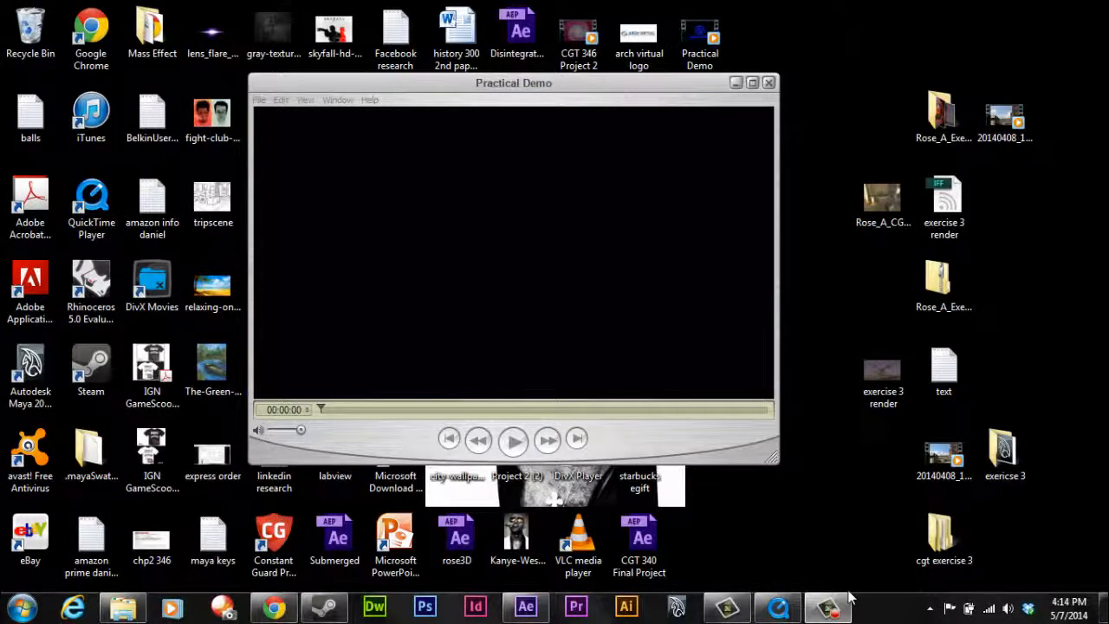
- Play the Practical Demo movie and move back toward the start of its logo animation
{"action": "key", "text": "space"}
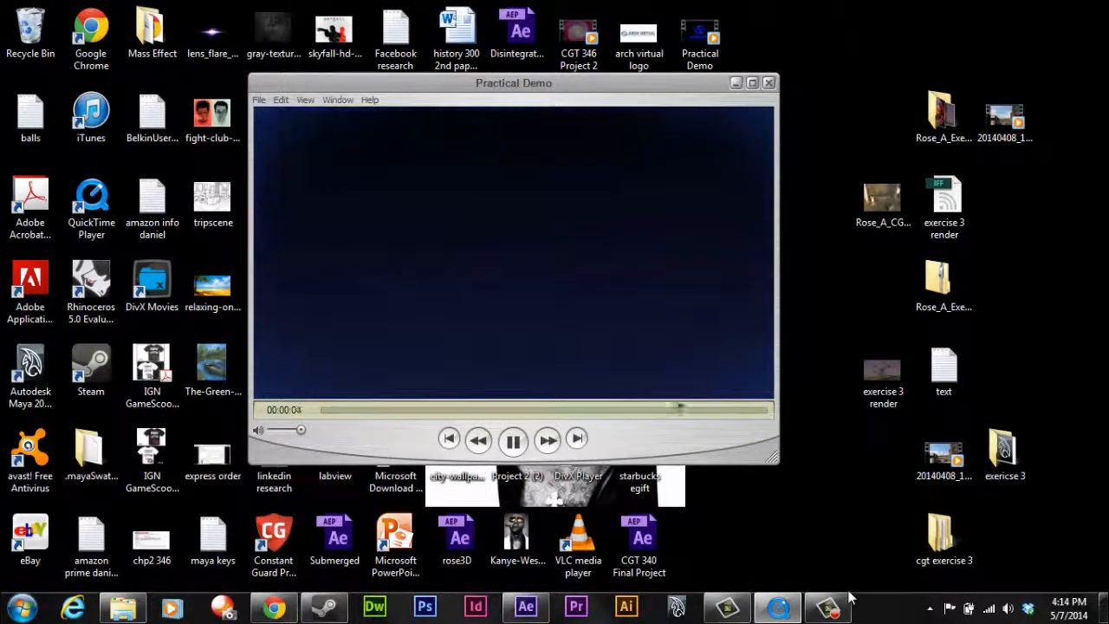
{"action": "key", "text": "Left"}
{"action": "key", "text": "Left"}
{"action": "key", "text": "Left"}
{"action": "key", "text": "Left"}
{"action": "key", "text": "Left"}
{"action": "key", "text": "Left"}
{"action": "key", "text": "Left"}
{"action": "key", "text": "Left"}
{"action": "key", "text": "Left"}
{"action": "key", "text": "Left"}
{"action": "key", "text": "Left"}
{"action": "key", "text": "Left"}
{"action": "key", "text": "Left"}
{"action": "key", "text": "Left"}
{"action": "key", "text": "Left"}
{"action": "key", "text": "Left"}
{"action": "key", "text": "Left"}
{"action": "key", "text": "Left"}
{"action": "key", "text": "Left"}
{"action": "key", "text": "Left"}
{"action": "key", "text": "Left"}
{"action": "key", "text": "Left"}
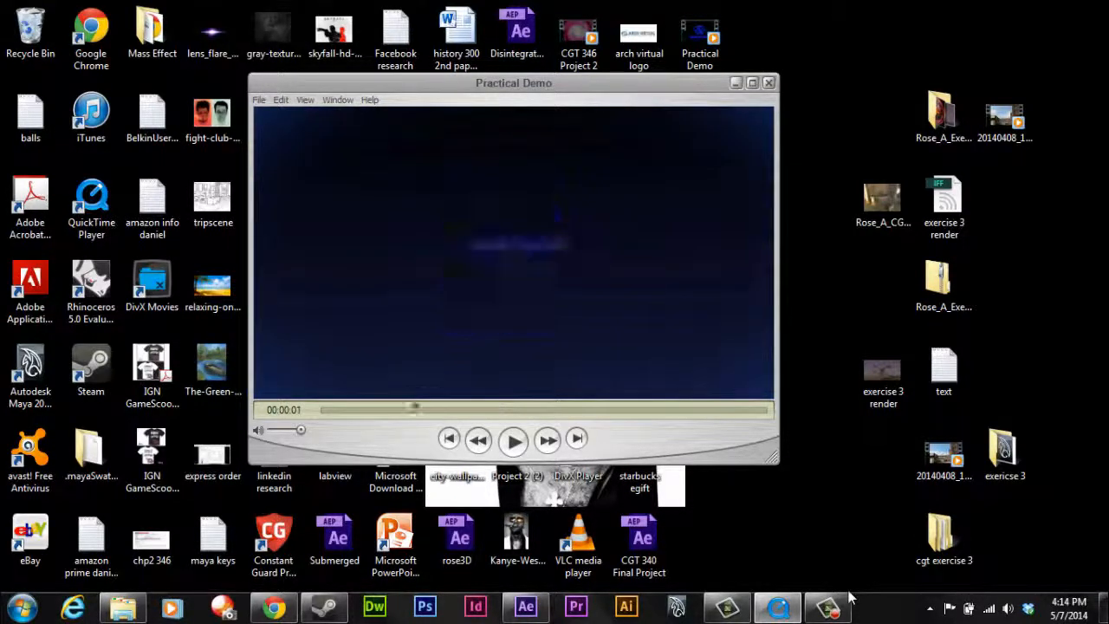
- Advance through the Practical Demo movie to examine how the Arch Virtual logo forms and breaks apart
{"action": "key", "text": "Right"}
{"action": "key", "text": "Right"}
{"action": "key", "text": "Right"}
{"action": "key", "text": "Right"}
{"action": "key", "text": "Right"}
{"action": "key", "text": "Right"}
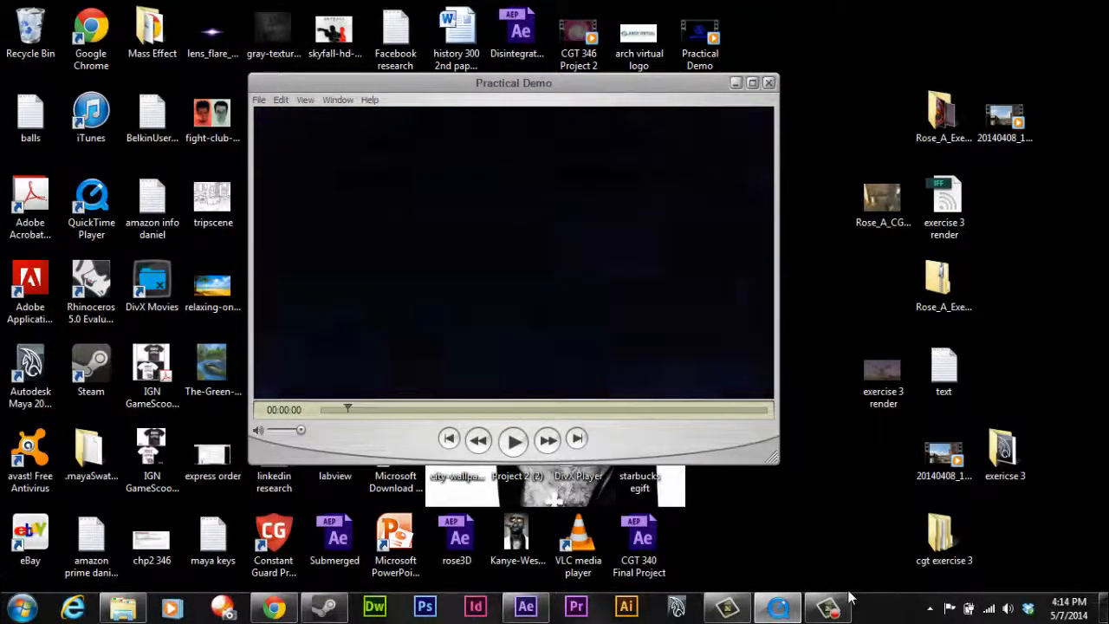
{"action": "key", "text": "Right"}
{"action": "key", "text": "Right"}
{"action": "key", "text": "Right"}
{"action": "key", "text": "Right"}
{"action": "key", "text": "Right"}
{"action": "key", "text": "Right"}
{"action": "key", "text": "Right"}
{"action": "key", "text": "Right"}
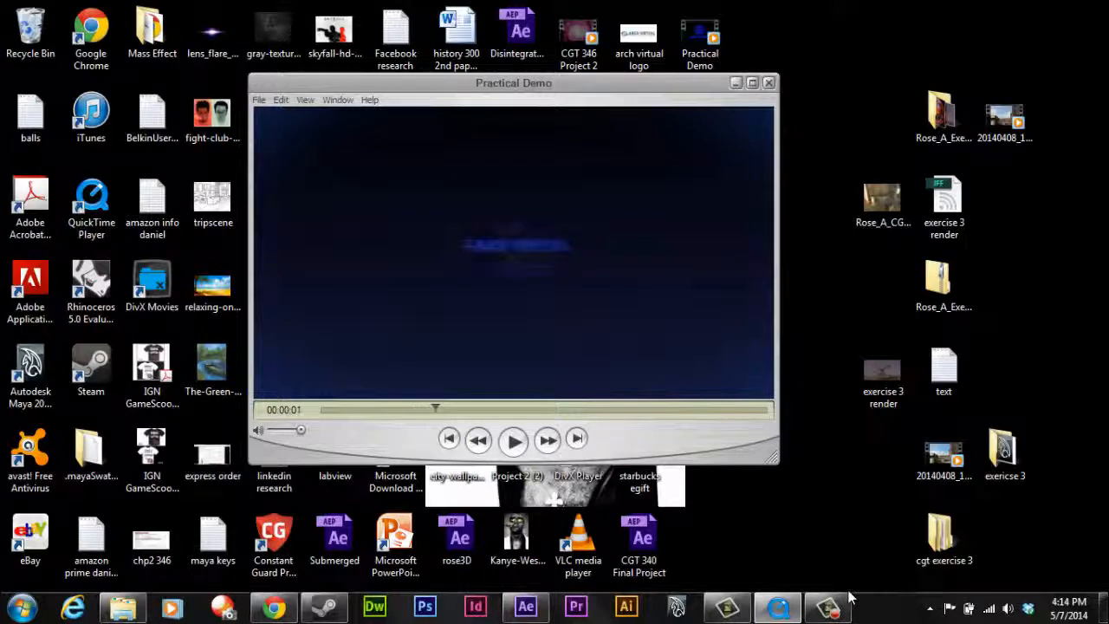
{"action": "key", "text": "Right"}
{"action": "key", "text": "Right"}
{"action": "key", "text": "Right"}
{"action": "key", "text": "Right"}
{"action": "key", "text": "Right"}
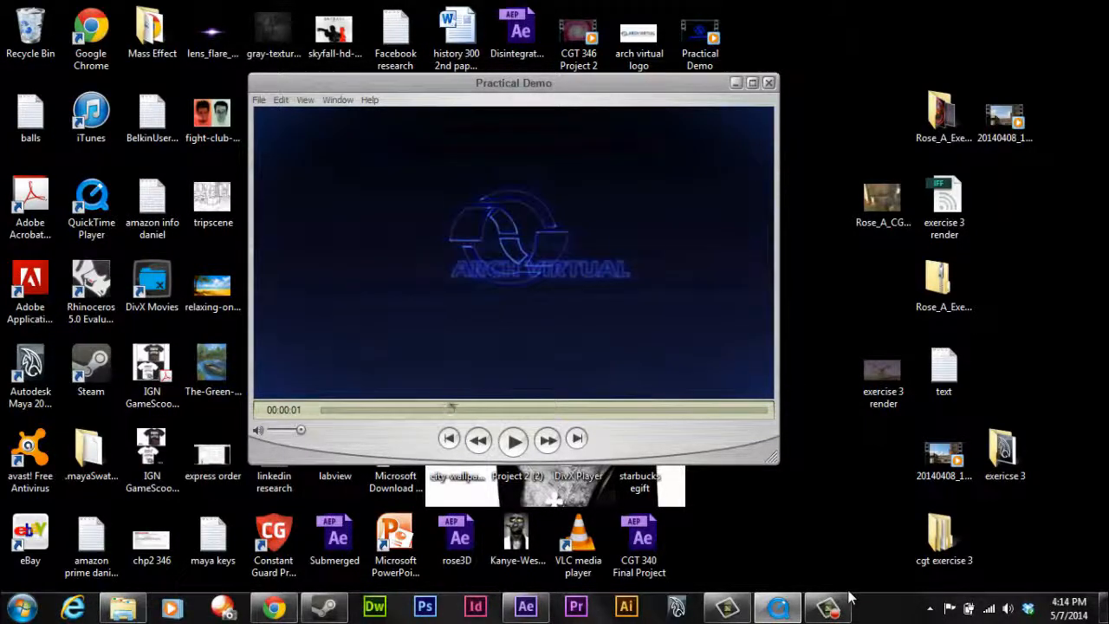
{"action": "key", "text": "Right"}
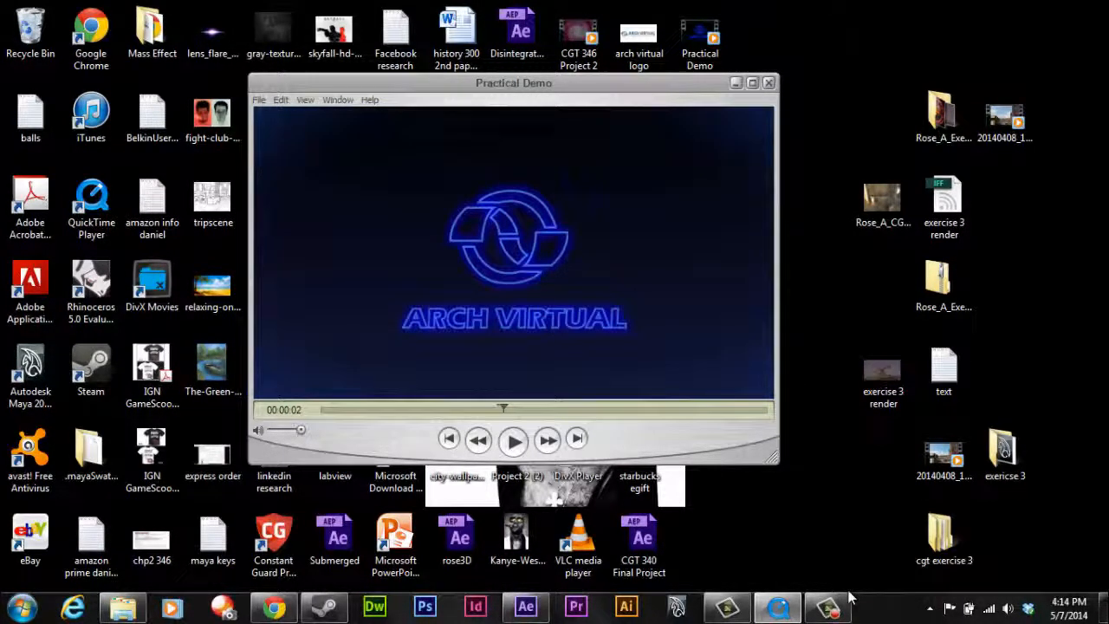
{"action": "key", "text": "Right"}
{"action": "key", "text": "Right"}
{"action": "key", "text": "Right"}
{"action": "key", "text": "Right"}
{"action": "key", "text": "Right"}
{"action": "key", "text": "Right"}
{"action": "key", "text": "Right"}
{"action": "key", "text": "Right"}
{"action": "key", "text": "Right"}
{"action": "key", "text": "Right"}
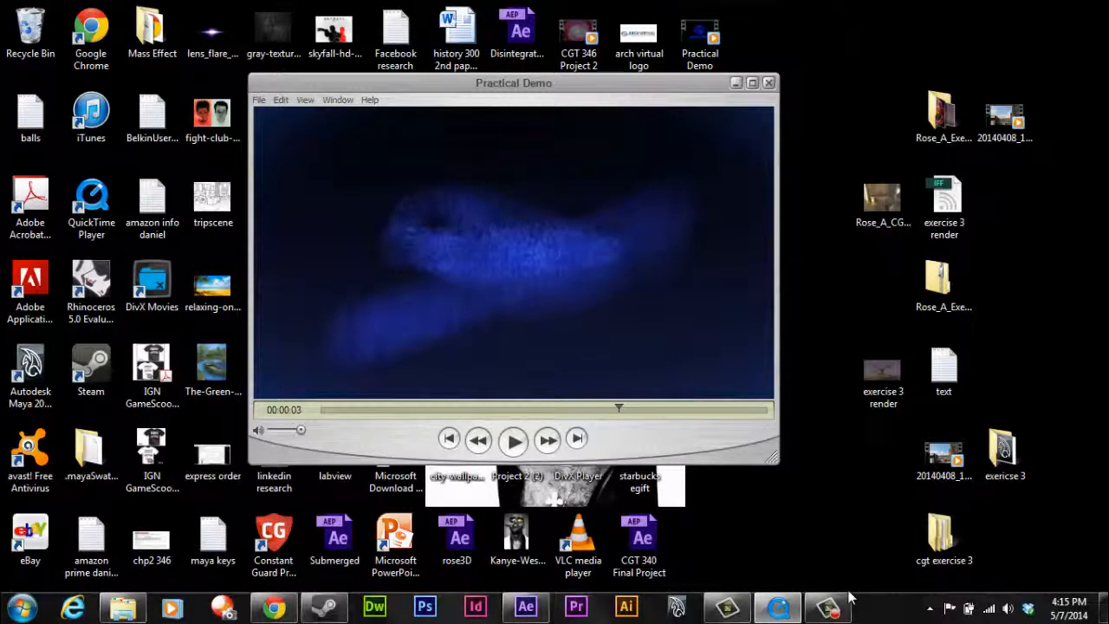
- Rewind and replay the logo's dispersal in the Practical Demo movie, pausing near the 3-second mark
{"action": "key", "text": "Left"}
{"action": "key", "text": "Left"}
{"action": "key", "text": "Left"}
{"action": "key", "text": "Left"}
{"action": "key", "text": "Left"}
{"action": "key", "text": "Left"}
{"action": "key", "text": "Left"}
{"action": "key", "text": "Left"}
{"action": "key", "text": "Left"}
{"action": "key", "text": "Left"}
{"action": "key", "text": "Left"}
{"action": "key", "text": "Left"}
{"action": "key", "text": "Left"}
{"action": "key", "text": "Left"}
{"action": "key", "text": "Left"}
{"action": "key", "text": "Left"}
{"action": "key", "text": "Left"}
{"action": "key", "text": "Left"}
{"action": "key", "text": "Left"}
{"action": "key", "text": "Left"}
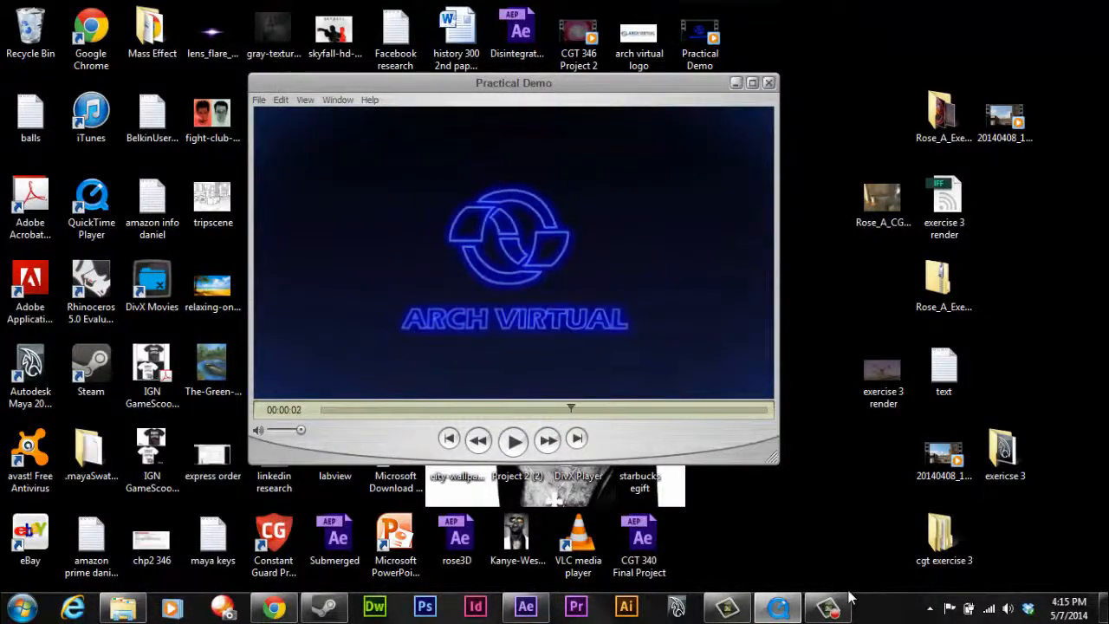
{"action": "key", "text": "space"}
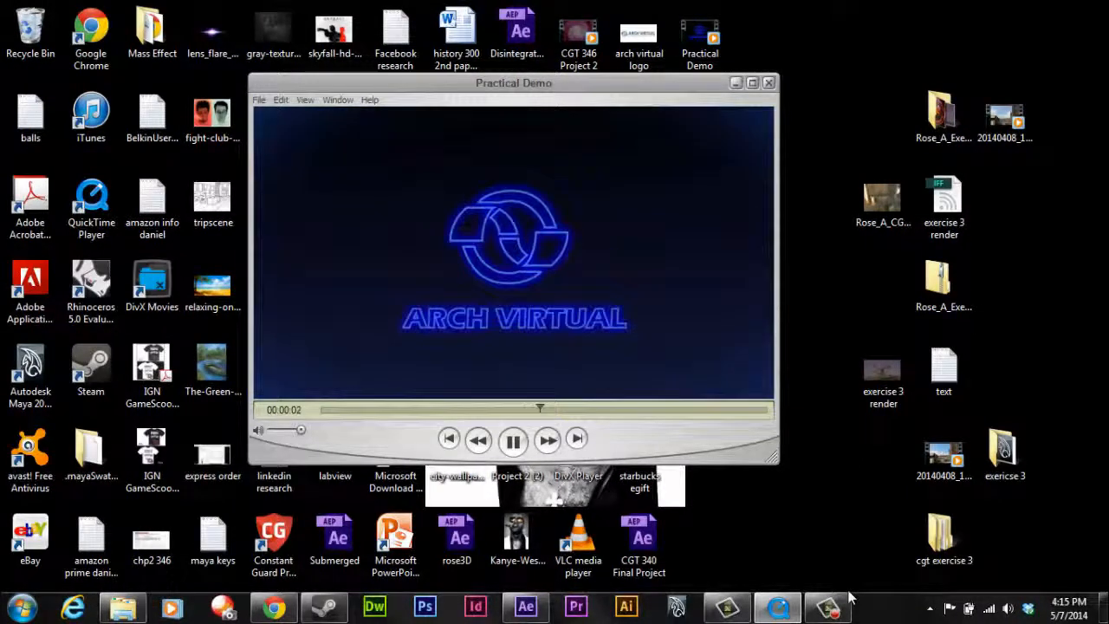
{"action": "key", "text": "Left"}
{"action": "key", "text": "Left"}
{"action": "key", "text": "Left"}
{"action": "key", "text": "Left"}
{"action": "key", "text": "Left"}
{"action": "key", "text": "Left"}
{"action": "key", "text": "Left"}
{"action": "key", "text": "Left"}
{"action": "key", "text": "Left"}
{"action": "key", "text": "Left"}
{"action": "key", "text": "Left"}
{"action": "key", "text": "Left"}
{"action": "key", "text": "Left"}
{"action": "key", "text": "Left"}
{"action": "key", "text": "Left"}
{"action": "key", "text": "Left"}
{"action": "key", "text": "Left"}
{"action": "key", "text": "Left"}
{"action": "key", "text": "Left"}
{"action": "key", "text": "Left"}
{"action": "key", "text": "space"}
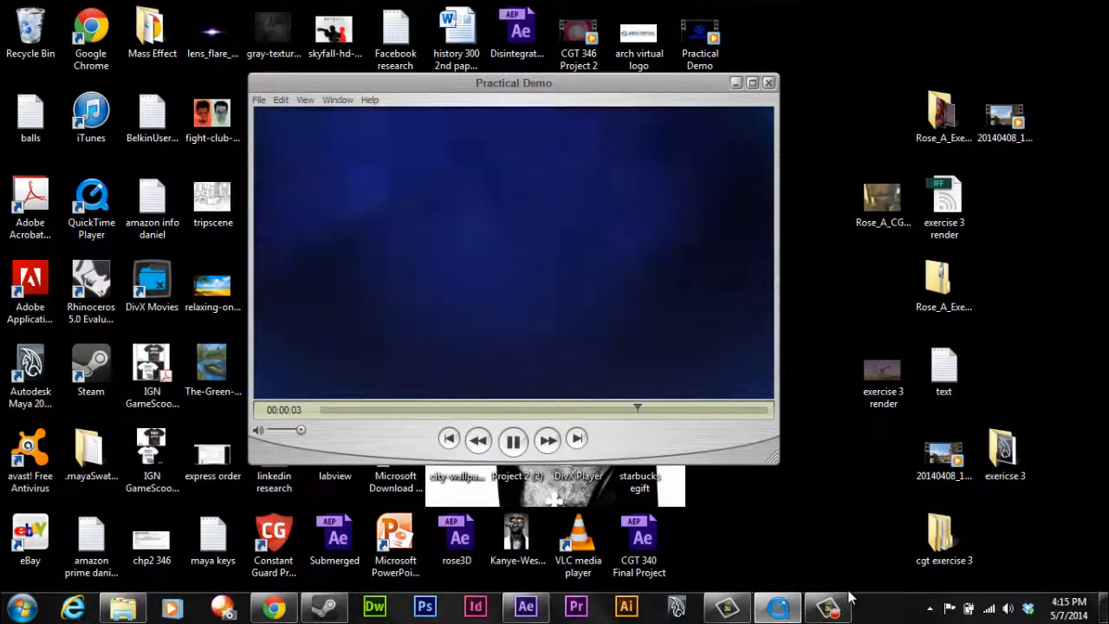
{"action": "key", "text": "space"}
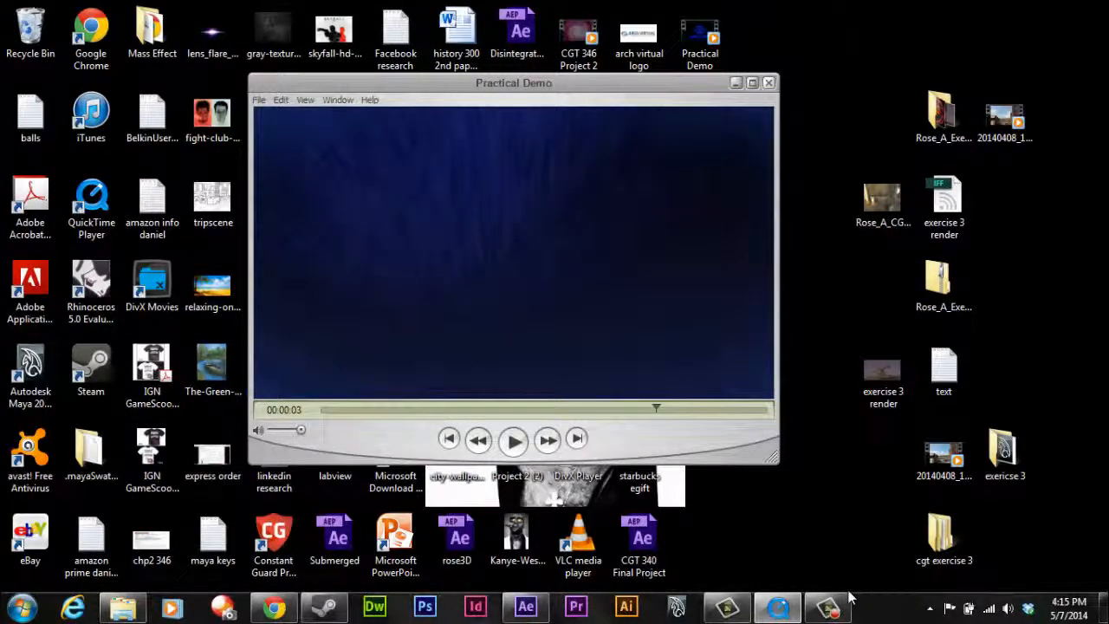
- Switch to After Effects and create a 1280 x 720 composition at 23.976 fps lasting 10 seconds
{"action": "key", "text": "alt+Tab"}
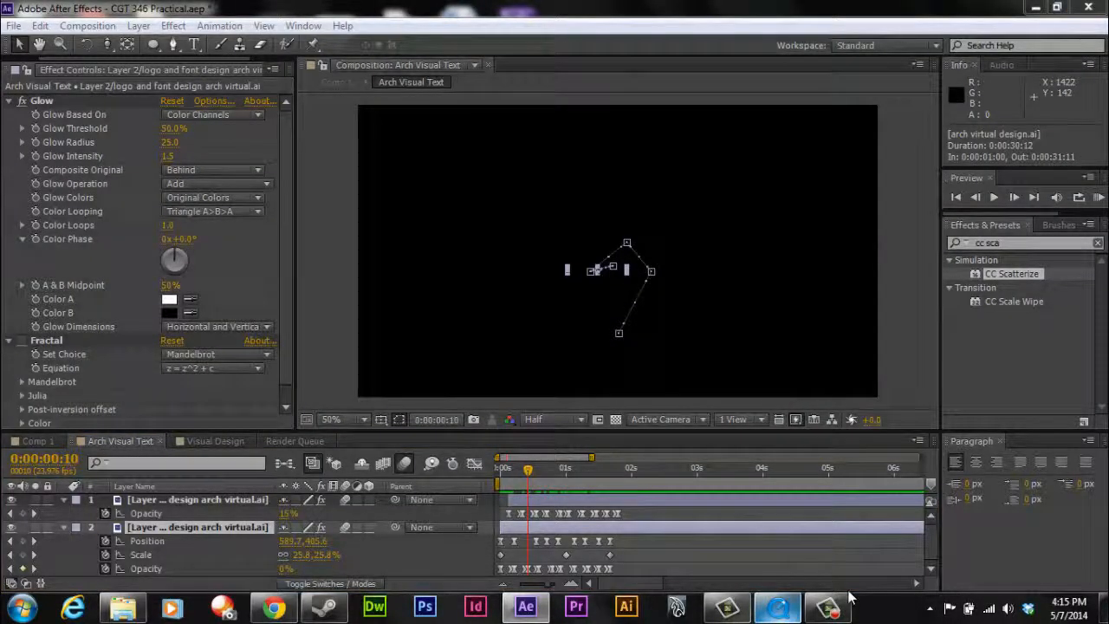
{"action": "right_click", "coordinate": [849, 598]}
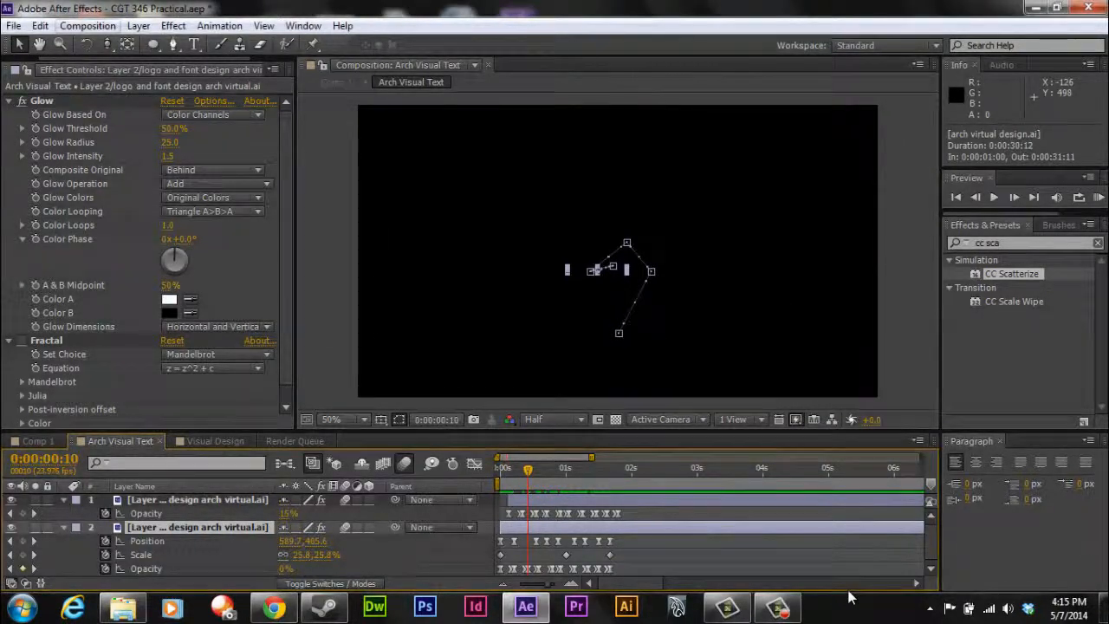
{"action": "key", "text": "ctrl+n"}
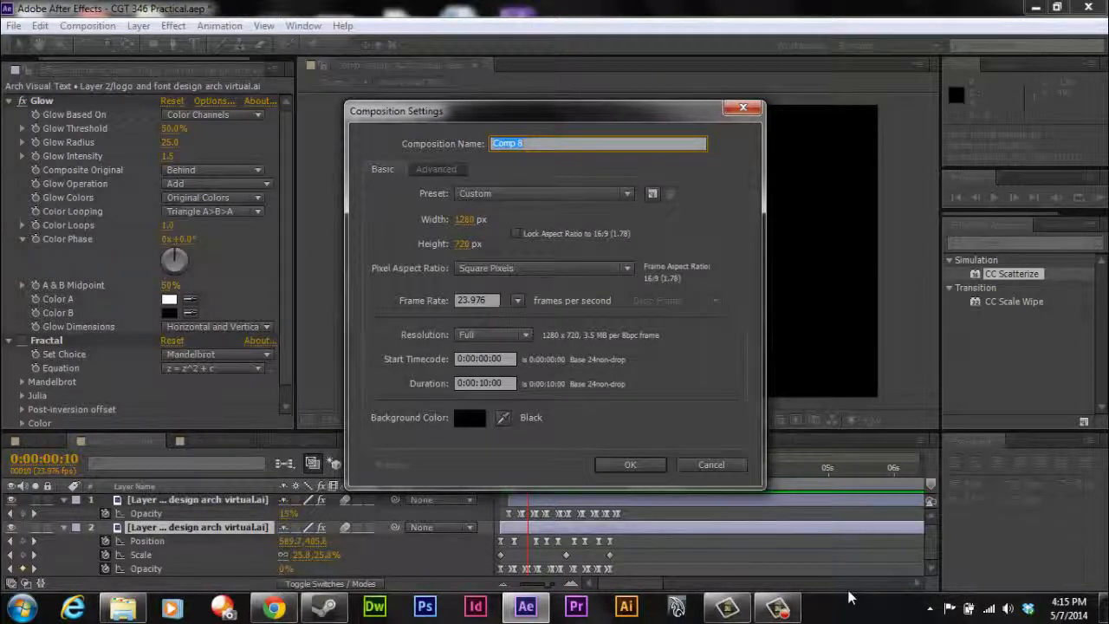
{"action": "key", "text": "Return"}
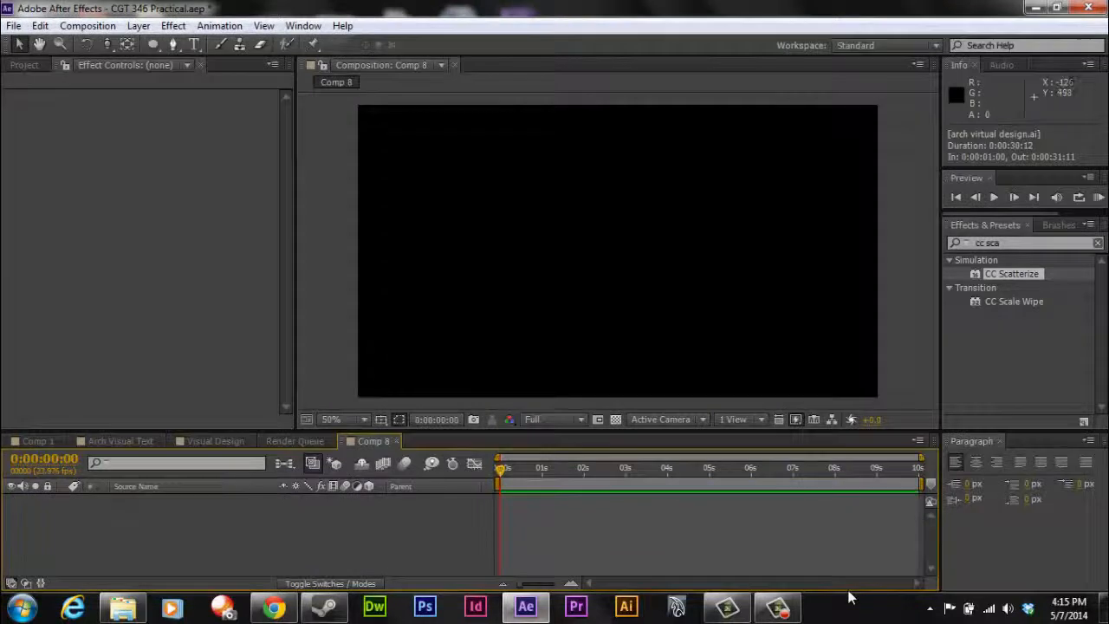
- Add a green solid layer of 1280 x 720 pixels to the new composition
{"action": "key", "text": "alt+l"}
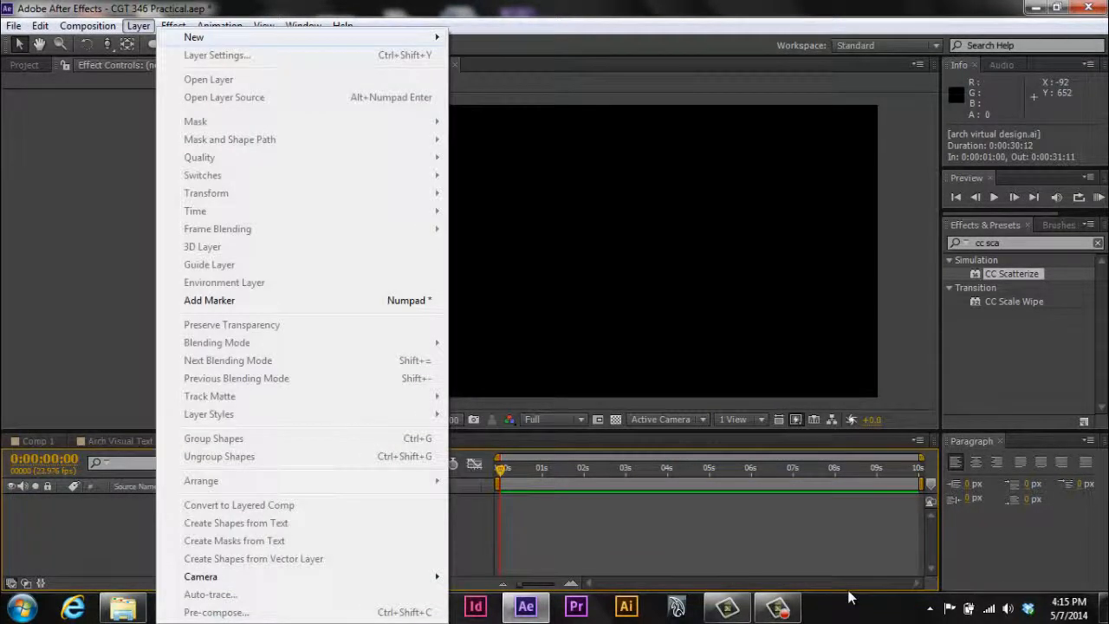
{"action": "key", "text": "n"}
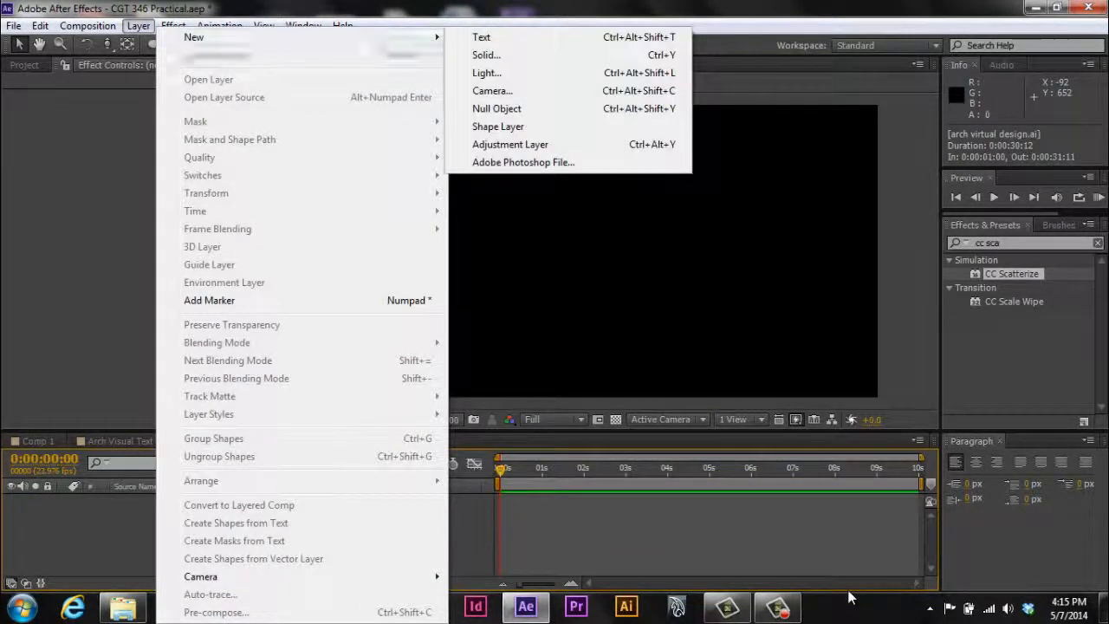
{"action": "key", "text": "s"}
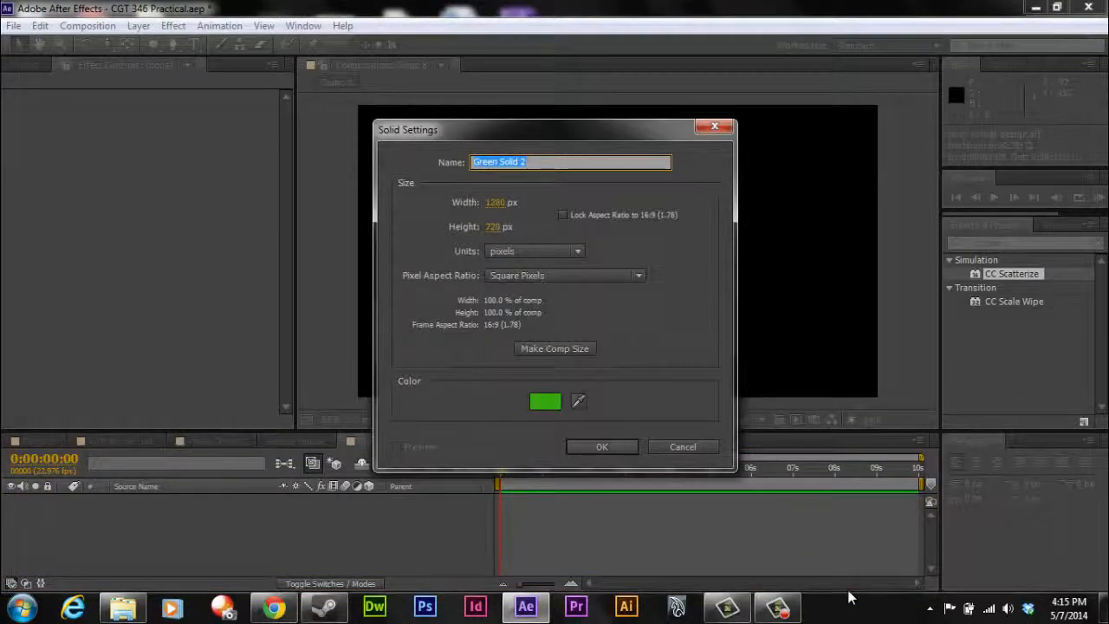
{"action": "key", "text": "Return"}
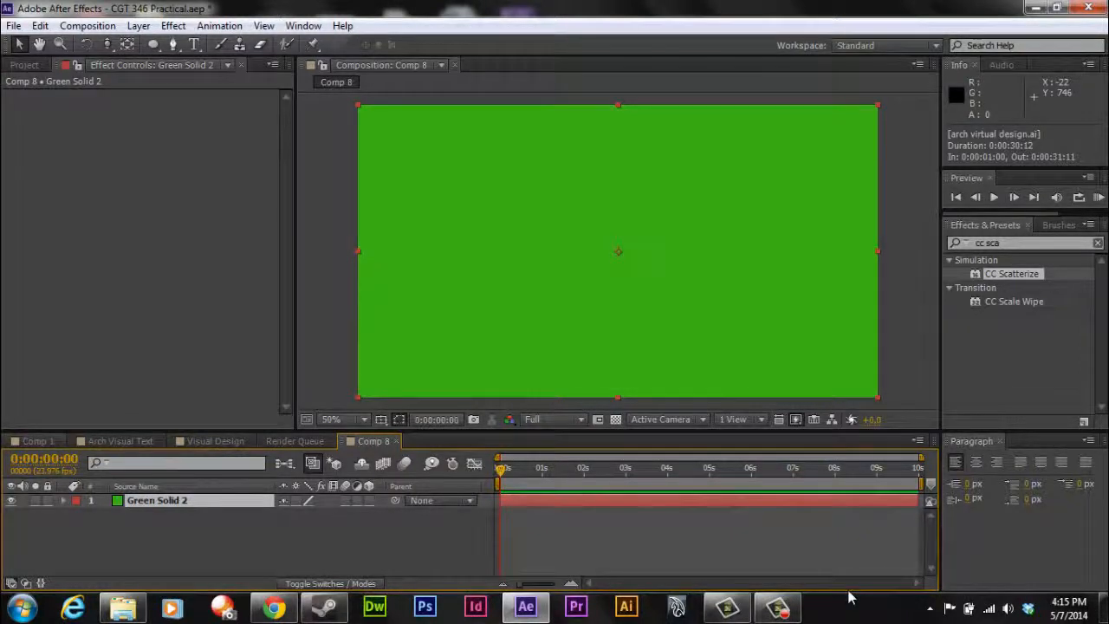
{"action": "key", "text": "alt+shift+period"}
{"action": "key", "text": "space"}
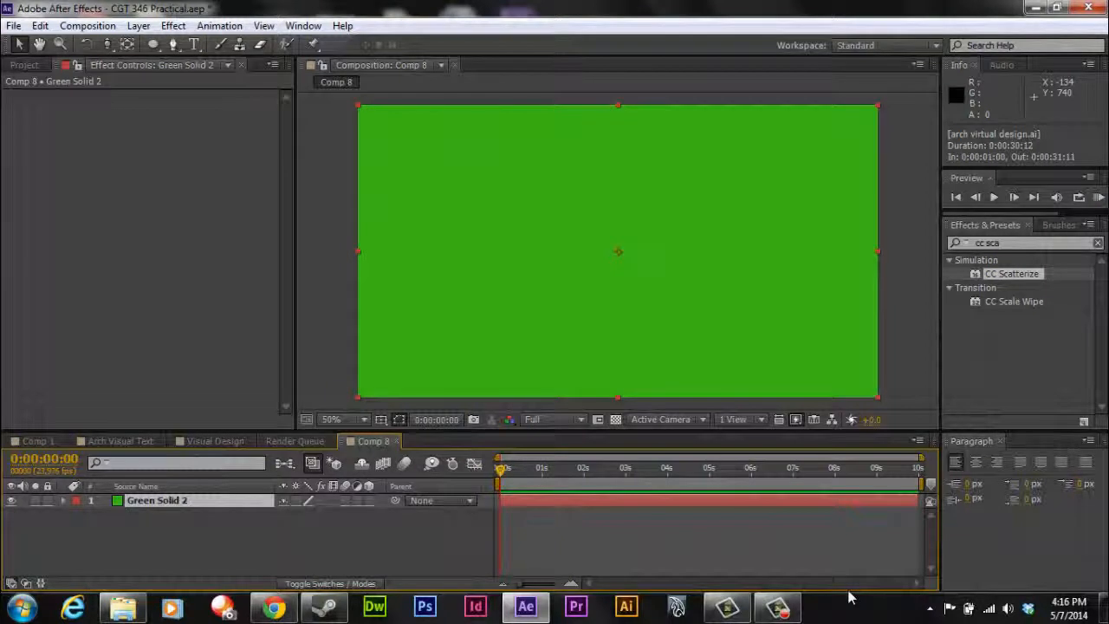
- Apply the Ramp effect to the green solid and set its end color to dark green 022802
{"action": "left_click_drag", "start_coordinate": [1005, 244], "coordinate": [972, 243]}
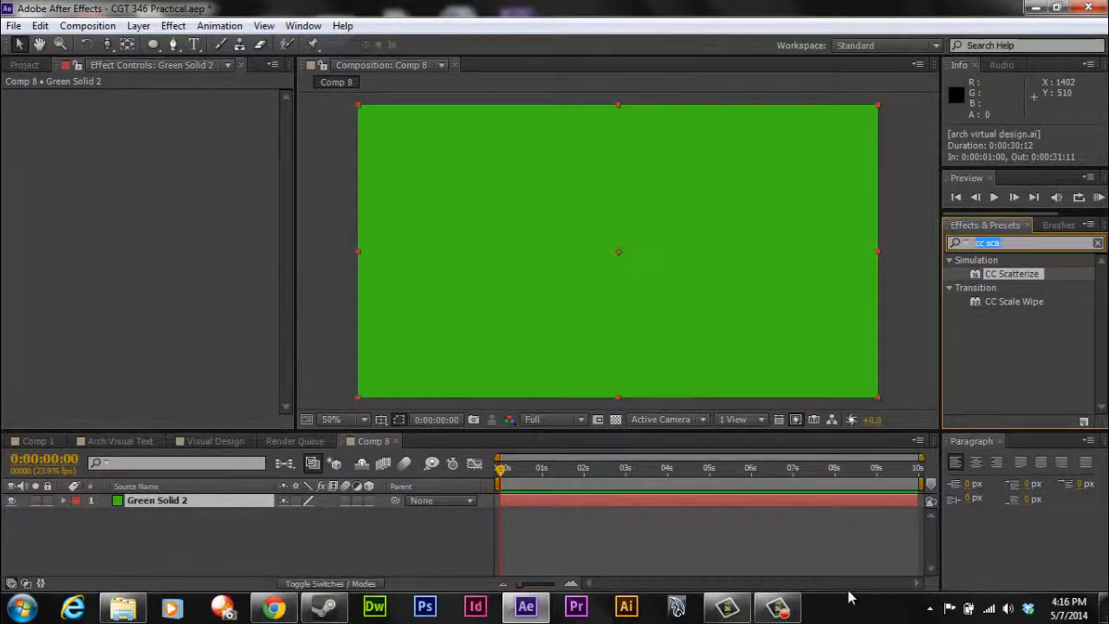
{"action": "type", "text": "ramp"}
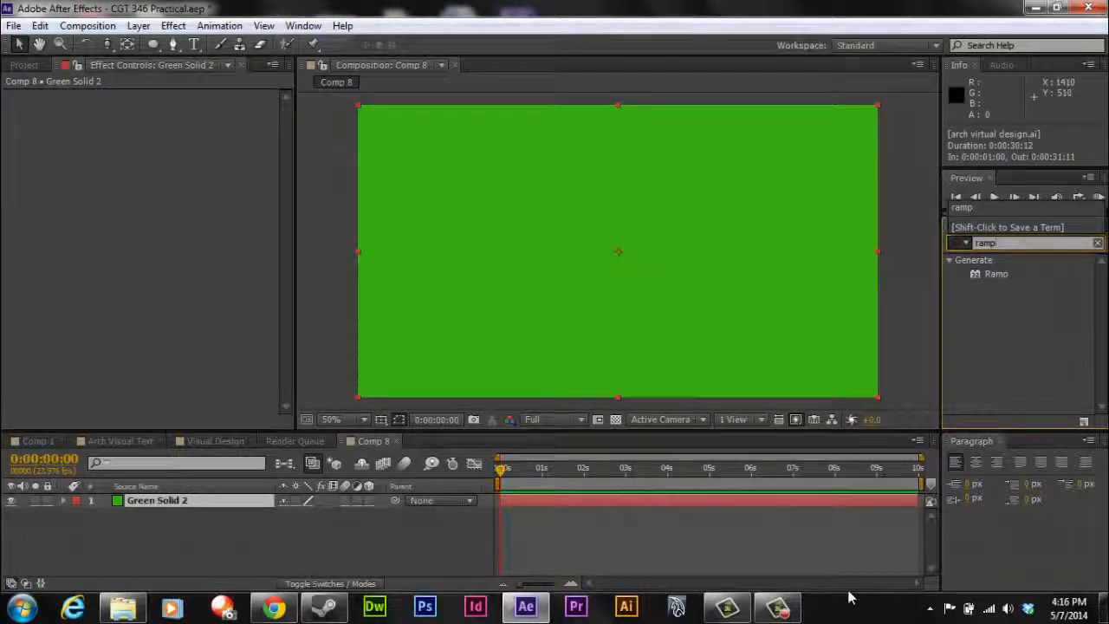
{"action": "double_click", "coordinate": [996, 273]}
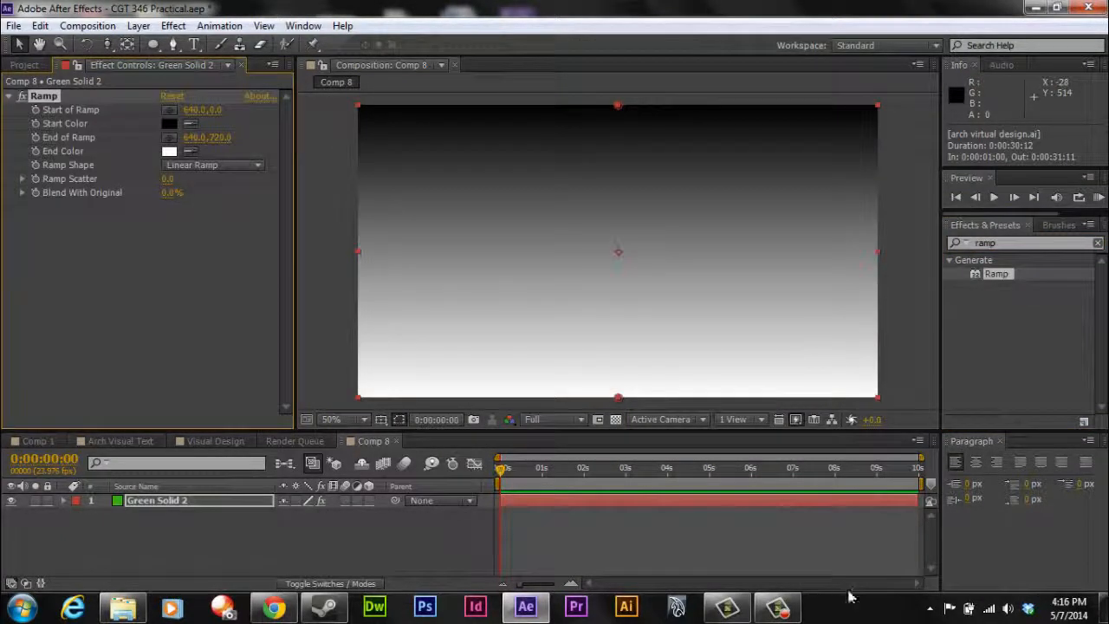
{"action": "left_click", "coordinate": [168, 152]}
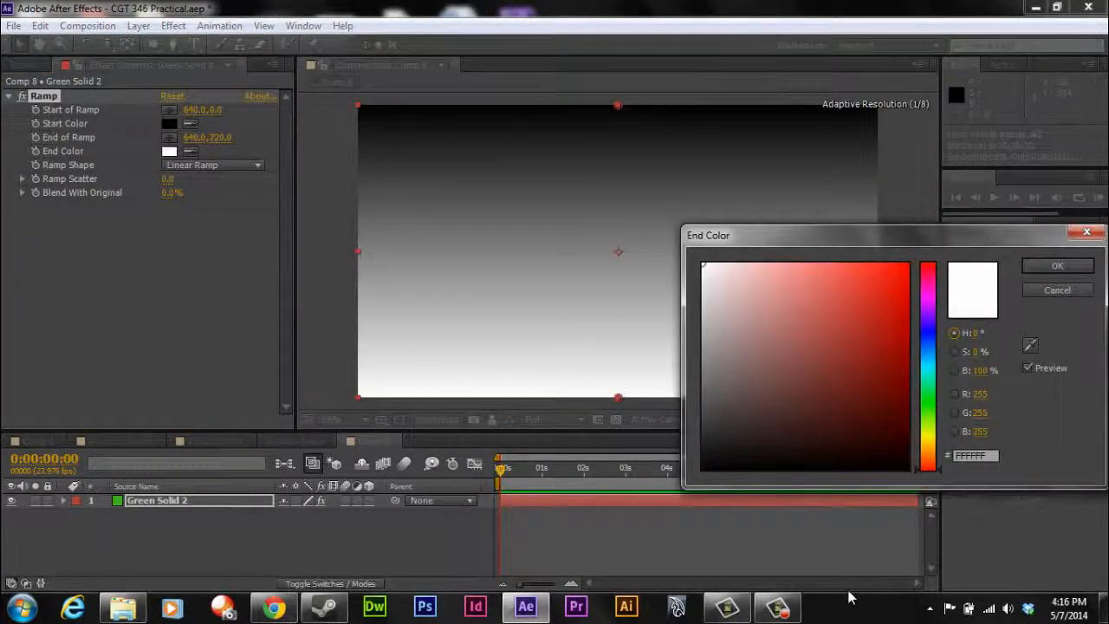
{"action": "mouse_move", "coordinate": [927, 411]}
{"action": "left_mouse_down"}
{"action": "mouse_move", "coordinate": [896, 391]}
{"action": "mouse_move", "coordinate": [896, 437]}
{"action": "left_mouse_up"}
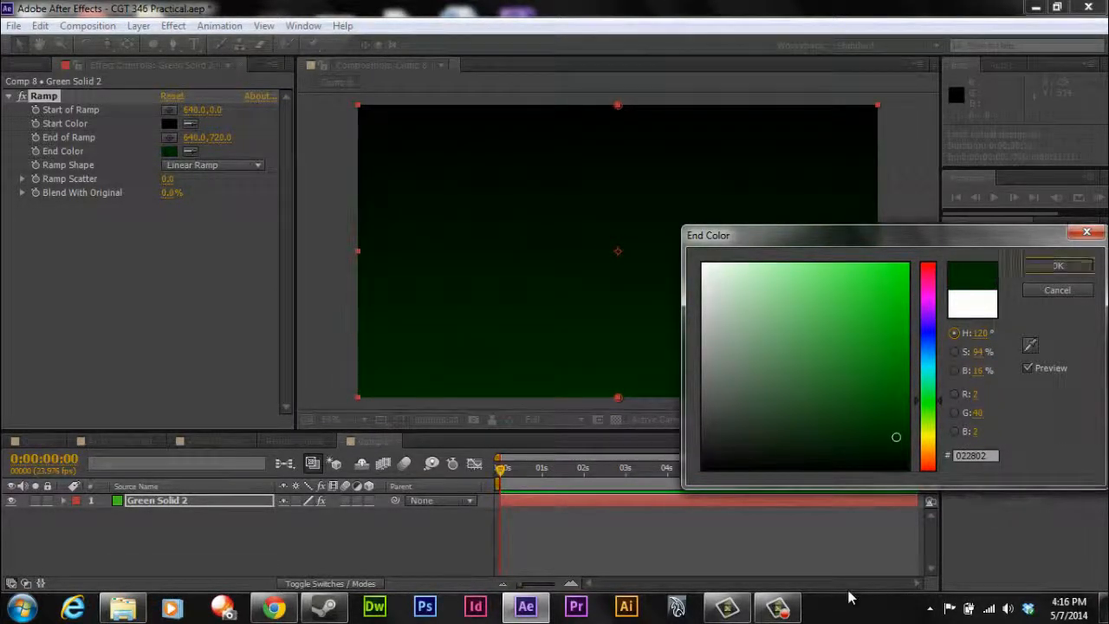
{"action": "key", "text": "Return"}
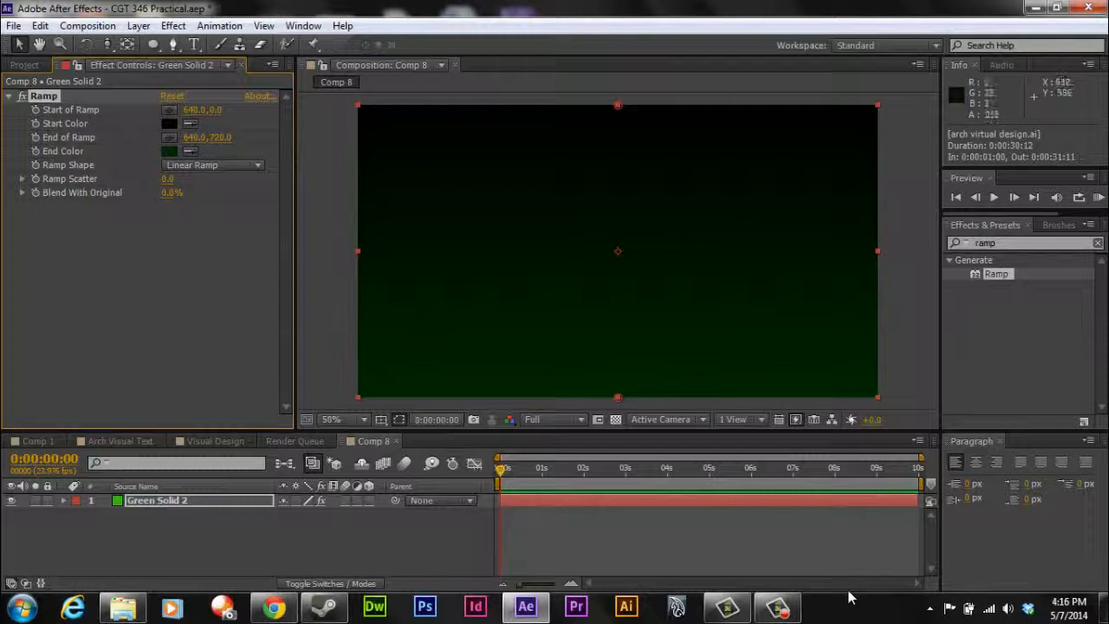
- Move the ramp's end point below the frame to 636, 884 and its start point down to 640, 108
{"action": "key", "text": "comma"}
{"action": "left_click_drag", "start_coordinate": [620, 327], "coordinate": [619, 361]}
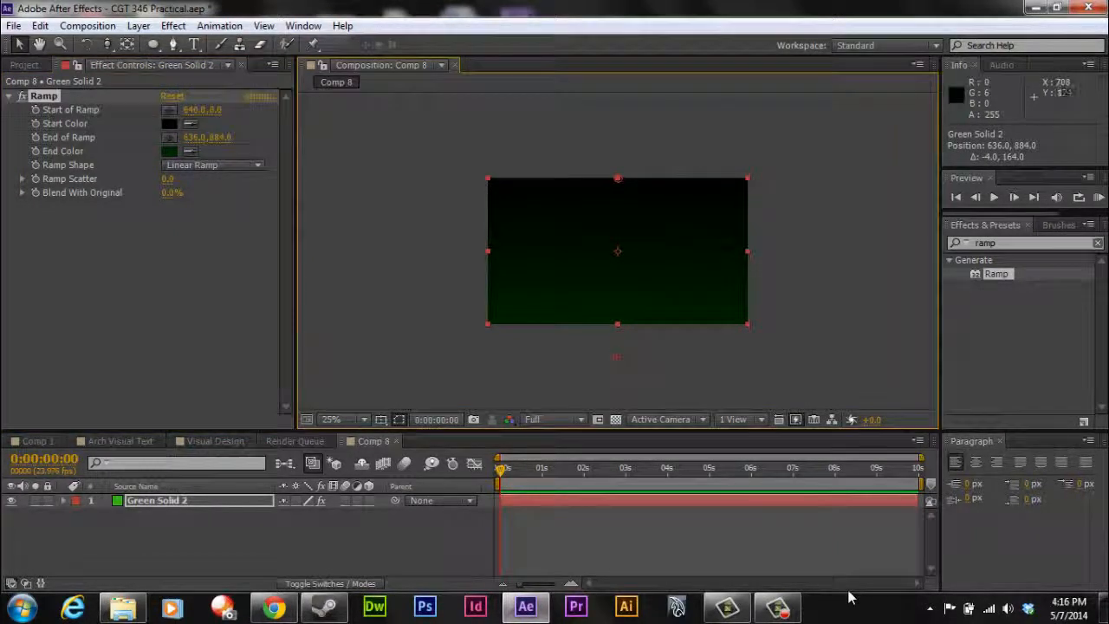
{"action": "mouse_move", "coordinate": [618, 179]}
{"action": "left_mouse_down"}
{"action": "mouse_move", "coordinate": [616, 158]}
{"action": "mouse_move", "coordinate": [617, 230]}
{"action": "mouse_move", "coordinate": [618, 200]}
{"action": "left_mouse_up"}
{"action": "scroll", "coordinate": [620, 200], "scroll_direction": "up", "scroll_amount": 1}
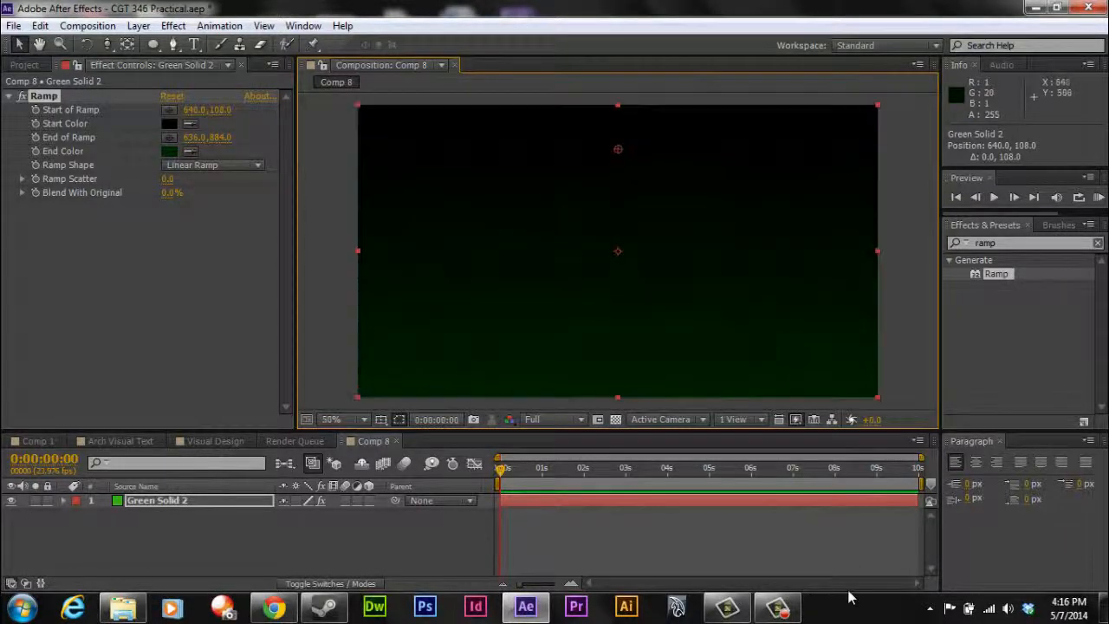
- Change the ramp's end color to a slightly brighter dark green
{"action": "left_click", "coordinate": [169, 151]}
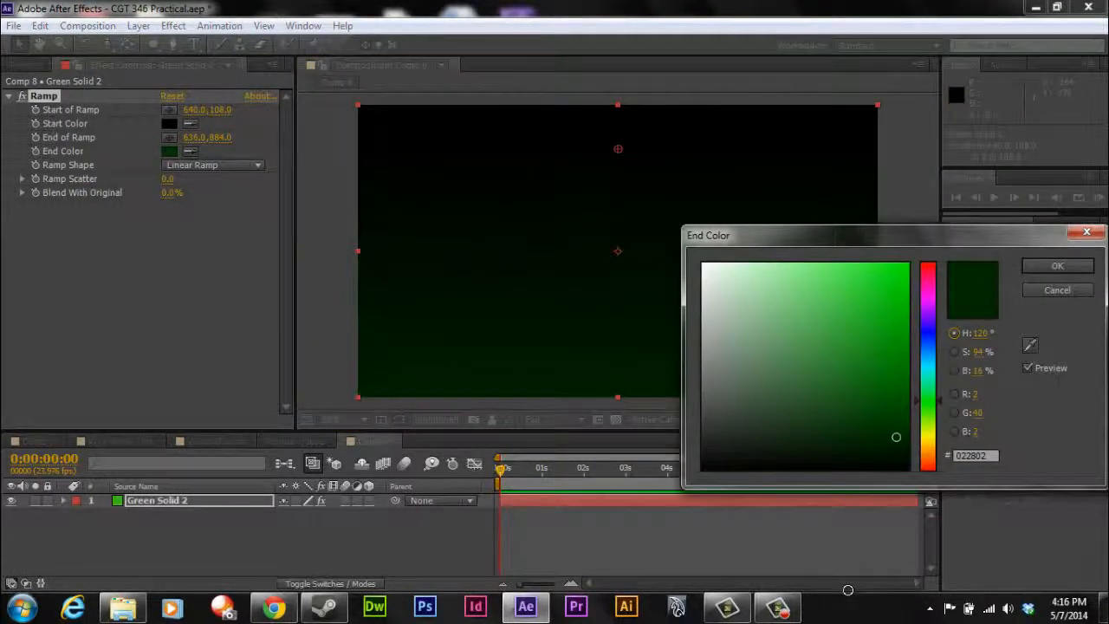
{"action": "left_click_drag", "start_coordinate": [896, 437], "coordinate": [894, 413]}
{"action": "left_click", "coordinate": [1057, 266]}
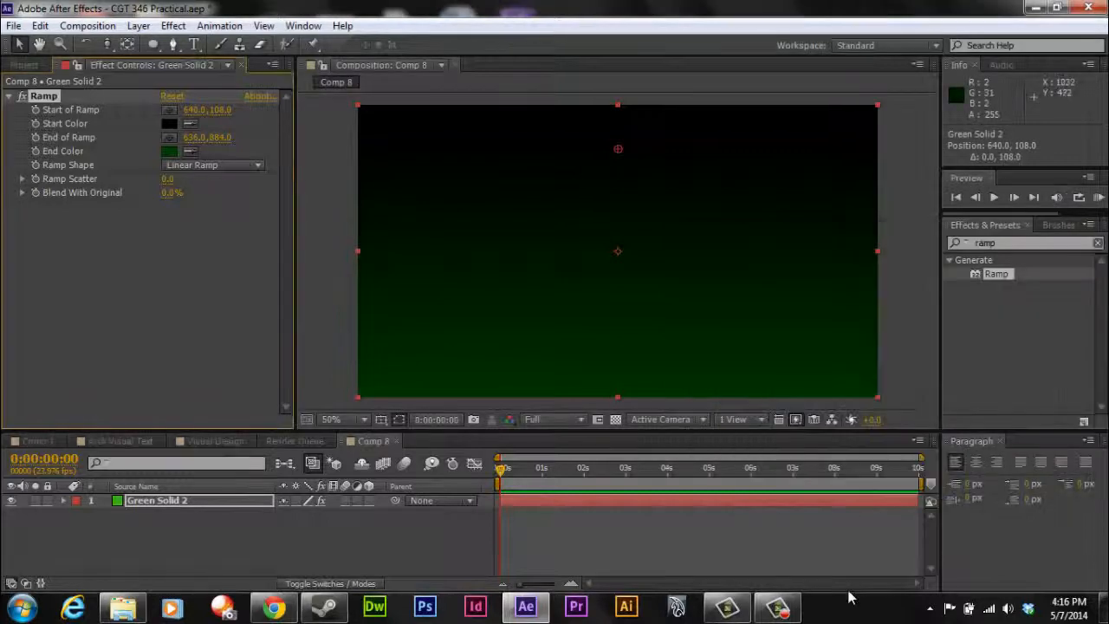
- Move the ramp's end point farther below the frame to 628, 1136 and deselect the solid
{"action": "scroll", "coordinate": [630, 311], "scroll_direction": "down", "scroll_amount": 1}
{"action": "scroll", "coordinate": [629, 312], "scroll_direction": "up", "scroll_amount": 1}
{"action": "scroll", "coordinate": [630, 311], "scroll_direction": "down", "scroll_amount": 1}
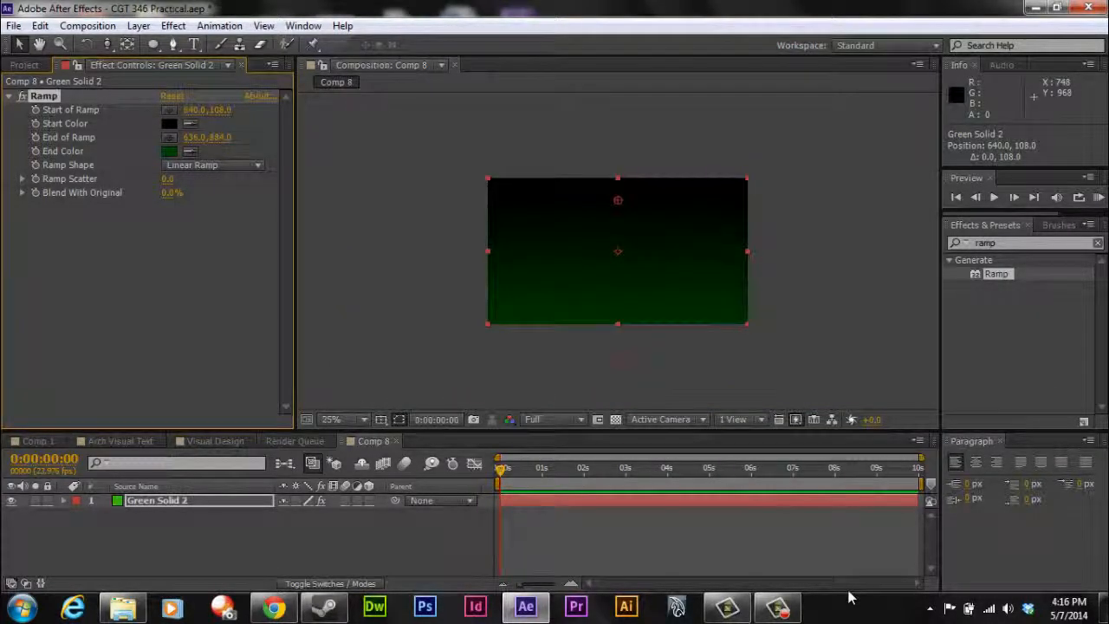
{"action": "left_click_drag", "start_coordinate": [618, 360], "coordinate": [617, 411]}
{"action": "scroll", "coordinate": [617, 412], "scroll_direction": "up", "scroll_amount": 1}
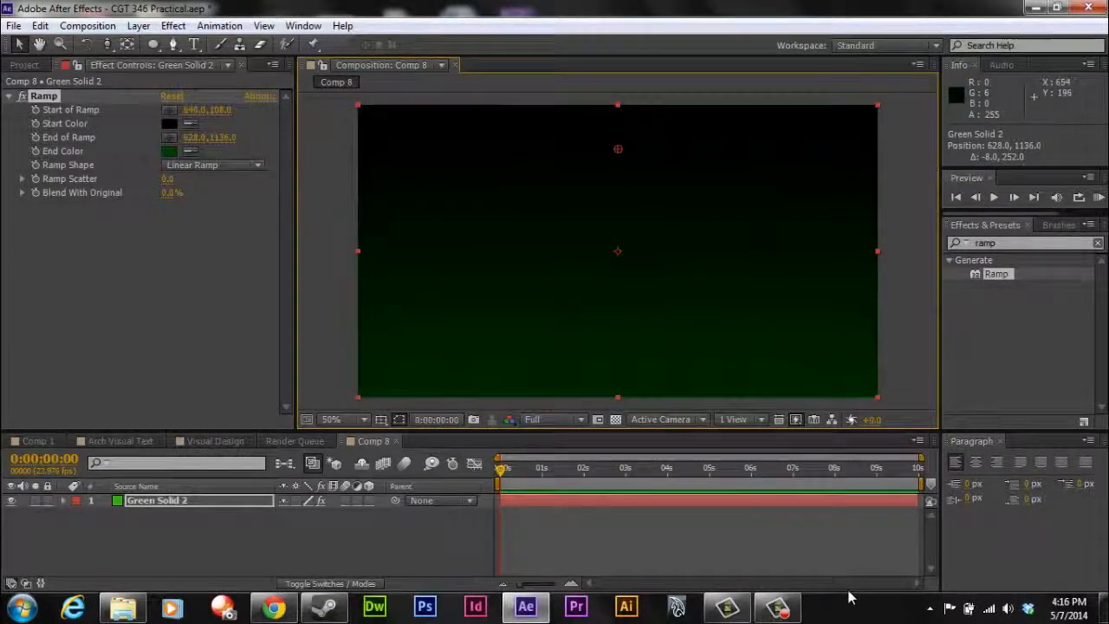
{"action": "left_click", "coordinate": [336, 331]}
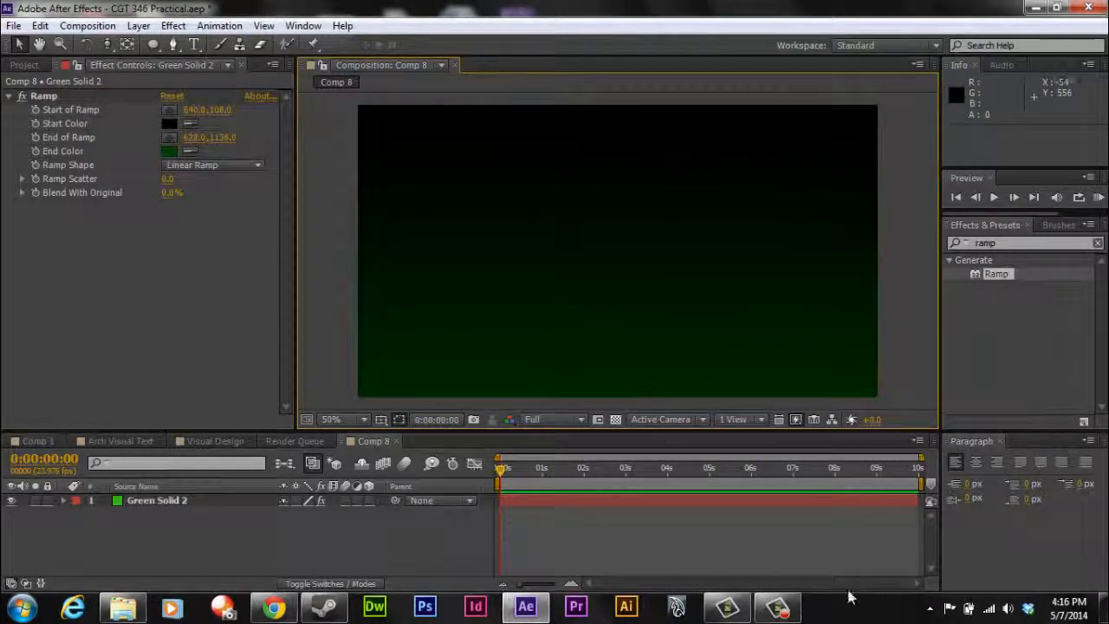
- Add the Layer 2 Arch Virtual text artwork from the project to the composition above the green solid
{"action": "left_click", "coordinate": [24, 65]}
{"action": "scroll", "coordinate": [143, 303], "scroll_direction": "down", "scroll_amount": 4}
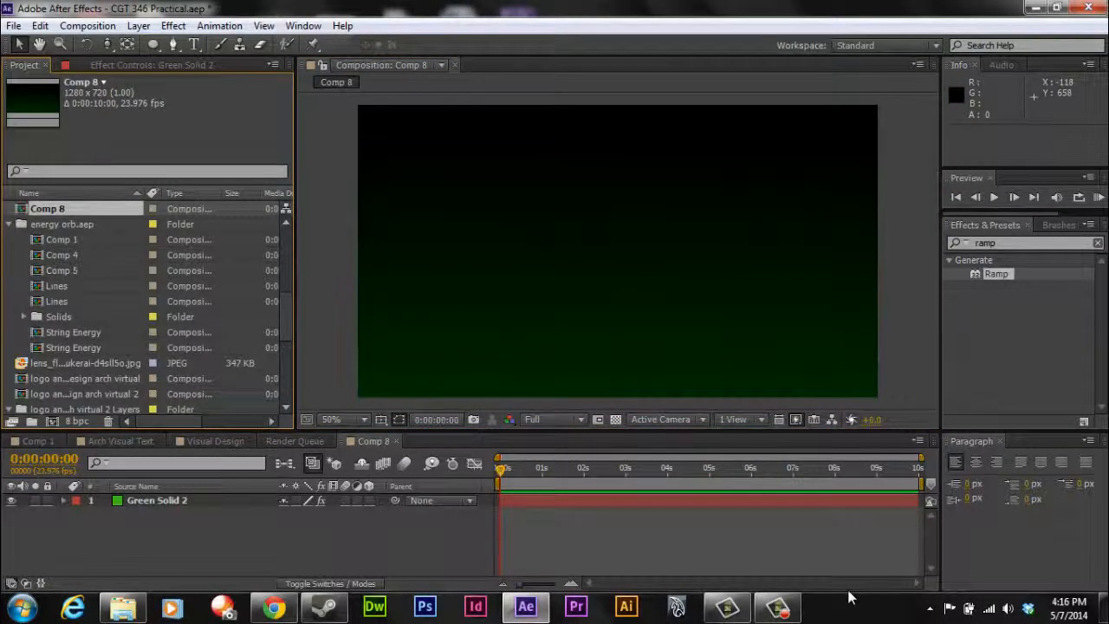
{"action": "scroll", "coordinate": [143, 303], "scroll_direction": "up", "scroll_amount": 5}
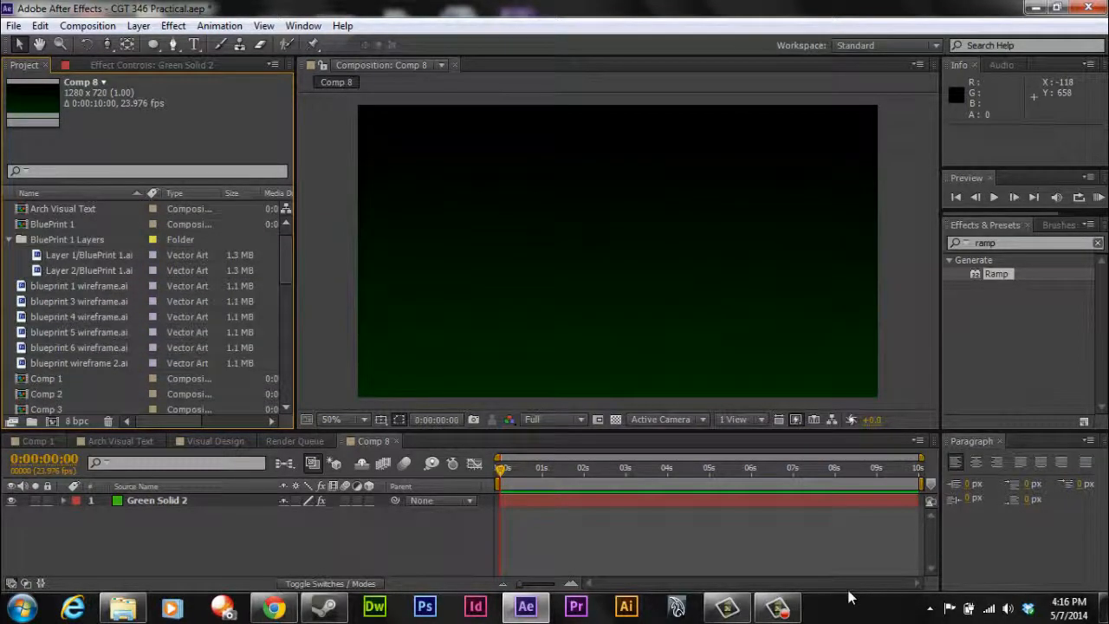
{"action": "scroll", "coordinate": [143, 303], "scroll_direction": "down", "scroll_amount": 8}
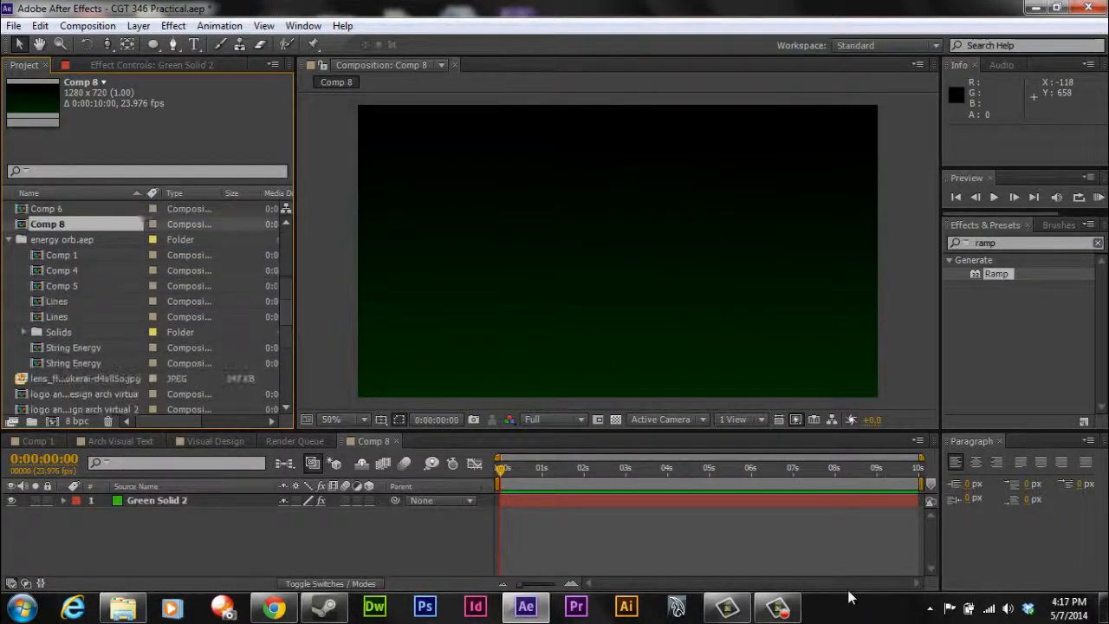
{"action": "scroll", "coordinate": [143, 303], "scroll_direction": "down", "scroll_amount": 1}
{"action": "left_click", "coordinate": [93, 331]}
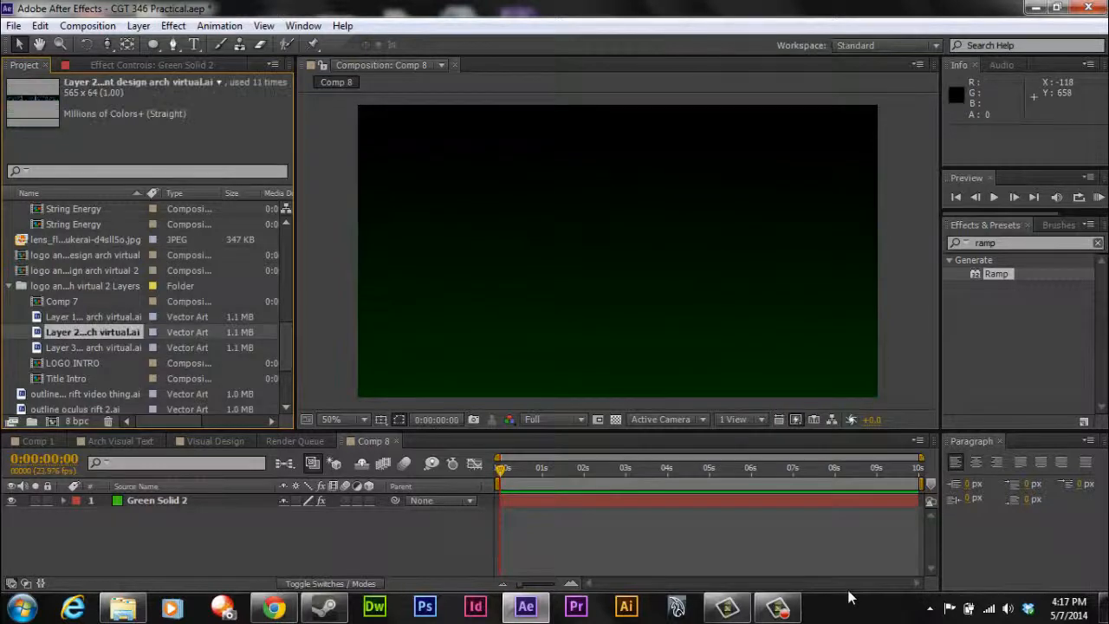
{"action": "left_click_drag", "start_coordinate": [93, 332], "coordinate": [160, 493]}
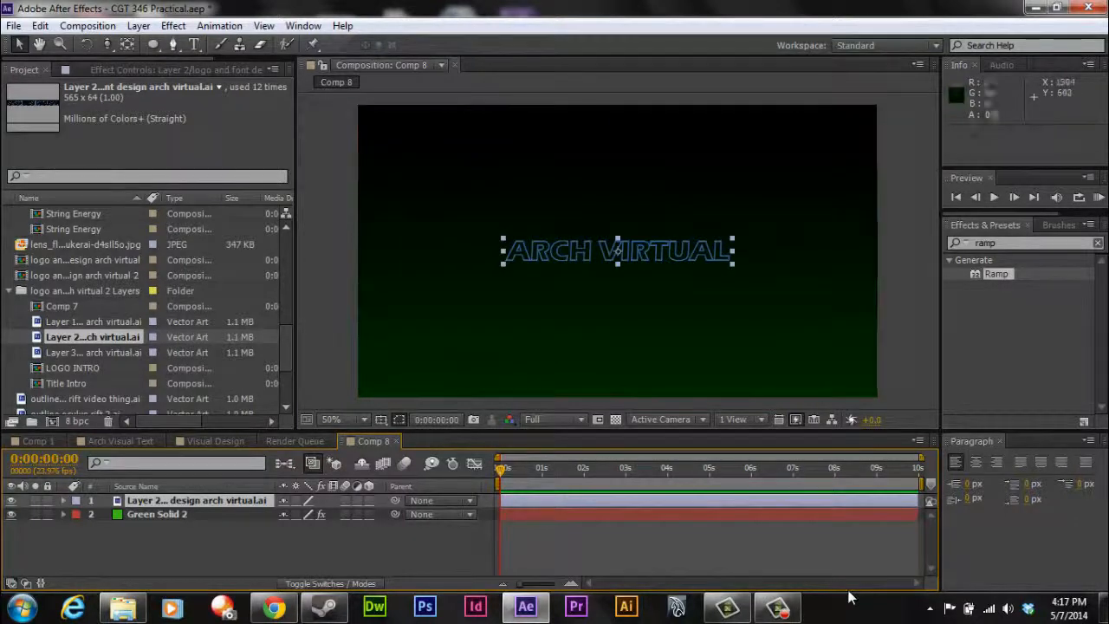
- Apply the Curves effect to the ARCH VIRTUAL artwork layer
{"action": "key", "text": "ctrl+5"}
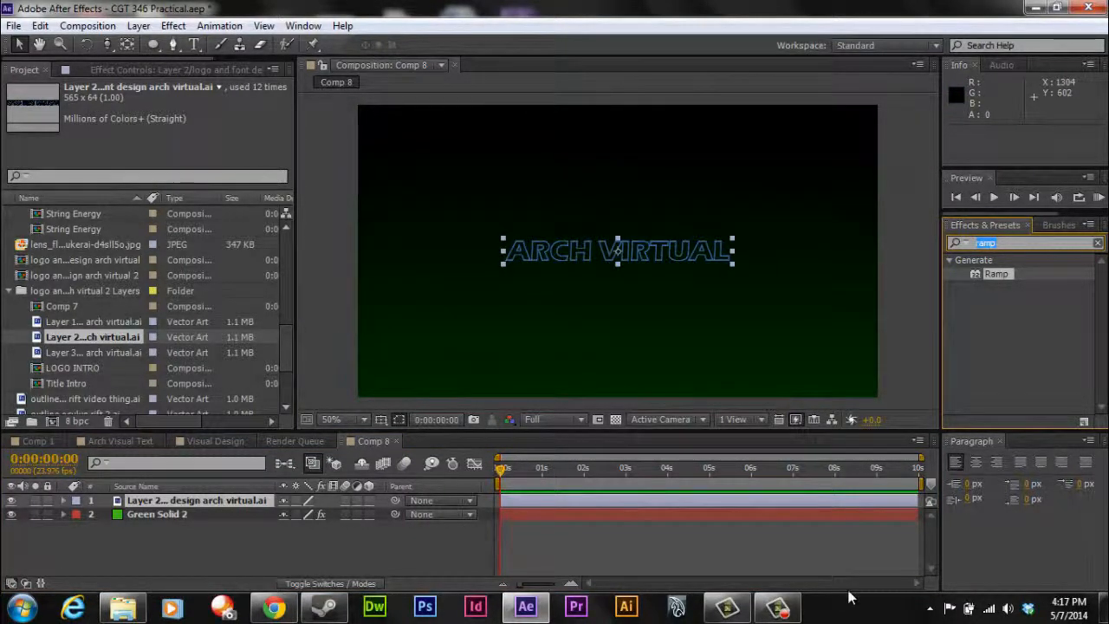
{"action": "type", "text": "curves"}
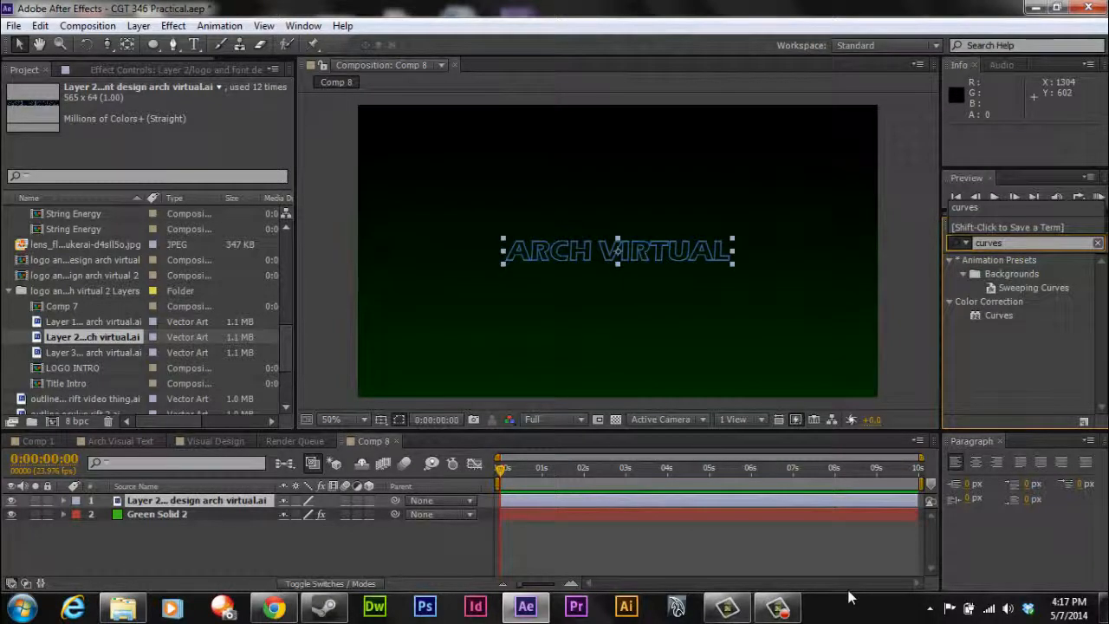
{"action": "key", "text": "Return"}
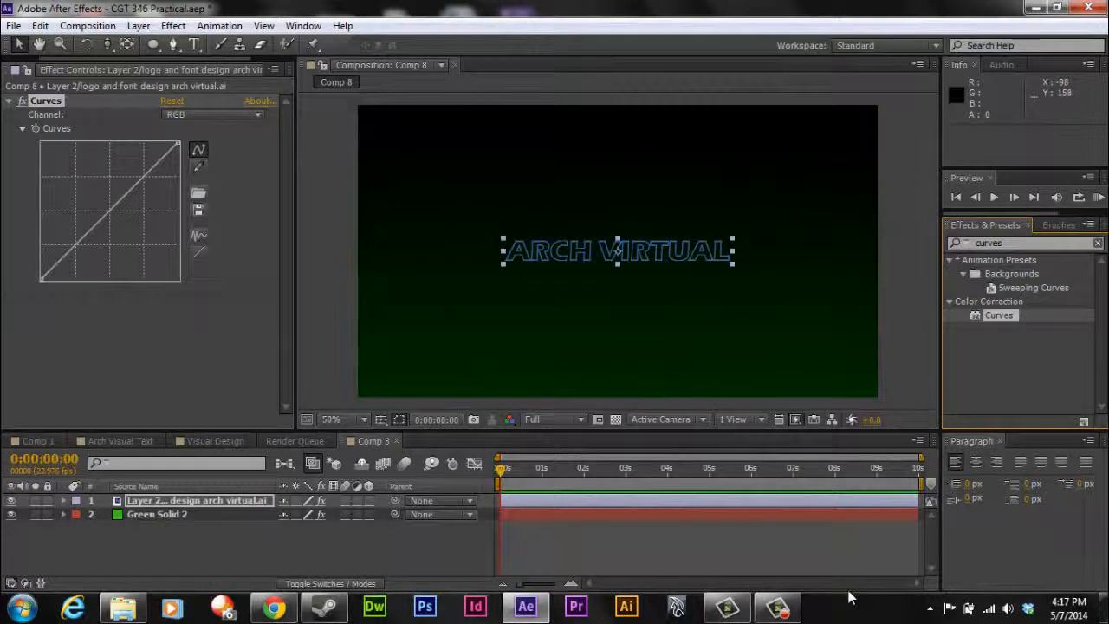
- Bend the artwork's red curve upward and its blue curve downward in the Curves effect
{"action": "left_click", "coordinate": [212, 115]}
{"action": "left_click", "coordinate": [197, 150]}
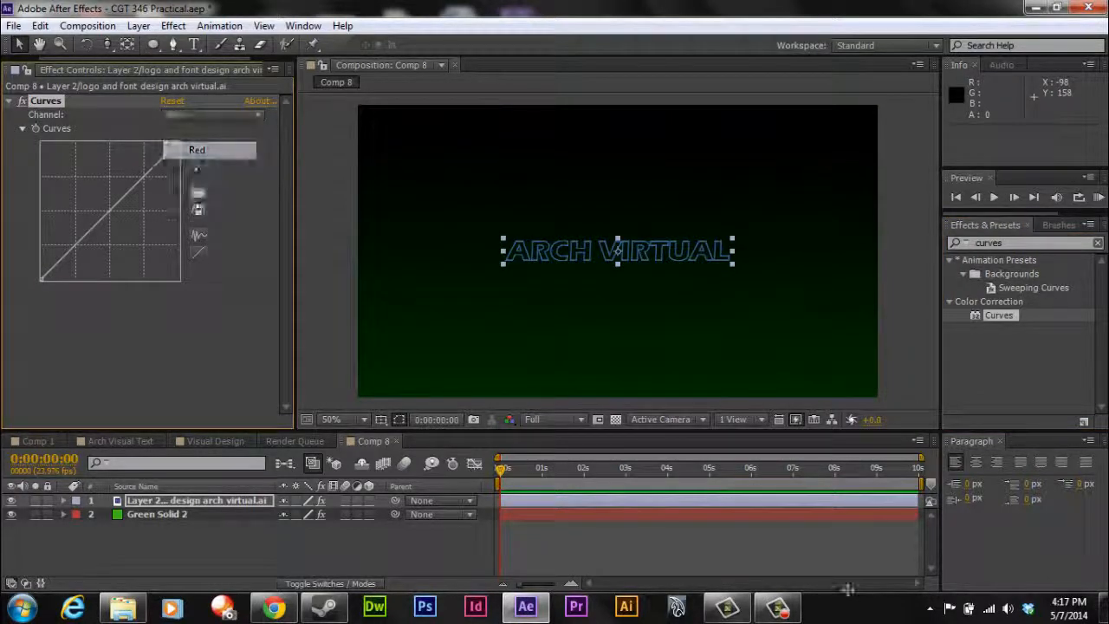
{"action": "mouse_move", "coordinate": [109, 211]}
{"action": "left_mouse_down"}
{"action": "mouse_move", "coordinate": [106, 160]}
{"action": "mouse_move", "coordinate": [78, 187]}
{"action": "mouse_move", "coordinate": [84, 198]}
{"action": "left_mouse_up"}
{"action": "left_click", "coordinate": [213, 114]}
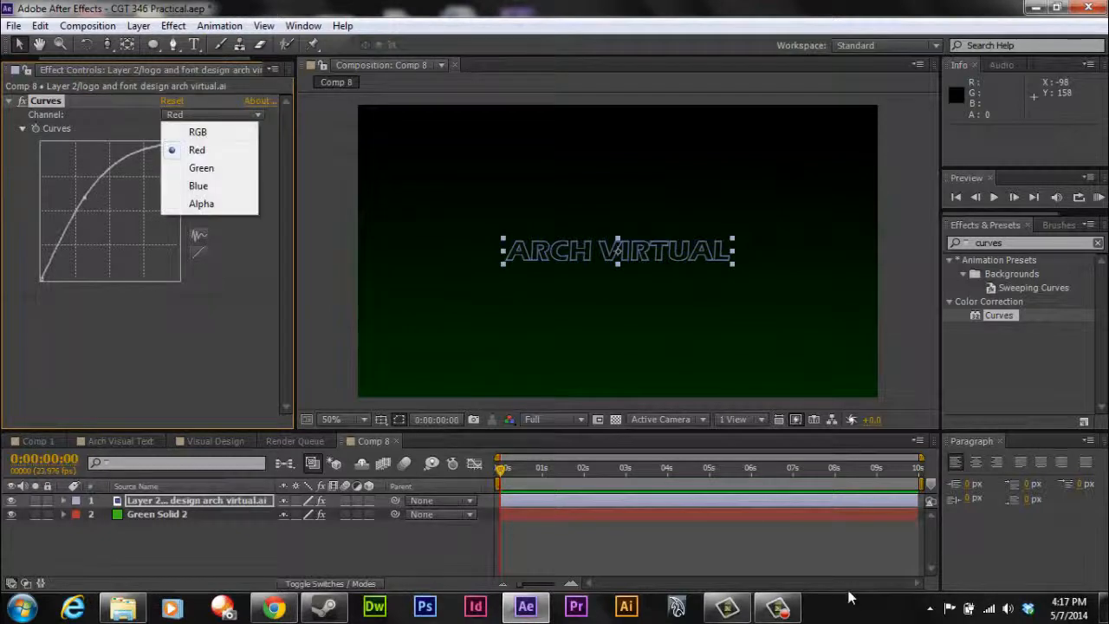
{"action": "left_click", "coordinate": [198, 186]}
{"action": "mouse_move", "coordinate": [118, 203]}
{"action": "left_mouse_down"}
{"action": "mouse_move", "coordinate": [129, 224]}
{"action": "mouse_move", "coordinate": [112, 246]}
{"action": "mouse_move", "coordinate": [129, 227]}
{"action": "left_mouse_up"}
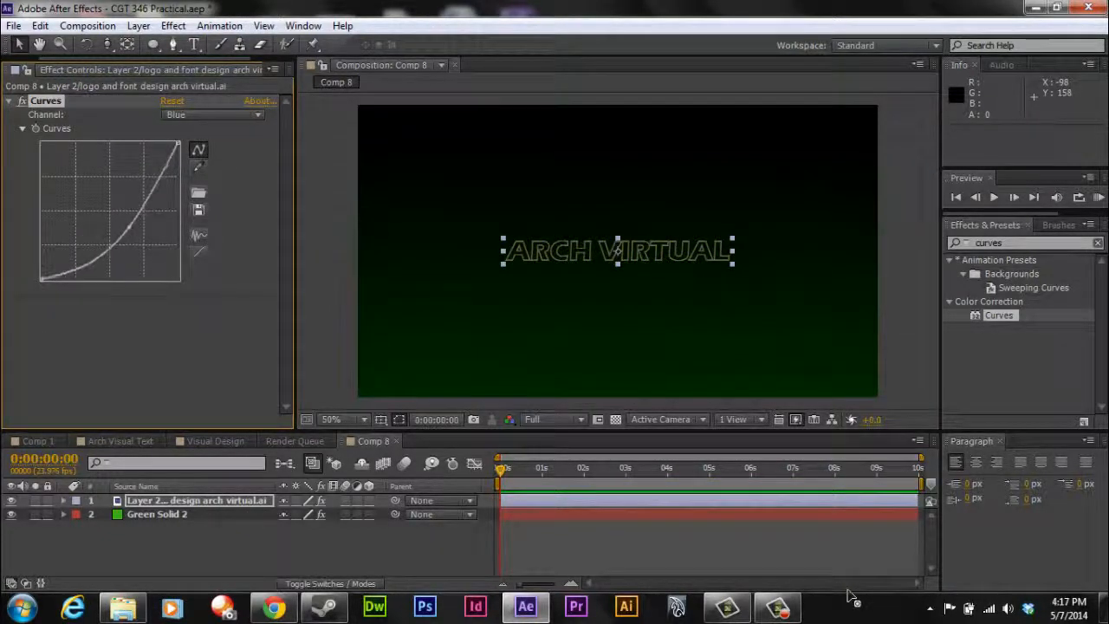
- Bend the green channel curve upward to turn the ARCH VIRTUAL outline bright green
{"action": "left_click", "coordinate": [212, 115]}
{"action": "left_click", "coordinate": [198, 168]}
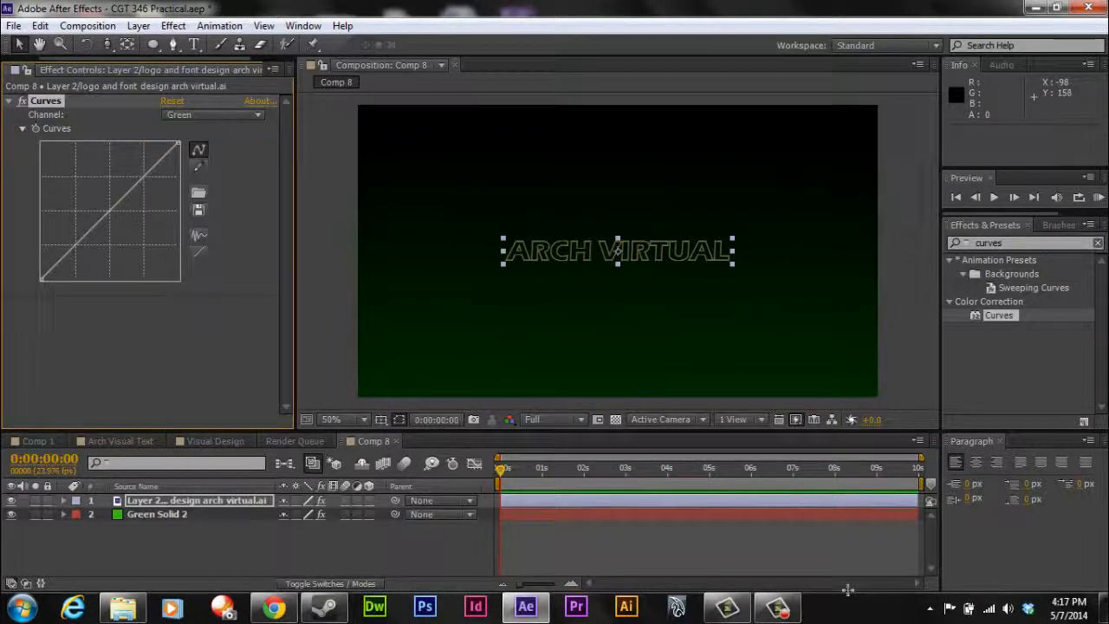
{"action": "left_click_drag", "start_coordinate": [106, 209], "coordinate": [83, 196]}
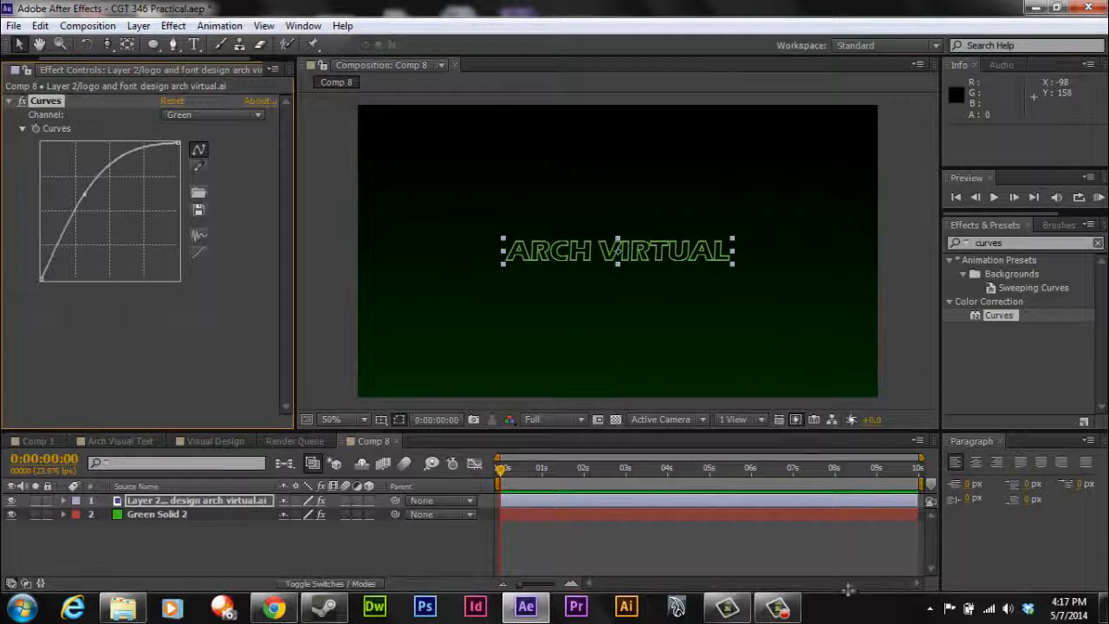
{"action": "left_click", "coordinate": [212, 115]}
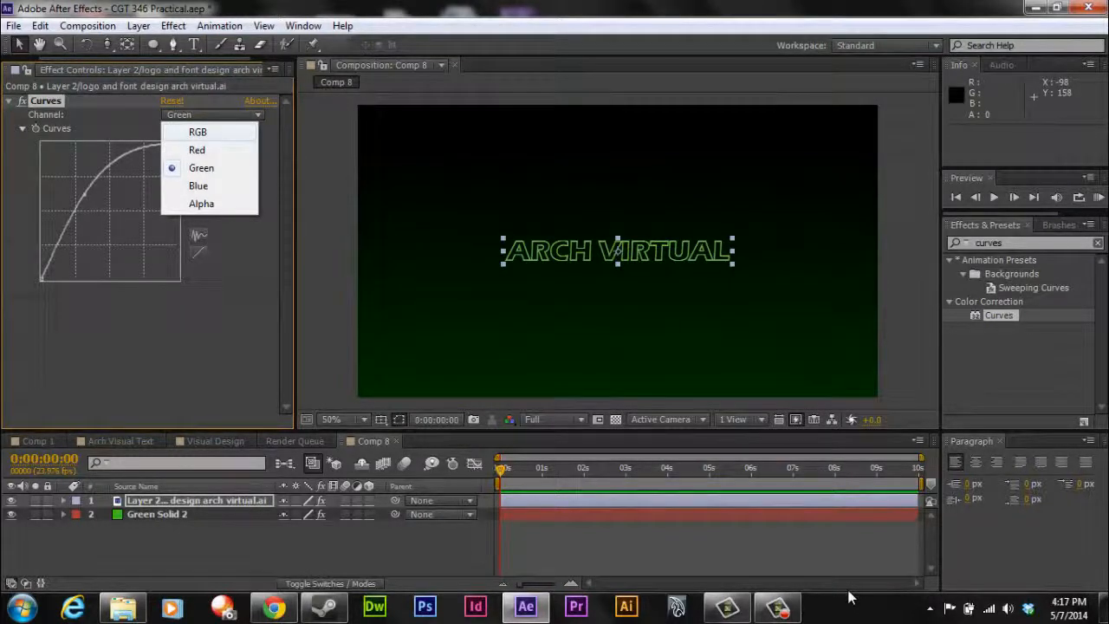
{"action": "left_click", "coordinate": [849, 597]}
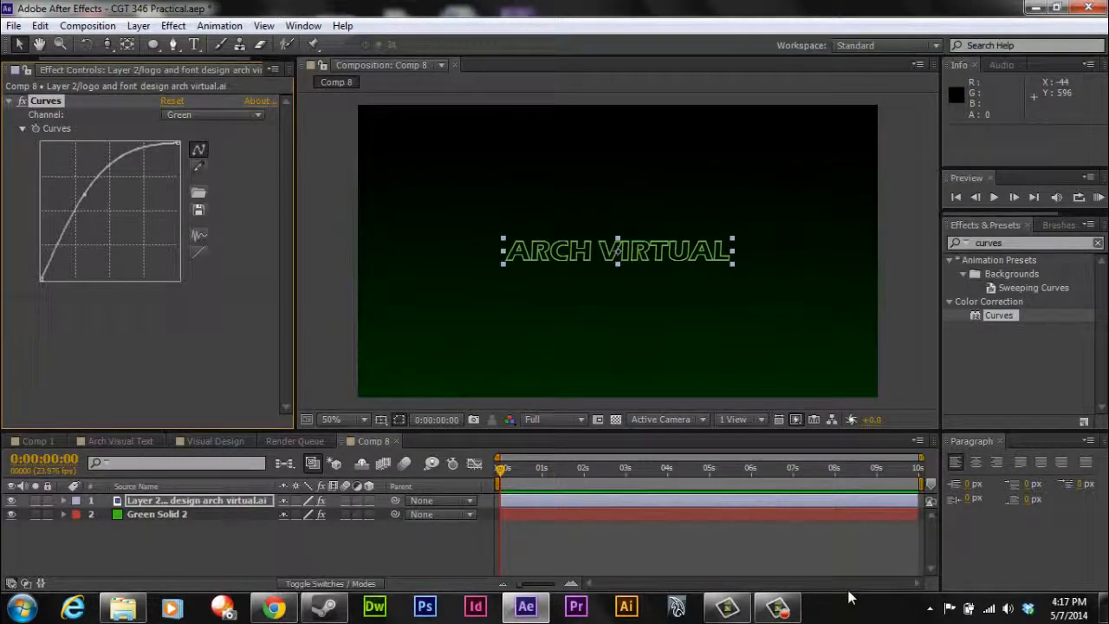
- Rename the artwork layer as Text and the green solid layer as BG
{"action": "key", "text": "Return"}
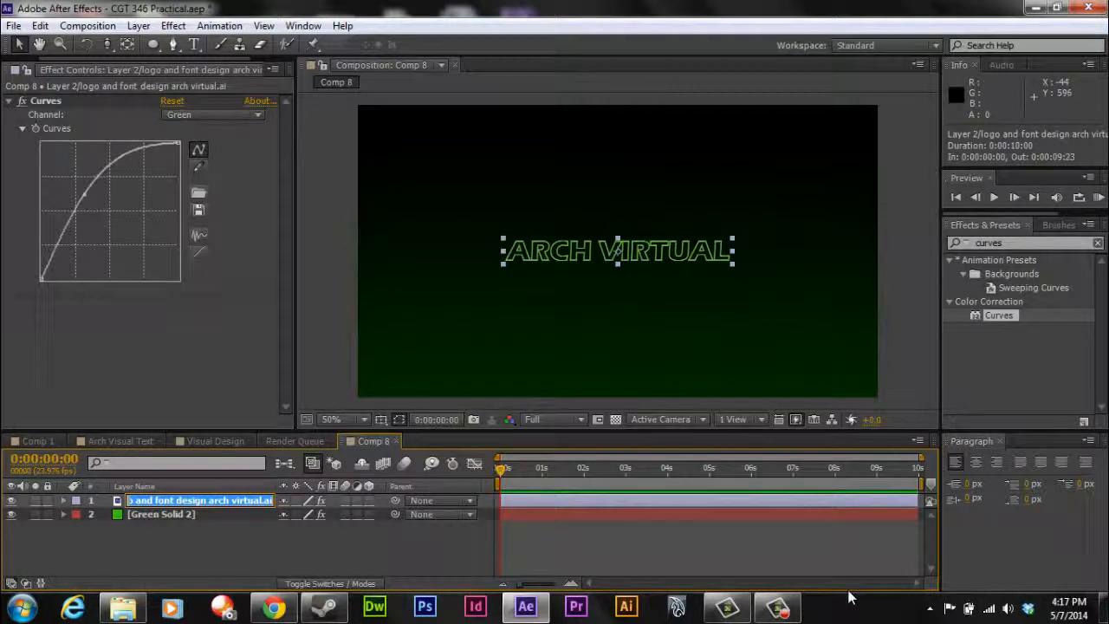
{"action": "type", "text": "Text"}
{"action": "key", "text": "Return"}
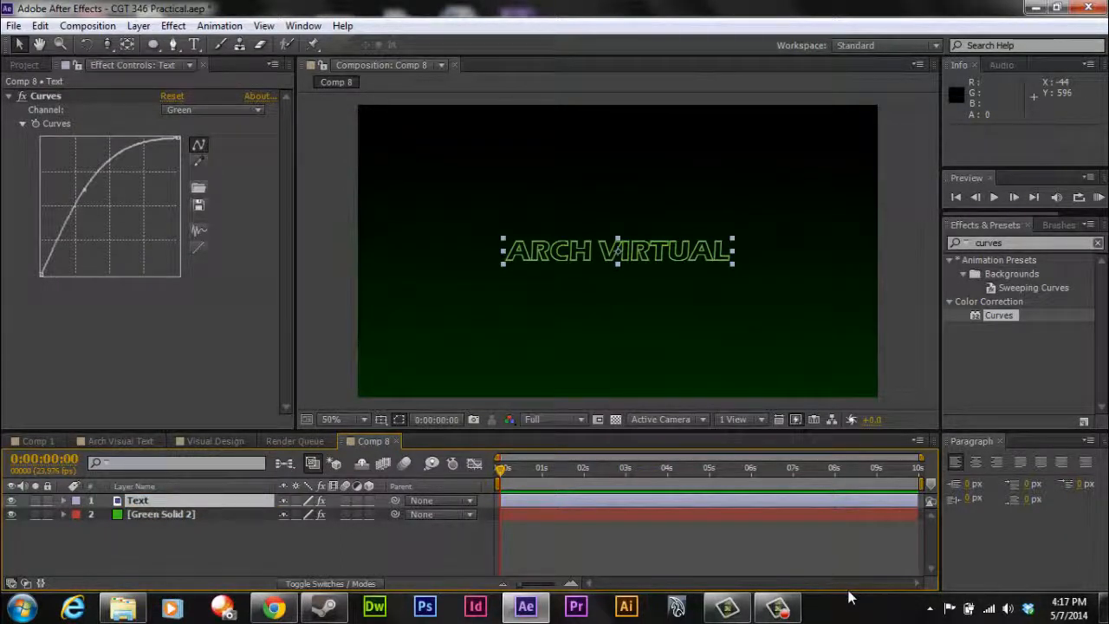
{"action": "key", "text": "ctrl+Down"}
{"action": "key", "text": "Return"}
{"action": "type", "text": "Bac"}
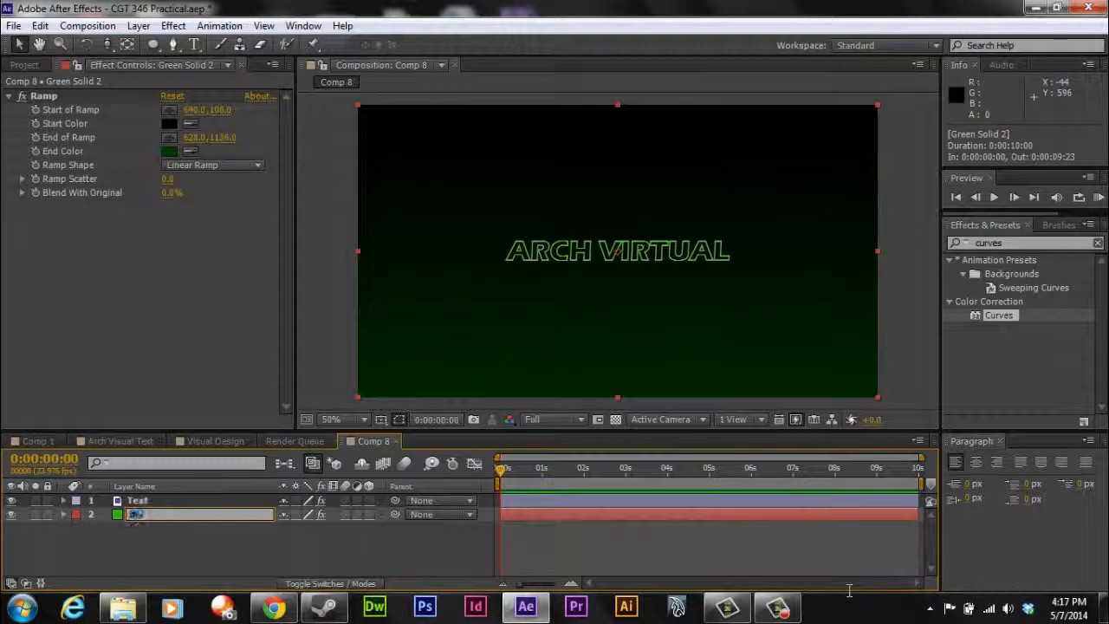
{"action": "key", "text": "Return"}
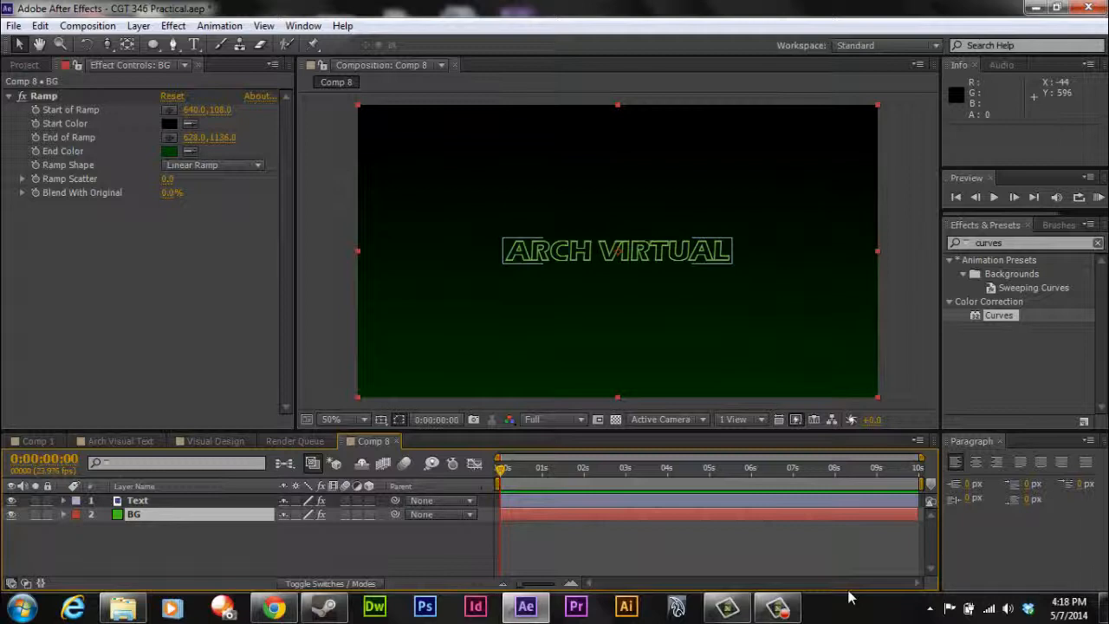
- Collapse the Curves settings on the Text layer and apply the Stylize Glow effect to it
{"action": "left_click", "coordinate": [138, 501]}
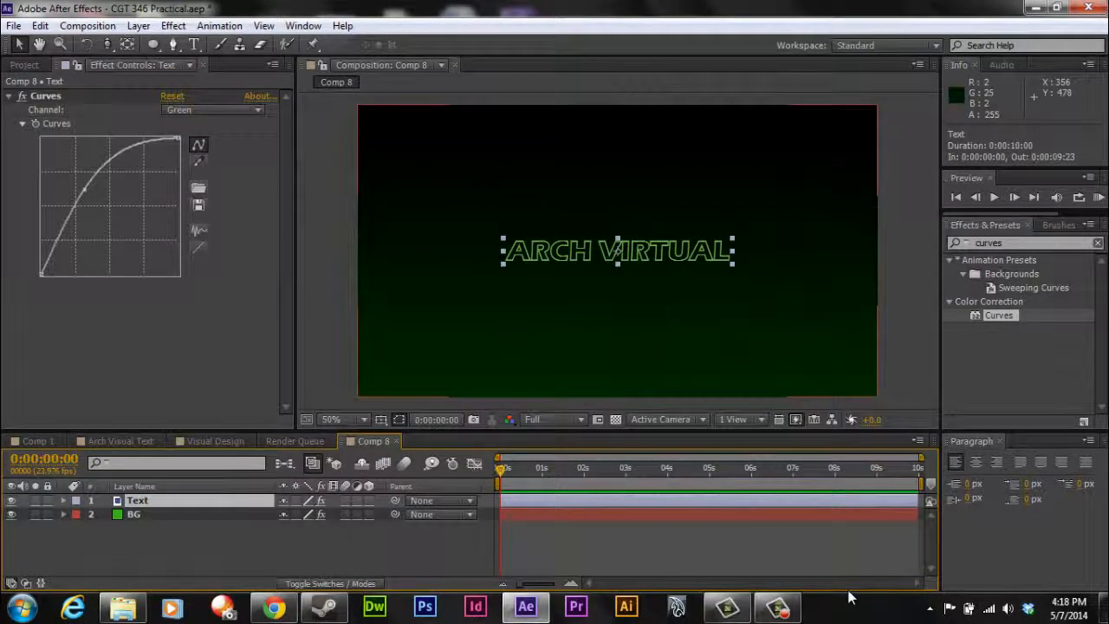
{"action": "left_click", "coordinate": [8, 96]}
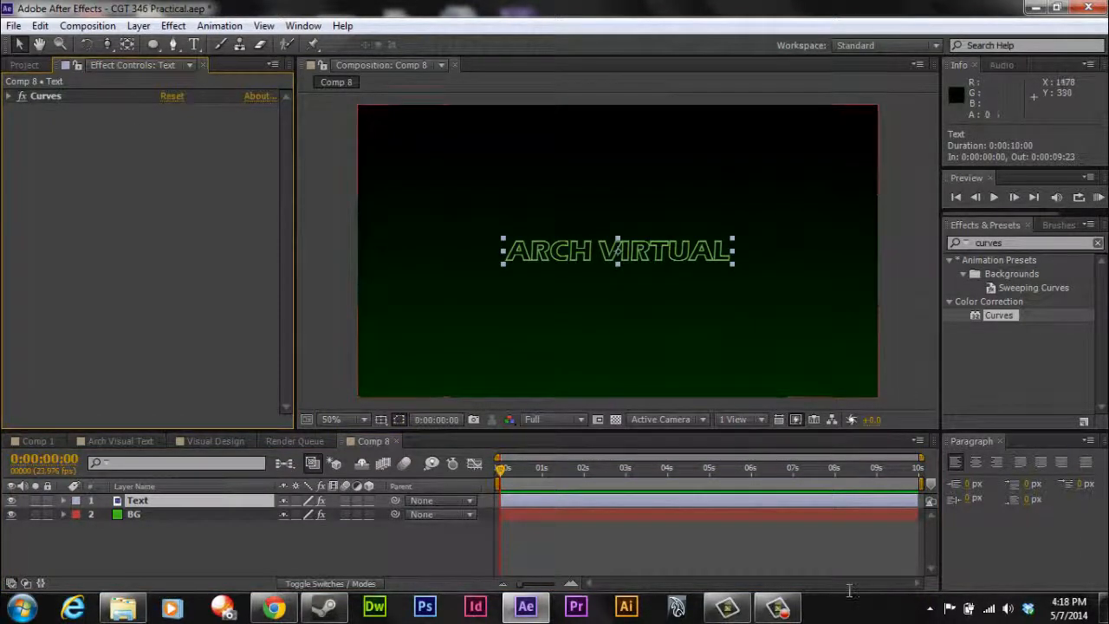
{"action": "left_click", "coordinate": [990, 243]}
{"action": "type", "text": "glo"}
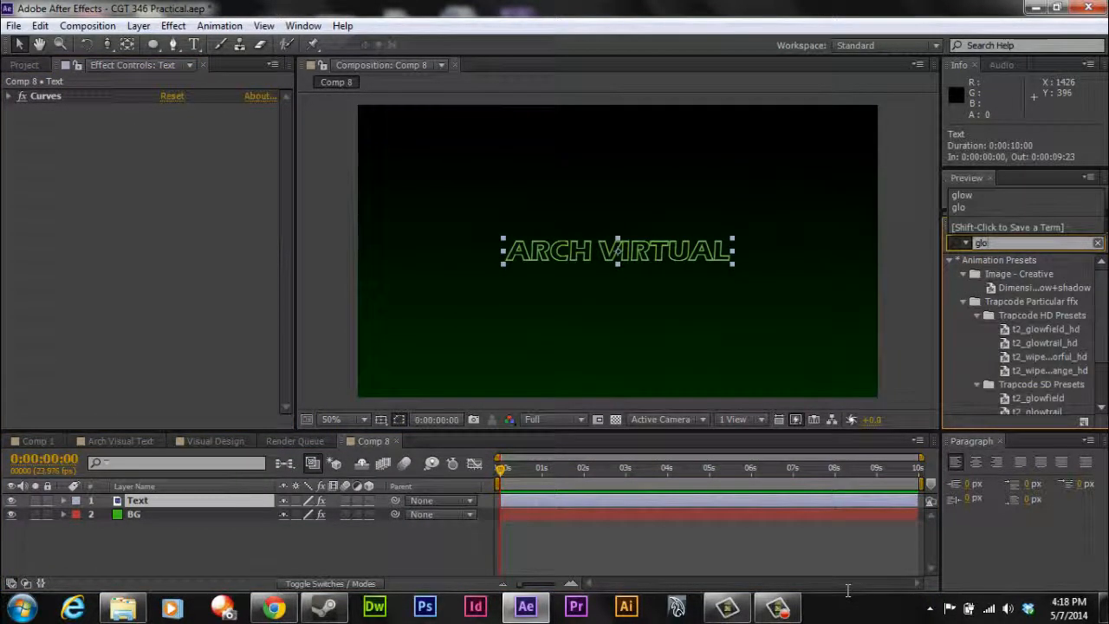
{"action": "type", "text": "w"}
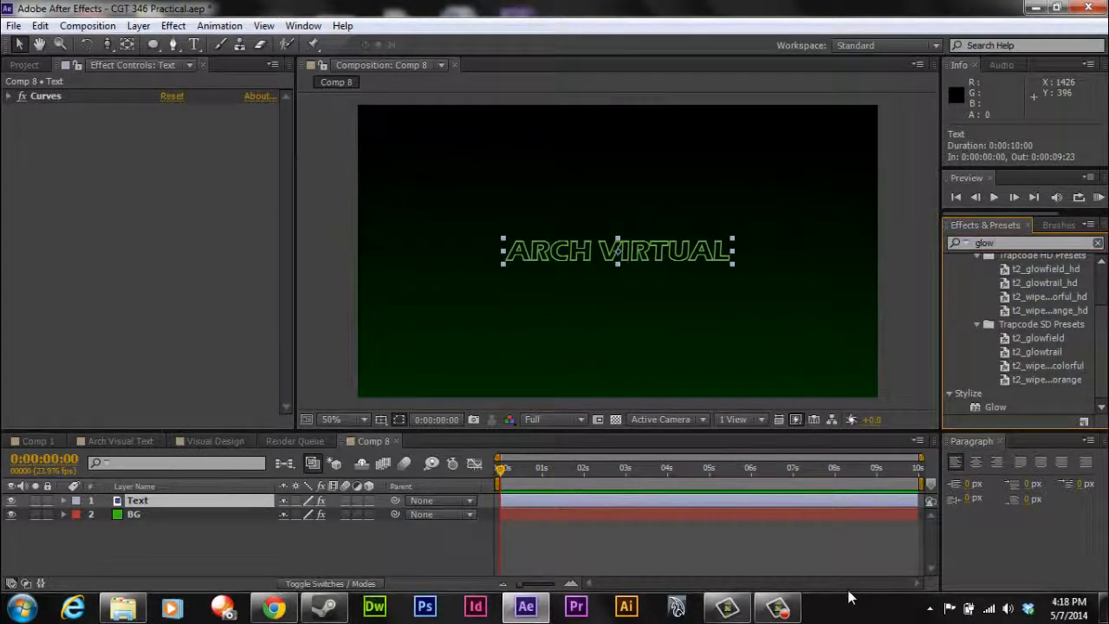
{"action": "double_click", "coordinate": [994, 407]}
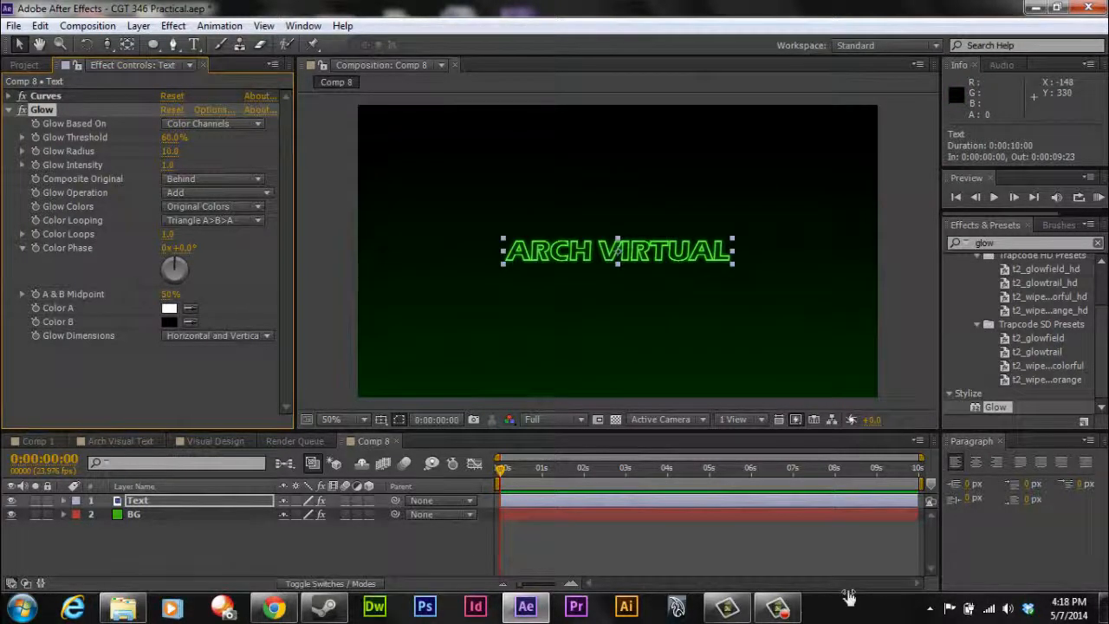
- Set the Text layer's Glow Radius to 30, keeping the threshold at 60% and the intensity at 1.0
{"action": "mouse_move", "coordinate": [174, 137]}
{"action": "left_mouse_down"}
{"action": "mouse_move", "coordinate": [247, 137]}
{"action": "mouse_move", "coordinate": [162, 137]}
{"action": "mouse_move", "coordinate": [201, 136]}
{"action": "mouse_move", "coordinate": [178, 137]}
{"action": "left_mouse_up"}
{"action": "key", "text": "ctrl+z"}
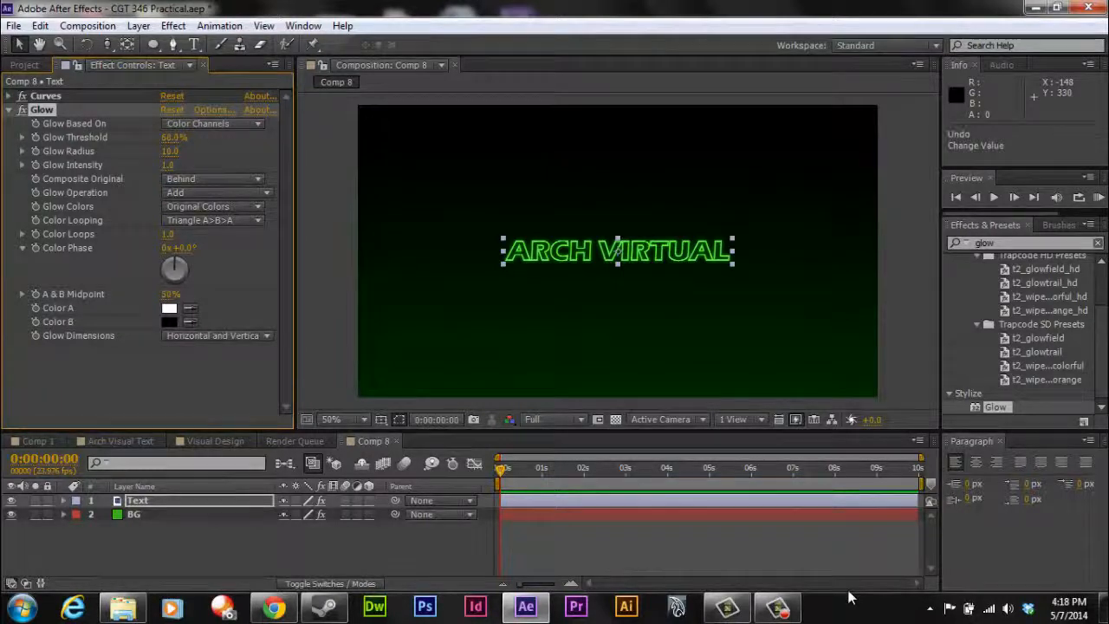
{"action": "mouse_move", "coordinate": [169, 151]}
{"action": "left_mouse_down"}
{"action": "mouse_move", "coordinate": [194, 151]}
{"action": "mouse_move", "coordinate": [170, 150]}
{"action": "left_mouse_up"}
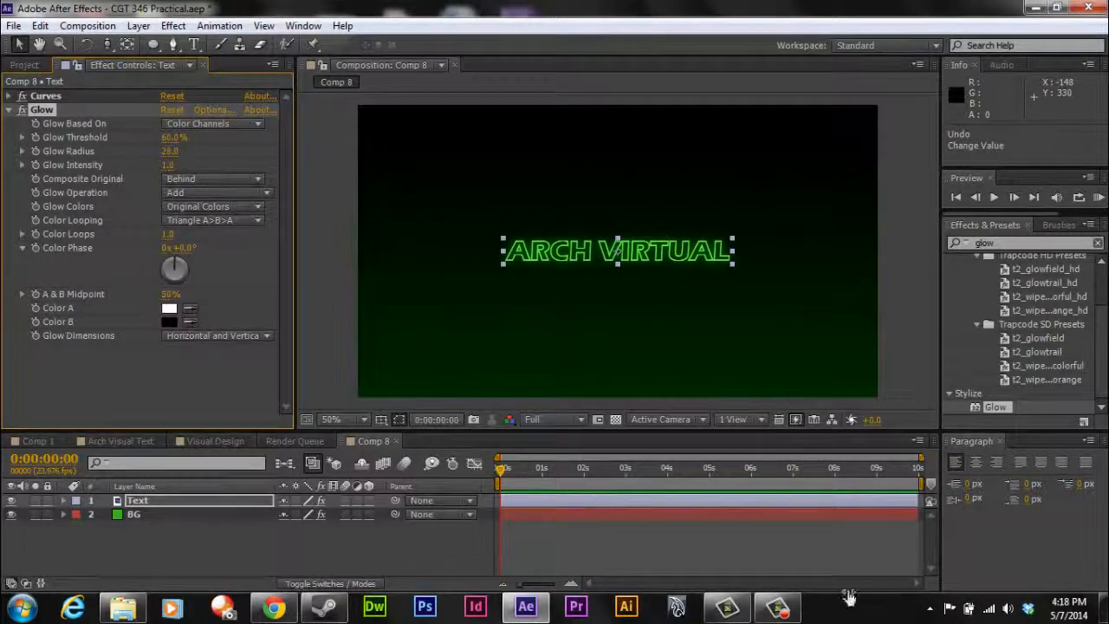
{"action": "left_click", "coordinate": [170, 151]}
{"action": "key", "text": "Return"}
{"action": "left_click", "coordinate": [167, 164]}
{"action": "key", "text": "Return"}
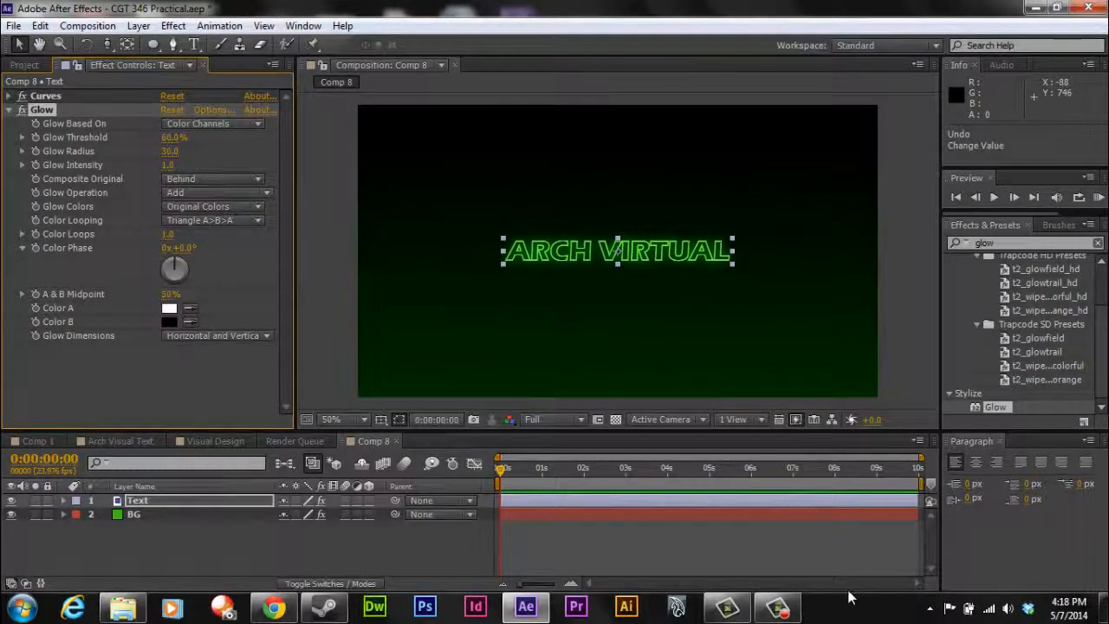
- Set the Text layer's scale to 15% and add a scale keyframe at 0 seconds
{"action": "left_click", "coordinate": [138, 501]}
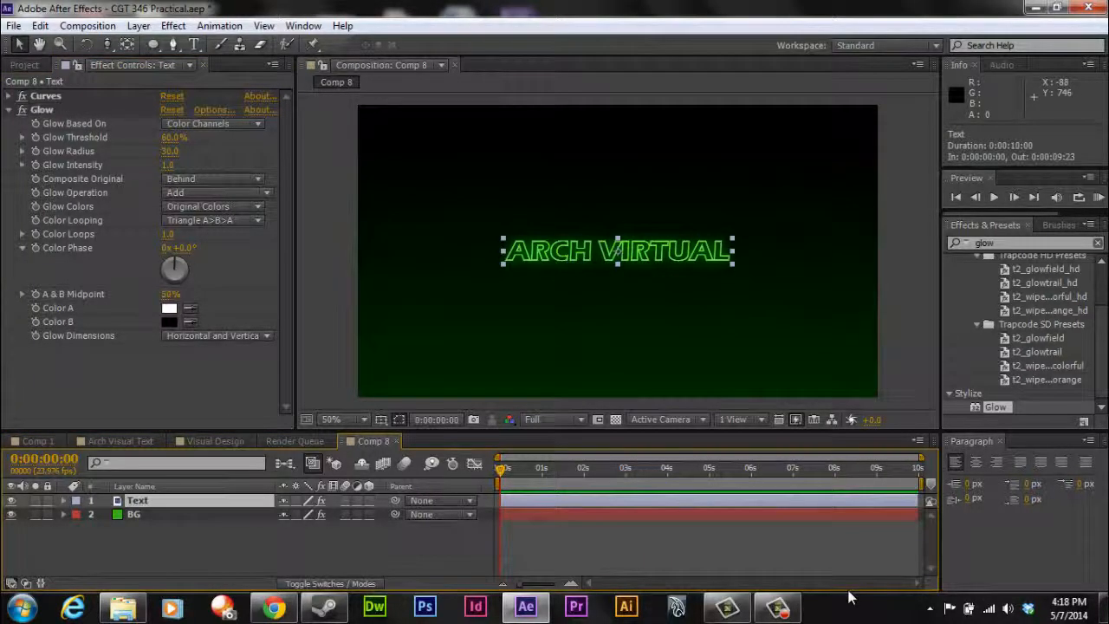
{"action": "key", "text": "s"}
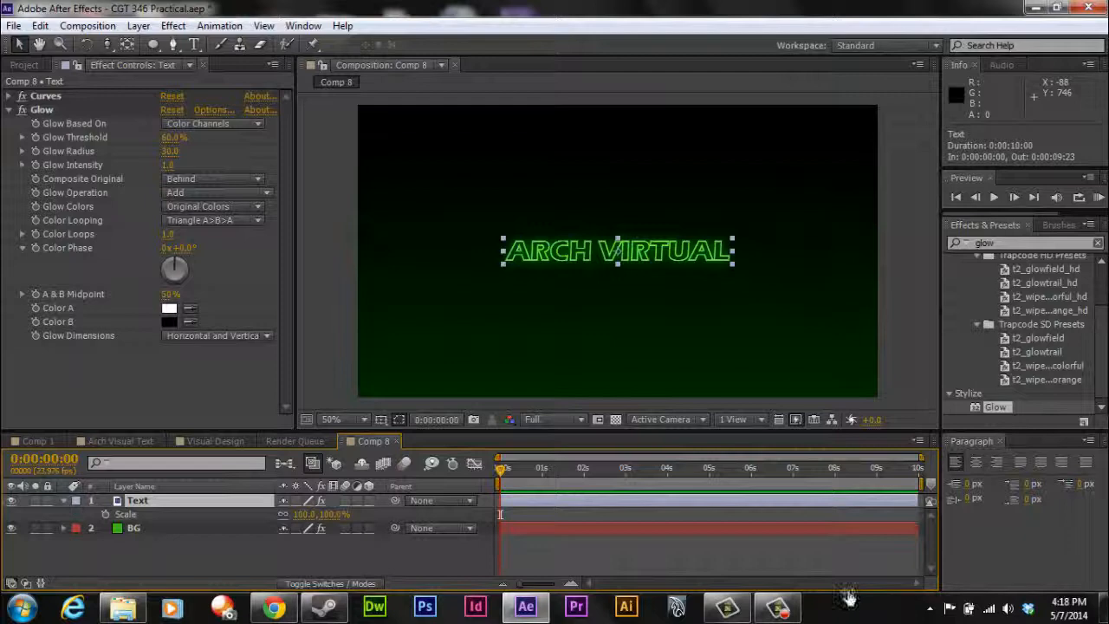
{"action": "key", "text": "Tab"}
{"action": "type", "text": "15"}
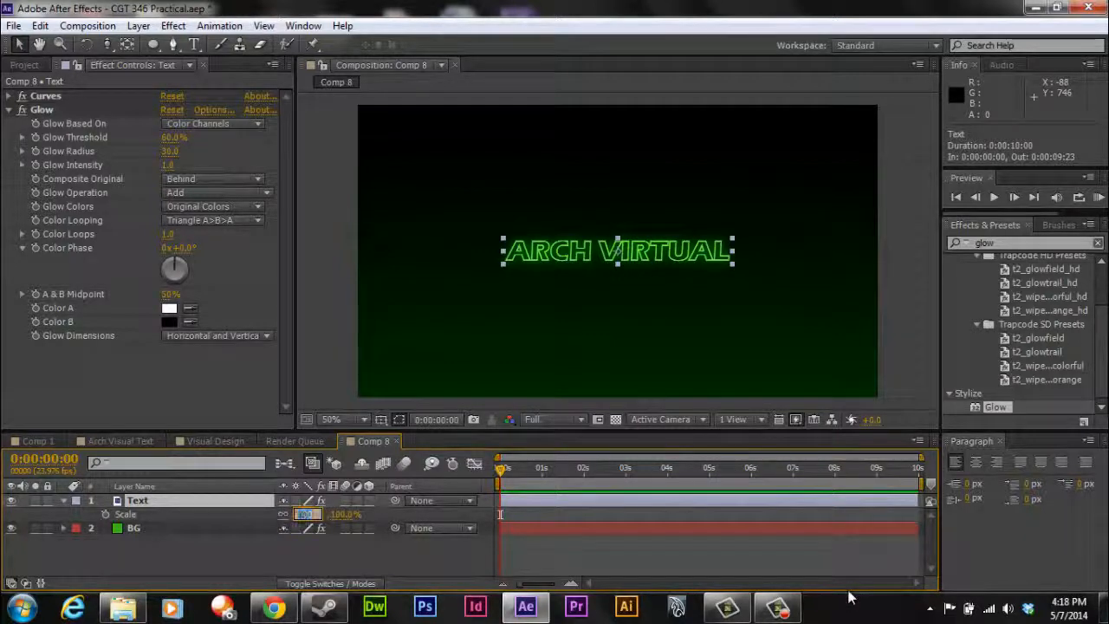
{"action": "key", "text": "Return"}
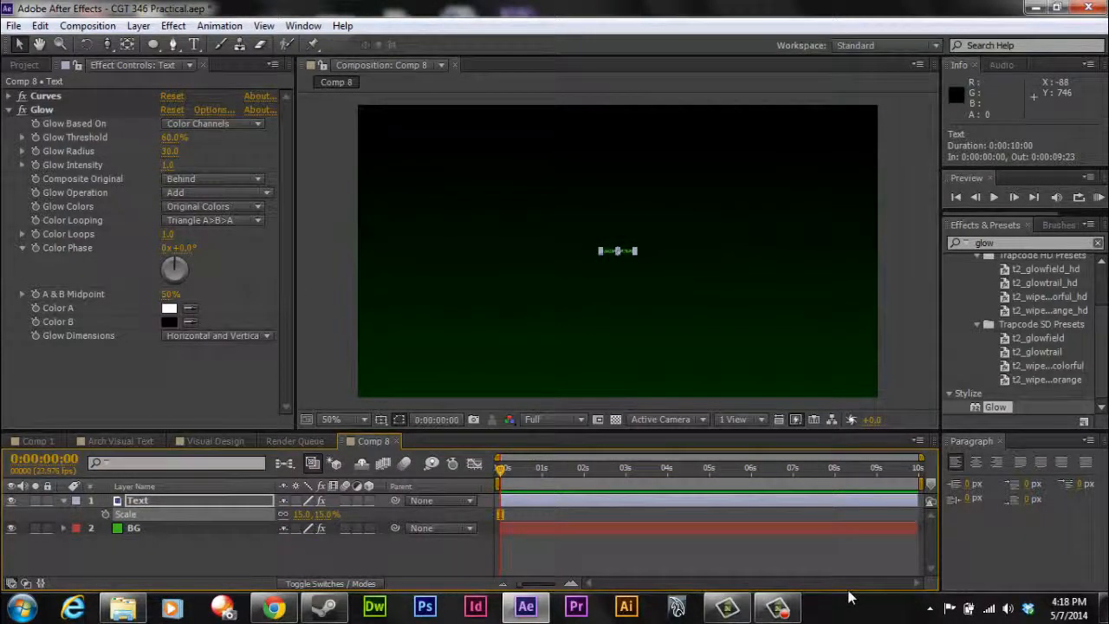
{"action": "left_click", "coordinate": [105, 513]}
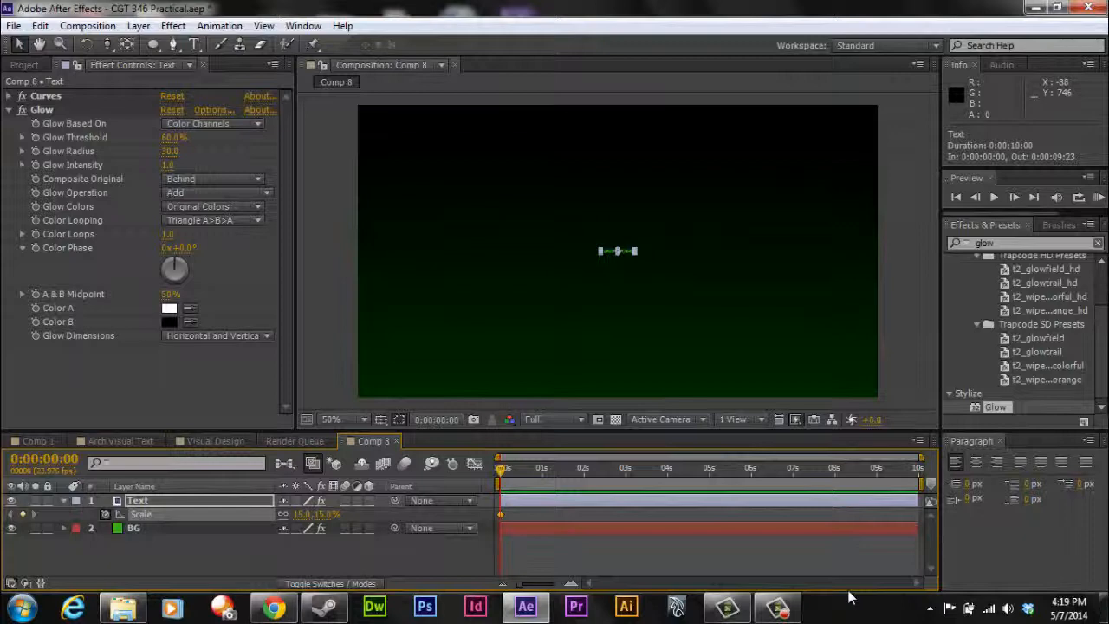
- Add a scale keyframe of 55% to the Text layer at 1 second
{"action": "key", "text": "space"}
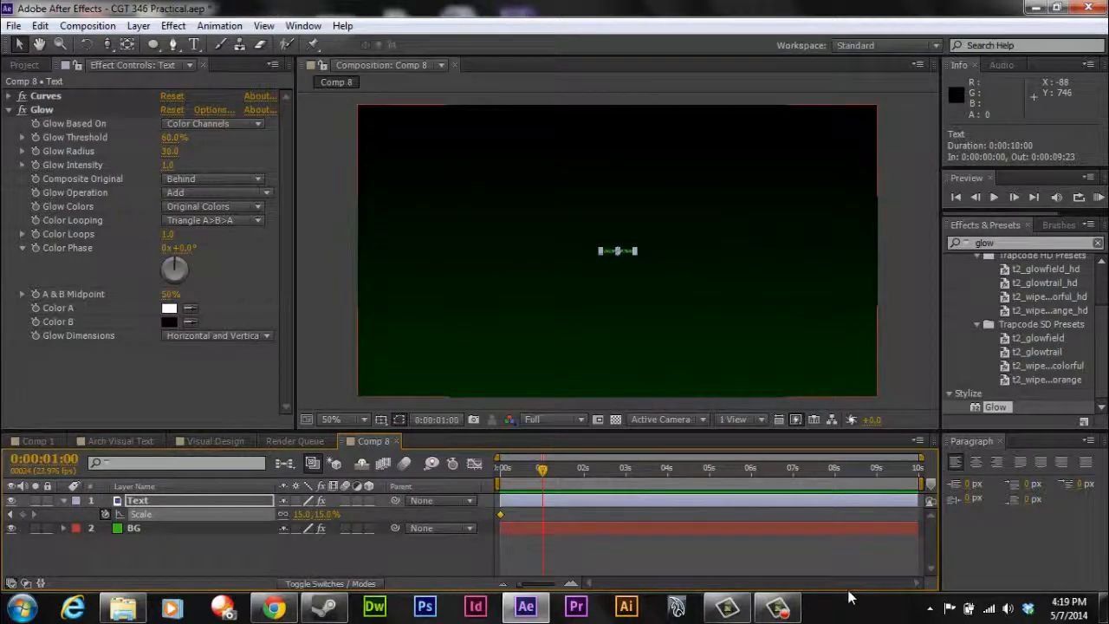
{"action": "left_click", "coordinate": [302, 514]}
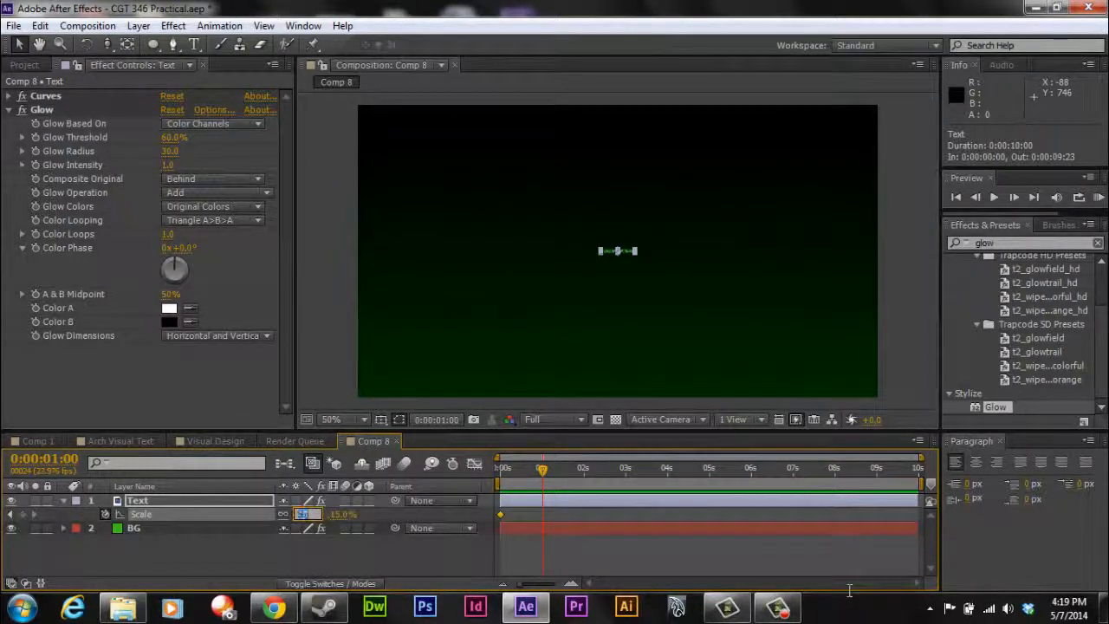
{"action": "type", "text": "55"}
{"action": "key", "text": "Return"}
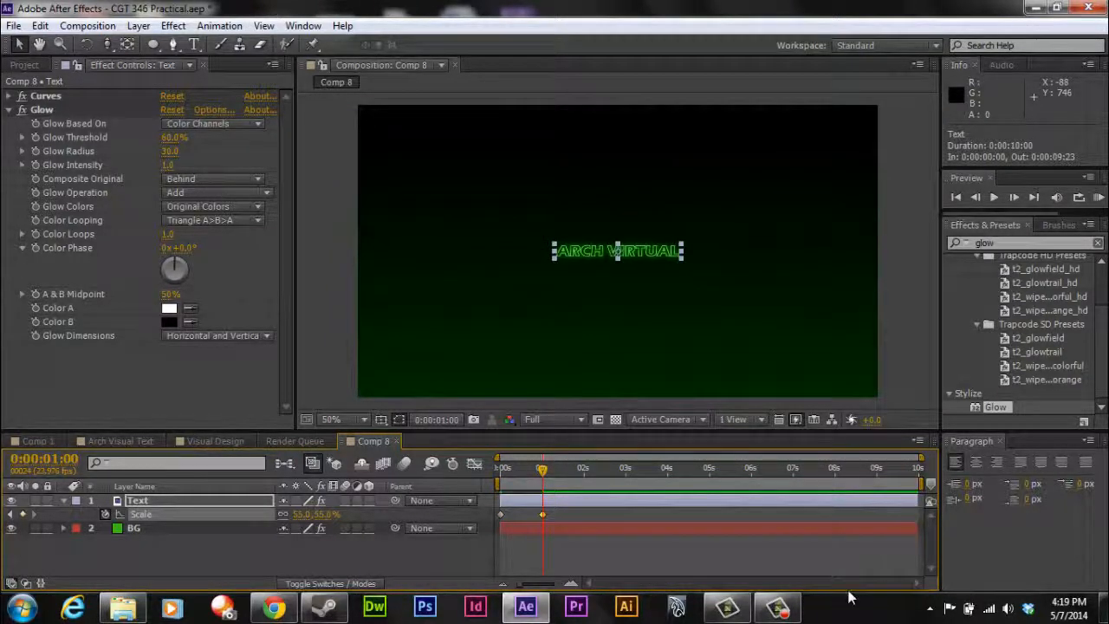
- Add a scale keyframe of 125% to the Text layer at 2 seconds
{"action": "key", "text": "Page_Down"}
{"action": "key", "text": "Page_Down"}
{"action": "key", "text": "Page_Down"}
{"action": "key", "text": "Page_Down"}
{"action": "key", "text": "Page_Down"}
{"action": "key", "text": "Page_Down"}
{"action": "key", "text": "Page_Down"}
{"action": "key", "text": "Page_Down"}
{"action": "key", "text": "Page_Down"}
{"action": "key", "text": "Page_Down"}
{"action": "key", "text": "Page_Down"}
{"action": "key", "text": "Page_Down"}
{"action": "key", "text": "Page_Down"}
{"action": "key", "text": "Page_Down"}
{"action": "key", "text": "Page_Down"}
{"action": "key", "text": "Page_Down"}
{"action": "key", "text": "Page_Down"}
{"action": "key", "text": "Page_Down"}
{"action": "key", "text": "Page_Down"}
{"action": "key", "text": "Page_Down"}
{"action": "key", "text": "Tab"}
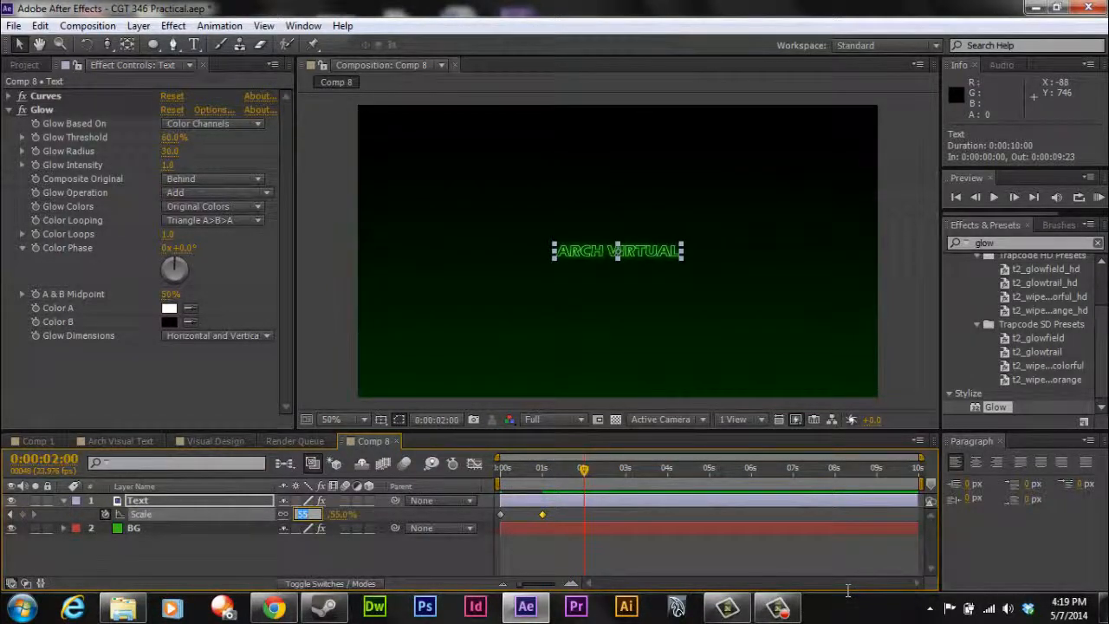
{"action": "type", "text": "125"}
{"action": "key", "text": "Return"}
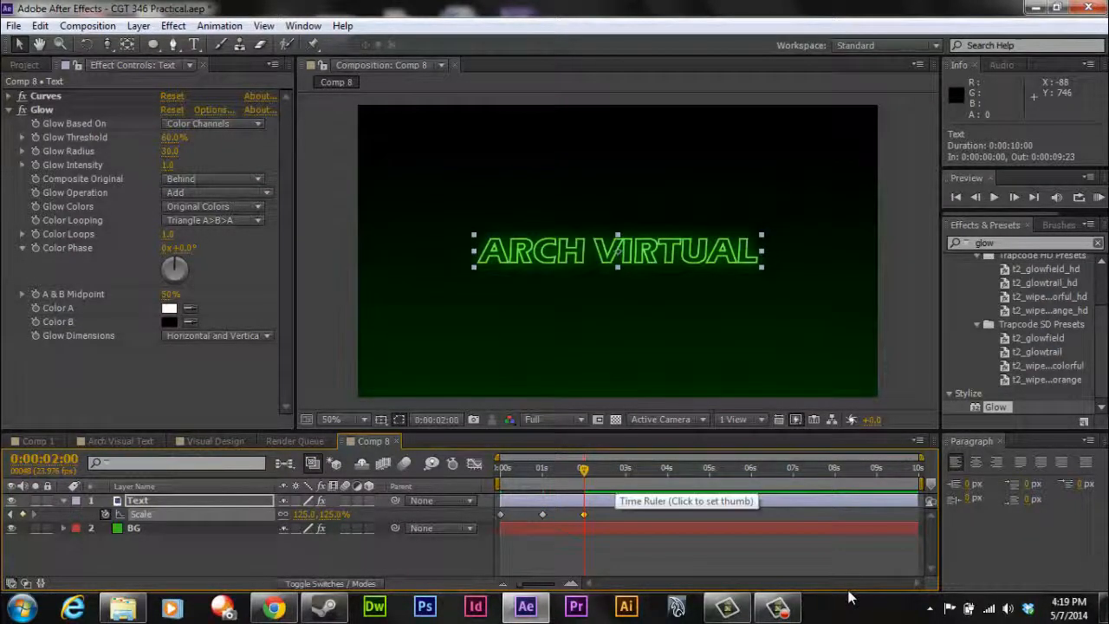
{"action": "mouse_move", "coordinate": [584, 469]}
{"action": "left_mouse_down"}
{"action": "mouse_move", "coordinate": [503, 469]}
{"action": "mouse_move", "coordinate": [584, 470]}
{"action": "left_mouse_up"}
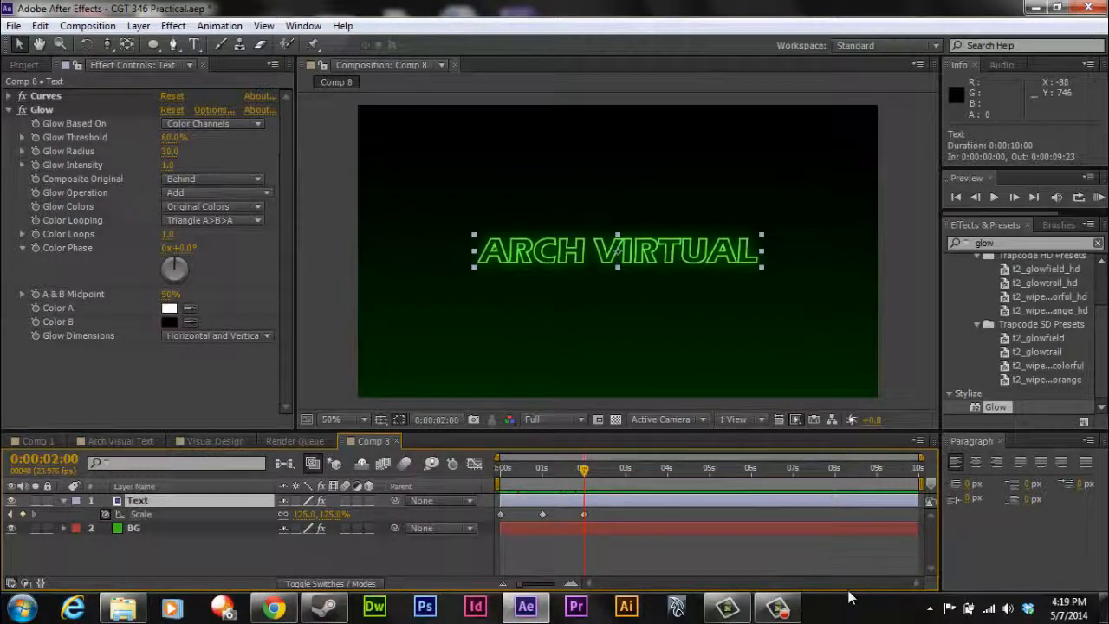
- Show the Text layer's Position property alongside Scale and add the first position keyframe at 0 seconds
{"action": "key", "text": "shift+p"}
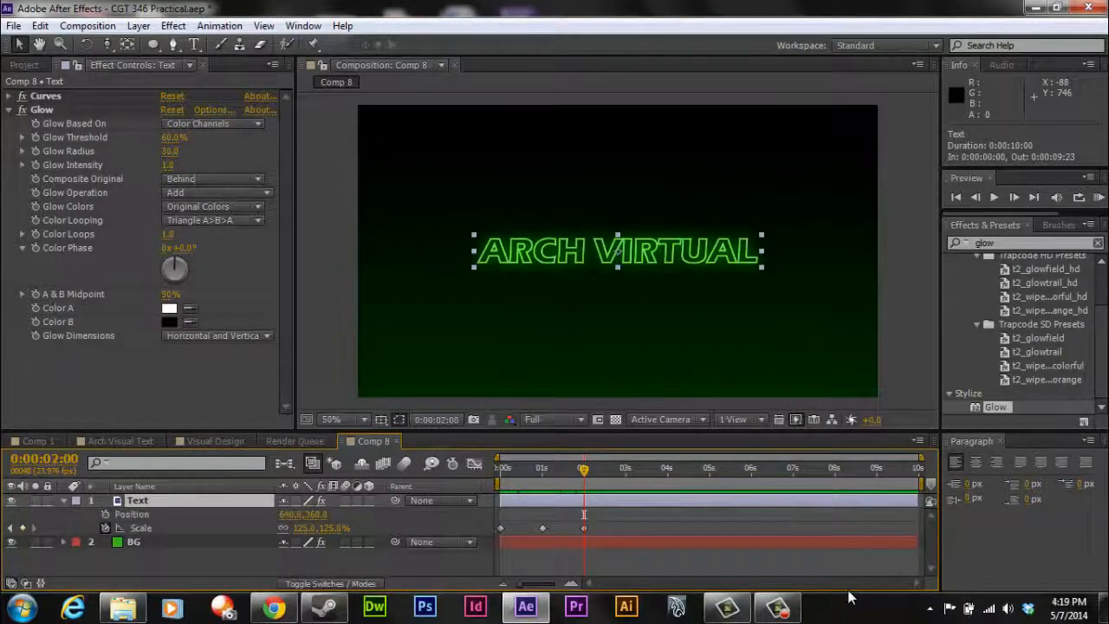
{"action": "key", "text": "Home"}
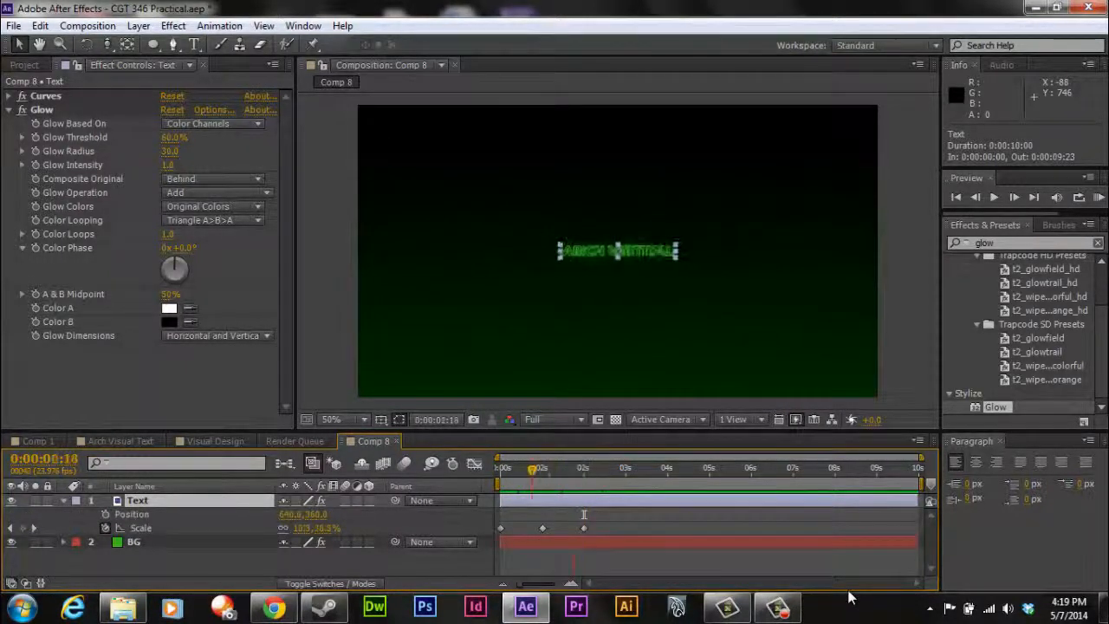
{"action": "key", "text": "alt+shift+period"}
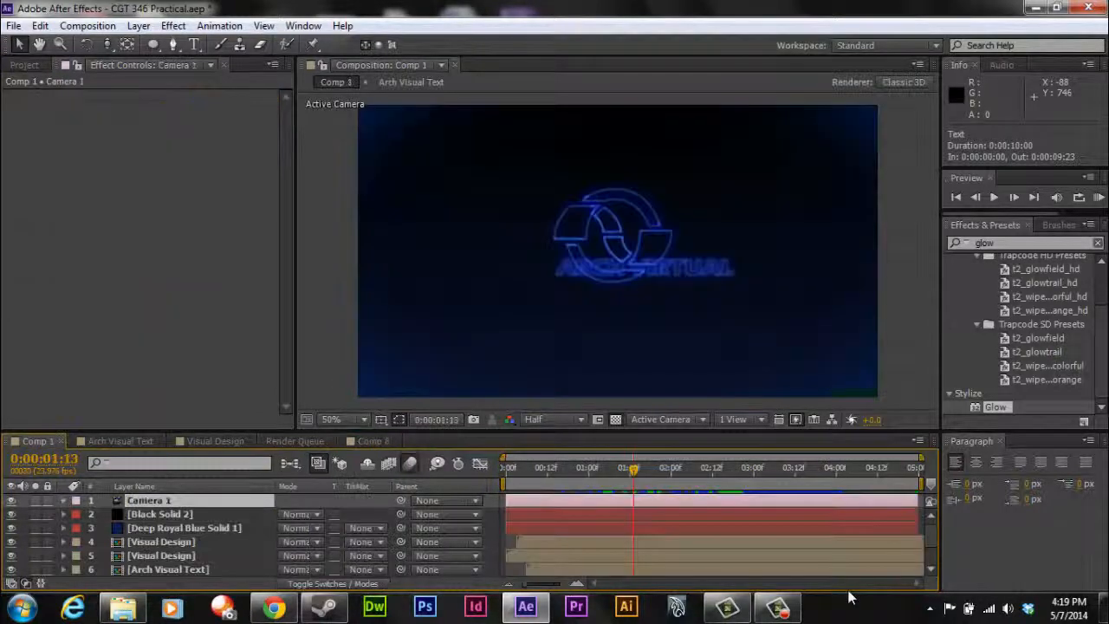
{"action": "key", "text": "alt+shift+period"}
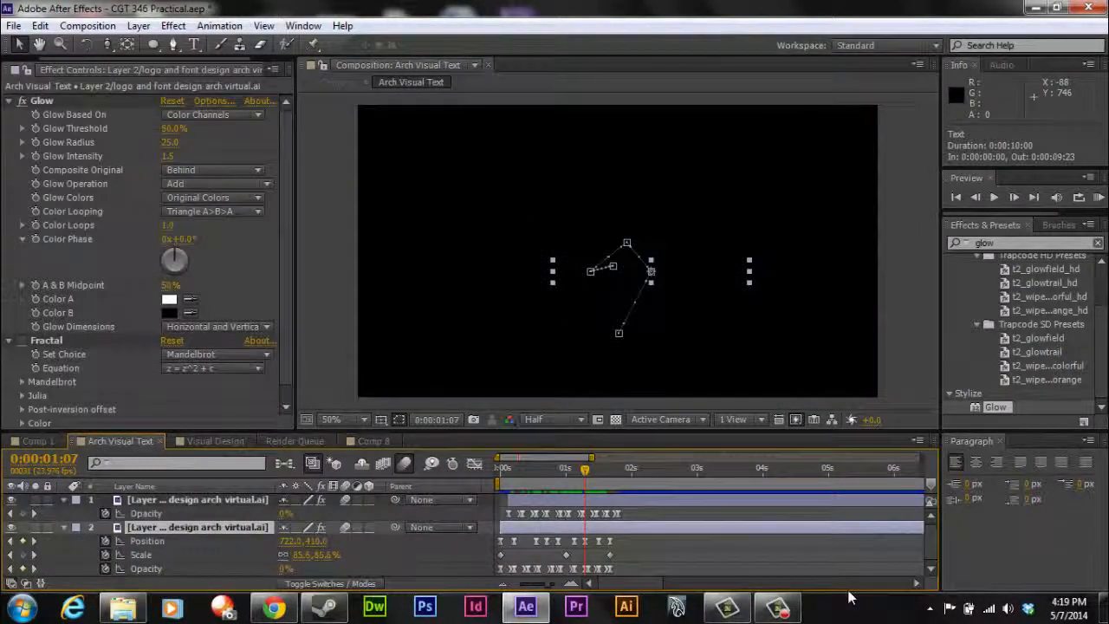
{"action": "key", "text": "space"}
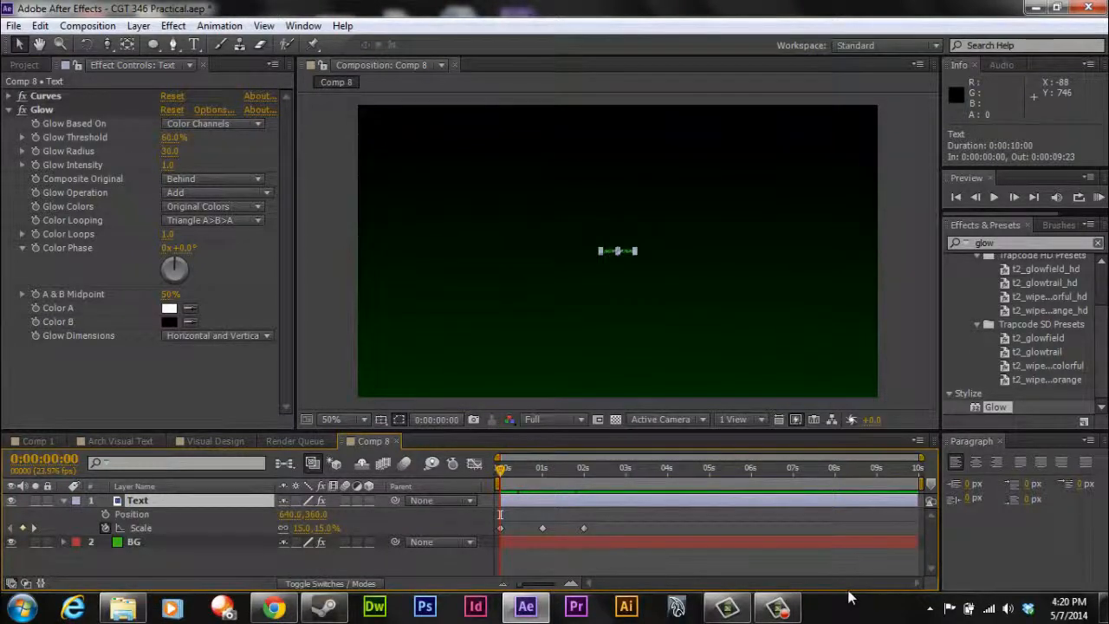
{"action": "left_click", "coordinate": [104, 513]}
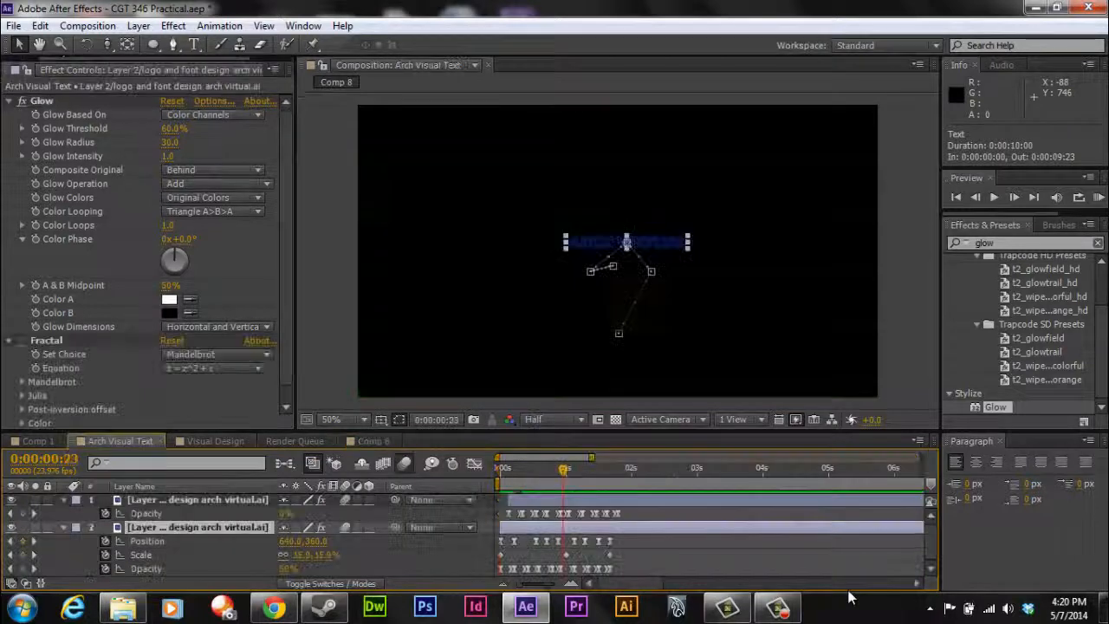
- Step back and forth through the opening frames of the Arch Visual Text comp to examine its opacity flicker and keyframe spacing
{"action": "key", "text": "Page_Up"}
{"action": "key", "text": "Page_Up"}
{"action": "key", "text": "Page_Up"}
{"action": "key", "text": "Page_Up"}
{"action": "key", "text": "Page_Up"}
{"action": "key", "text": "Page_Up"}
{"action": "key", "text": "Page_Up"}
{"action": "key", "text": "Page_Up"}
{"action": "key", "text": "Page_Up"}
{"action": "key", "text": "Page_Up"}
{"action": "key", "text": "Page_Up"}
{"action": "key", "text": "Page_Up"}
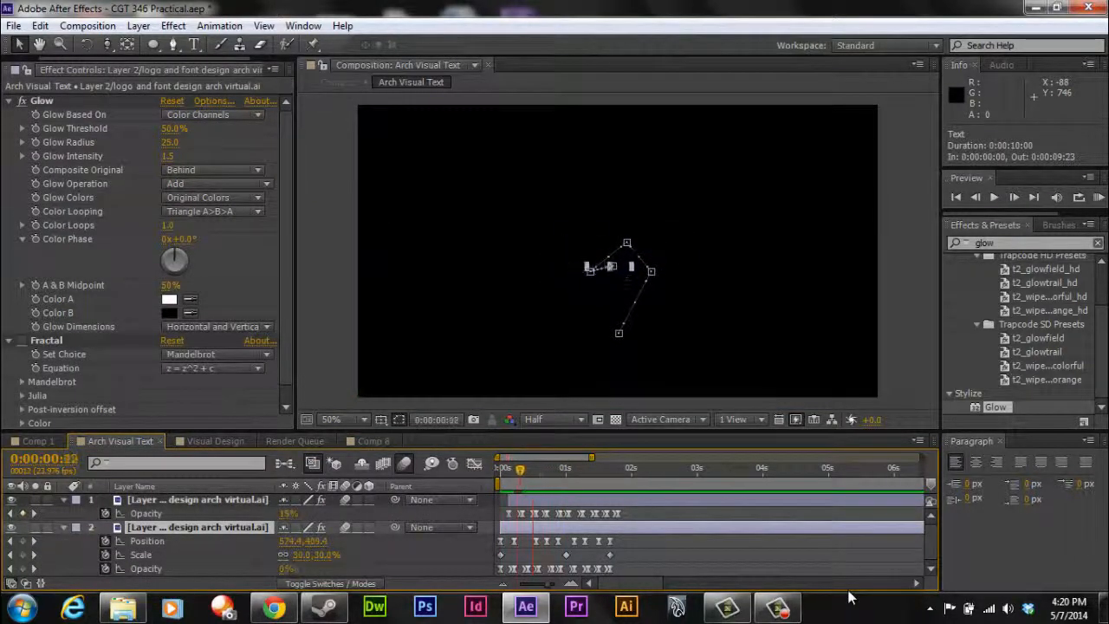
{"action": "key", "text": "Page_Down"}
{"action": "key", "text": "Page_Down"}
{"action": "key", "text": "Page_Down"}
{"action": "key", "text": "Page_Down"}
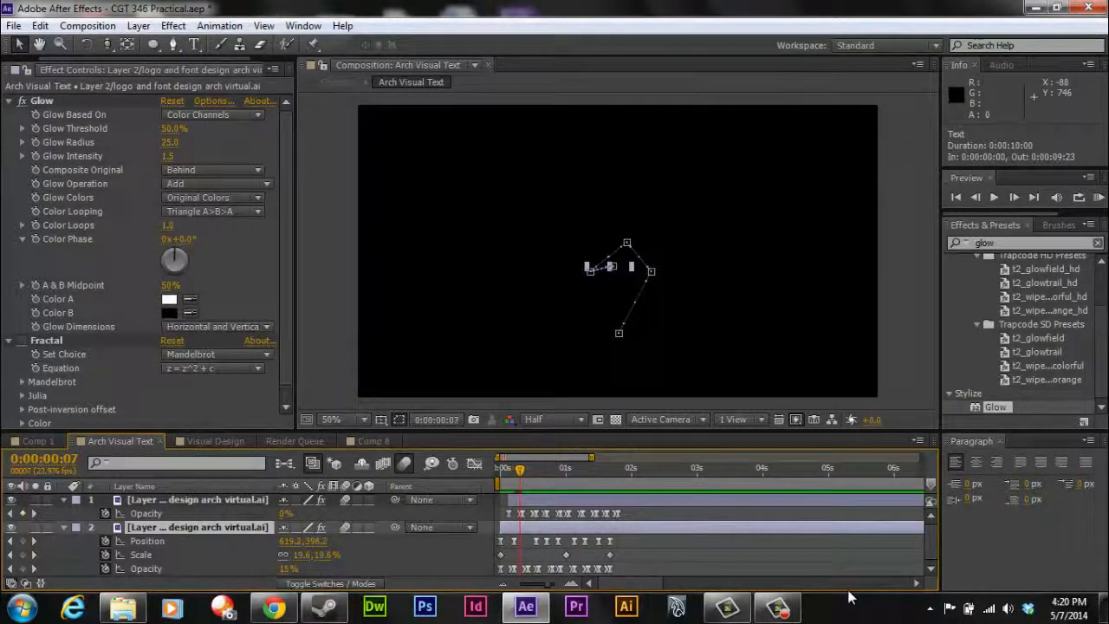
{"action": "key", "text": "Page_Up"}
{"action": "key", "text": "Page_Up"}
{"action": "key", "text": "Page_Up"}
{"action": "key", "text": "Page_Up"}
{"action": "key", "text": "Page_Down"}
{"action": "key", "text": "Page_Down"}
{"action": "key", "text": "Page_Down"}
{"action": "key", "text": "Page_Down"}
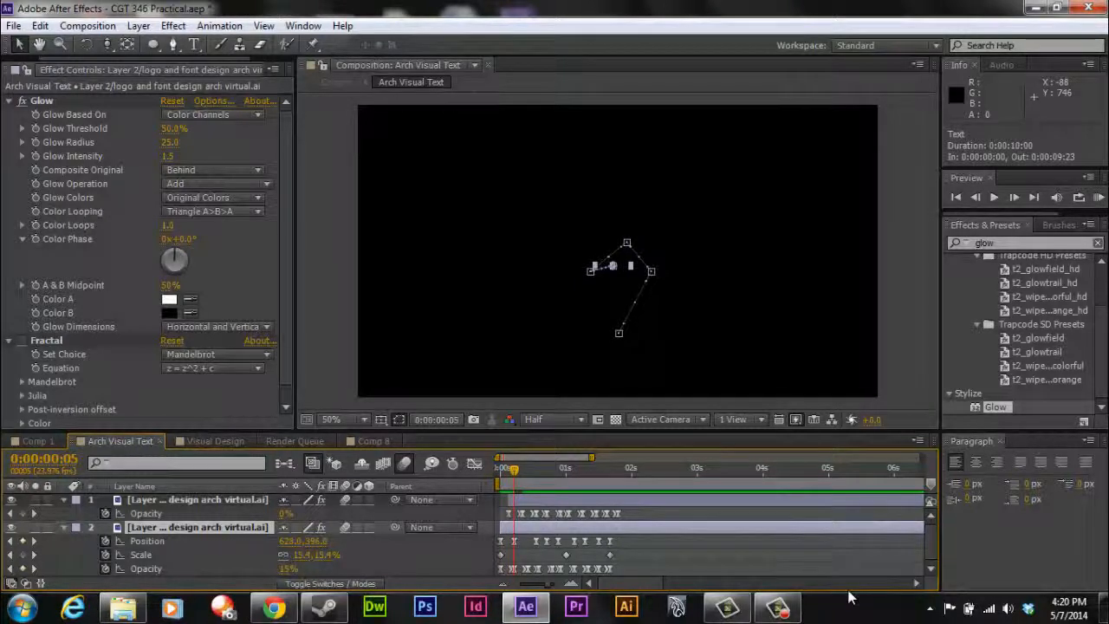
{"action": "key", "text": "Page_Down"}
{"action": "key", "text": "Page_Down"}
{"action": "key", "text": "Page_Down"}
{"action": "key", "text": "Page_Up"}
{"action": "key", "text": "Page_Up"}
{"action": "key", "text": "Page_Up"}
{"action": "key", "text": "Page_Up"}
{"action": "key", "text": "Page_Up"}
{"action": "key", "text": "Page_Up"}
{"action": "key", "text": "Page_Up"}
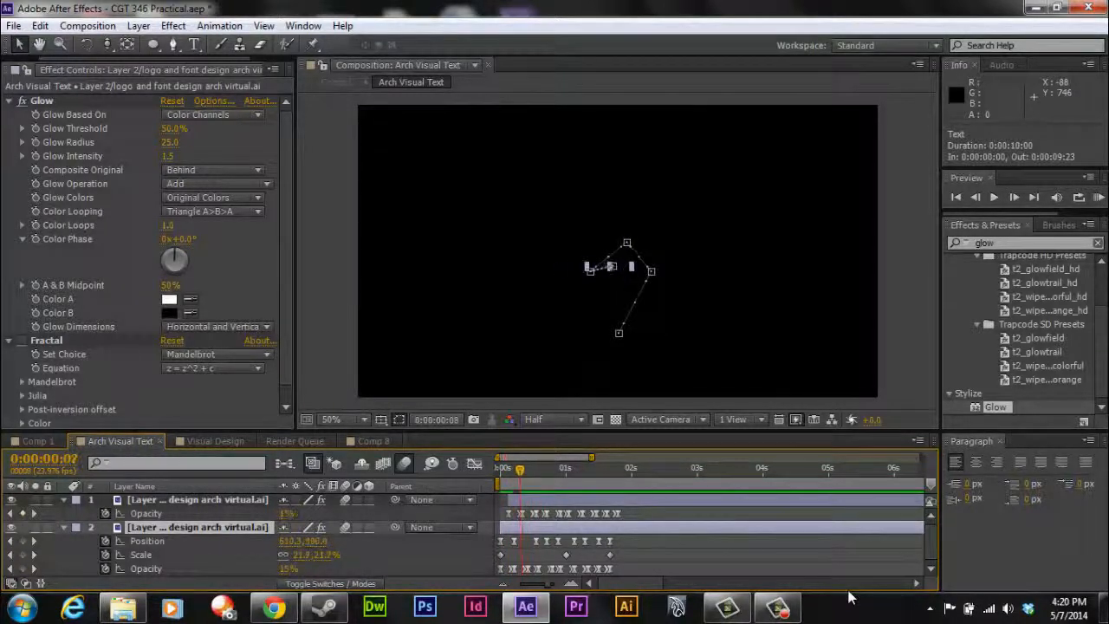
{"action": "key", "text": "Page_Down"}
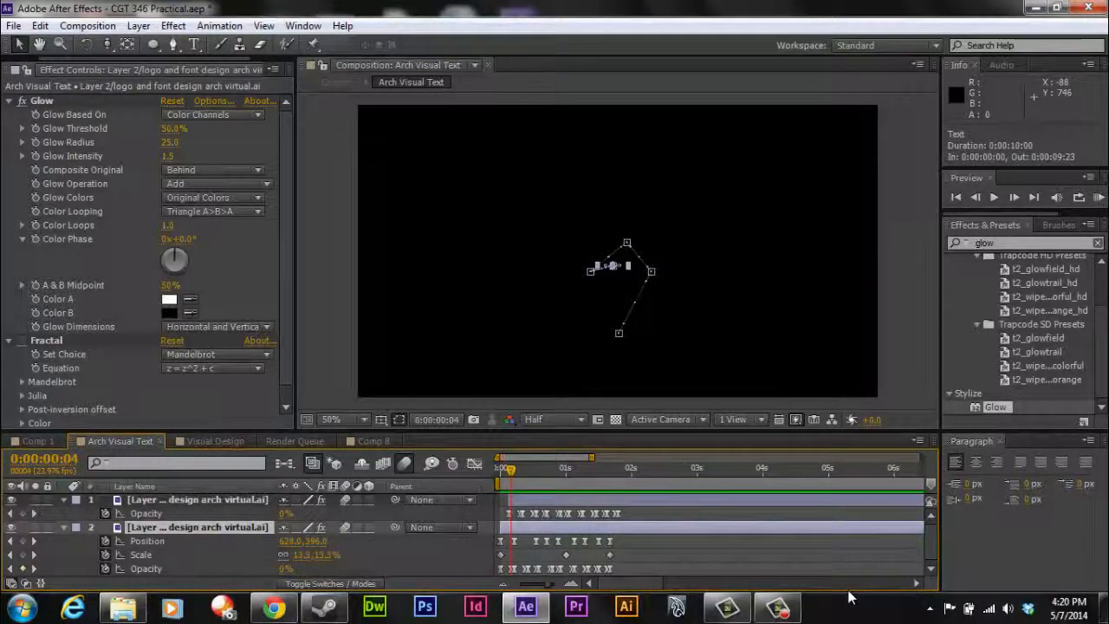
- Step through the Arch Visual Text comp from its first frame to examine how the text holds and jumps between positions
{"action": "key", "text": "Home"}
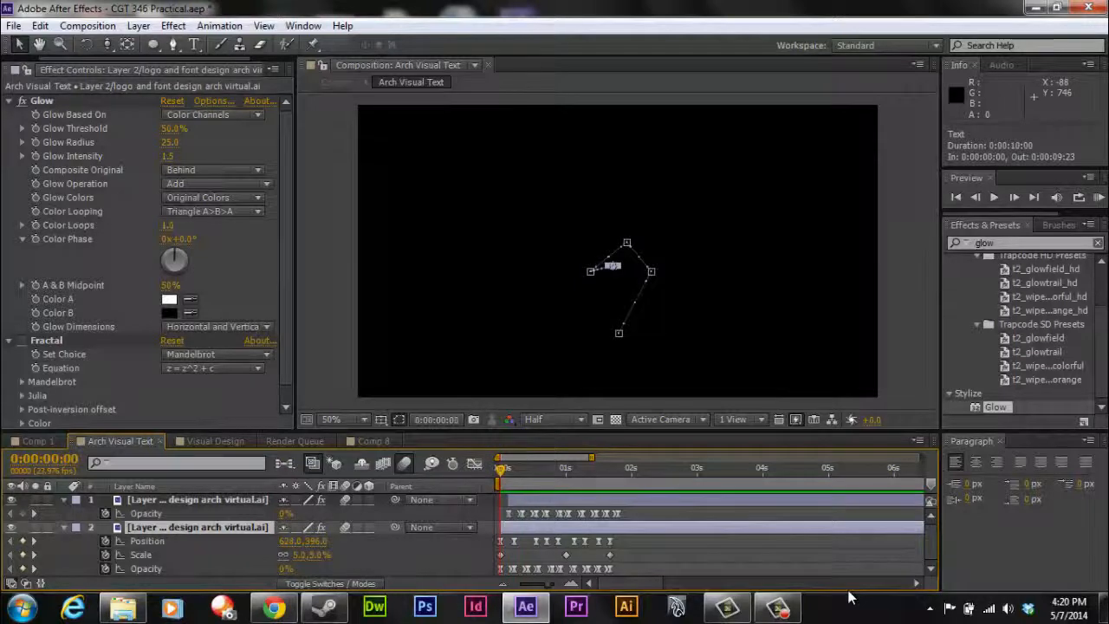
{"action": "key", "text": "Page_Down"}
{"action": "key", "text": "Page_Down"}
{"action": "key", "text": "Page_Down"}
{"action": "key", "text": "Page_Down"}
{"action": "key", "text": "Page_Down"}
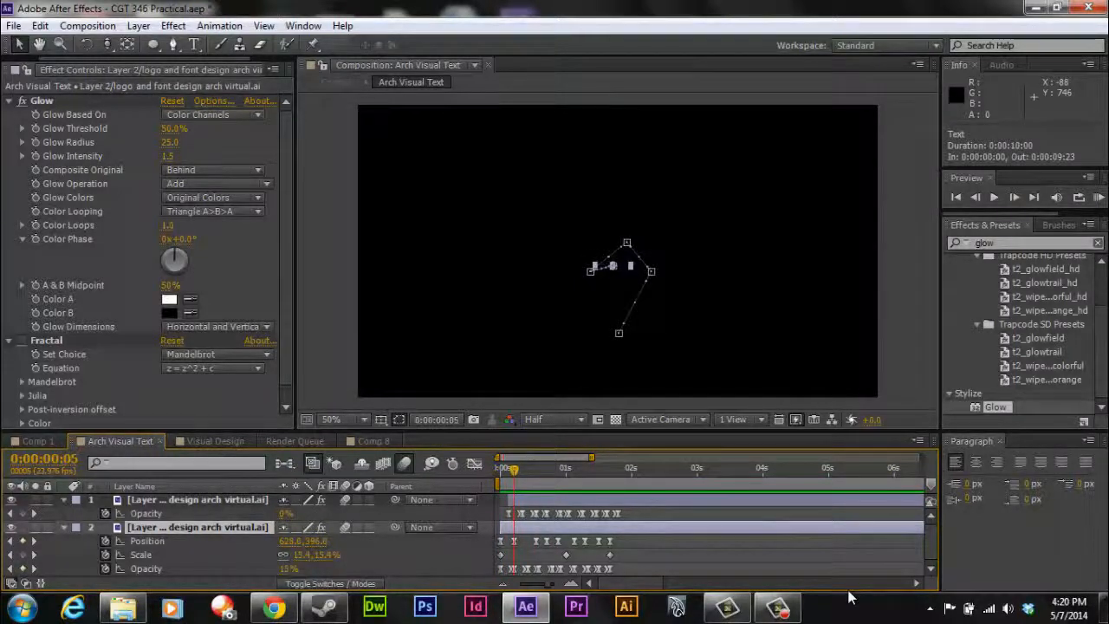
{"action": "key", "text": "Page_Down"}
{"action": "key", "text": "Page_Down"}
{"action": "key", "text": "Page_Down"}
{"action": "key", "text": "Page_Down"}
{"action": "key", "text": "Page_Down"}
{"action": "key", "text": "Page_Down"}
{"action": "key", "text": "Page_Down"}
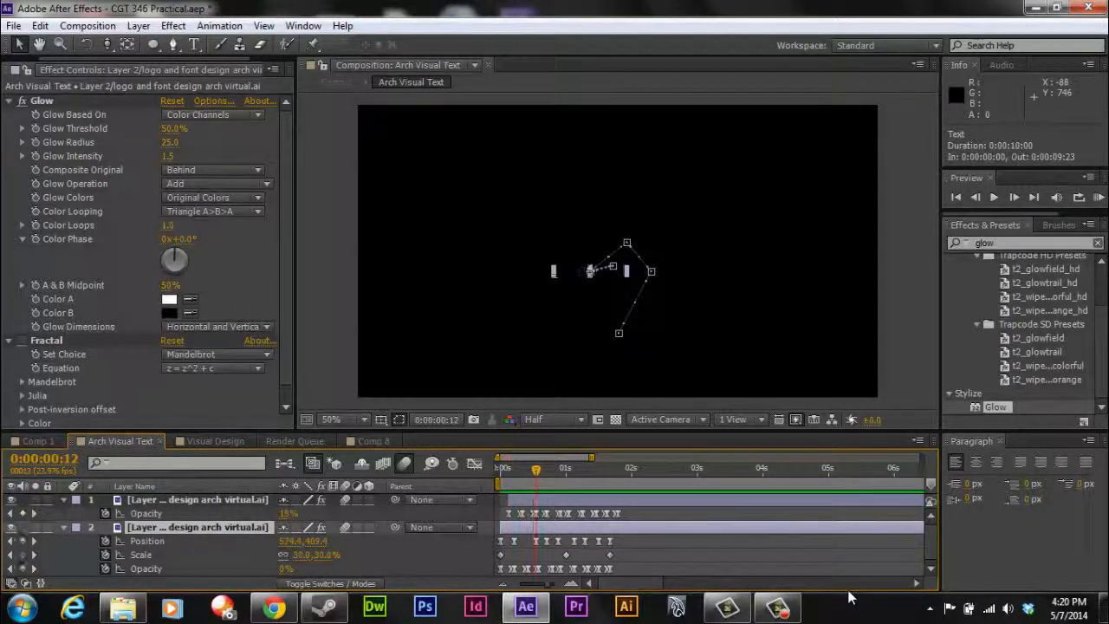
{"action": "key", "text": "Page_Down"}
{"action": "key", "text": "Page_Down"}
{"action": "key", "text": "Page_Down"}
{"action": "key", "text": "Page_Down"}
{"action": "key", "text": "Page_Down"}
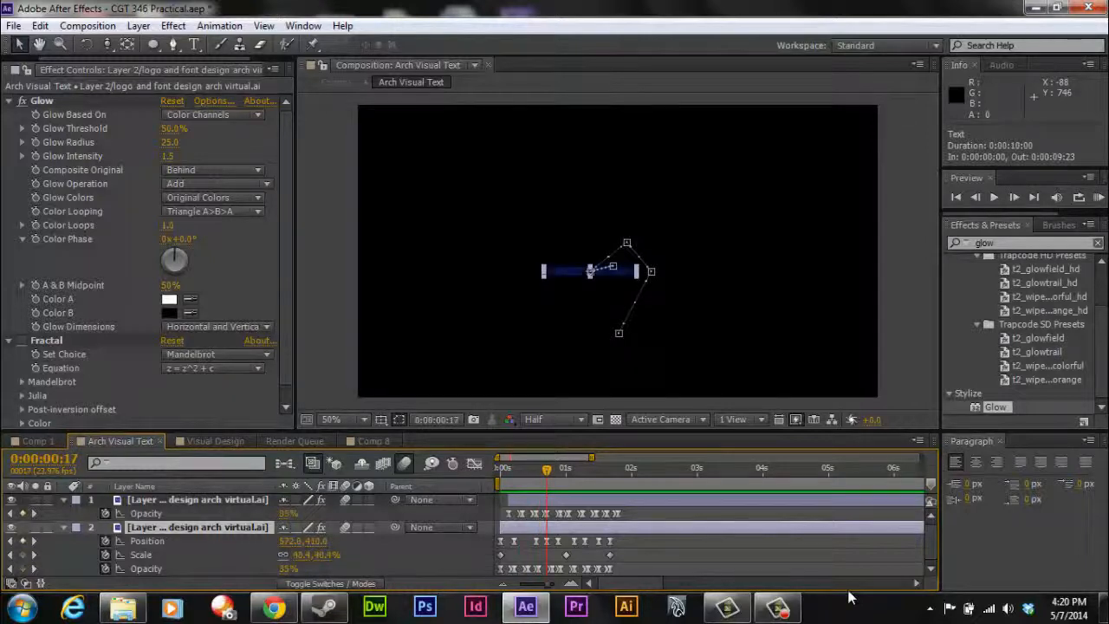
{"action": "key", "text": "Page_Down"}
{"action": "key", "text": "Page_Down"}
{"action": "key", "text": "Page_Down"}
{"action": "key", "text": "Page_Down"}
{"action": "key", "text": "Page_Down"}
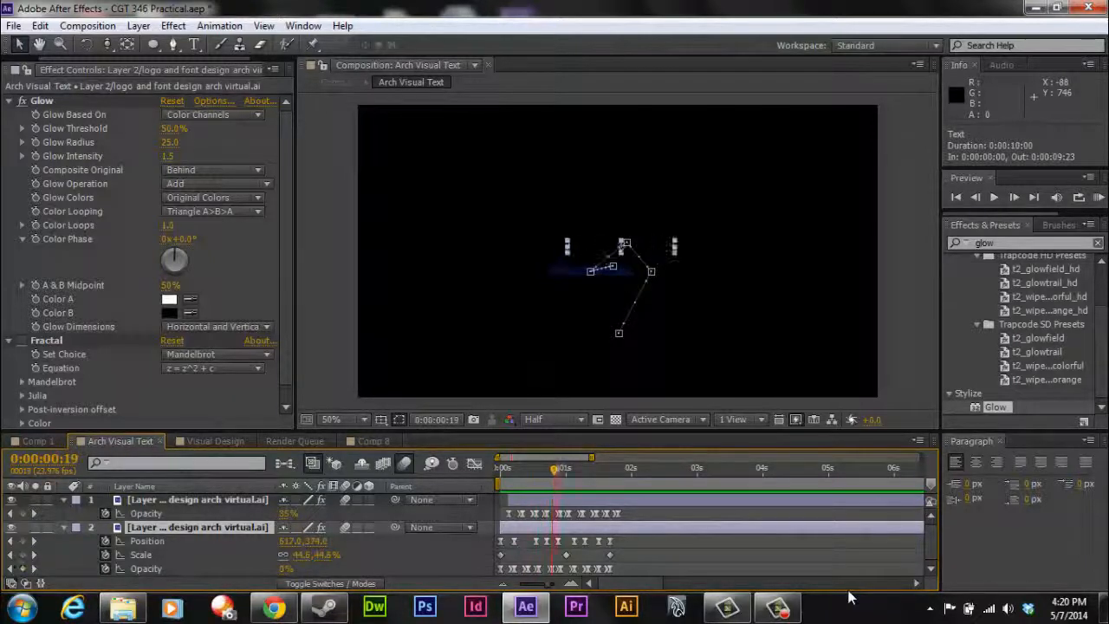
{"action": "key", "text": "Page_Down"}
{"action": "key", "text": "Page_Down"}
{"action": "key", "text": "Page_Down"}
{"action": "key", "text": "Page_Down"}
{"action": "key", "text": "Page_Down"}
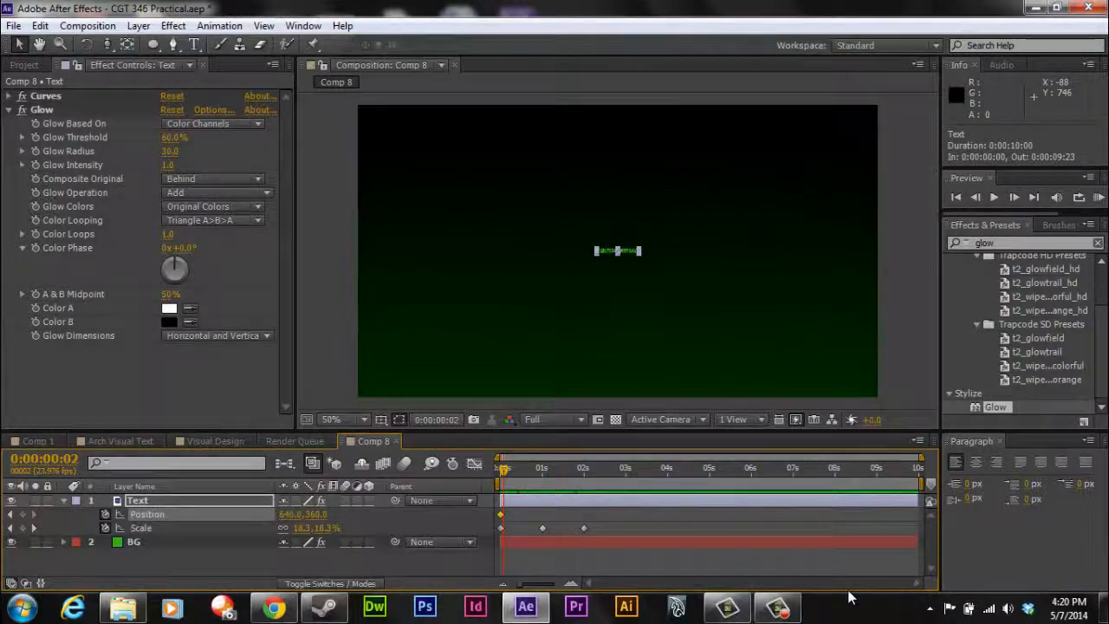
- In Comp 8, move the Text layer to 548, 306 at 0:00:00:16 and hold that position with a keyframe at 0:00:00:21
{"action": "key", "text": "space"}
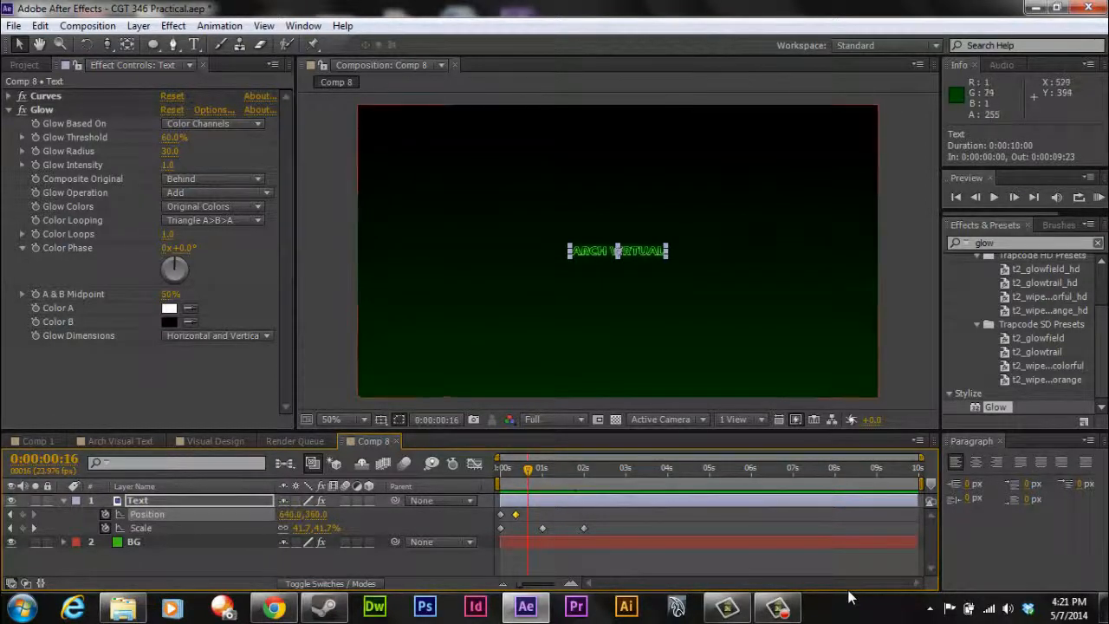
{"action": "left_click_drag", "start_coordinate": [591, 249], "coordinate": [554, 227]}
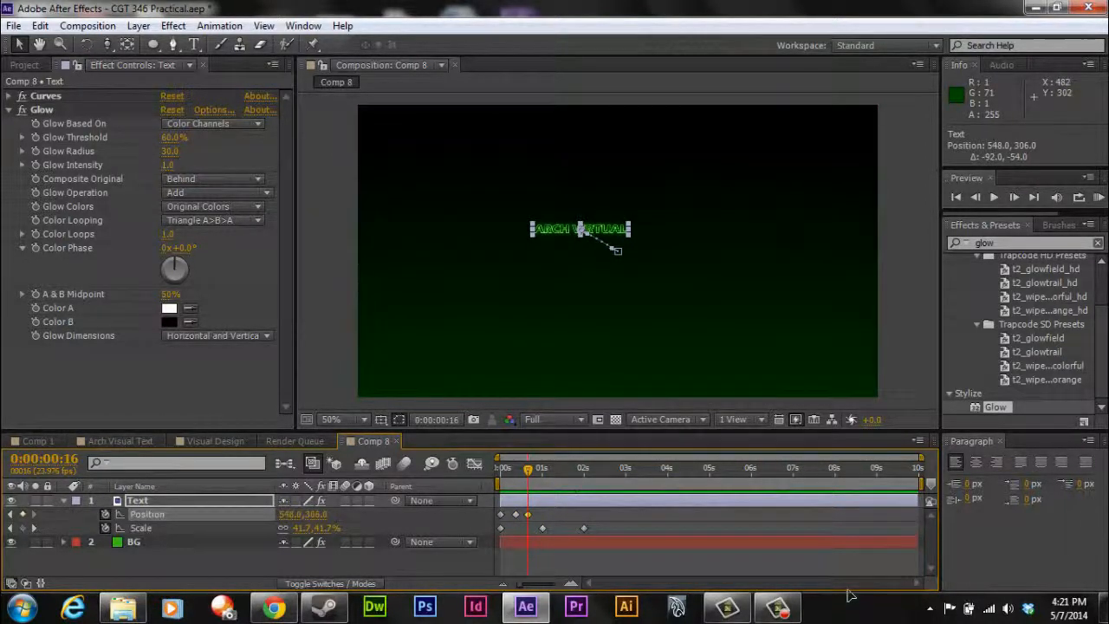
{"action": "left_click_drag", "start_coordinate": [528, 469], "coordinate": [535, 469]}
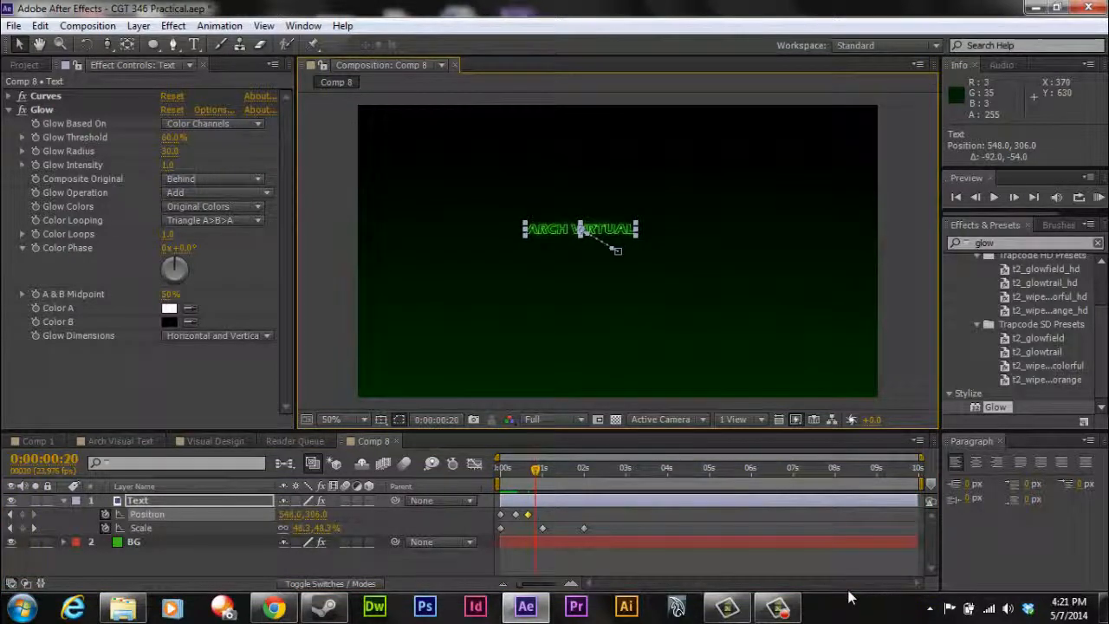
{"action": "key", "text": "Page_Down"}
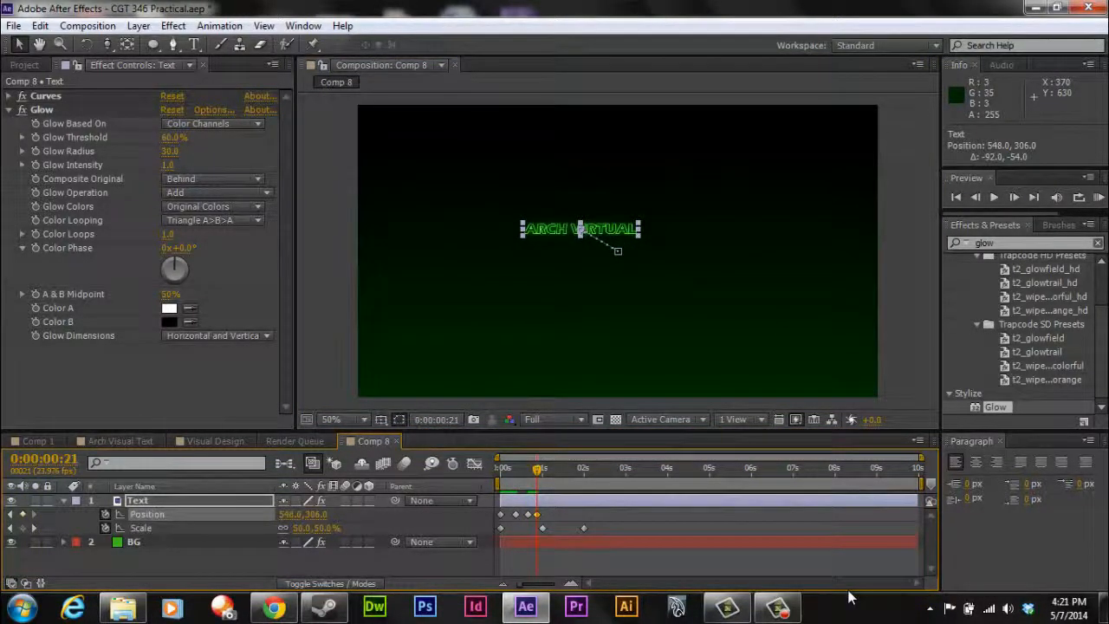
{"action": "key", "text": "k"}
- Move the Text layer to 838, 236 at 0:00:01:04 and hold that position with a keyframe at 0:00:01:08
{"action": "key", "text": "Page_Down"}
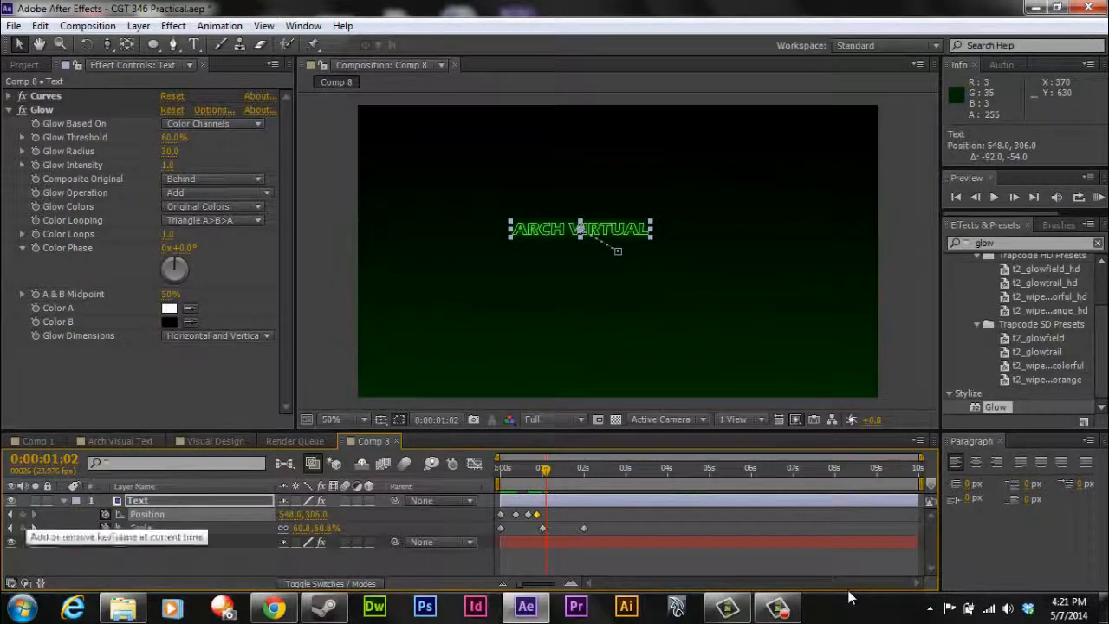
{"action": "left_click_drag", "start_coordinate": [546, 469], "coordinate": [542, 469]}
{"action": "key", "text": "Page_Down"}
{"action": "key", "text": "Page_Down"}
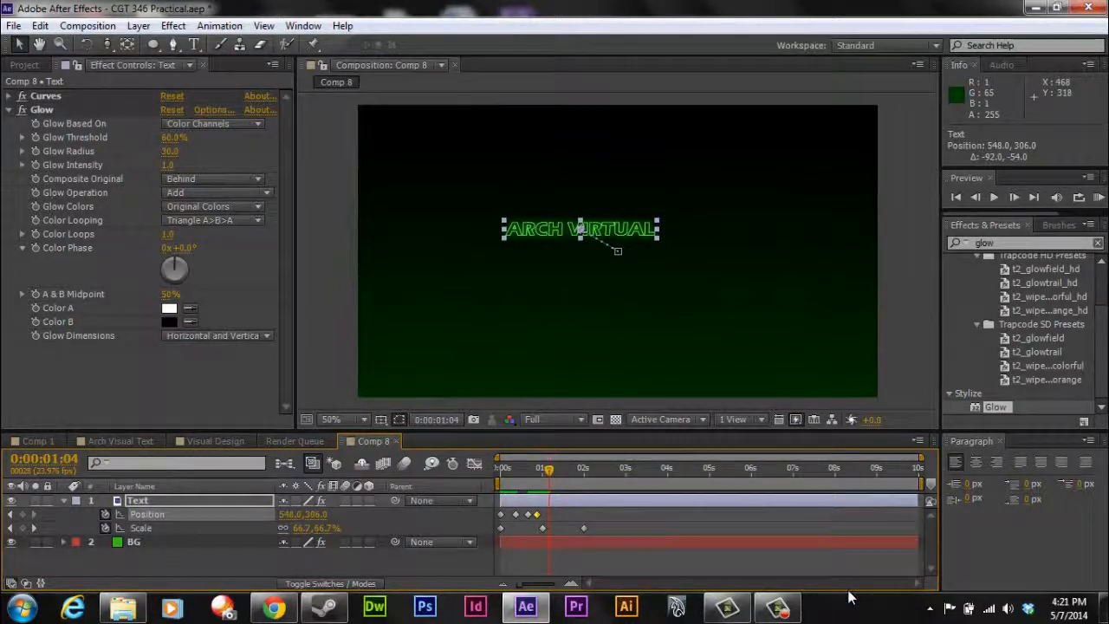
{"action": "left_click_drag", "start_coordinate": [548, 232], "coordinate": [677, 210]}
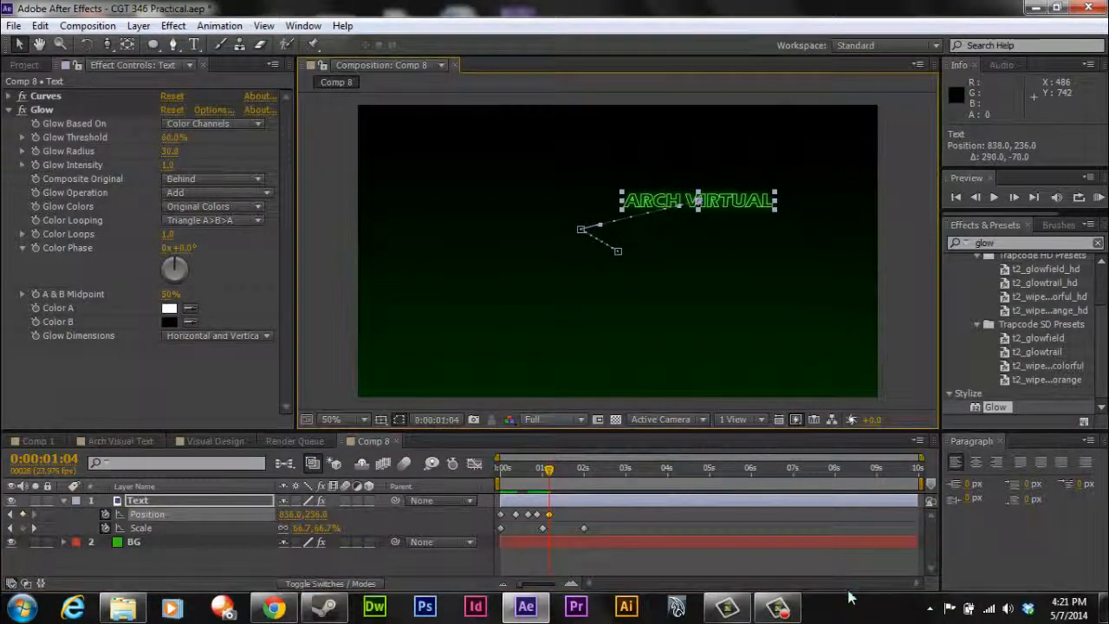
{"action": "key", "text": "Page_Down"}
{"action": "key", "text": "Page_Down"}
{"action": "key", "text": "Page_Down"}
{"action": "key", "text": "Page_Down"}
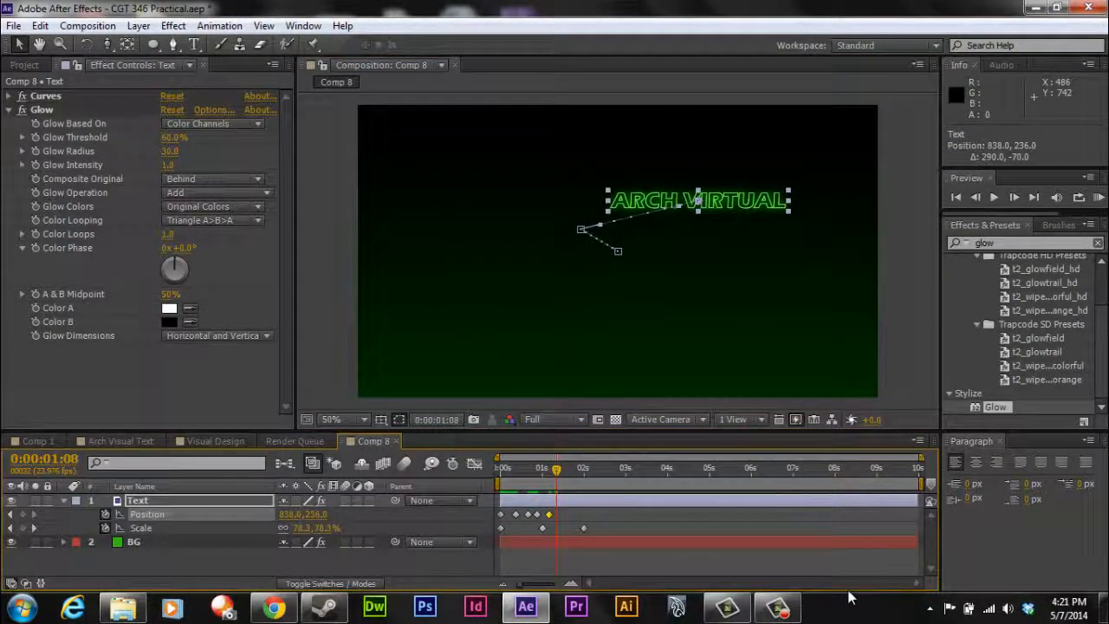
{"action": "left_click", "coordinate": [24, 514]}
- Move the Text layer down to 836, 502 at 0:00:01:14 and hold that position with a keyframe at 0:00:01:18
{"action": "key", "text": "Page_Down"}
{"action": "key", "text": "Page_Down"}
{"action": "key", "text": "Page_Down"}
{"action": "key", "text": "Page_Down"}
{"action": "key", "text": "Page_Down"}
{"action": "key", "text": "Page_Down"}
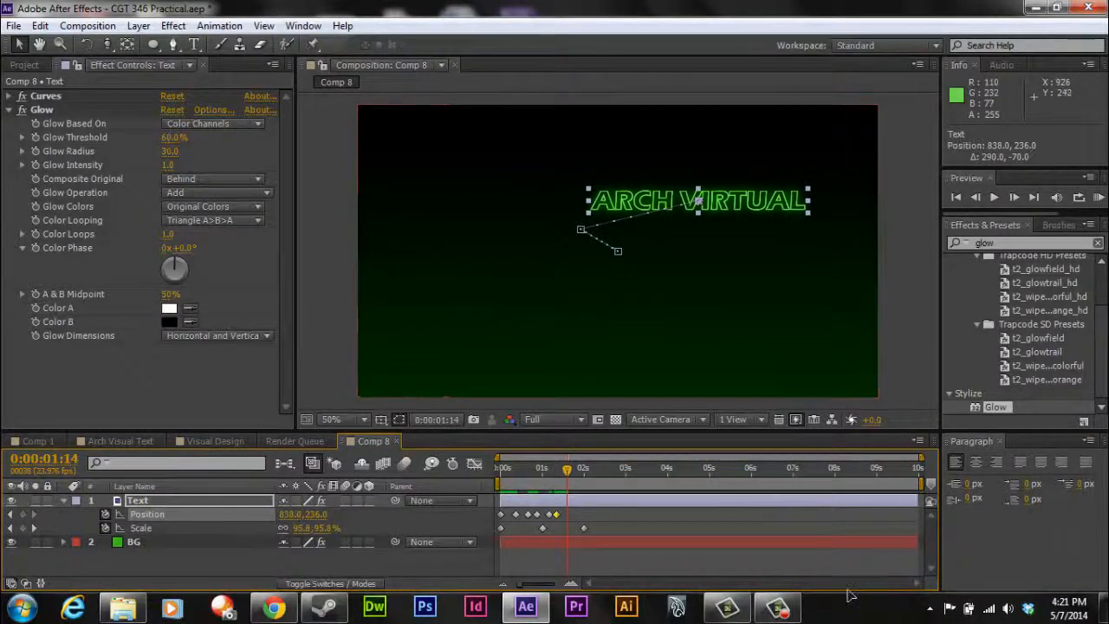
{"action": "left_click_drag", "start_coordinate": [734, 193], "coordinate": [734, 302]}
{"action": "key", "text": "Page_Down"}
{"action": "key", "text": "Page_Down"}
{"action": "key", "text": "Page_Down"}
{"action": "key", "text": "Page_Down"}
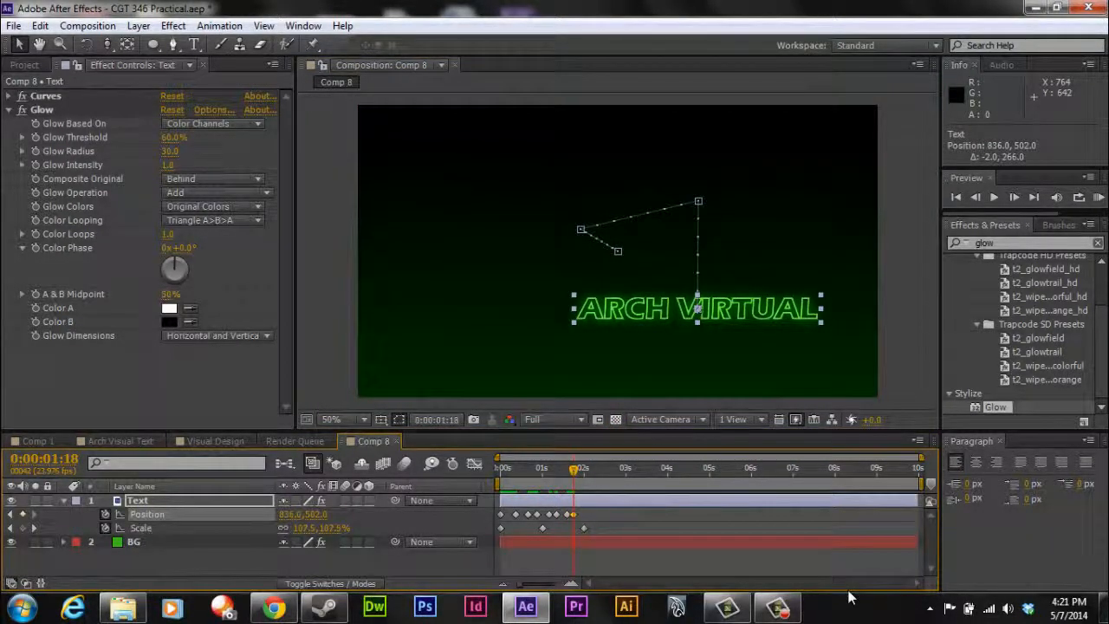
- Move the Text layer to 672, 594 at 2 seconds and display the Title/Action Safe guides in the composition view
{"action": "key", "text": "Page_Down"}
{"action": "key", "text": "Page_Down"}
{"action": "key", "text": "Page_Down"}
{"action": "key", "text": "Page_Down"}
{"action": "key", "text": "Page_Down"}
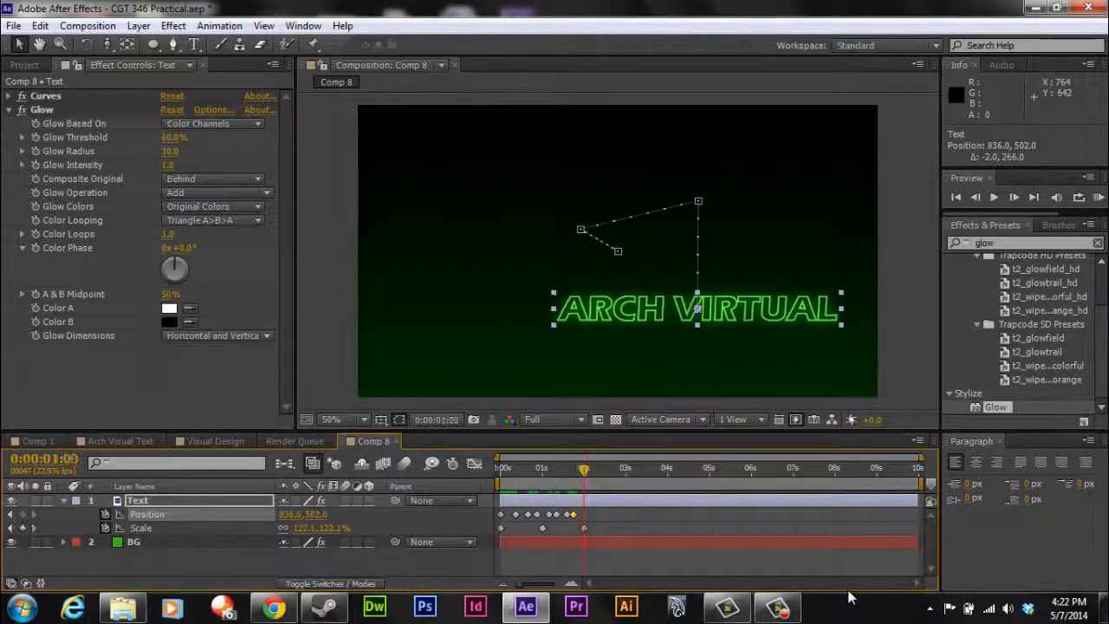
{"action": "key", "text": "Page_Up"}
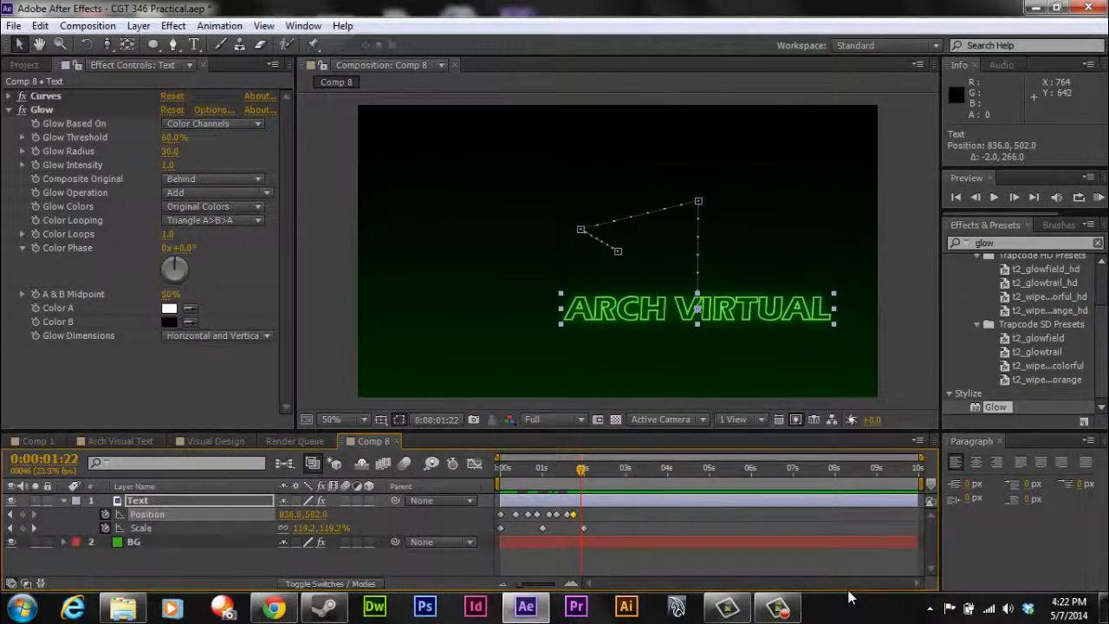
{"action": "mouse_move", "coordinate": [581, 469]}
{"action": "left_mouse_down"}
{"action": "mouse_move", "coordinate": [568, 469]}
{"action": "mouse_move", "coordinate": [584, 469]}
{"action": "left_mouse_up"}
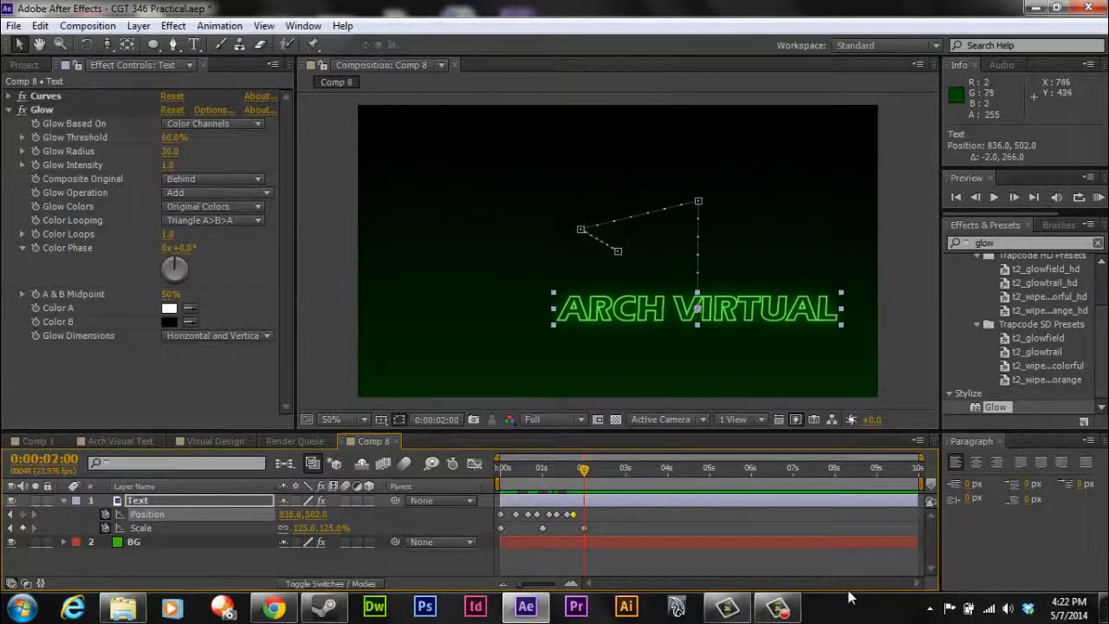
{"action": "mouse_move", "coordinate": [643, 306]}
{"action": "left_mouse_down"}
{"action": "mouse_move", "coordinate": [555, 345]}
{"action": "mouse_move", "coordinate": [577, 345]}
{"action": "left_mouse_up"}
{"action": "left_click", "coordinate": [381, 419]}
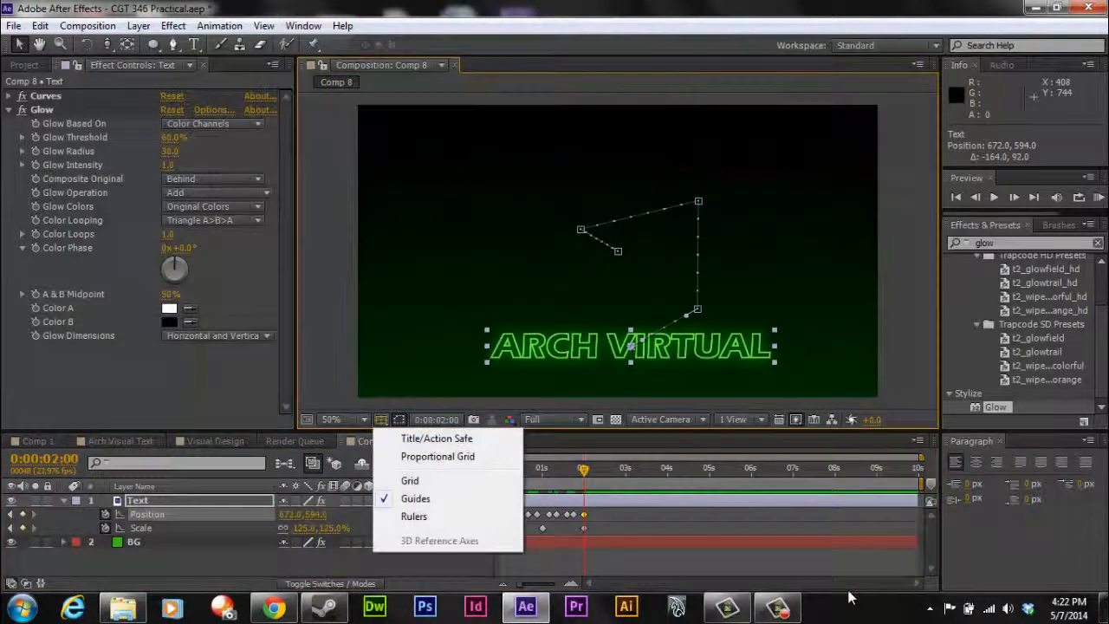
{"action": "left_click", "coordinate": [436, 439]}
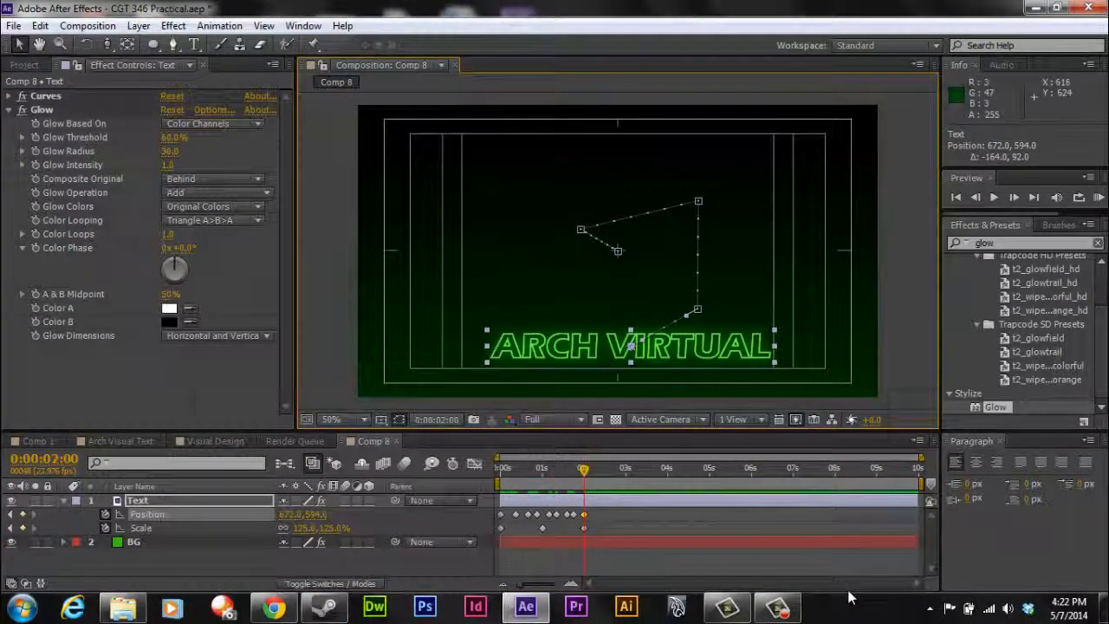
- Nudge the Text layer horizontally to 646, 594 at 2 seconds and hide the Title/Action Safe guides
{"action": "key", "text": "Left"}
{"action": "key", "text": "Left"}
{"action": "key", "text": "Left"}
{"action": "key", "text": "Left"}
{"action": "key", "text": "Left"}
{"action": "key", "text": "Left"}
{"action": "key", "text": "Left"}
{"action": "key", "text": "Left"}
{"action": "key", "text": "Left"}
{"action": "key", "text": "Left"}
{"action": "key", "text": "Left"}
{"action": "key", "text": "Left"}
{"action": "key", "text": "Left"}
{"action": "key", "text": "Left"}
{"action": "key", "text": "Left"}
{"action": "key", "text": "Left"}
{"action": "key", "text": "Left"}
{"action": "key", "text": "Left"}
{"action": "key", "text": "Left"}
{"action": "key", "text": "Left"}
{"action": "key", "text": "Left"}
{"action": "key", "text": "Left"}
{"action": "key", "text": "Left"}
{"action": "key", "text": "Left"}
{"action": "key", "text": "Left"}
{"action": "key", "text": "Left"}
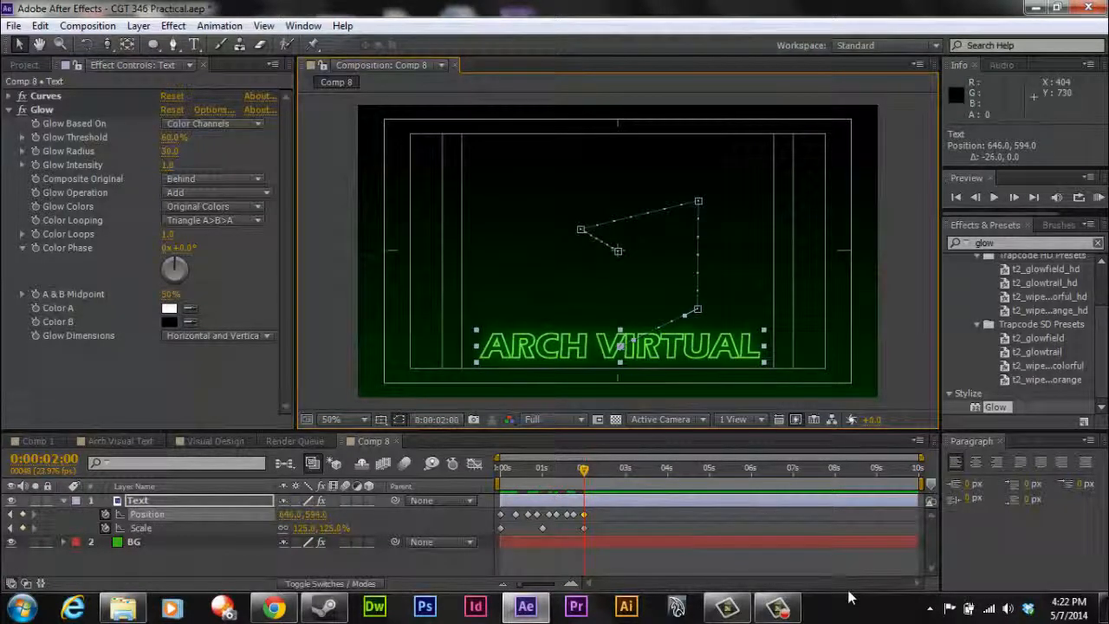
{"action": "left_click", "coordinate": [381, 420]}
{"action": "left_click", "coordinate": [436, 438]}
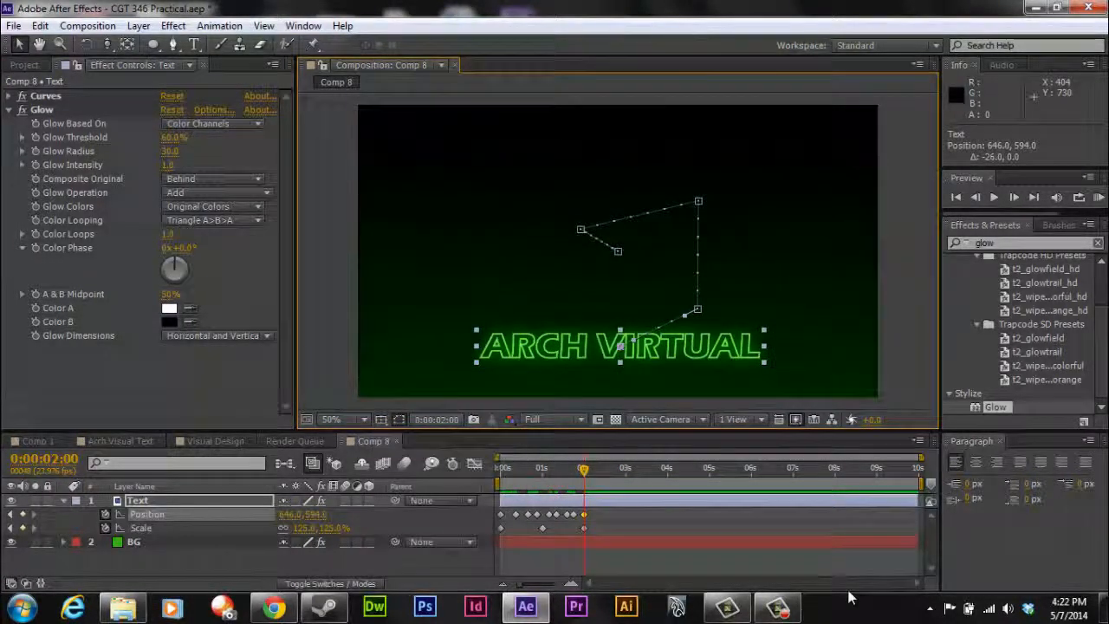
{"action": "mouse_move", "coordinate": [584, 470]}
{"action": "left_mouse_down"}
{"action": "mouse_move", "coordinate": [500, 469]}
{"action": "mouse_move", "coordinate": [584, 469]}
{"action": "left_mouse_up"}
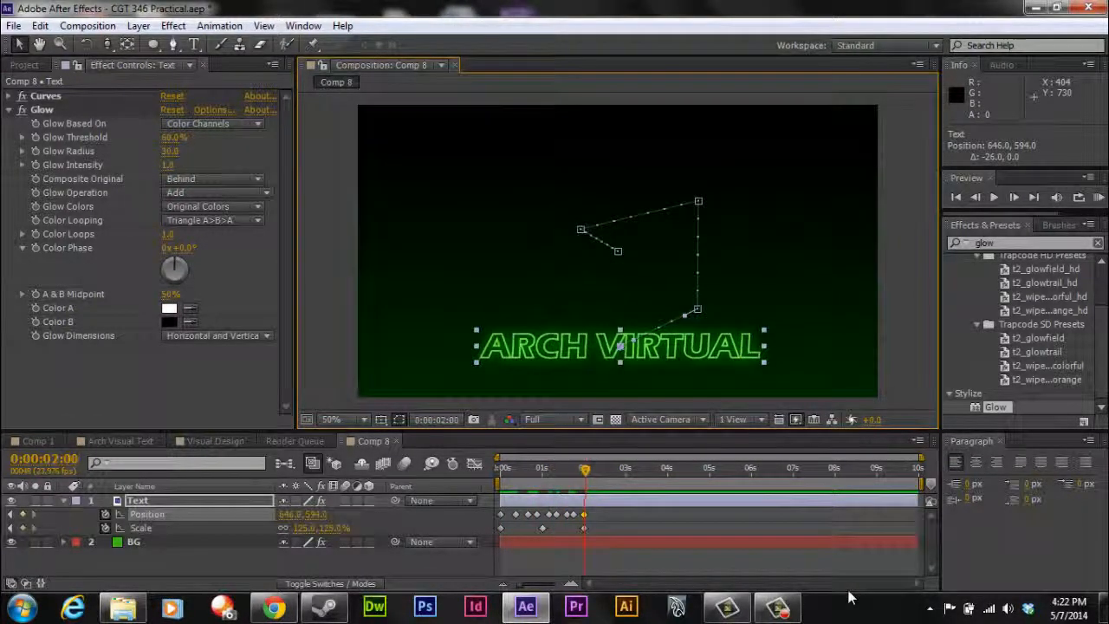
- Reveal the Text layer's Opacity property and keyframe it at 0% at 0:00:00:00
{"action": "left_click", "coordinate": [139, 501]}
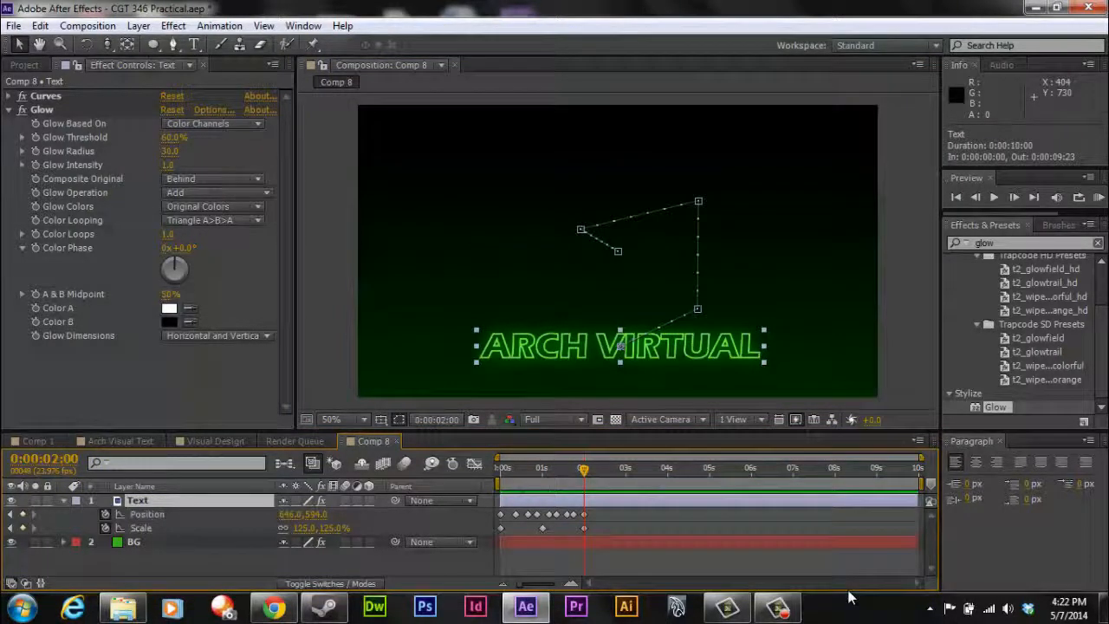
{"action": "key", "text": "alt+shift+t"}
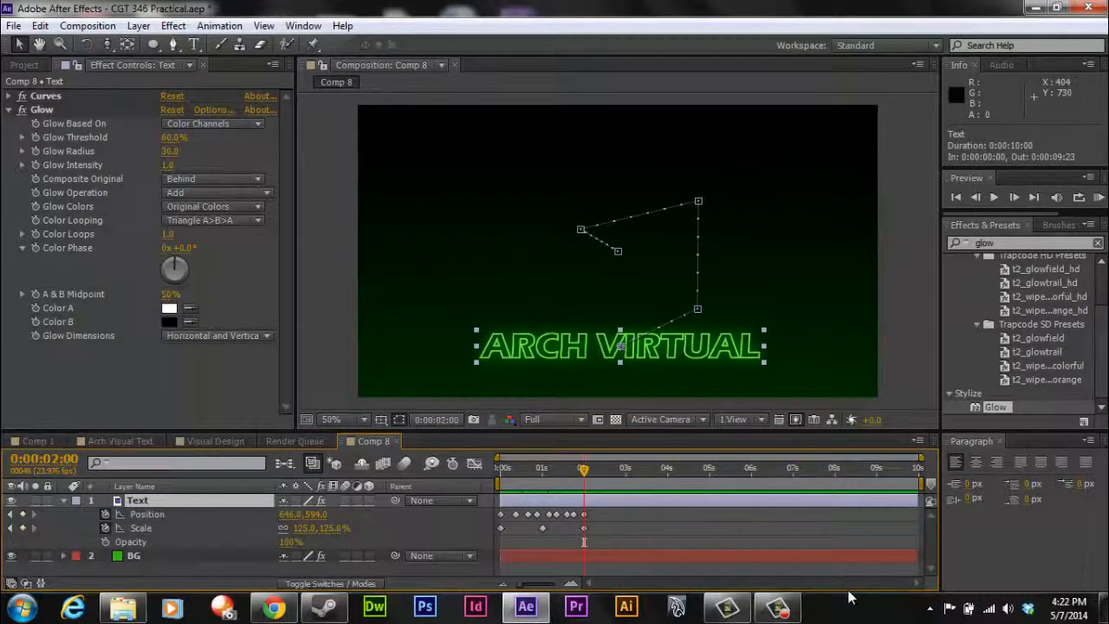
{"action": "key", "text": "Home"}
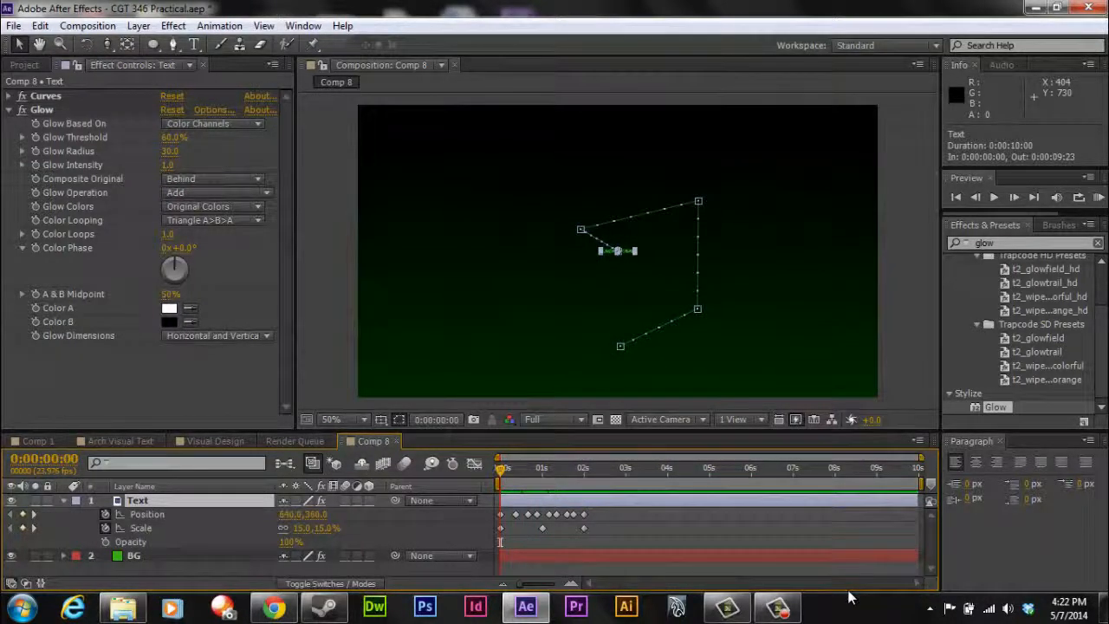
{"action": "left_click", "coordinate": [131, 542]}
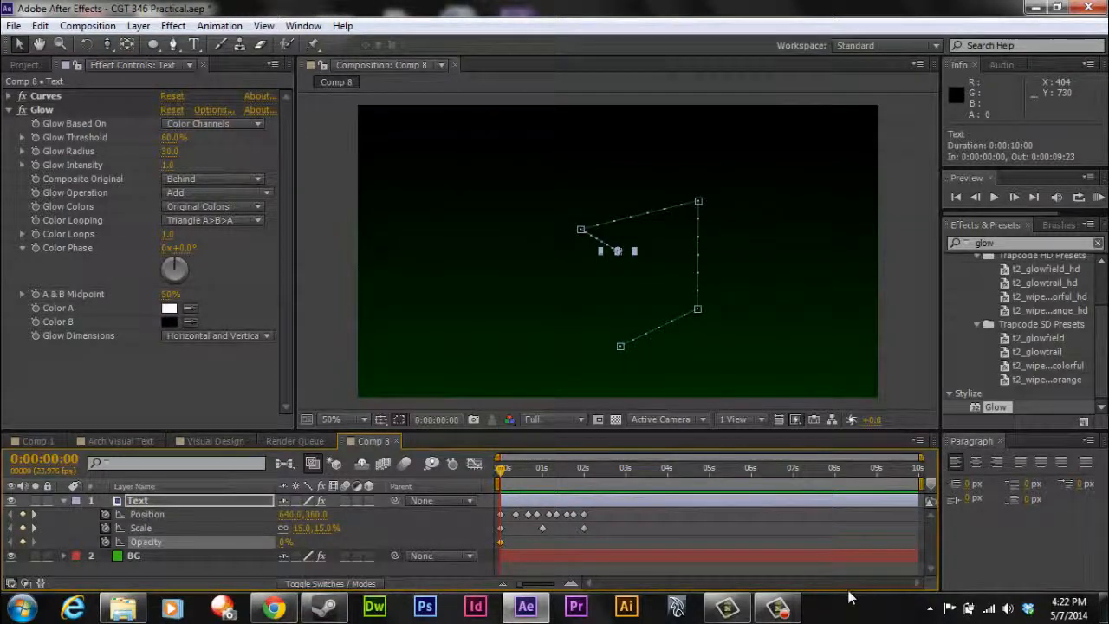
- Set the Text layer's opacity to 15% at 0:00:00:09 and hold that value with a keyframe at 0:00:00:11
{"action": "key", "text": "space"}
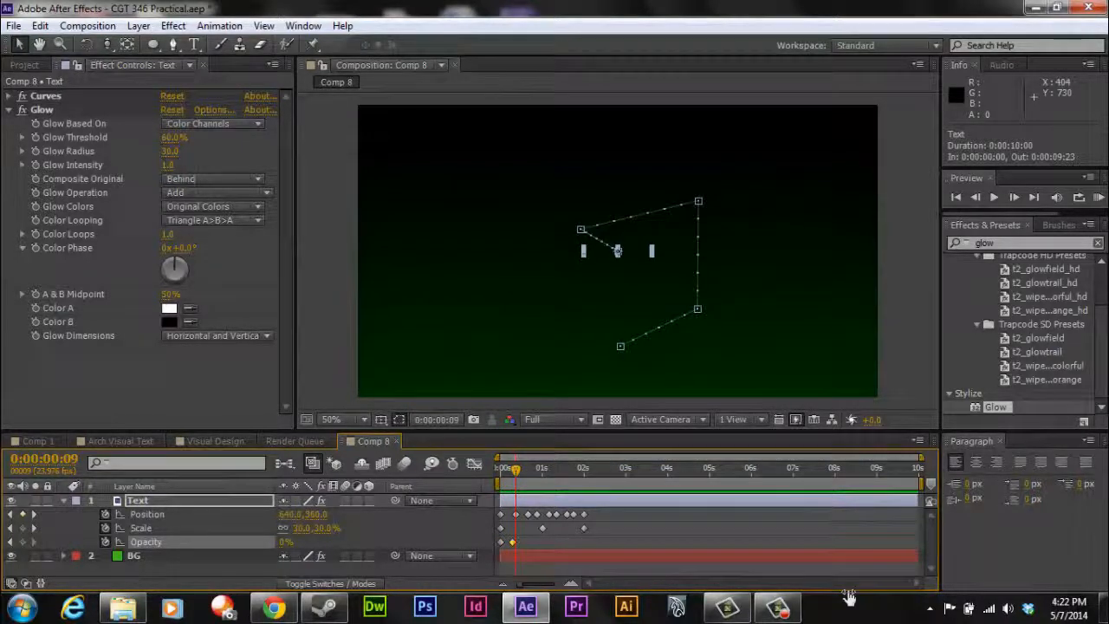
{"action": "left_click", "coordinate": [286, 542]}
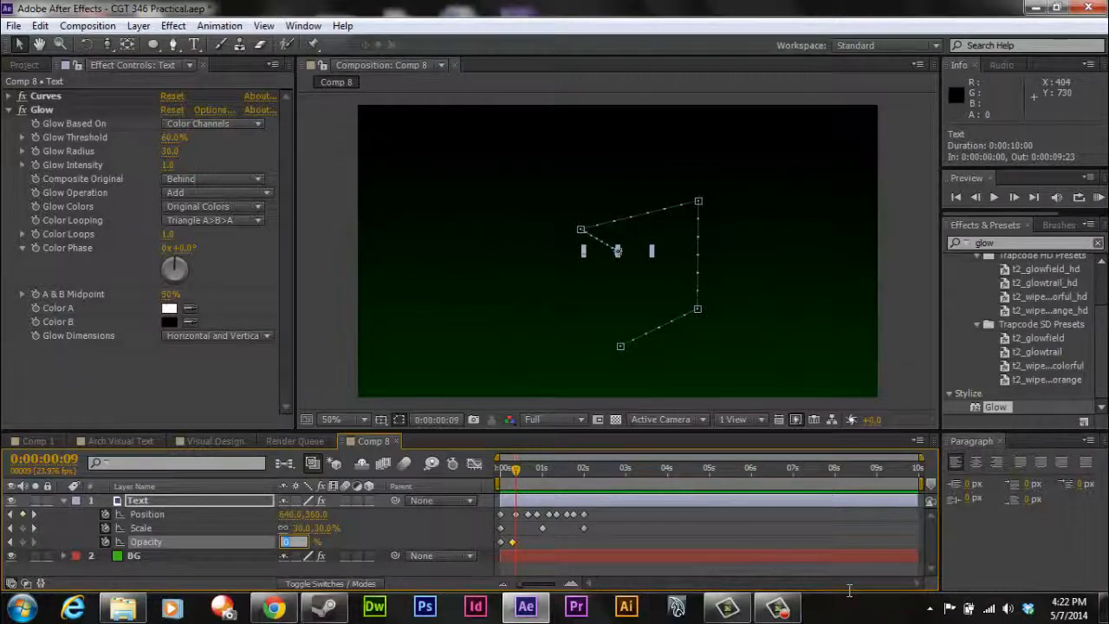
{"action": "type", "text": "15"}
{"action": "key", "text": "Return"}
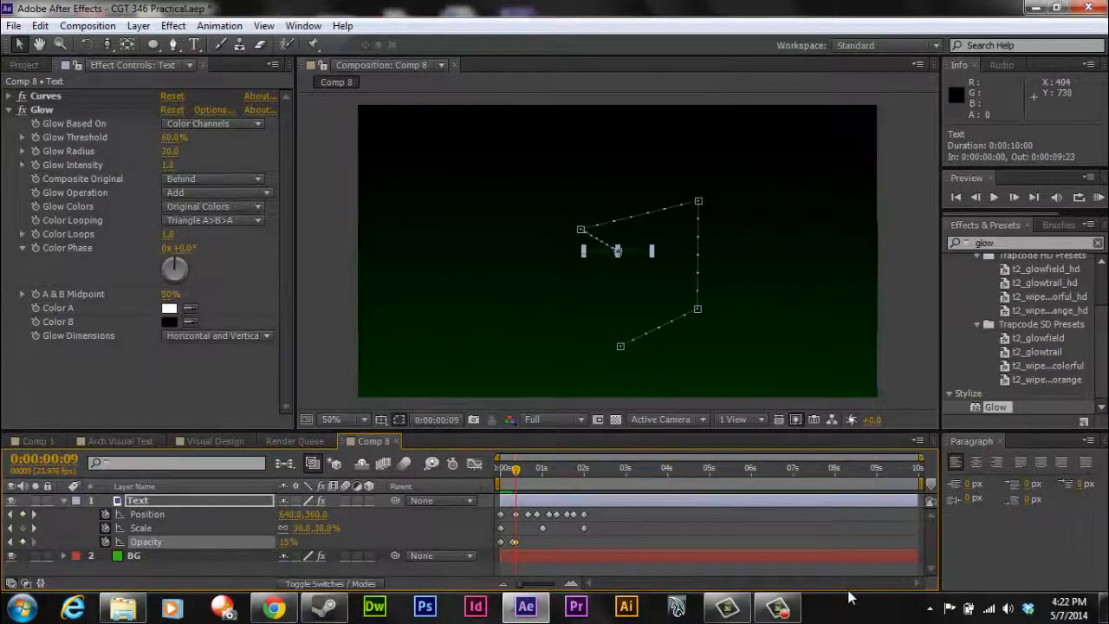
{"action": "key", "text": "Page_Down"}
{"action": "key", "text": "Page_Down"}
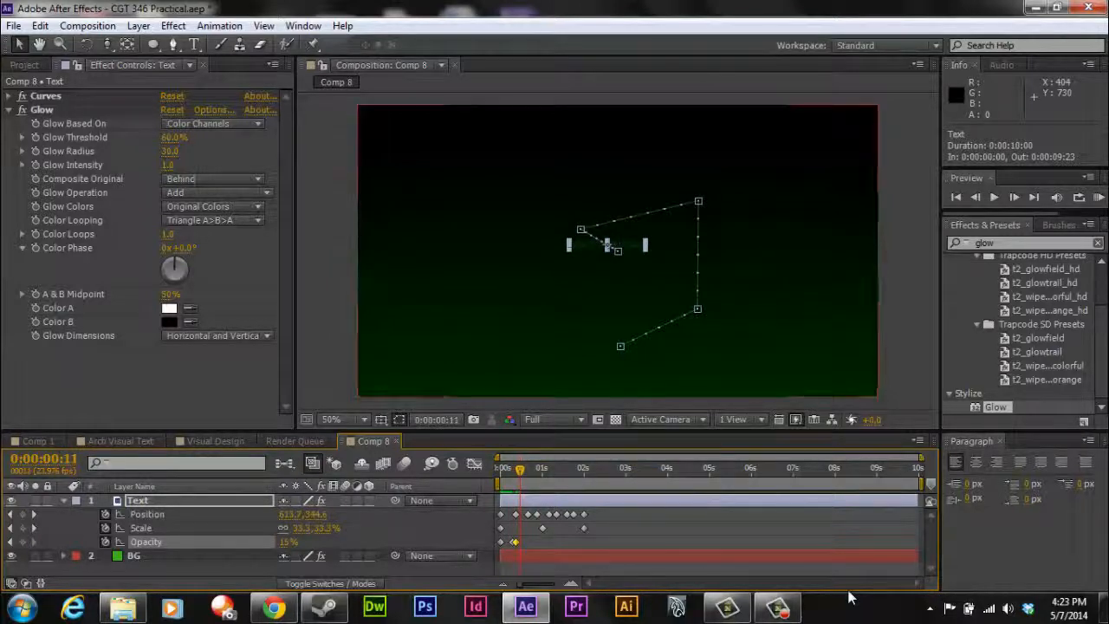
{"action": "key", "text": "ctrl+v"}
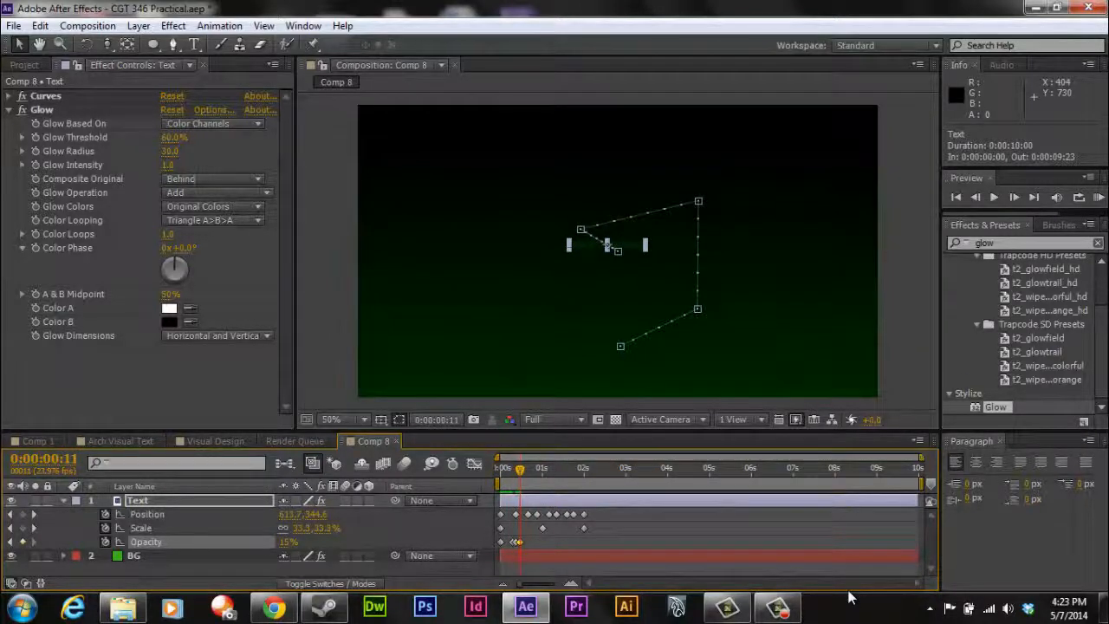
- Drop the Text layer's opacity to 0% at 0:00:00:13 and hold that value with a keyframe at 0:00:00:16
{"action": "key", "text": "Page_Down"}
{"action": "key", "text": "Page_Down"}
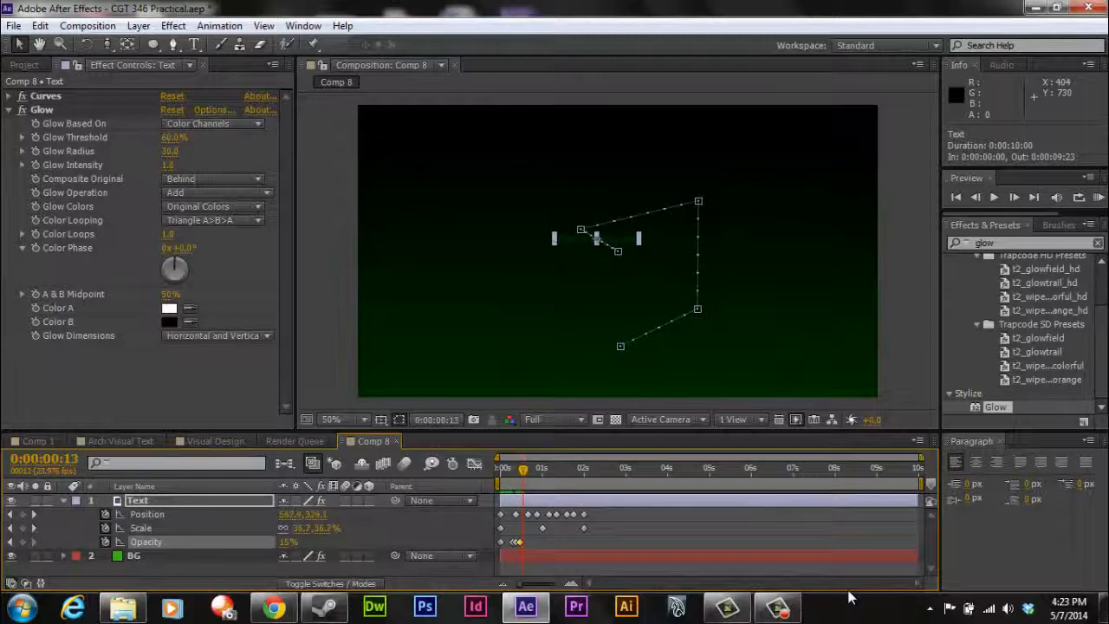
{"action": "key", "text": "ctrl+v"}
{"action": "key", "text": "Page_Down"}
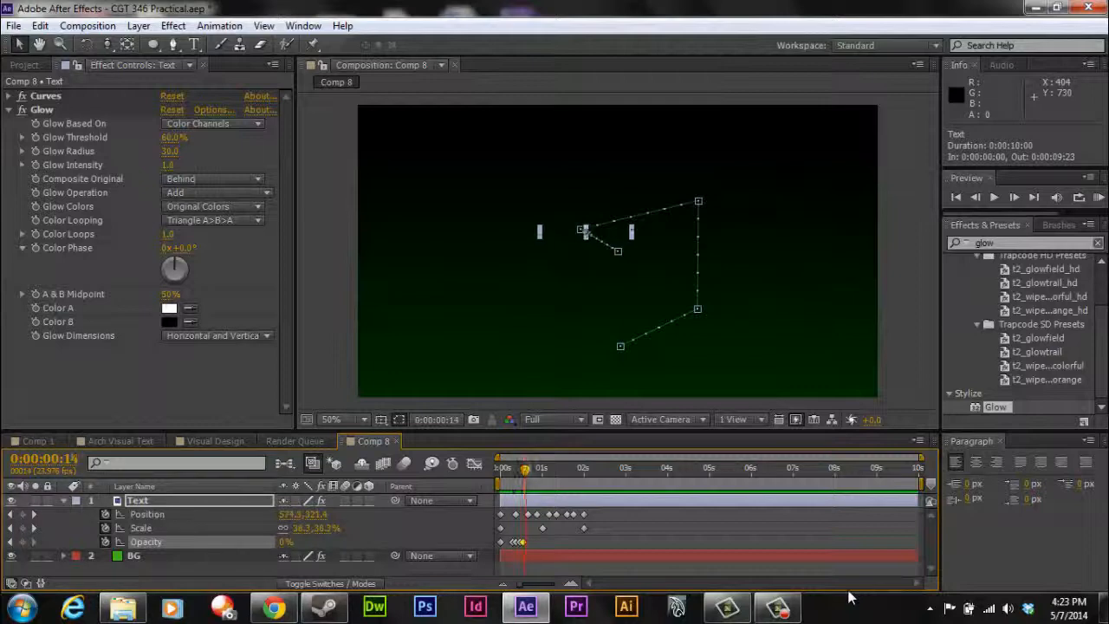
{"action": "key", "text": "Page_Down"}
{"action": "key", "text": "Page_Down"}
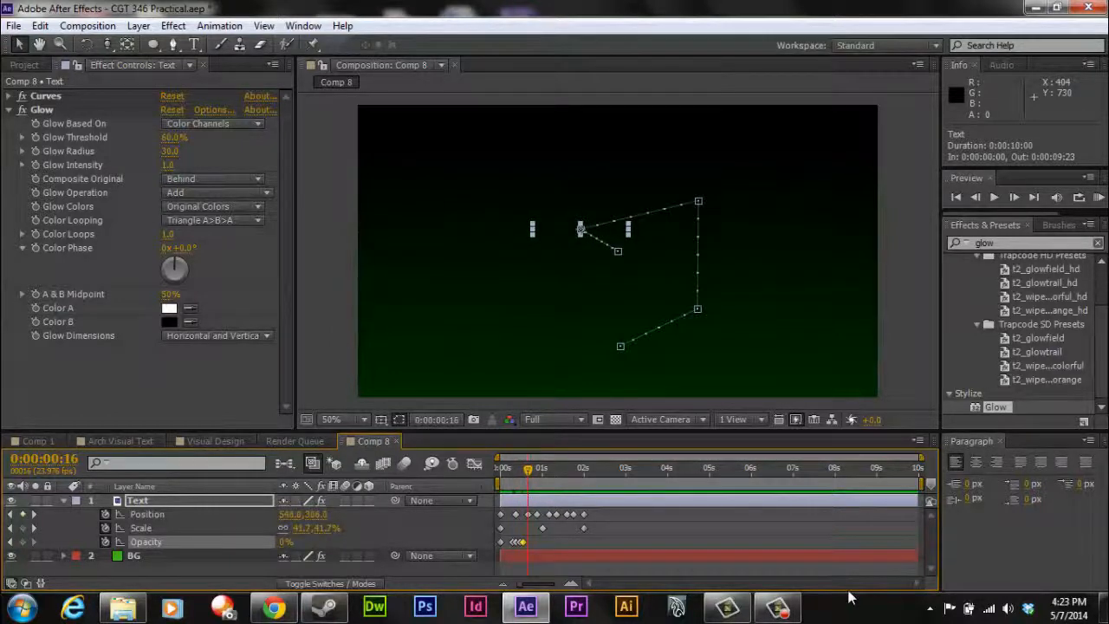
{"action": "key", "text": "ctrl+v"}
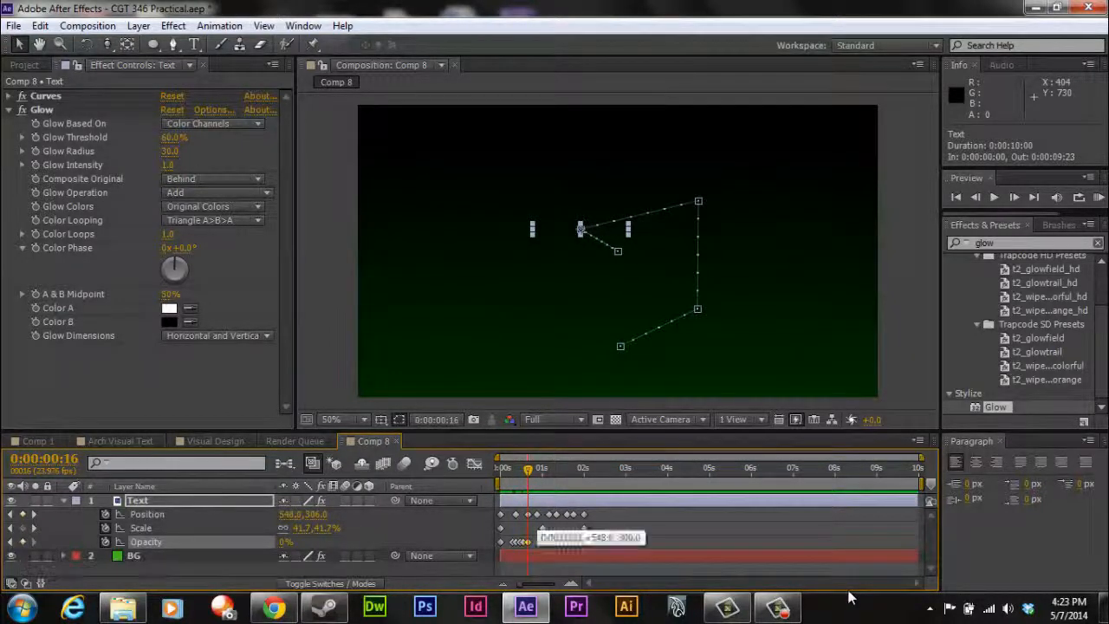
- Set the Text layer's opacity to 40% at 0:00:00:18 and hold that value with a keyframe at 0:00:00:21
{"action": "key", "text": "Page_Down"}
{"action": "key", "text": "Page_Down"}
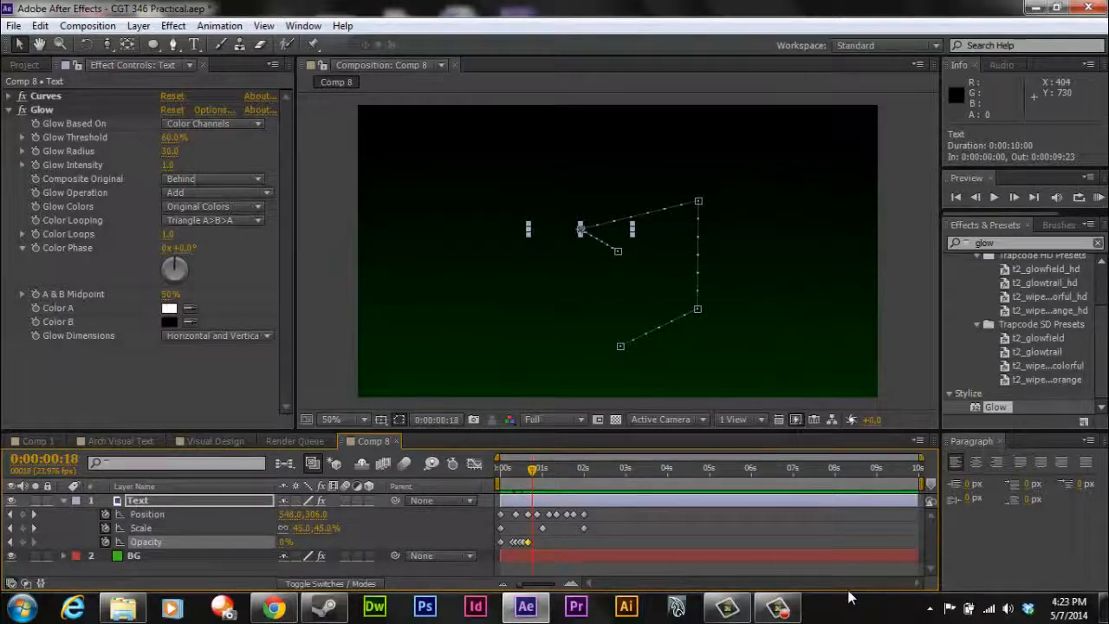
{"action": "key", "text": "F2"}
{"action": "left_click", "coordinate": [286, 541]}
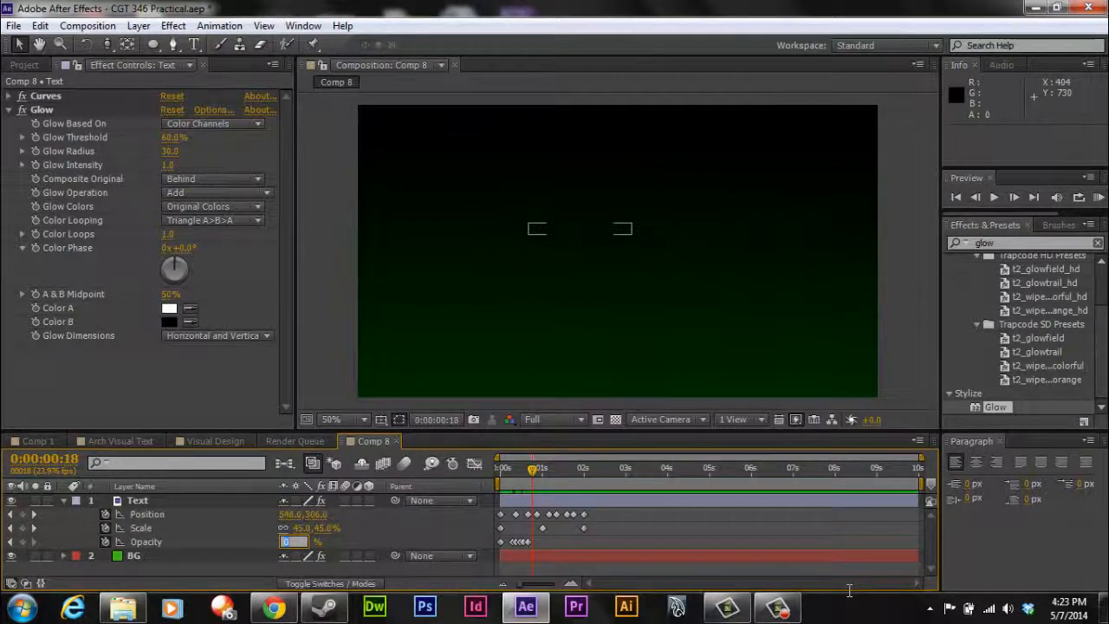
{"action": "type", "text": "40"}
{"action": "key", "text": "Return"}
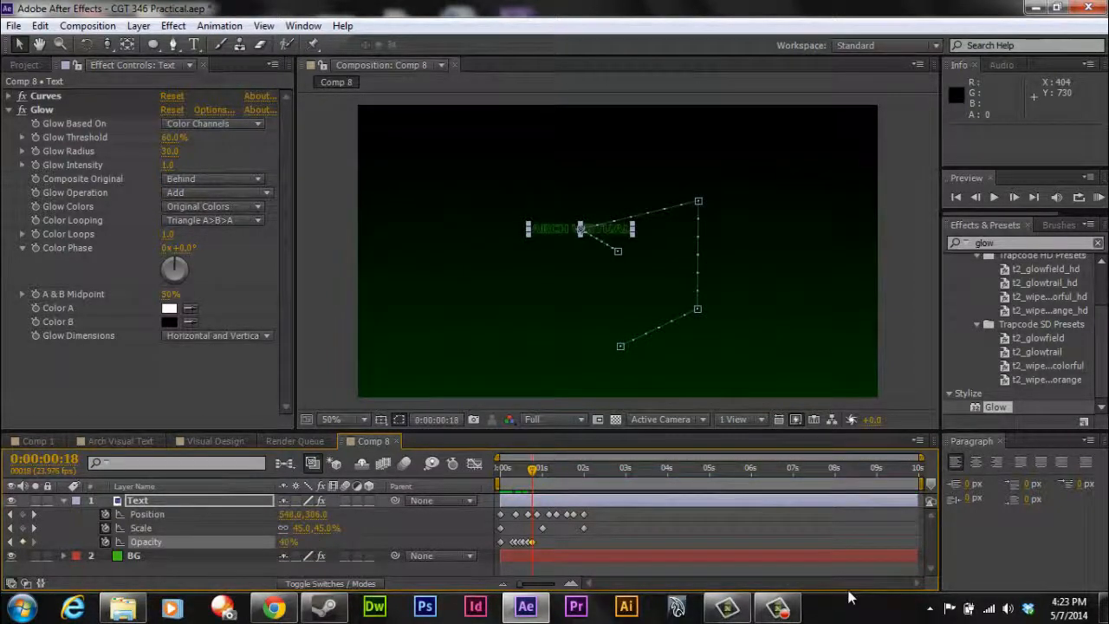
{"action": "key", "text": "Page_Down"}
{"action": "key", "text": "Page_Down"}
{"action": "key", "text": "Page_Down"}
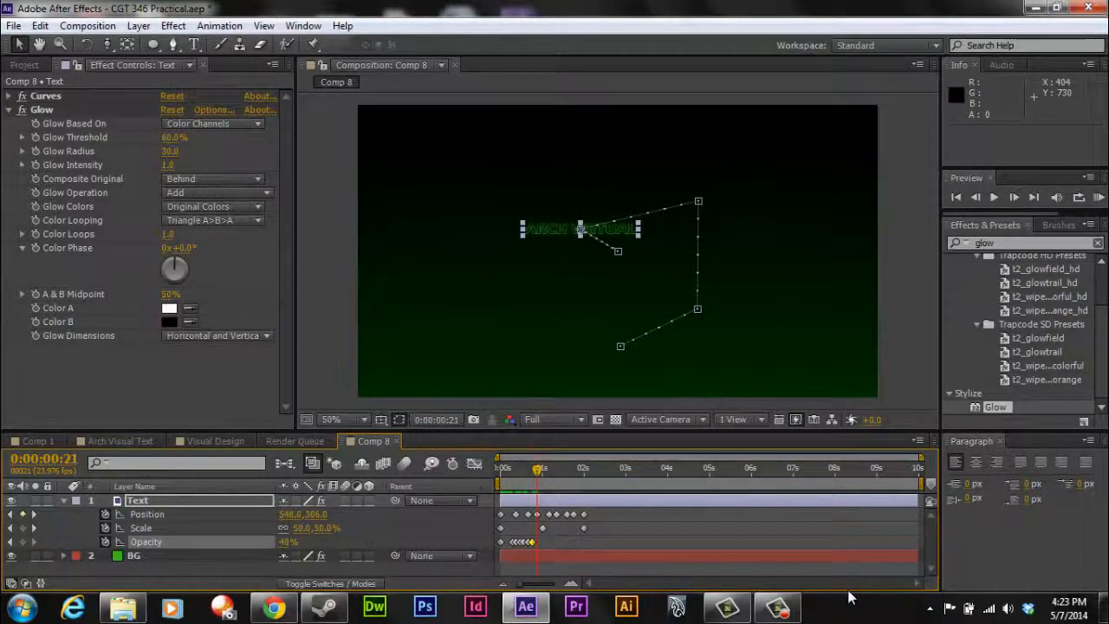
{"action": "key", "text": "alt+shift+t"}
- Set the Text layer's opacity to 0% at 0:00:00:23 and hold that value with a keyframe shifted to 0:00:01:02
{"action": "key", "text": "Page_Down"}
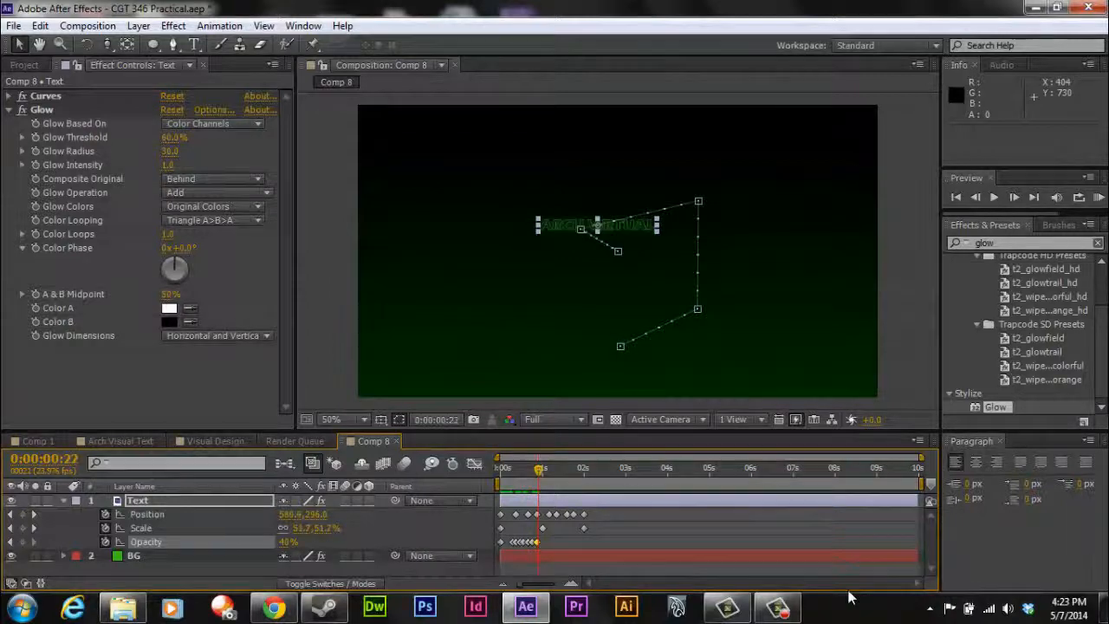
{"action": "key", "text": "Page_Down"}
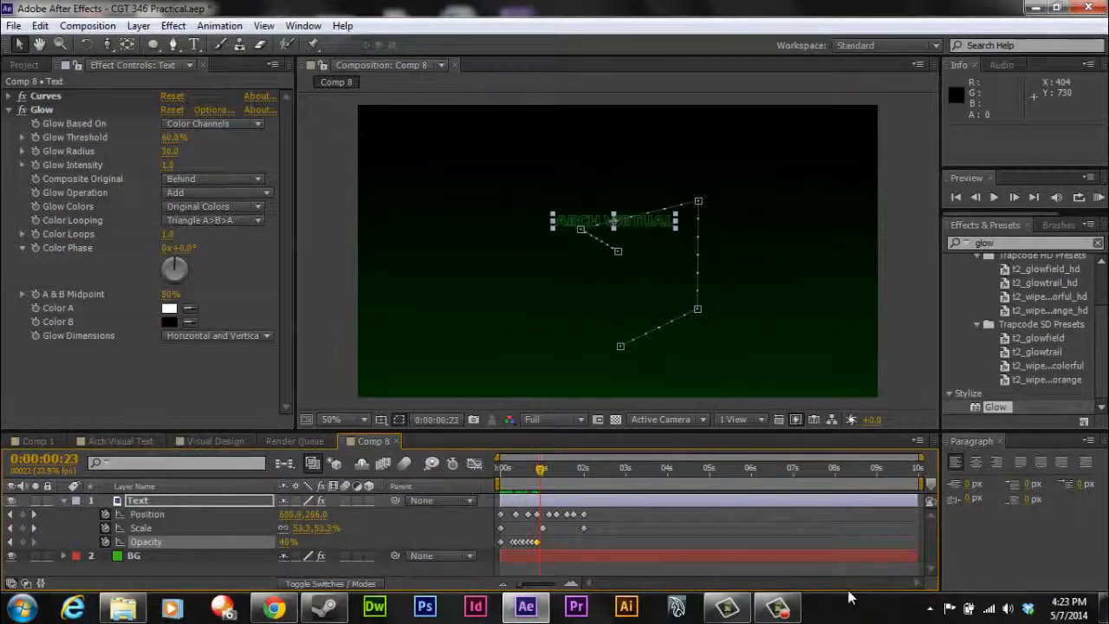
{"action": "key", "text": "Return"}
{"action": "type", "text": "0"}
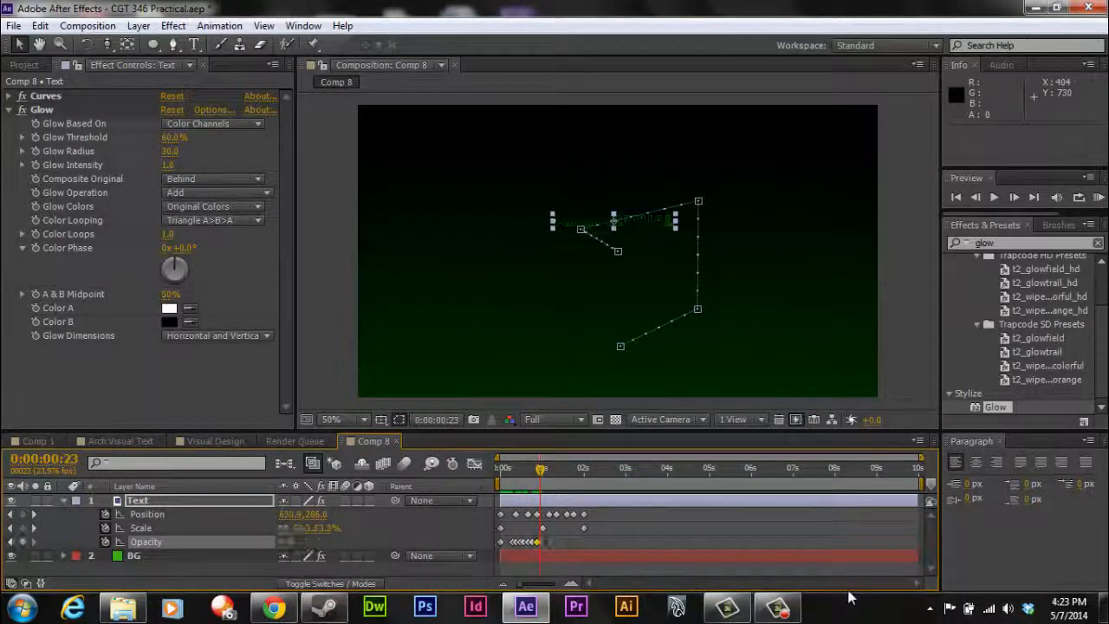
{"action": "key", "text": "Return"}
{"action": "key", "text": "Page_Down"}
{"action": "key", "text": "Page_Down"}
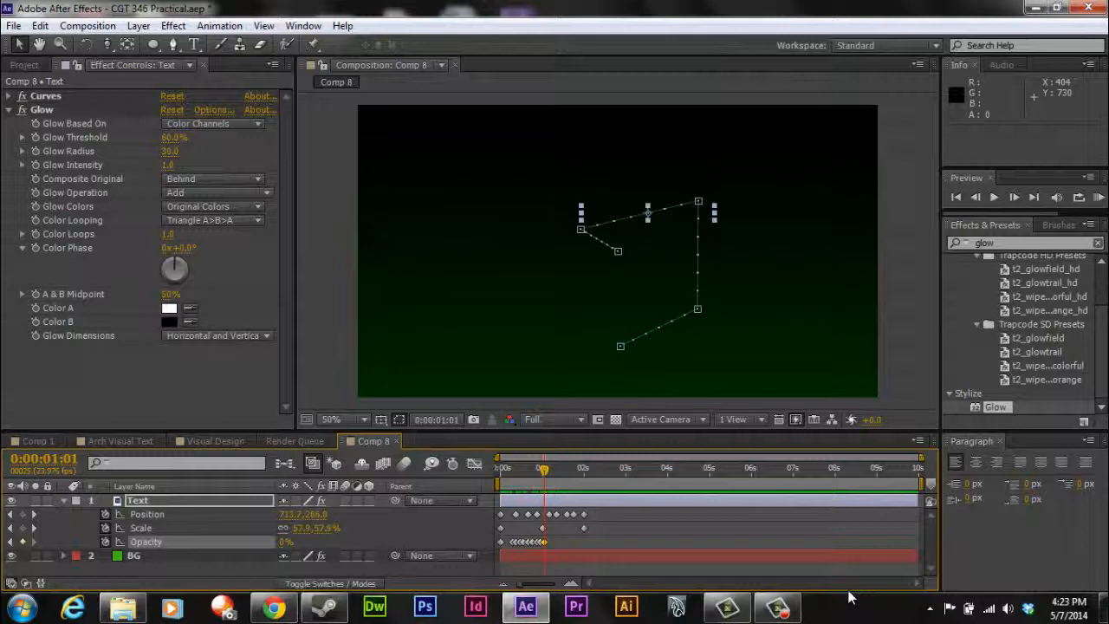
{"action": "key", "text": "Page_Down"}
{"action": "key", "text": "Page_Down"}
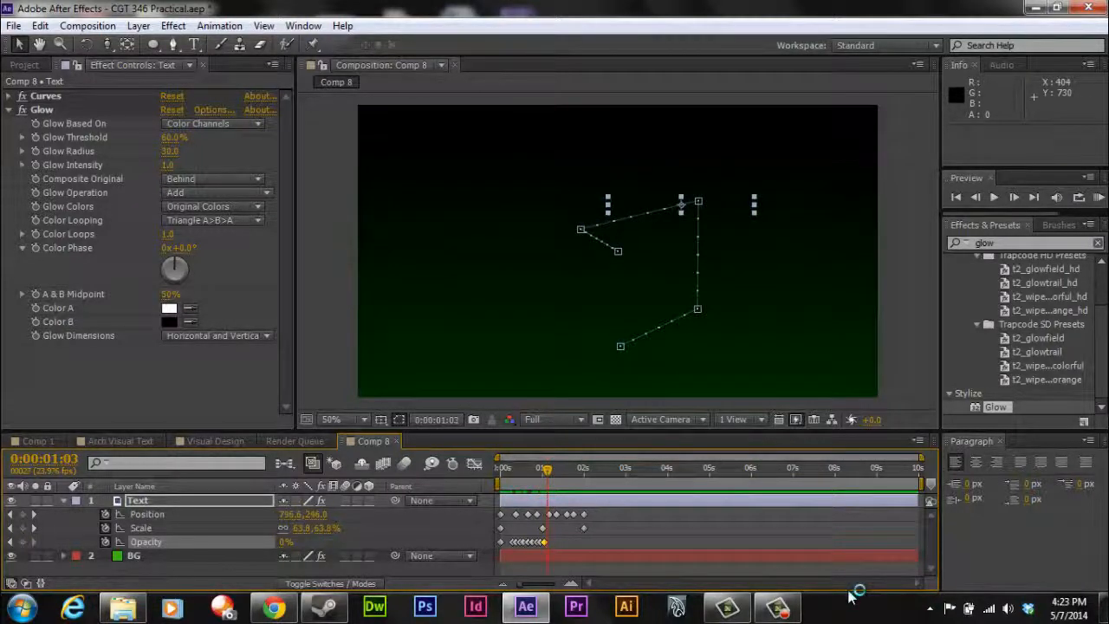
{"action": "key", "text": "alt+Right"}
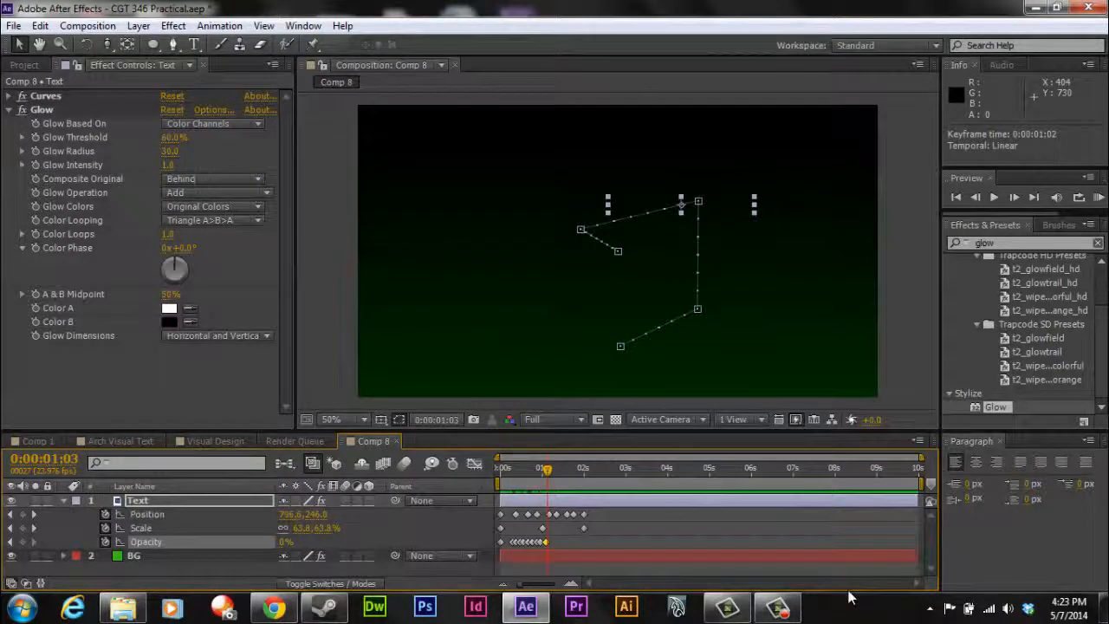
- Set the Text layer's opacity to 65% at 0:00:01:04 and hold that value with a keyframe at 0:00:01:08
{"action": "key", "text": "Page_Down"}
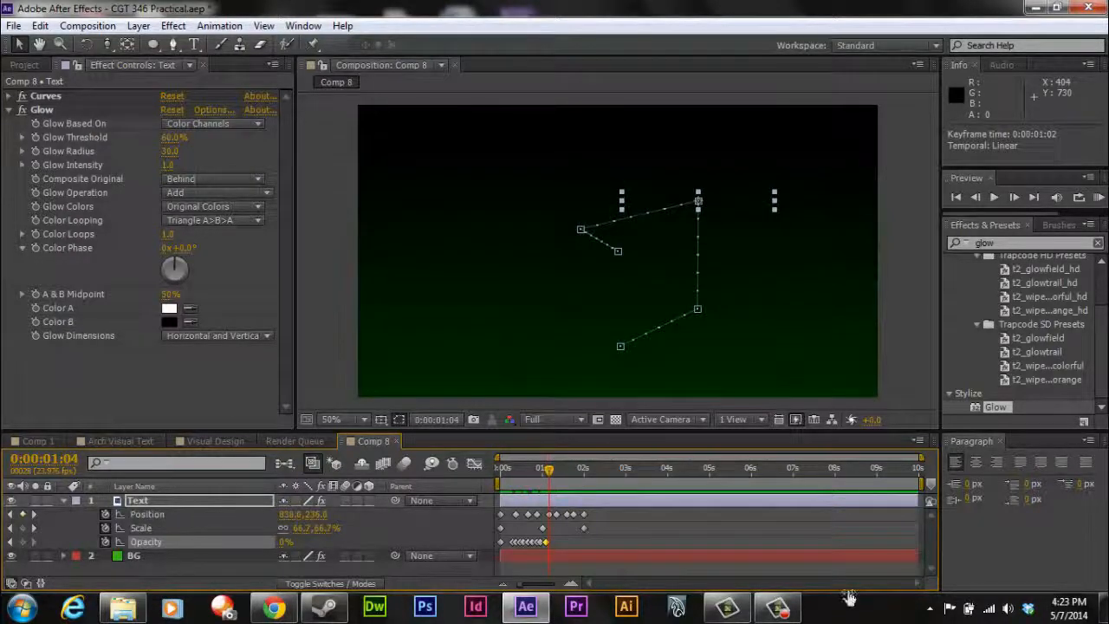
{"action": "key", "text": "Return"}
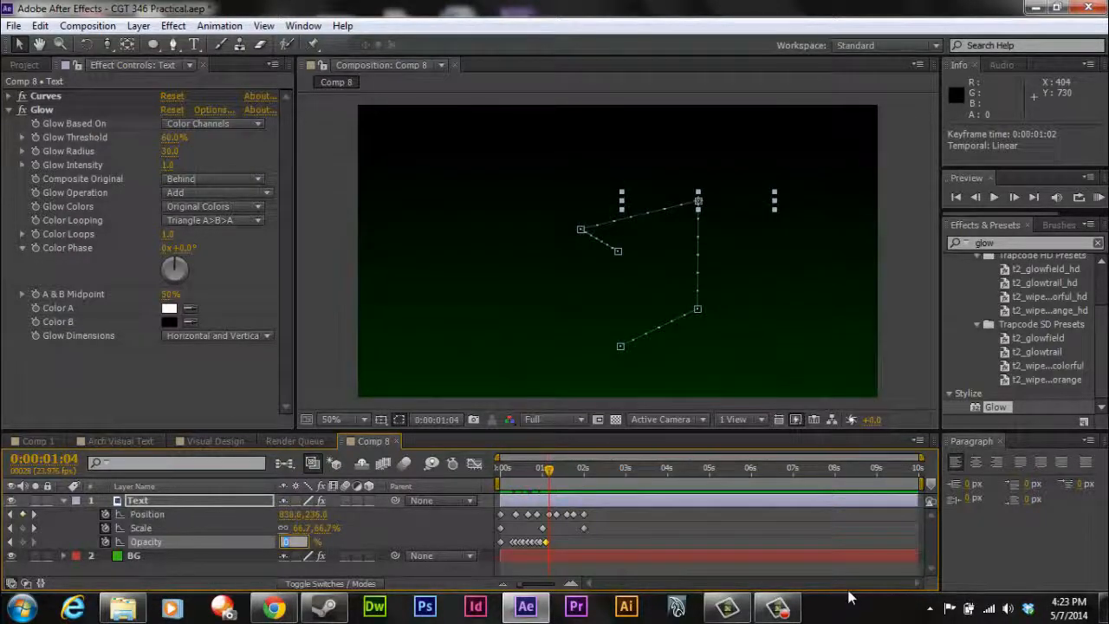
{"action": "type", "text": "65"}
{"action": "key", "text": "Return"}
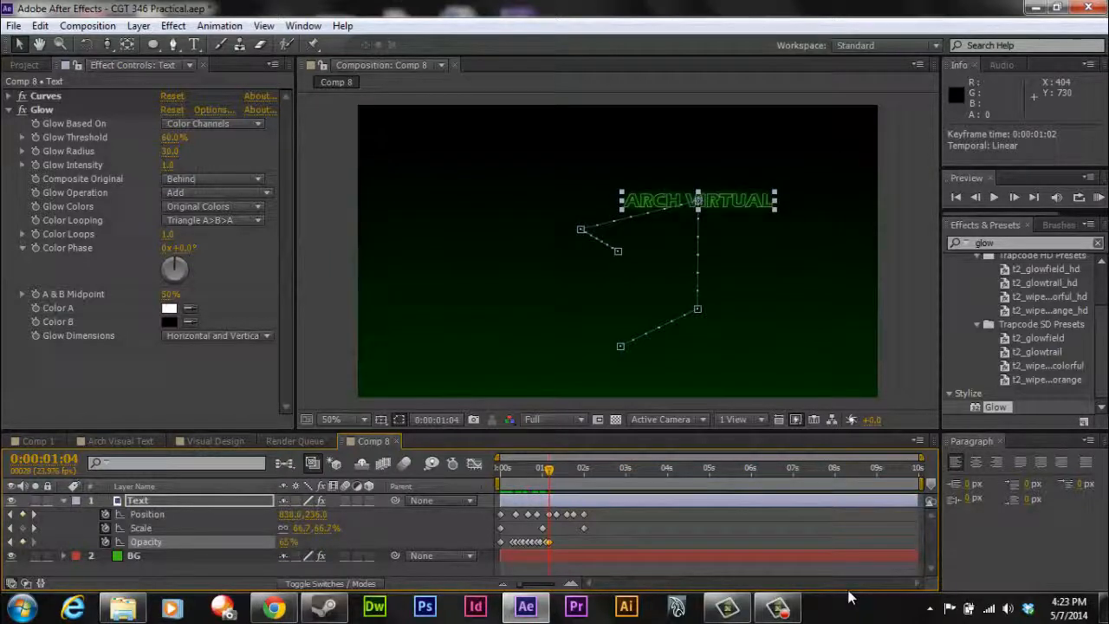
{"action": "key", "text": "Page_Down"}
{"action": "key", "text": "Page_Down"}
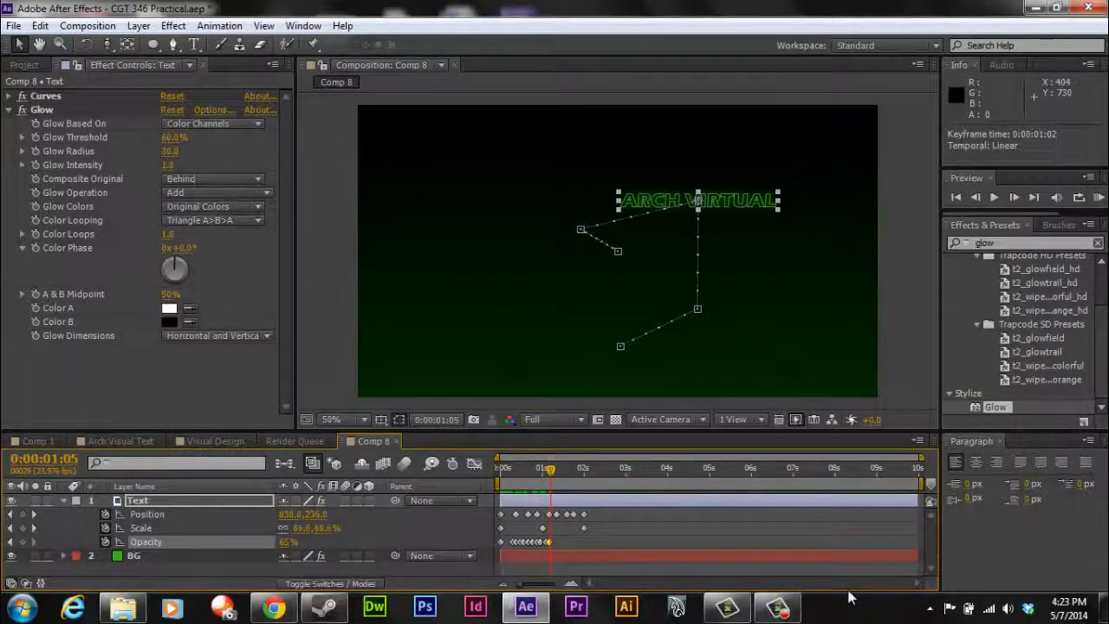
{"action": "key", "text": "Page_Down"}
{"action": "key", "text": "Page_Down"}
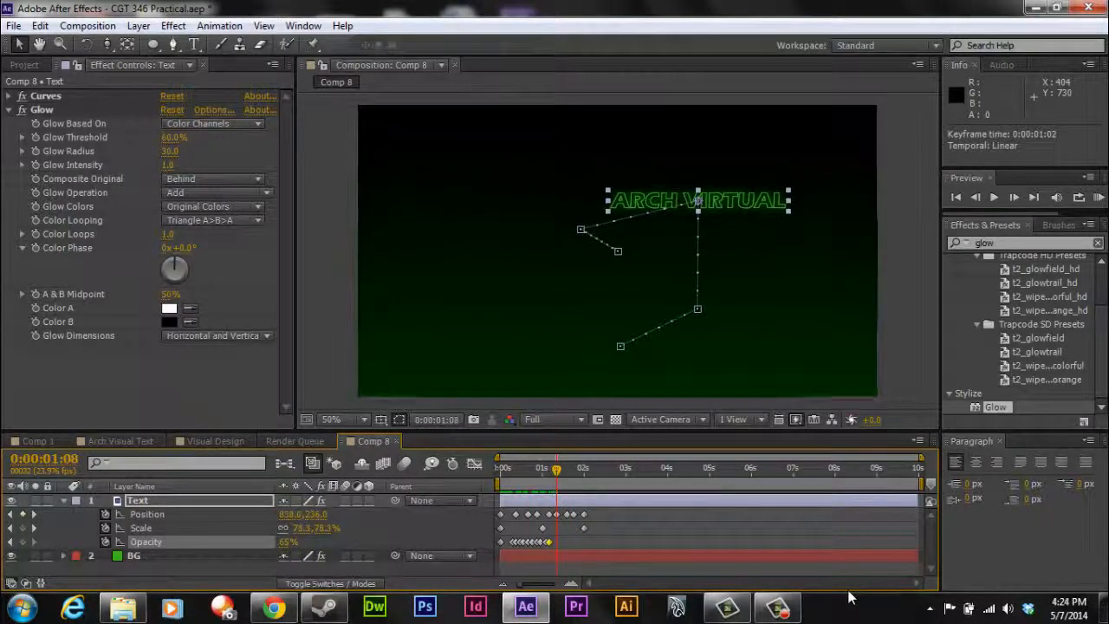
{"action": "key", "text": "ctrl+v"}
- Set the Text layer's opacity to 0% at 0:00:01:09 and hold that value with a keyframe at 0:00:01:12
{"action": "key", "text": "Page_Down"}
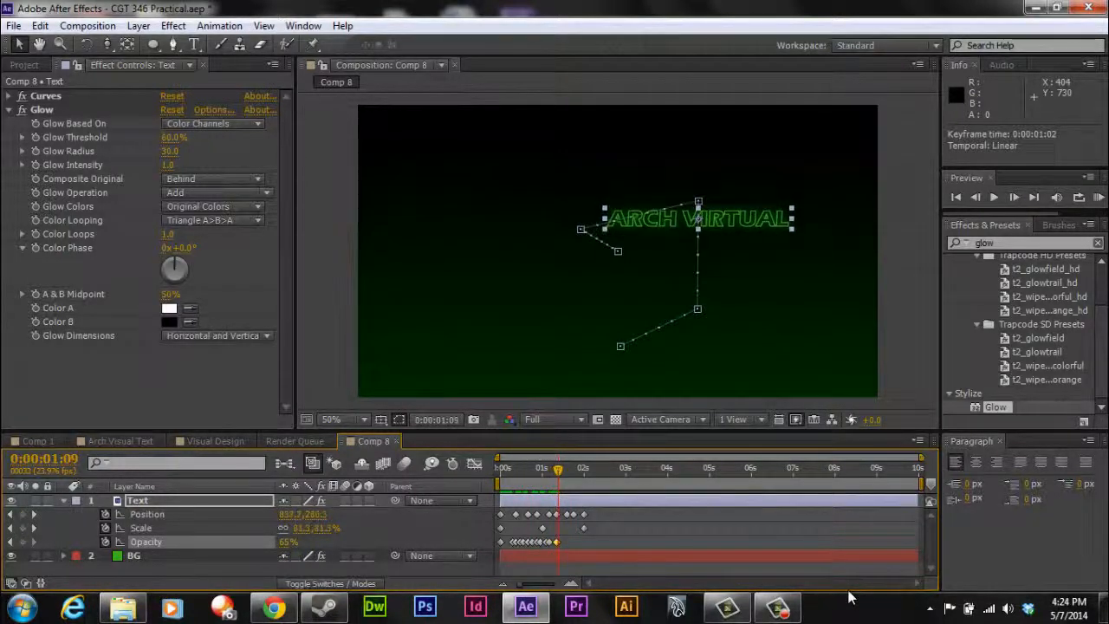
{"action": "type", "text": "0"}
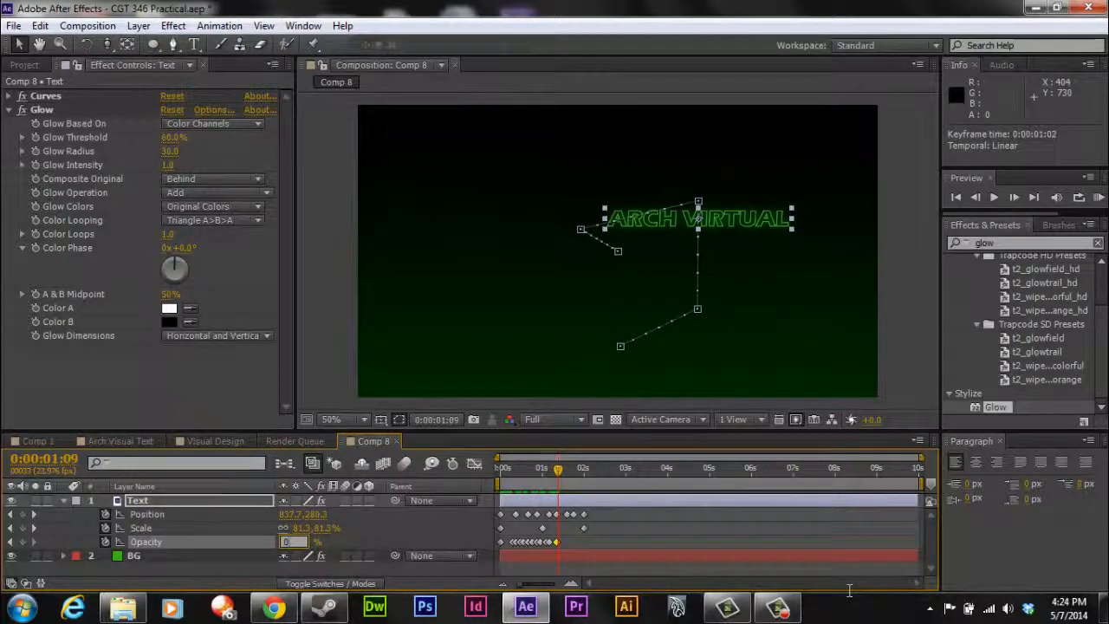
{"action": "key", "text": "Return"}
{"action": "key", "text": "Page_Down"}
{"action": "key", "text": "Page_Down"}
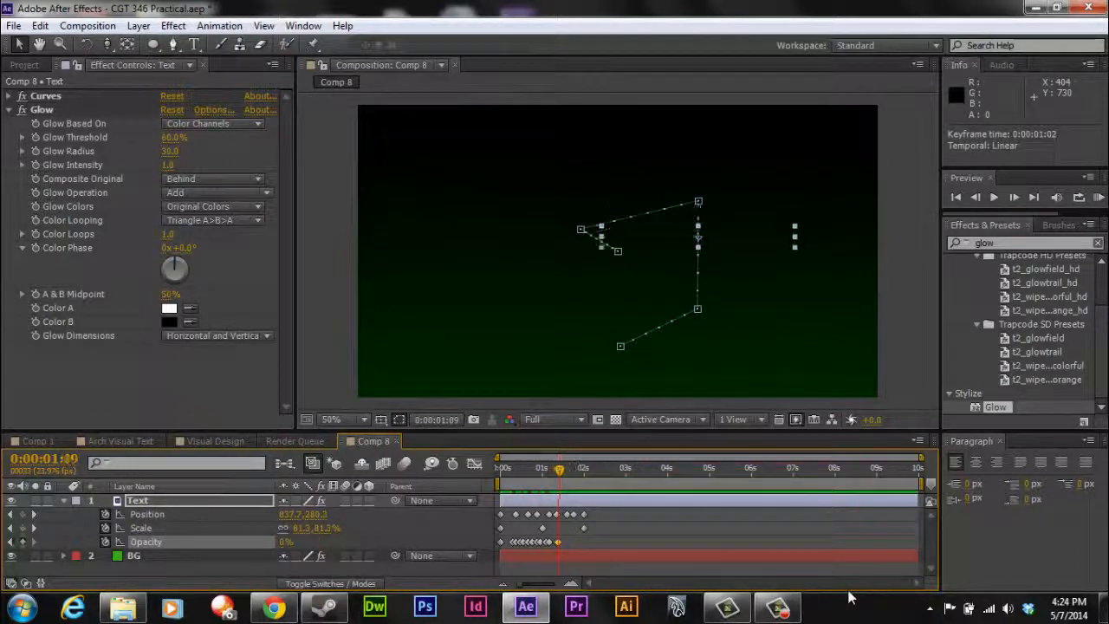
{"action": "key", "text": "Page_Down"}
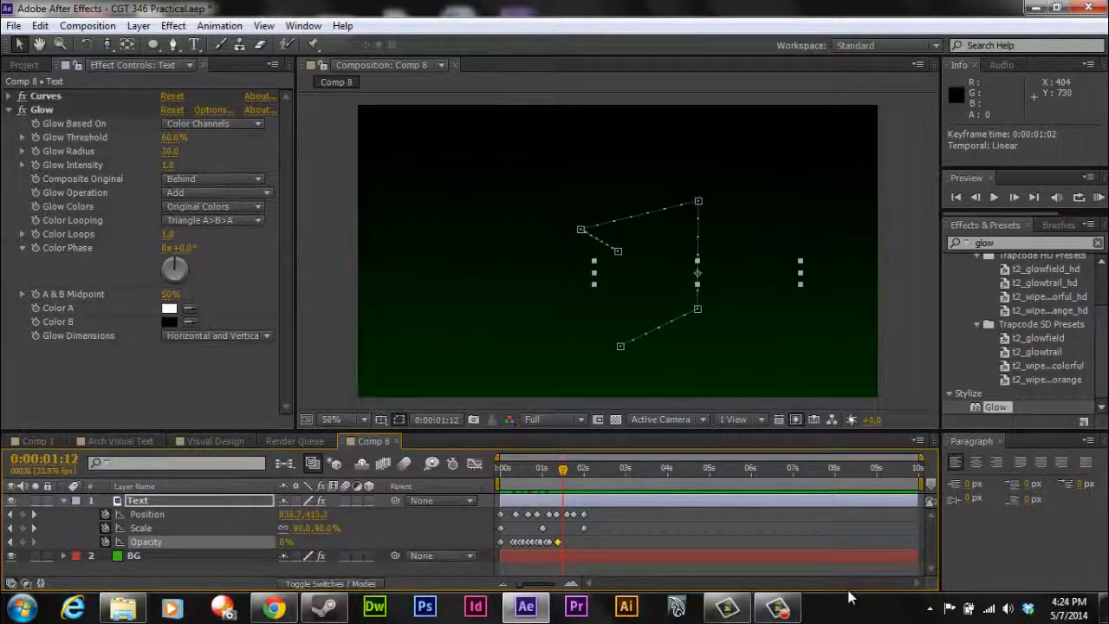
{"action": "key", "text": "alt+shift+t"}
{"action": "left_click_drag", "start_coordinate": [563, 469], "coordinate": [567, 469]}
{"action": "key", "text": "Page_Up"}
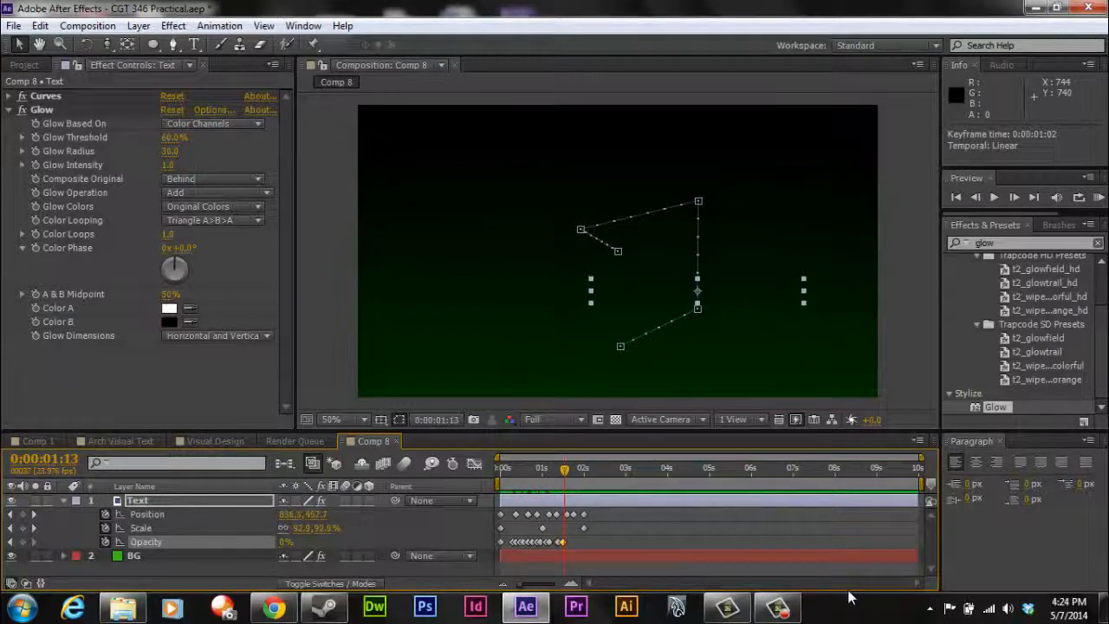
- Set the Text layer's opacity to 75% at 0:00:01:14
{"action": "key", "text": "Page_Down"}
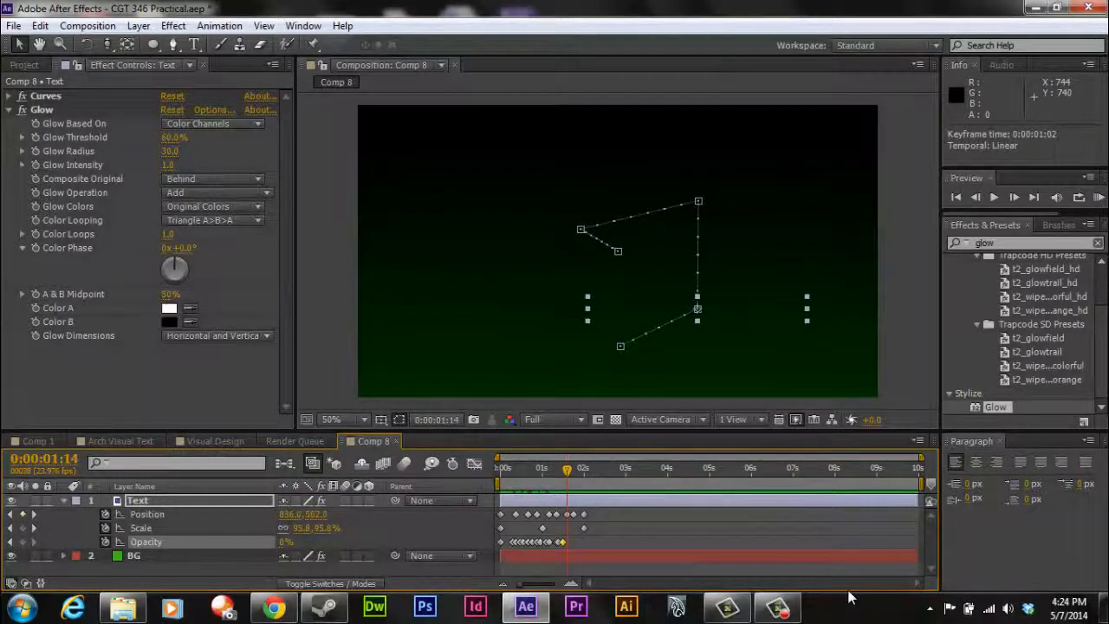
{"action": "key", "text": "Return"}
{"action": "type", "text": "75"}
{"action": "key", "text": "Return"}
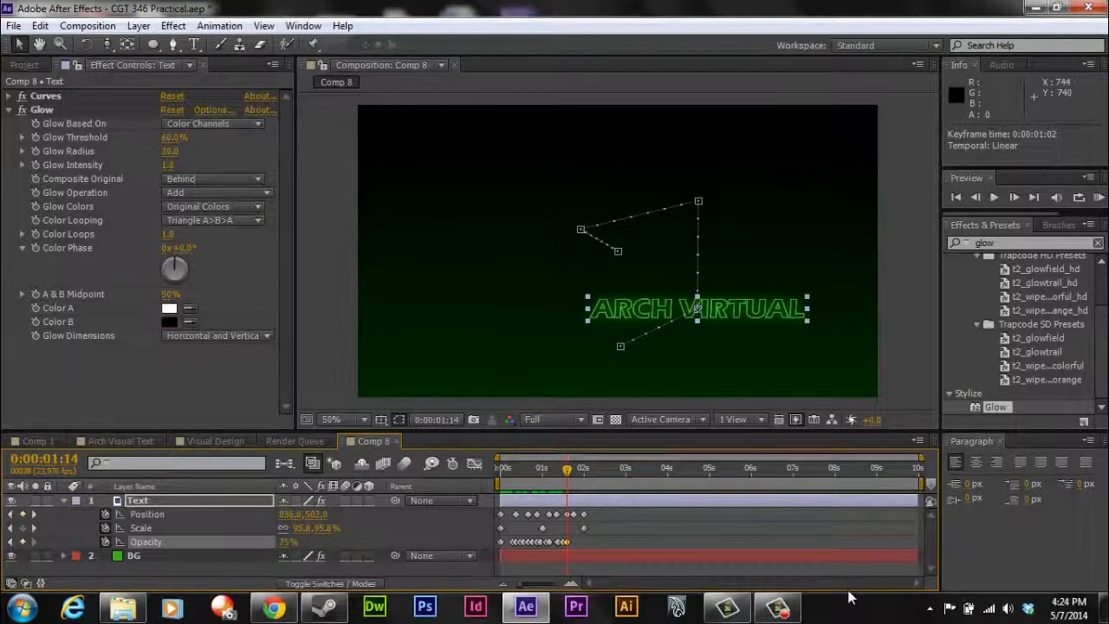
- Drop the Text layer's opacity to 0% at 0:00:01:17
{"action": "key", "text": "Page_Down"}
{"action": "key", "text": "Page_Down"}
{"action": "key", "text": "Page_Down"}
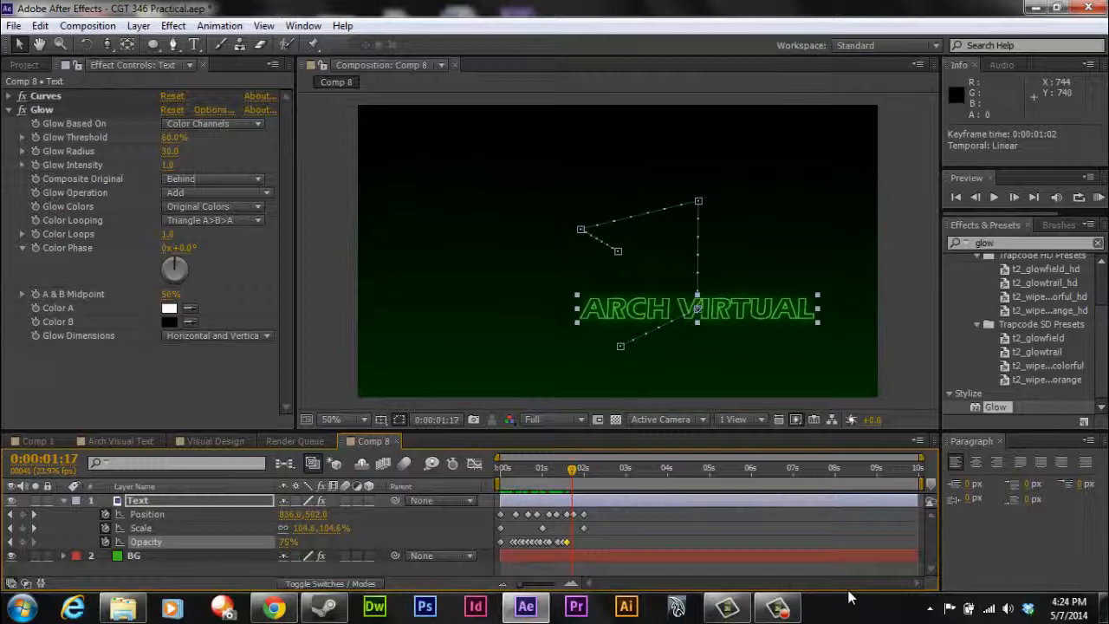
{"action": "key", "text": "Page_Down"}
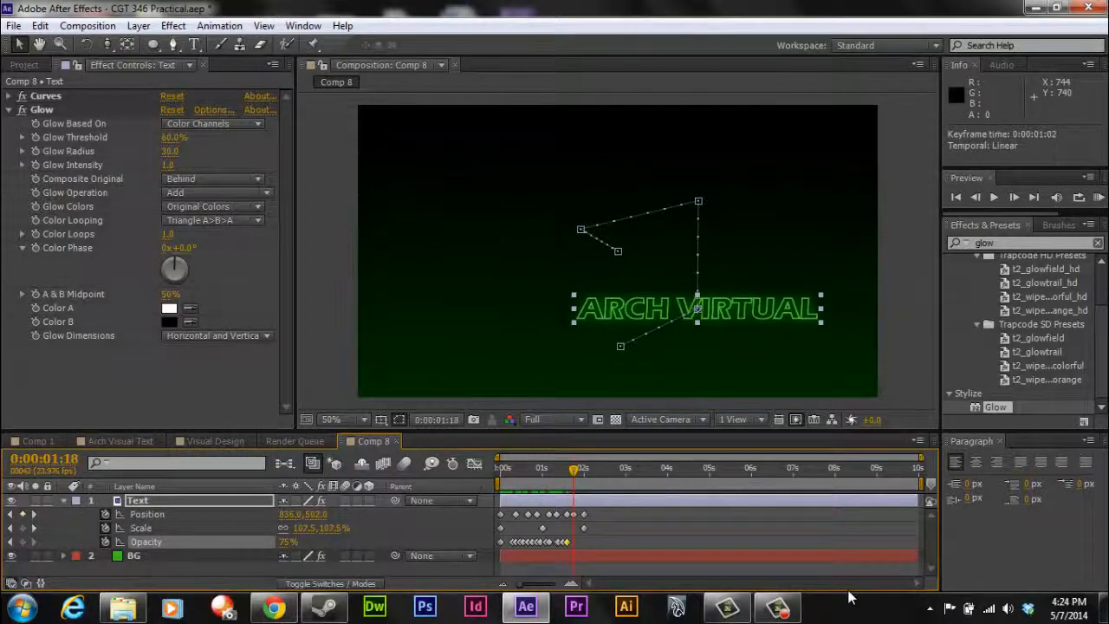
{"action": "key", "text": "Page_Up"}
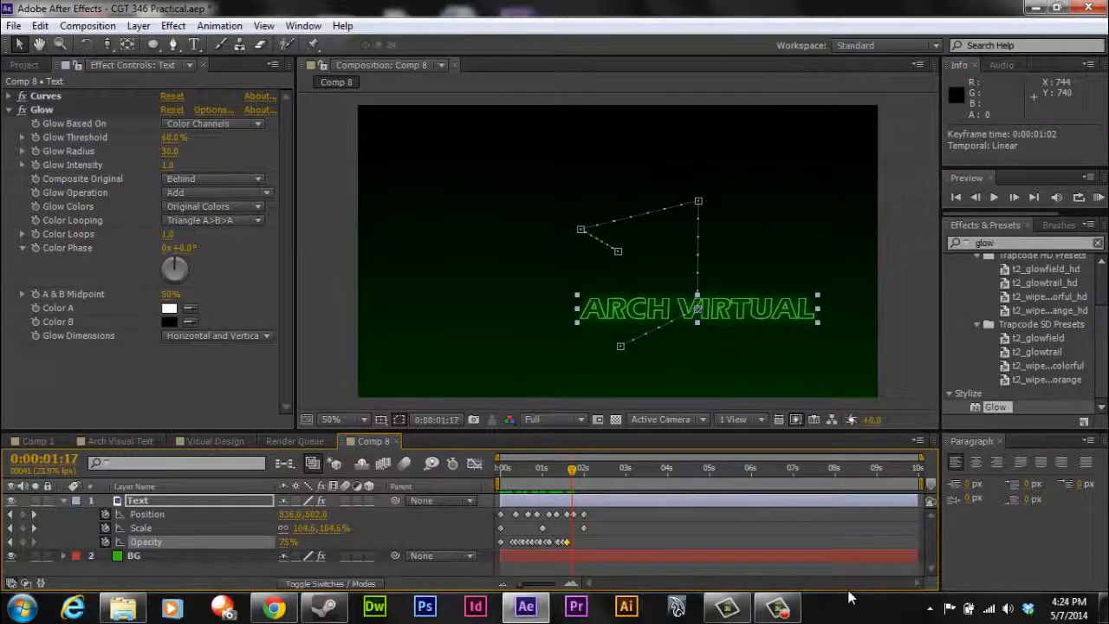
{"action": "key", "text": "Tab"}
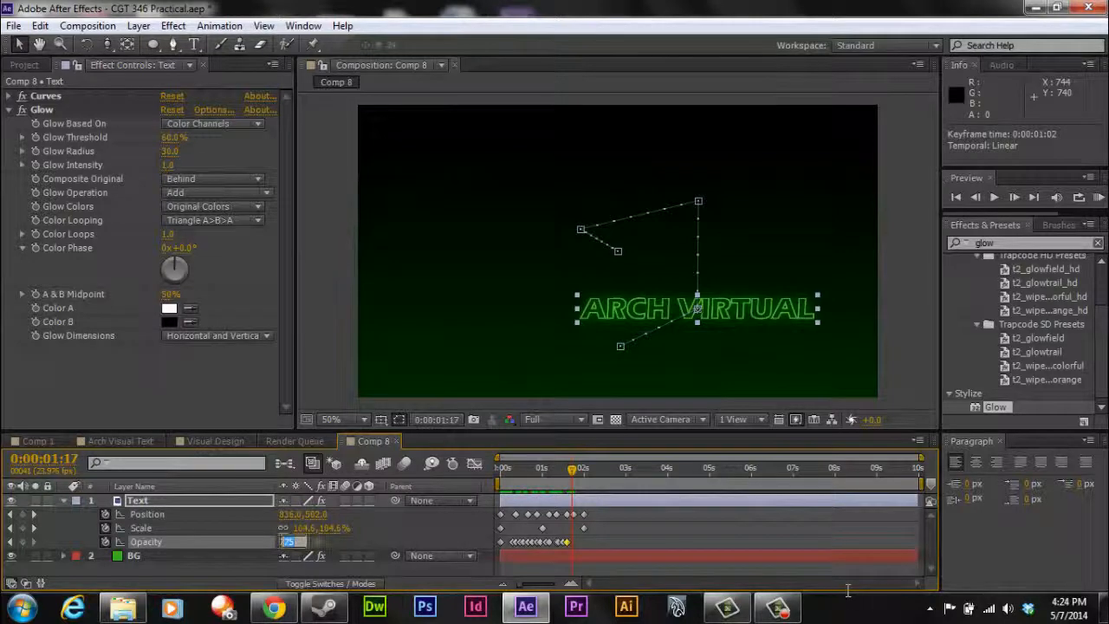
{"action": "key", "text": "Return"}
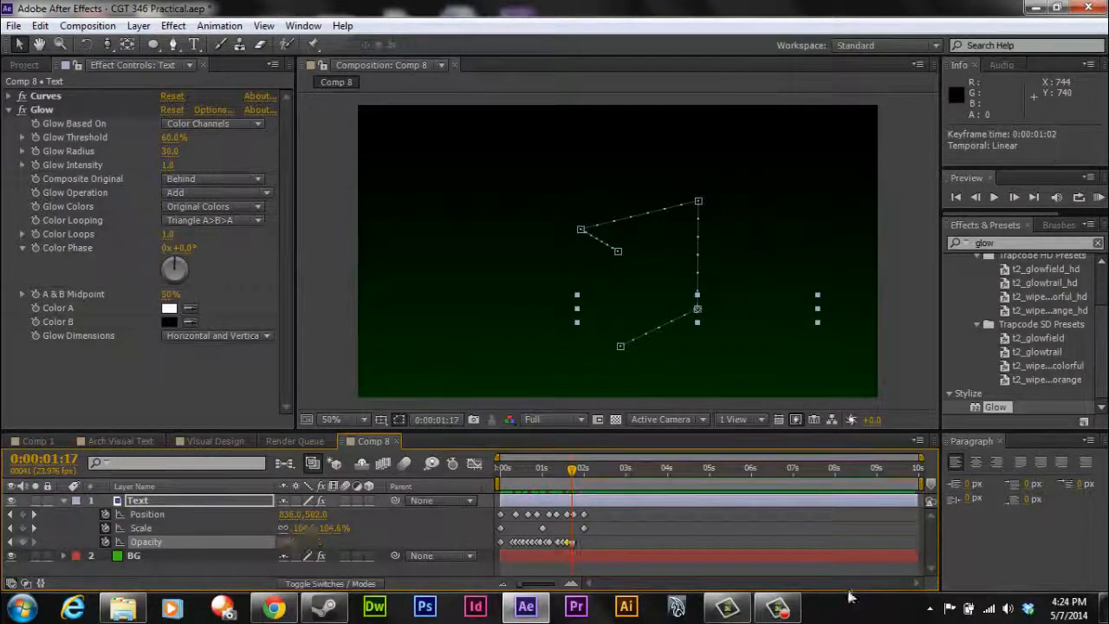
- Hold the Text layer's opacity at 0% with a keyframe at 0:00:01:23 and set it to 100% at 0:00:02:00
{"action": "key", "text": "Page_Down"}
{"action": "key", "text": "Page_Down"}
{"action": "key", "text": "Page_Down"}
{"action": "key", "text": "Page_Down"}
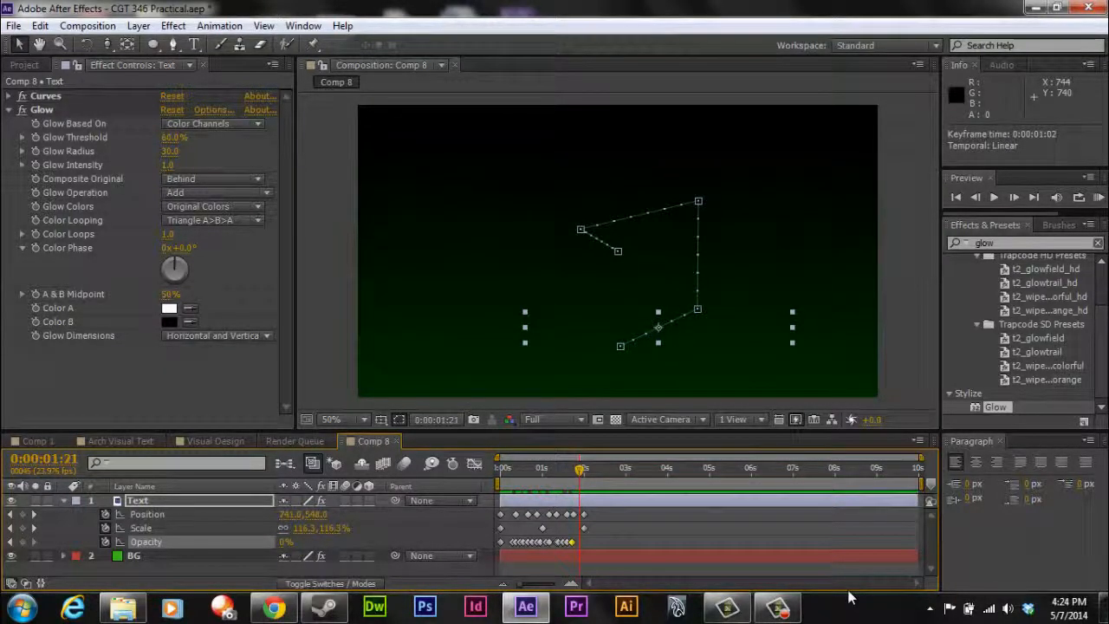
{"action": "key", "text": "Page_Down"}
{"action": "key", "text": "Page_Down"}
{"action": "key", "text": "Page_Down"}
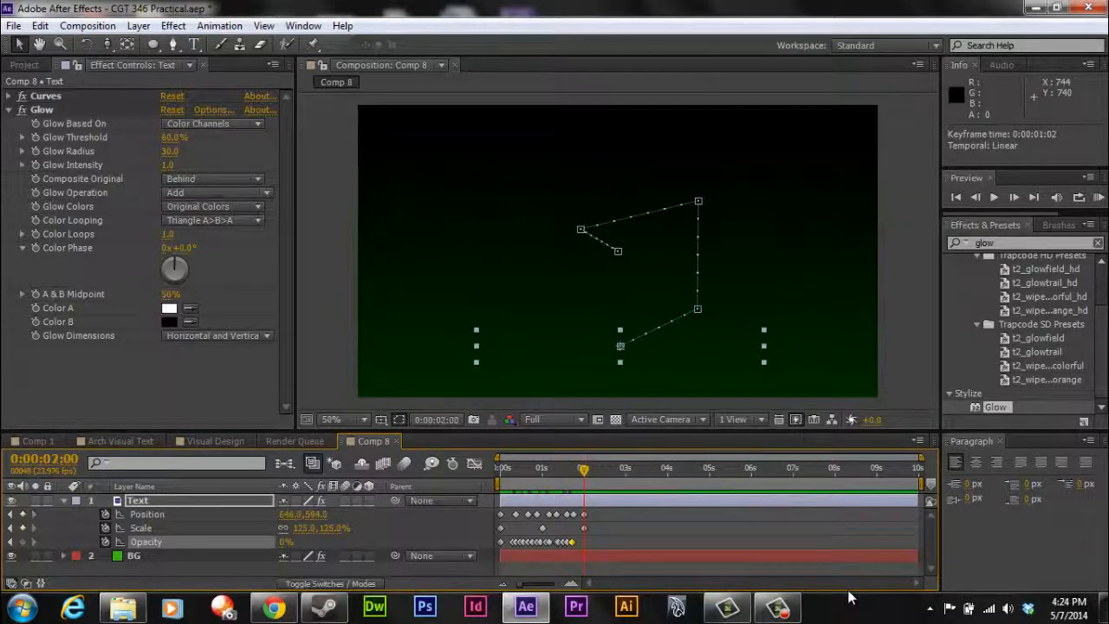
{"action": "key", "text": "Page_Up"}
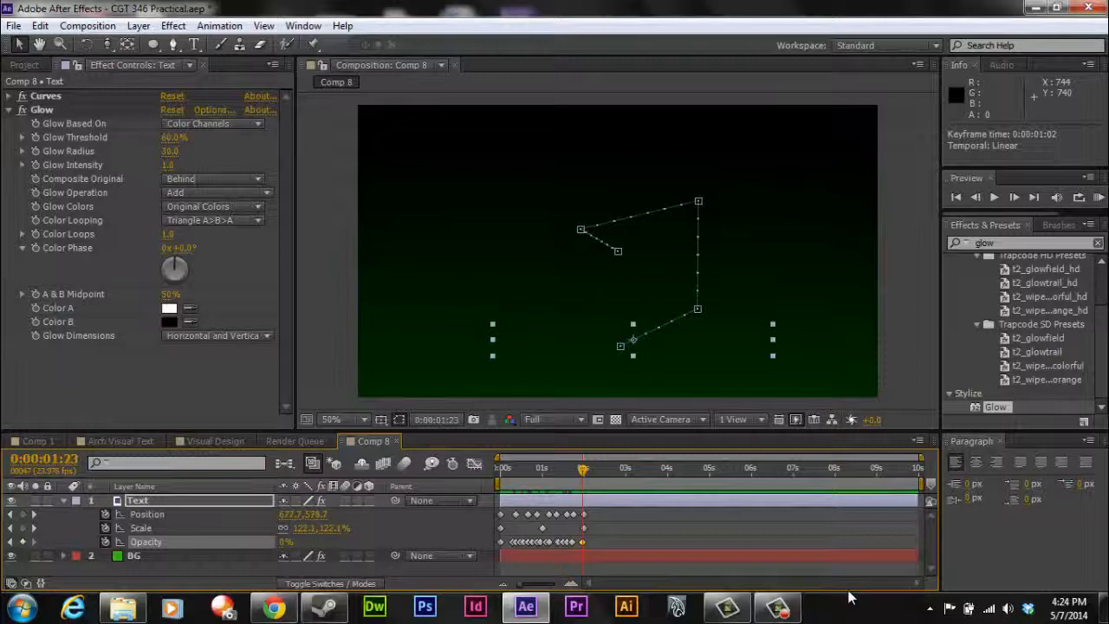
{"action": "key", "text": "Page_Down"}
{"action": "key", "text": "Return"}
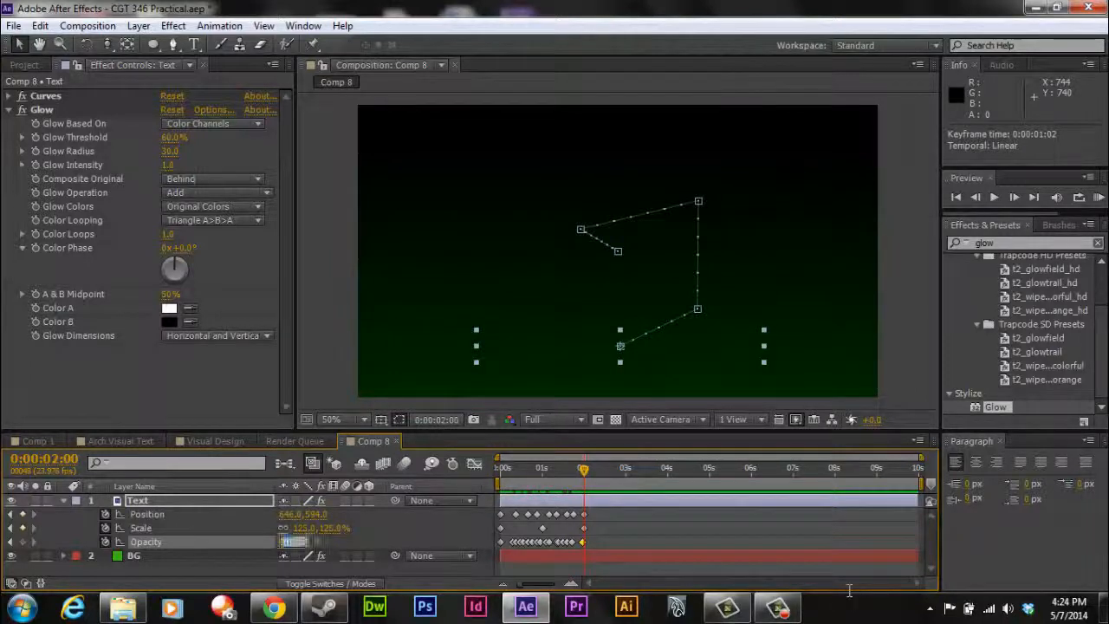
{"action": "type", "text": "100"}
{"action": "key", "text": "Return"}
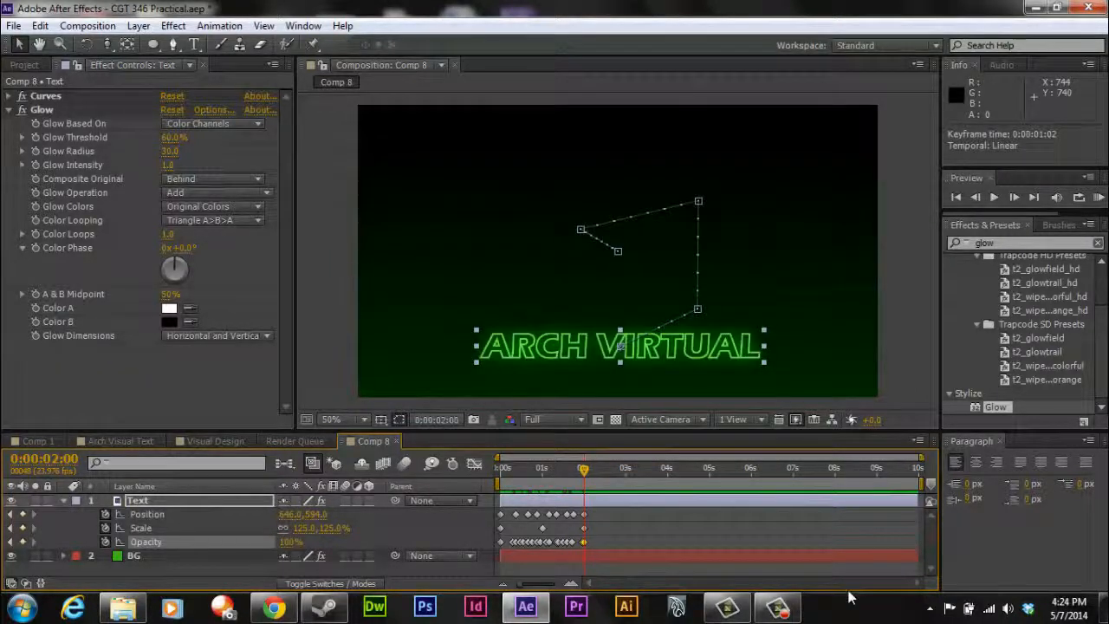
- Preview the Text layer's flicker animation from the first frame to check its timing up to 0:00:02:00
{"action": "key", "text": "Page_Up"}
{"action": "key", "text": "Page_Up"}
{"action": "key", "text": "Page_Up"}
{"action": "key", "text": "Page_Up"}
{"action": "key", "text": "Page_Up"}
{"action": "key", "text": "Page_Up"}
{"action": "key", "text": "Page_Up"}
{"action": "key", "text": "Page_Up"}
{"action": "key", "text": "Page_Up"}
{"action": "key", "text": "Page_Up"}
{"action": "key", "text": "Page_Up"}
{"action": "key", "text": "Page_Up"}
{"action": "key", "text": "Page_Up"}
{"action": "key", "text": "Page_Up"}
{"action": "key", "text": "Page_Up"}
{"action": "key", "text": "Page_Up"}
{"action": "key", "text": "Page_Up"}
{"action": "key", "text": "Page_Up"}
{"action": "key", "text": "Page_Up"}
{"action": "key", "text": "Page_Up"}
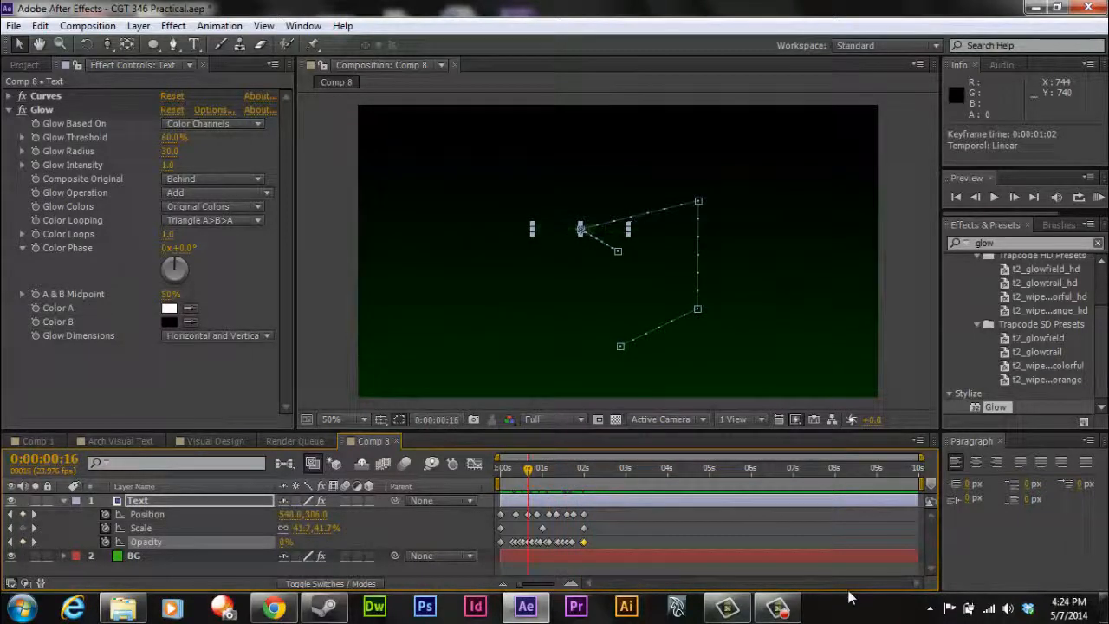
{"action": "key", "text": "Page_Up"}
{"action": "key", "text": "Page_Up"}
{"action": "key", "text": "Page_Up"}
{"action": "key", "text": "Page_Up"}
{"action": "key", "text": "Page_Up"}
{"action": "key", "text": "Page_Up"}
{"action": "key", "text": "Page_Up"}
{"action": "key", "text": "Page_Up"}
{"action": "key", "text": "Page_Up"}
{"action": "key", "text": "Page_Up"}
{"action": "key", "text": "Page_Up"}
{"action": "key", "text": "Page_Up"}
{"action": "key", "text": "Page_Up"}
{"action": "key", "text": "Page_Up"}
{"action": "key", "text": "Page_Up"}
{"action": "key", "text": "Page_Up"}
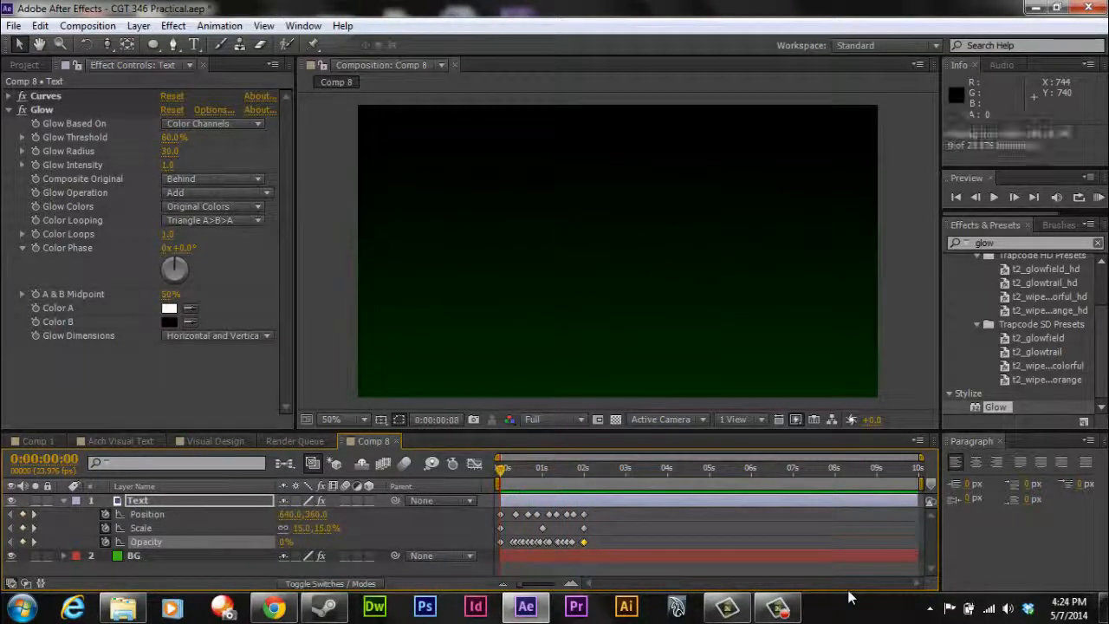
{"action": "key", "text": "space"}
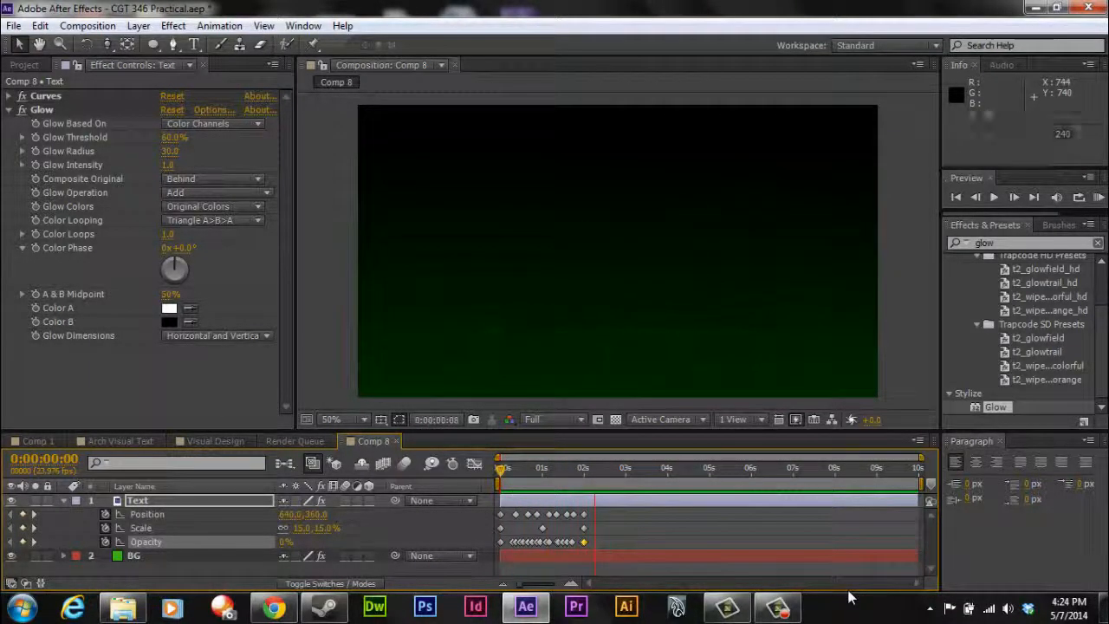
{"action": "key", "text": "space"}
{"action": "key", "text": "space"}
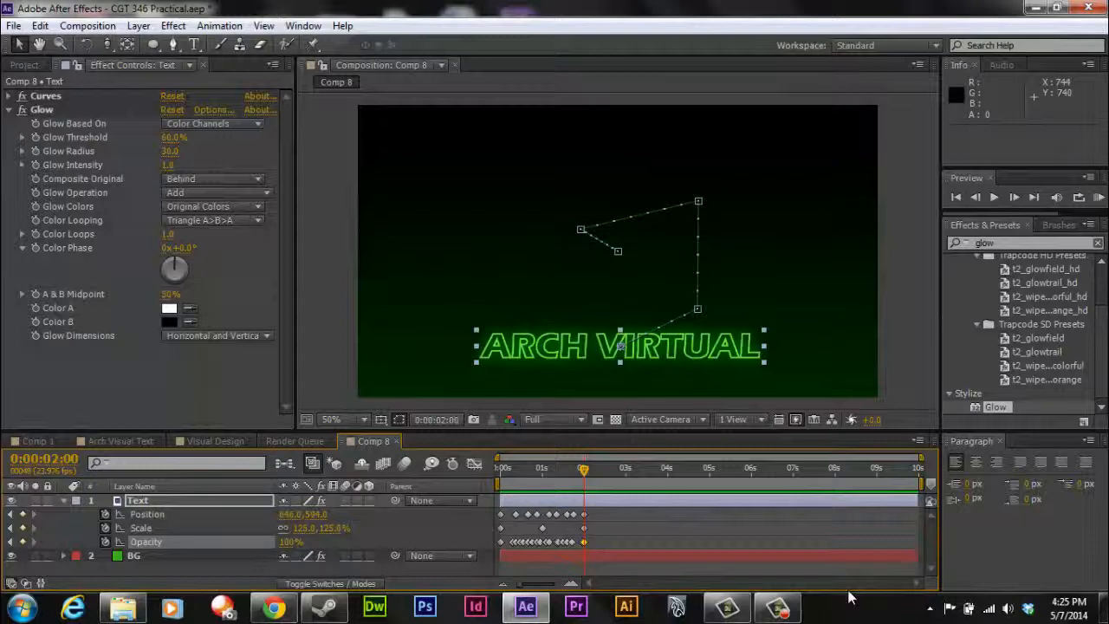
- Duplicate the Text layer and shift the copy in time so it starts at 0:00:00:03
{"action": "key", "text": "u"}
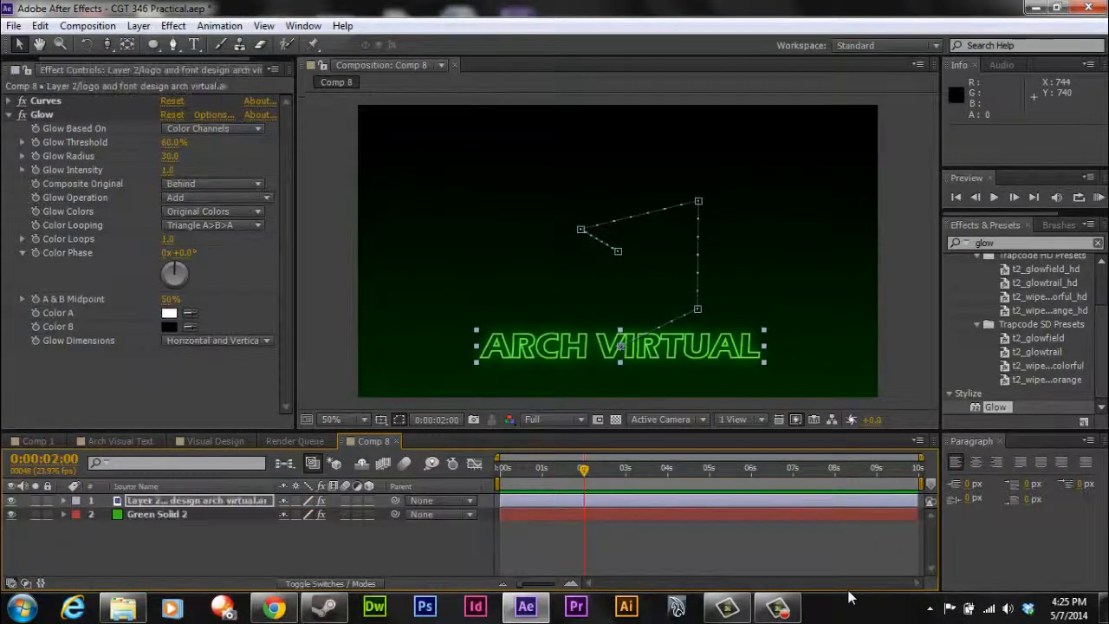
{"action": "key", "text": "Return"}
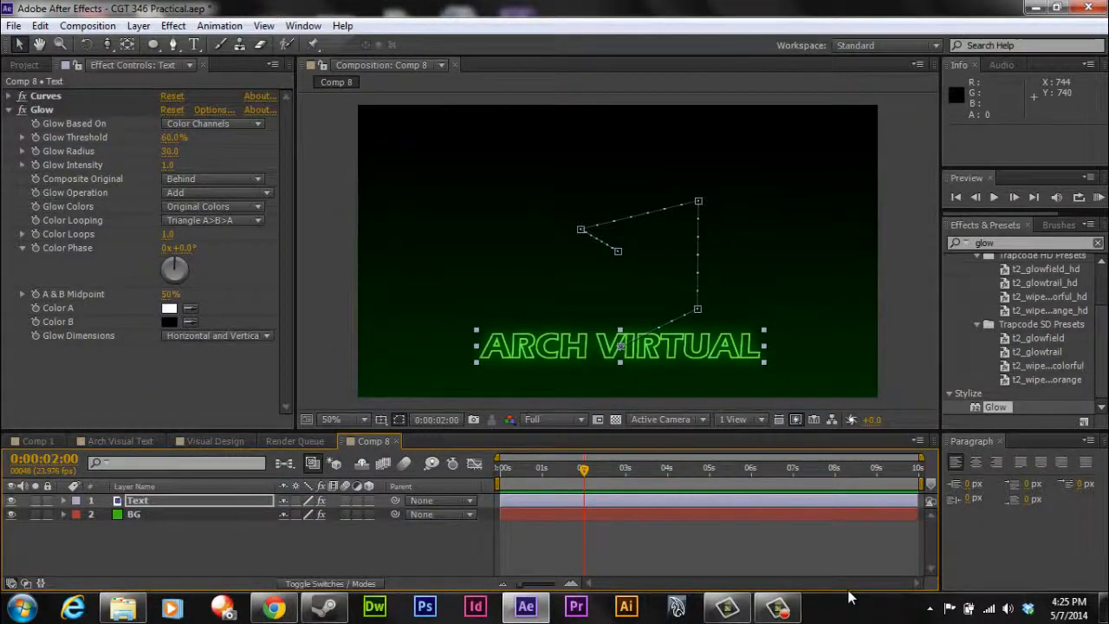
{"action": "key", "text": "Return"}
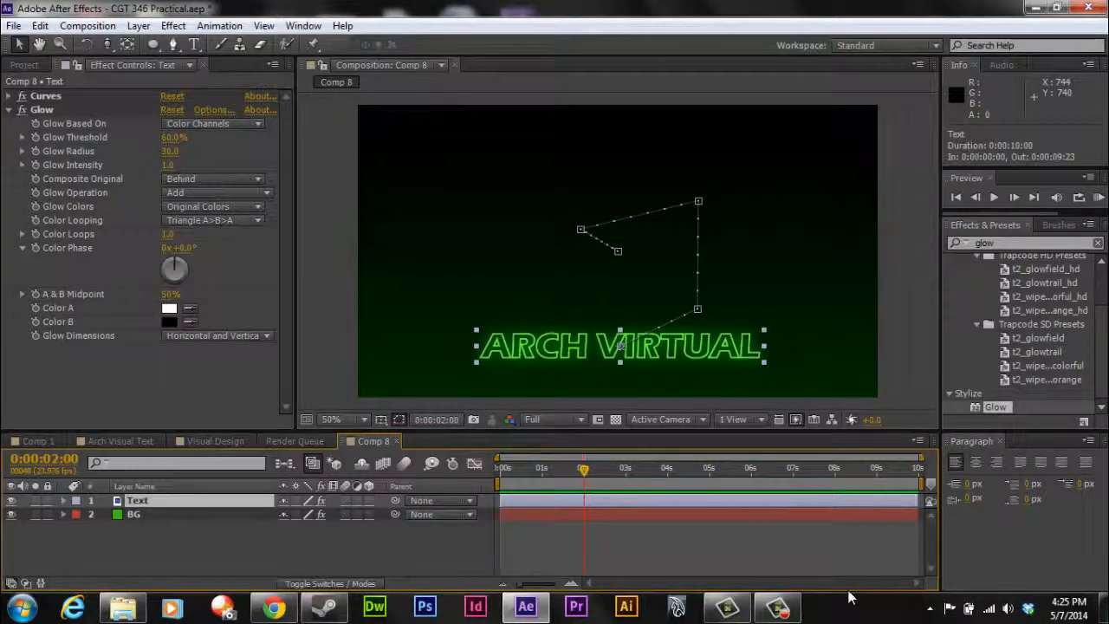
{"action": "key", "text": "ctrl+d"}
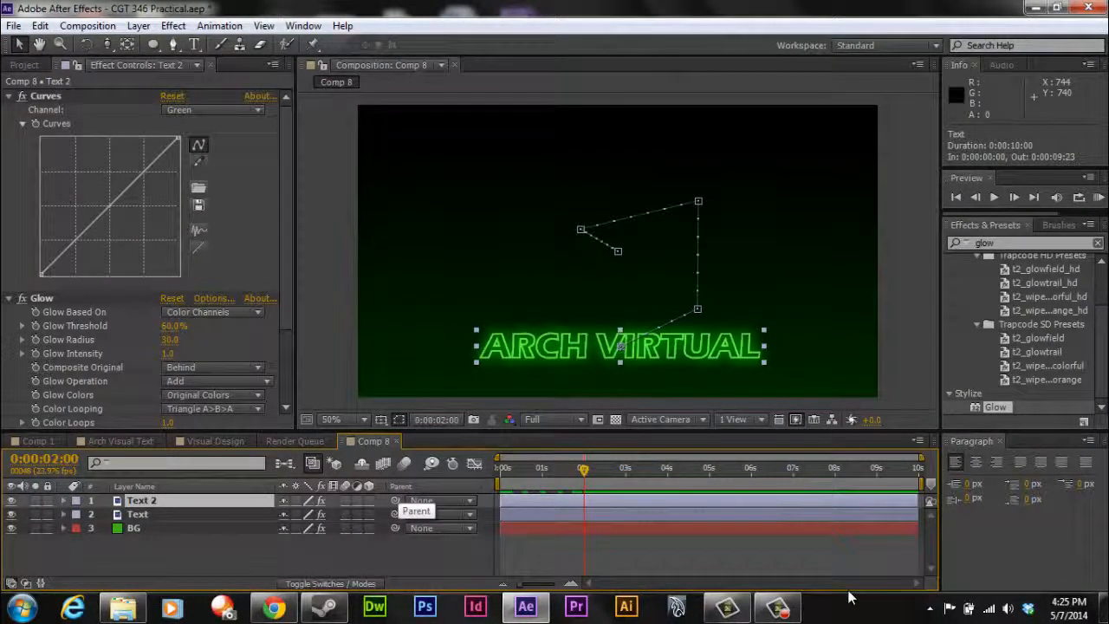
{"action": "left_click_drag", "start_coordinate": [584, 469], "coordinate": [523, 500]}
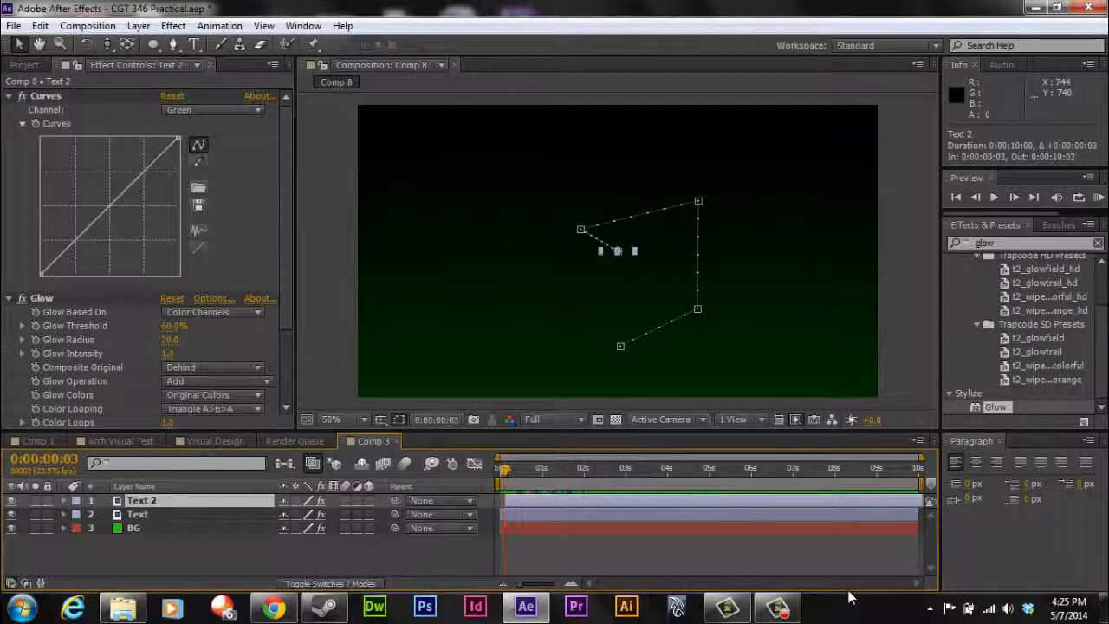
- Preview the two offset text layers from the start and reduce the composition's preview resolution to Half
{"action": "key", "text": "Home"}
{"action": "key", "text": "KP_0"}
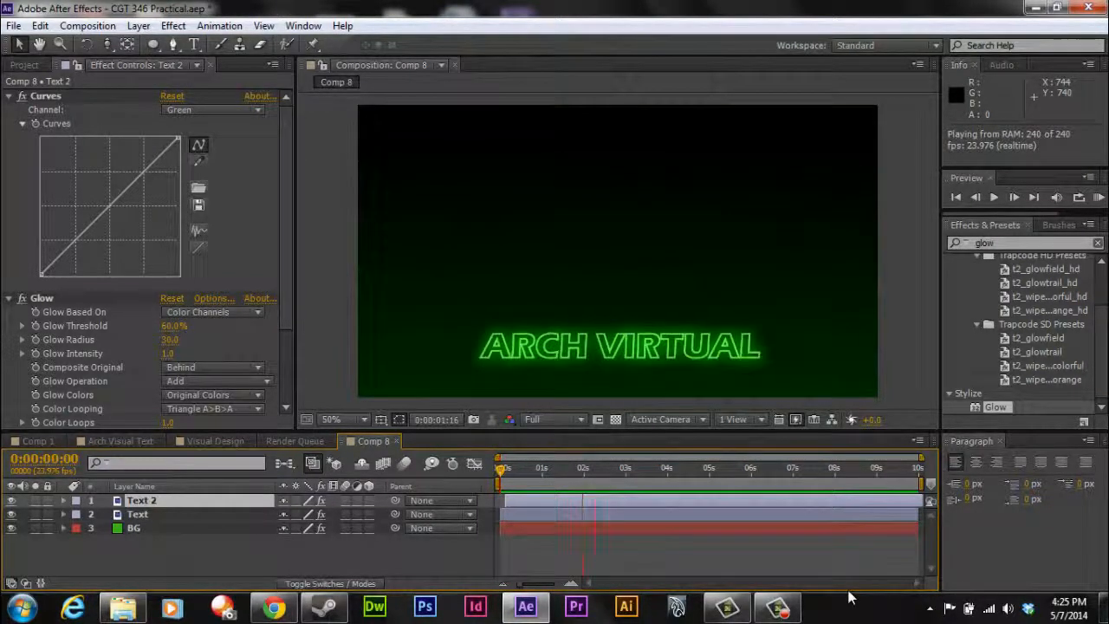
{"action": "key", "text": "space"}
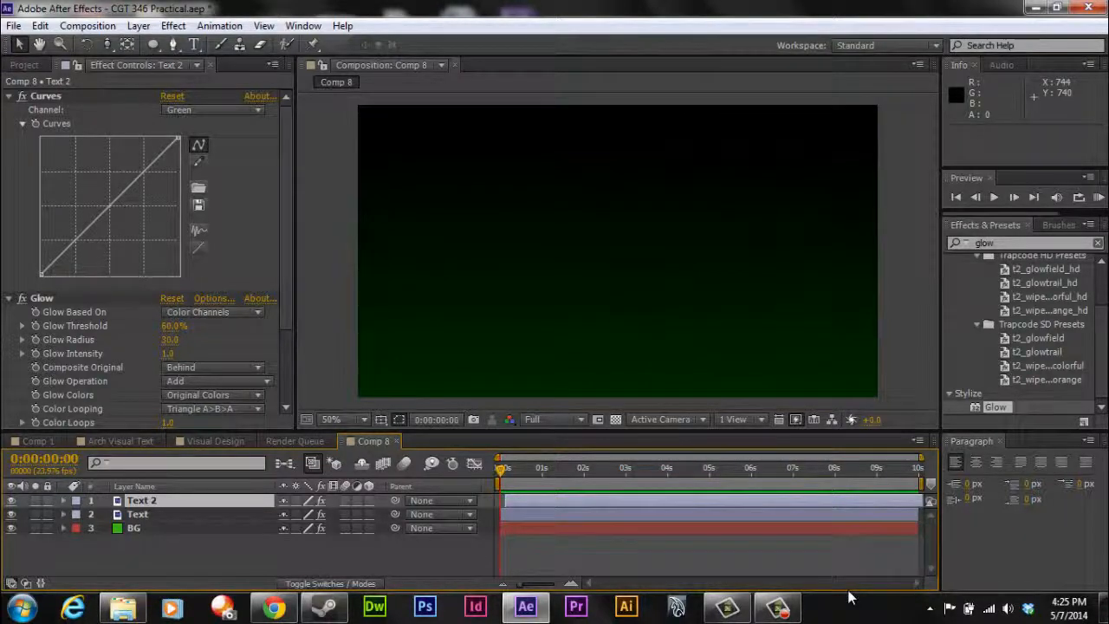
{"action": "key", "text": "KP_0"}
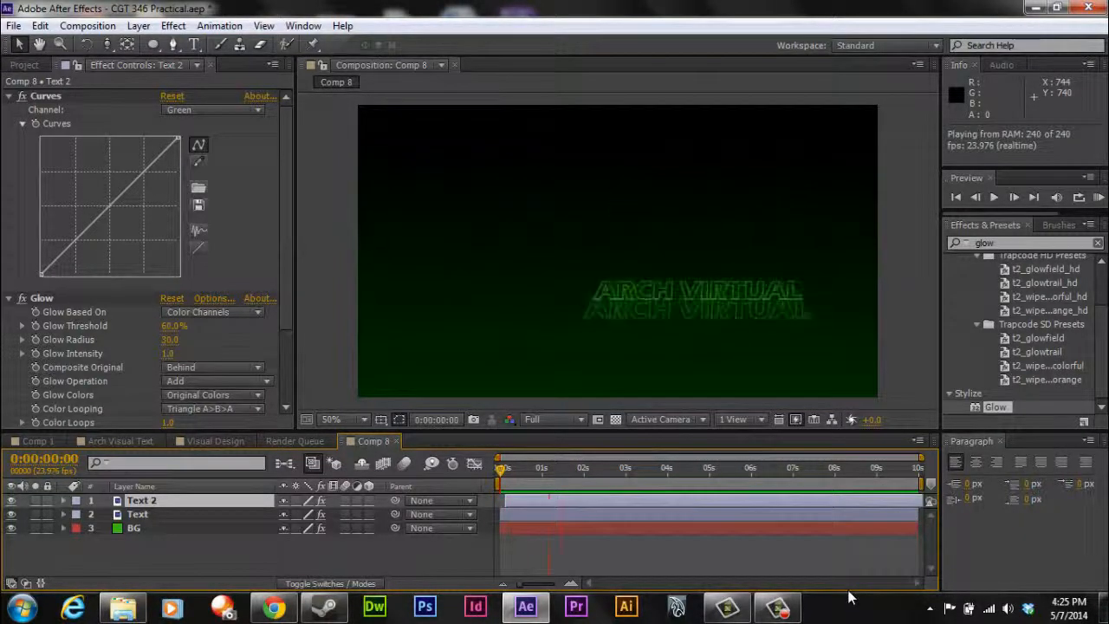
{"action": "key", "text": "space"}
{"action": "left_click", "coordinate": [555, 420]}
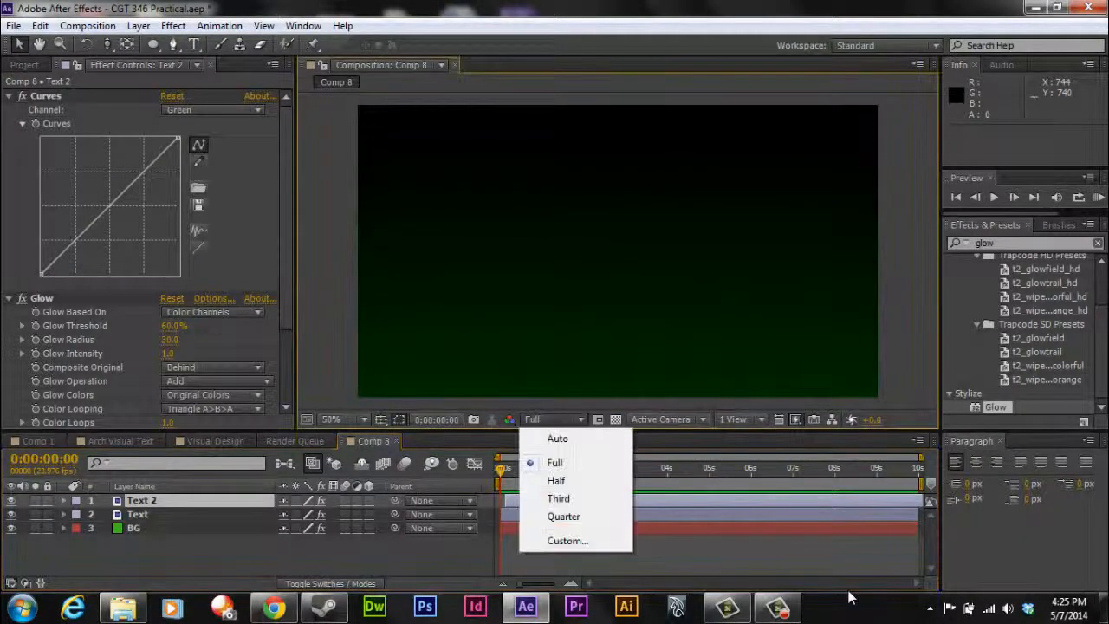
{"action": "left_click", "coordinate": [559, 483]}
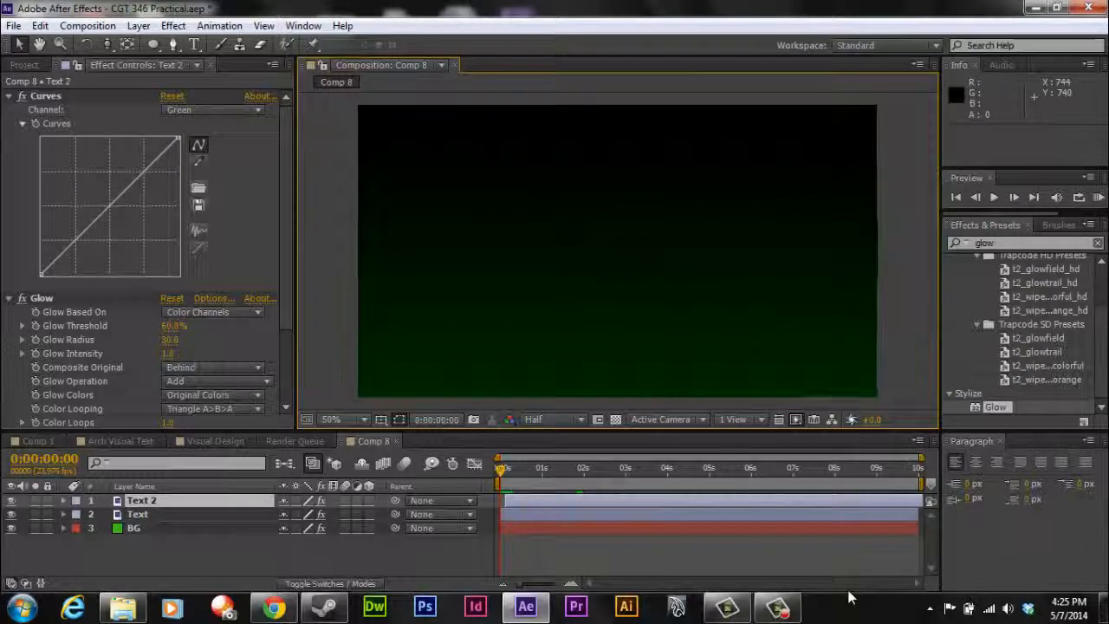
- Pre-compose the Text and Text 2 layers, moving all attributes into a new composition named TEXT EFFEct
{"action": "key", "text": "ctrl+Down"}
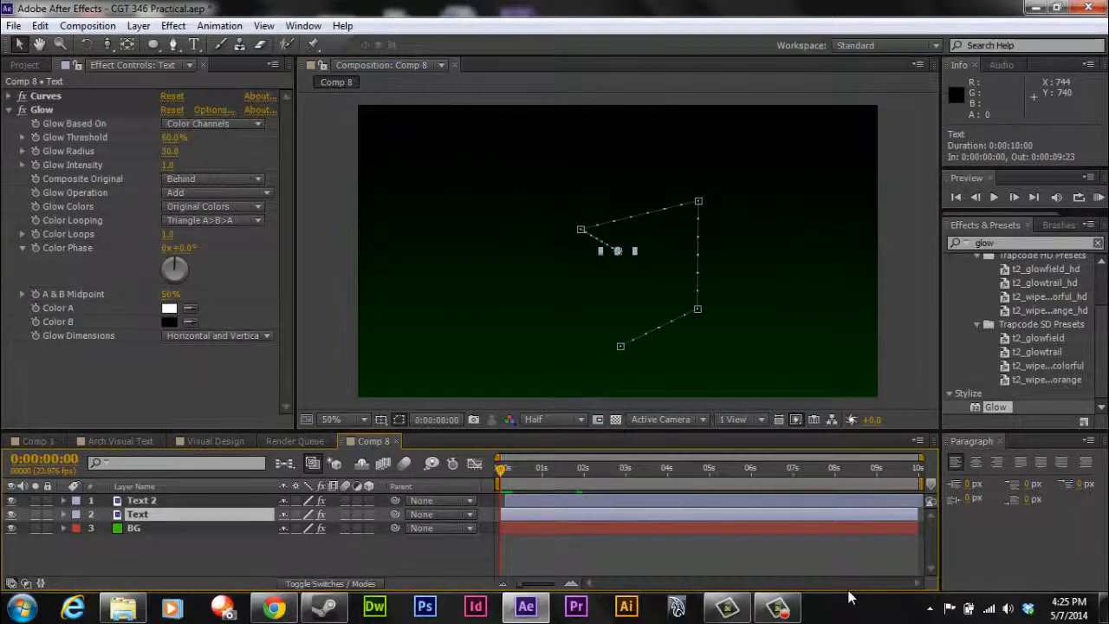
{"action": "key", "text": "ctrl+shift+Up"}
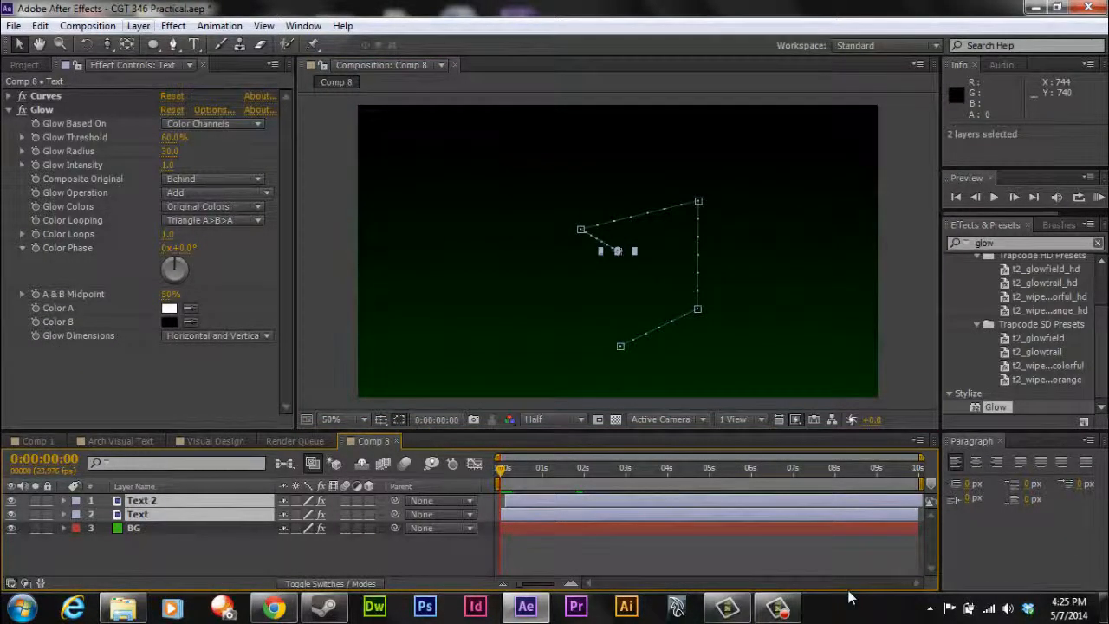
{"action": "left_click", "coordinate": [139, 26]}
{"action": "left_click", "coordinate": [218, 612]}
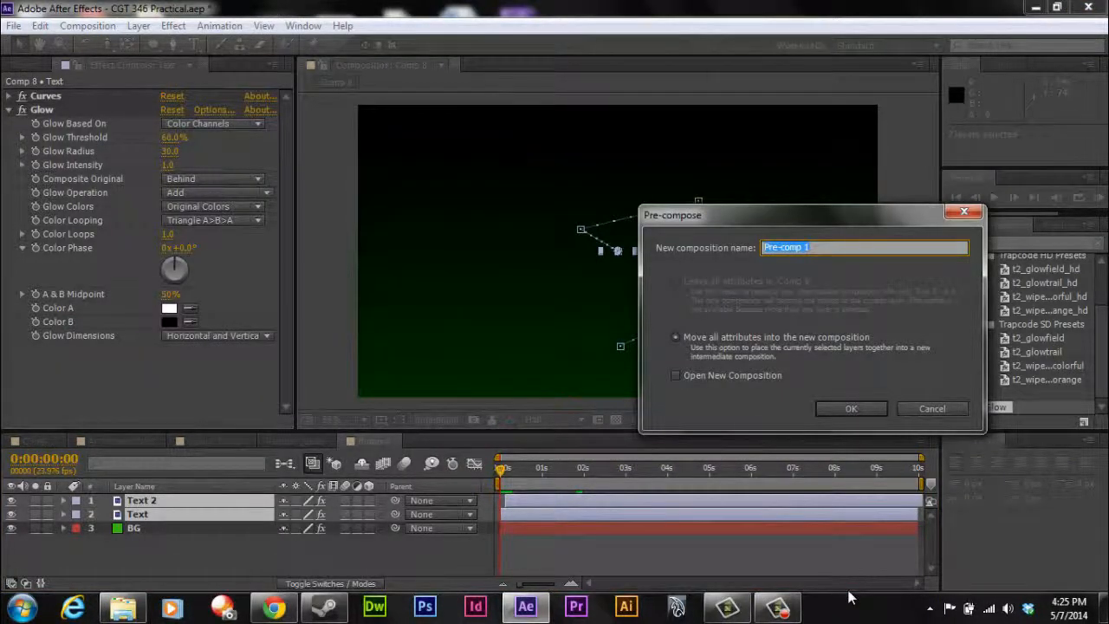
{"action": "type", "text": "TEXT"}
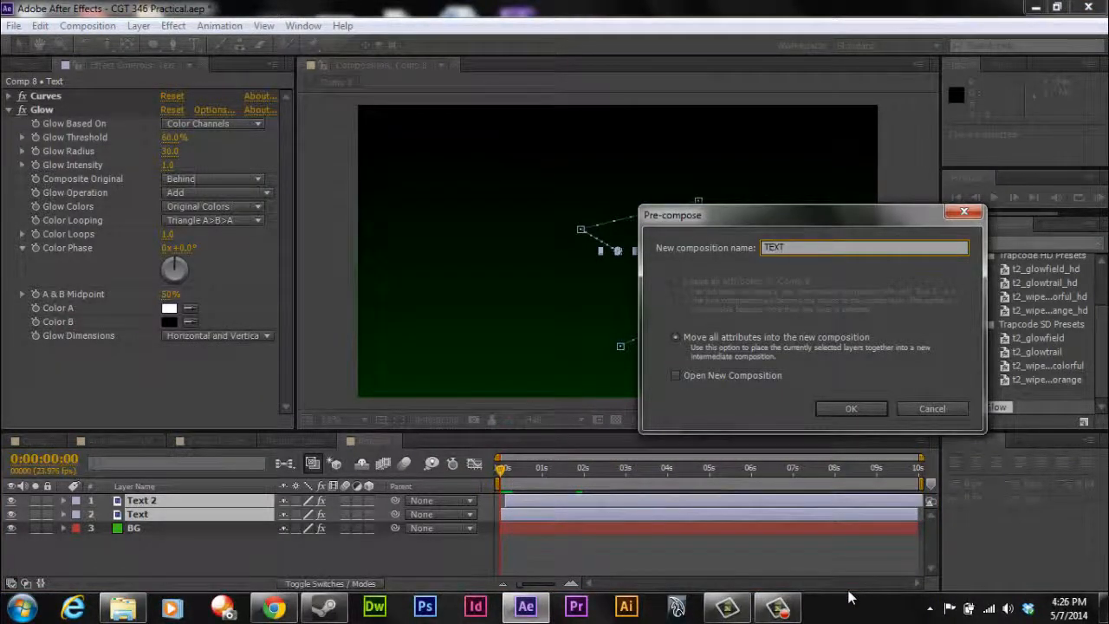
{"action": "type", "text": " FFFEct"}
{"action": "key", "text": "Return"}
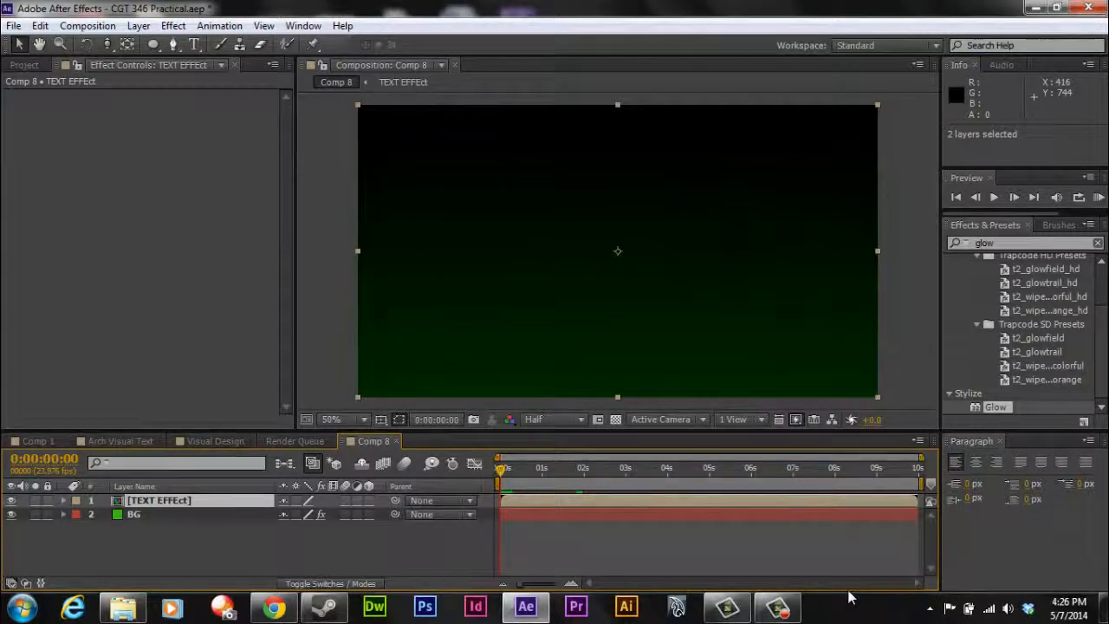
- Preview the pre-composed text, search the effects for blur and apply Gaussian Blur to the TEXT EFFEct layer
{"action": "key", "text": "space"}
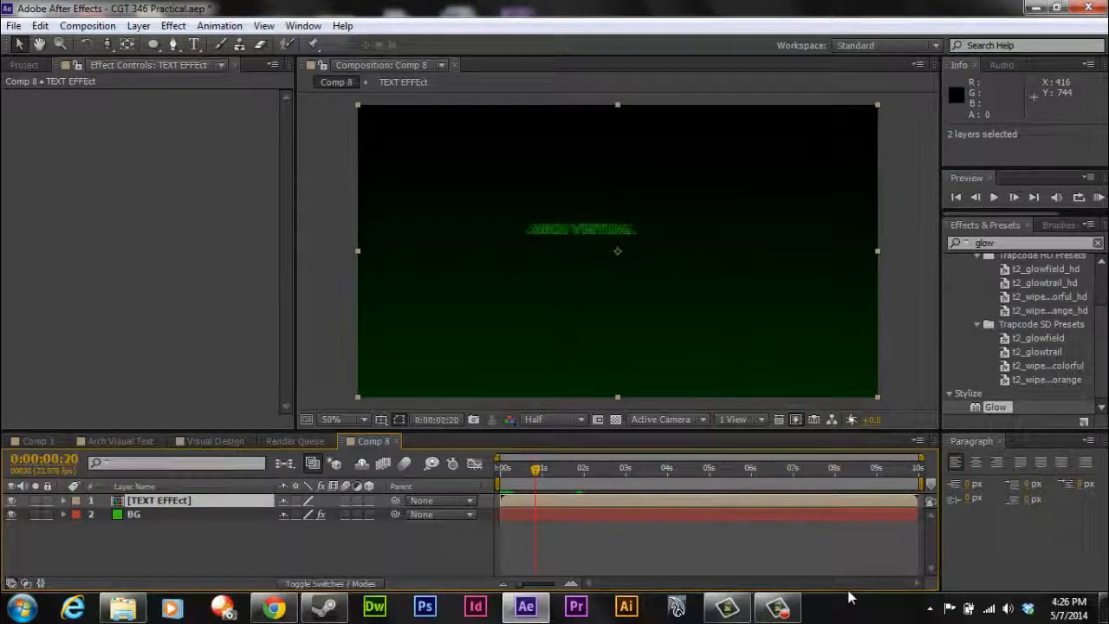
{"action": "left_click", "coordinate": [1005, 242]}
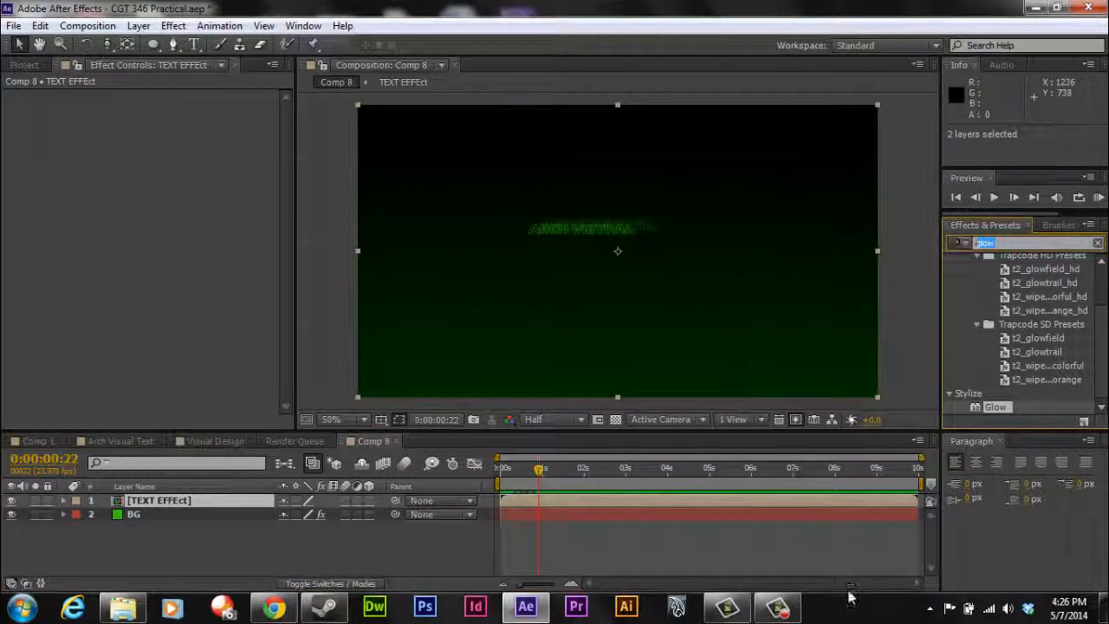
{"action": "type", "text": "blur"}
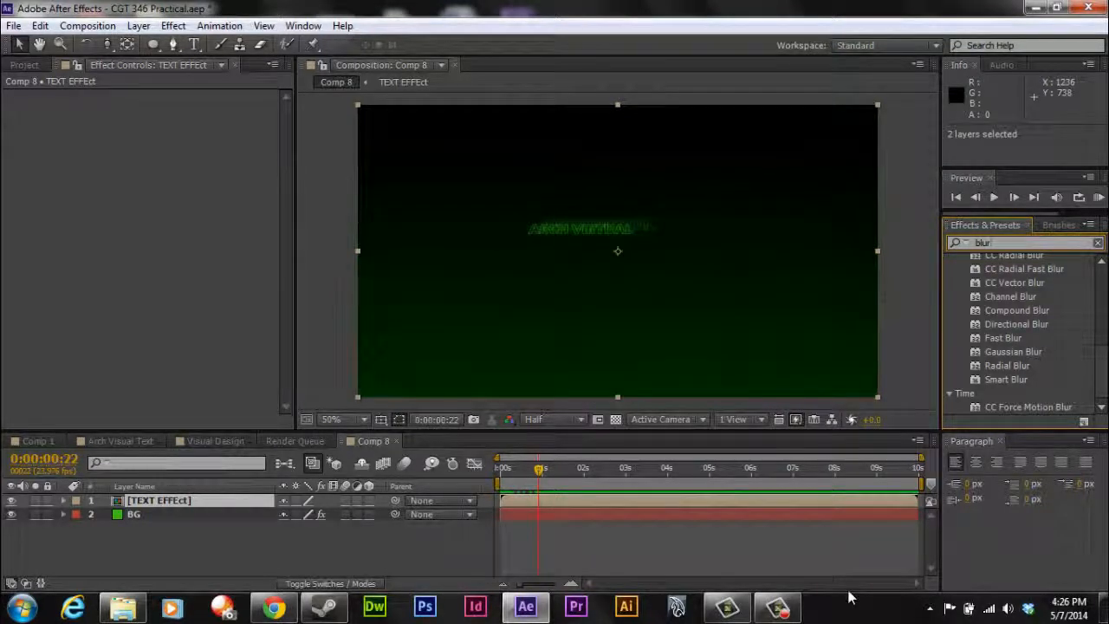
{"action": "double_click", "coordinate": [1012, 351]}
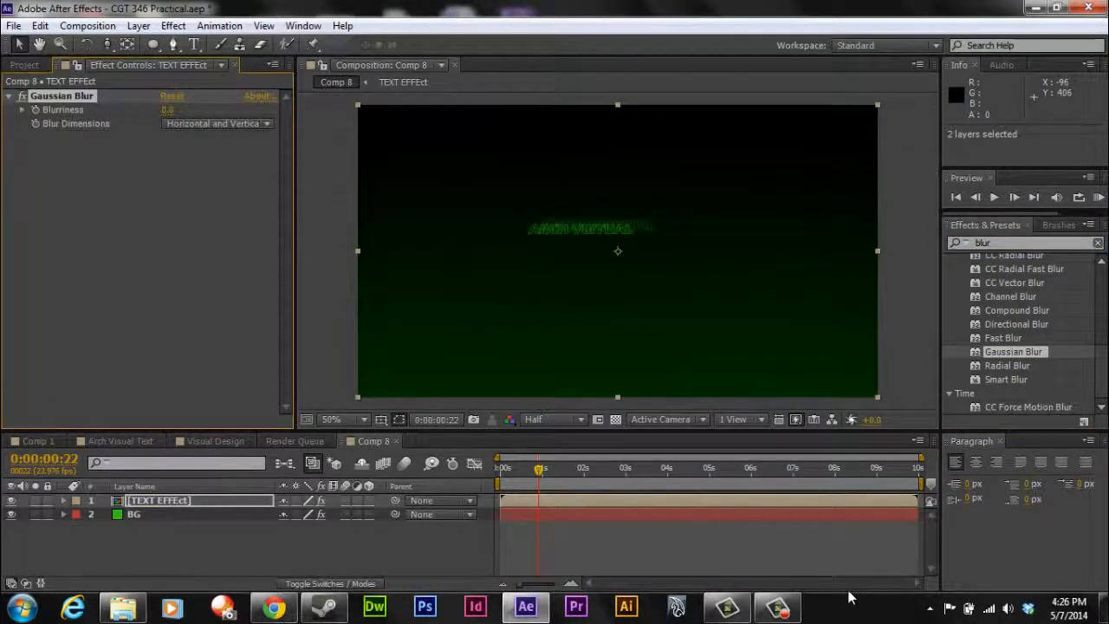
- Set the Gaussian Blur's Blurriness to 10 on the first frame and enable its keyframing
{"action": "left_click_drag", "start_coordinate": [538, 468], "coordinate": [572, 469]}
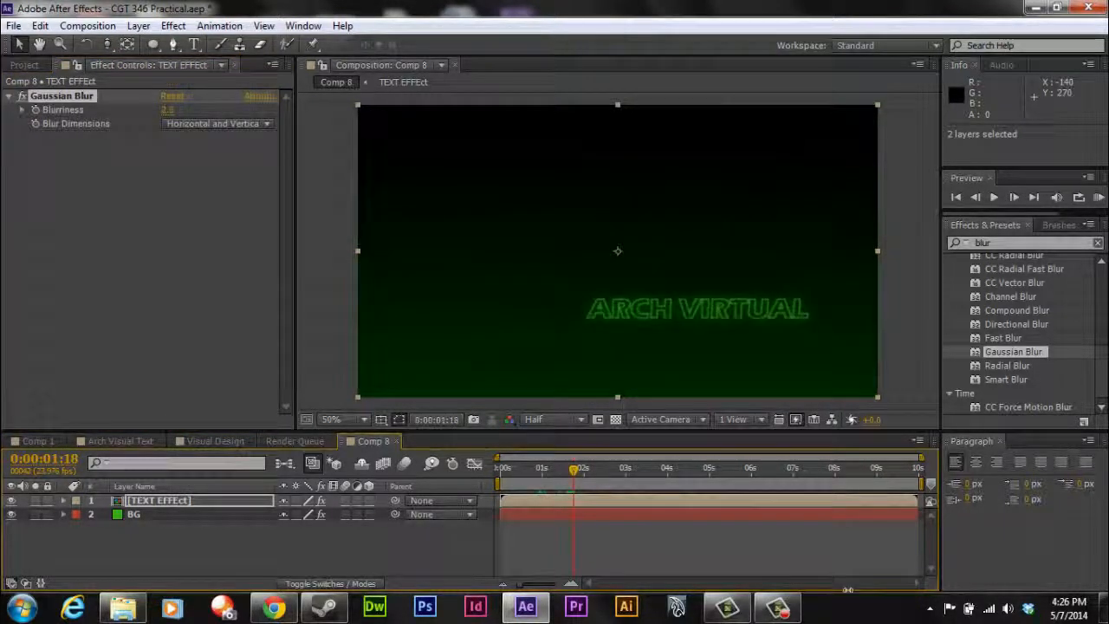
{"action": "left_click_drag", "start_coordinate": [169, 110], "coordinate": [170, 110]}
{"action": "left_click_drag", "start_coordinate": [572, 468], "coordinate": [500, 469]}
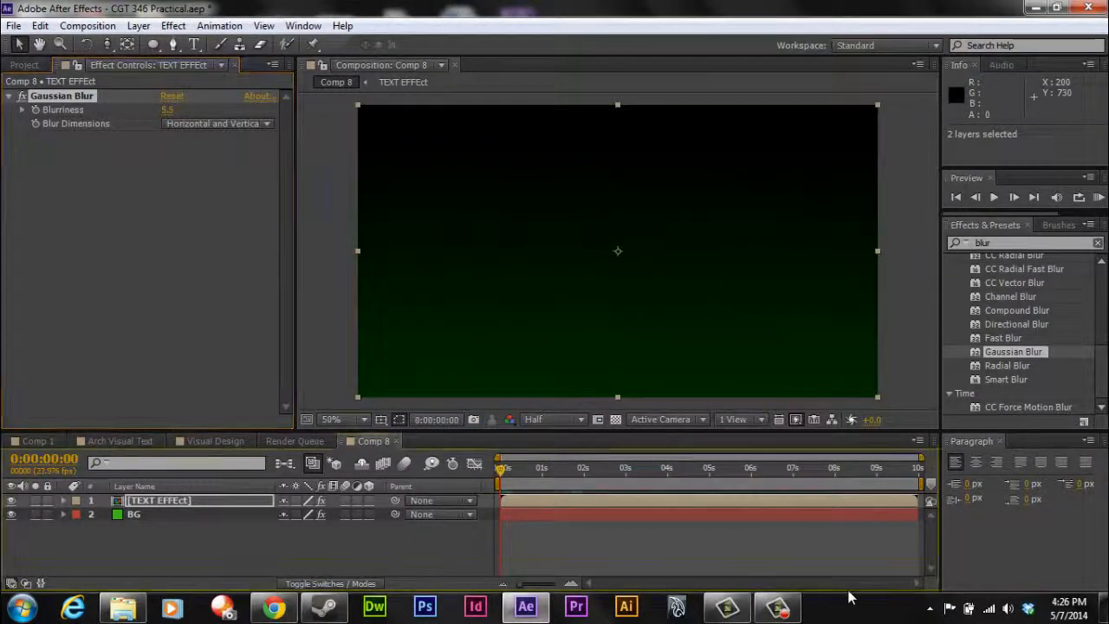
{"action": "left_click", "coordinate": [169, 110]}
{"action": "type", "text": "10"}
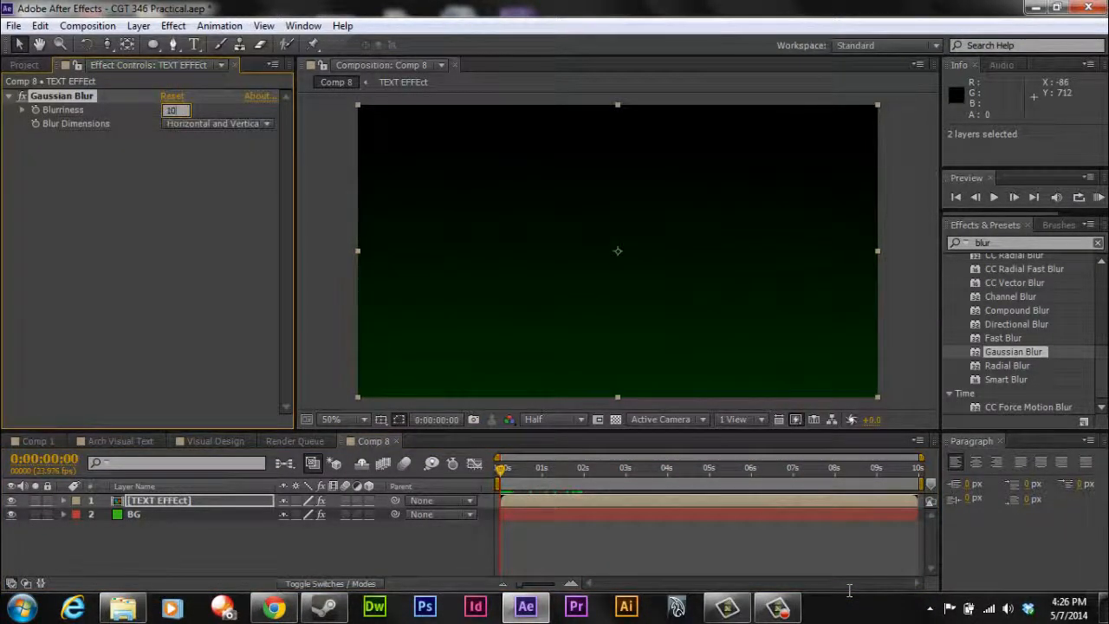
{"action": "key", "text": "Return"}
{"action": "left_click", "coordinate": [36, 110]}
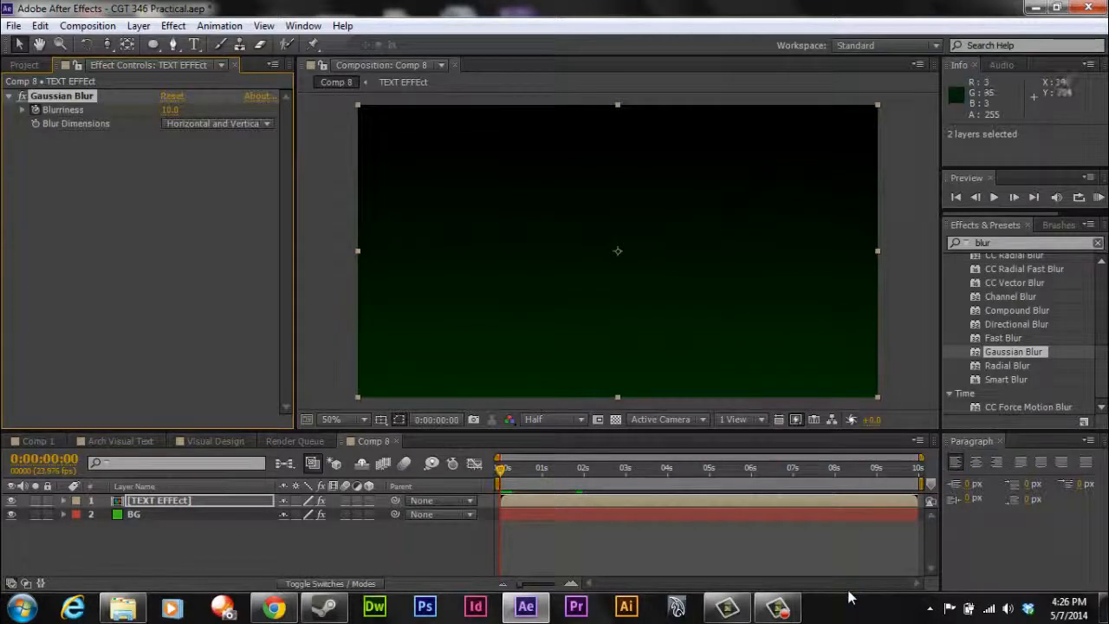
- Keyframe the Blurriness at 6 at 0:00:01:00 and at 0 at 0:00:02:00, and reveal the layer's keyframed properties
{"action": "left_click_drag", "start_coordinate": [500, 468], "coordinate": [543, 469]}
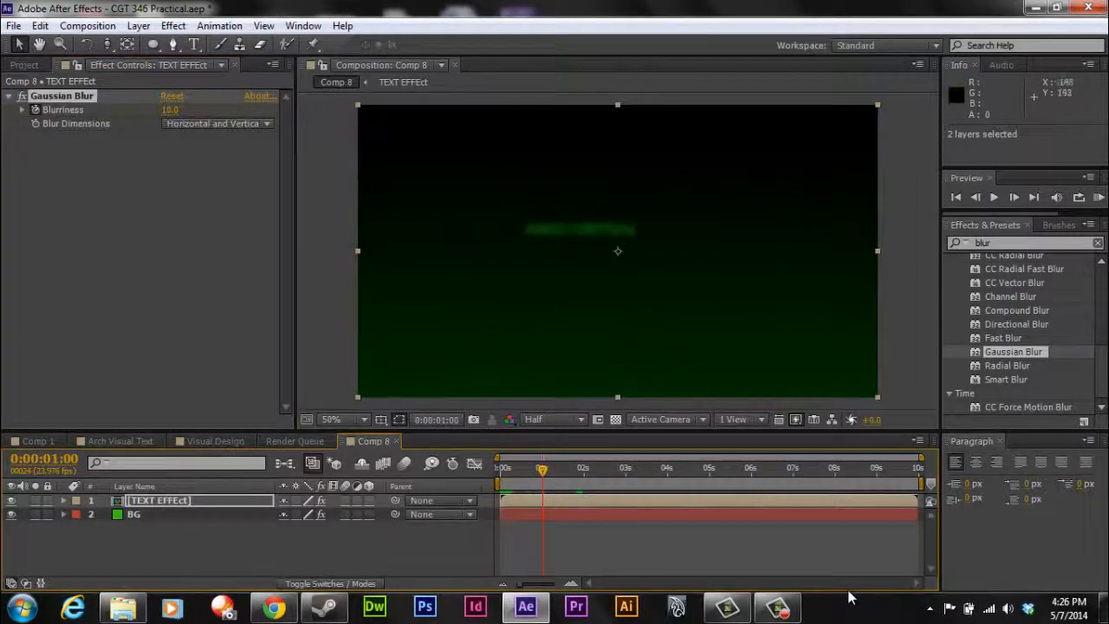
{"action": "left_click", "coordinate": [170, 110]}
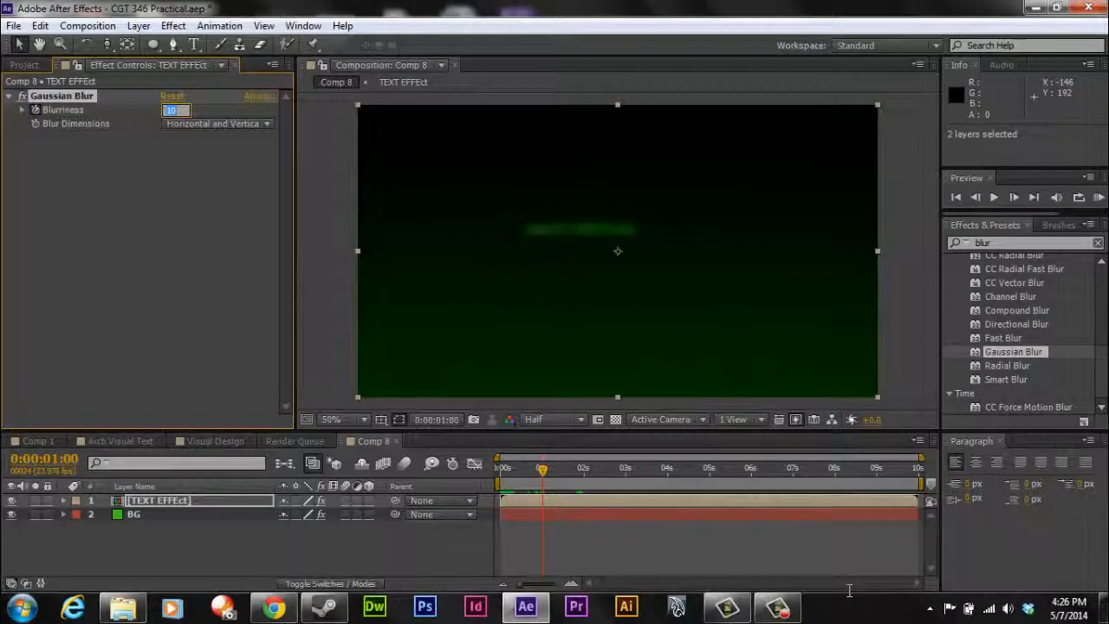
{"action": "type", "text": "6"}
{"action": "key", "text": "Return"}
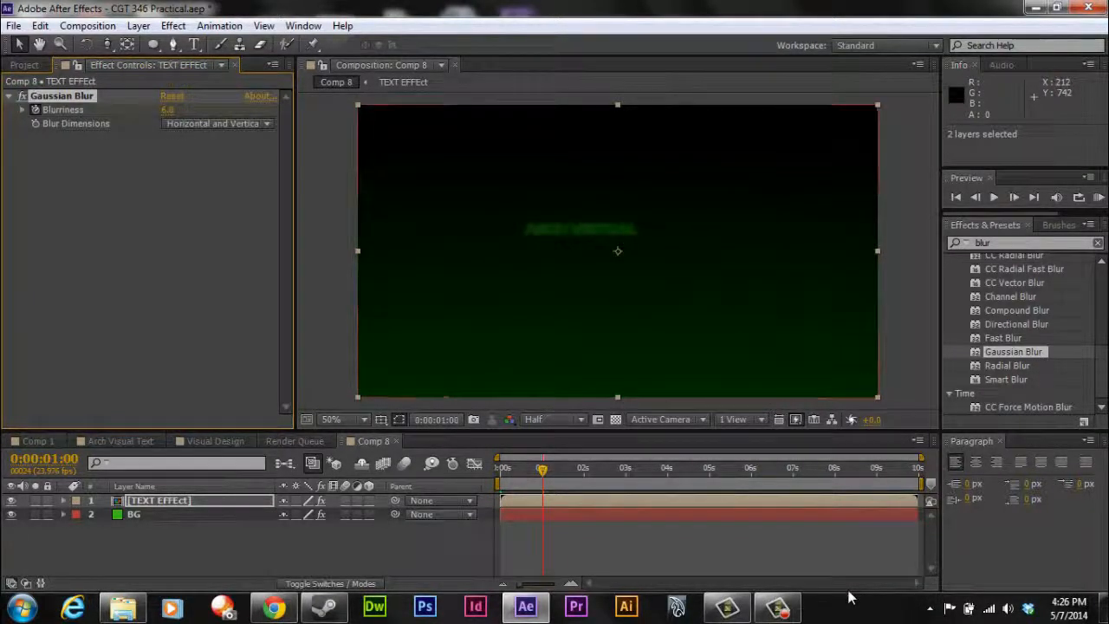
{"action": "key", "text": "space"}
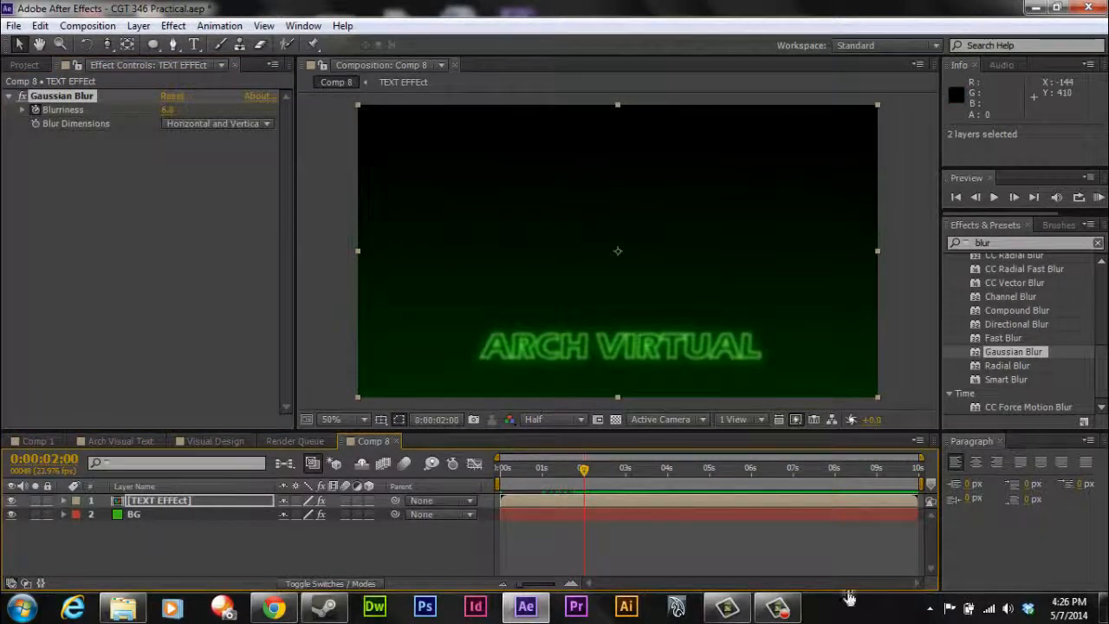
{"action": "key", "text": "y"}
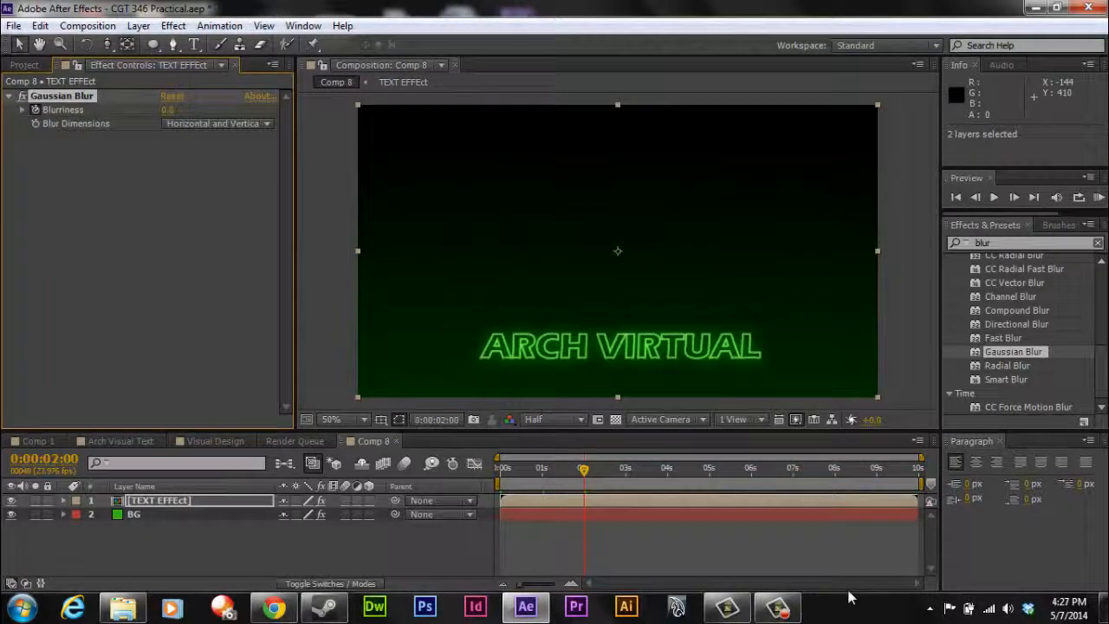
{"action": "key", "text": "Return"}
{"action": "key", "text": "u"}
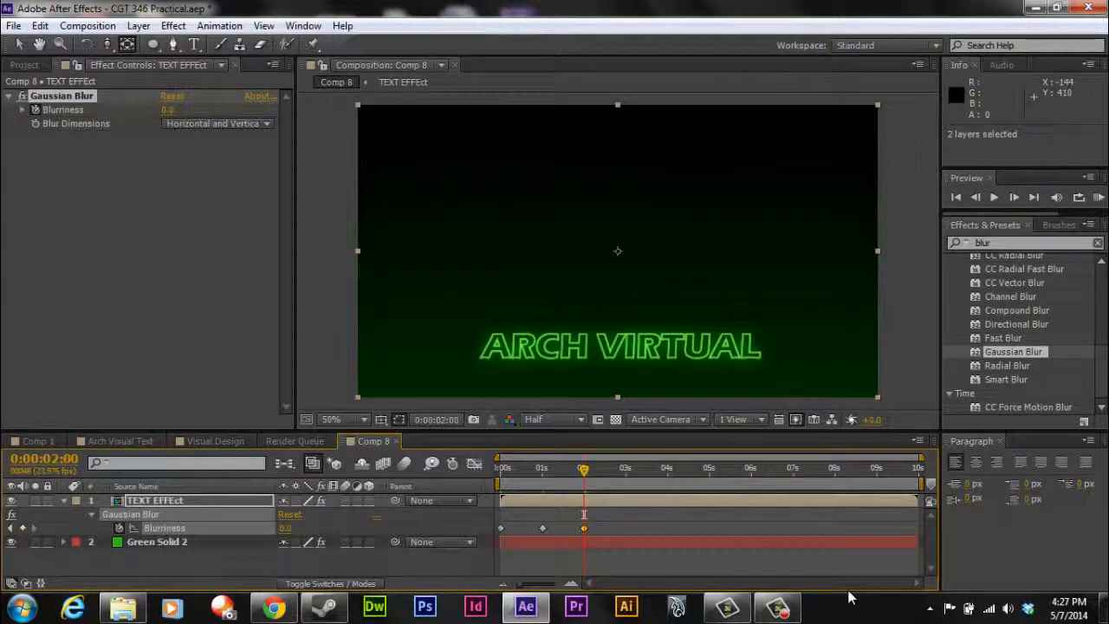
- Return to the keyframe at 0:00:01:00 and set its Blurriness to 3
{"action": "key", "text": "j"}
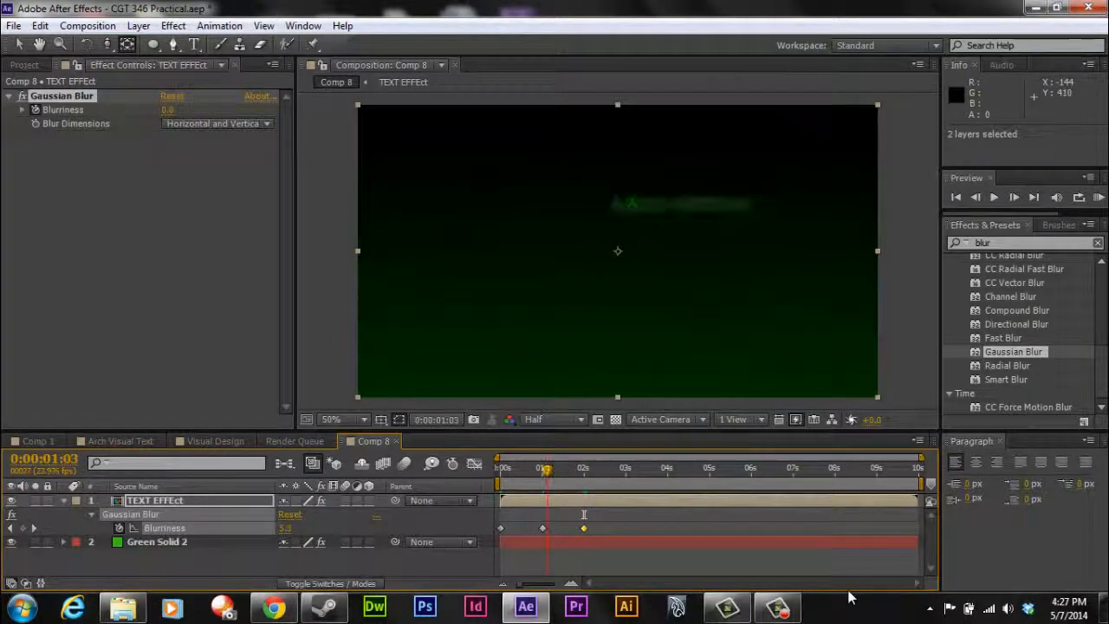
{"action": "key", "text": "Page_Up"}
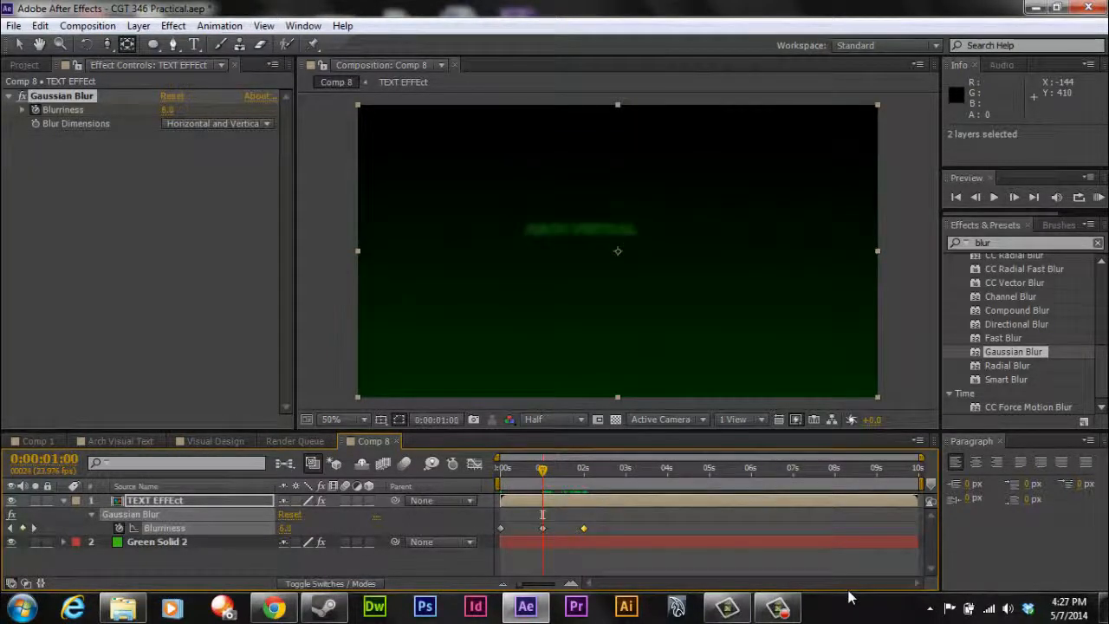
{"action": "left_click", "coordinate": [285, 527]}
{"action": "type", "text": "3"}
{"action": "key", "text": "Return"}
- Add a Blurriness keyframe of 2 at 0:00:01:12 and preview the blurred text animation
{"action": "key", "text": "space"}
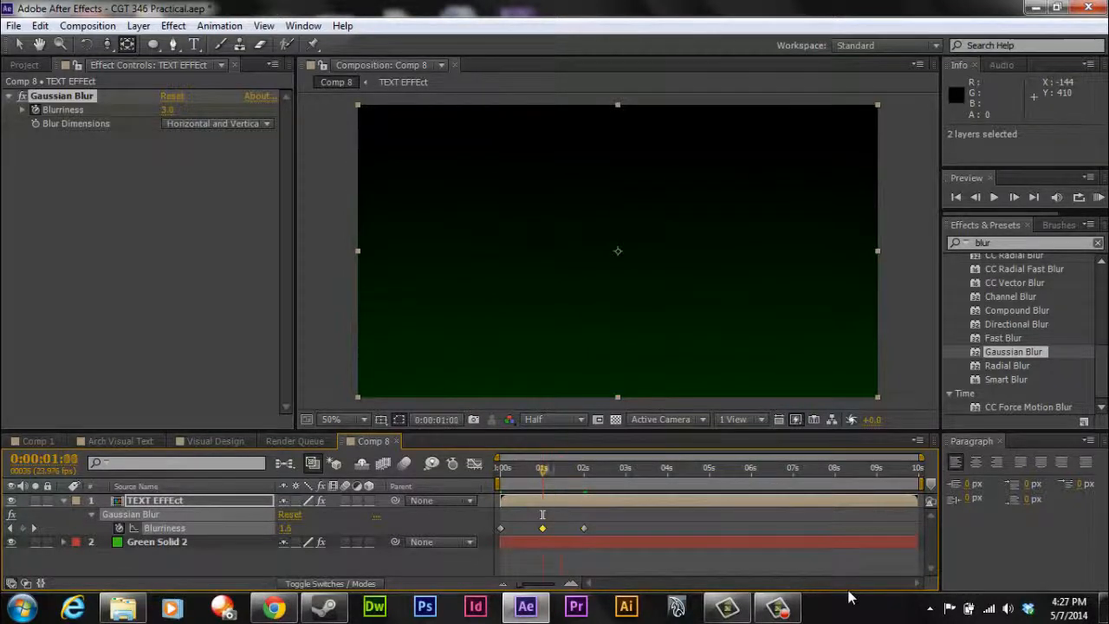
{"action": "key", "text": "space"}
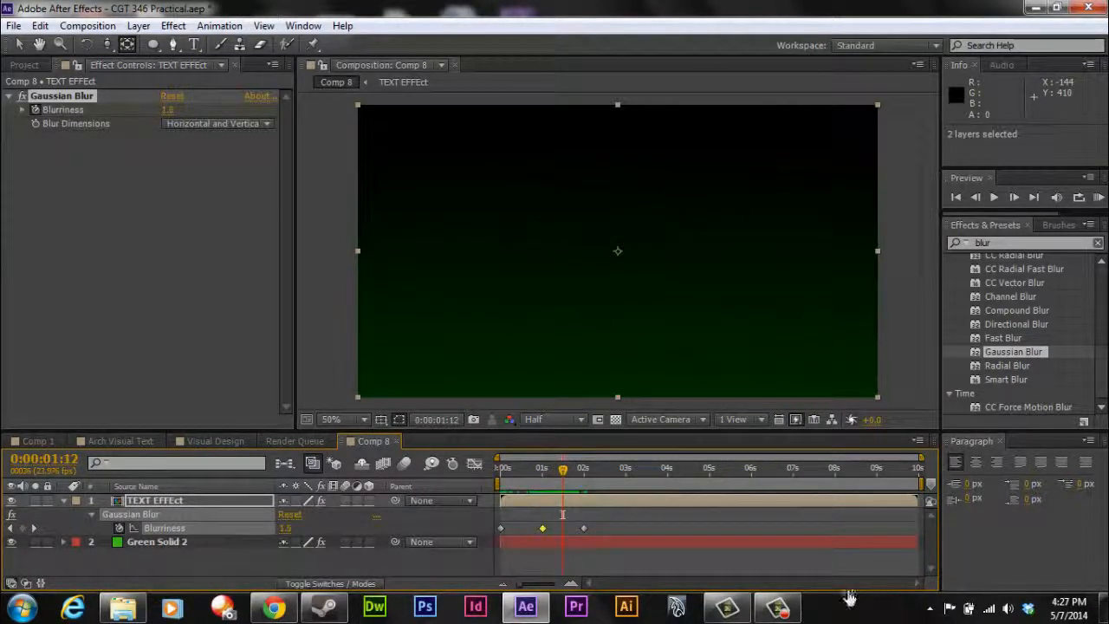
{"action": "key", "text": "Tab"}
{"action": "type", "text": "2"}
{"action": "key", "text": "Return"}
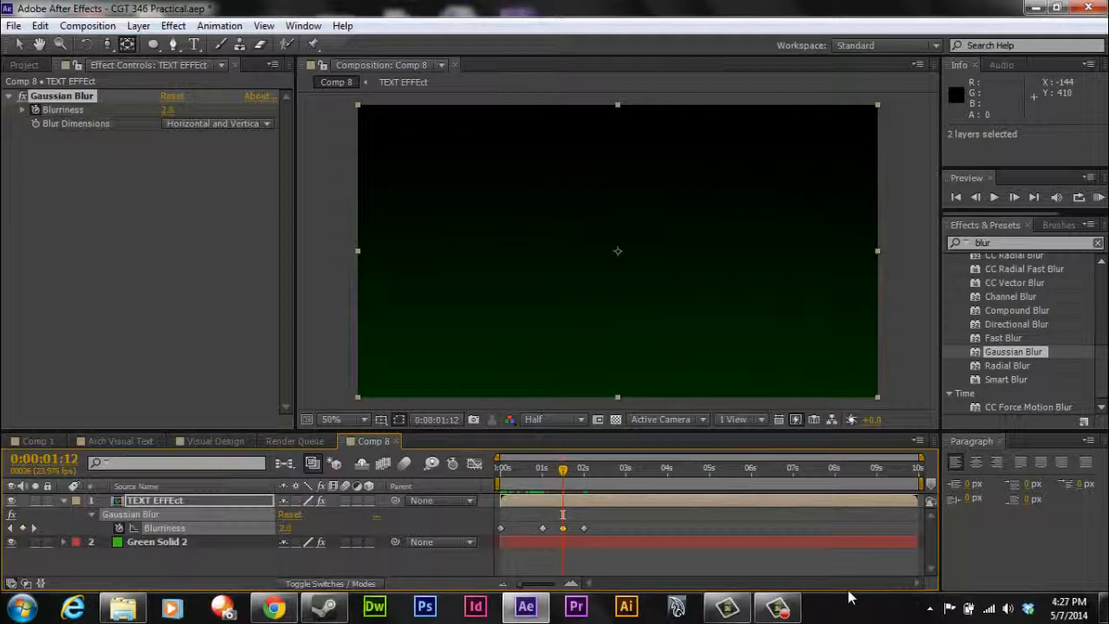
{"action": "key", "text": "space"}
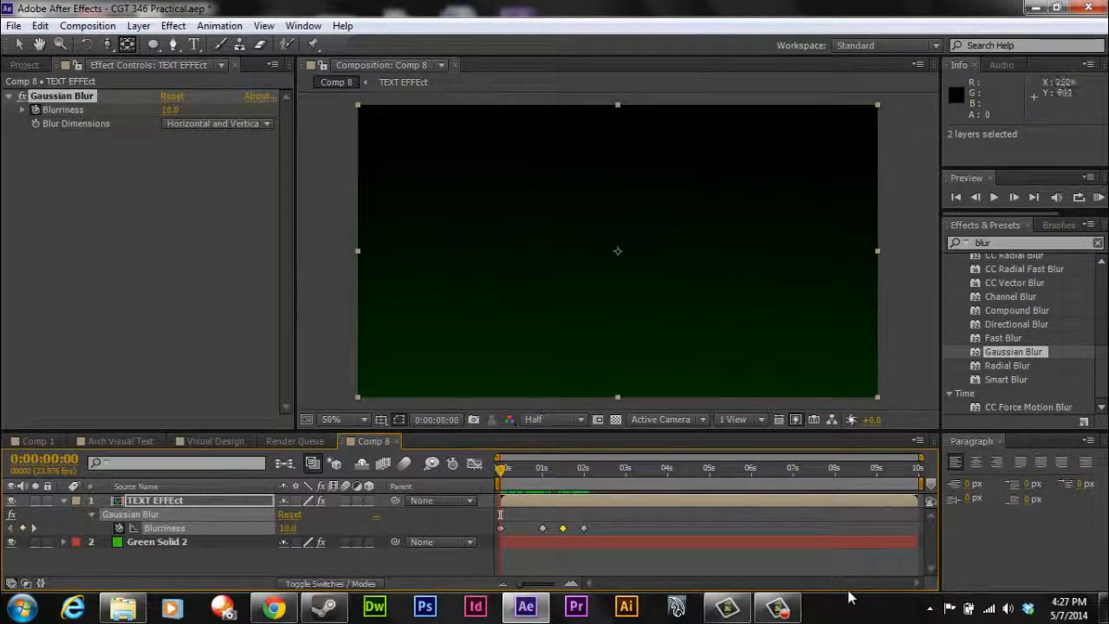
- Search the effects for "cc sc" and apply CC Scatterize to the TEXT EFFEct layer
{"action": "left_click", "coordinate": [1005, 244]}
{"action": "type", "text": "cc sc"}
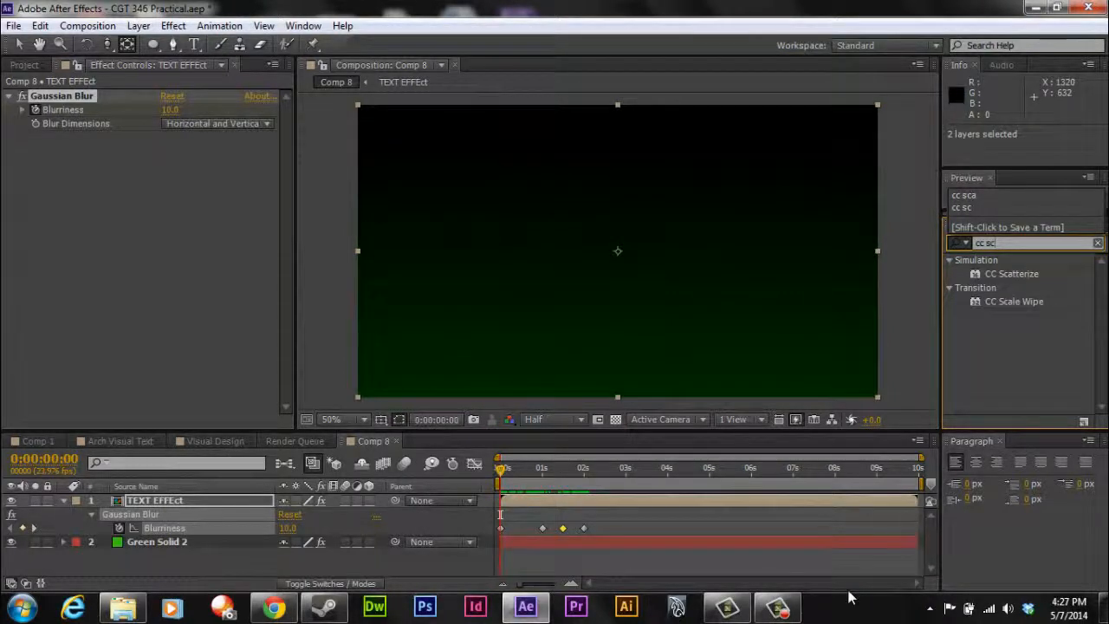
{"action": "double_click", "coordinate": [1012, 274]}
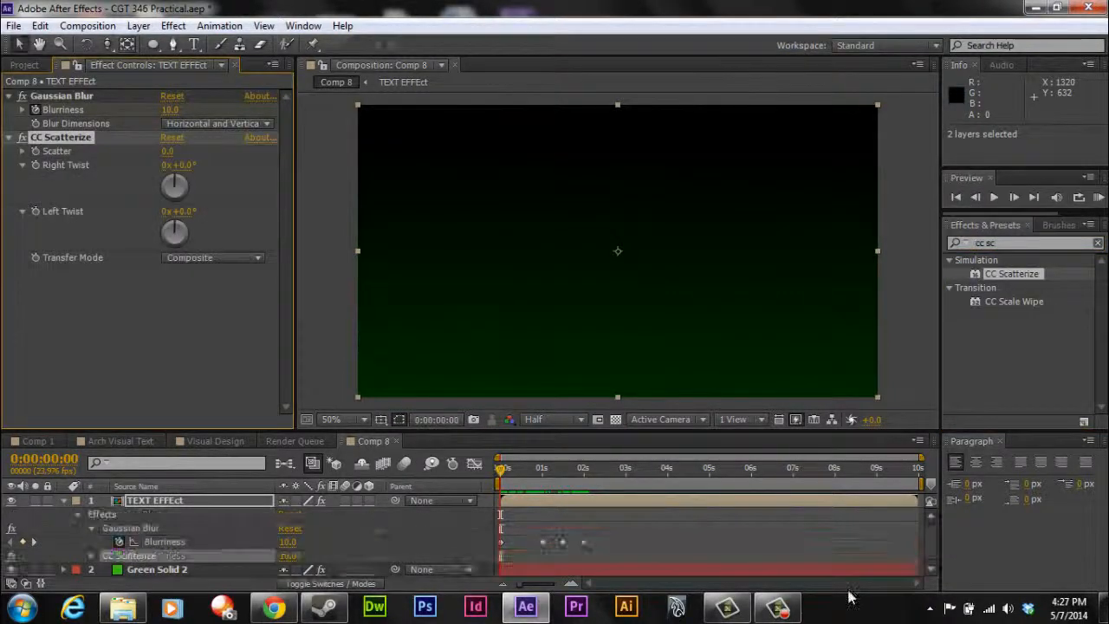
- Try CC Scatterize at 0:00:02:15 with a Scatter of 41 and several turns of Right Twist, and reset the effect
{"action": "key", "text": "space"}
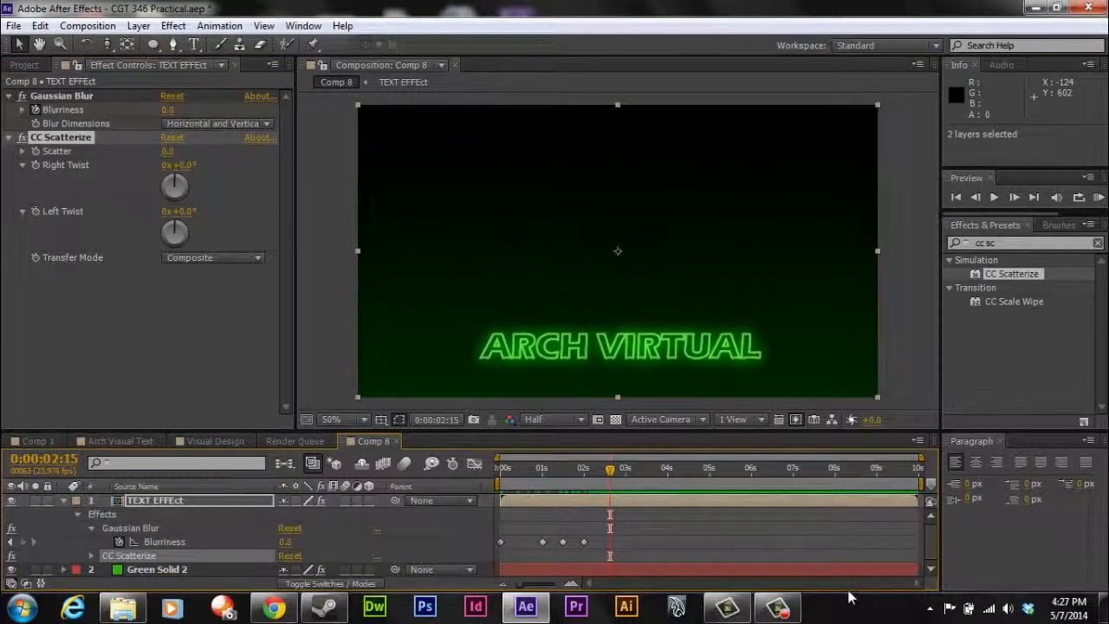
{"action": "mouse_move", "coordinate": [167, 151]}
{"action": "left_mouse_down"}
{"action": "mouse_move", "coordinate": [254, 151]}
{"action": "mouse_move", "coordinate": [202, 151]}
{"action": "mouse_move", "coordinate": [194, 164]}
{"action": "mouse_move", "coordinate": [226, 165]}
{"action": "mouse_move", "coordinate": [211, 164]}
{"action": "left_mouse_up"}
{"action": "left_click_drag", "start_coordinate": [848, 590], "coordinate": [849, 591]}
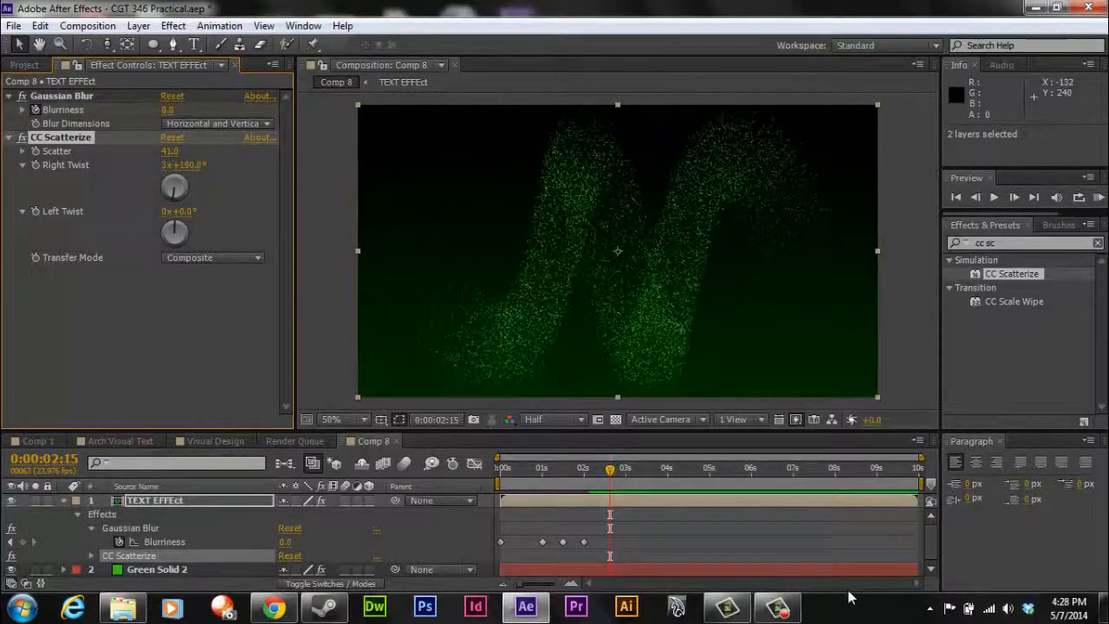
{"action": "left_click", "coordinate": [171, 138]}
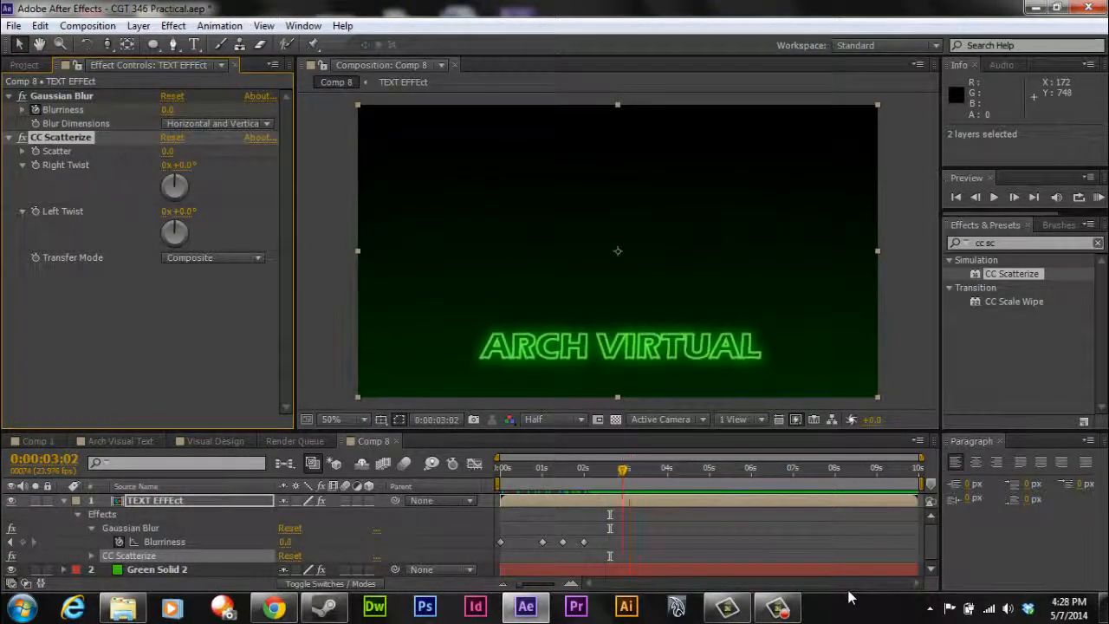
- Enable keyframing for CC Scatterize's Scatter, Right Twist and Left Twist at 0:00:02:00, keeping all three at 0
{"action": "left_click", "coordinate": [583, 469]}
{"action": "left_click", "coordinate": [615, 469]}
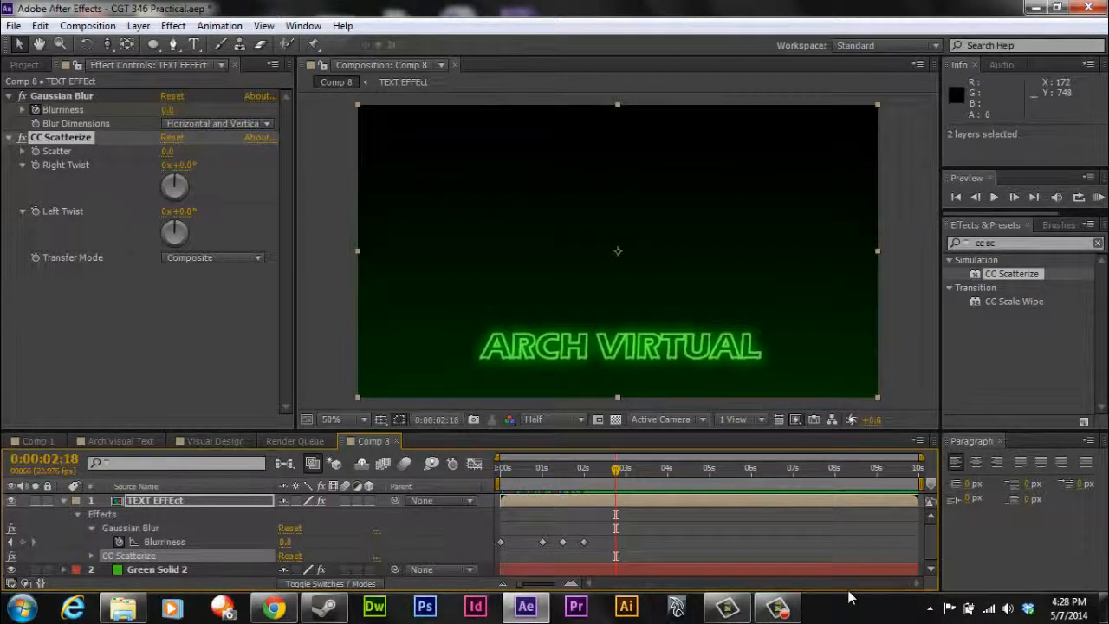
{"action": "key", "text": "Home"}
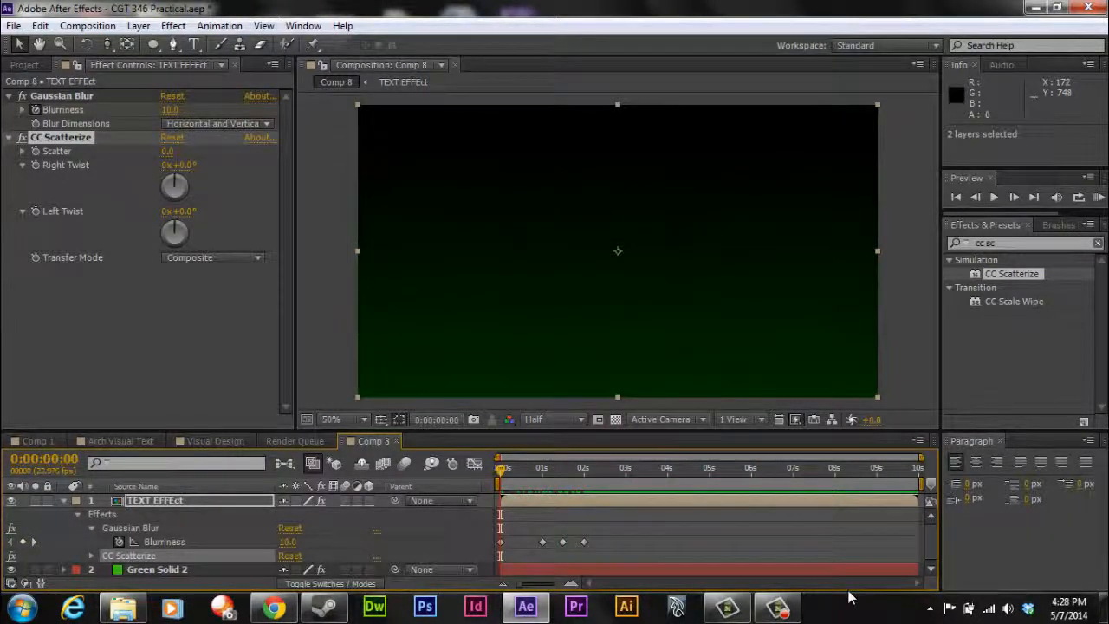
{"action": "key", "text": "k"}
{"action": "key", "text": "k"}
{"action": "key", "text": "k"}
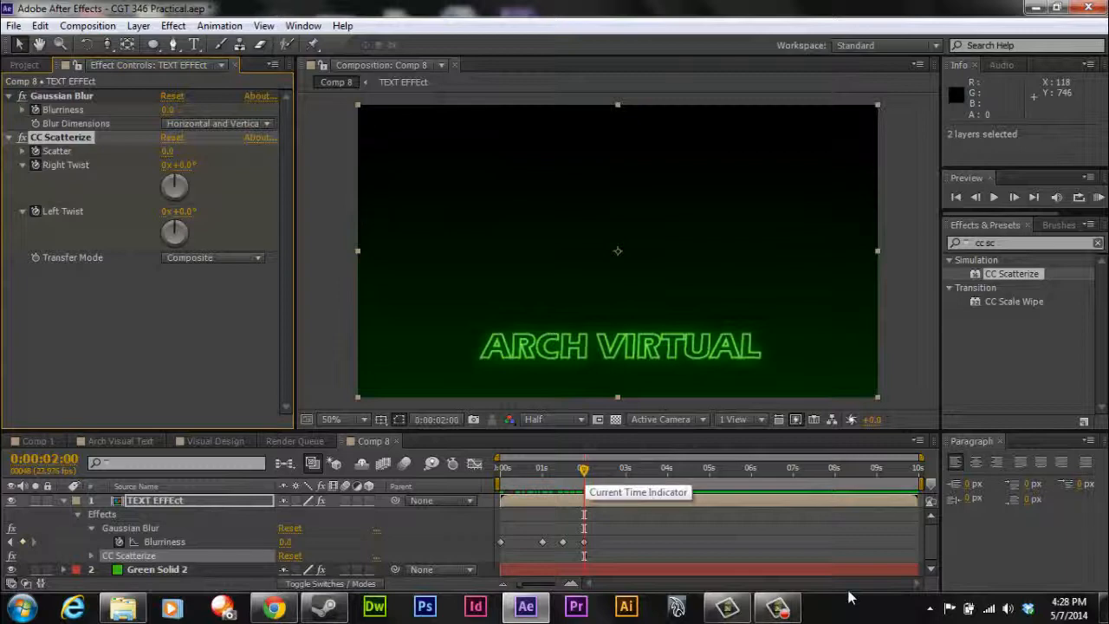
- Move the starting CC Scatterize keyframes for Scatter, Right Twist and Left Twist on the TEXT EFFEct layer to 0:00:03:00
{"action": "key", "text": "space"}
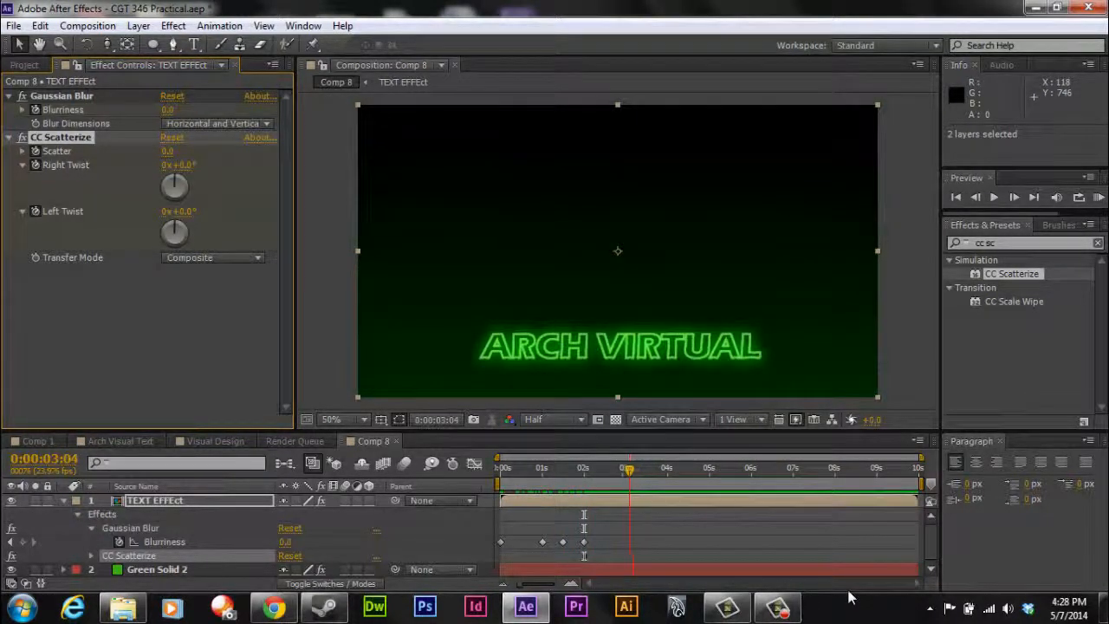
{"action": "key", "text": "Page_Up"}
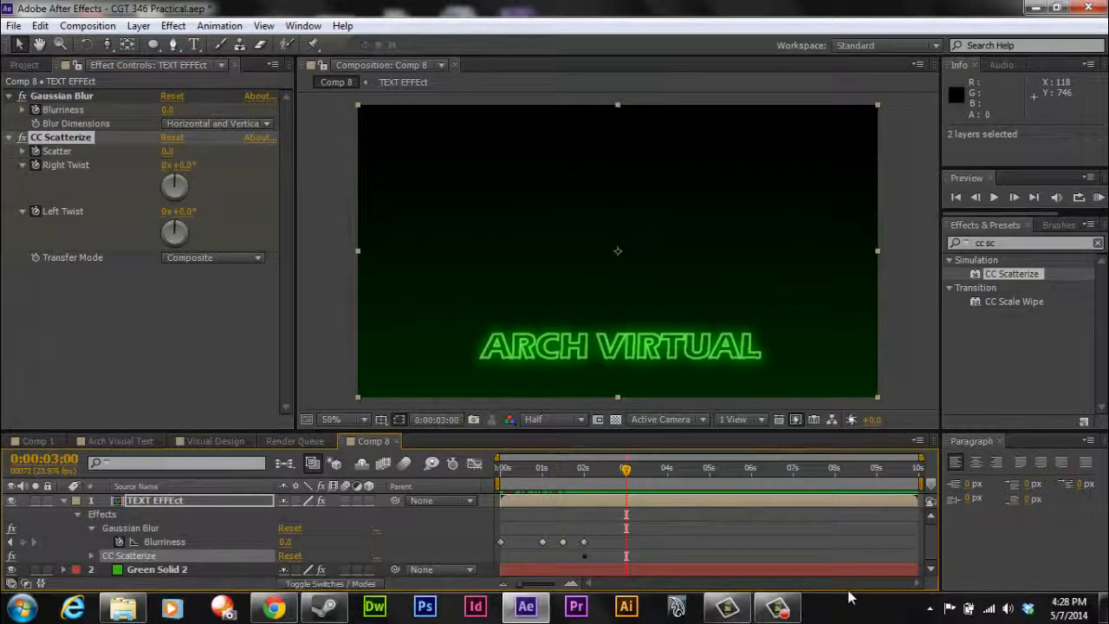
{"action": "key", "text": "ctrl+Up"}
{"action": "key", "text": "e"}
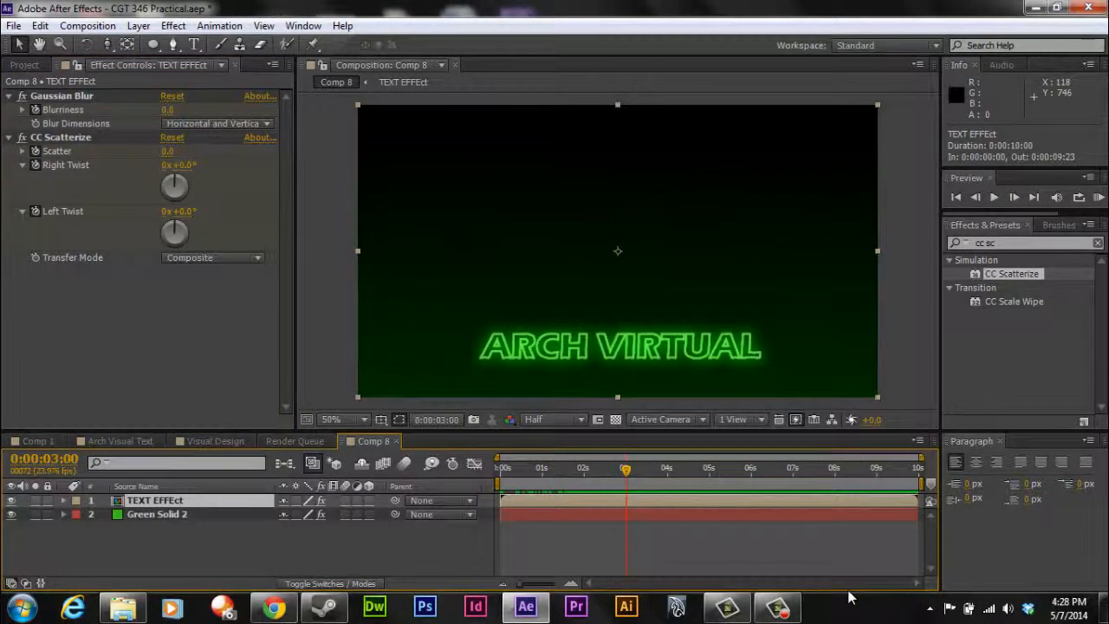
{"action": "key", "text": "u"}
{"action": "left_click_drag", "start_coordinate": [595, 519], "coordinate": [576, 559]}
{"action": "left_click_drag", "start_coordinate": [583, 556], "coordinate": [626, 555]}
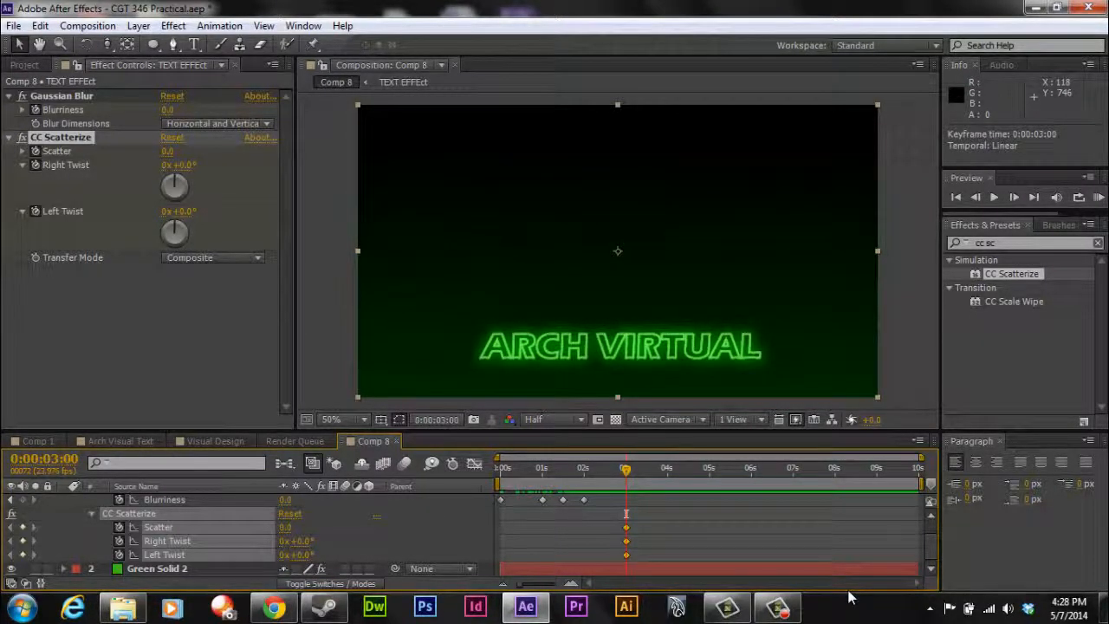
- Set the CC Scatterize Scatter to 150 at 0:00:05:00
{"action": "left_click_drag", "start_coordinate": [625, 469], "coordinate": [709, 469]}
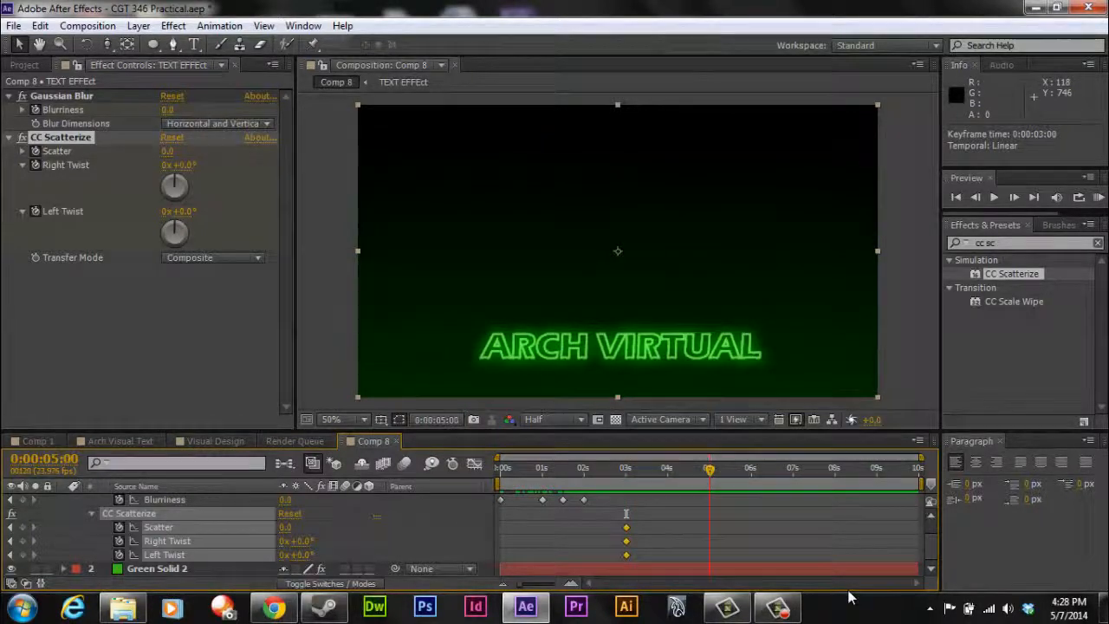
{"action": "left_click", "coordinate": [167, 152]}
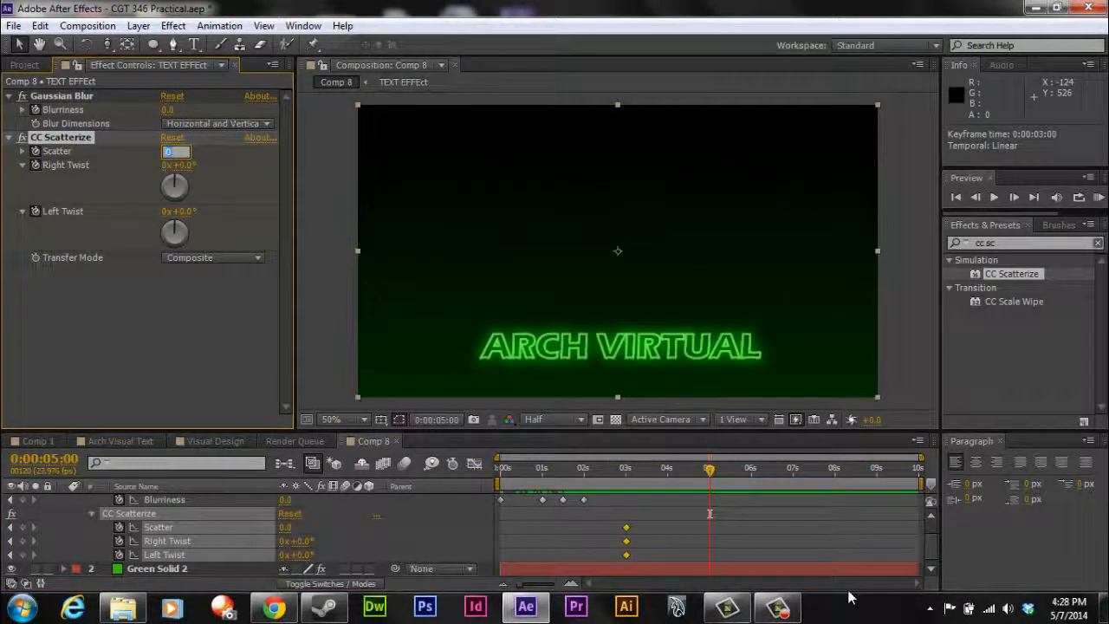
{"action": "type", "text": "150"}
{"action": "key", "text": "Return"}
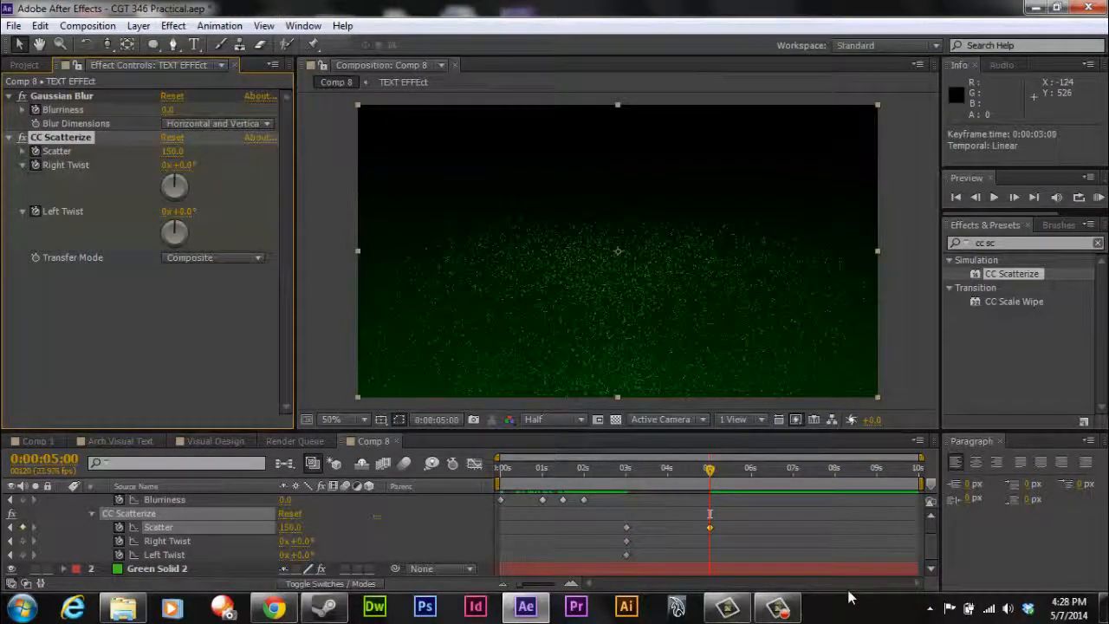
- At 0:00:05:00, set Right Twist to 2x+188° and add a Left Twist keyframe of 0
{"action": "left_click", "coordinate": [188, 164]}
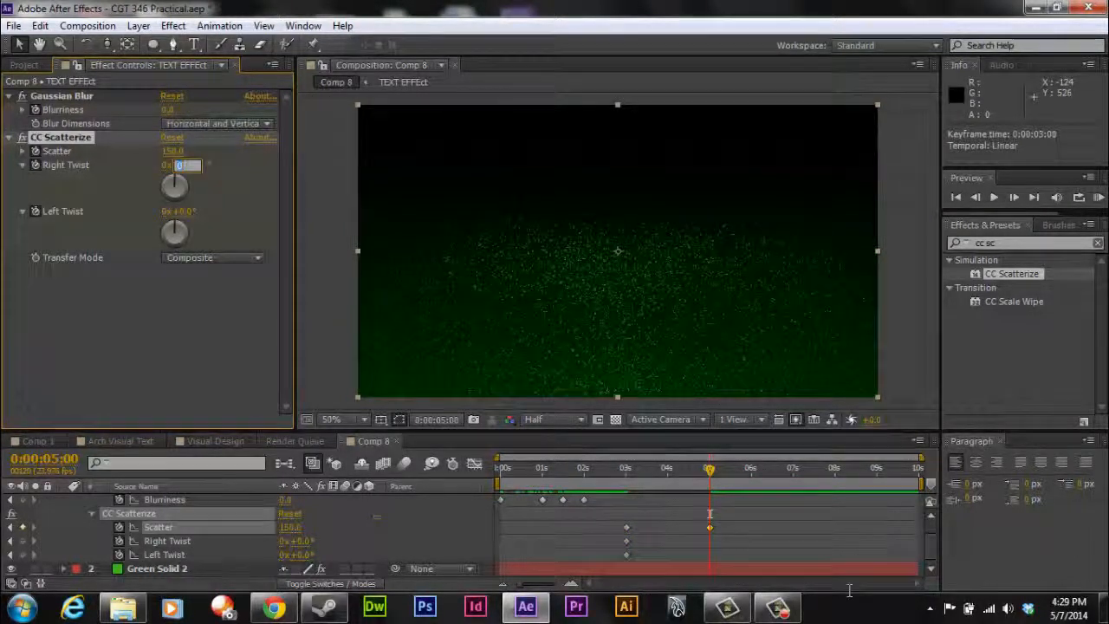
{"action": "type", "text": "188"}
{"action": "key", "text": "Return"}
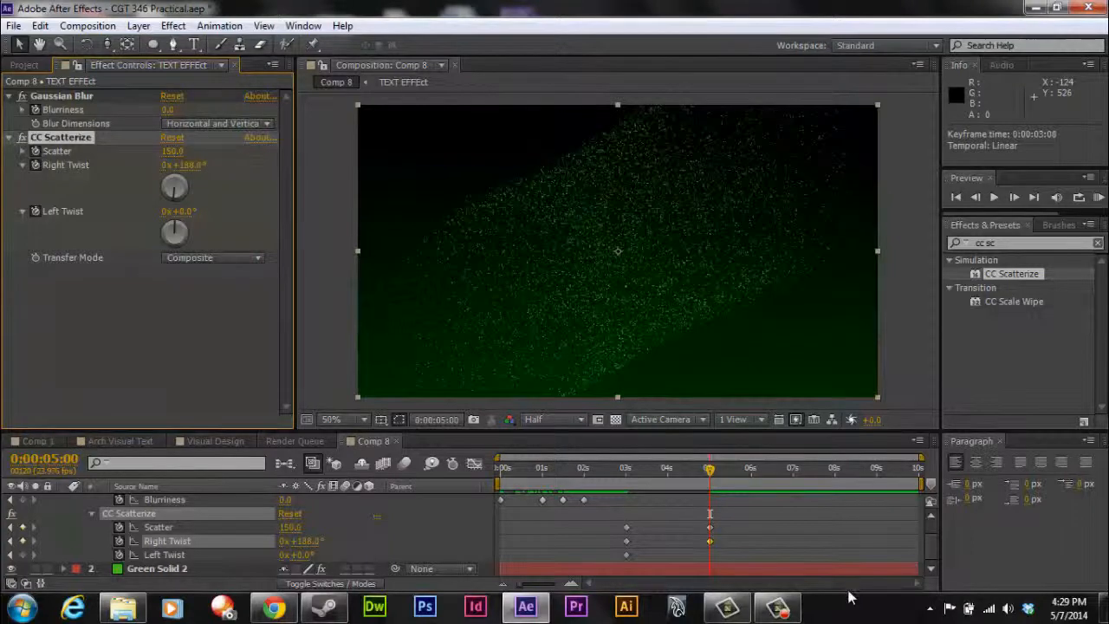
{"action": "left_click", "coordinate": [166, 164]}
{"action": "type", "text": "2"}
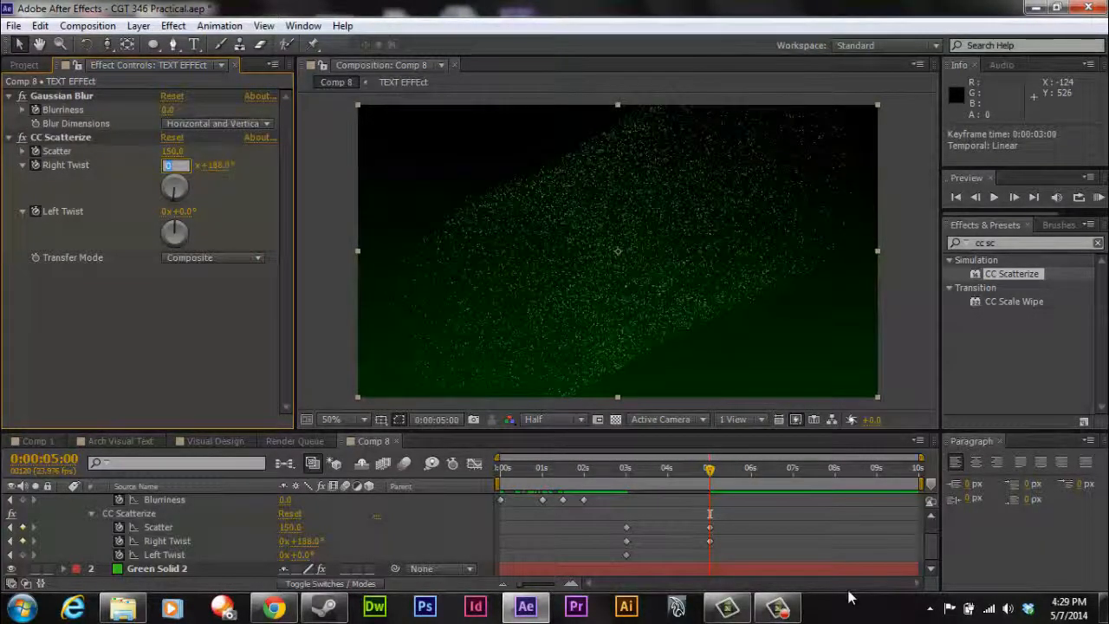
{"action": "key", "text": "Return"}
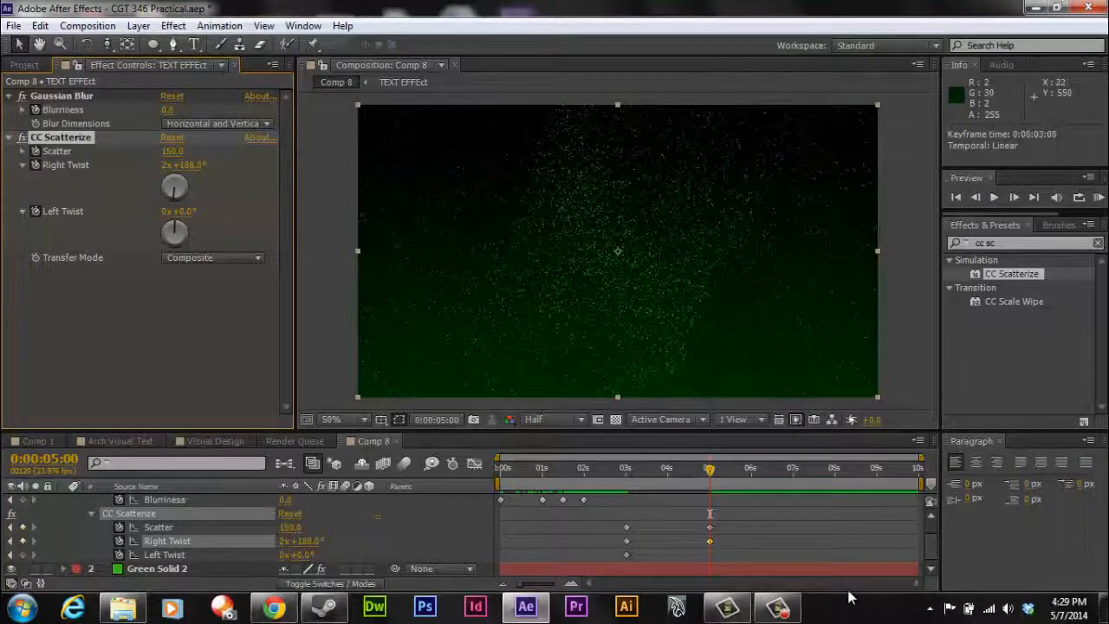
{"action": "left_click", "coordinate": [23, 555]}
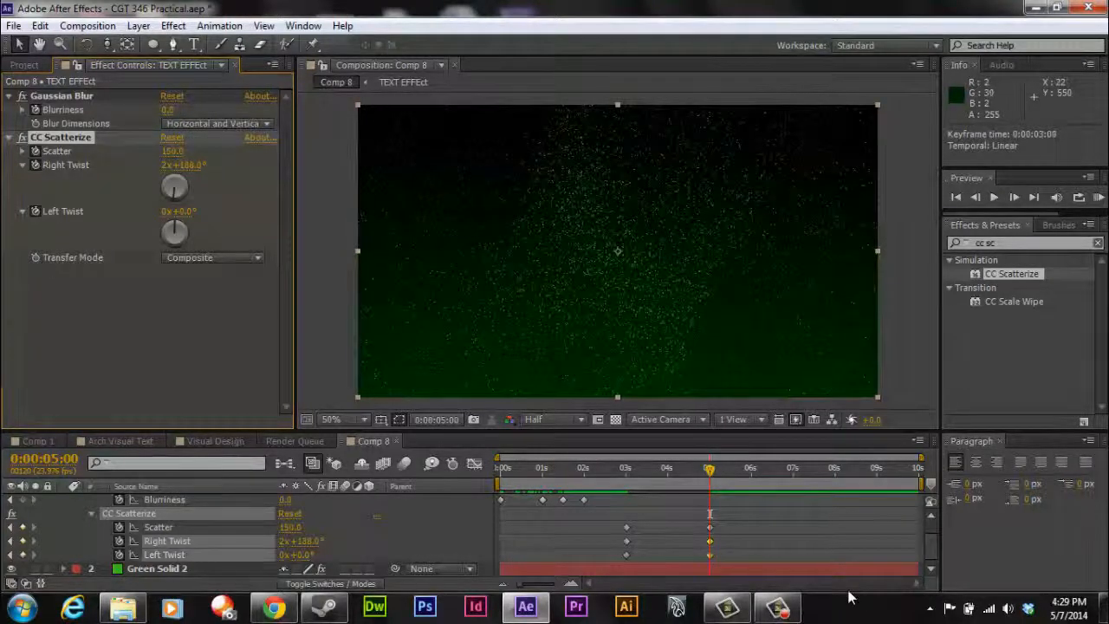
- Duplicate the TEXT EFFEct layer and shift the copy to start at 0:00:00:02
{"action": "left_click_drag", "start_coordinate": [710, 468], "coordinate": [669, 469]}
{"action": "scroll", "coordinate": [607, 530], "scroll_direction": "up", "scroll_amount": 1}
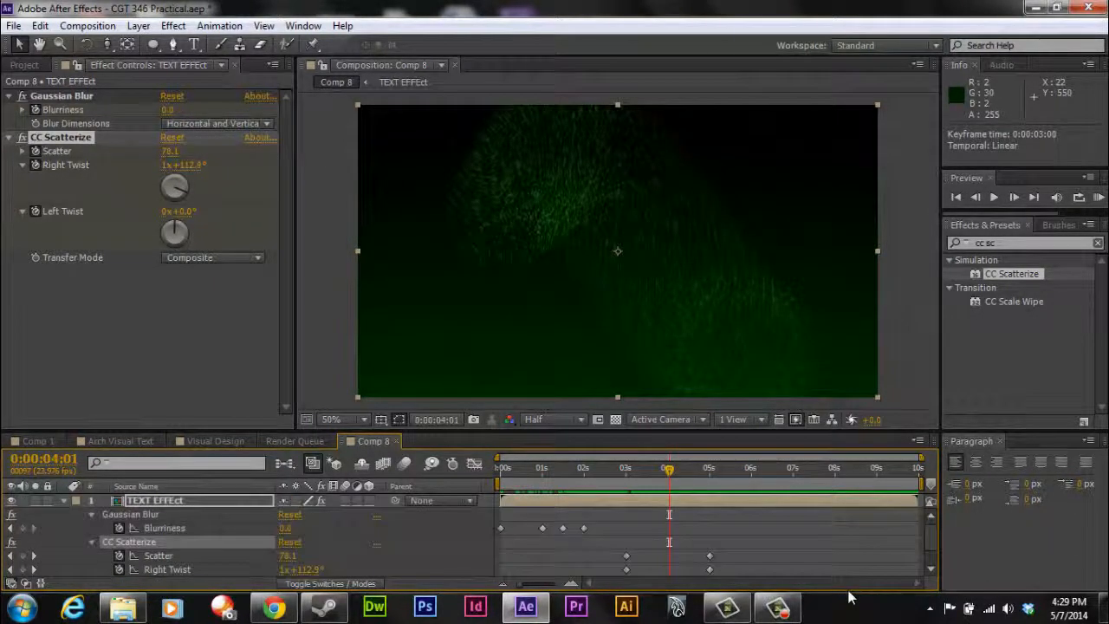
{"action": "left_click", "coordinate": [64, 501]}
{"action": "left_click", "coordinate": [155, 501]}
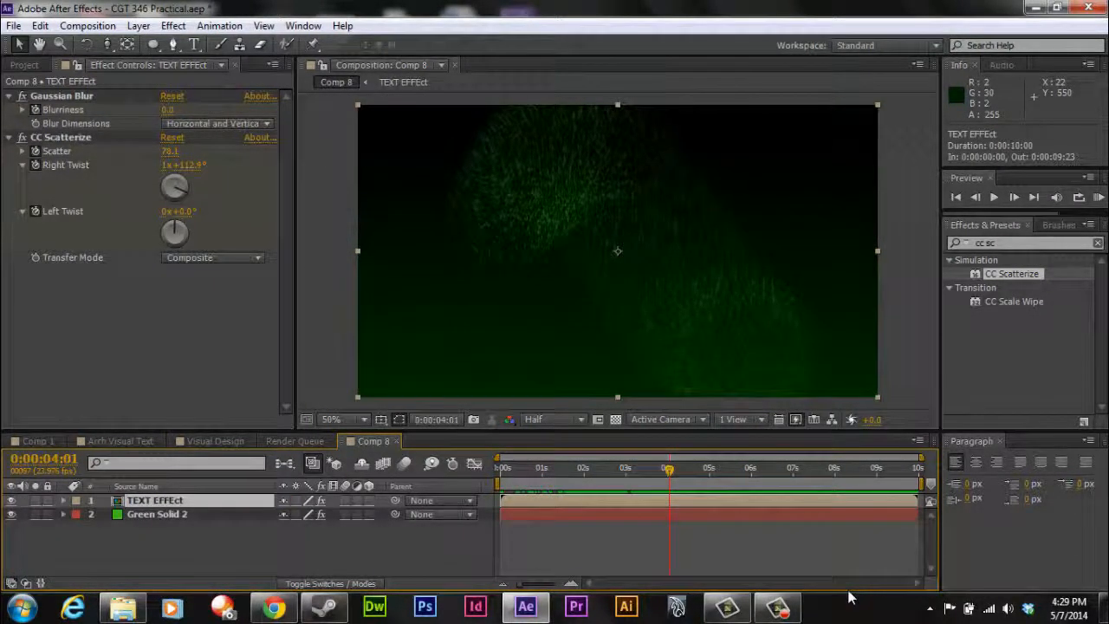
{"action": "key", "text": "ctrl+d"}
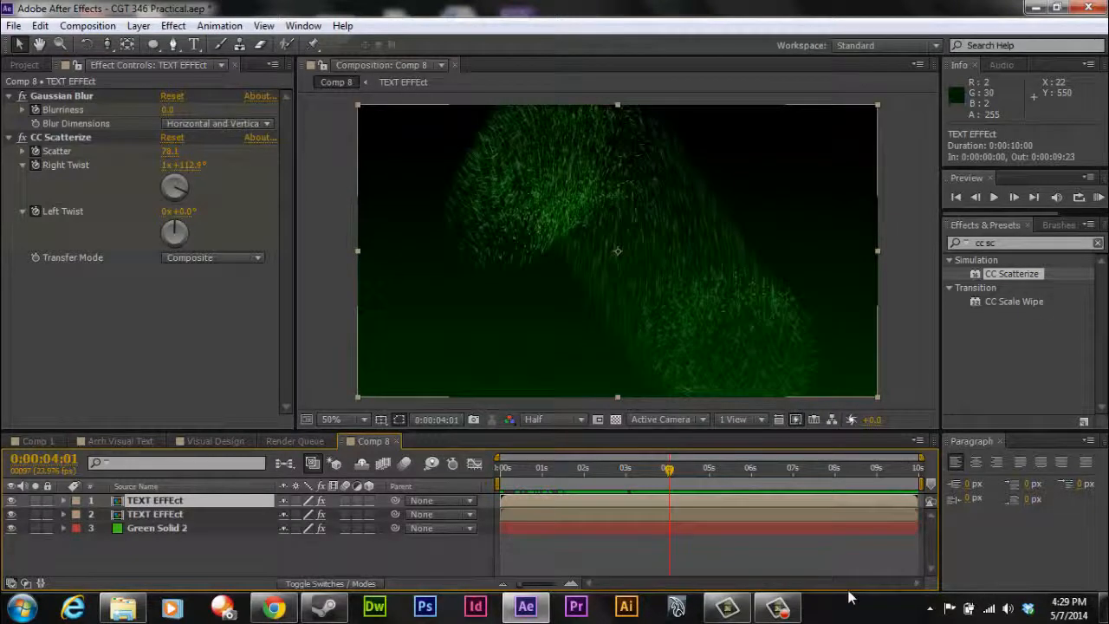
{"action": "left_click_drag", "start_coordinate": [669, 469], "coordinate": [524, 500]}
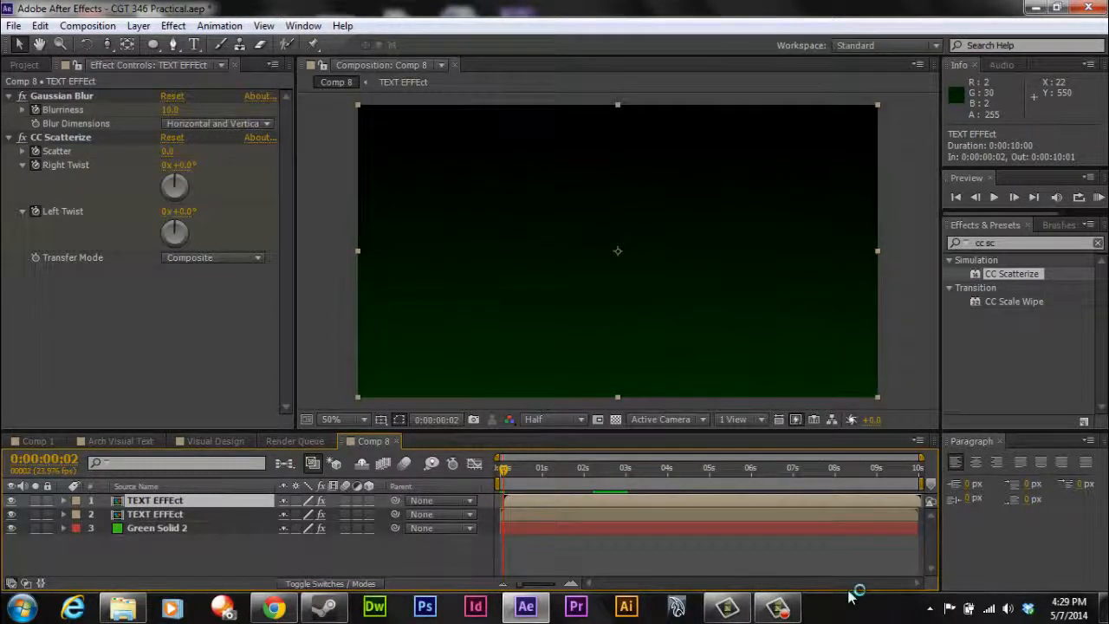
- Duplicate the offset TEXT EFFEct copy, shift the new layer to start at 0:00:00:04, and preview the animation
{"action": "key", "text": "ctrl+d"}
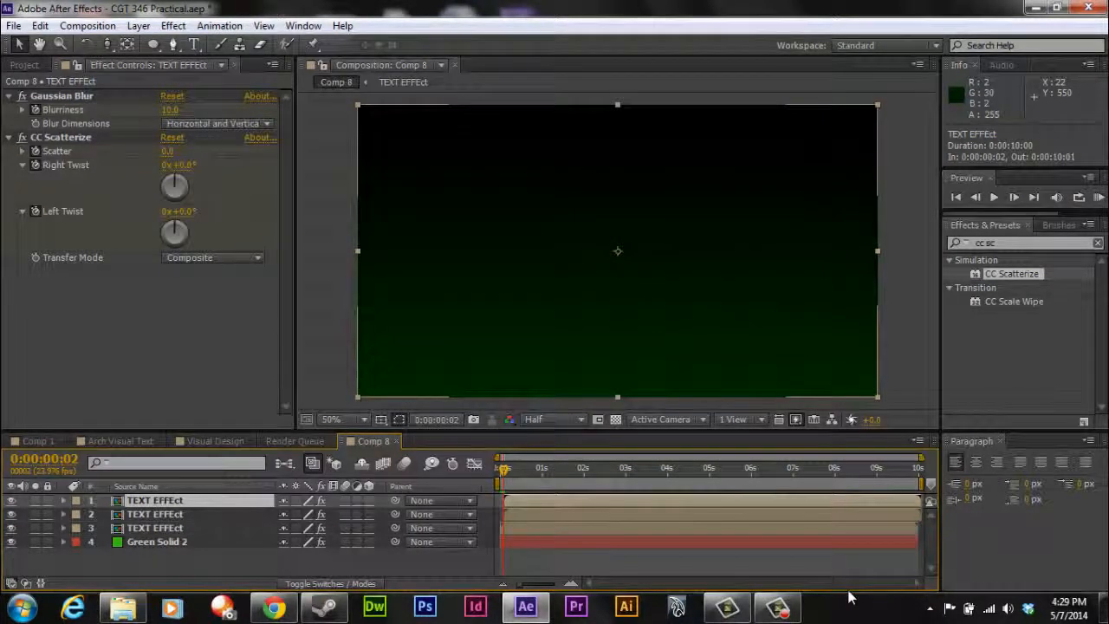
{"action": "left_click_drag", "start_coordinate": [520, 501], "coordinate": [524, 501]}
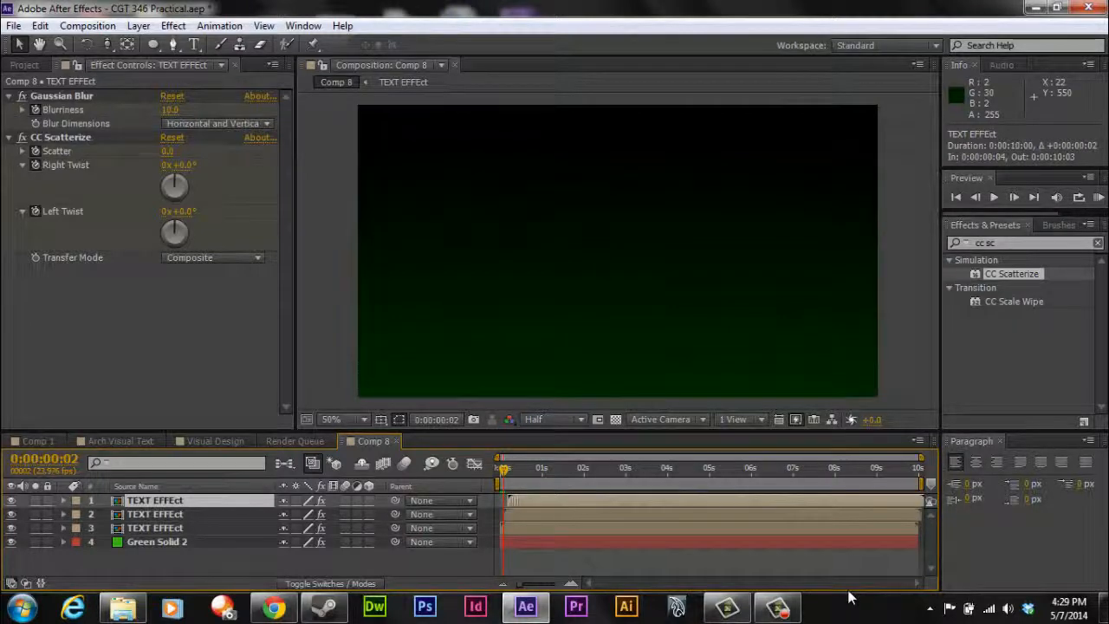
{"action": "key", "text": "Home"}
{"action": "key", "text": "space"}
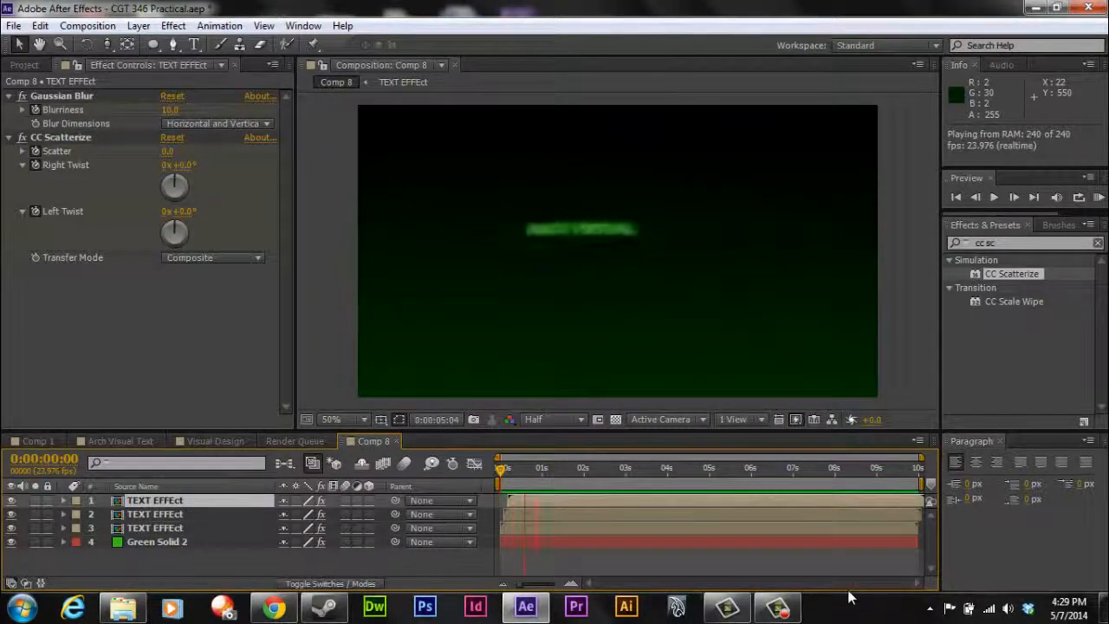
{"action": "key", "text": "space"}
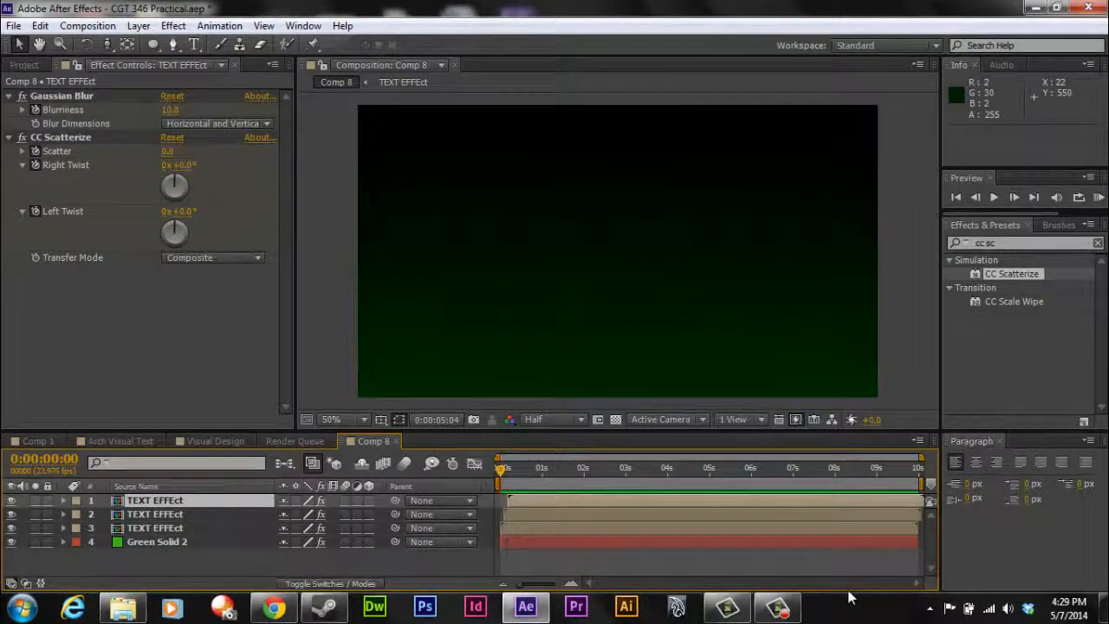
- Show the Opacity property of the second and third TEXT EFFEct layers
{"action": "key", "text": "ctrl+Down"}
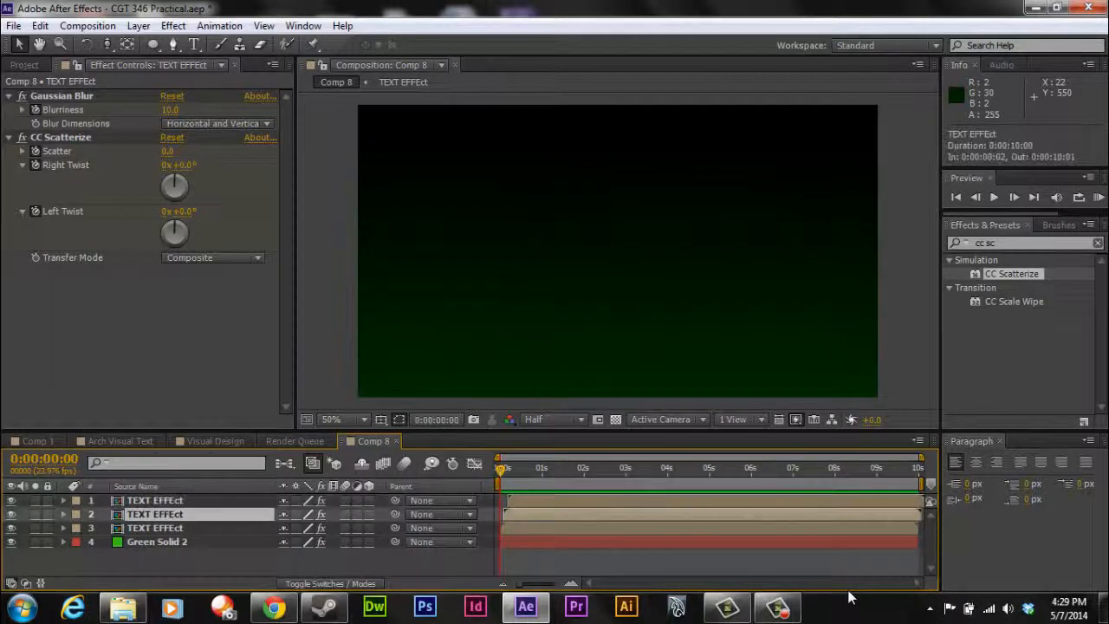
{"action": "key", "text": "t"}
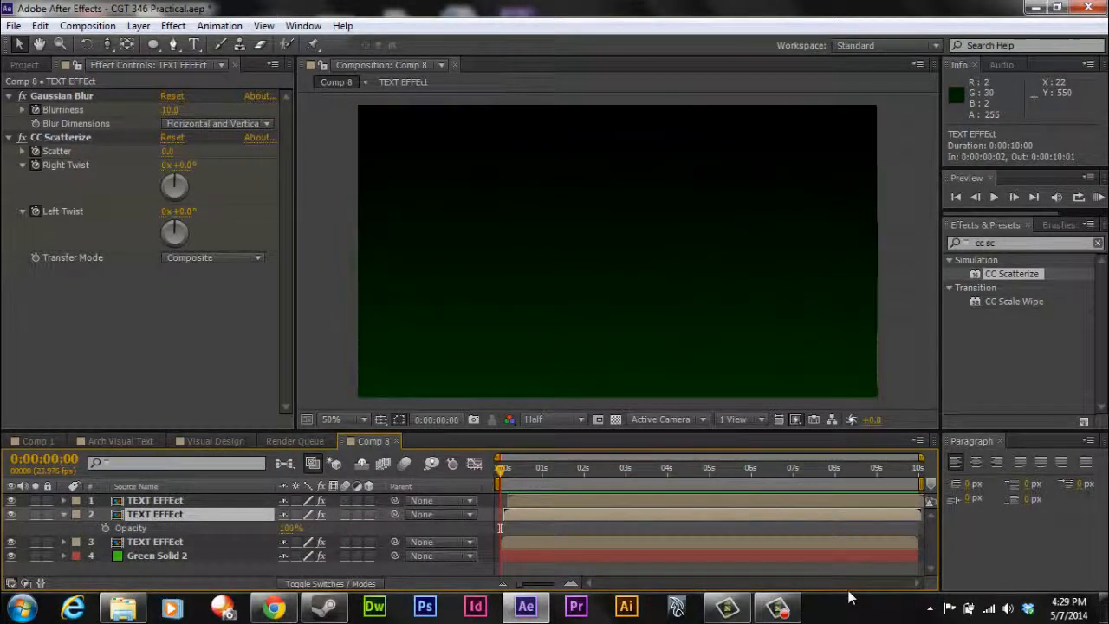
{"action": "key", "text": "ctrl+Down"}
{"action": "key", "text": "t"}
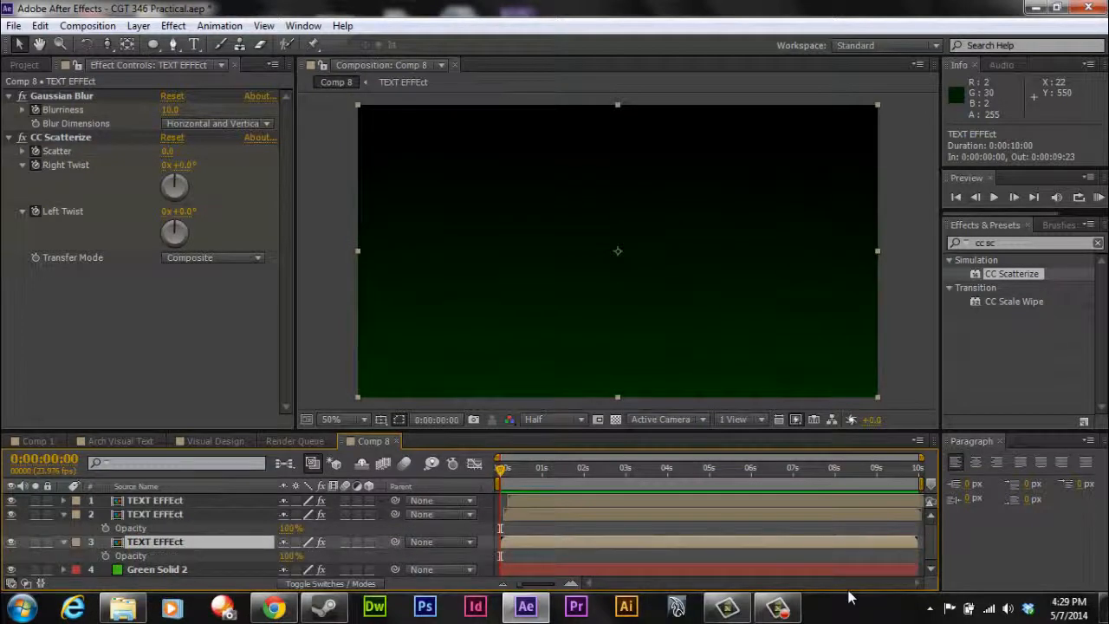
- Reveal the third TEXT EFFEct layer's keyframes and place a 100% Opacity keyframe at 0:00:04:00
{"action": "key", "text": "u"}
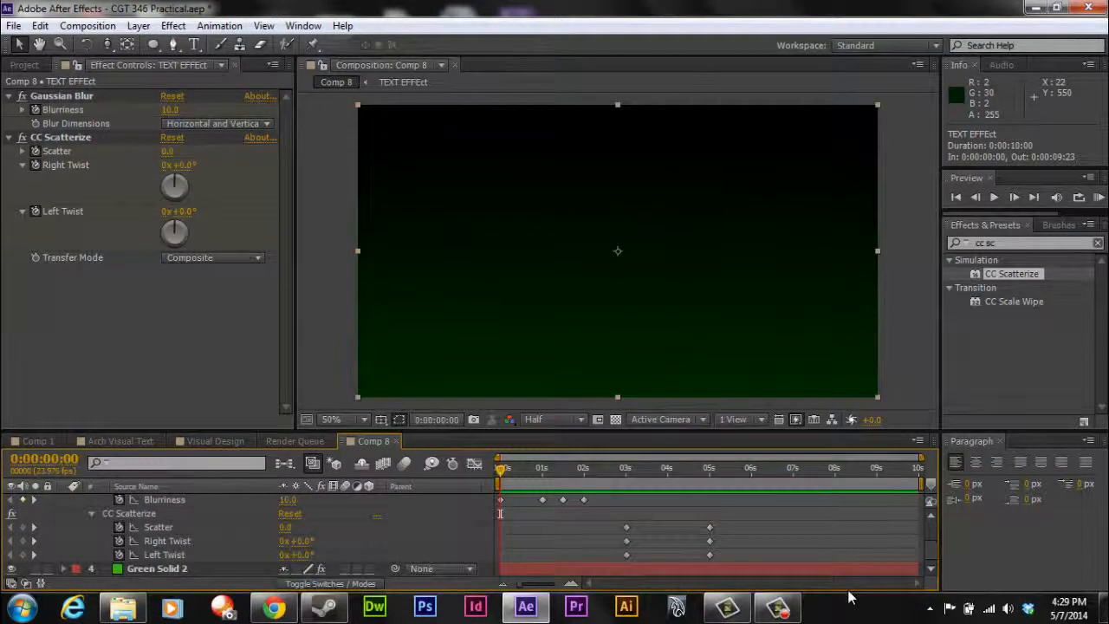
{"action": "scroll", "coordinate": [849, 598], "scroll_direction": "up", "scroll_amount": 2}
{"action": "scroll", "coordinate": [849, 598], "scroll_direction": "down", "scroll_amount": 2}
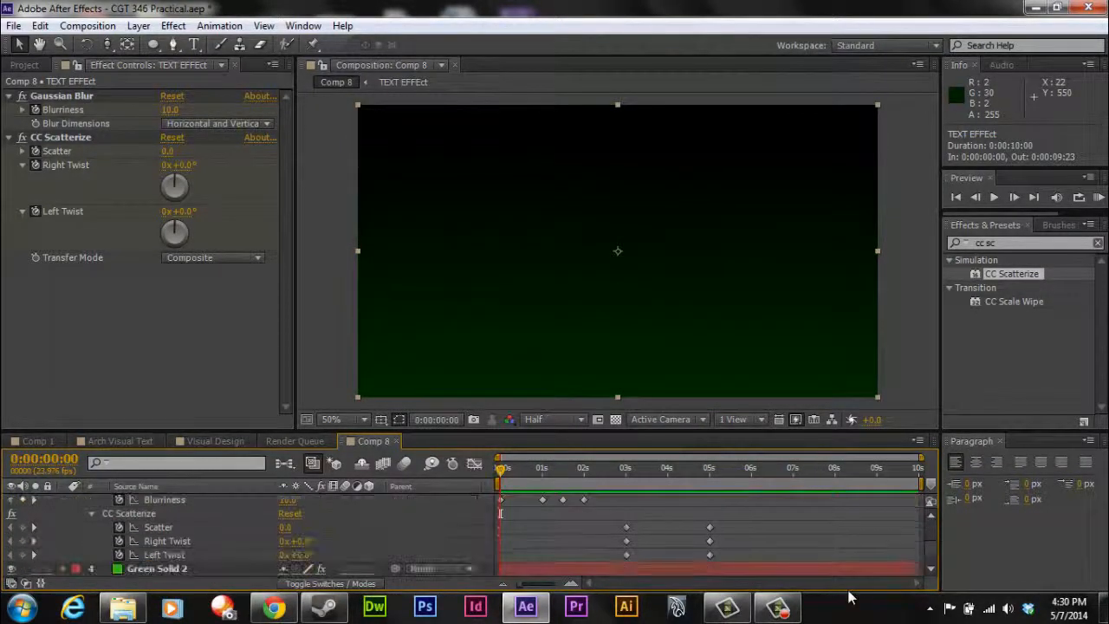
{"action": "scroll", "coordinate": [849, 598], "scroll_direction": "up", "scroll_amount": 1}
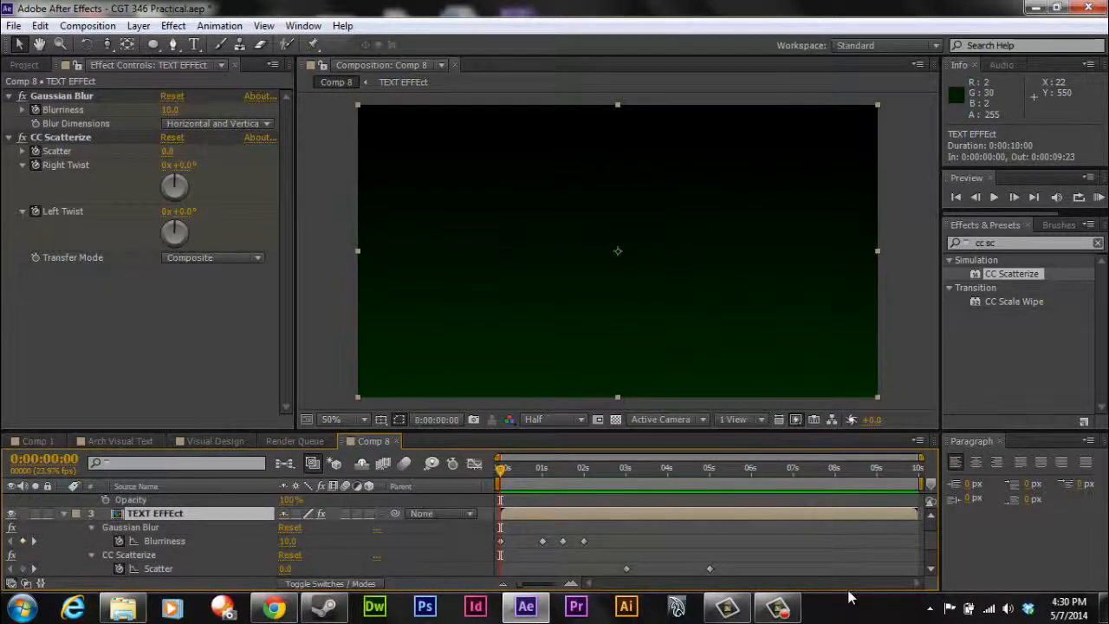
{"action": "scroll", "coordinate": [849, 598], "scroll_direction": "down", "scroll_amount": 1}
{"action": "scroll", "coordinate": [849, 598], "scroll_direction": "down", "scroll_amount": 1}
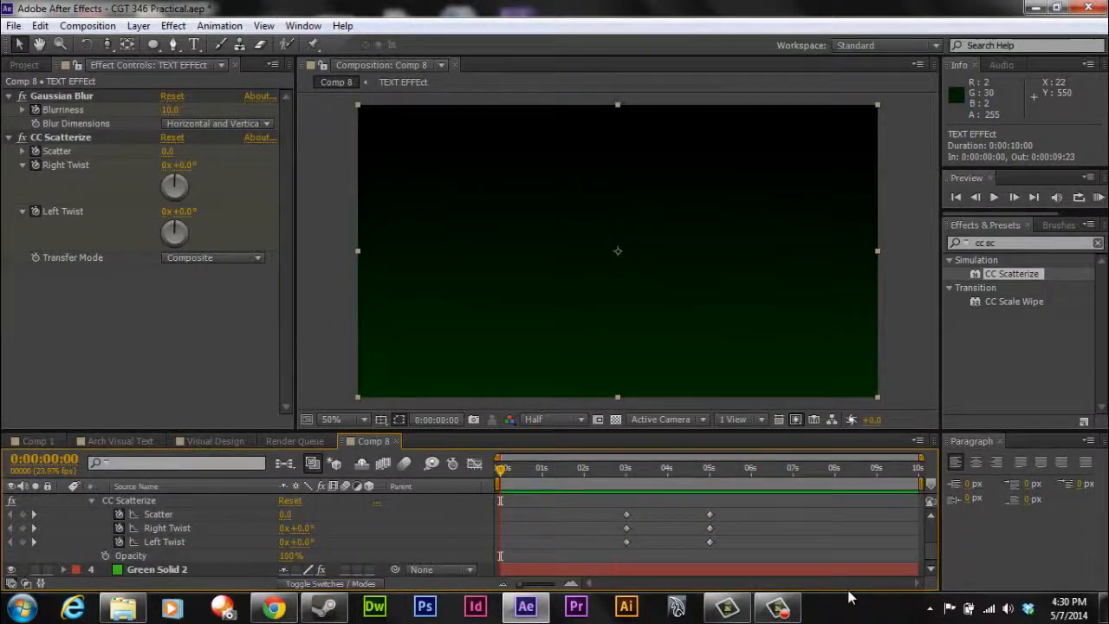
{"action": "mouse_move", "coordinate": [500, 468]}
{"action": "left_mouse_down"}
{"action": "mouse_move", "coordinate": [709, 468]}
{"action": "mouse_move", "coordinate": [667, 468]}
{"action": "left_mouse_up"}
{"action": "left_click", "coordinate": [104, 555]}
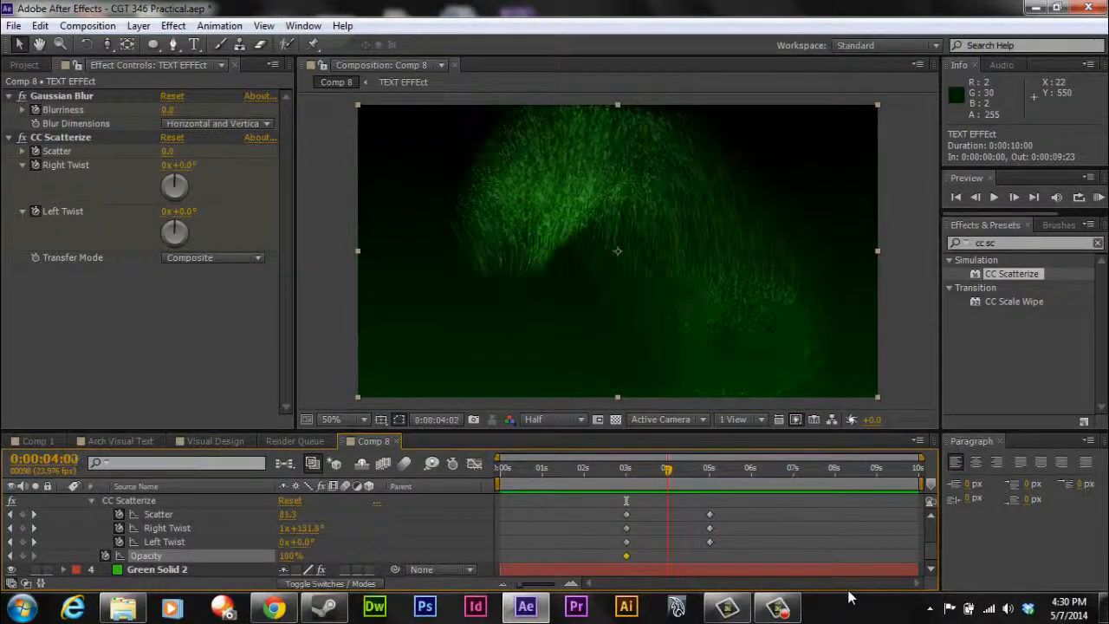
{"action": "left_click_drag", "start_coordinate": [627, 556], "coordinate": [667, 556]}
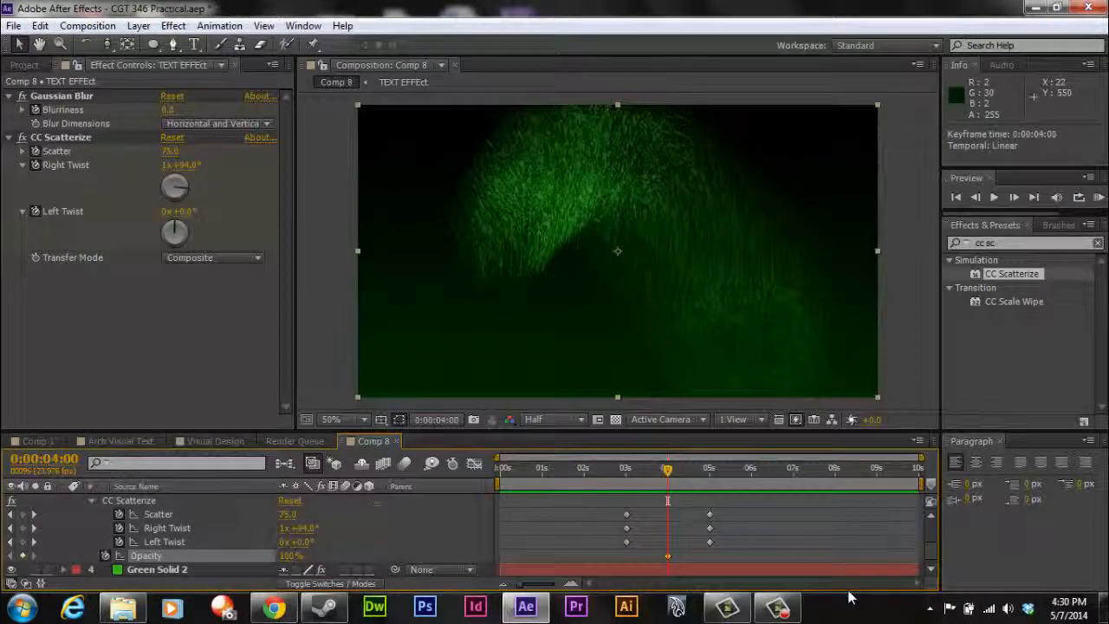
- Set the third TEXT EFFEct layer's Opacity to 0% at 0:00:05:00
{"action": "key", "text": "k"}
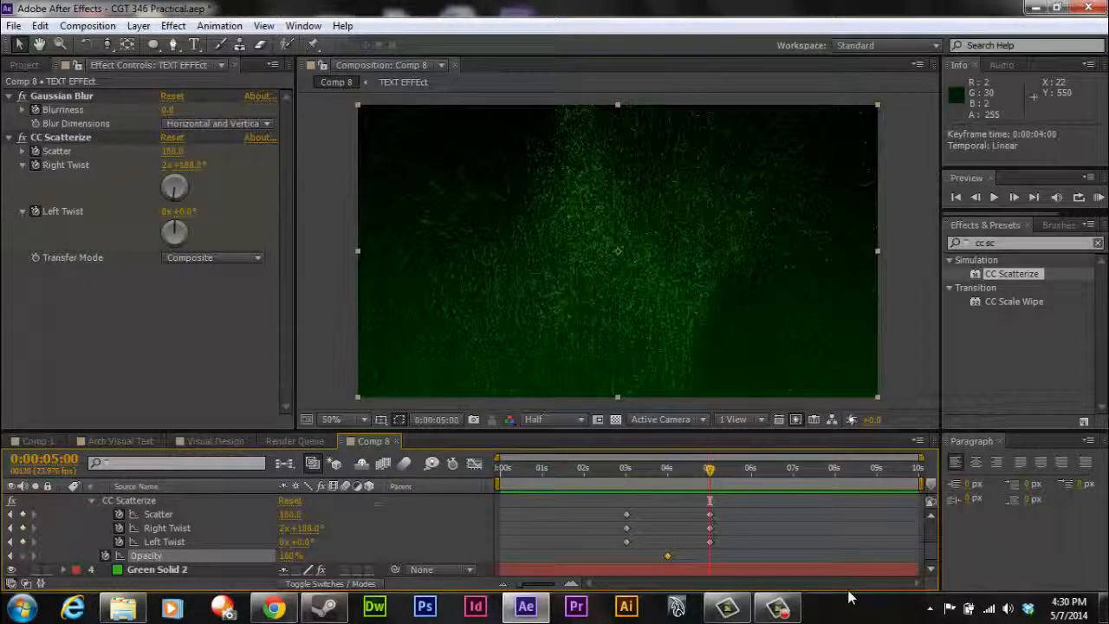
{"action": "left_click", "coordinate": [289, 556]}
{"action": "type", "text": "0"}
{"action": "key", "text": "Return"}
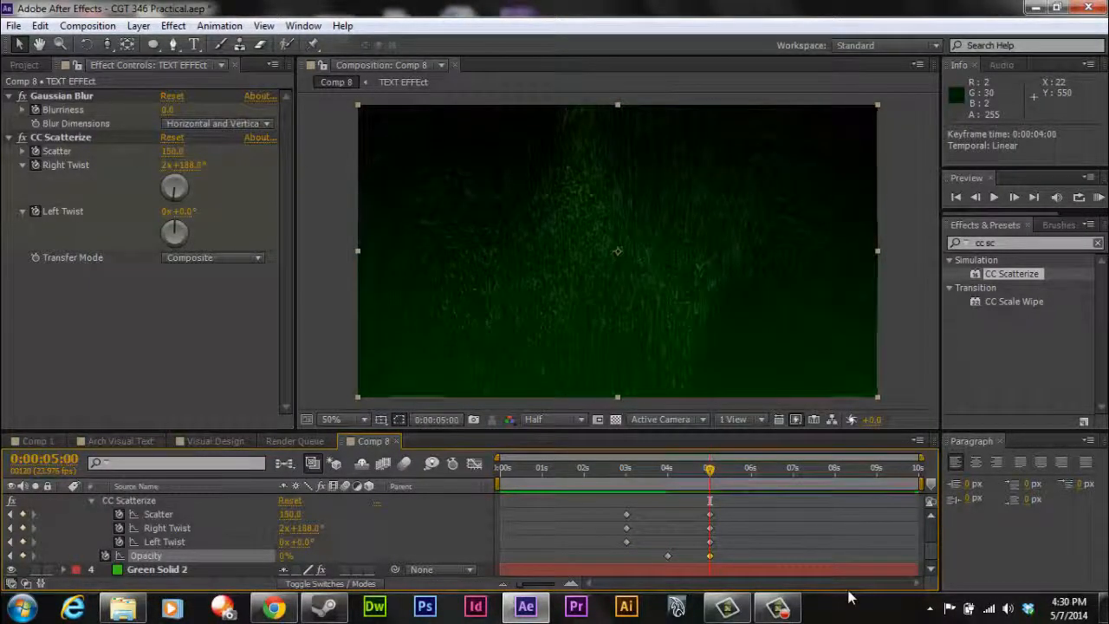
- Reveal the second TEXT EFFEct layer's keyframes and place a 50% Opacity keyframe at 0:00:04:00
{"action": "scroll", "coordinate": [259, 533], "scroll_direction": "up", "scroll_amount": 5}
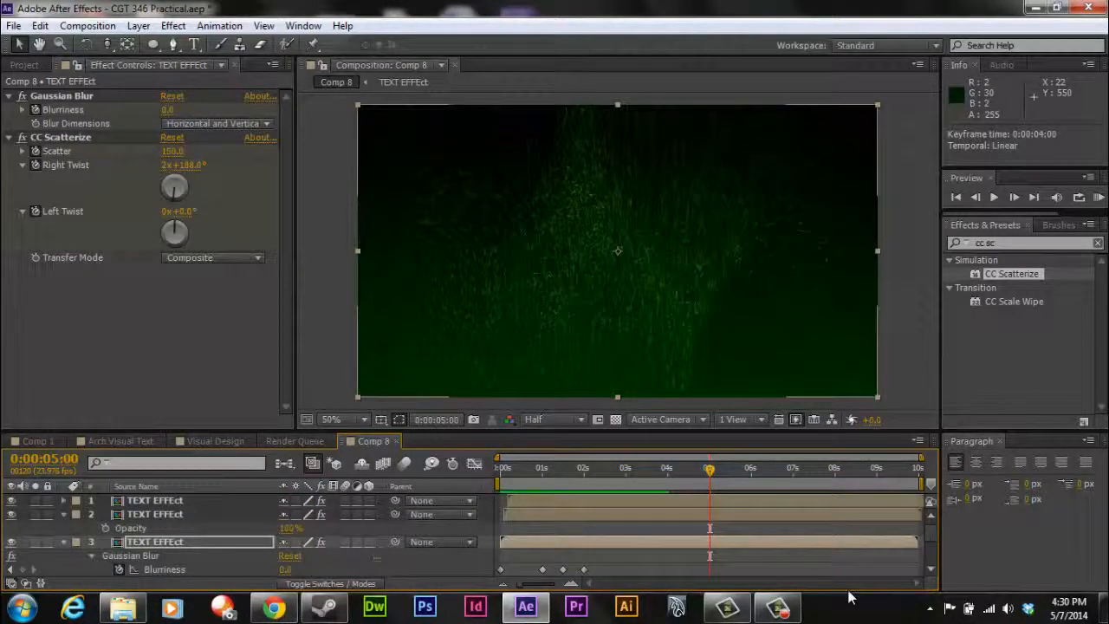
{"action": "left_click", "coordinate": [155, 513]}
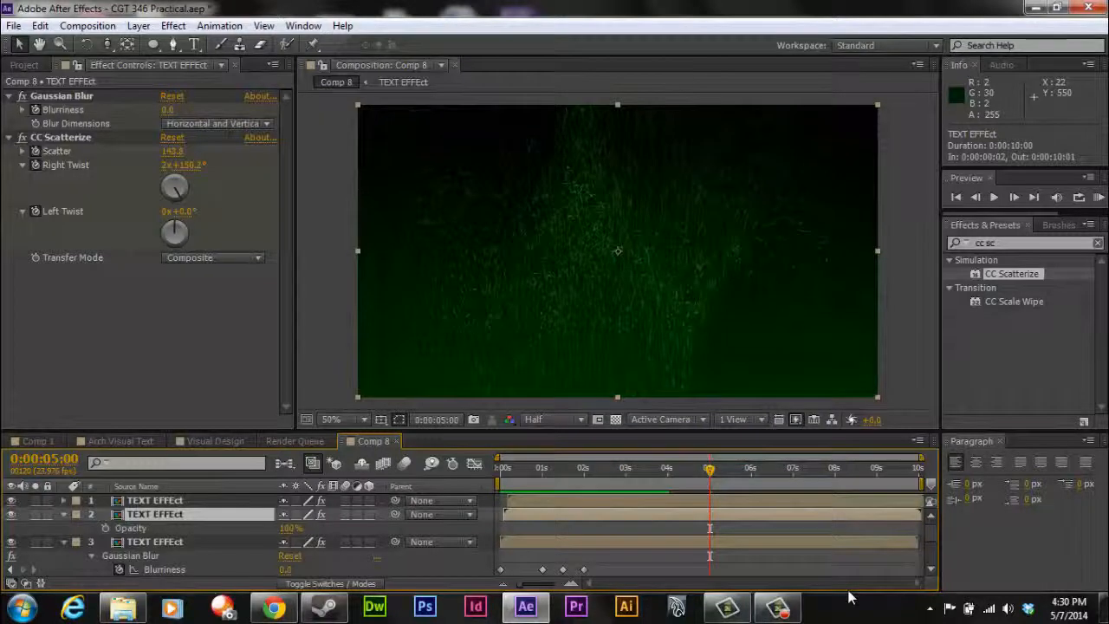
{"action": "scroll", "coordinate": [519, 533], "scroll_direction": "down", "scroll_amount": 3}
{"action": "scroll", "coordinate": [520, 533], "scroll_direction": "up", "scroll_amount": 3}
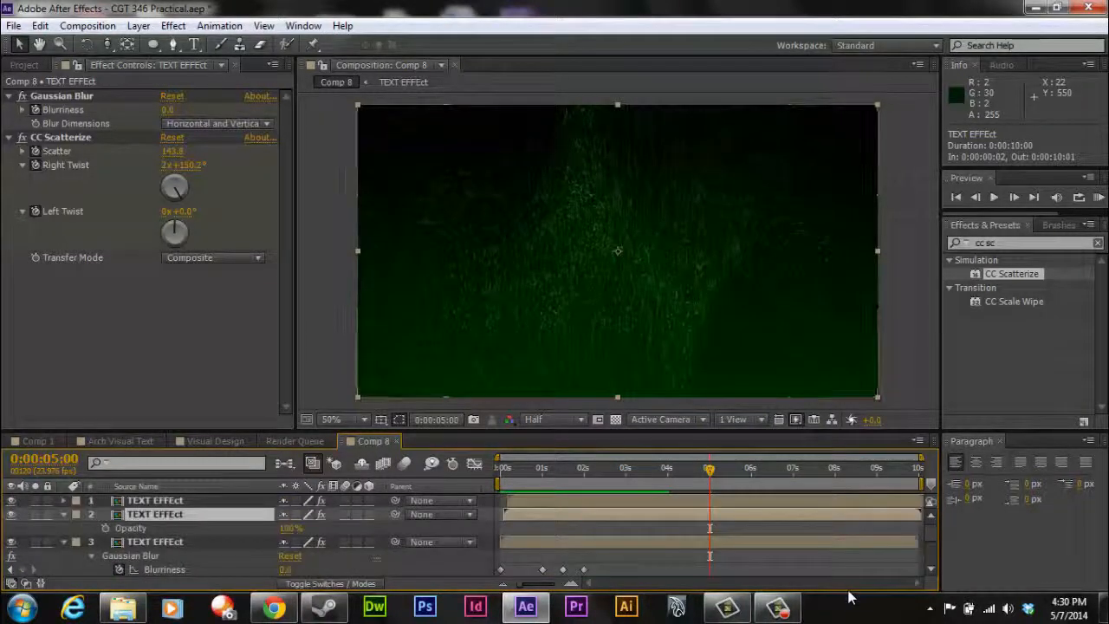
{"action": "key", "text": "u"}
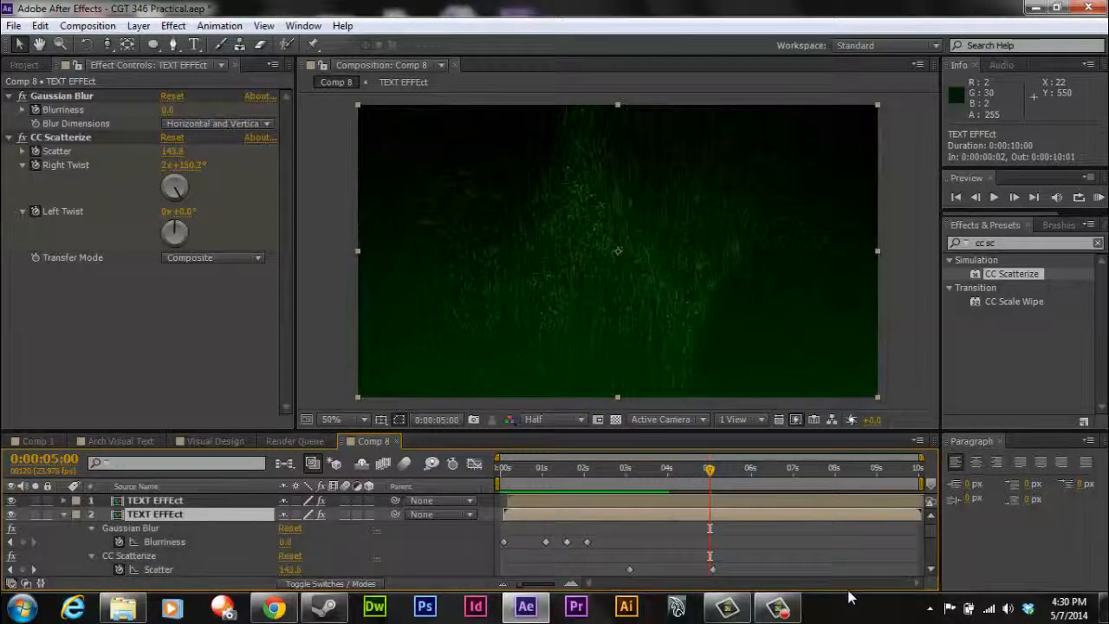
{"action": "scroll", "coordinate": [849, 598], "scroll_direction": "down", "scroll_amount": 2}
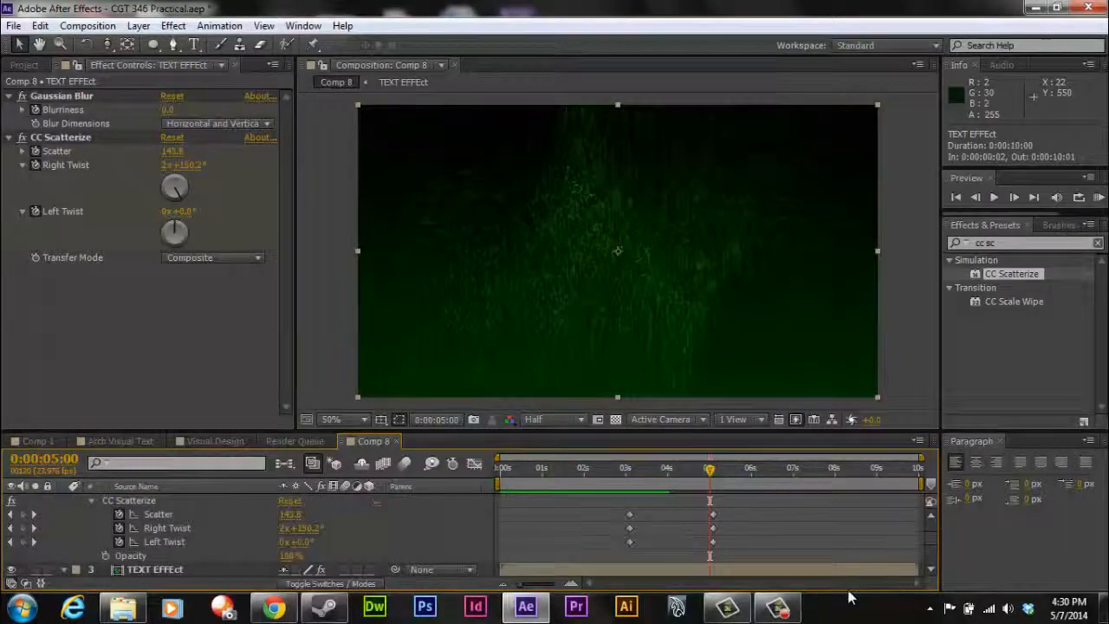
{"action": "scroll", "coordinate": [709, 533], "scroll_direction": "down", "scroll_amount": 1}
{"action": "scroll", "coordinate": [710, 533], "scroll_direction": "up", "scroll_amount": 1}
{"action": "left_click_drag", "start_coordinate": [710, 469], "coordinate": [667, 470]}
{"action": "left_click", "coordinate": [291, 555]}
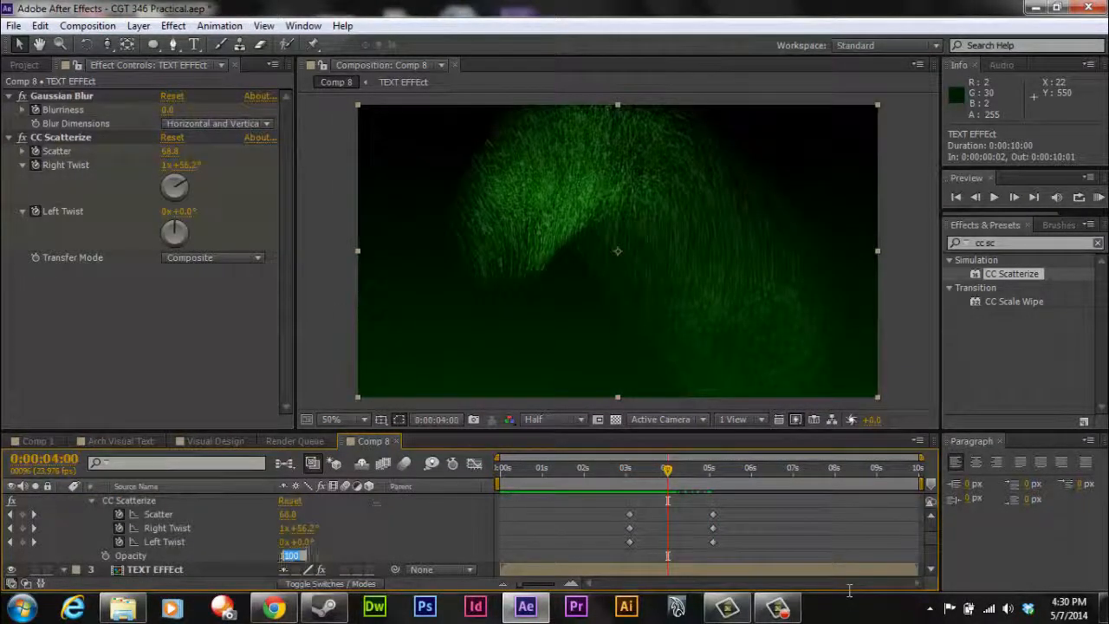
{"action": "type", "text": "50"}
{"action": "key", "text": "Return"}
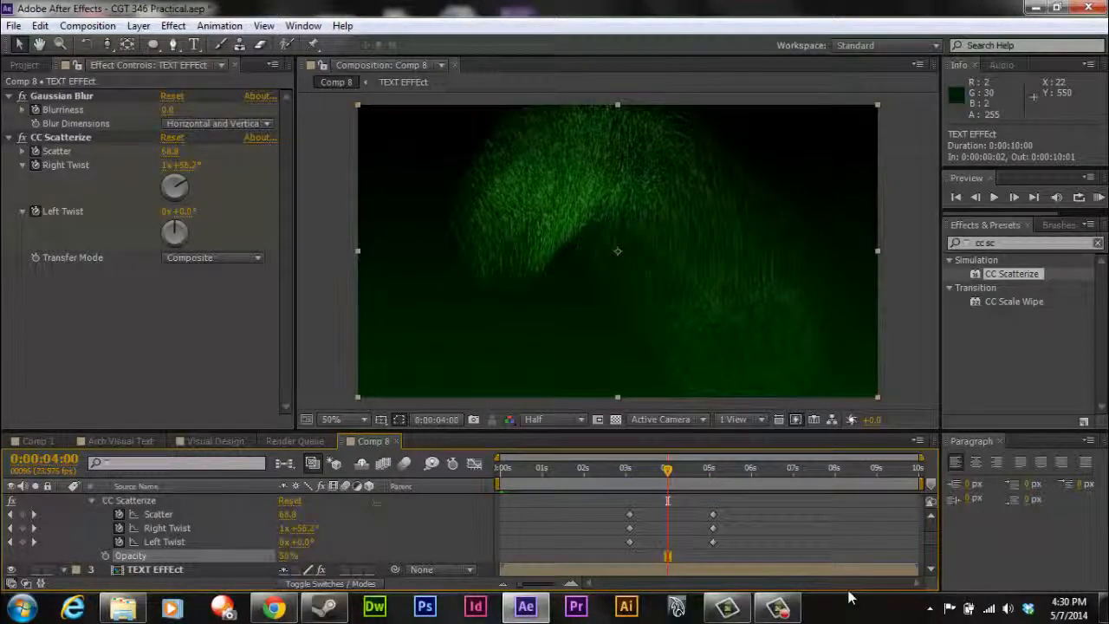
{"action": "key", "text": "alt+shift+t"}
- Set the second TEXT EFFEct layer's Opacity to 0% at its last CC Scatterize keyframe, 0:00:05:02
{"action": "key", "text": "k"}
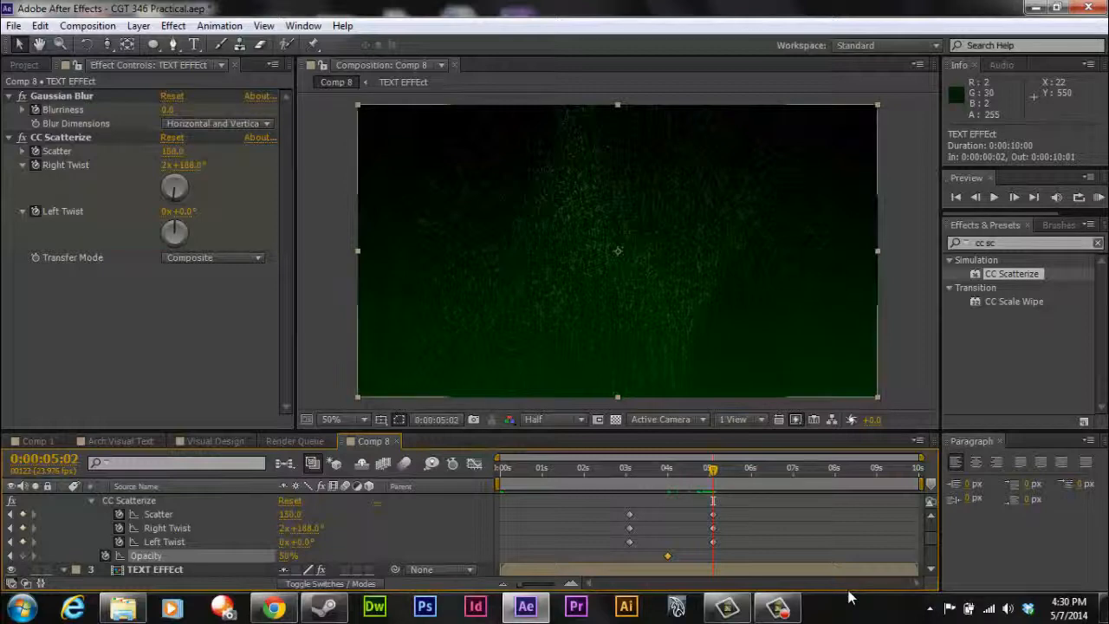
{"action": "left_click", "coordinate": [288, 555]}
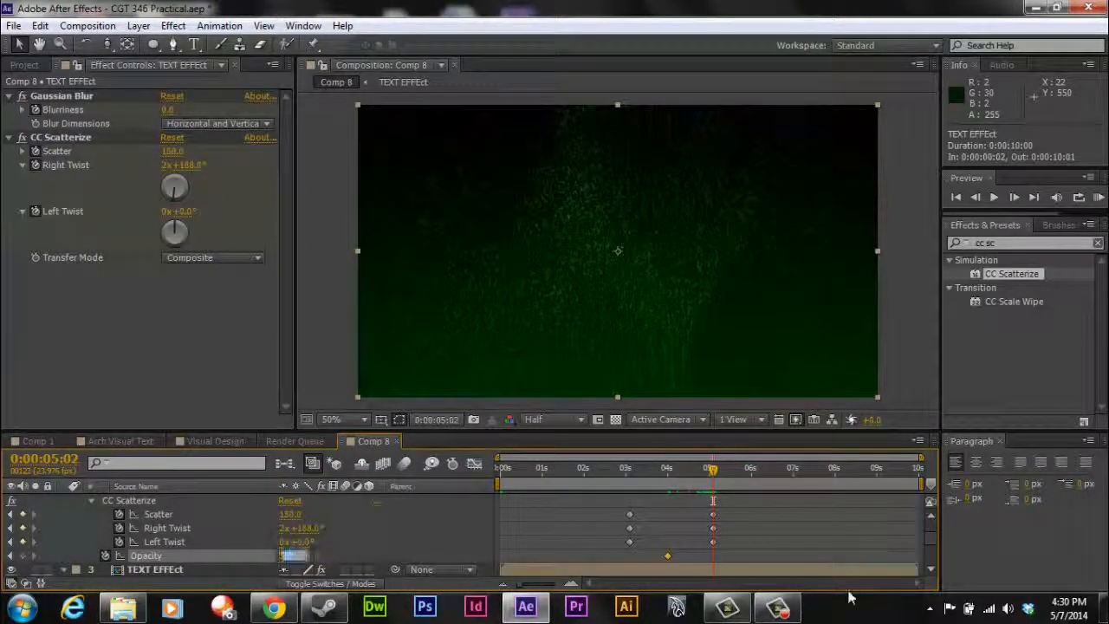
{"action": "type", "text": "0"}
{"action": "key", "text": "Return"}
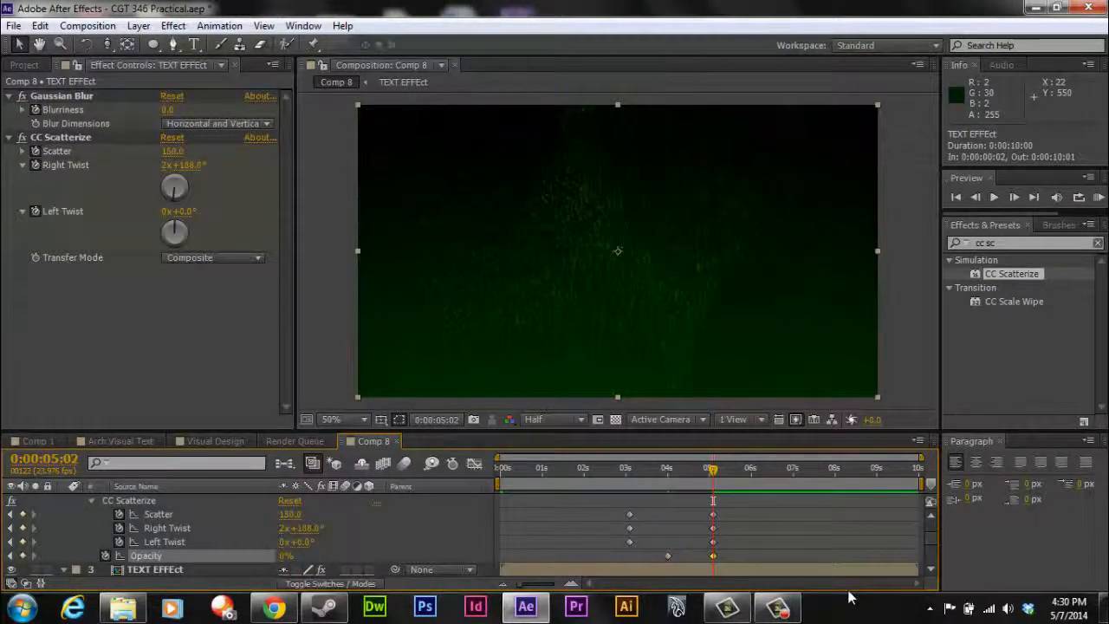
{"action": "key", "text": "Return"}
- Reveal the first TEXT EFFEct layer's keyframes and place a 25% Opacity keyframe at 0:00:04:03
{"action": "key", "text": "ctrl+d"}
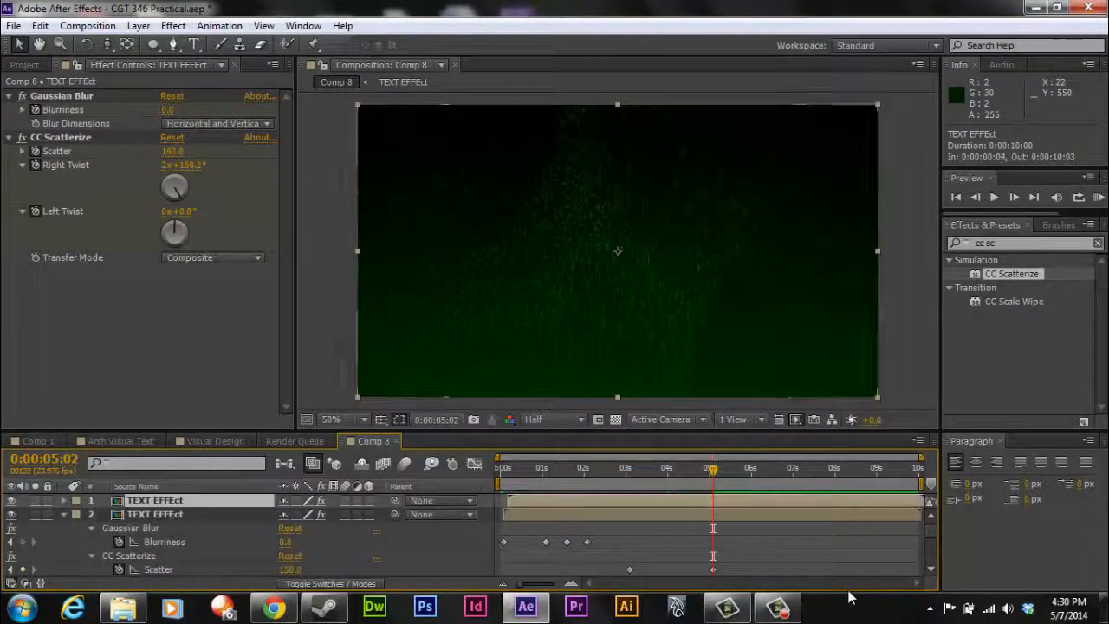
{"action": "key", "text": "u"}
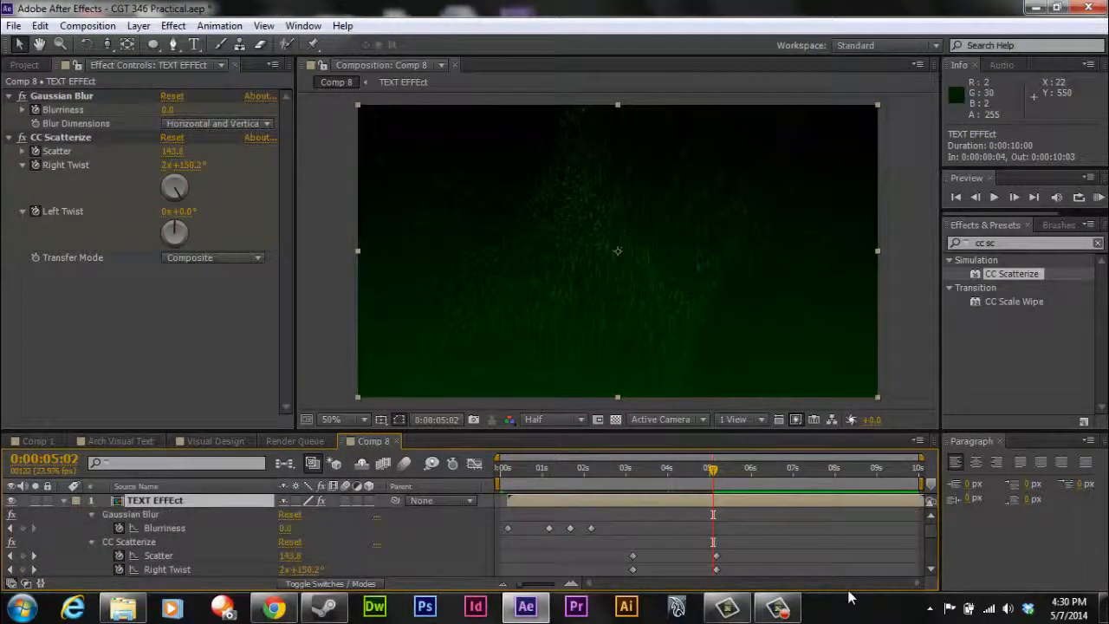
{"action": "scroll", "coordinate": [849, 595], "scroll_direction": "down", "scroll_amount": 2}
{"action": "scroll", "coordinate": [849, 595], "scroll_direction": "up", "scroll_amount": 2}
{"action": "scroll", "coordinate": [849, 594], "scroll_direction": "down", "scroll_amount": 3}
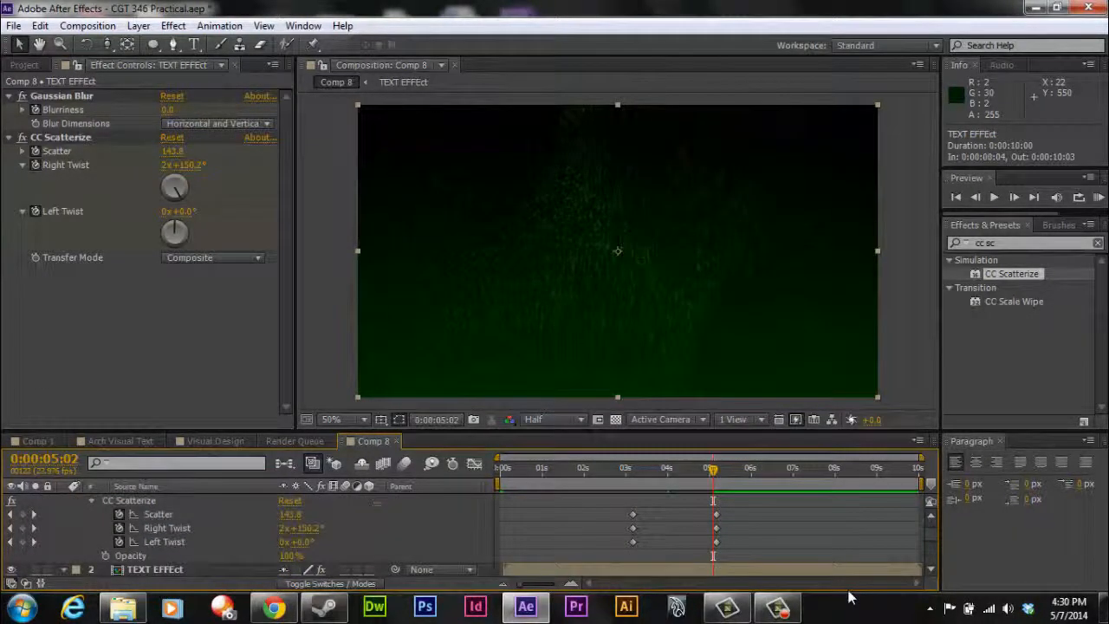
{"action": "key", "text": "Page_Up"}
{"action": "key", "text": "Page_Up"}
{"action": "key", "text": "Page_Up"}
{"action": "key", "text": "Page_Up"}
{"action": "key", "text": "Page_Up"}
{"action": "key", "text": "Page_Up"}
{"action": "key", "text": "Page_Up"}
{"action": "key", "text": "Page_Up"}
{"action": "key", "text": "Page_Up"}
{"action": "key", "text": "Page_Up"}
{"action": "key", "text": "Page_Up"}
{"action": "key", "text": "Page_Up"}
{"action": "key", "text": "Page_Up"}
{"action": "key", "text": "Page_Up"}
{"action": "key", "text": "Page_Up"}
{"action": "key", "text": "Page_Up"}
{"action": "key", "text": "Page_Up"}
{"action": "key", "text": "Page_Up"}
{"action": "key", "text": "Page_Up"}
{"action": "key", "text": "Page_Up"}
{"action": "key", "text": "space"}
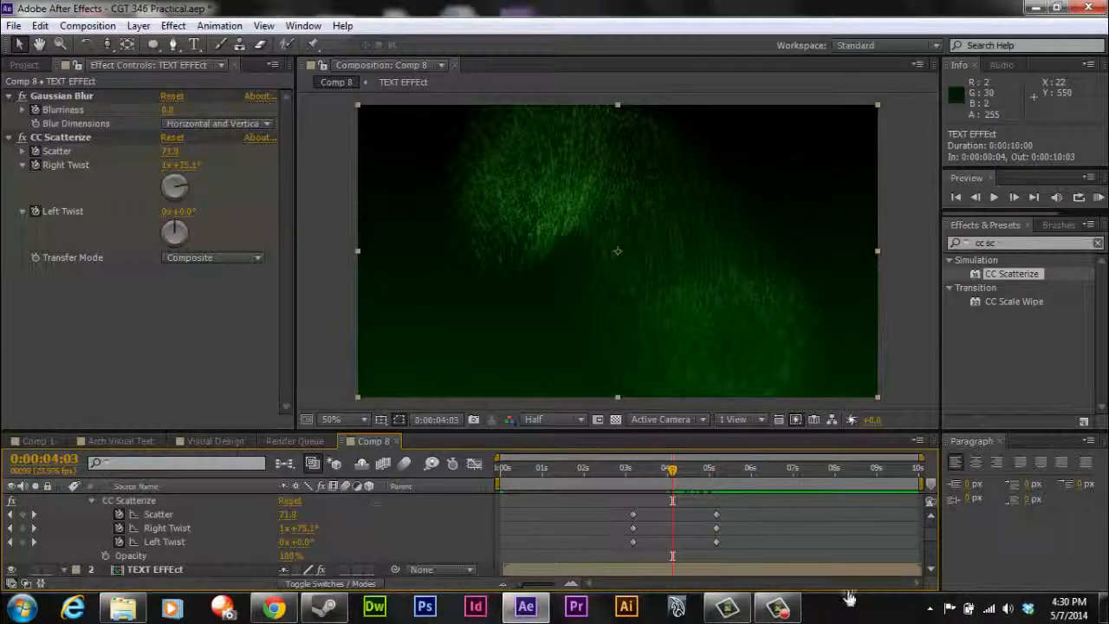
{"action": "left_click", "coordinate": [291, 555]}
{"action": "type", "text": "25"}
{"action": "key", "text": "Return"}
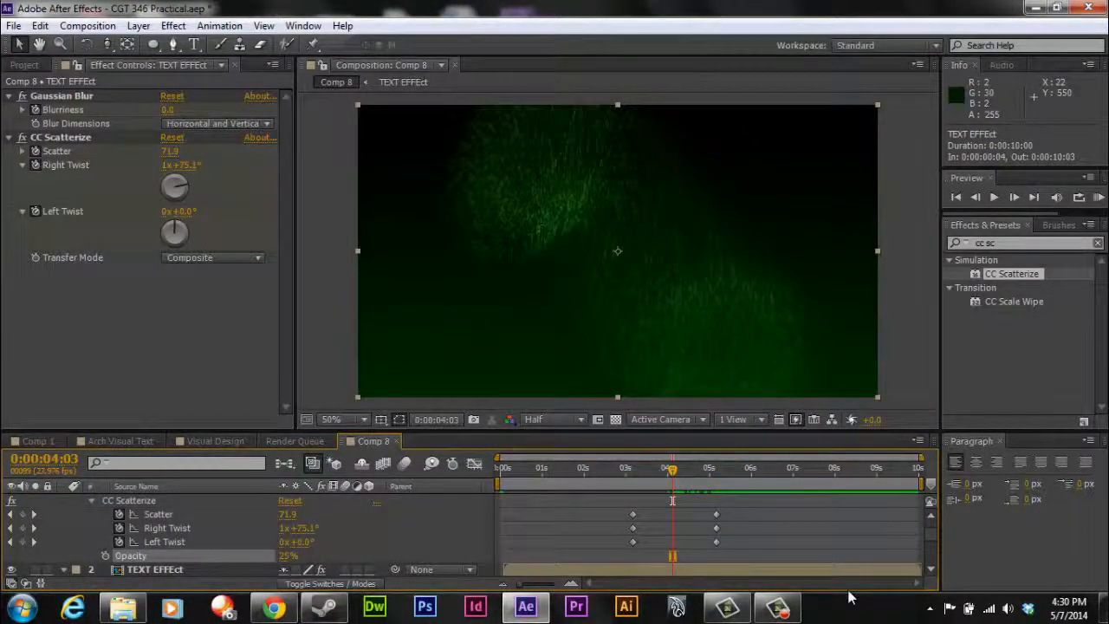
{"action": "key", "text": "k"}
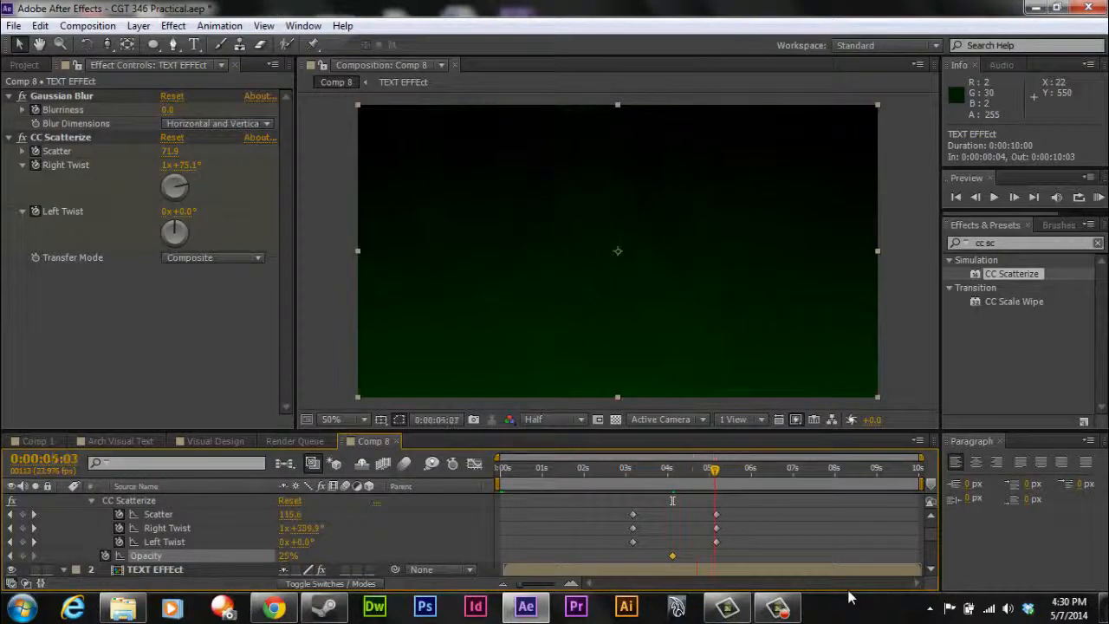
- Set the first TEXT EFFEct layer's Opacity to 0% at 0:00:05:04
{"action": "key", "text": "Page_Down"}
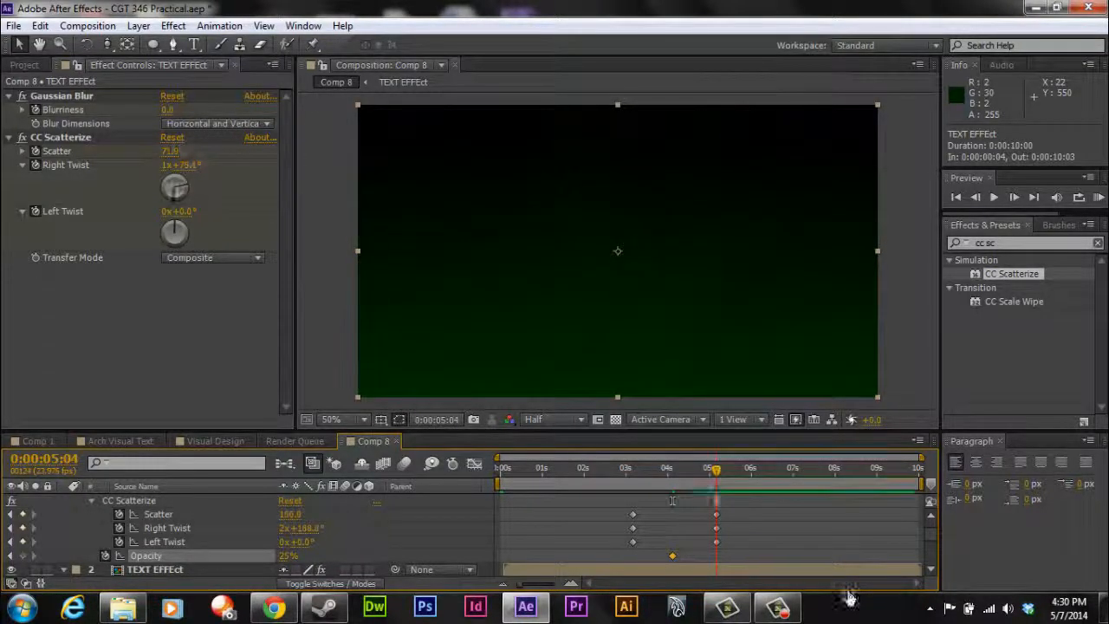
{"action": "key", "text": "Return"}
{"action": "type", "text": "0"}
{"action": "key", "text": "Return"}
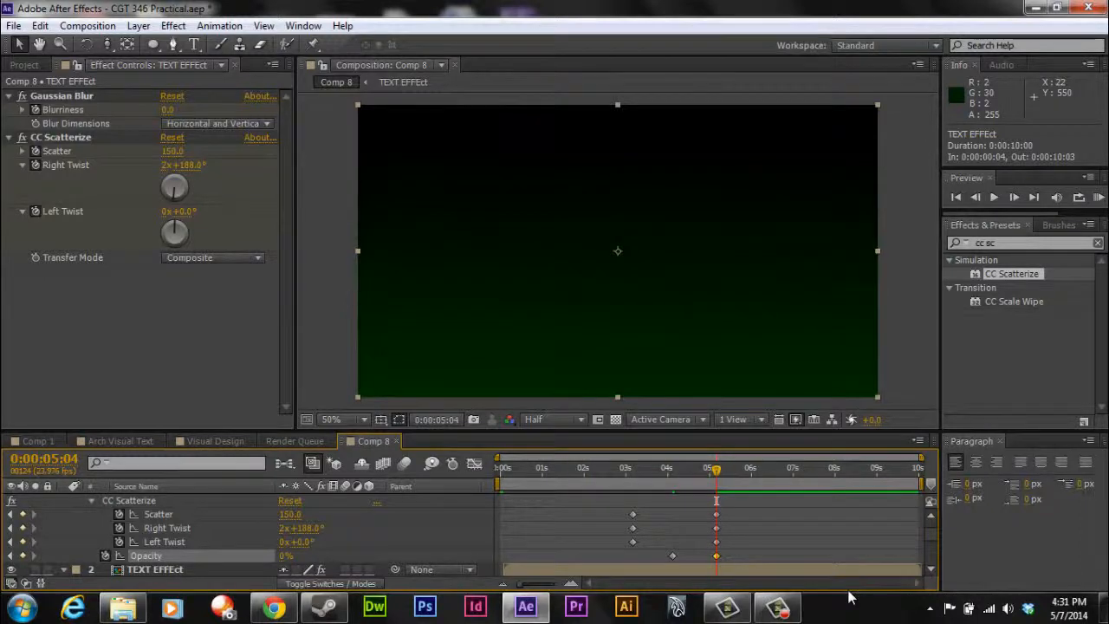
- Collapse the properties of all three TEXT EFFEct layers and play the scatter animation
{"action": "scroll", "coordinate": [849, 598], "scroll_direction": "up", "scroll_amount": 1}
{"action": "key", "text": "ctrl+d"}
{"action": "key", "text": "ctrl+d"}
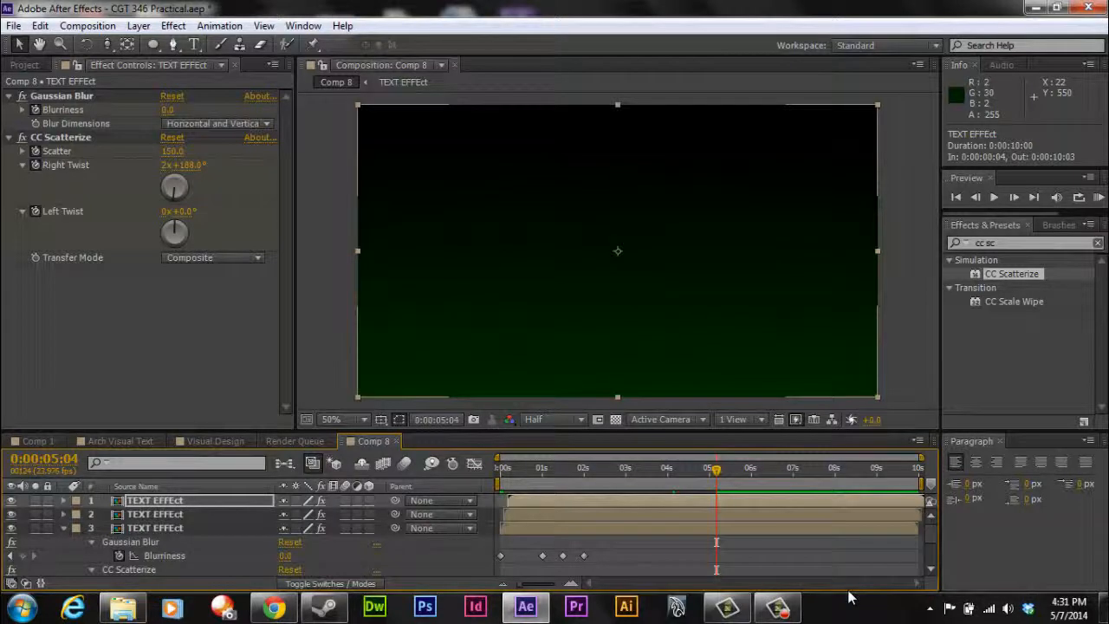
{"action": "key", "text": "u"}
{"action": "key", "text": "space"}
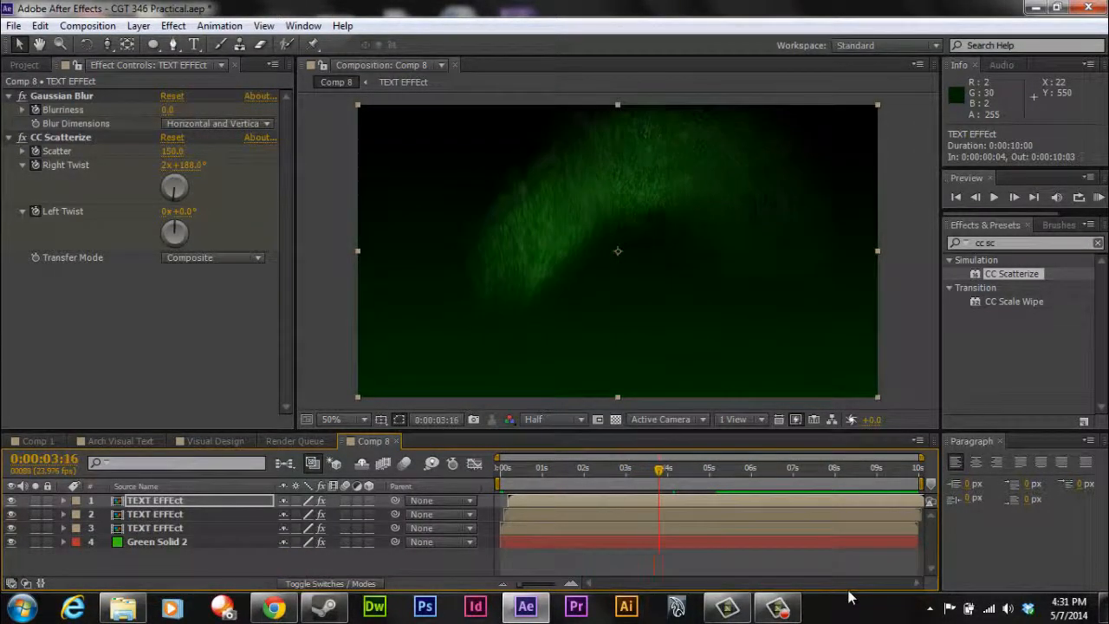
- Check the Opacity keyframes of the upper two TEXT EFFEct layers, hide them again and preview the animation
{"action": "key", "text": "ctrl+Down"}
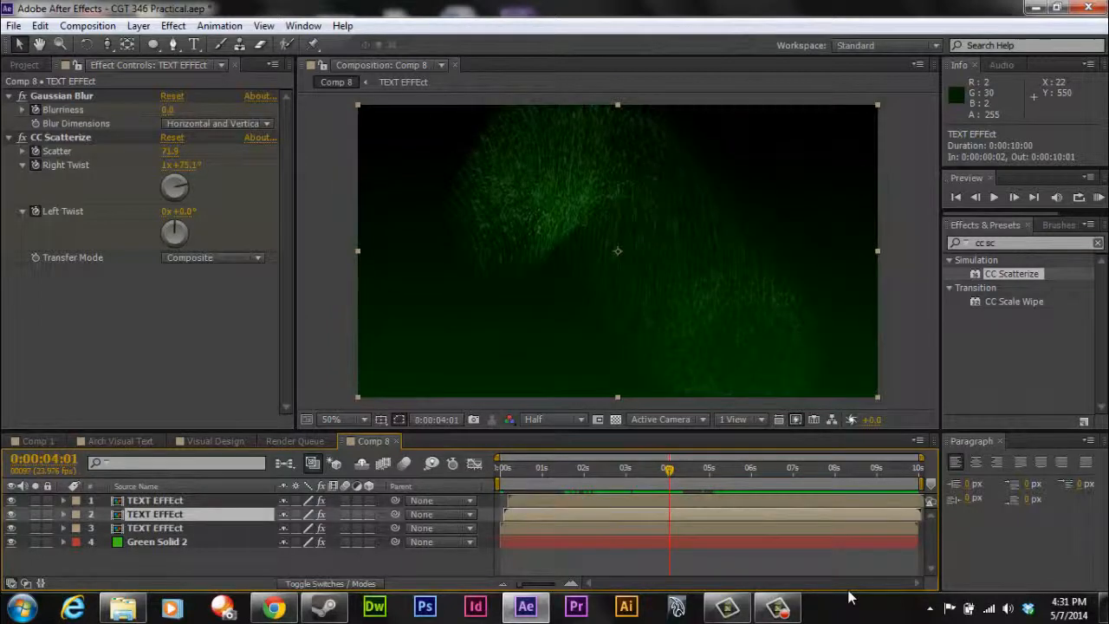
{"action": "key", "text": "t"}
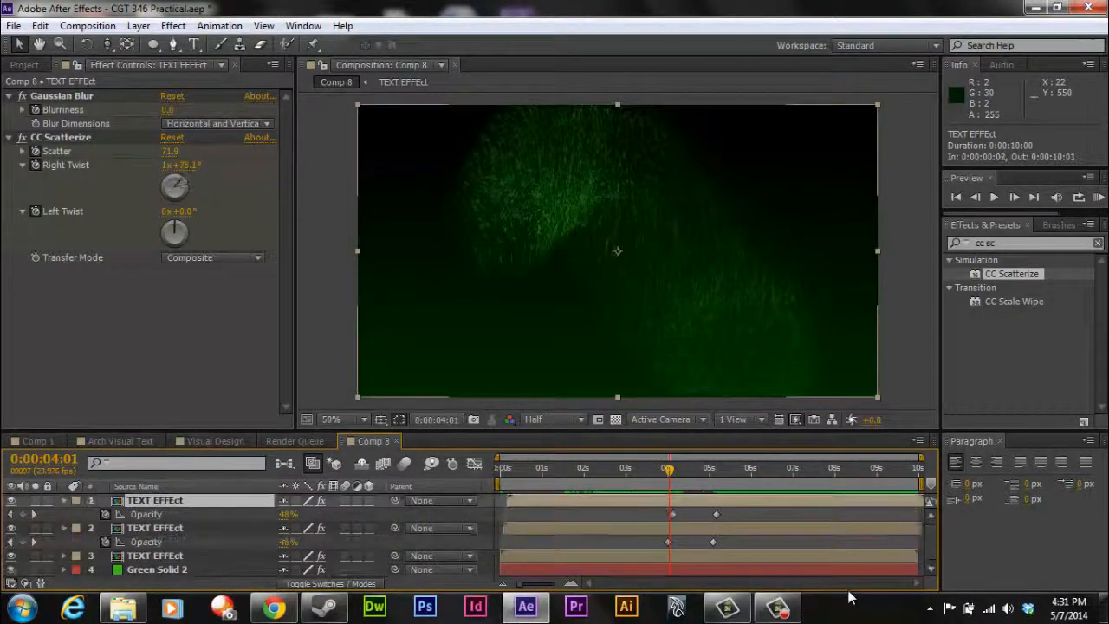
{"action": "key", "text": "alt+Page_Down"}
{"action": "key", "text": "t"}
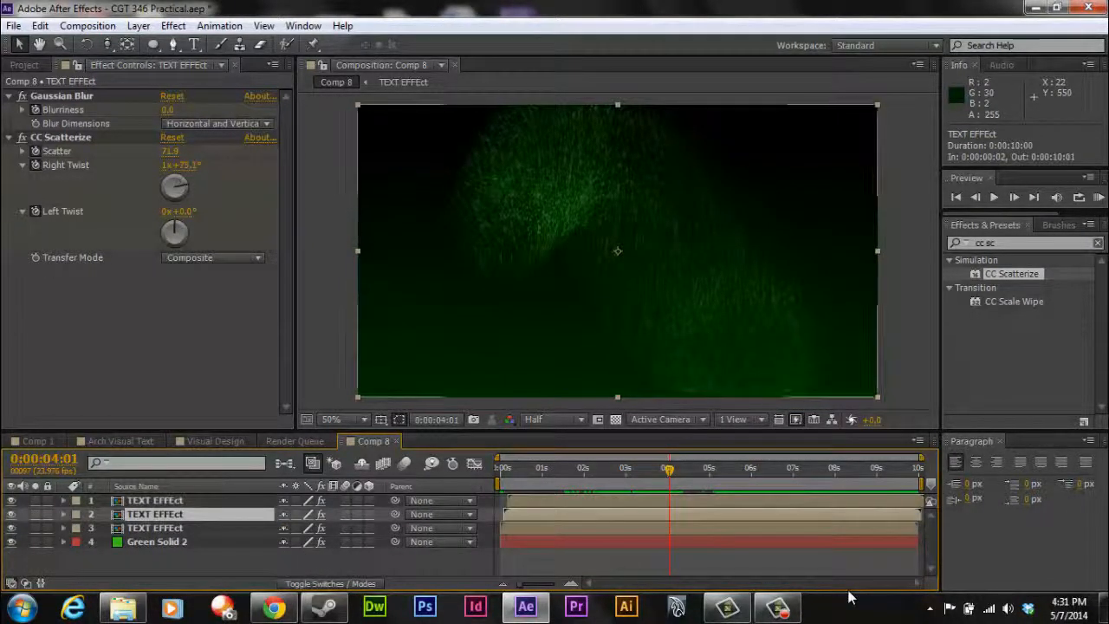
{"action": "key", "text": "KP_0"}
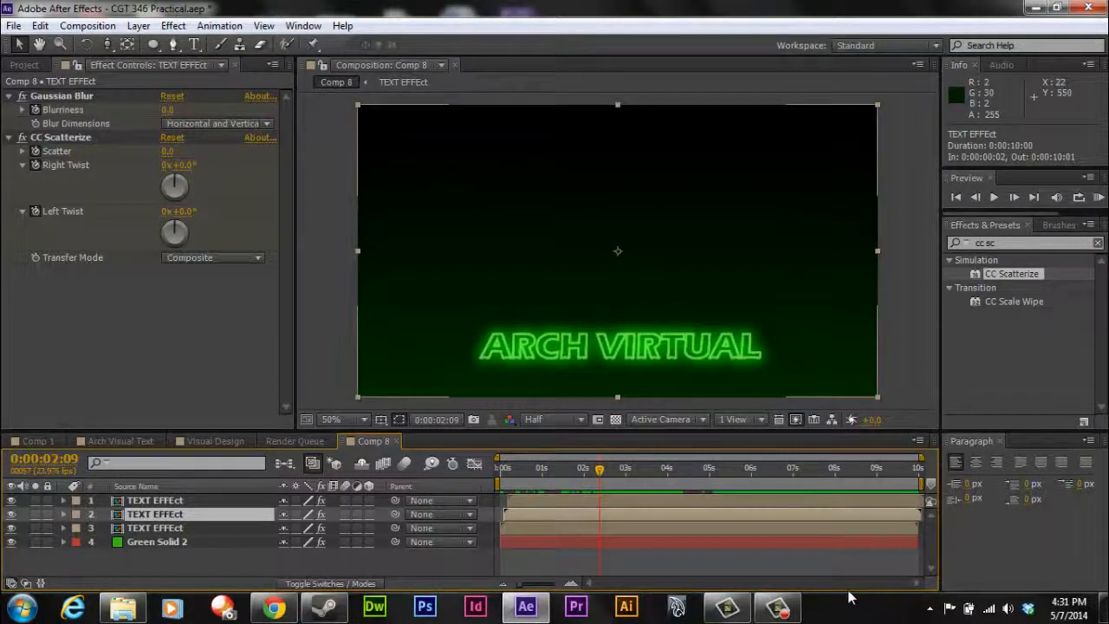
- Add arch virtual design.ai as the top layer of Comp 8 and scale it to 149%
{"action": "key", "text": "ctrl+0"}
{"action": "scroll", "coordinate": [849, 597], "scroll_direction": "up", "scroll_amount": 10}
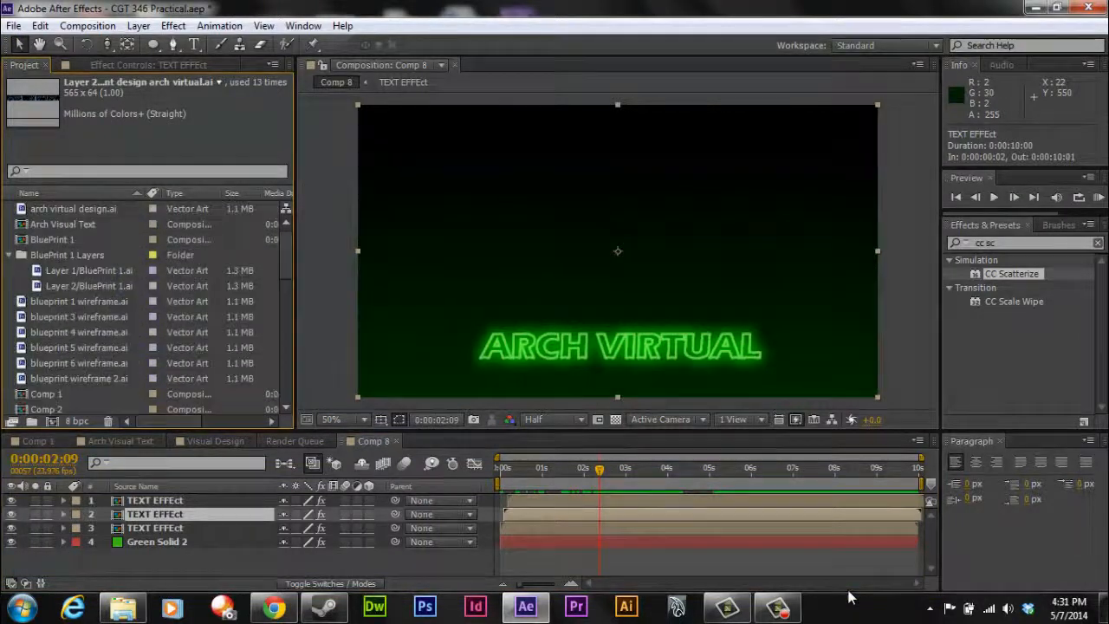
{"action": "left_click", "coordinate": [78, 209]}
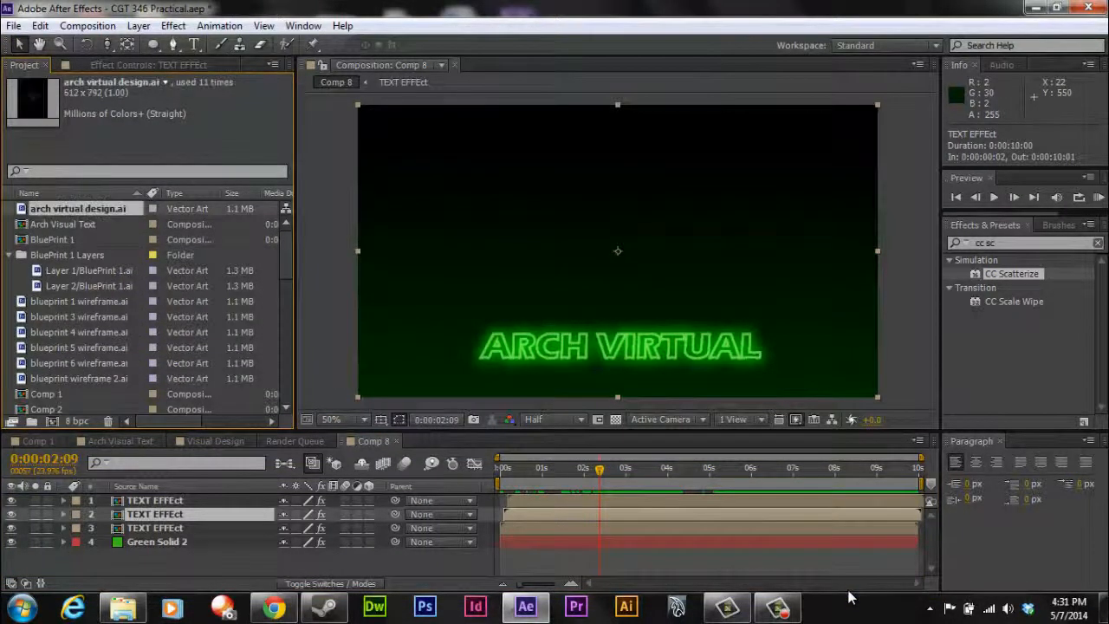
{"action": "left_click_drag", "start_coordinate": [78, 209], "coordinate": [174, 496]}
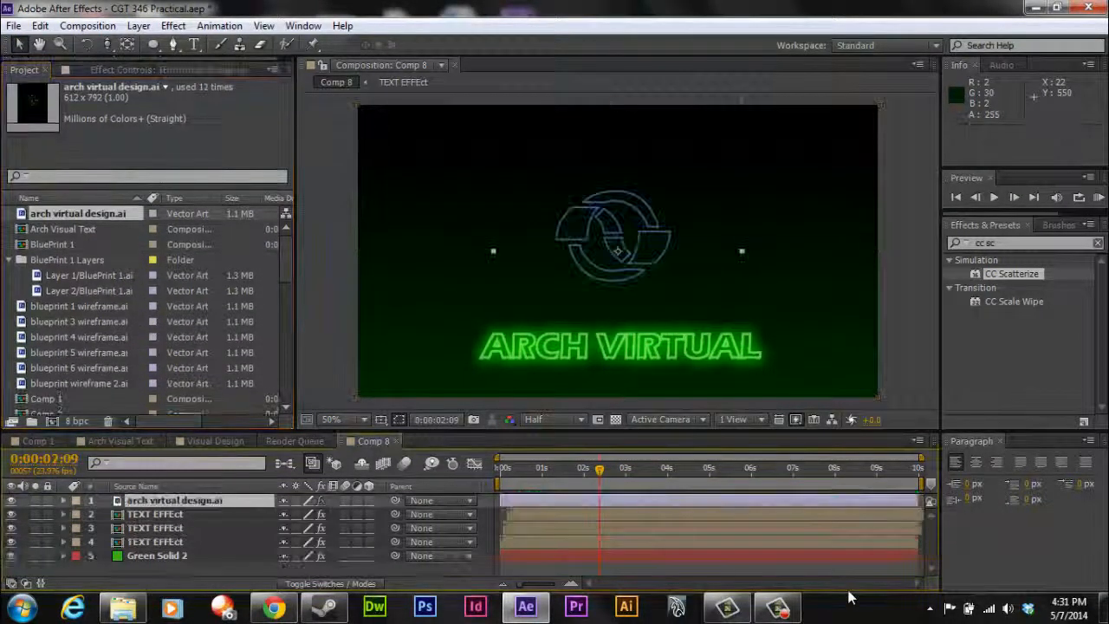
{"action": "key", "text": "s"}
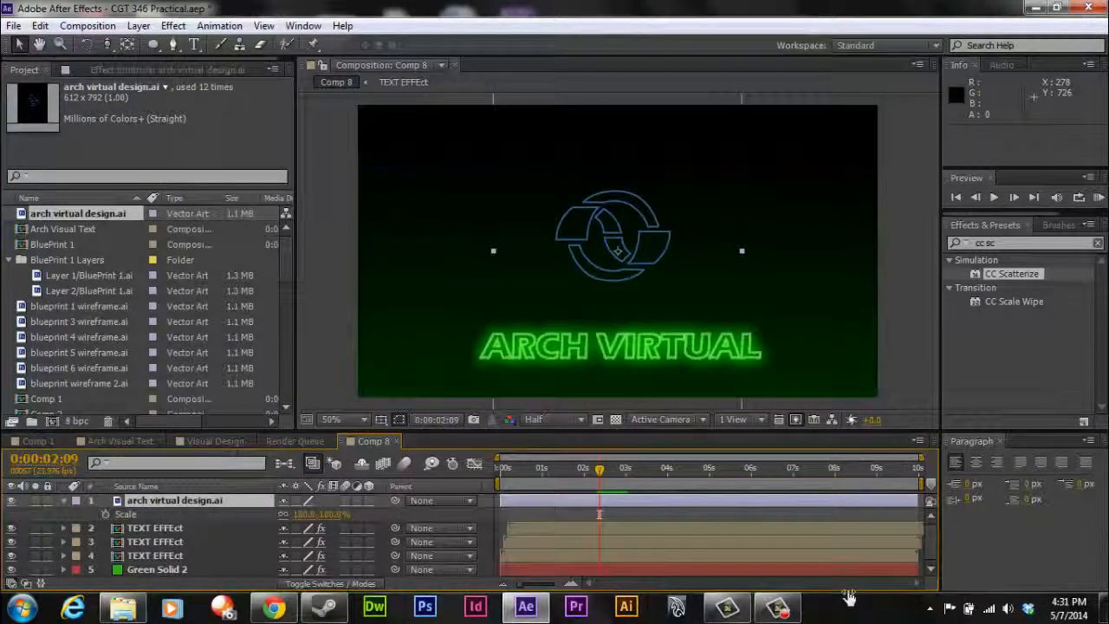
{"action": "left_click_drag", "start_coordinate": [304, 513], "coordinate": [344, 513]}
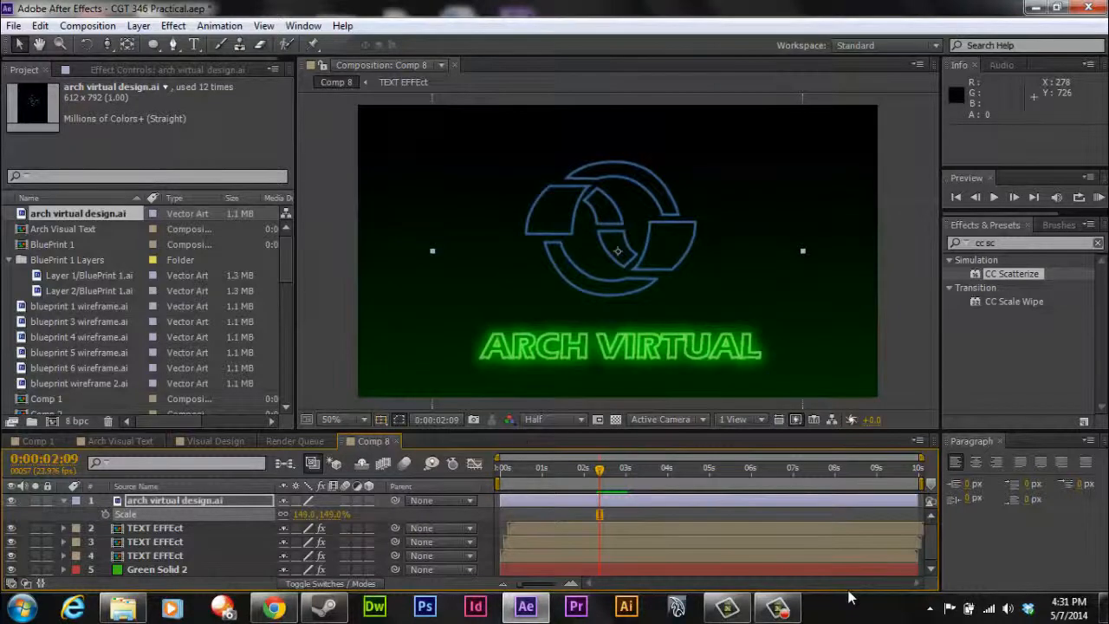
- Move the logo to about 648, 388 above the text using the Title/Action Safe guides, and hide the guides
{"action": "left_click", "coordinate": [381, 419]}
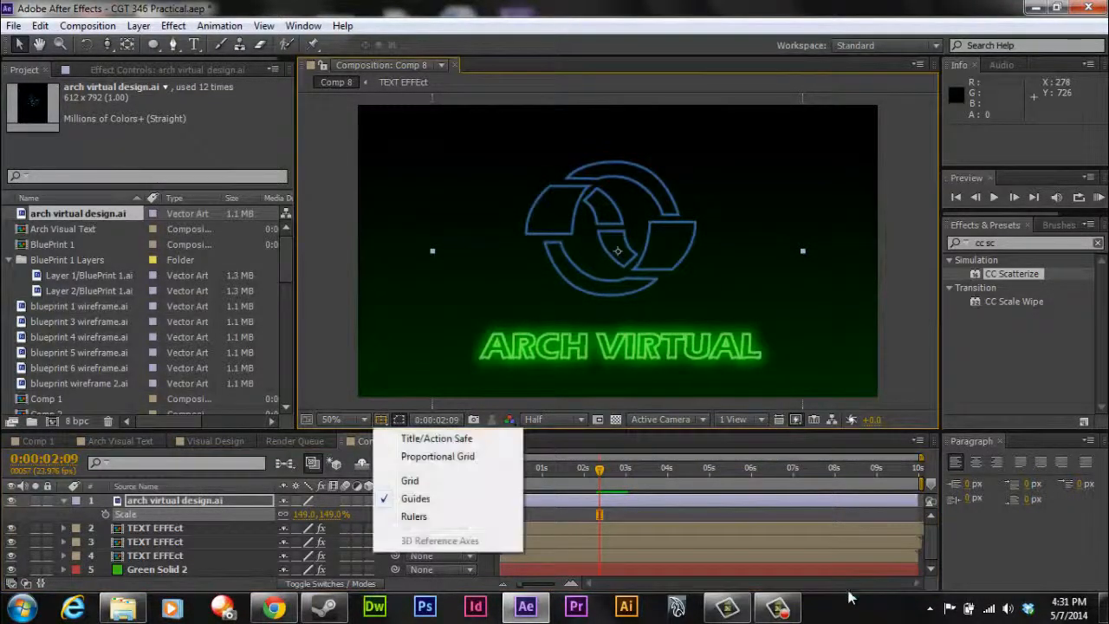
{"action": "left_click", "coordinate": [434, 436]}
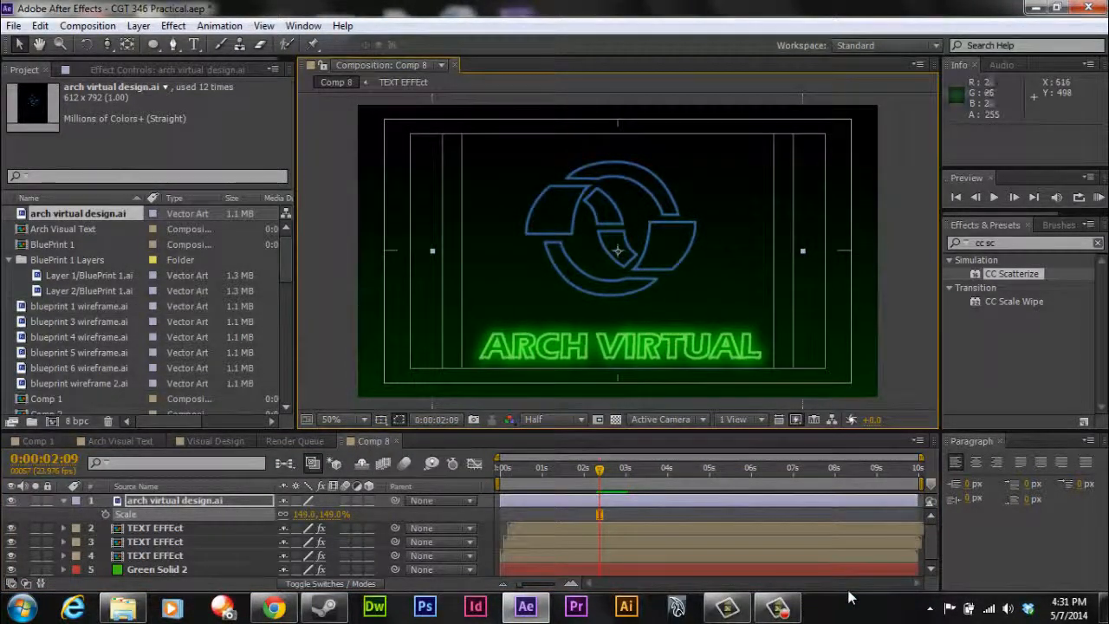
{"action": "left_click_drag", "start_coordinate": [611, 285], "coordinate": [615, 296]}
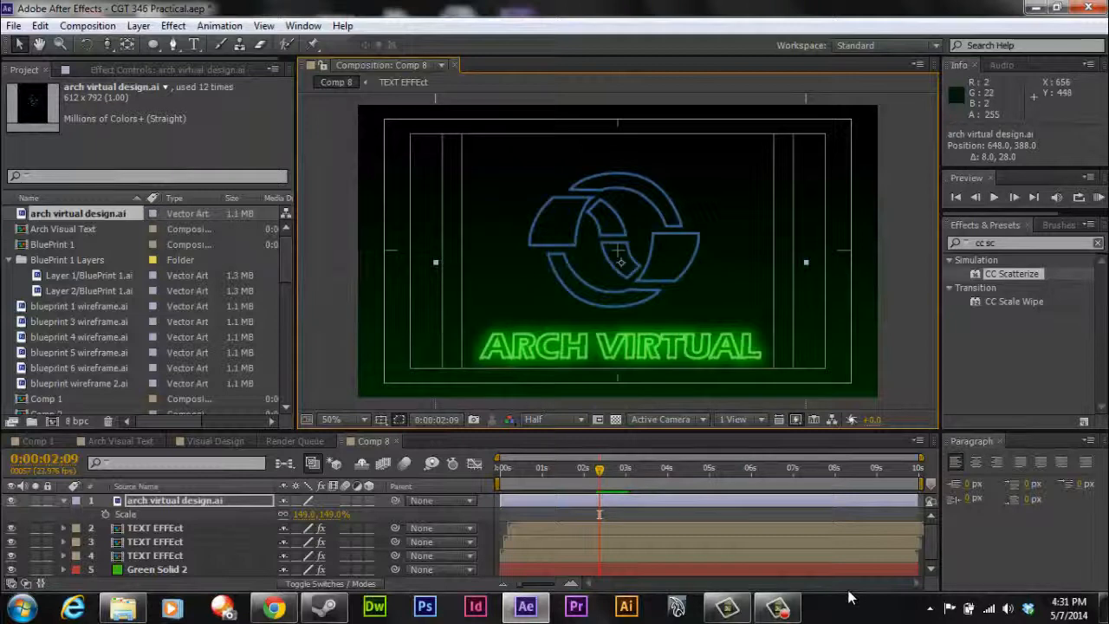
{"action": "left_click", "coordinate": [381, 419]}
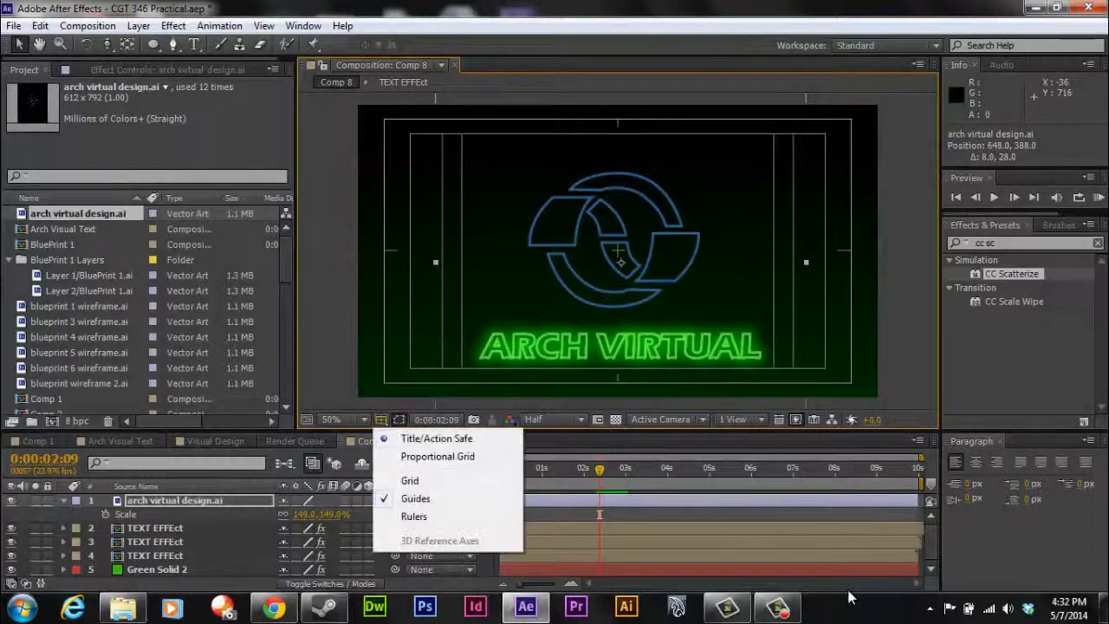
{"action": "left_click", "coordinate": [446, 439]}
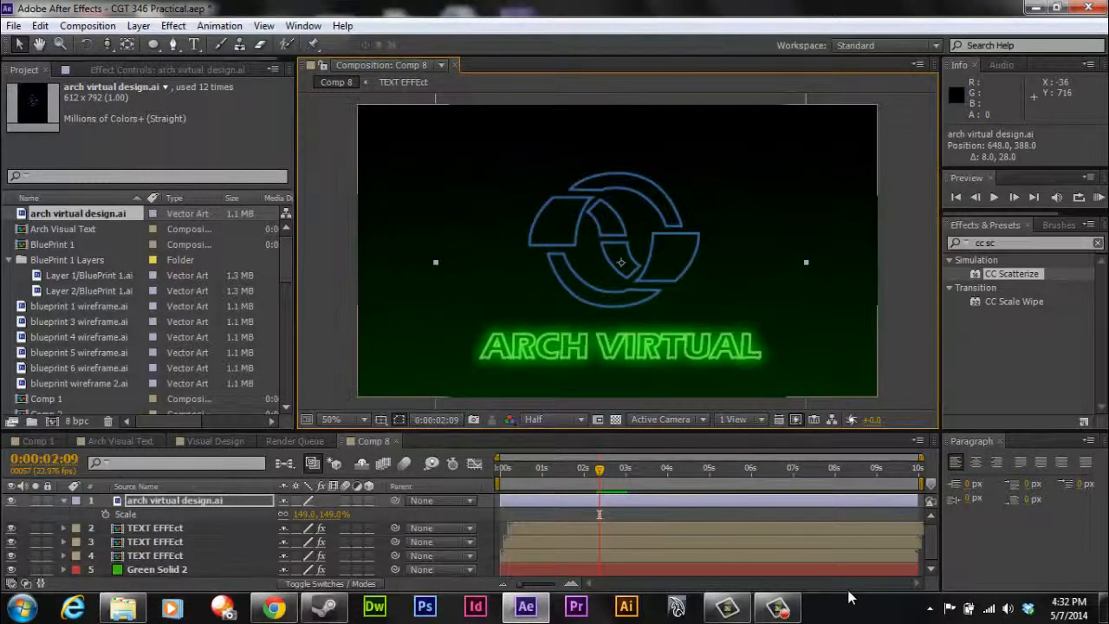
- Copy the Curves effect from the Text 2 layer inside TEXT EFFEct onto the arch virtual design.ai layer in Comp 8
{"action": "double_click", "coordinate": [155, 527]}
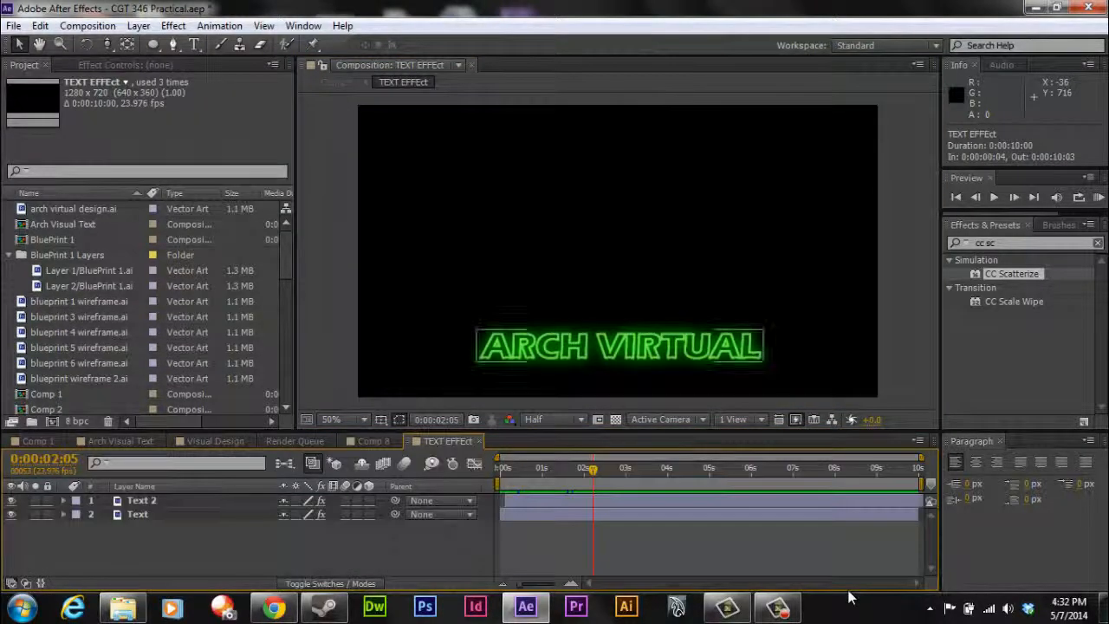
{"action": "left_click", "coordinate": [142, 500]}
{"action": "key", "text": "F3"}
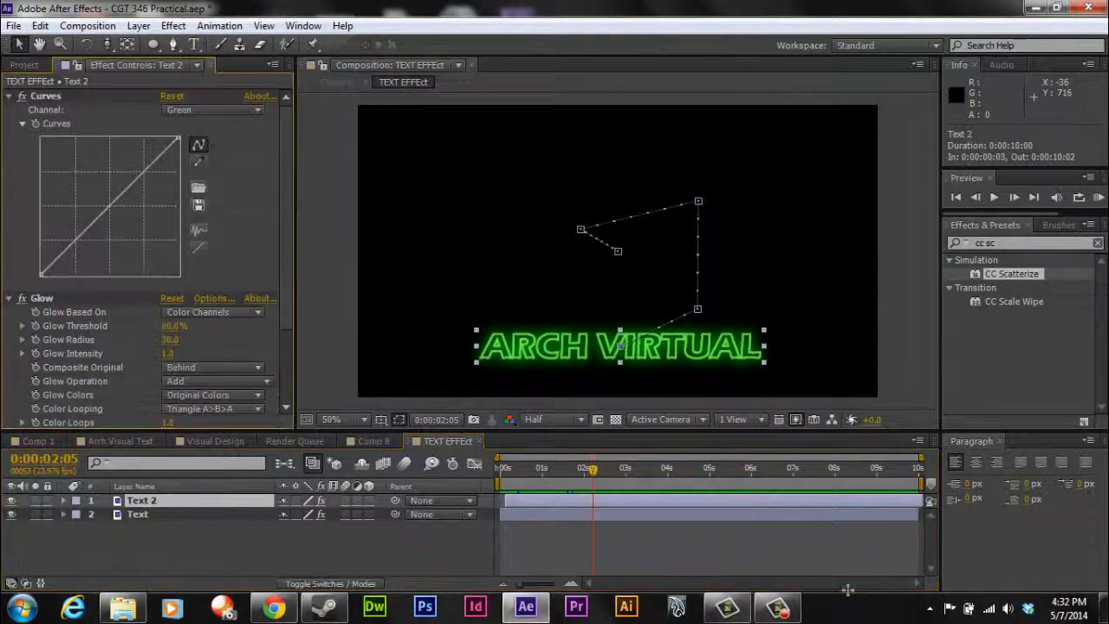
{"action": "left_click", "coordinate": [46, 96]}
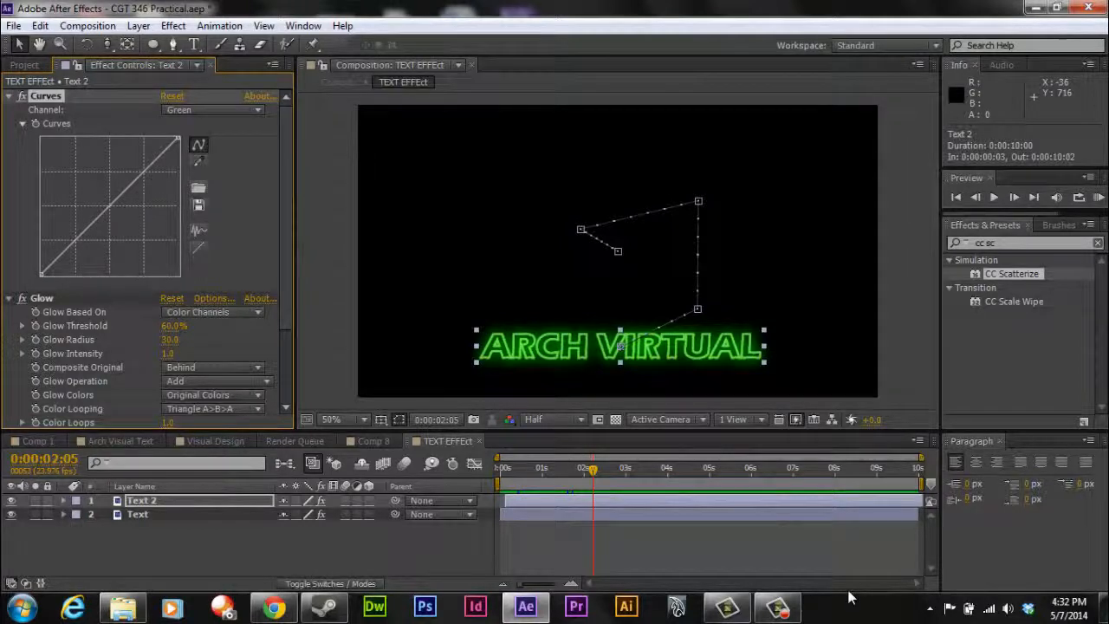
{"action": "left_click", "coordinate": [373, 441]}
{"action": "left_click", "coordinate": [174, 501]}
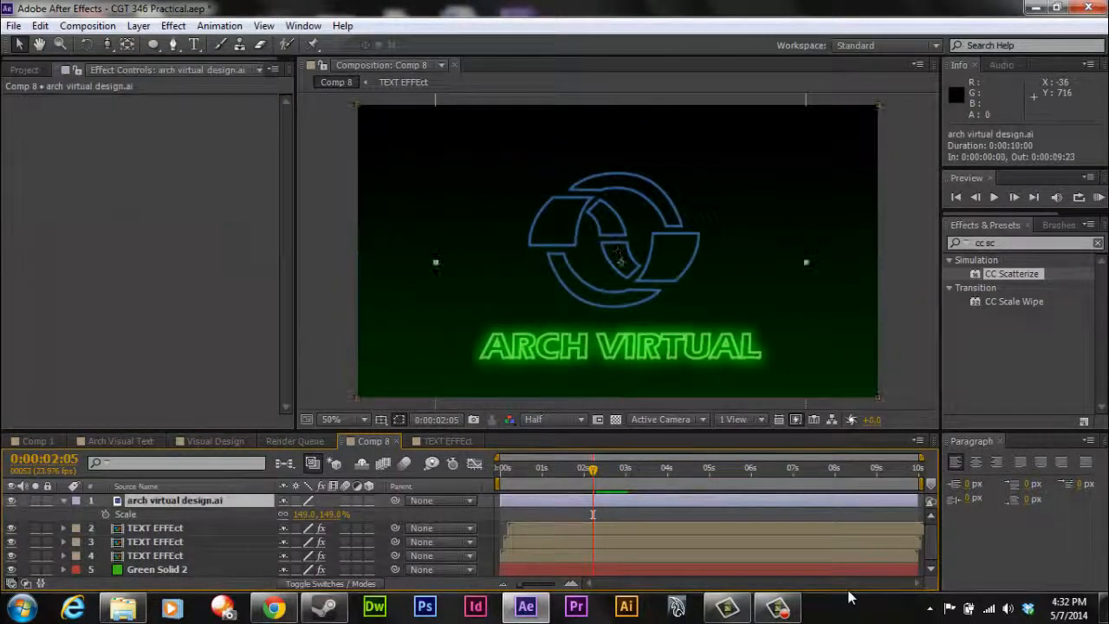
{"action": "key", "text": "ctrl+v"}
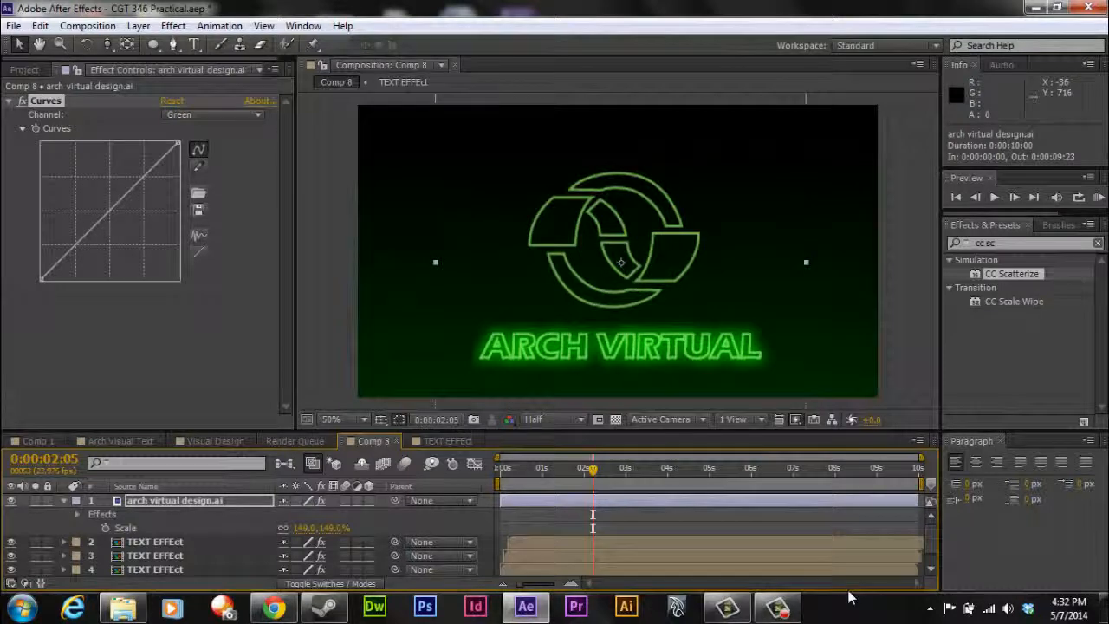
- Copy the Glow effect from the Text 2 layer inside TEXT EFFEct and return to the logo layer in Comp 8
{"action": "left_click", "coordinate": [447, 441]}
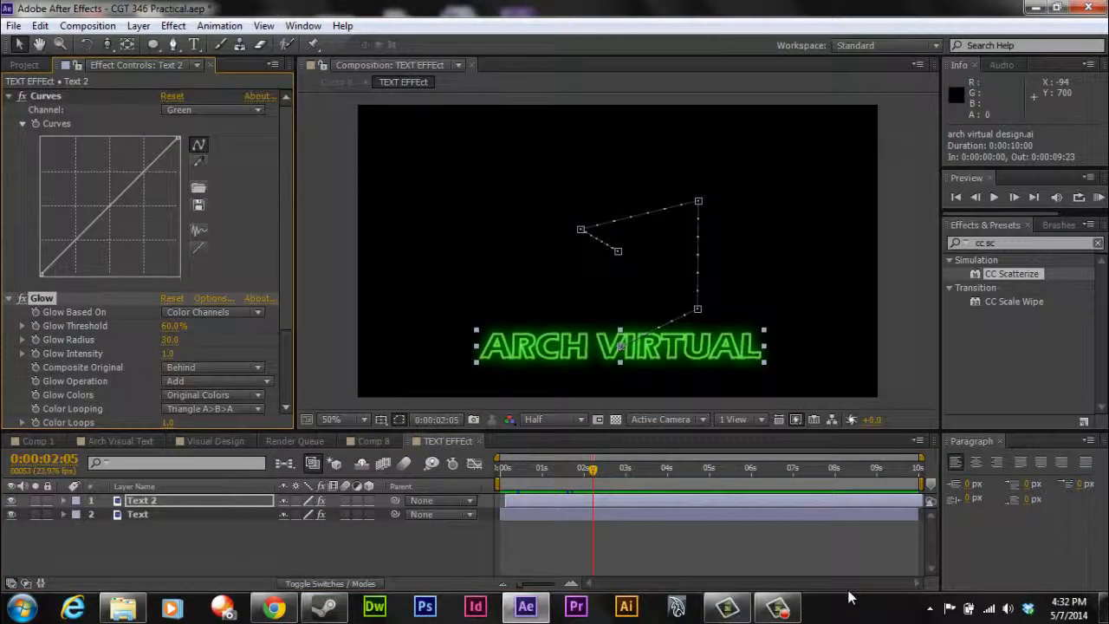
{"action": "left_click", "coordinate": [373, 441]}
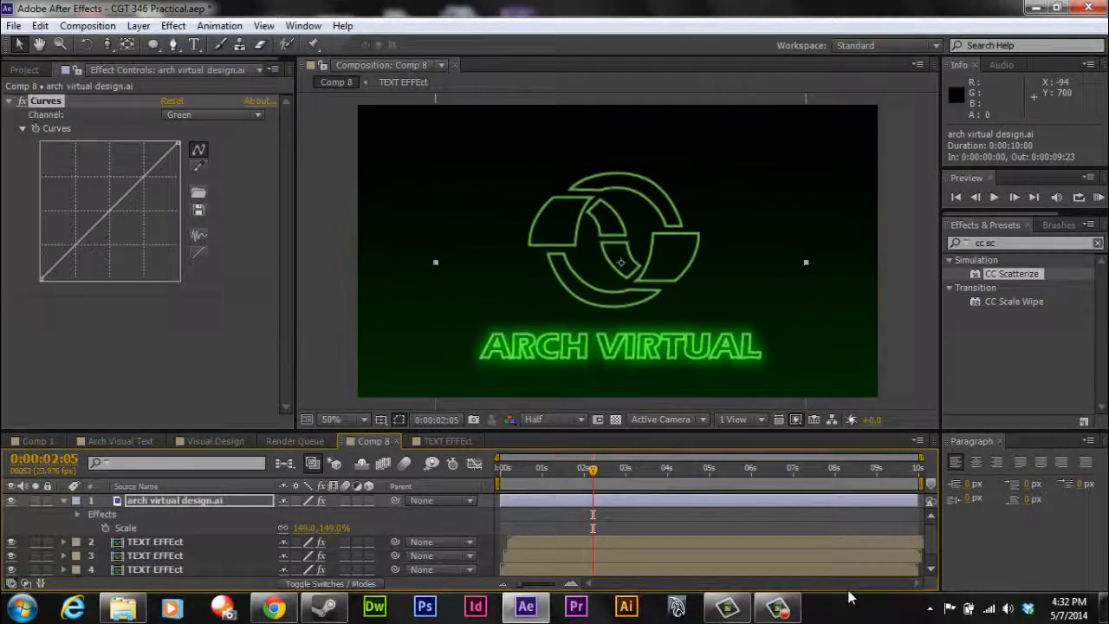
- Paste the copied Glow effect onto the arch virtual design.ai layer and collapse the Curves and Glow settings
{"action": "key", "text": "ctrl+v"}
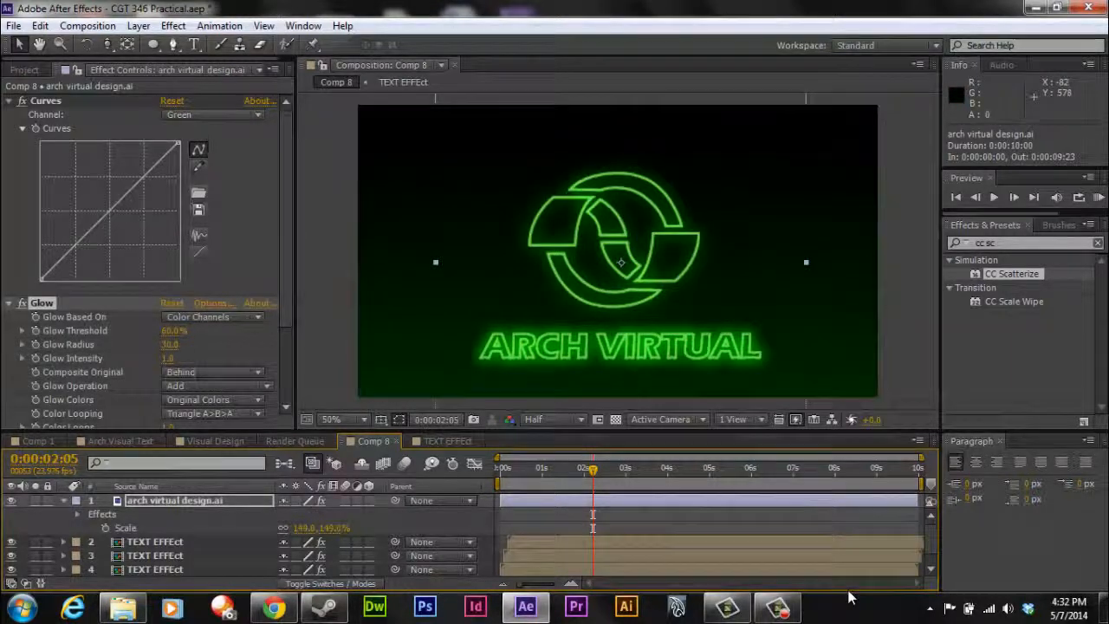
{"action": "left_click", "coordinate": [8, 303]}
{"action": "left_click", "coordinate": [9, 101]}
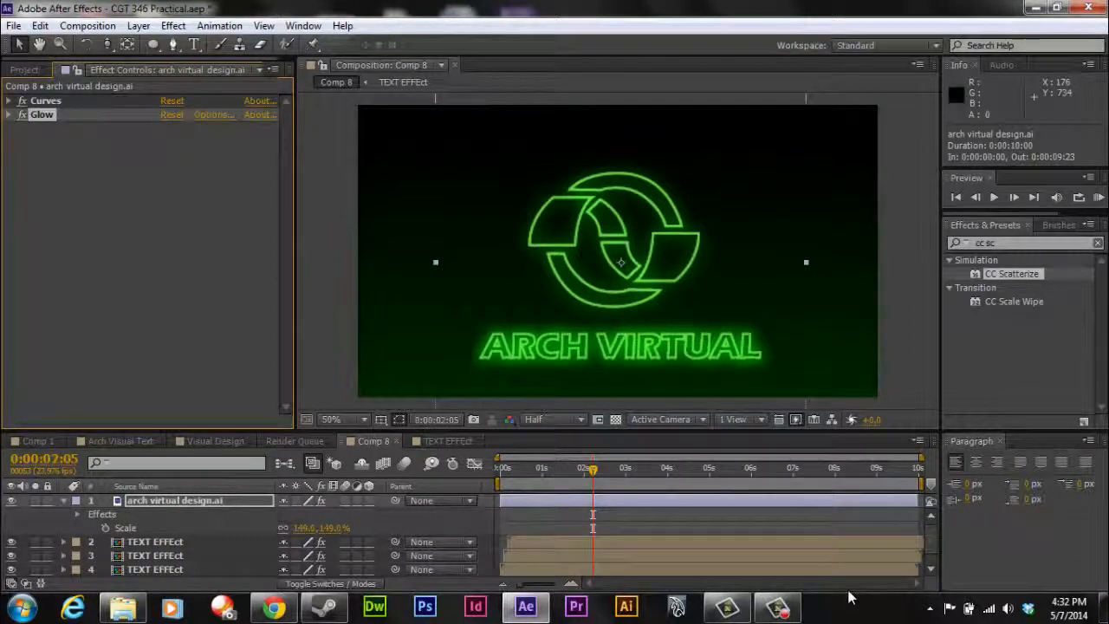
- Return the playhead to 0:00:00:00, collapse the arch virtual design.ai layer's properties and keep that layer selected
{"action": "mouse_move", "coordinate": [593, 469]}
{"action": "left_mouse_down"}
{"action": "mouse_move", "coordinate": [501, 468]}
{"action": "mouse_move", "coordinate": [604, 468]}
{"action": "mouse_move", "coordinate": [500, 469]}
{"action": "left_mouse_up"}
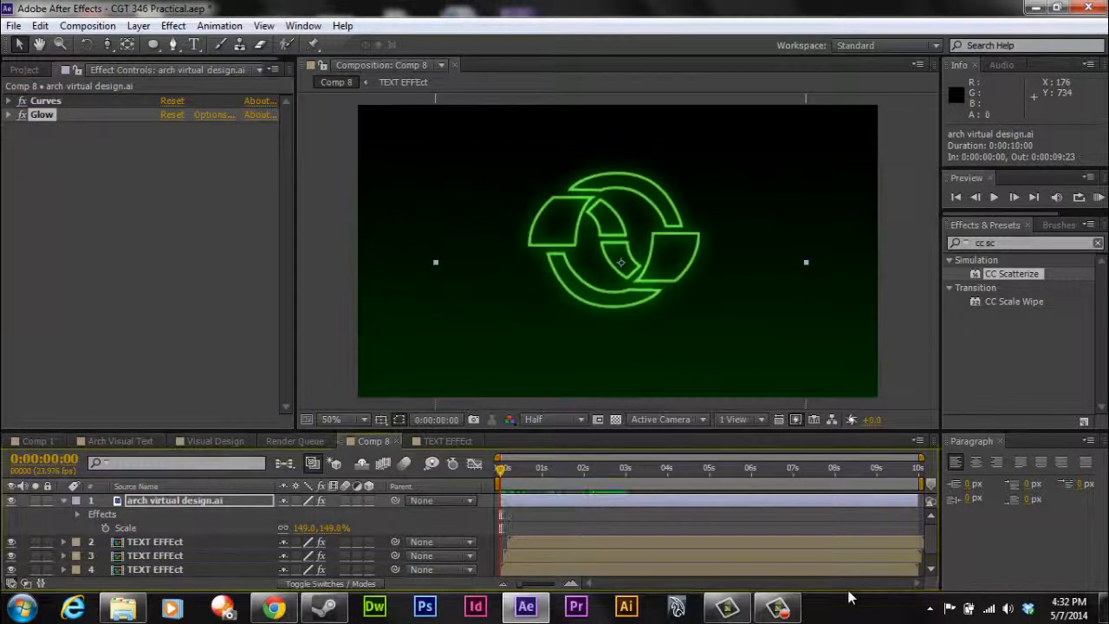
{"action": "left_click", "coordinate": [77, 514]}
{"action": "left_click", "coordinate": [77, 515]}
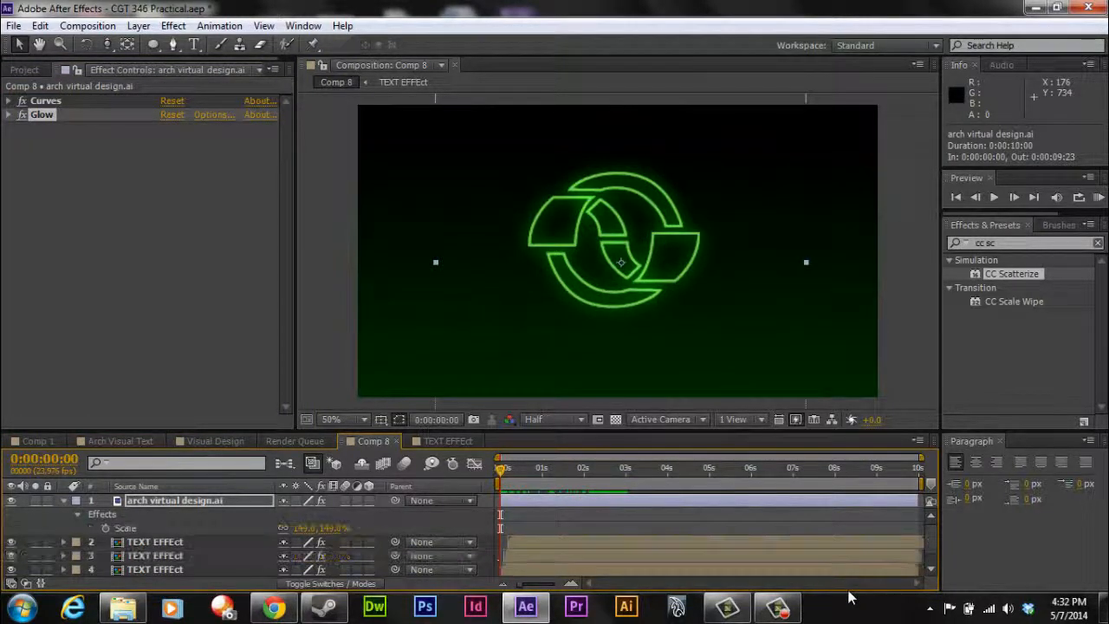
{"action": "left_click", "coordinate": [63, 501]}
{"action": "left_click", "coordinate": [175, 501]}
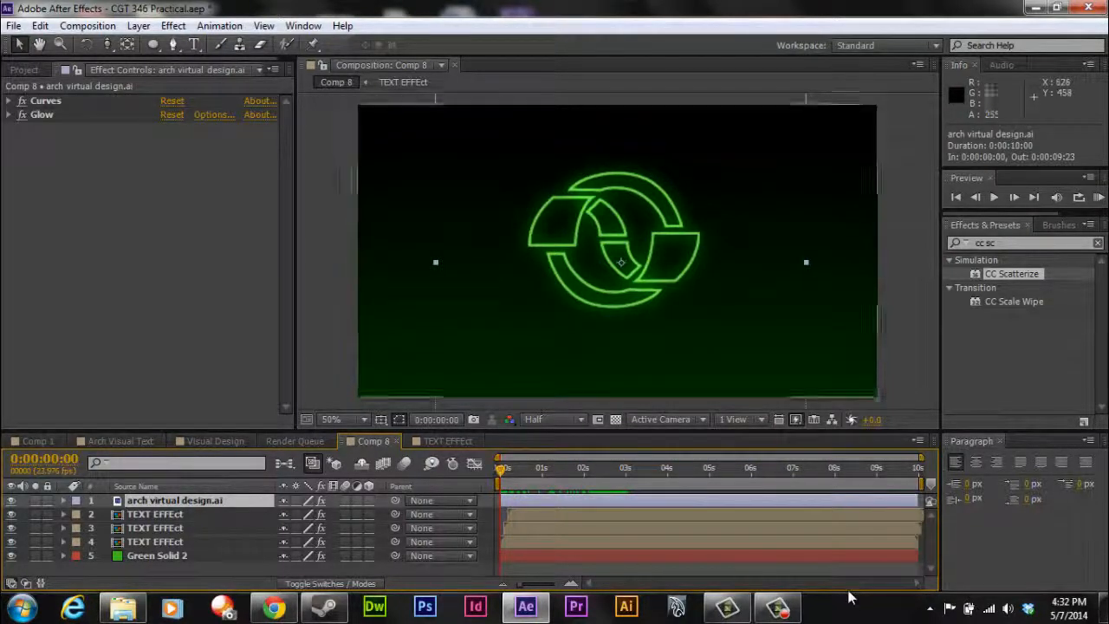
- Preview the animation in Comp 1 as a reference for the logo reveal
{"action": "left_click", "coordinate": [38, 441]}
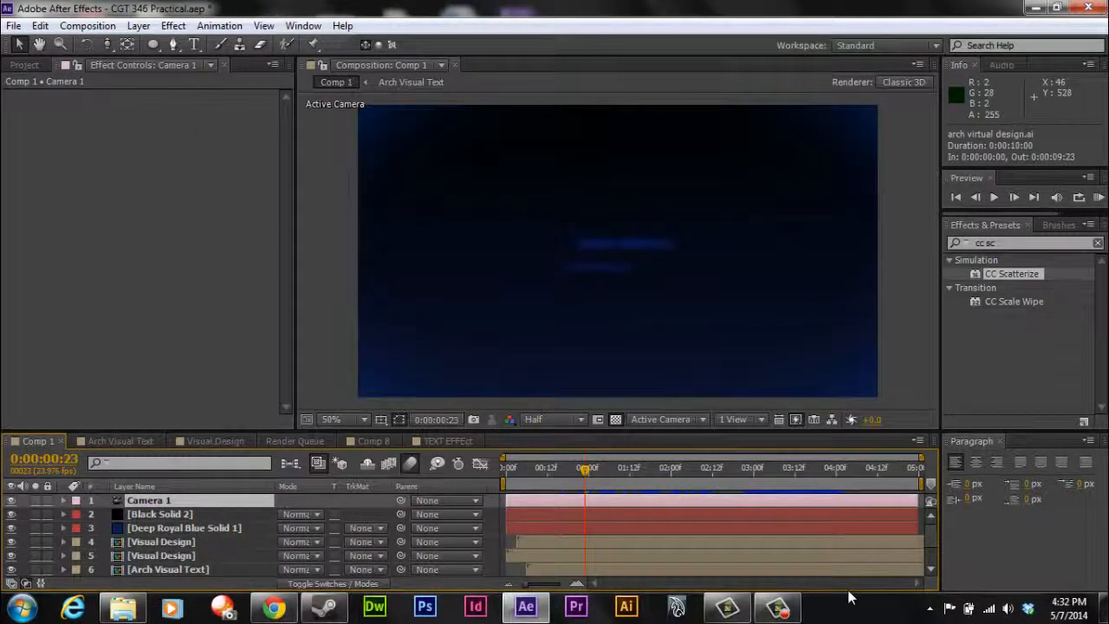
{"action": "key", "text": "space"}
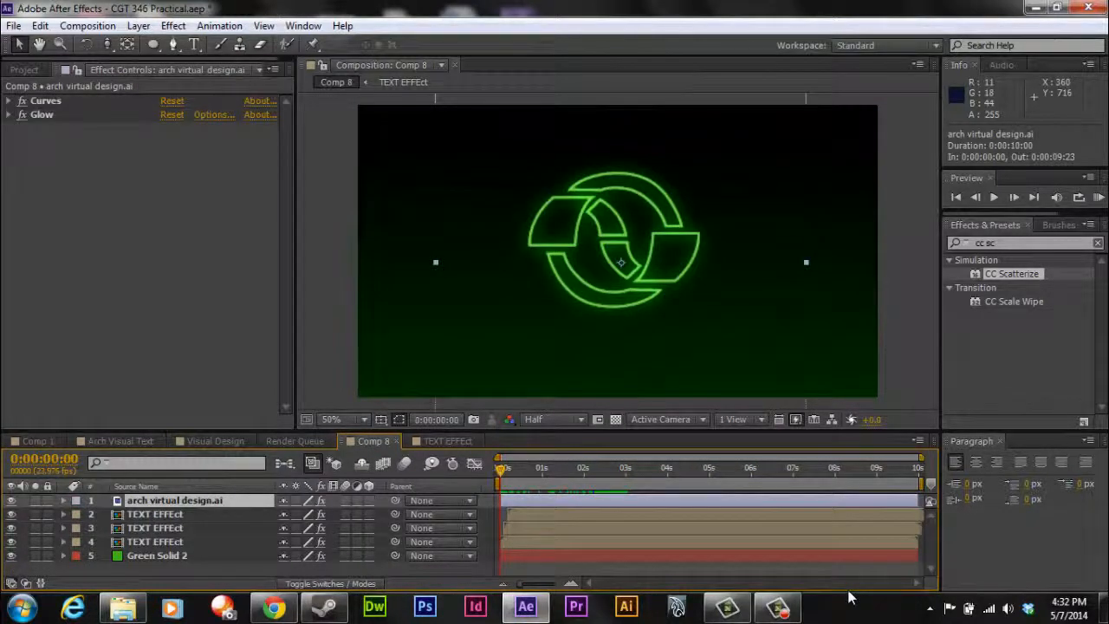
- Rename the arch virtual design.ai layer in Comp 8 as LOGO
{"action": "key", "text": "Return"}
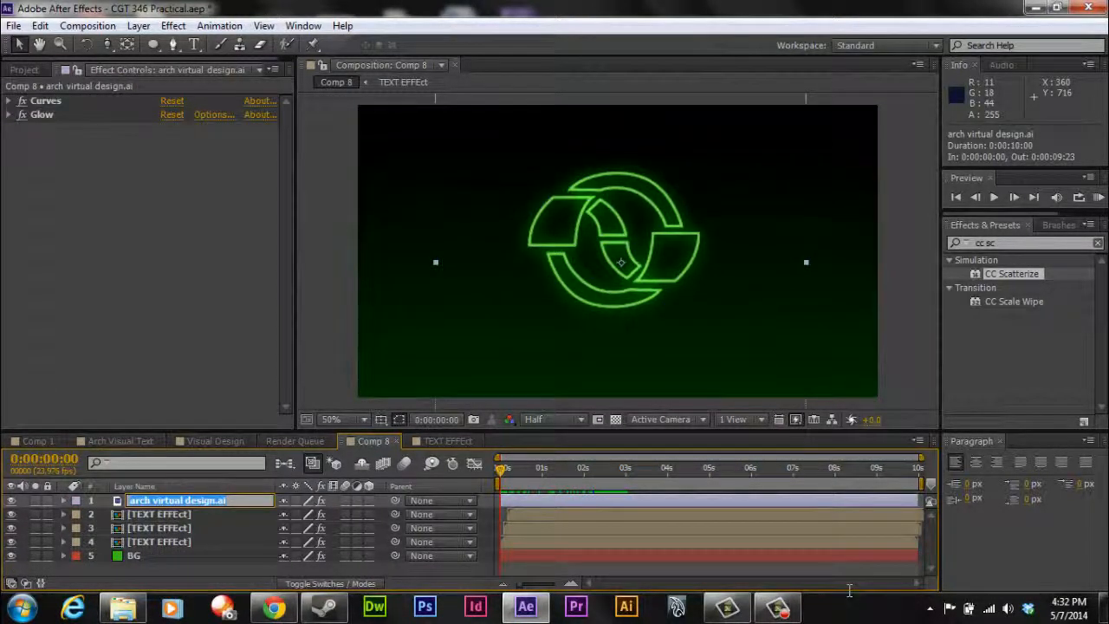
{"action": "type", "text": "LOGO"}
{"action": "key", "text": "Return"}
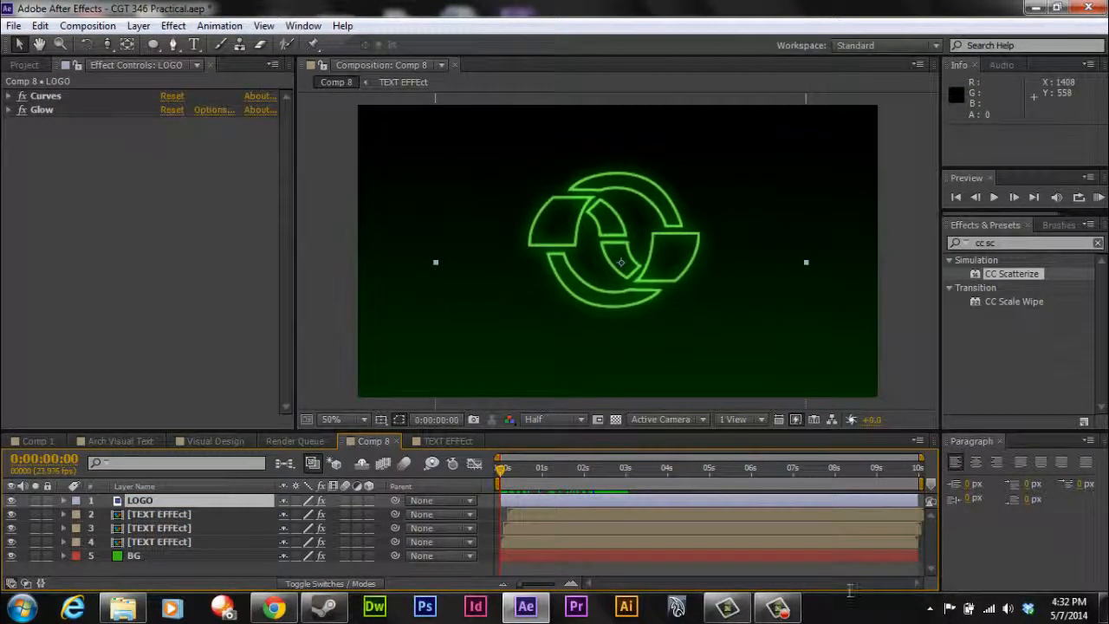
- Search the effects for "cc image" and apply CC Image Wipe to the LOGO layer
{"action": "key", "text": "BackSpace"}
{"action": "key", "text": "BackSpace"}
{"action": "key", "text": "BackSpace"}
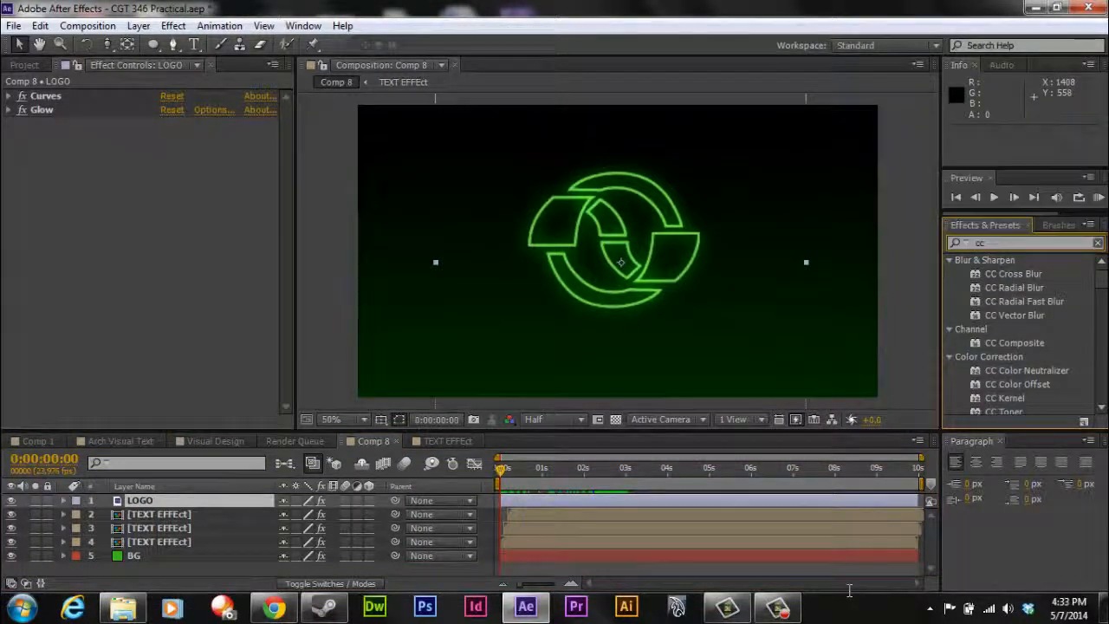
{"action": "type", "text": "image"}
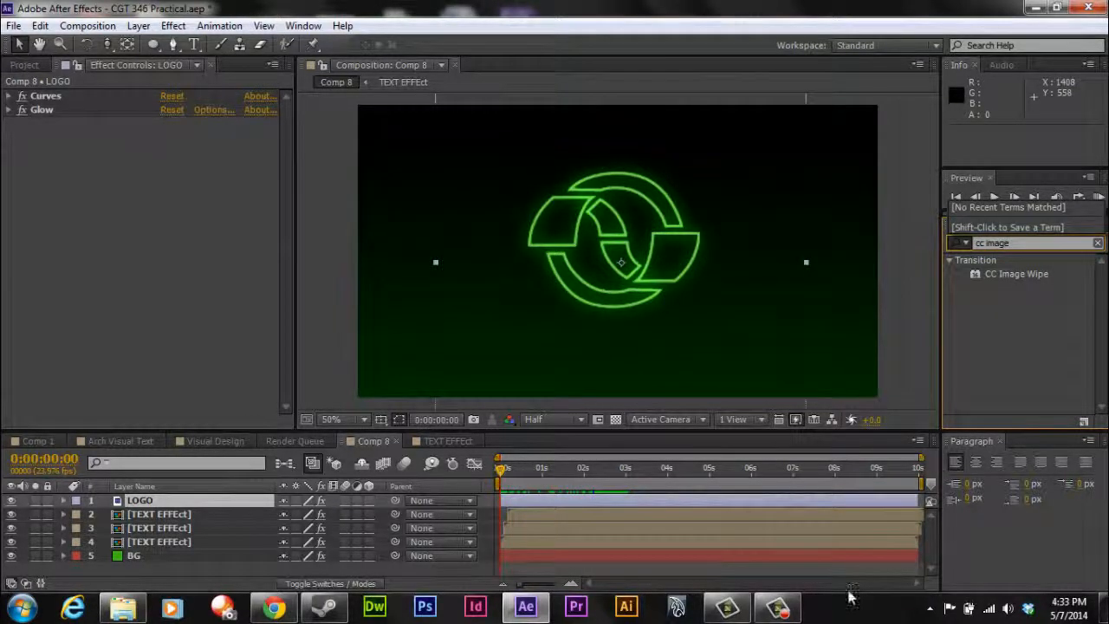
{"action": "key", "text": "Return"}
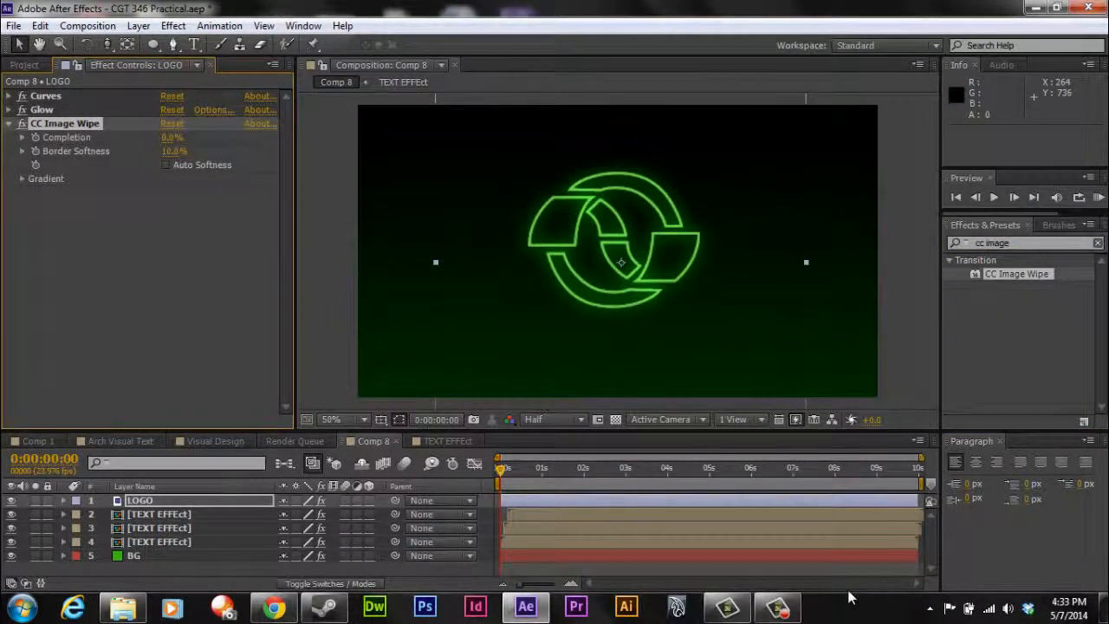
- Try out Completion and Border Softness values for CC Image Wipe, ending at 10% and 13%
{"action": "mouse_move", "coordinate": [172, 138]}
{"action": "left_mouse_down"}
{"action": "mouse_move", "coordinate": [192, 137]}
{"action": "mouse_move", "coordinate": [175, 138]}
{"action": "left_mouse_up"}
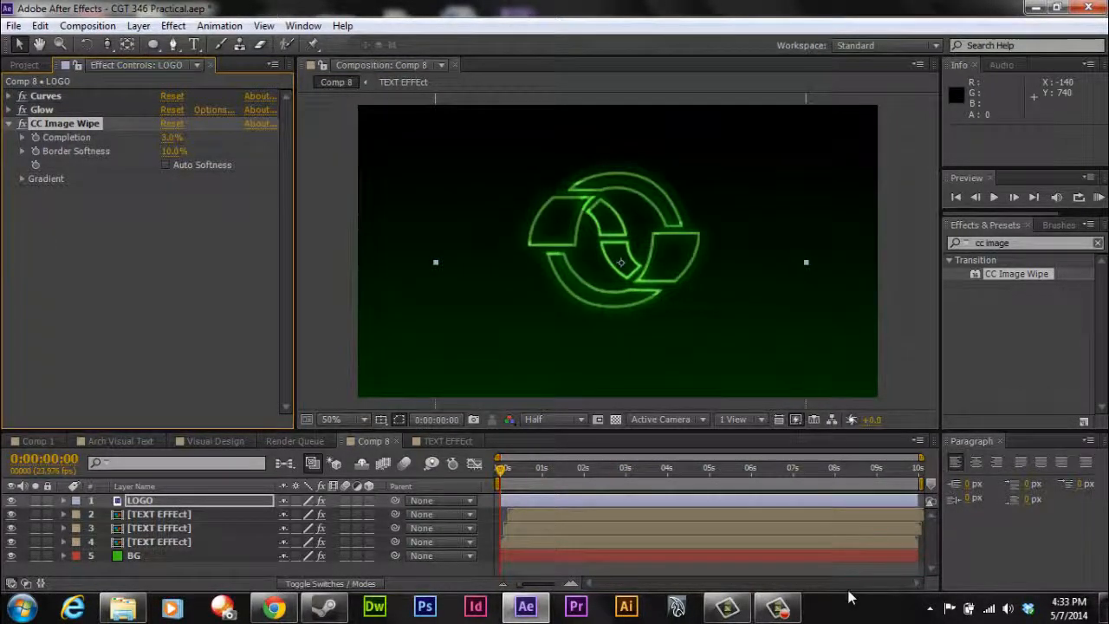
{"action": "mouse_move", "coordinate": [172, 138]}
{"action": "left_mouse_down"}
{"action": "mouse_move", "coordinate": [238, 138]}
{"action": "mouse_move", "coordinate": [192, 138]}
{"action": "mouse_move", "coordinate": [191, 152]}
{"action": "mouse_move", "coordinate": [215, 152]}
{"action": "mouse_move", "coordinate": [170, 152]}
{"action": "left_mouse_up"}
{"action": "left_click", "coordinate": [23, 110]}
{"action": "key", "text": "ctrl+z"}
{"action": "key", "text": "ctrl+z"}
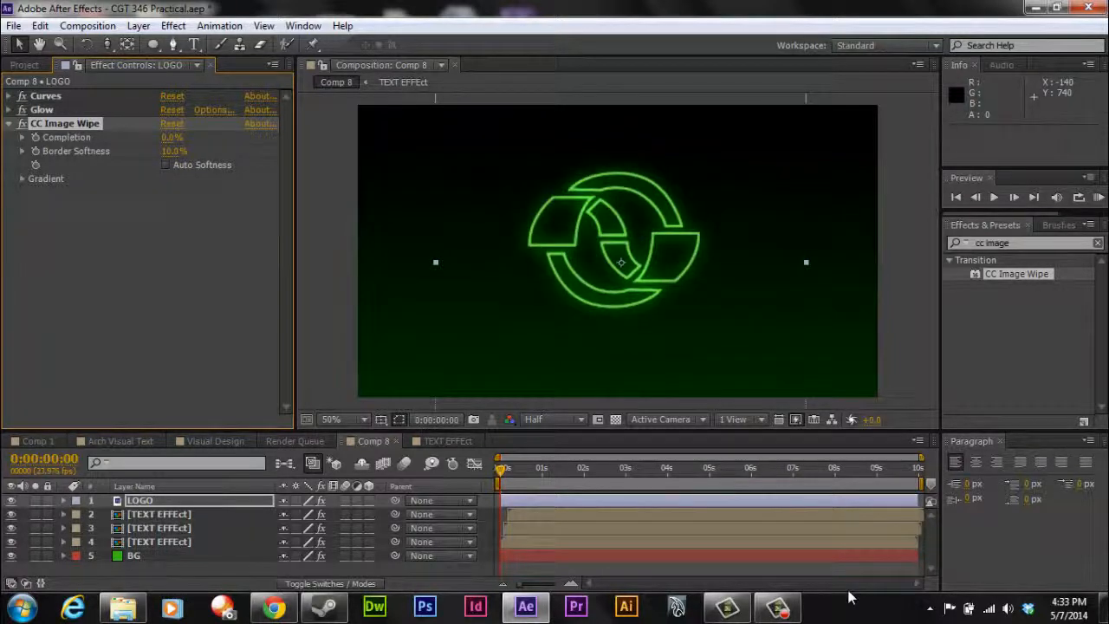
{"action": "left_click_drag", "start_coordinate": [171, 137], "coordinate": [196, 138]}
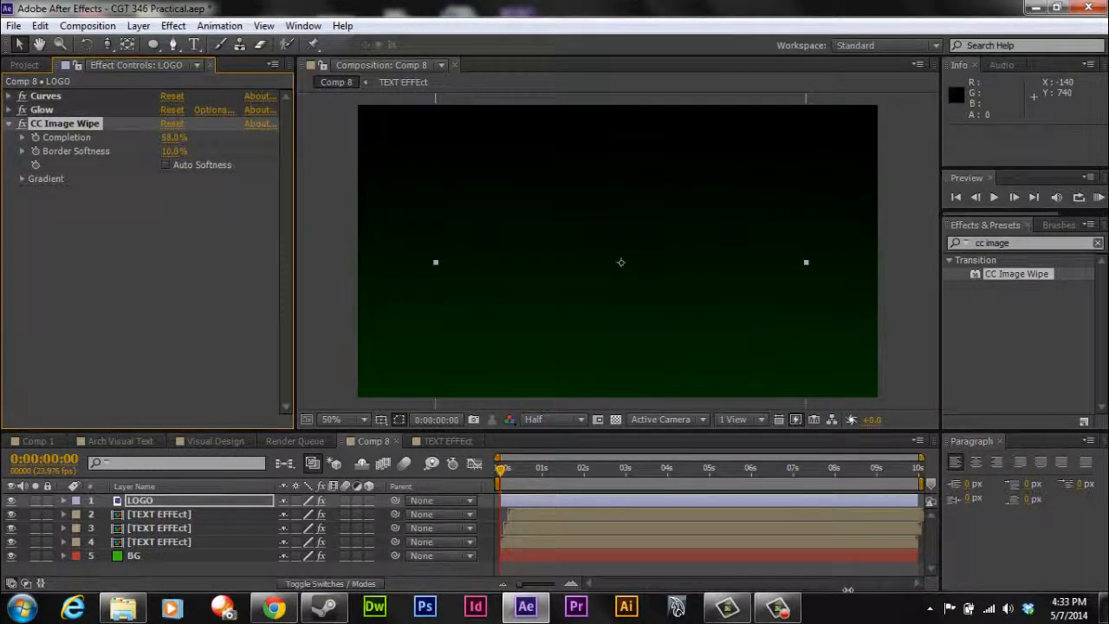
{"action": "key", "text": "ctrl+z"}
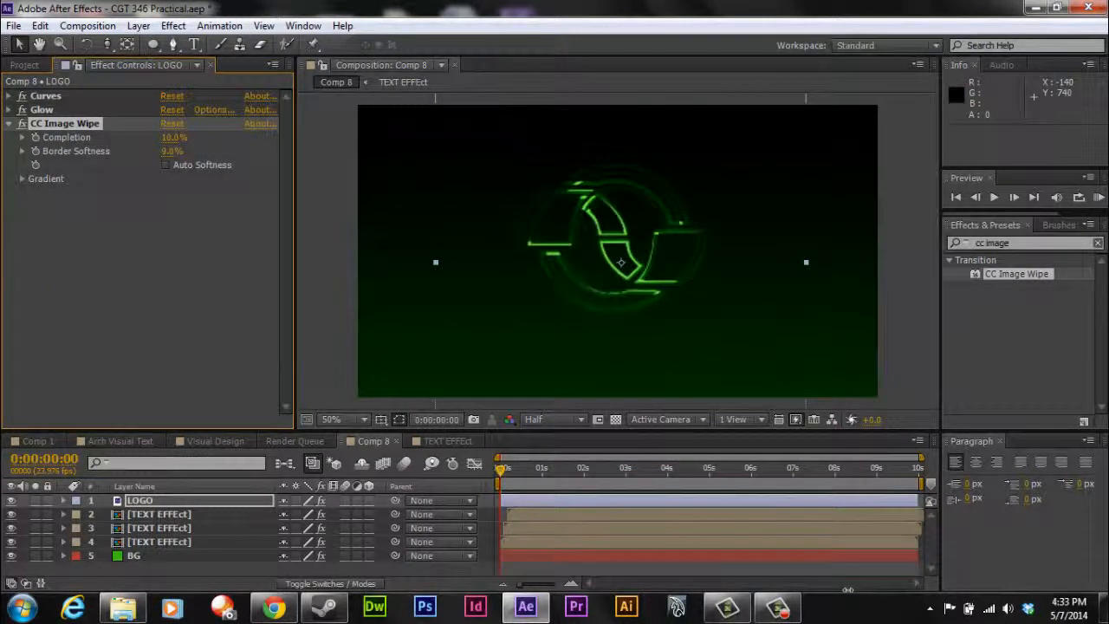
{"action": "left_click_drag", "start_coordinate": [174, 151], "coordinate": [170, 151]}
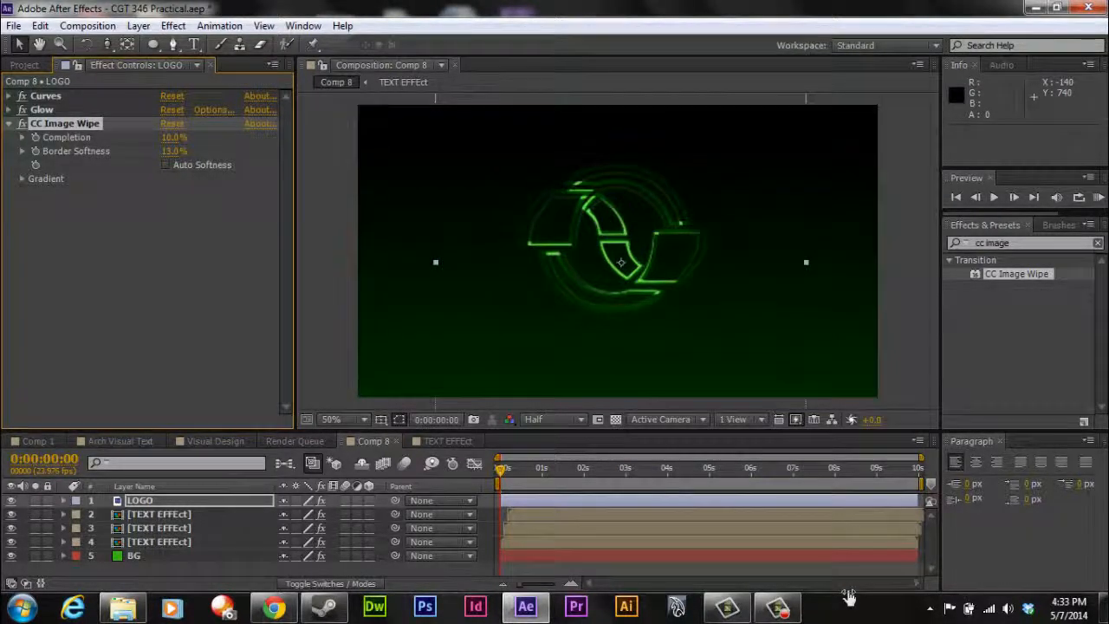
- At 0:00:01:13, keyframe the LOGO layer's CC Image Wipe with Completion at 78% and Border Softness at 100%, and reveal the keyframes
{"action": "key", "text": "space"}
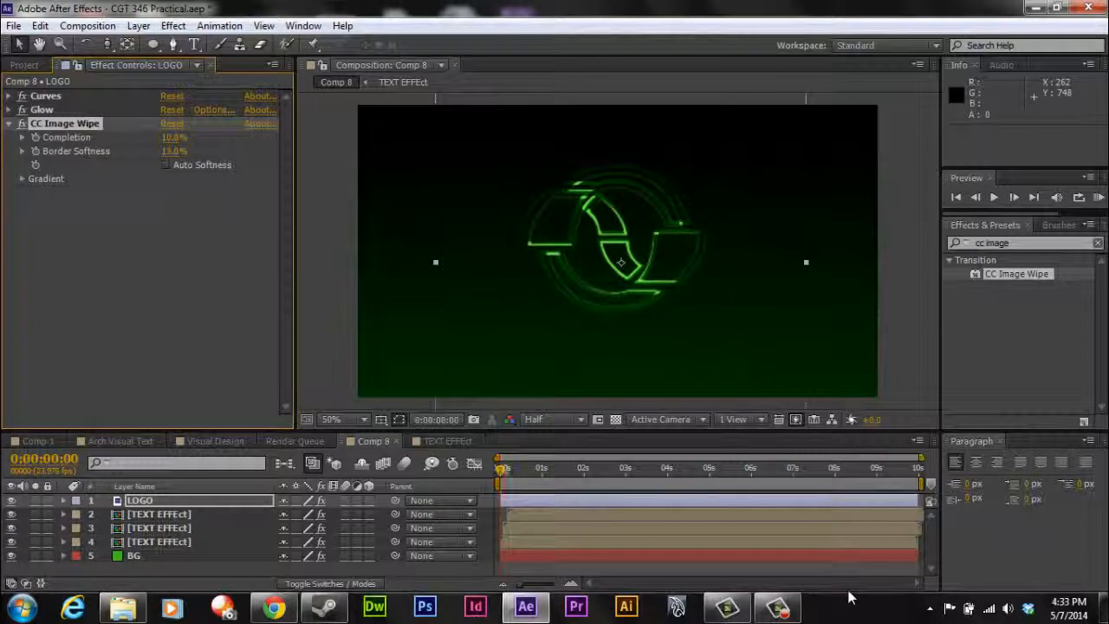
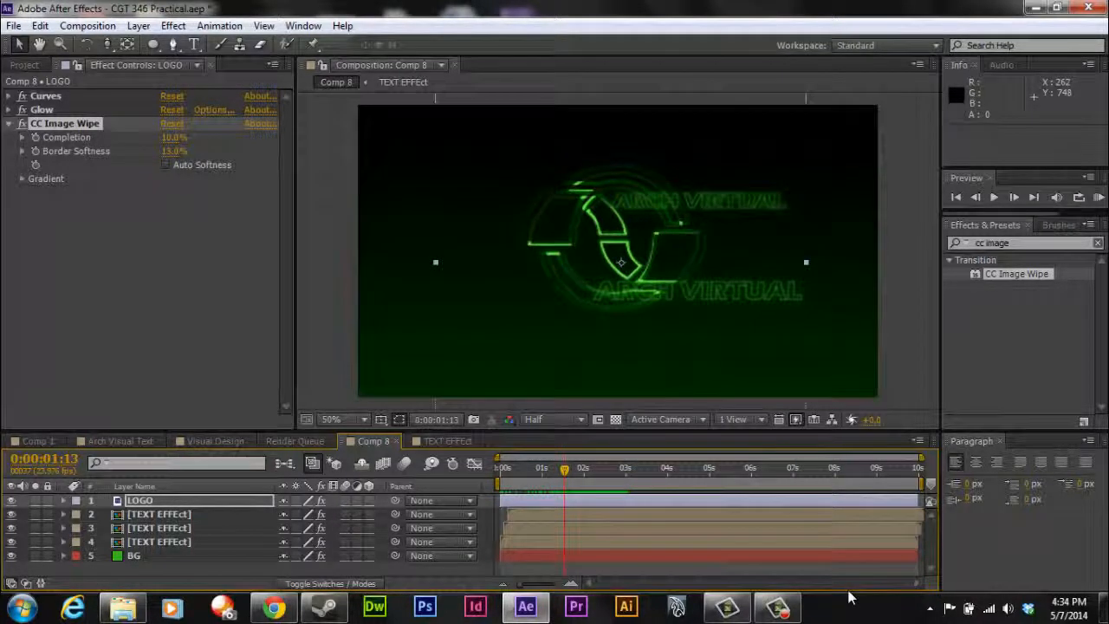
{"action": "left_click", "coordinate": [173, 137]}
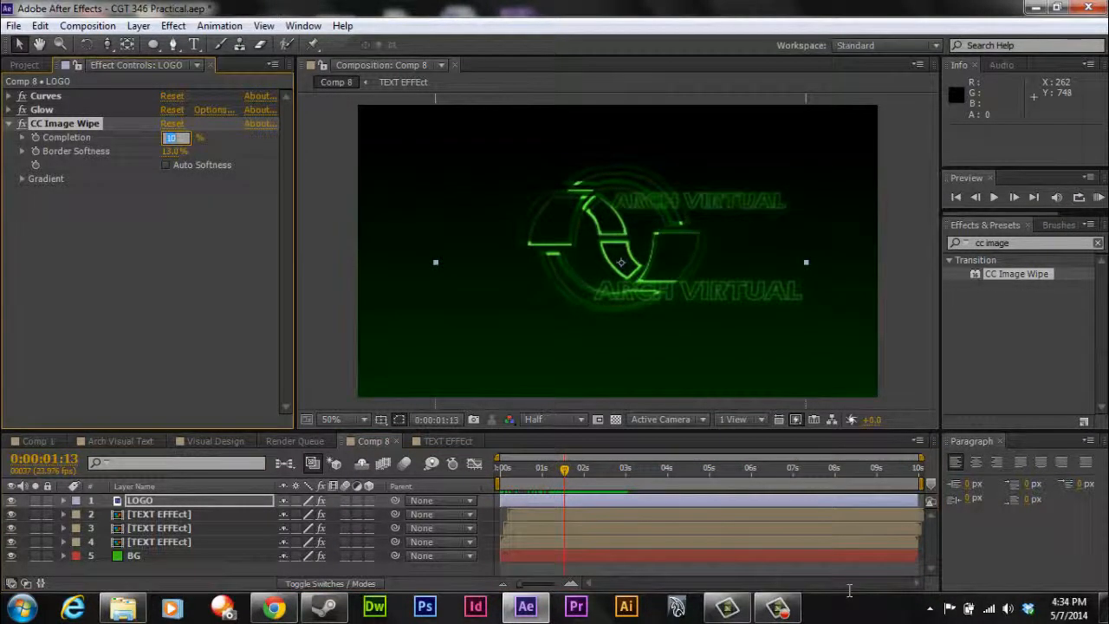
{"action": "type", "text": "78"}
{"action": "key", "text": "Return"}
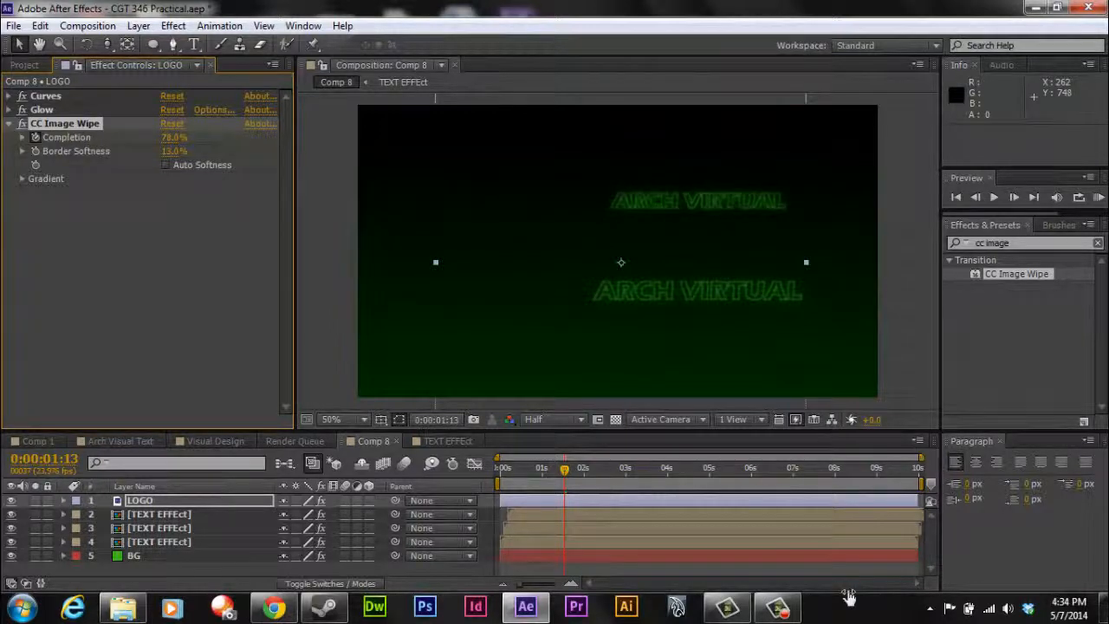
{"action": "left_click", "coordinate": [175, 151]}
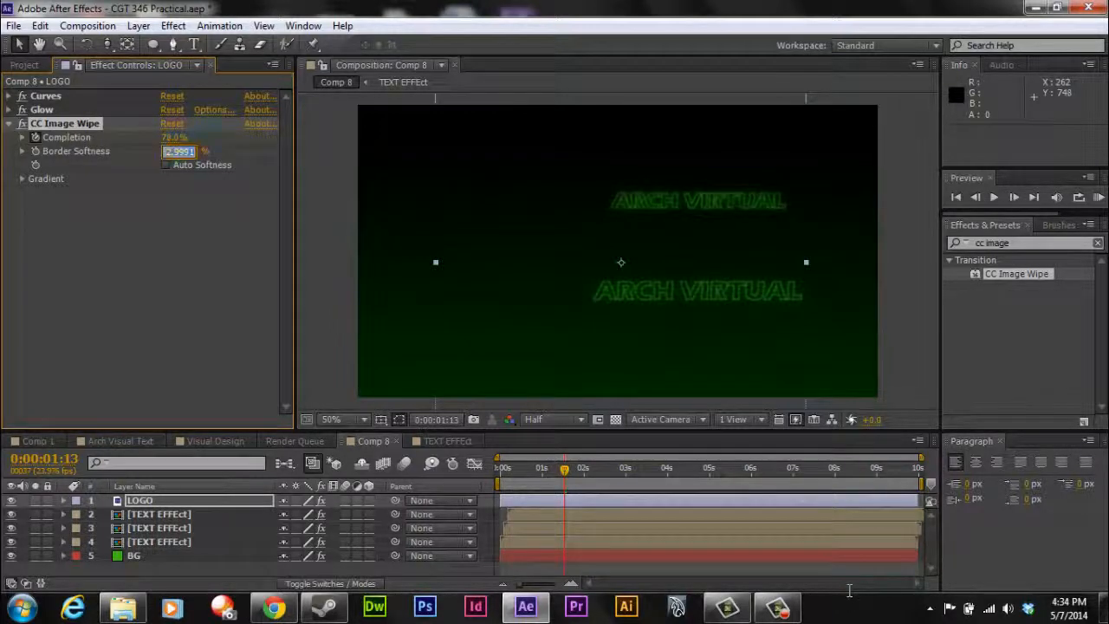
{"action": "type", "text": "100"}
{"action": "key", "text": "Return"}
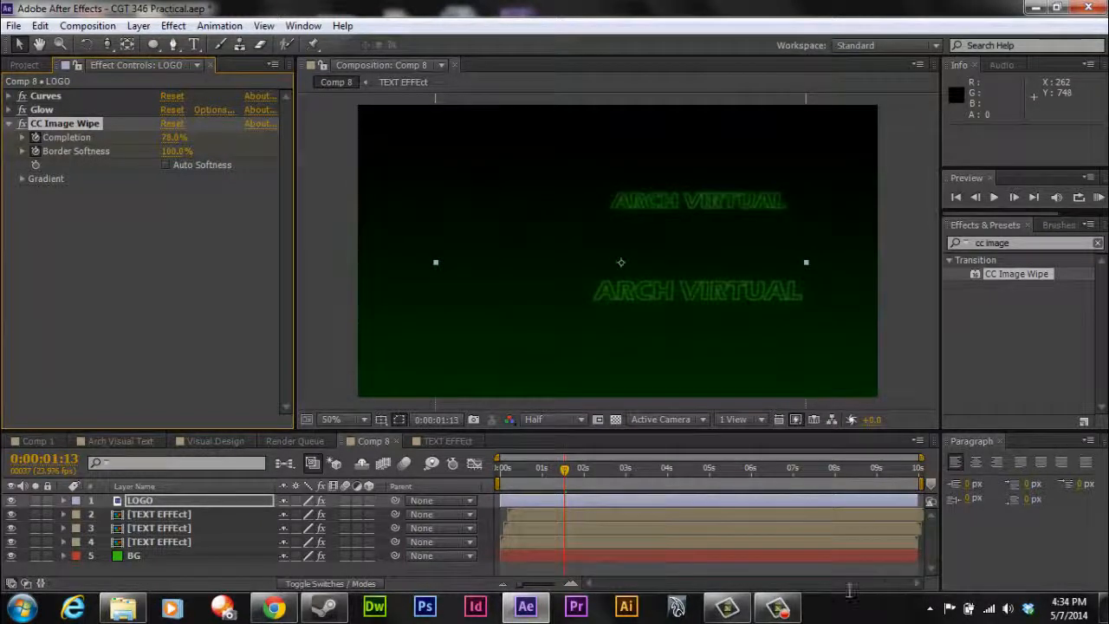
{"action": "key", "text": "u"}
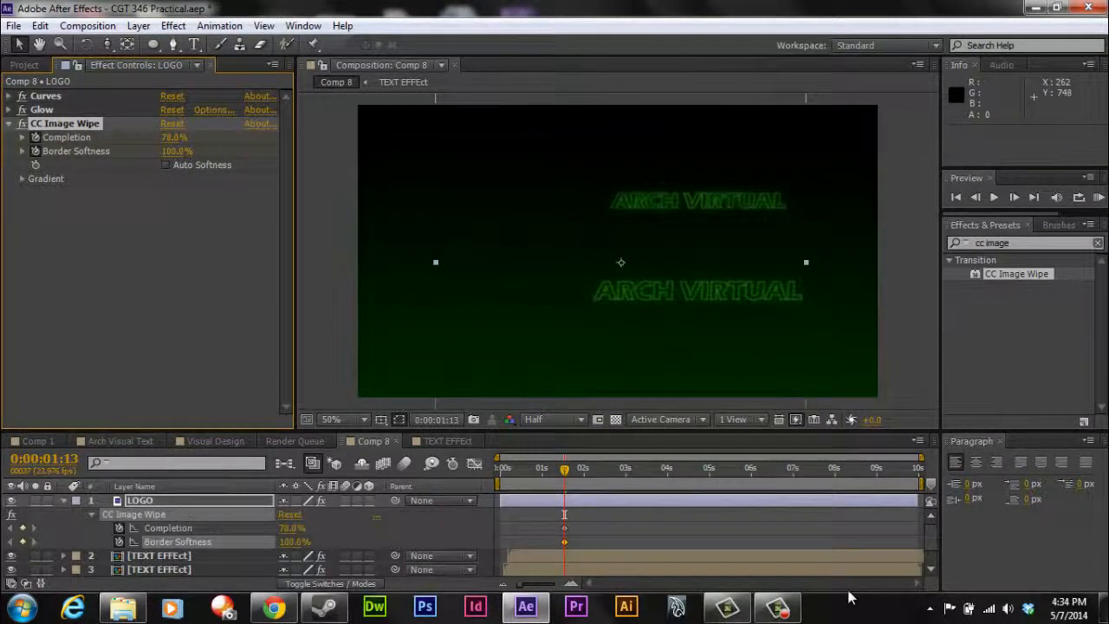
- Move the playhead to 0:00:01:23 and set the CC Image Wipe Completion to 1%
{"action": "key", "text": "space"}
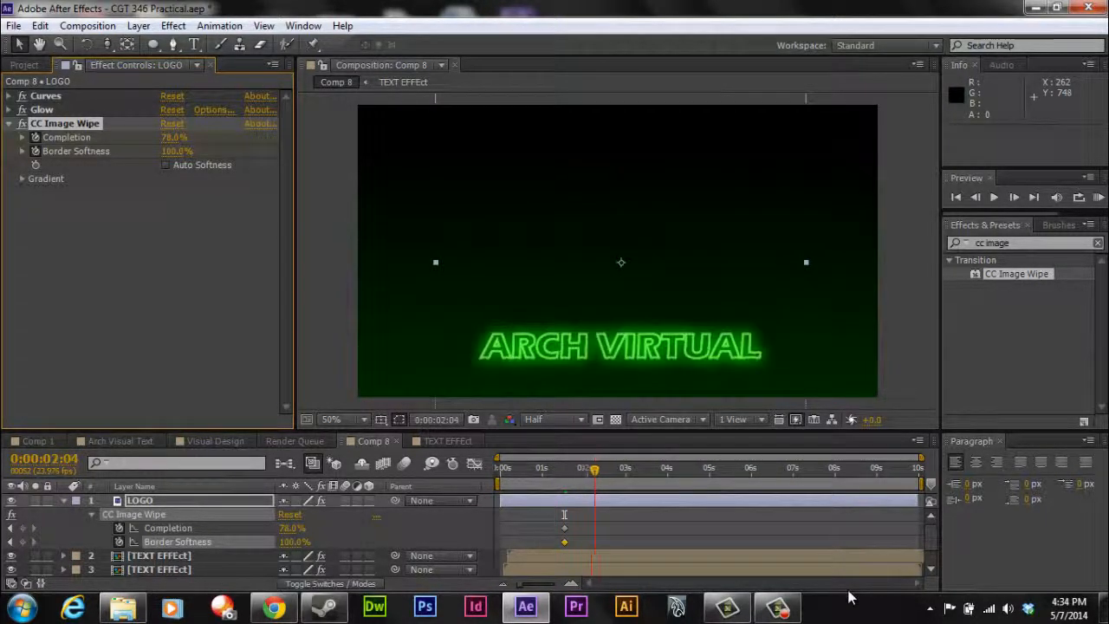
{"action": "key", "text": "Page_Up"}
{"action": "key", "text": "Page_Up"}
{"action": "key", "text": "Page_Up"}
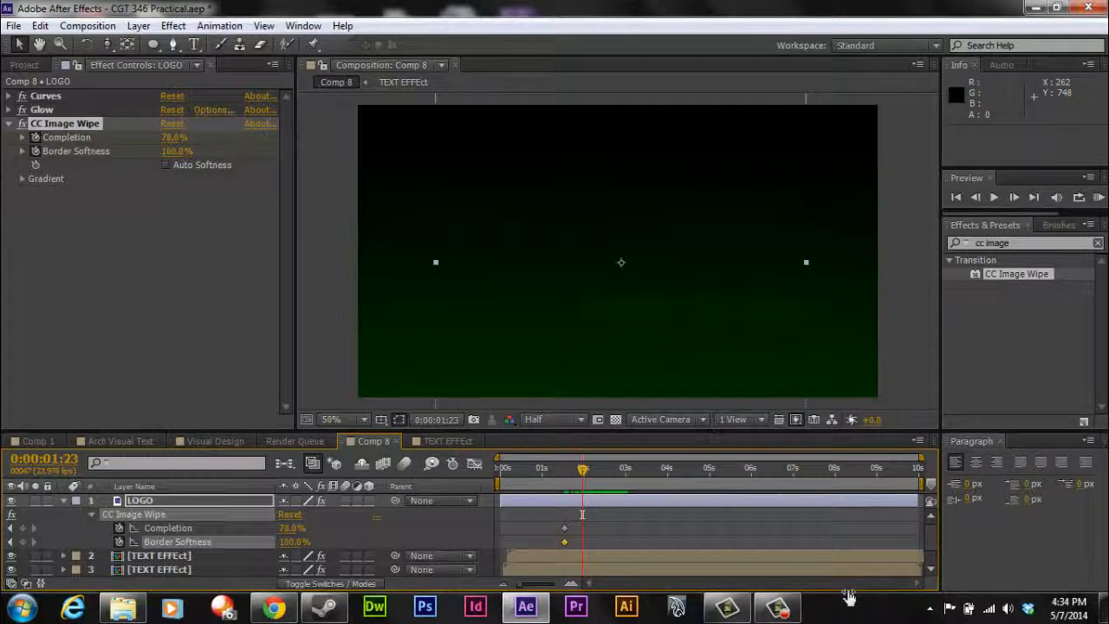
{"action": "left_click_drag", "start_coordinate": [292, 528], "coordinate": [221, 527]}
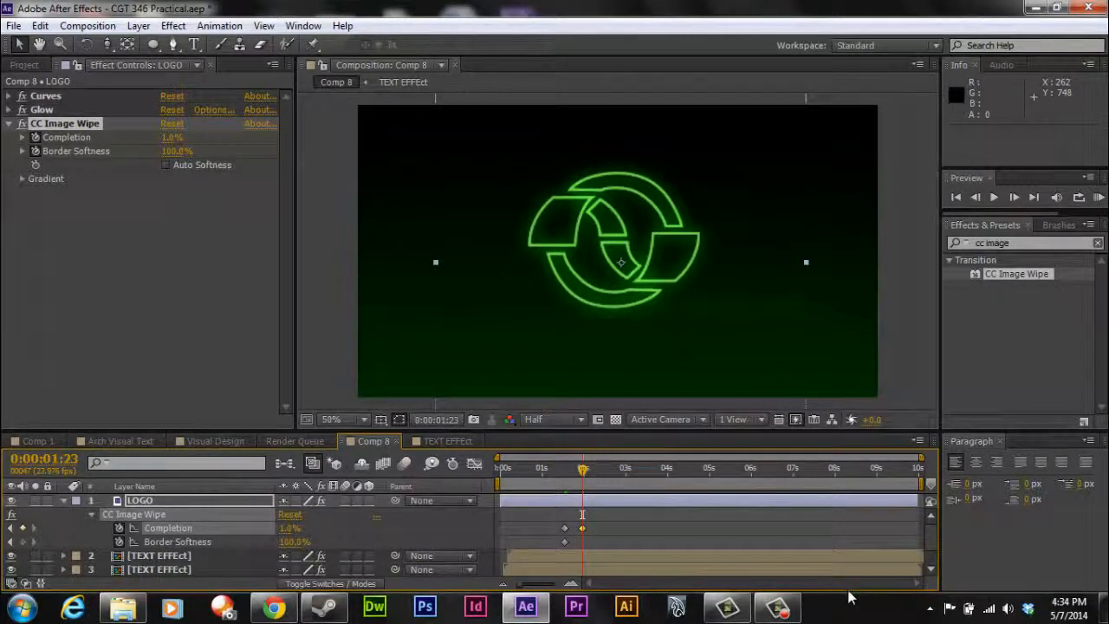
- Add a 100% Border Softness keyframe at 0:00:01:23 and set the one at 0:00:01:13 to 0%
{"action": "left_click", "coordinate": [22, 541]}
{"action": "left_click", "coordinate": [11, 542]}
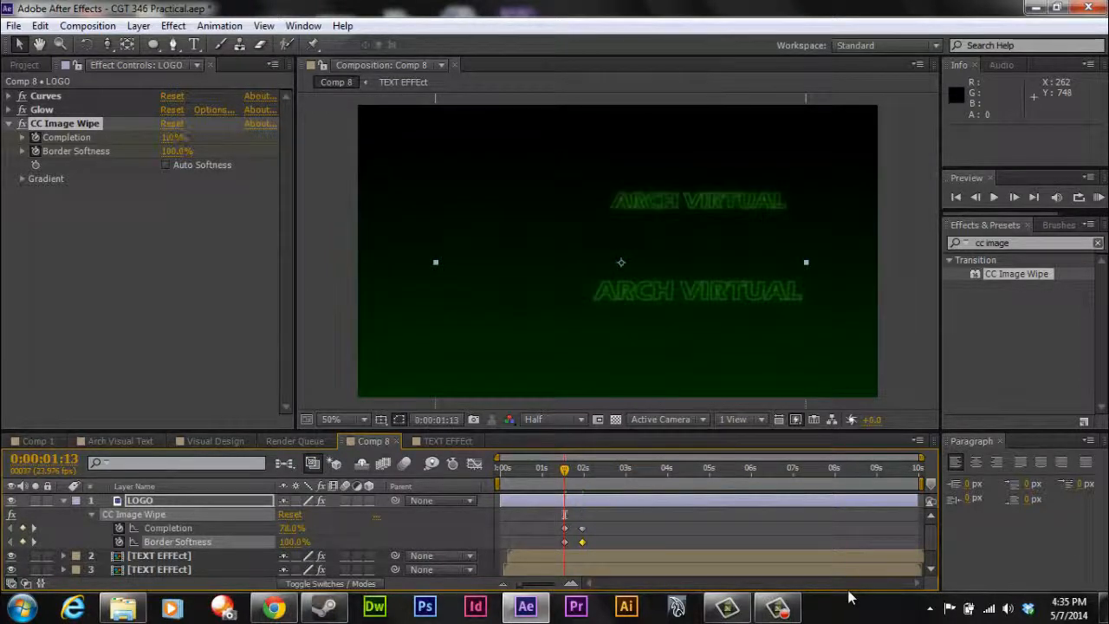
{"action": "left_click", "coordinate": [293, 542]}
{"action": "type", "text": "0"}
{"action": "key", "text": "Return"}
- Play back the logo's wipe reveal together with the ARCH VIRTUAL text animation
{"action": "key", "text": "space"}
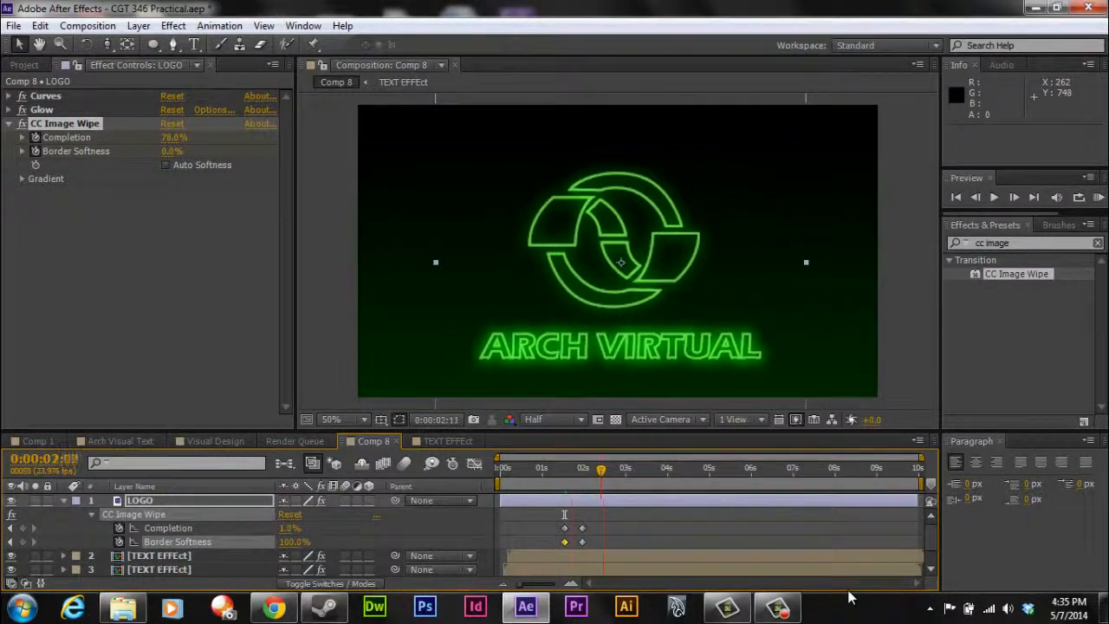
{"action": "key", "text": "space"}
{"action": "key", "text": "space"}
{"action": "key", "text": "space"}
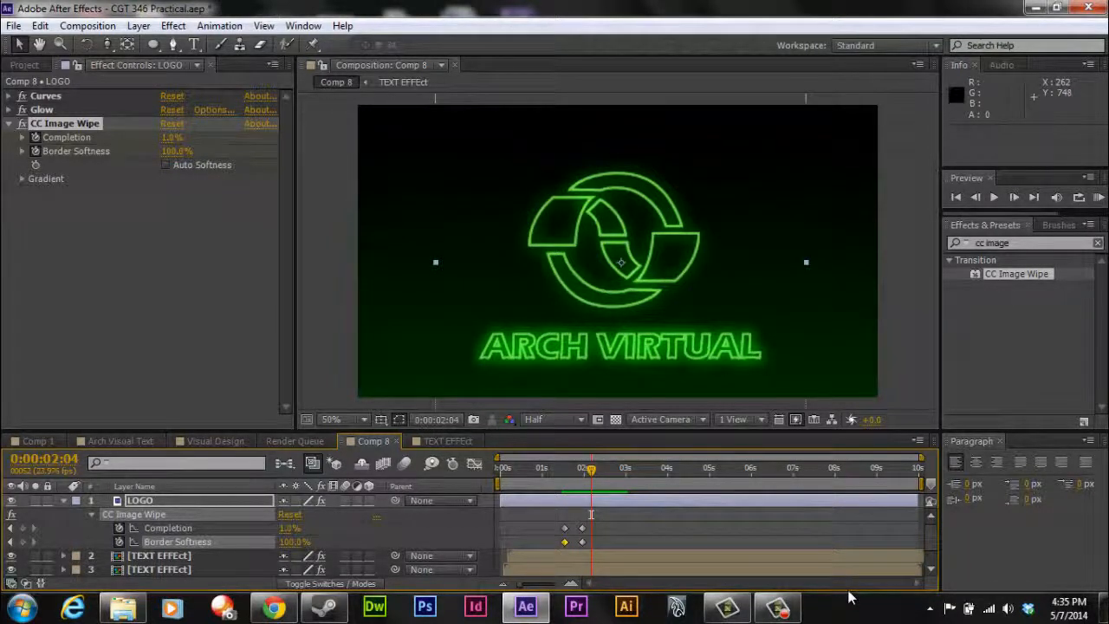
- Collapse the LOGO layer's keyframed properties and duplicate the layer
{"action": "key", "text": "F2"}
{"action": "key", "text": "u"}
{"action": "left_click", "coordinate": [213, 501]}
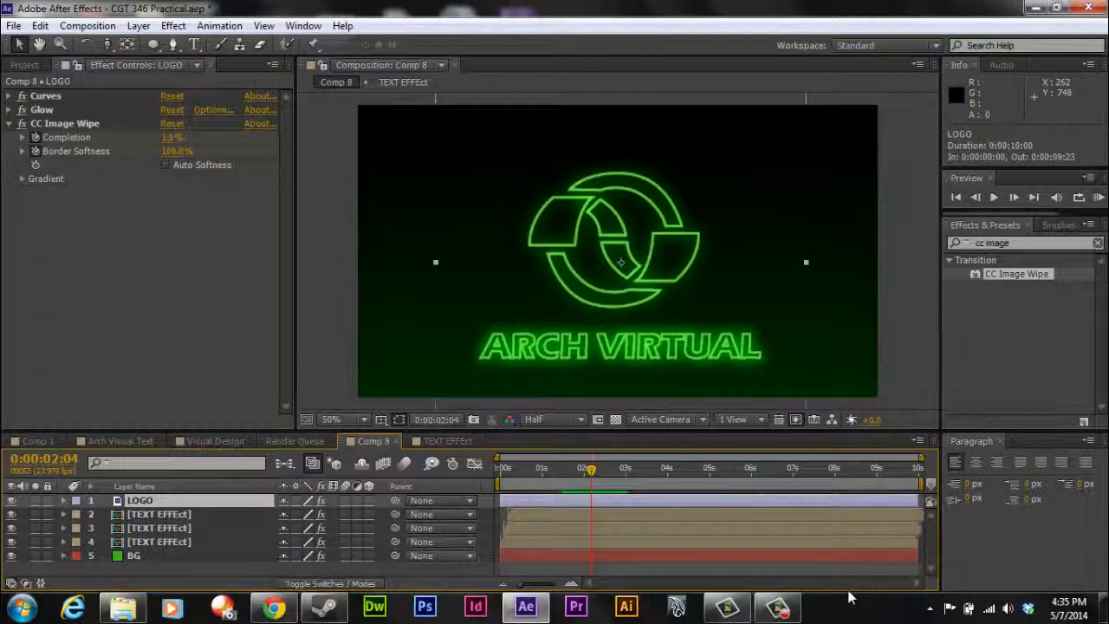
{"action": "key", "text": "ctrl+d"}
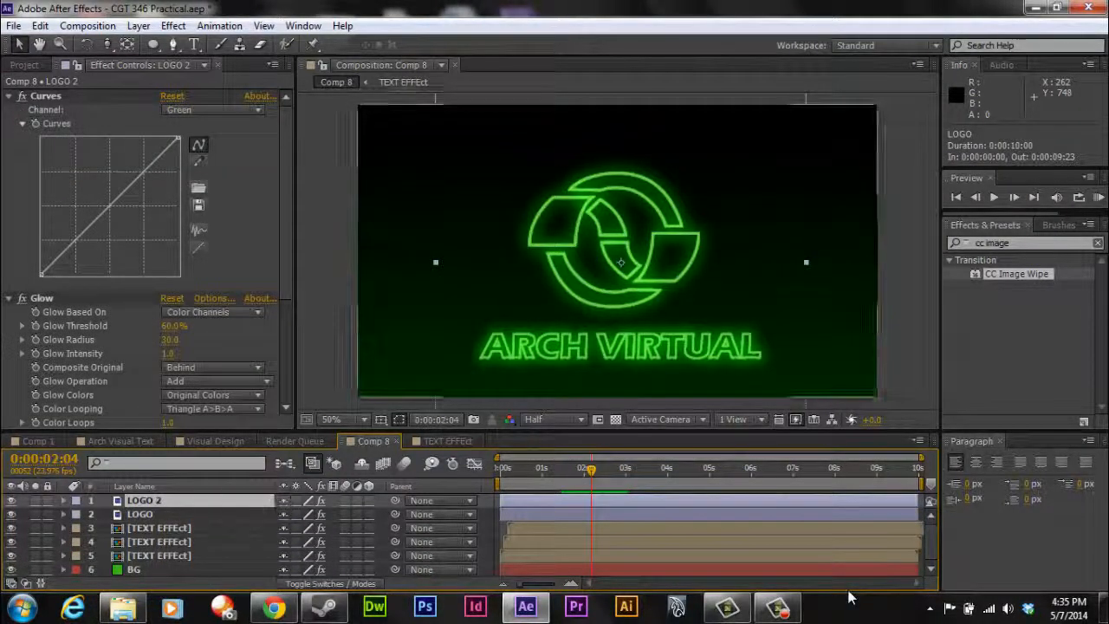
- Preview the composition, stop at 0:00:00:03 and shift the LOGO 2 layer later so it starts at 0:00:00:02
{"action": "key", "text": "Page_Up"}
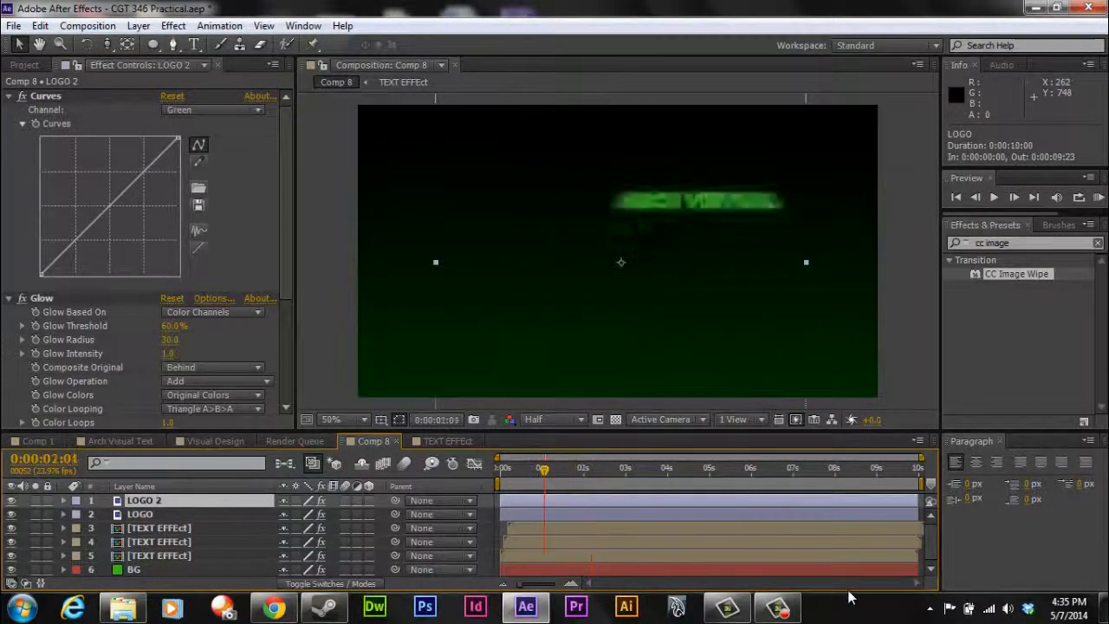
{"action": "key", "text": "space"}
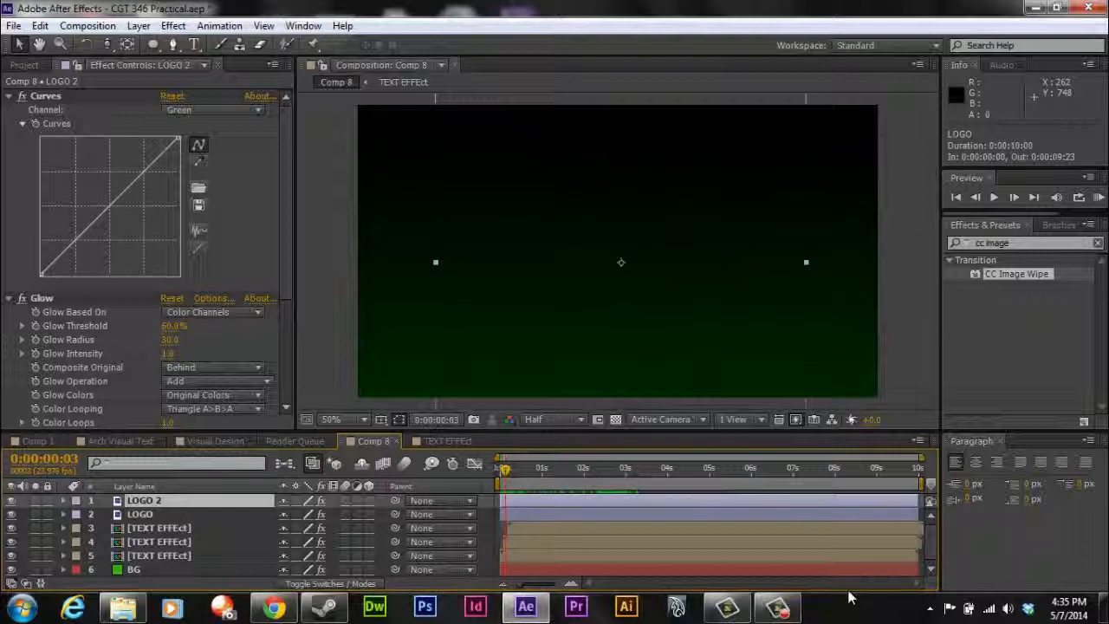
{"action": "key", "text": "alt+Page_Down"}
{"action": "key", "text": "alt+Page_Down"}
{"action": "key", "text": "alt+Page_Down"}
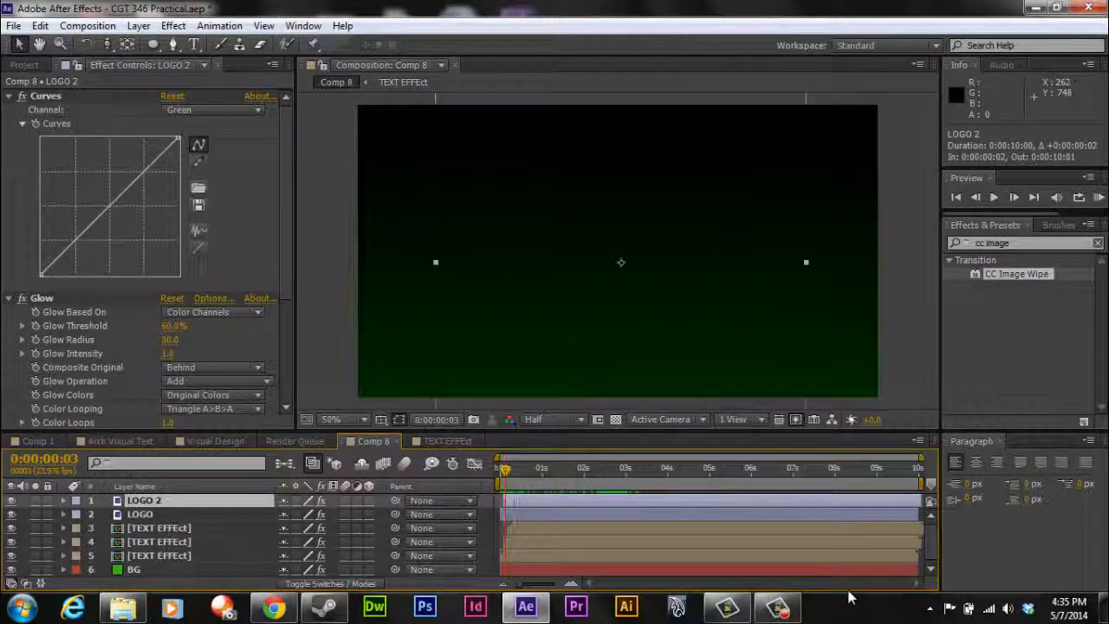
- Preview the reveal with the offset duplicate, then delete the LOGO 2 layer and select the LOGO layer
{"action": "key", "text": "space"}
{"action": "key", "text": "space"}
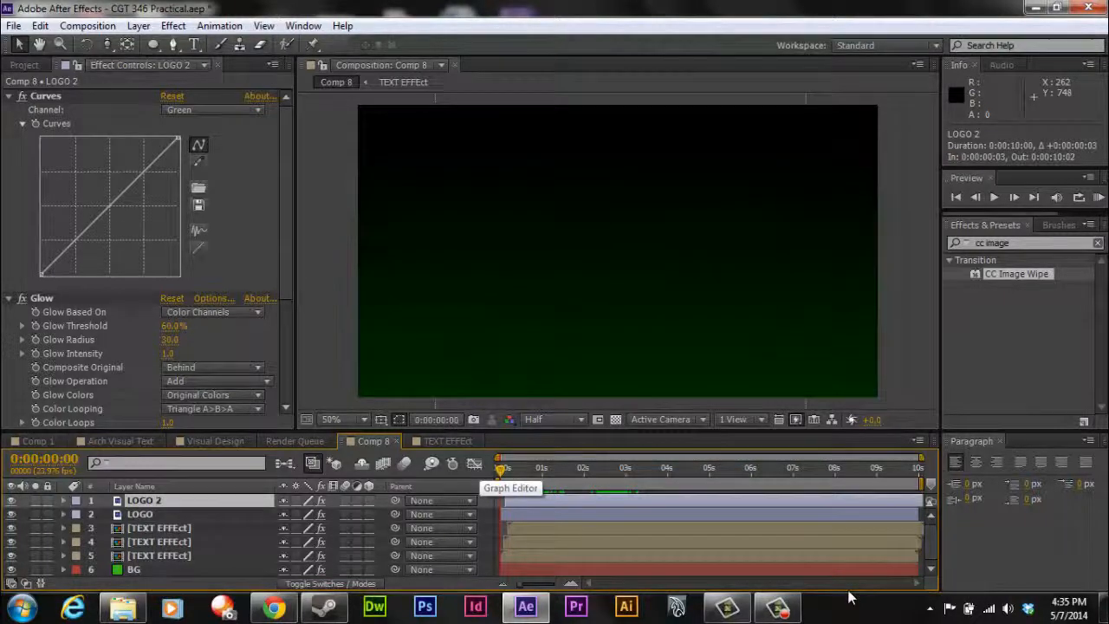
{"action": "key", "text": "space"}
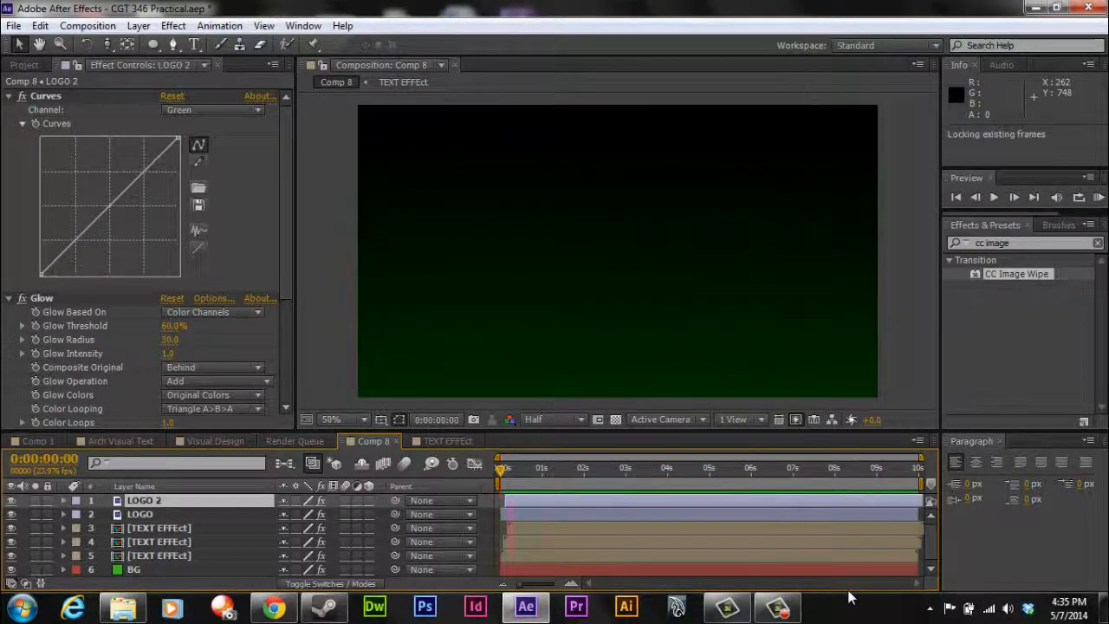
{"action": "key", "text": "space"}
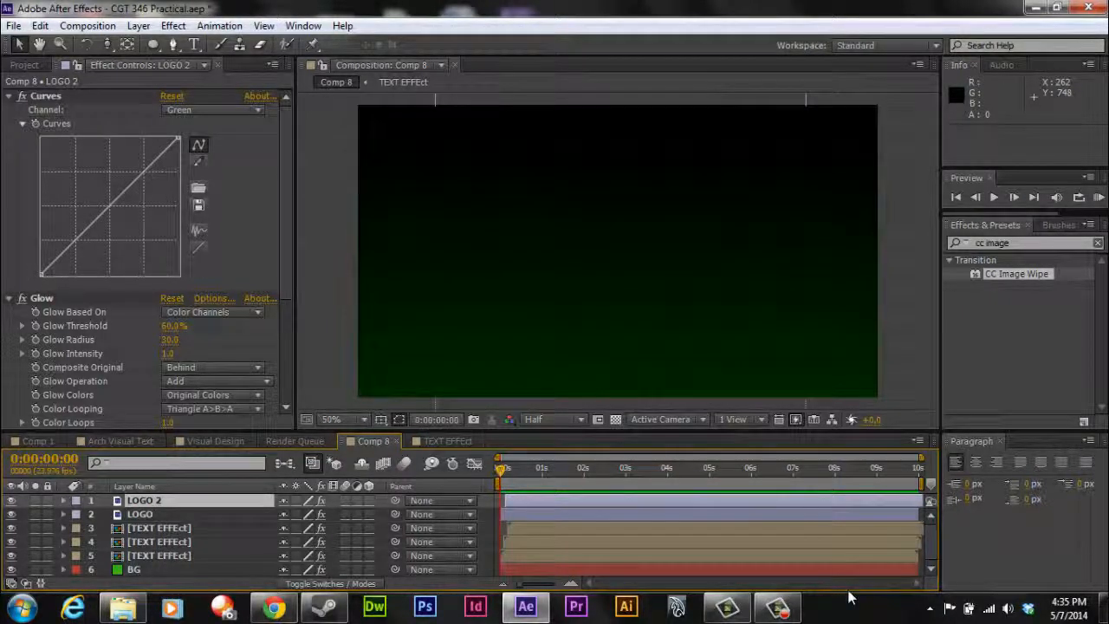
{"action": "key", "text": "Delete"}
{"action": "key", "text": "ctrl+Down"}
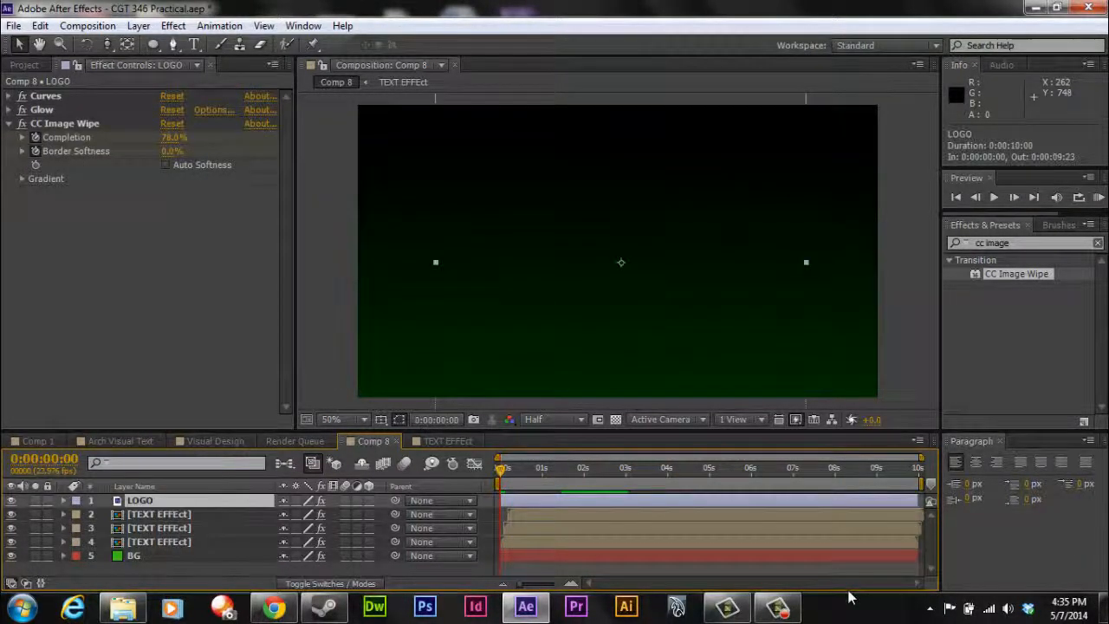
- Show the LOGO layer's keyframes and move the ending Completion and Border Softness keyframes to 0:00:02:10
{"action": "key", "text": "u"}
{"action": "key", "text": "space"}
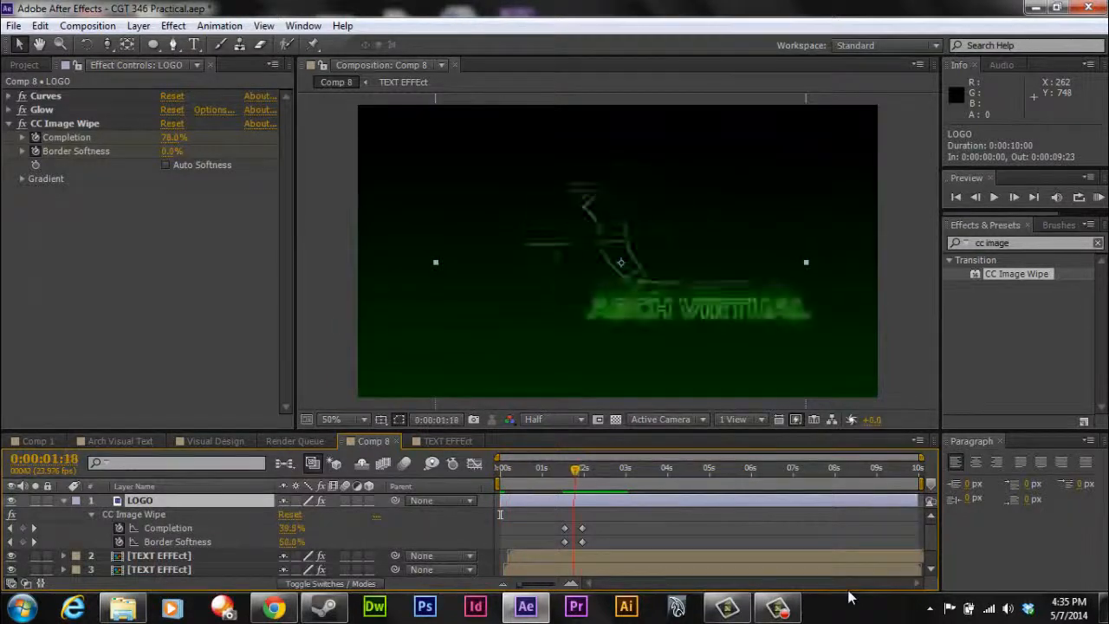
{"action": "key", "text": "space"}
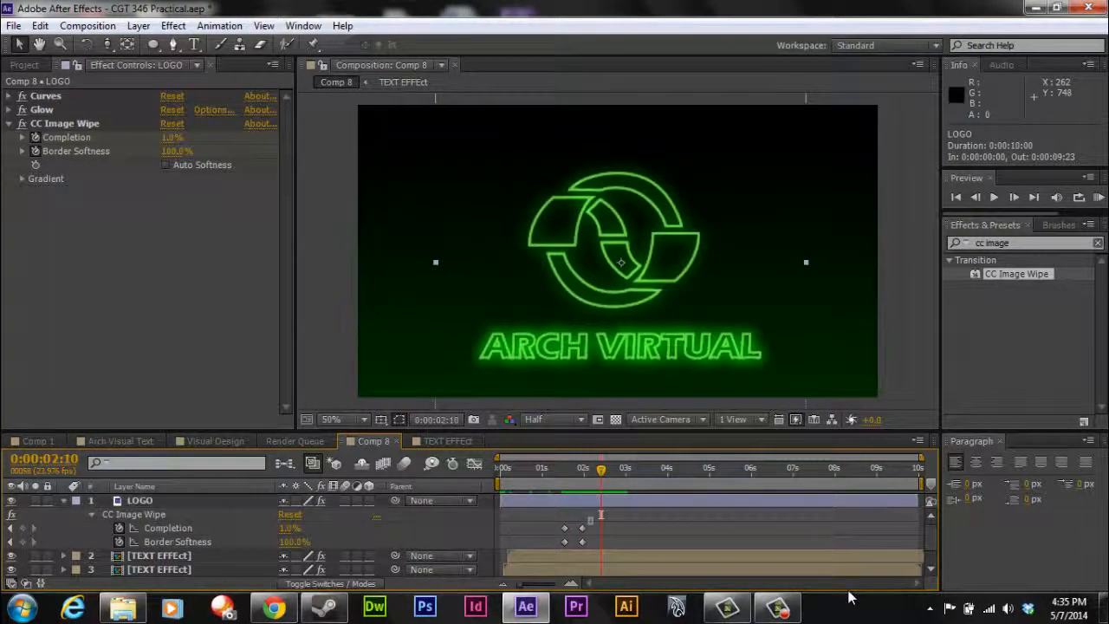
{"action": "left_click_drag", "start_coordinate": [595, 517], "coordinate": [600, 541]}
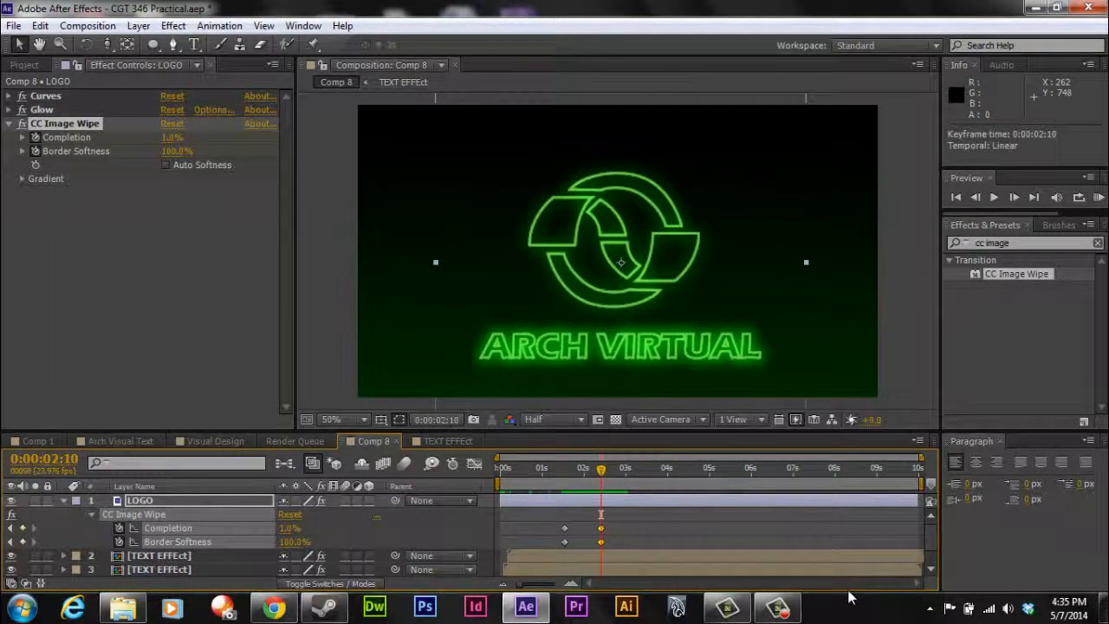
- Preview the lengthened logo wipe, then deselect the keyframes and collapse the LOGO layer's properties
{"action": "key", "text": "shift+Page_Up"}
{"action": "key", "text": "shift+Page_Up"}
{"action": "key", "text": "space"}
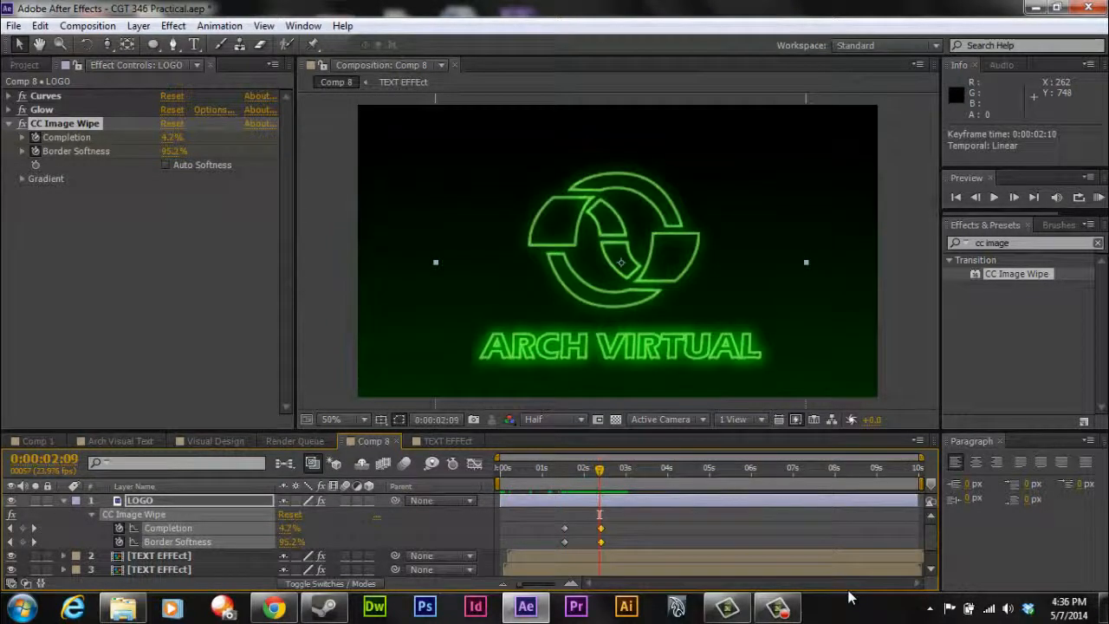
{"action": "key", "text": "F2"}
{"action": "key", "text": "u"}
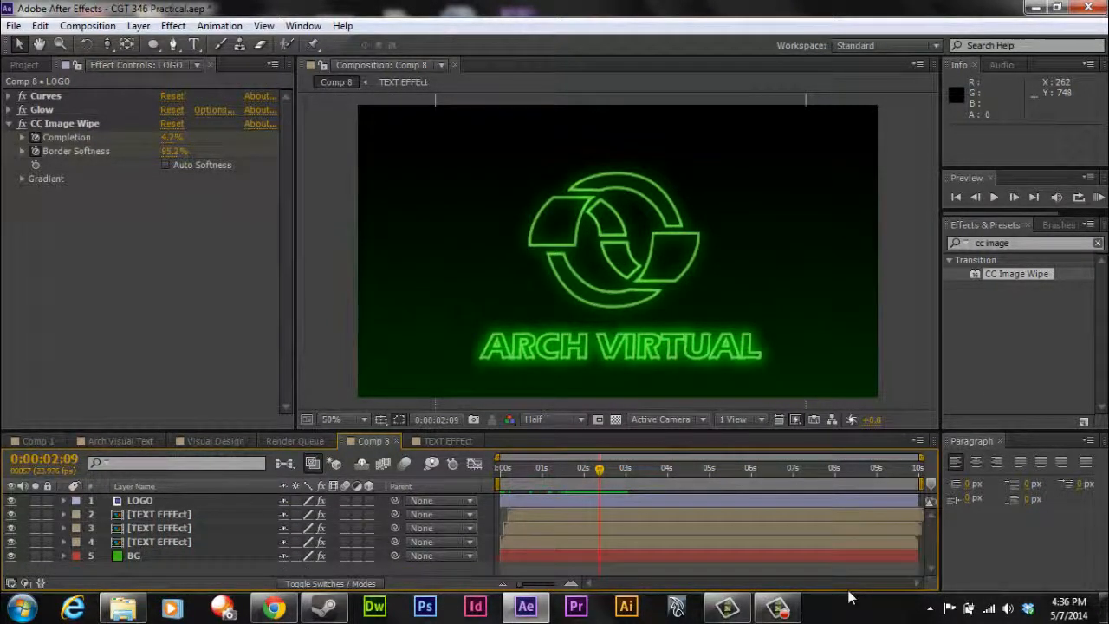
- Duplicate the LOGO layer and shift the duplicate three frames later so it starts at 0:00:00:03
{"action": "key", "text": "ctrl+Down"}
{"action": "key", "text": "ctrl+d"}
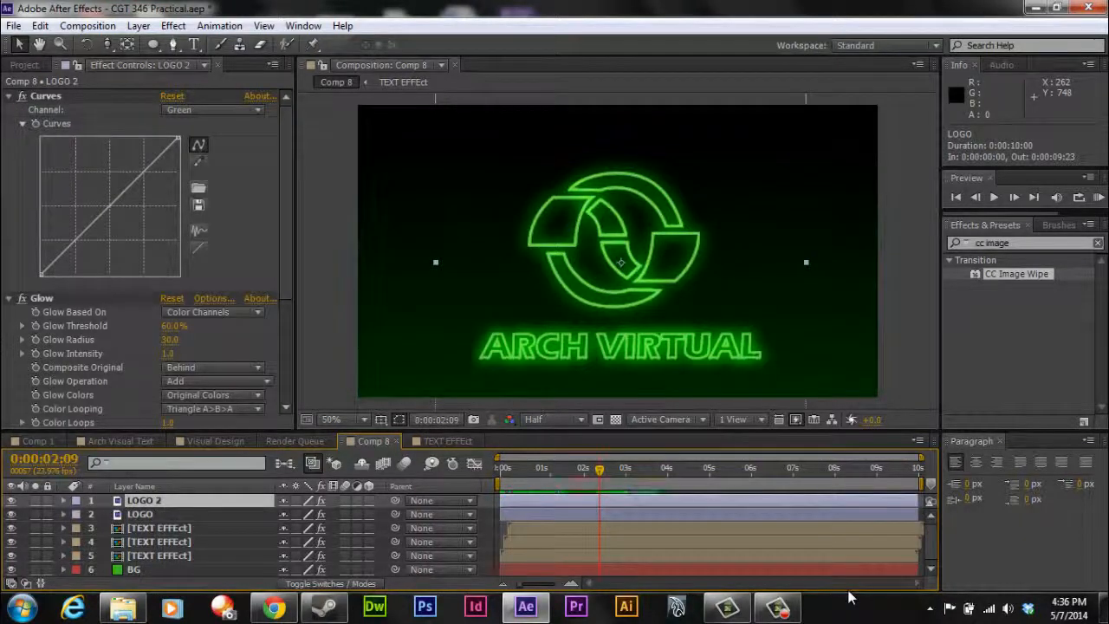
{"action": "key", "text": "alt+Page_Down"}
{"action": "key", "text": "alt+Page_Down"}
{"action": "key", "text": "alt+Page_Down"}
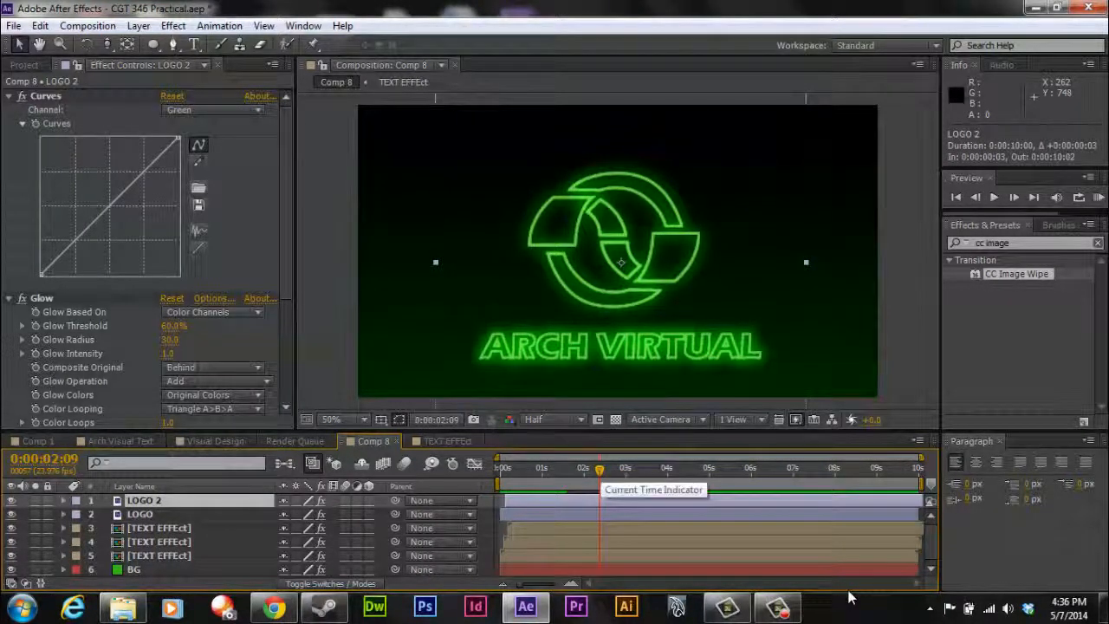
- Pre-compose the LOGO and LOGO 2 layers as LOGO EFFECT, moving all attributes into the new composition
{"action": "key", "text": "ctrl+shift+Down"}
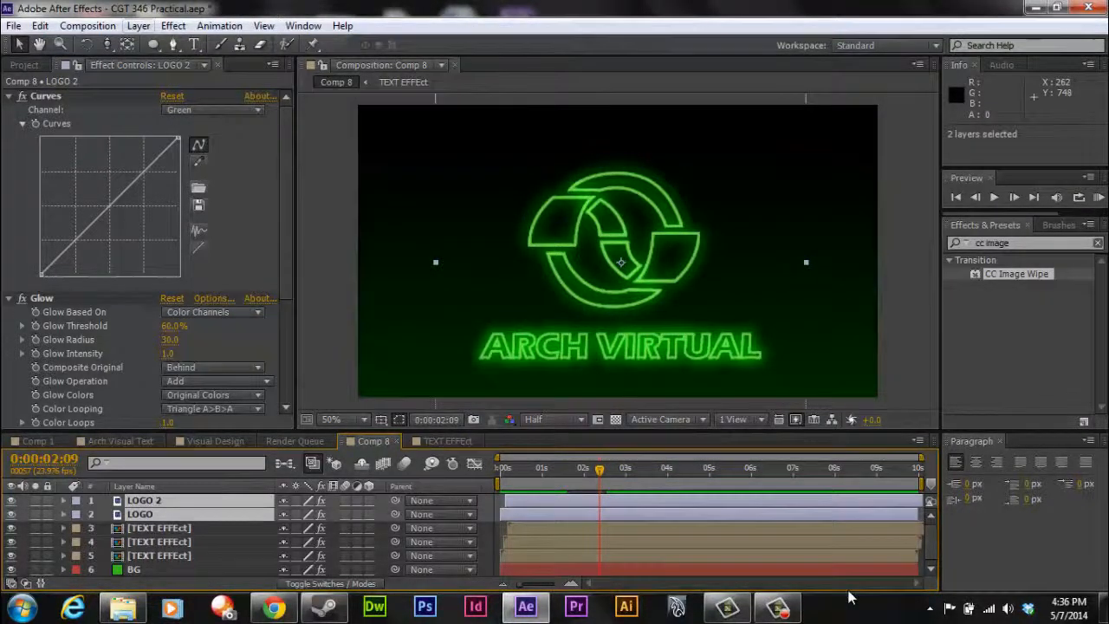
{"action": "key", "text": "alt+l"}
{"action": "key", "text": "Down"}
{"action": "key", "text": "Return"}
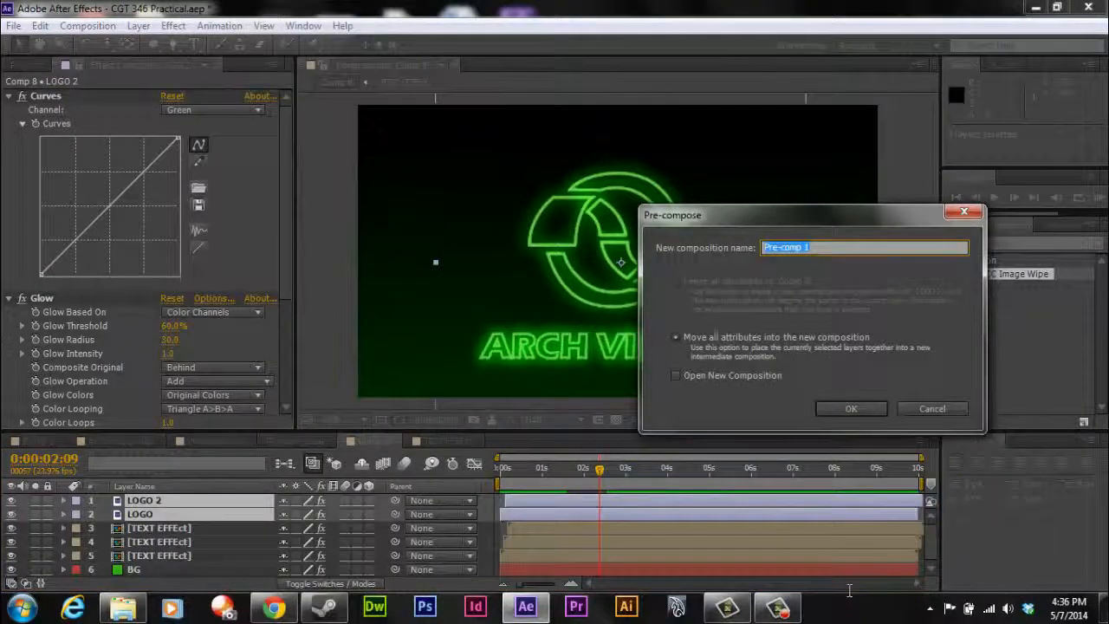
{"action": "type", "text": "Pre"}
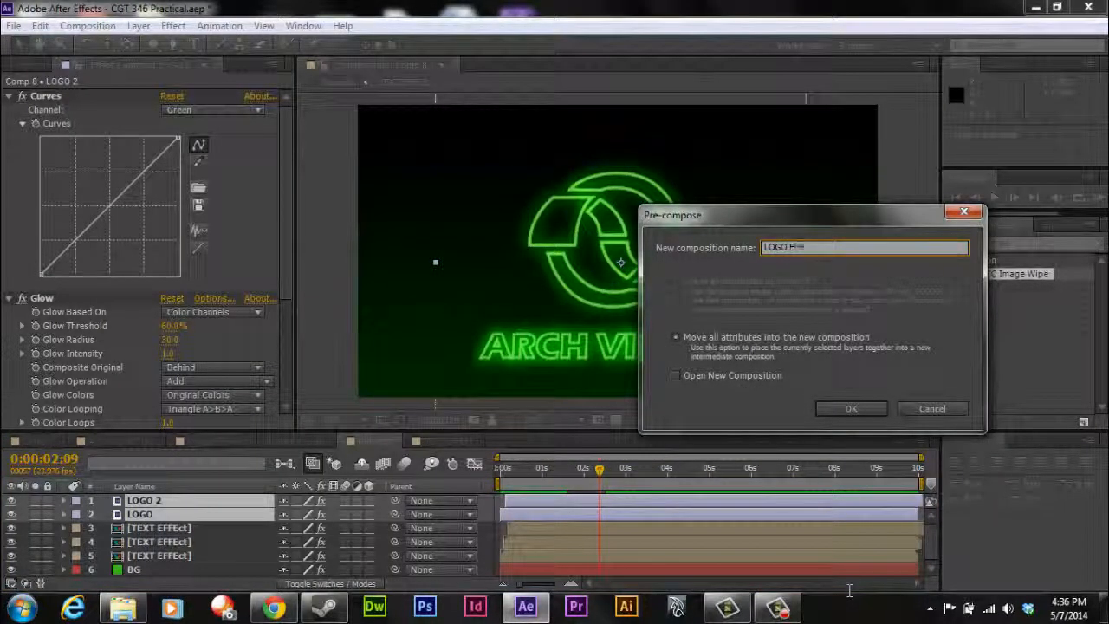
{"action": "type", "text": " EFFECT"}
{"action": "key", "text": "Return"}
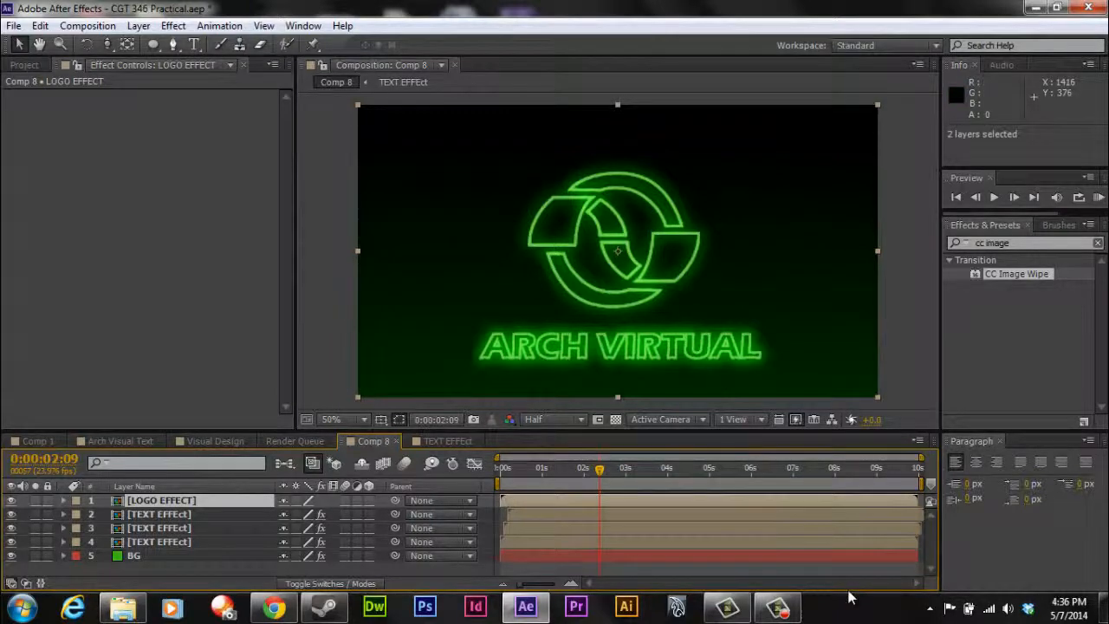
- Find the blur effects and apply Gaussian Blur to the LOGO EFFECT layer
{"action": "key", "text": "ctrl+5"}
{"action": "type", "text": "blur"}
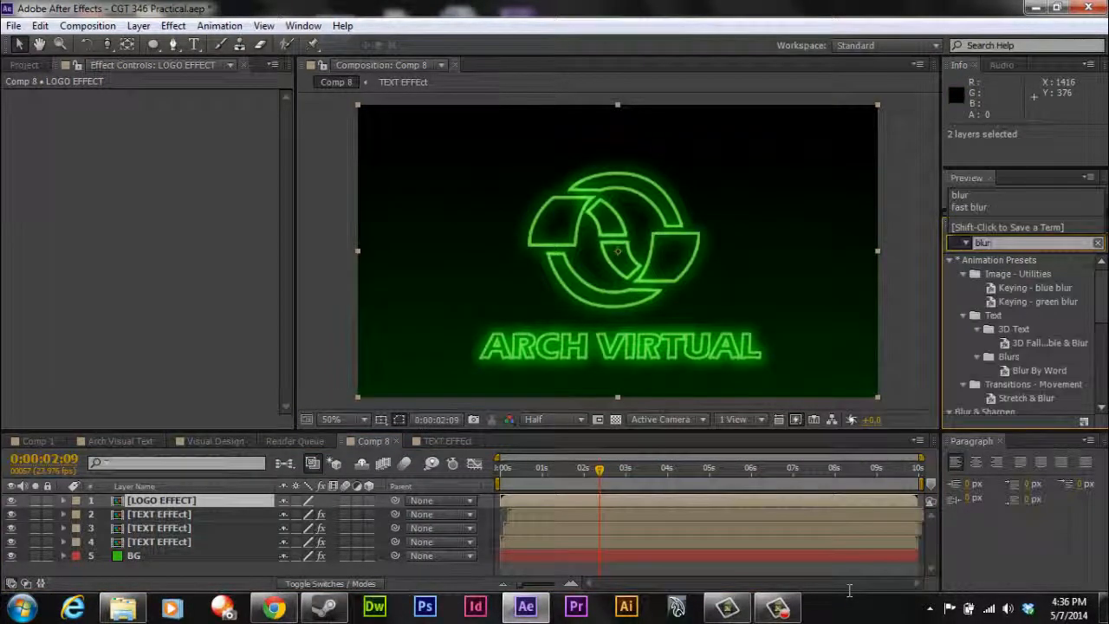
{"action": "double_click", "coordinate": [1012, 358]}
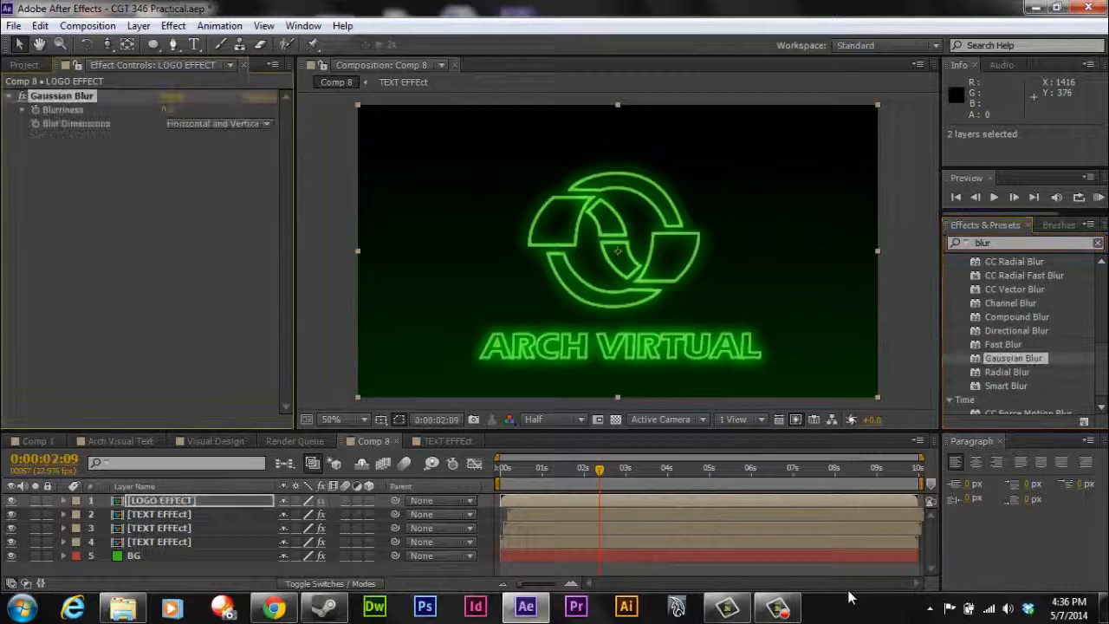
- Preview the logo reveal, go to 0:00:01:17 and set the Gaussian Blur's Blurriness to 5
{"action": "key", "text": "KP_0"}
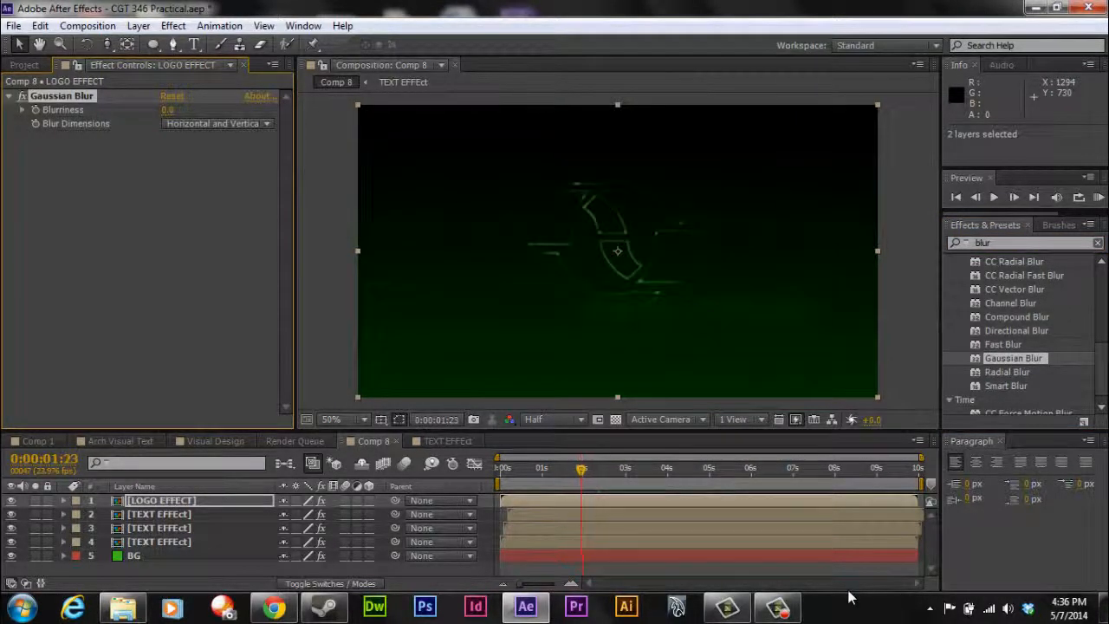
{"action": "left_click_drag", "start_coordinate": [580, 469], "coordinate": [572, 468]}
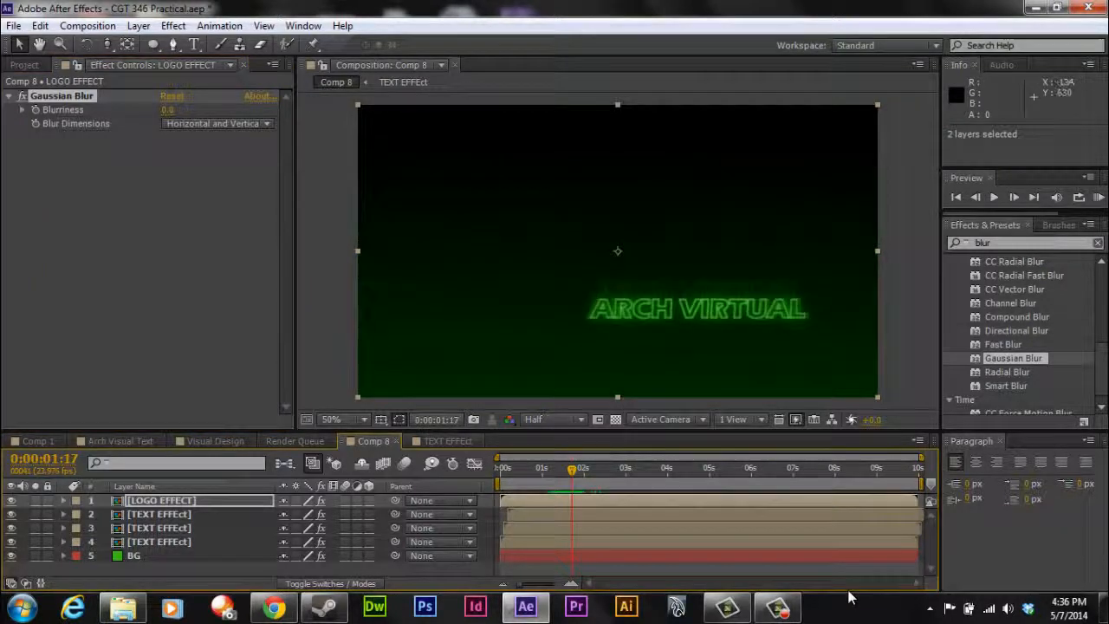
{"action": "left_click", "coordinate": [168, 110]}
{"action": "type", "text": "5"}
{"action": "key", "text": "Return"}
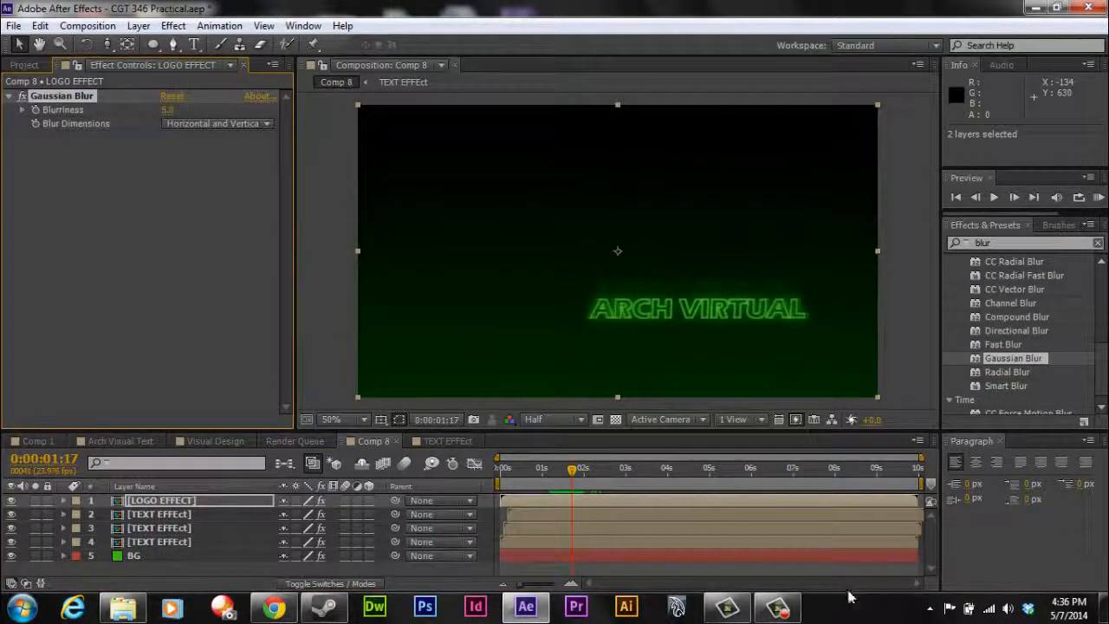
- Animate the LOGO EFFECT layer's Blurriness with keyframes, setting it to 0 at 0:00:02:13
{"action": "left_click", "coordinate": [611, 469]}
{"action": "left_click_drag", "start_coordinate": [612, 469], "coordinate": [575, 468]}
{"action": "key", "text": "space"}
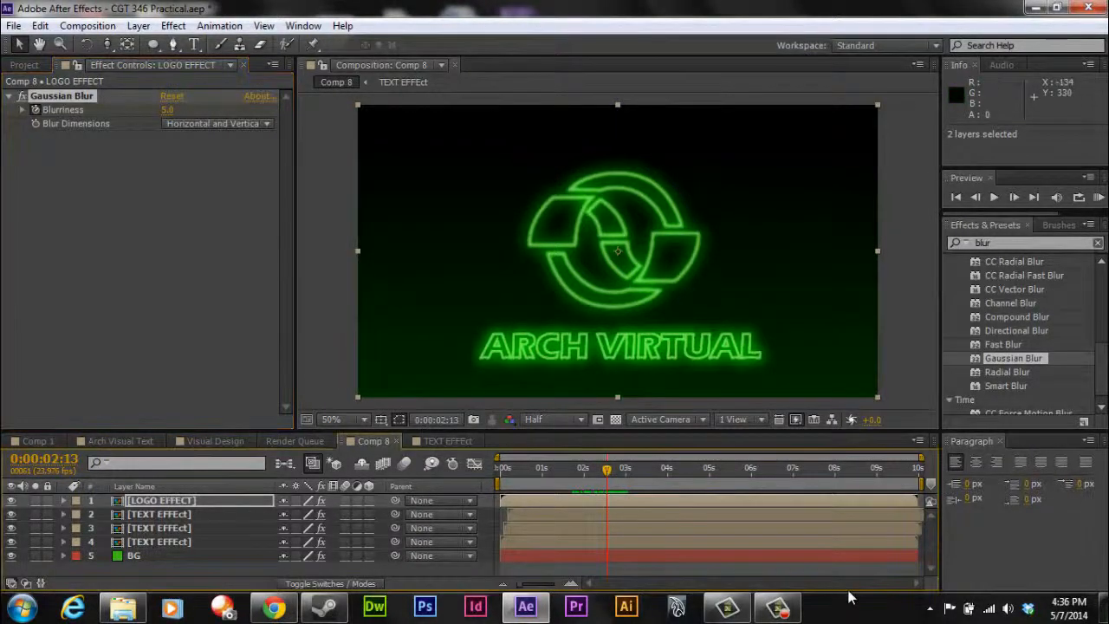
{"action": "left_click", "coordinate": [167, 110]}
{"action": "type", "text": "0"}
{"action": "key", "text": "Return"}
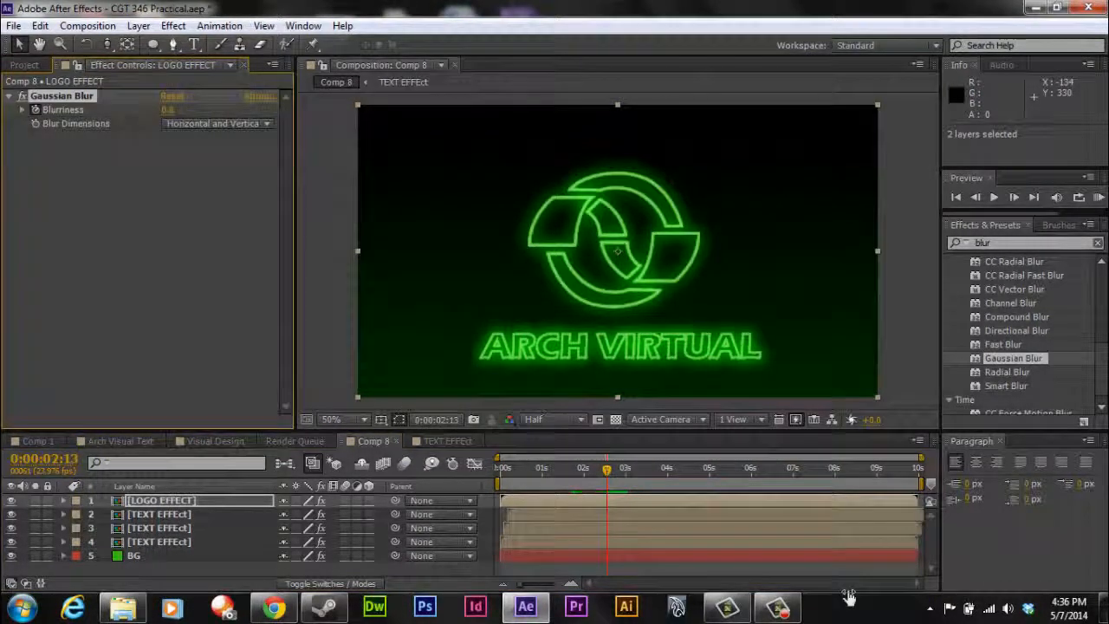
- Move to 0:00:02:20, search the effects for "cc sc" and apply CC Scatterize to the LOGO EFFECT layer
{"action": "mouse_move", "coordinate": [606, 469]}
{"action": "left_mouse_down"}
{"action": "mouse_move", "coordinate": [585, 468]}
{"action": "mouse_move", "coordinate": [619, 468]}
{"action": "left_mouse_up"}
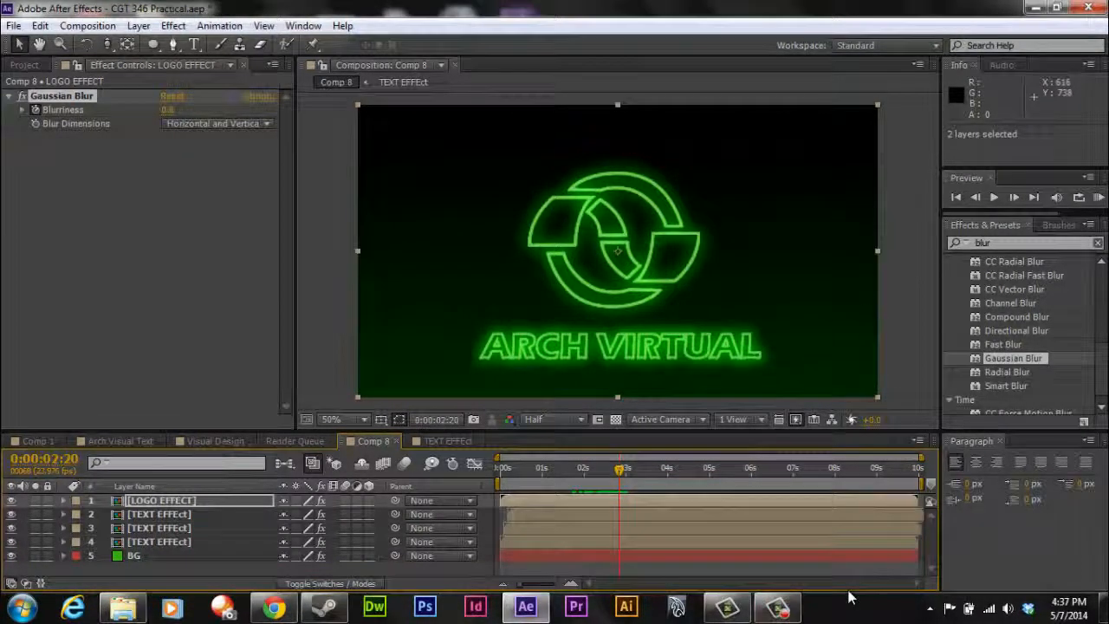
{"action": "left_click", "coordinate": [992, 242]}
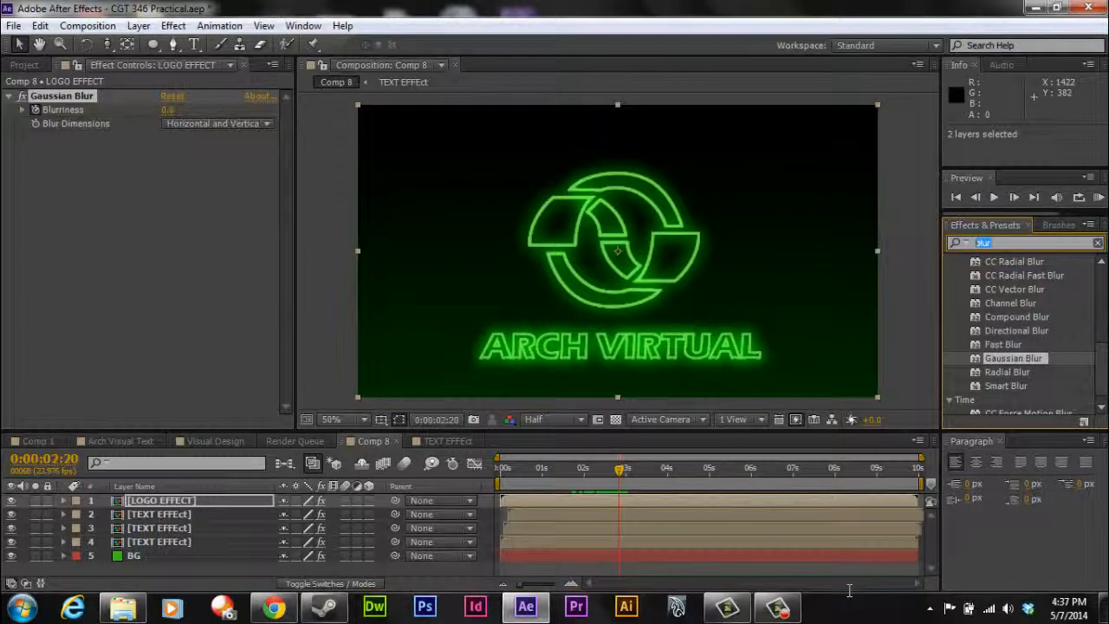
{"action": "type", "text": "cc sc"}
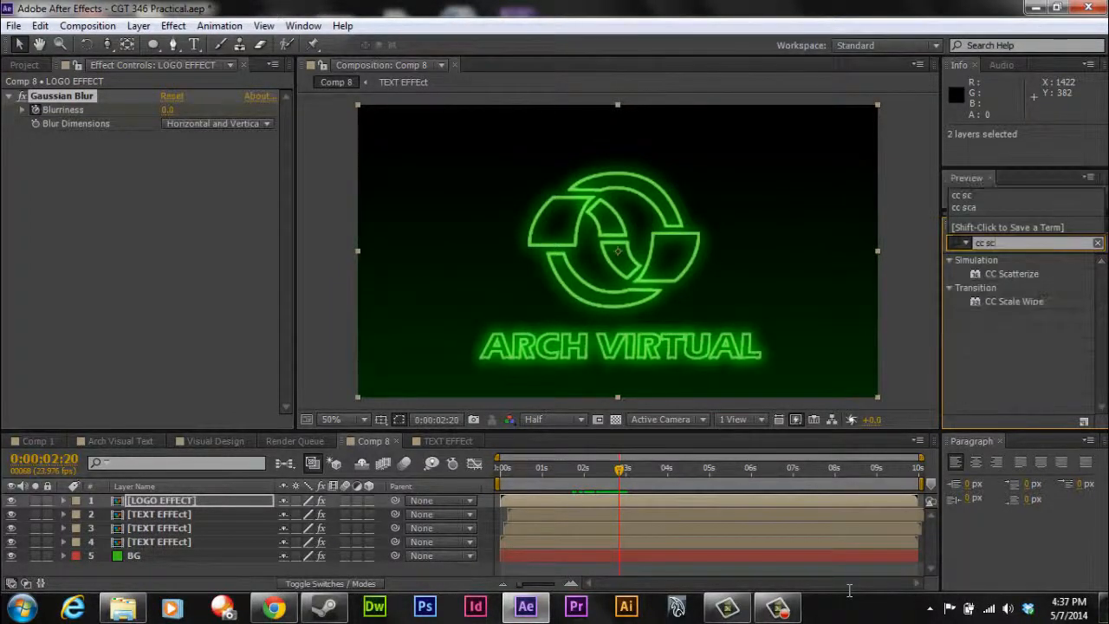
{"action": "double_click", "coordinate": [1011, 274]}
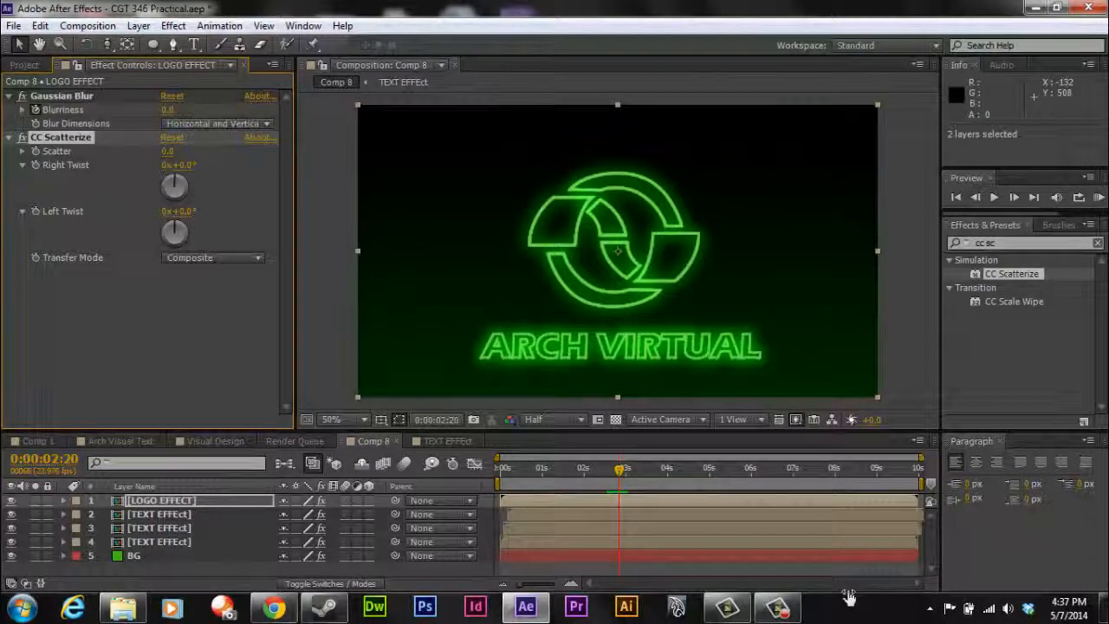
- Start Scatter and Right Twist keyframes at 0:00:03:02, then set Scatter to 150 at 0:00:05:00
{"action": "key", "text": "space"}
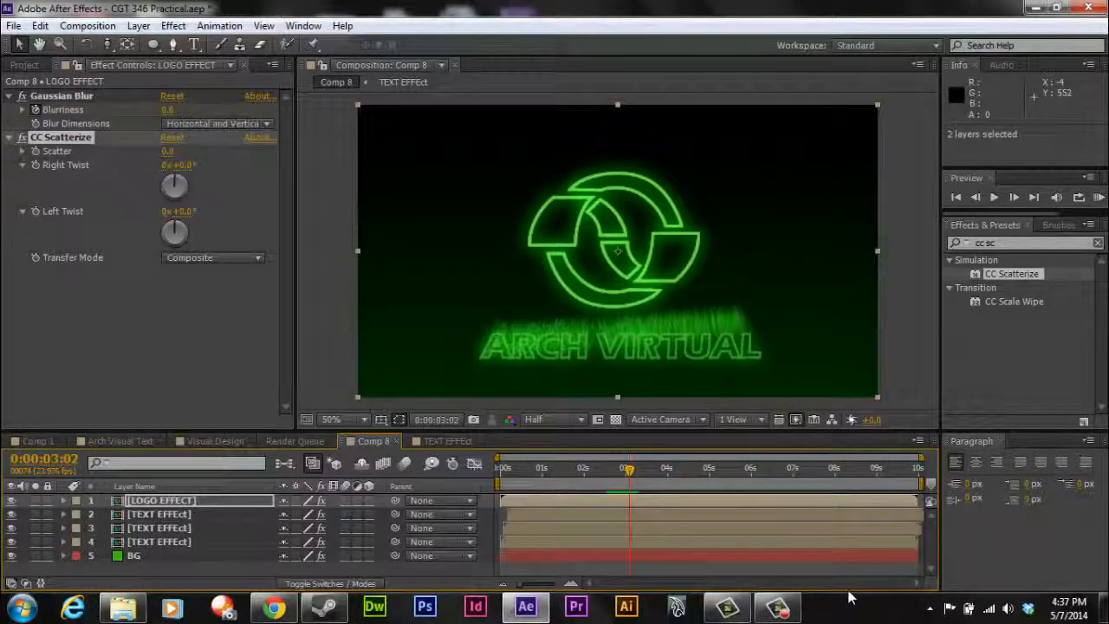
{"action": "left_click", "coordinate": [36, 150]}
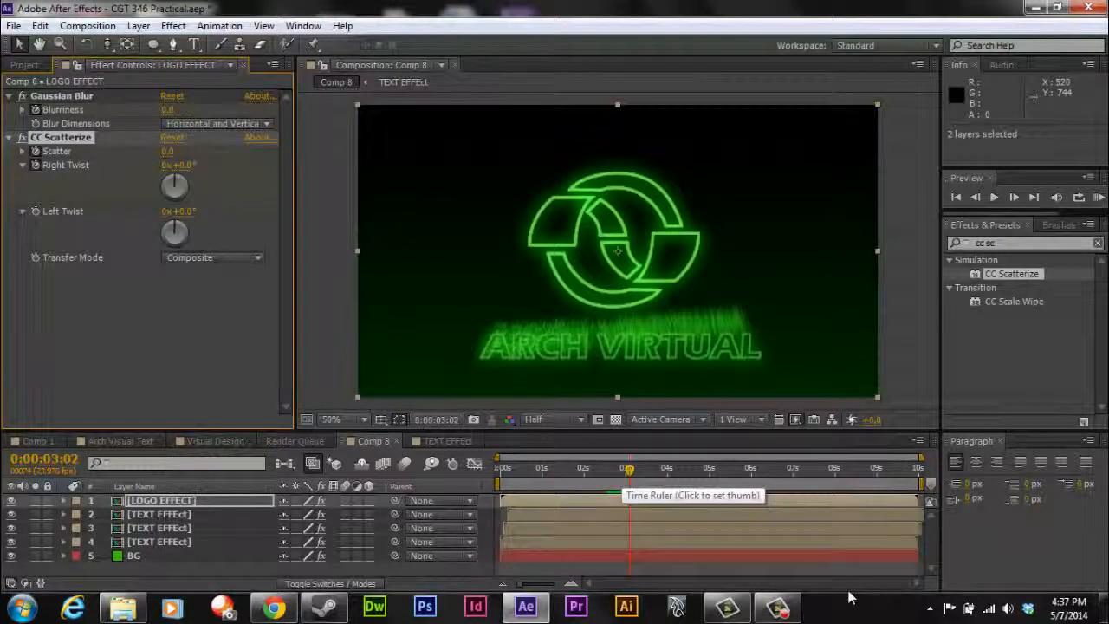
{"action": "left_click_drag", "start_coordinate": [630, 469], "coordinate": [710, 468]}
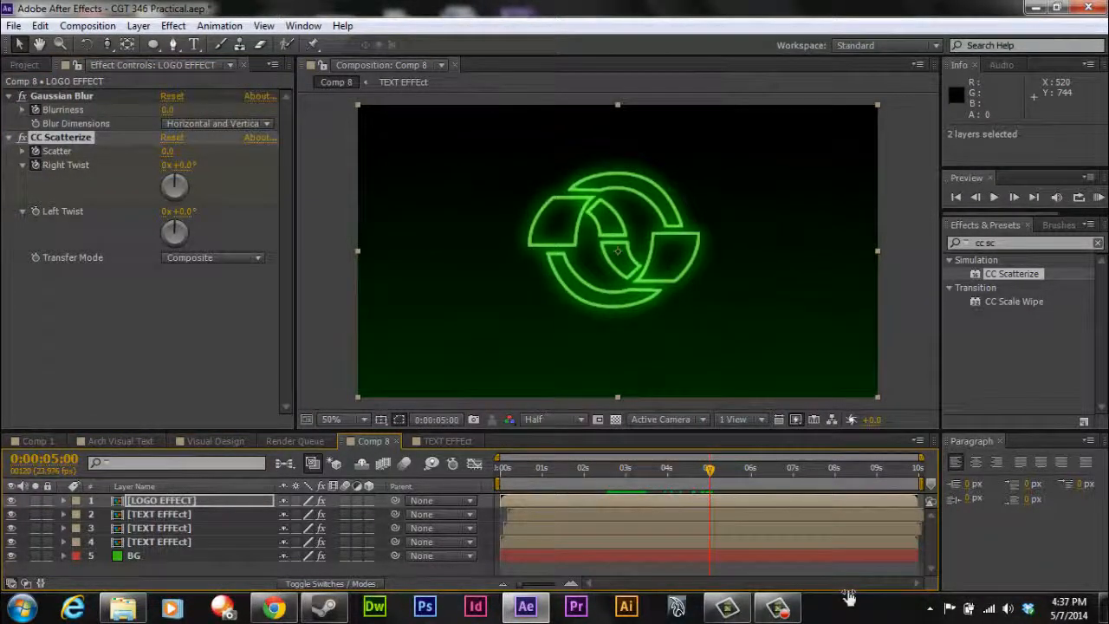
{"action": "left_click", "coordinate": [168, 152]}
{"action": "type", "text": "150"}
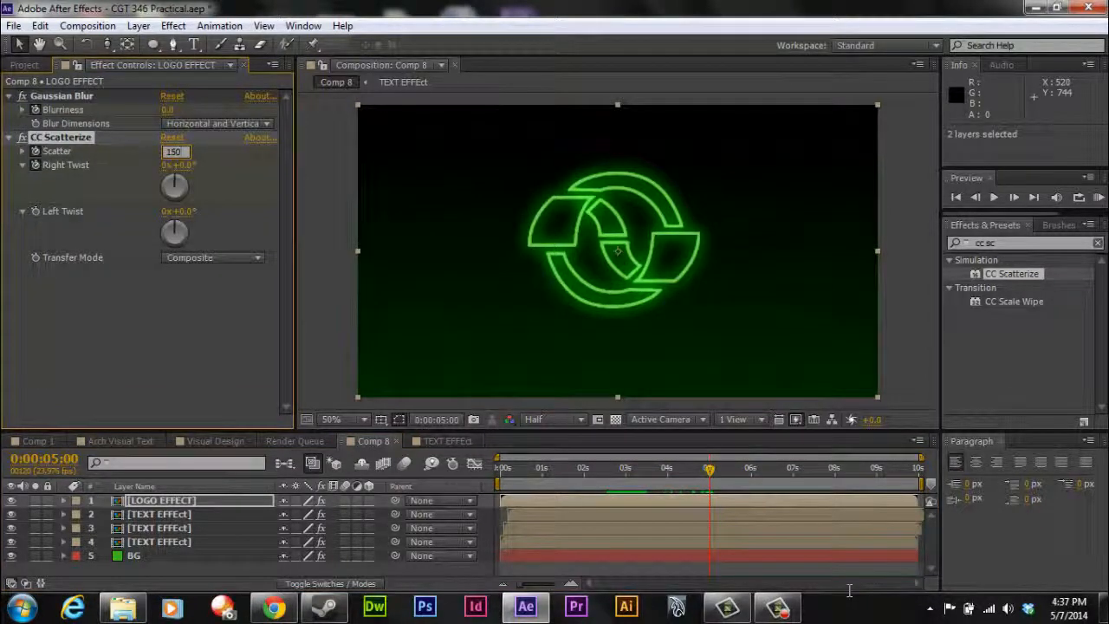
{"action": "key", "text": "Return"}
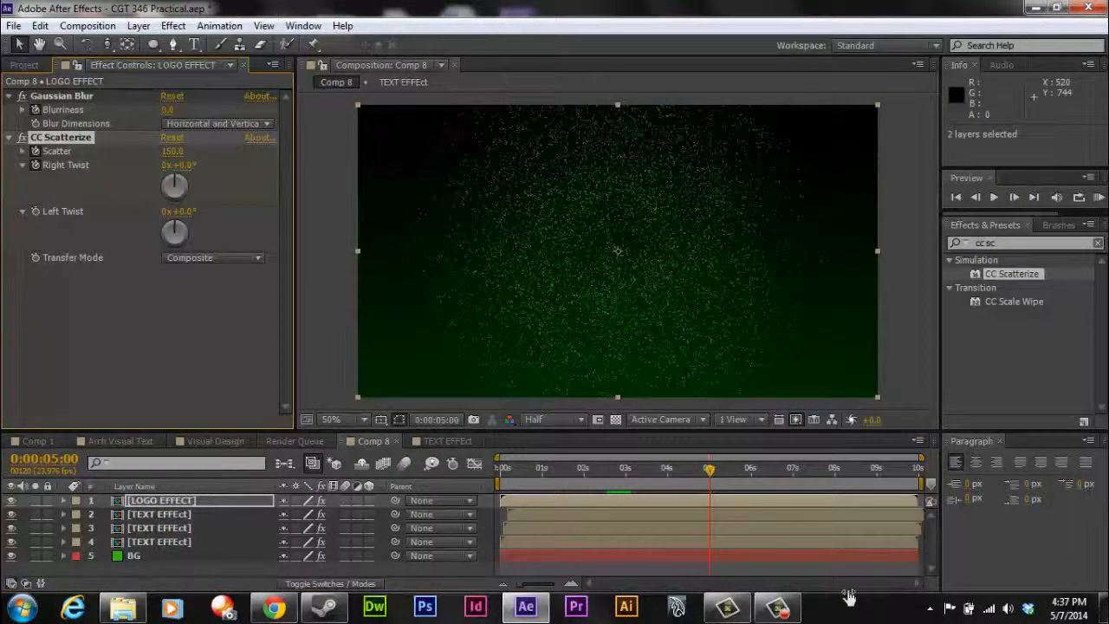
- Set CC Scatterize's Right Twist to 2x+188° at 0:00:05:00
{"action": "left_click", "coordinate": [184, 165]}
{"action": "type", "text": "188"}
{"action": "key", "text": "Return"}
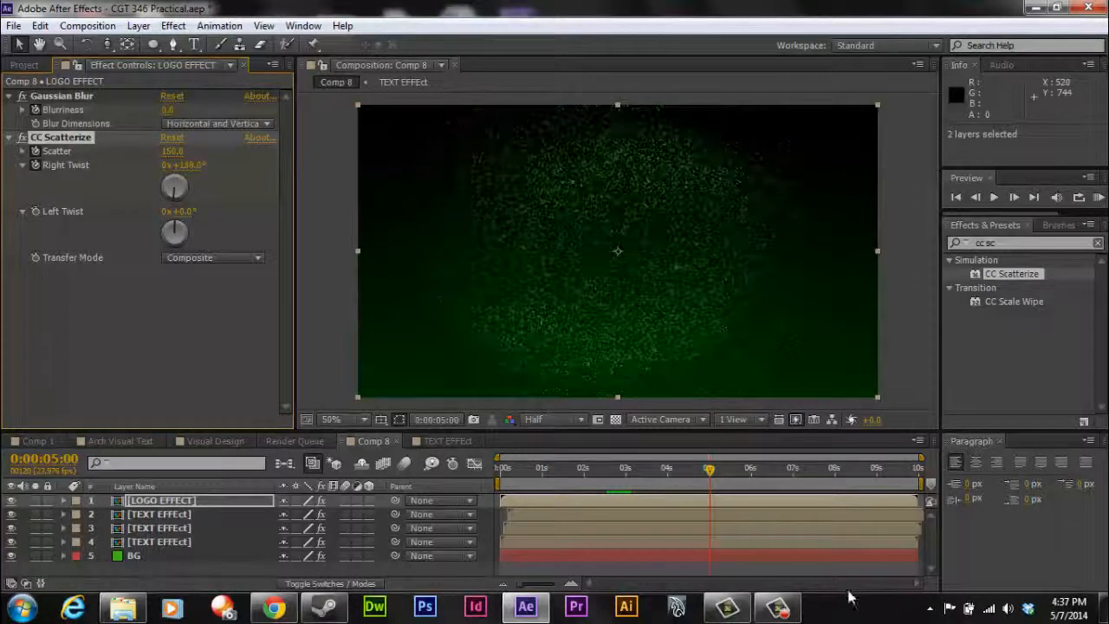
{"action": "left_click", "coordinate": [166, 165]}
{"action": "type", "text": "2"}
{"action": "key", "text": "Return"}
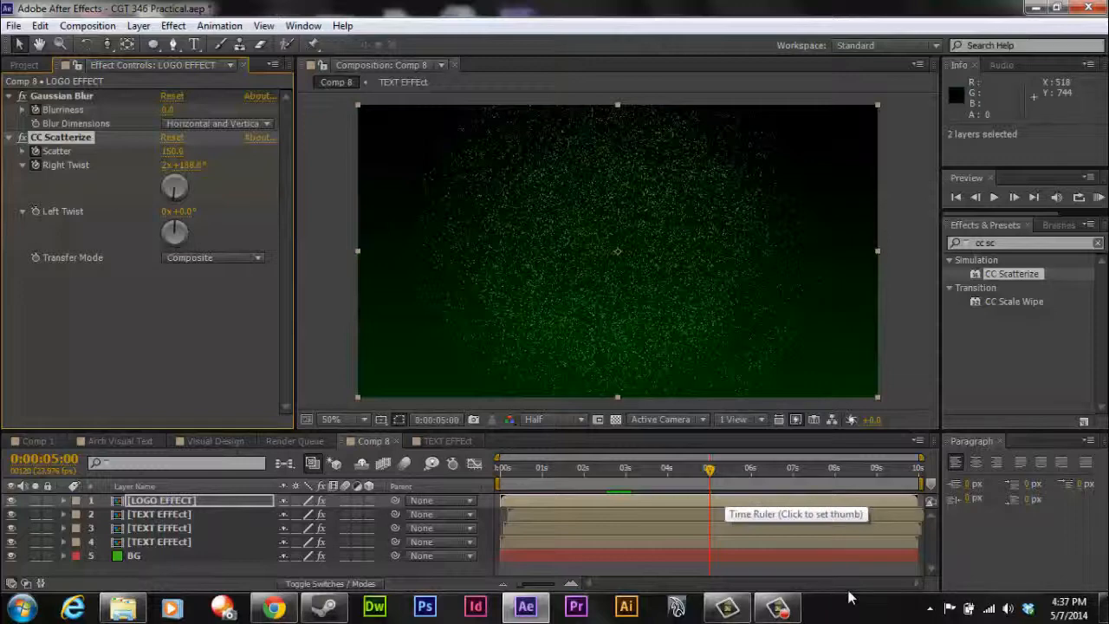
- Reveal the LOGO EFFECT layer's Opacity and add a 100% keyframe at 0:00:04:11
{"action": "key", "text": "Page_Up"}
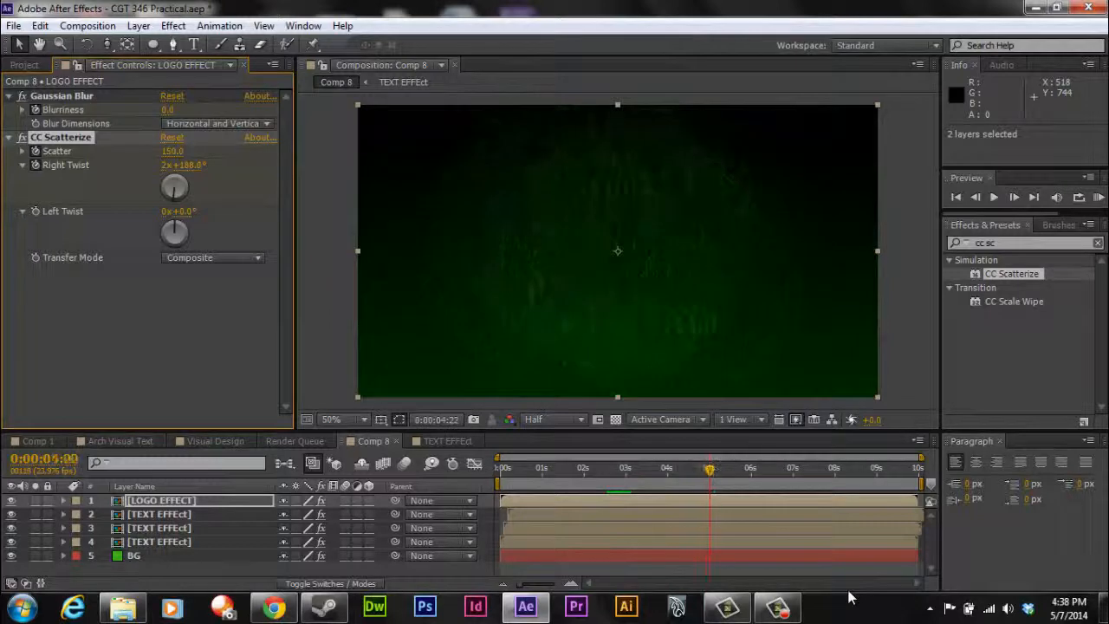
{"action": "key", "text": "t"}
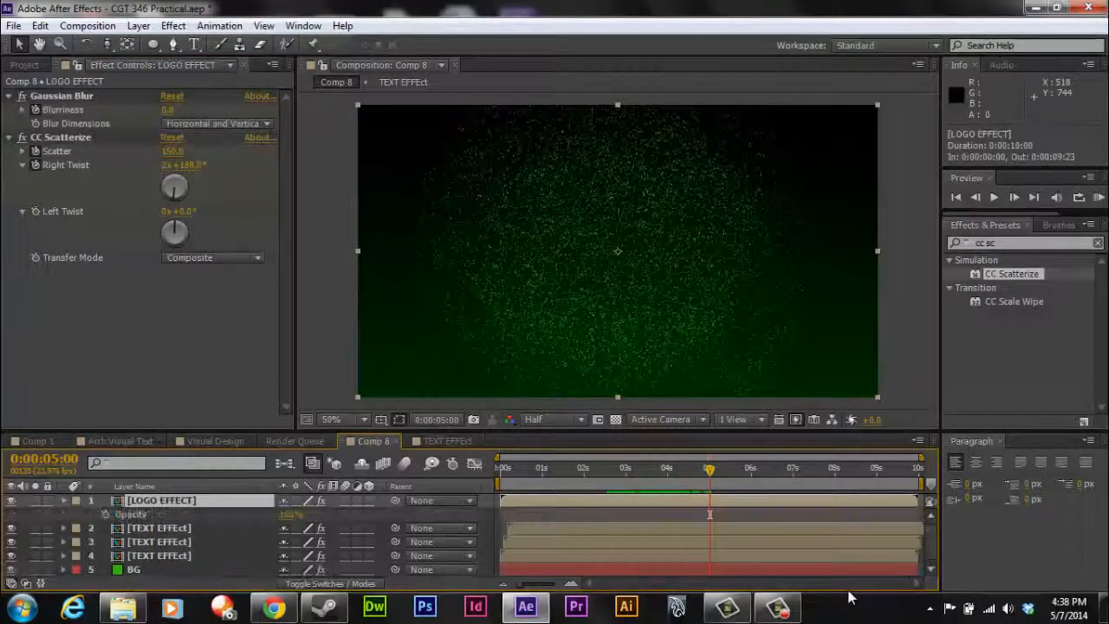
{"action": "key", "text": "Page_Up"}
{"action": "key", "text": "Page_Up"}
{"action": "key", "text": "Page_Up"}
{"action": "key", "text": "Page_Up"}
{"action": "key", "text": "Page_Up"}
{"action": "key", "text": "Page_Up"}
{"action": "key", "text": "Page_Up"}
{"action": "key", "text": "Page_Up"}
{"action": "key", "text": "Page_Up"}
{"action": "key", "text": "Page_Up"}
{"action": "key", "text": "Page_Up"}
{"action": "key", "text": "Page_Up"}
{"action": "key", "text": "Page_Up"}
{"action": "key", "text": "Page_Up"}
{"action": "key", "text": "Page_Up"}
{"action": "key", "text": "Page_Up"}
{"action": "key", "text": "Page_Up"}
{"action": "key", "text": "Page_Up"}
{"action": "key", "text": "Page_Up"}
{"action": "key", "text": "Page_Up"}
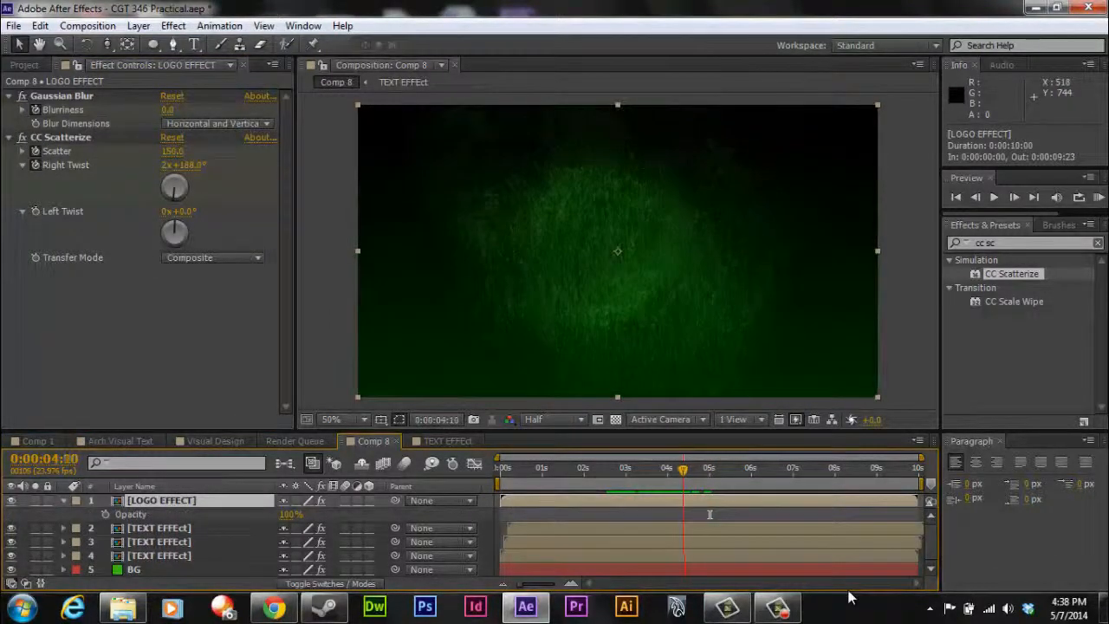
{"action": "key", "text": "Page_Down"}
{"action": "key", "text": "Page_Down"}
{"action": "key", "text": "Page_Down"}
{"action": "key", "text": "Page_Down"}
{"action": "key", "text": "Page_Down"}
{"action": "key", "text": "Page_Down"}
{"action": "key", "text": "Page_Down"}
{"action": "key", "text": "Page_Down"}
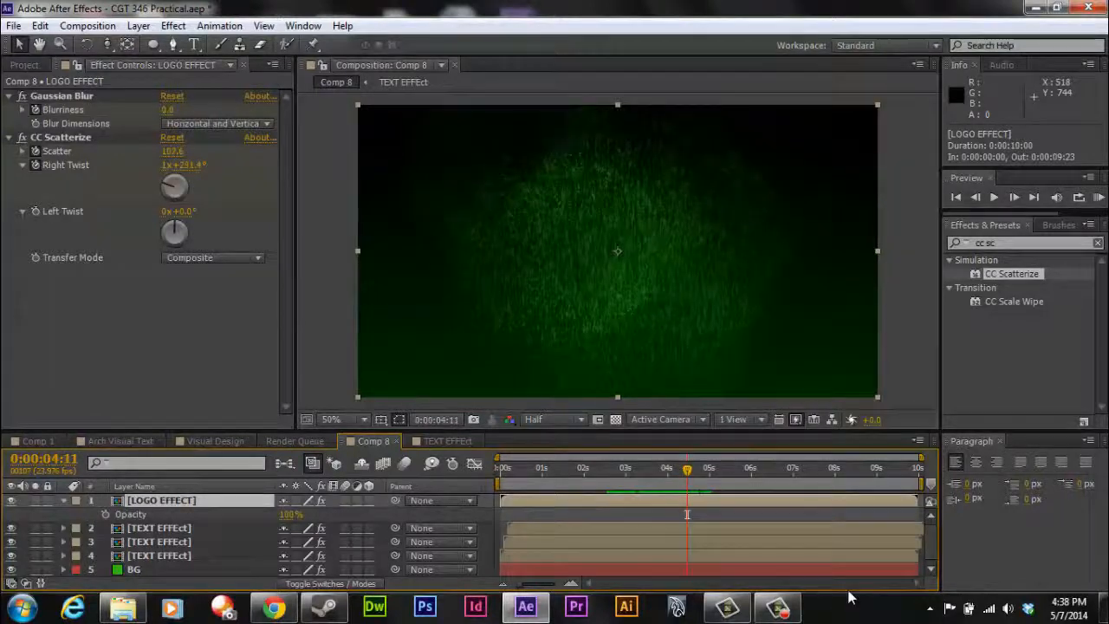
{"action": "key", "text": "alt+shift+t"}
- Set the LOGO EFFECT layer's Opacity to 0% at 0:00:05:01
{"action": "key", "text": "Page_Down"}
{"action": "key", "text": "Page_Down"}
{"action": "key", "text": "Page_Down"}
{"action": "key", "text": "Page_Down"}
{"action": "key", "text": "Page_Down"}
{"action": "key", "text": "Page_Down"}
{"action": "key", "text": "Page_Down"}
{"action": "key", "text": "Page_Down"}
{"action": "key", "text": "Page_Down"}
{"action": "key", "text": "Page_Down"}
{"action": "key", "text": "Page_Down"}
{"action": "key", "text": "Page_Down"}
{"action": "key", "text": "Page_Down"}
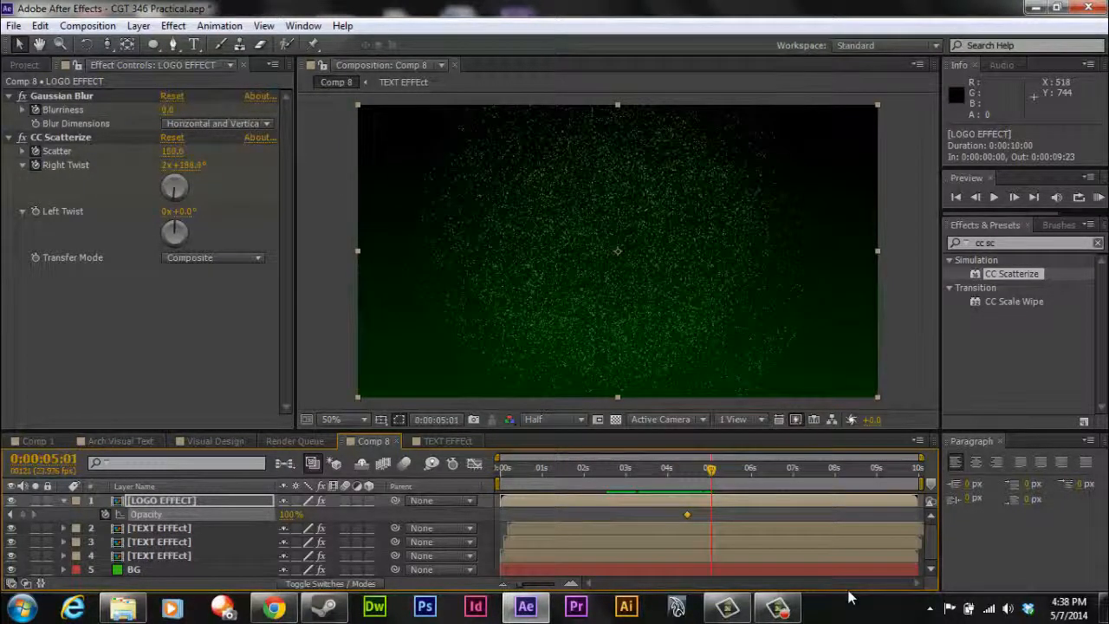
{"action": "key", "text": "Tab"}
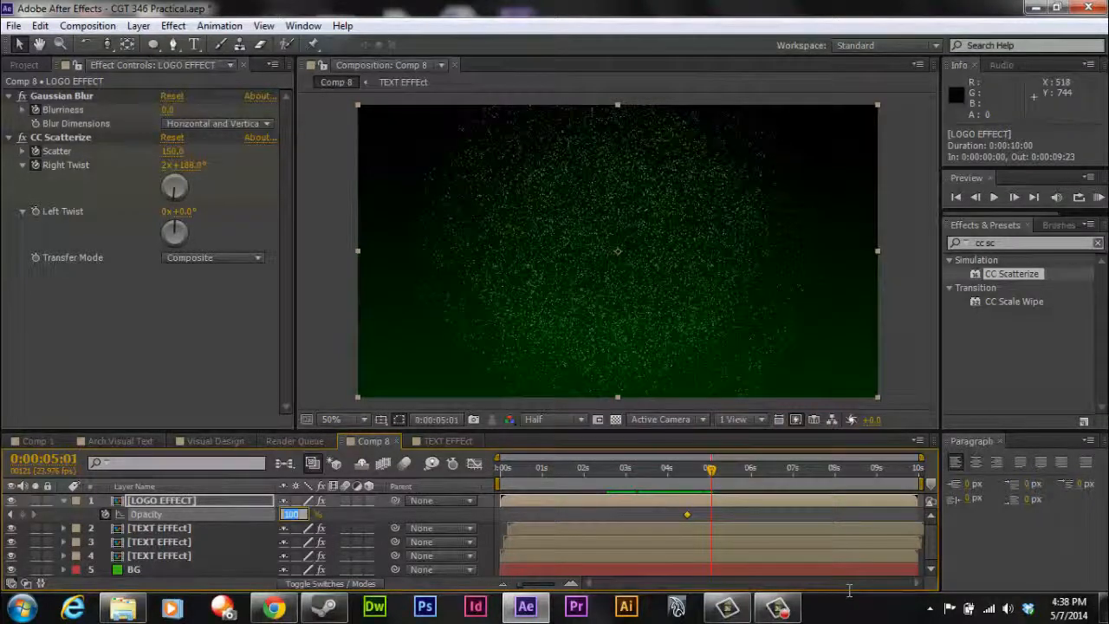
{"action": "type", "text": "0"}
{"action": "key", "text": "Return"}
- Step back and forth through the frames to examine how the scattered logo fades out
{"action": "key", "text": "Page_Up"}
{"action": "key", "text": "Page_Up"}
{"action": "key", "text": "Page_Up"}
{"action": "key", "text": "Page_Up"}
{"action": "key", "text": "Page_Up"}
{"action": "key", "text": "Page_Up"}
{"action": "key", "text": "Page_Up"}
{"action": "key", "text": "Page_Up"}
{"action": "key", "text": "Page_Up"}
{"action": "key", "text": "Page_Up"}
{"action": "key", "text": "Page_Up"}
{"action": "key", "text": "Page_Up"}
{"action": "key", "text": "Page_Up"}
{"action": "key", "text": "Page_Up"}
{"action": "key", "text": "Page_Up"}
{"action": "key", "text": "Page_Up"}
{"action": "key", "text": "Page_Up"}
{"action": "key", "text": "Page_Up"}
{"action": "key", "text": "Page_Up"}
{"action": "key", "text": "Page_Up"}
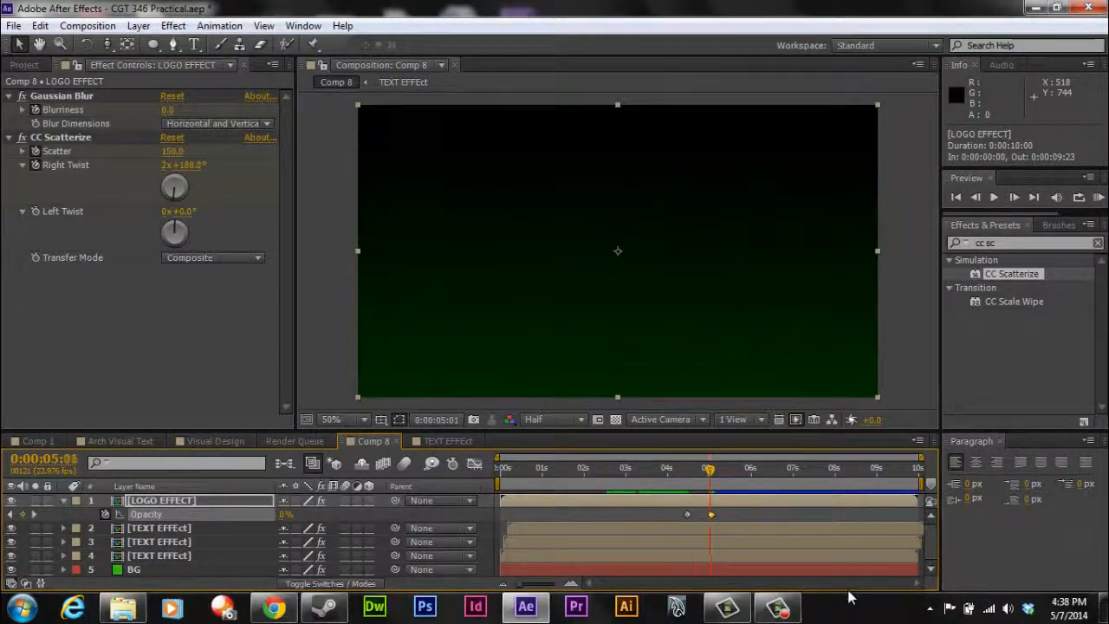
{"action": "key", "text": "Page_Down"}
{"action": "key", "text": "Page_Down"}
{"action": "key", "text": "Page_Down"}
{"action": "key", "text": "Page_Down"}
{"action": "key", "text": "Page_Down"}
{"action": "key", "text": "Page_Down"}
{"action": "key", "text": "Page_Down"}
{"action": "key", "text": "Page_Down"}
{"action": "key", "text": "Page_Down"}
{"action": "key", "text": "Page_Down"}
{"action": "key", "text": "Page_Down"}
{"action": "key", "text": "Page_Down"}
{"action": "key", "text": "Page_Down"}
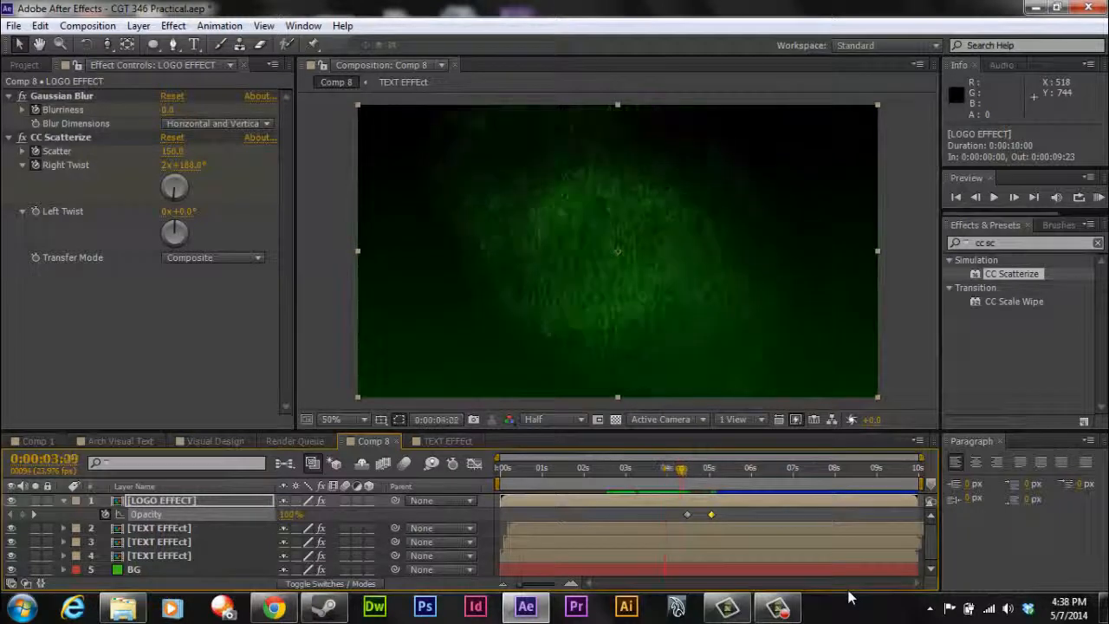
{"action": "key", "text": "Page_Up"}
{"action": "key", "text": "Page_Up"}
{"action": "key", "text": "Page_Up"}
{"action": "key", "text": "Page_Up"}
{"action": "key", "text": "Page_Up"}
{"action": "key", "text": "Page_Up"}
{"action": "key", "text": "Page_Up"}
{"action": "key", "text": "Page_Up"}
{"action": "key", "text": "Page_Up"}
{"action": "key", "text": "Page_Up"}
{"action": "key", "text": "Page_Up"}
{"action": "key", "text": "Page_Up"}
{"action": "key", "text": "Page_Up"}
{"action": "key", "text": "Page_Up"}
{"action": "key", "text": "Page_Up"}
{"action": "key", "text": "Page_Up"}
{"action": "key", "text": "Page_Up"}
{"action": "key", "text": "Page_Up"}
{"action": "key", "text": "Page_Up"}
{"action": "key", "text": "Page_Up"}
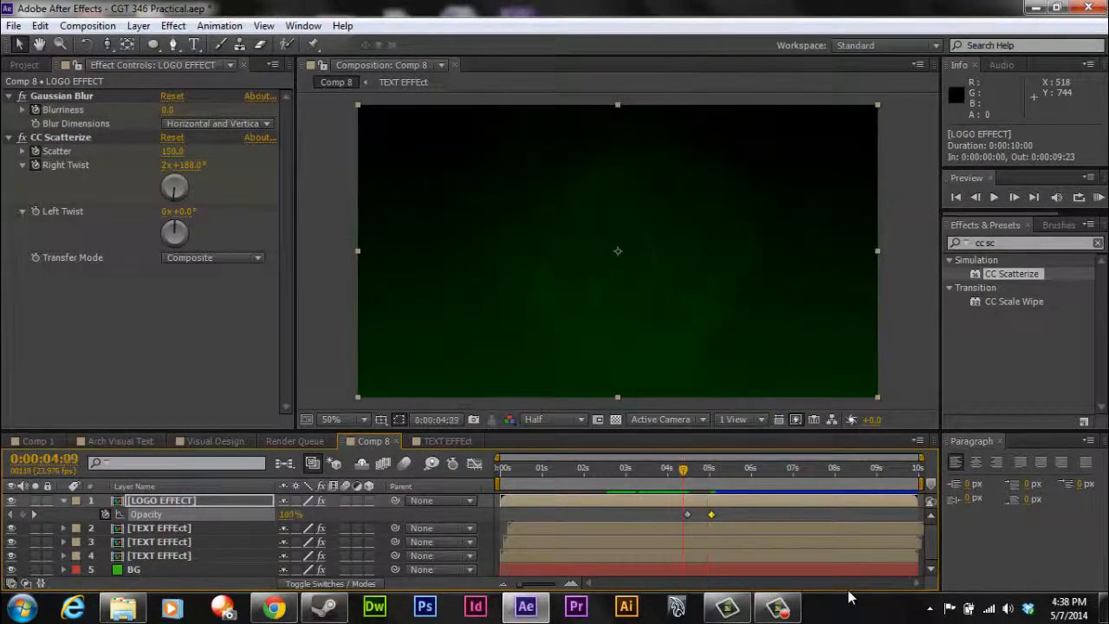
{"action": "key", "text": "Page_Down"}
{"action": "key", "text": "Page_Down"}
{"action": "key", "text": "Page_Down"}
{"action": "key", "text": "Page_Down"}
{"action": "key", "text": "Page_Down"}
{"action": "key", "text": "Page_Down"}
{"action": "key", "text": "Page_Down"}
{"action": "key", "text": "Page_Down"}
{"action": "key", "text": "Page_Down"}
{"action": "key", "text": "Page_Down"}
{"action": "key", "text": "Page_Down"}
{"action": "key", "text": "Page_Down"}
{"action": "key", "text": "Page_Down"}
{"action": "key", "text": "Page_Down"}
{"action": "key", "text": "Page_Down"}
{"action": "key", "text": "Page_Down"}
{"action": "key", "text": "Page_Down"}
{"action": "key", "text": "Page_Down"}
{"action": "key", "text": "Page_Down"}
{"action": "key", "text": "Page_Down"}
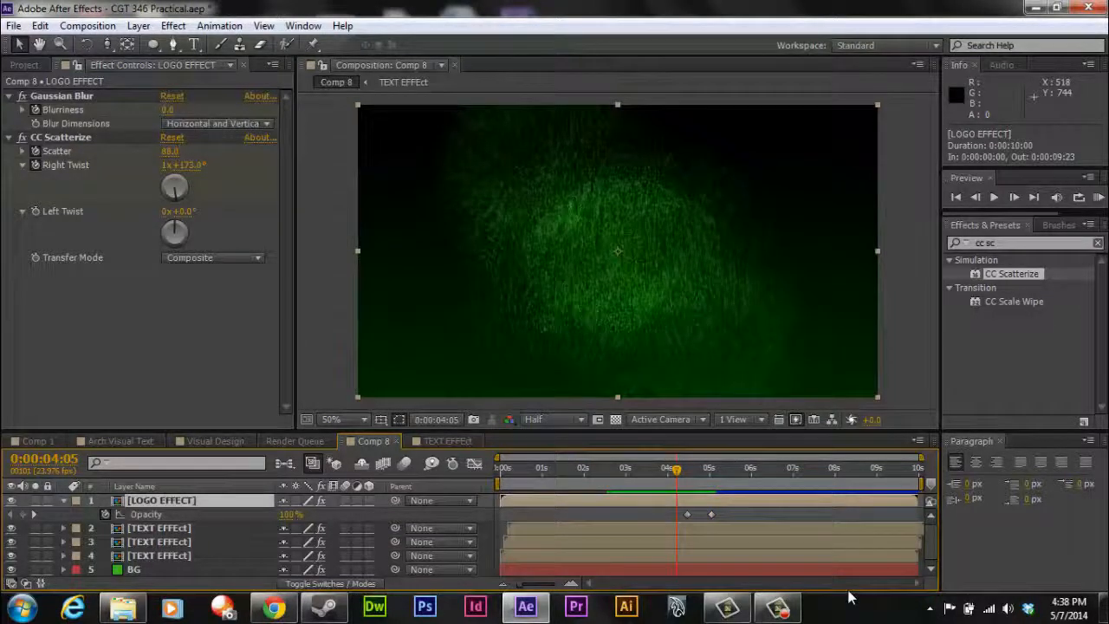
- Duplicate the LOGO EFFECT layer and shift the copy forward two frames so it starts at 0:00:00:02
{"action": "key", "text": "ctrl+d"}
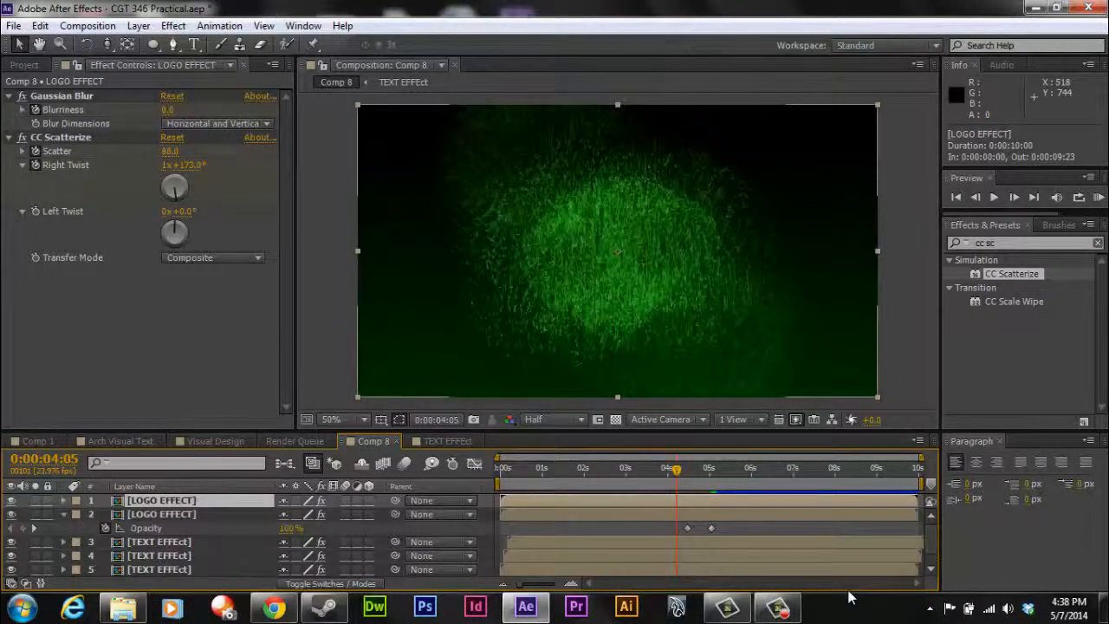
{"action": "key", "text": "Page_Up"}
{"action": "key", "text": "Page_Up"}
{"action": "key", "text": "Page_Up"}
{"action": "key", "text": "Page_Up"}
{"action": "key", "text": "Page_Up"}
{"action": "key", "text": "Page_Up"}
{"action": "key", "text": "Page_Up"}
{"action": "key", "text": "Page_Up"}
{"action": "key", "text": "Page_Up"}
{"action": "key", "text": "Page_Up"}
{"action": "key", "text": "Page_Up"}
{"action": "key", "text": "Page_Up"}
{"action": "key", "text": "Page_Up"}
{"action": "key", "text": "Page_Up"}
{"action": "key", "text": "Page_Up"}
{"action": "key", "text": "Page_Up"}
{"action": "key", "text": "Page_Up"}
{"action": "key", "text": "Page_Up"}
{"action": "key", "text": "Page_Up"}
{"action": "key", "text": "Page_Up"}
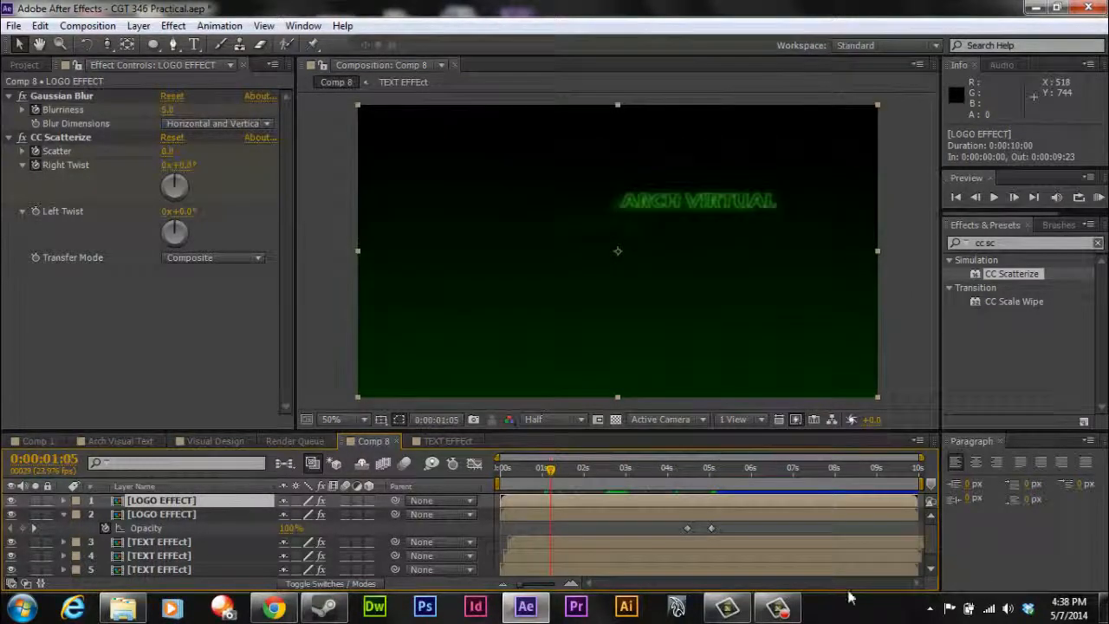
{"action": "key", "text": "alt+Page_Down"}
{"action": "key", "text": "alt+Page_Down"}
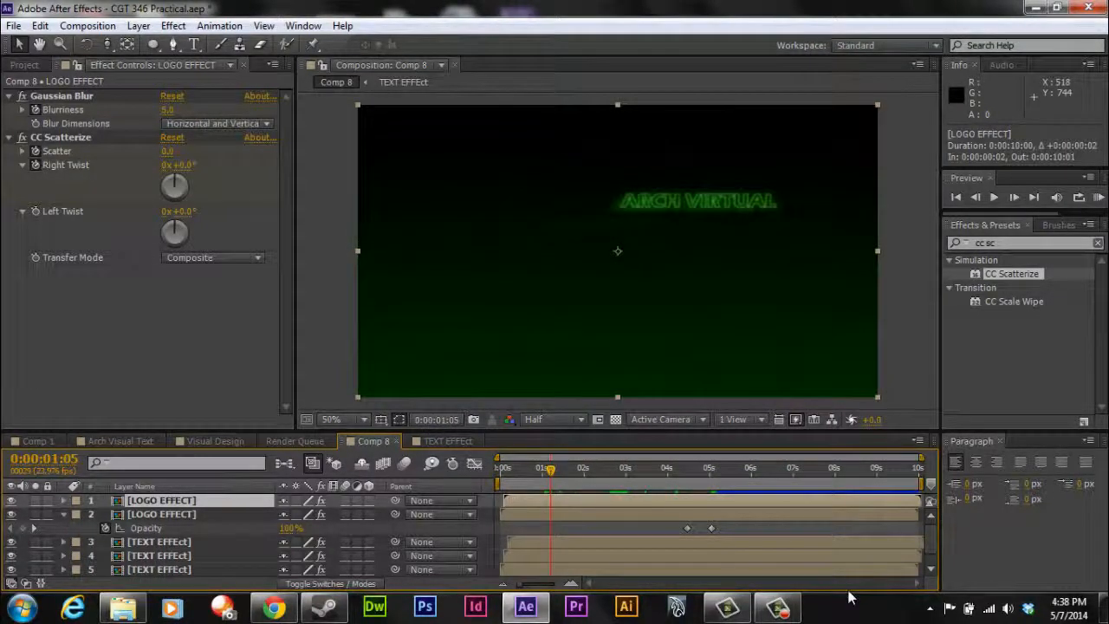
- Preview the dispersal, reveal the upper LOGO EFFECT copy's Opacity and set its keyframe at 0:00:04:13 to 50%
{"action": "key", "text": "space"}
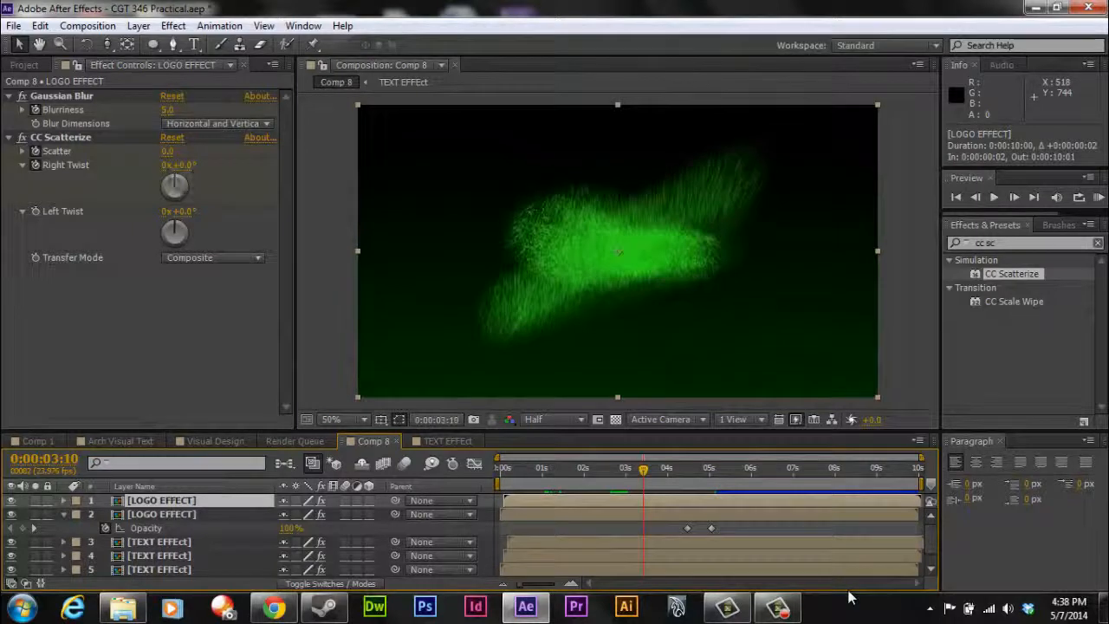
{"action": "key", "text": "t"}
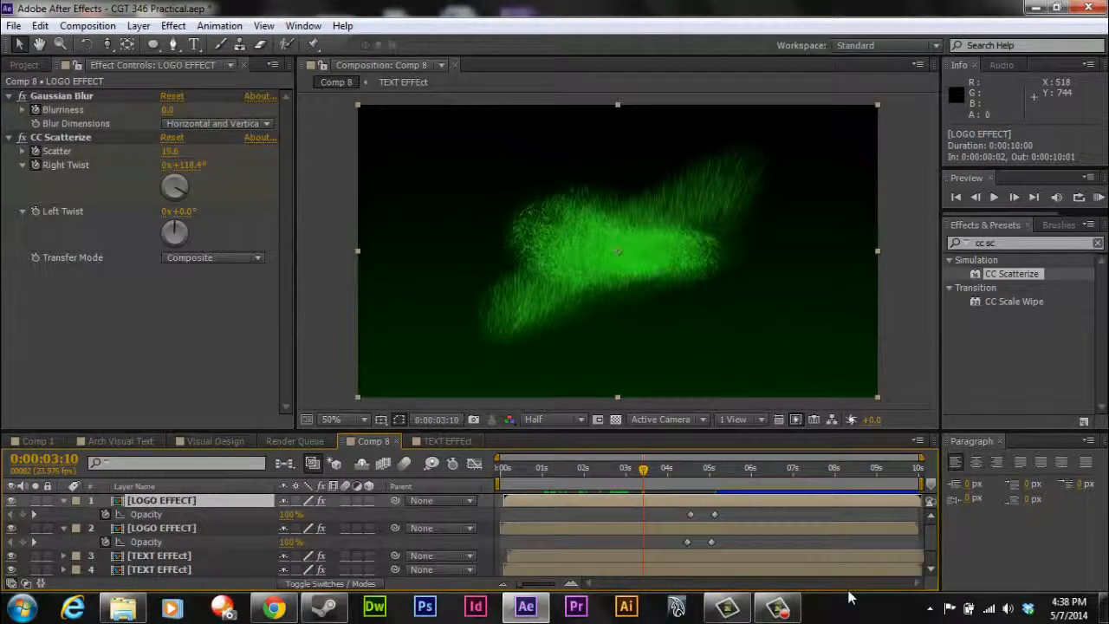
{"action": "key", "text": "space"}
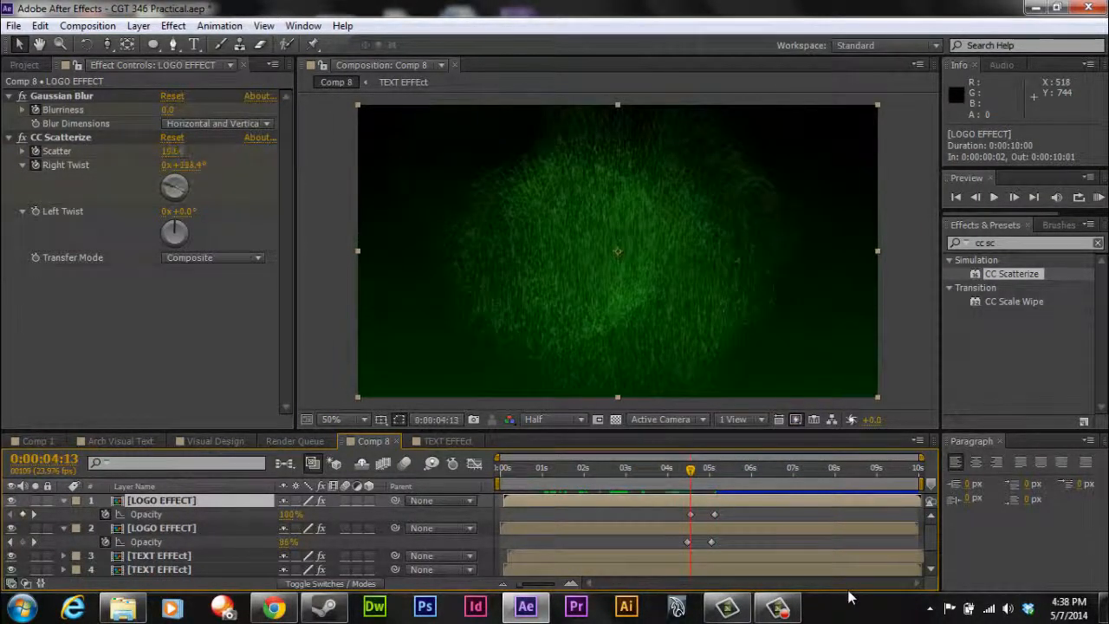
{"action": "key", "text": "Tab"}
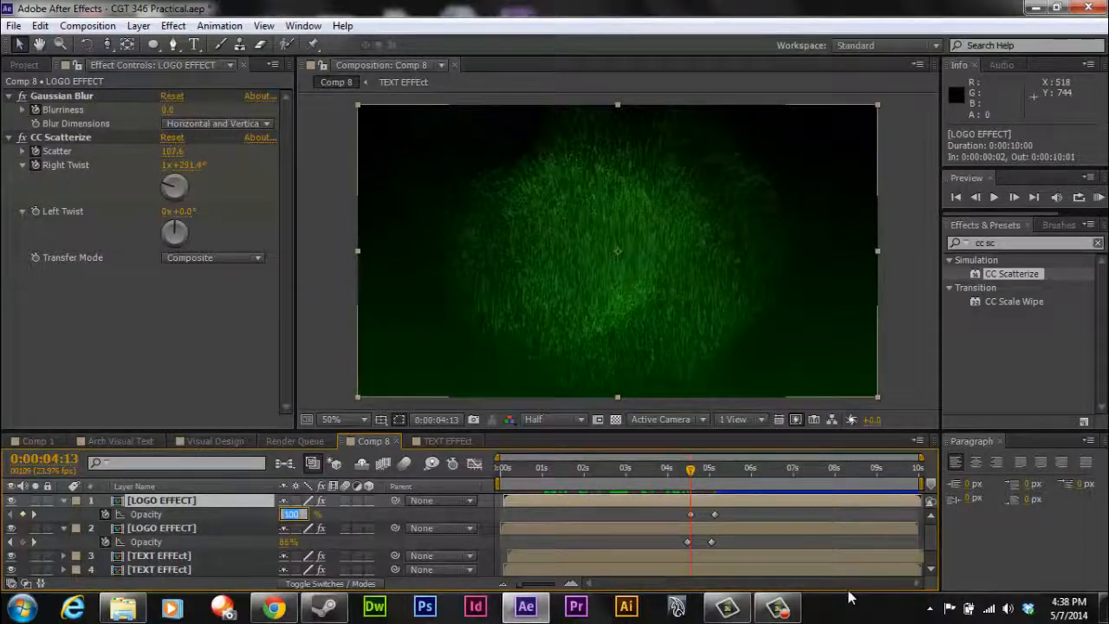
{"action": "key", "text": "Return"}
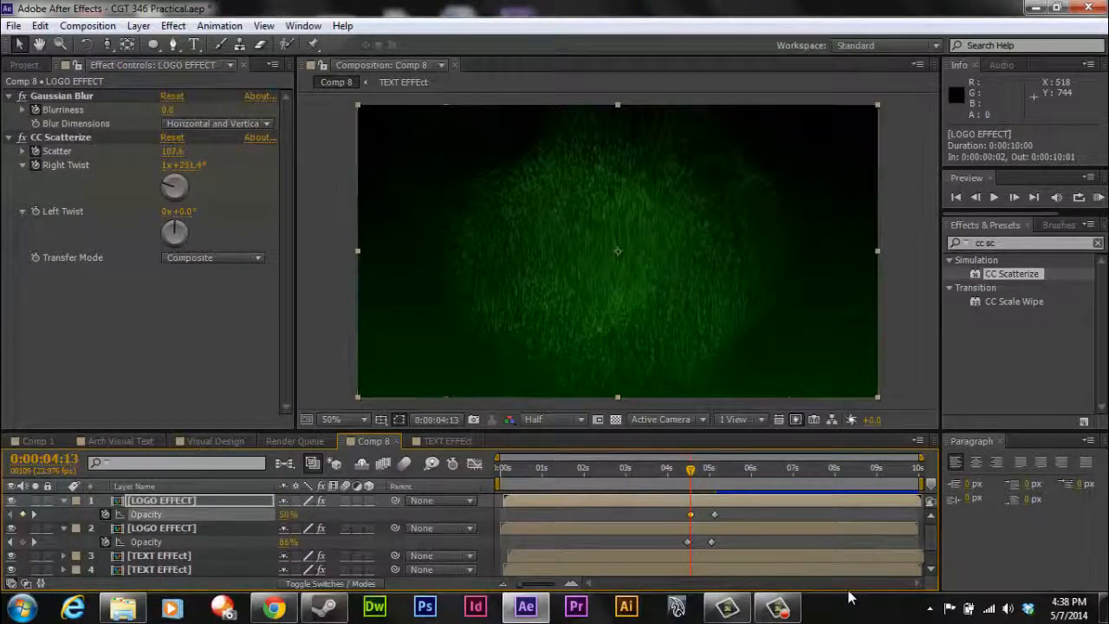
- Step back and forth through the frames between 0:00:03:11 and 0:00:05:03 to examine the offset logo layers' dispersal and fade-out
{"action": "key", "text": "Page_Down"}
{"action": "key", "text": "Page_Down"}
{"action": "key", "text": "Page_Down"}
{"action": "key", "text": "Page_Down"}
{"action": "key", "text": "Page_Down"}
{"action": "key", "text": "Page_Down"}
{"action": "key", "text": "Page_Down"}
{"action": "key", "text": "Page_Down"}
{"action": "key", "text": "Page_Down"}
{"action": "key", "text": "Page_Down"}
{"action": "key", "text": "Page_Down"}
{"action": "key", "text": "Page_Down"}
{"action": "key", "text": "Page_Down"}
{"action": "key", "text": "Page_Down"}
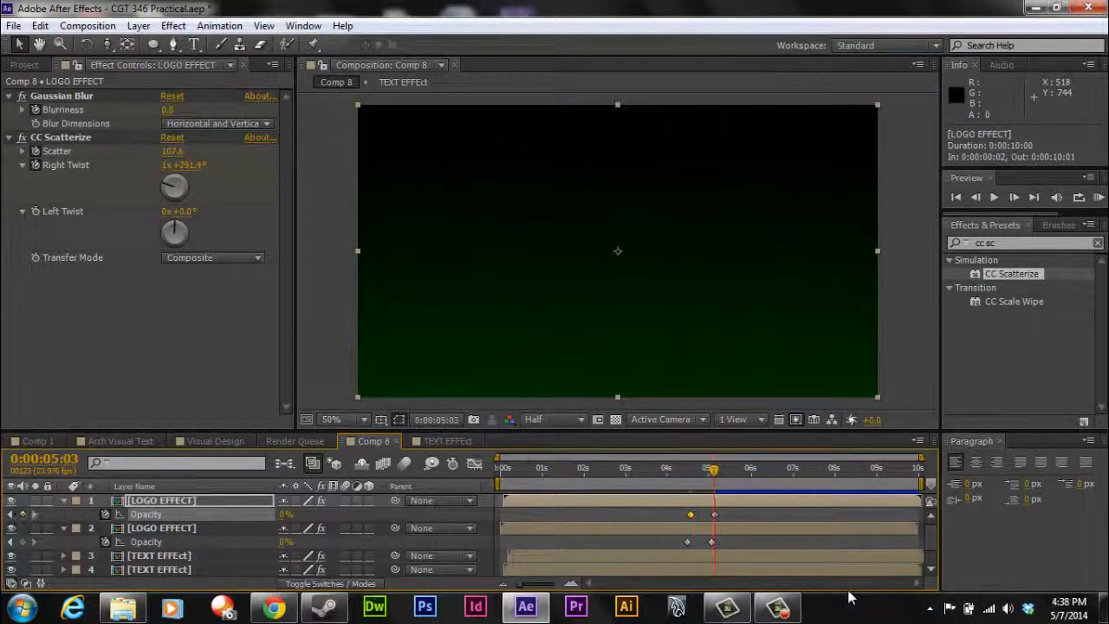
{"action": "key", "text": "Page_Up"}
{"action": "key", "text": "Page_Up"}
{"action": "key", "text": "Page_Up"}
{"action": "key", "text": "Page_Up"}
{"action": "key", "text": "Page_Up"}
{"action": "key", "text": "Page_Up"}
{"action": "key", "text": "Page_Up"}
{"action": "key", "text": "Page_Up"}
{"action": "key", "text": "Page_Up"}
{"action": "key", "text": "Page_Up"}
{"action": "key", "text": "Page_Up"}
{"action": "key", "text": "Page_Up"}
{"action": "key", "text": "Page_Up"}
{"action": "key", "text": "Page_Up"}
{"action": "key", "text": "Page_Up"}
{"action": "key", "text": "Page_Up"}
{"action": "key", "text": "Page_Up"}
{"action": "key", "text": "Page_Up"}
{"action": "key", "text": "Page_Up"}
{"action": "key", "text": "Page_Up"}
{"action": "key", "text": "Page_Up"}
{"action": "key", "text": "Page_Up"}
{"action": "key", "text": "Page_Up"}
{"action": "key", "text": "Page_Up"}
{"action": "key", "text": "Page_Up"}
{"action": "key", "text": "Page_Up"}
{"action": "key", "text": "Page_Up"}
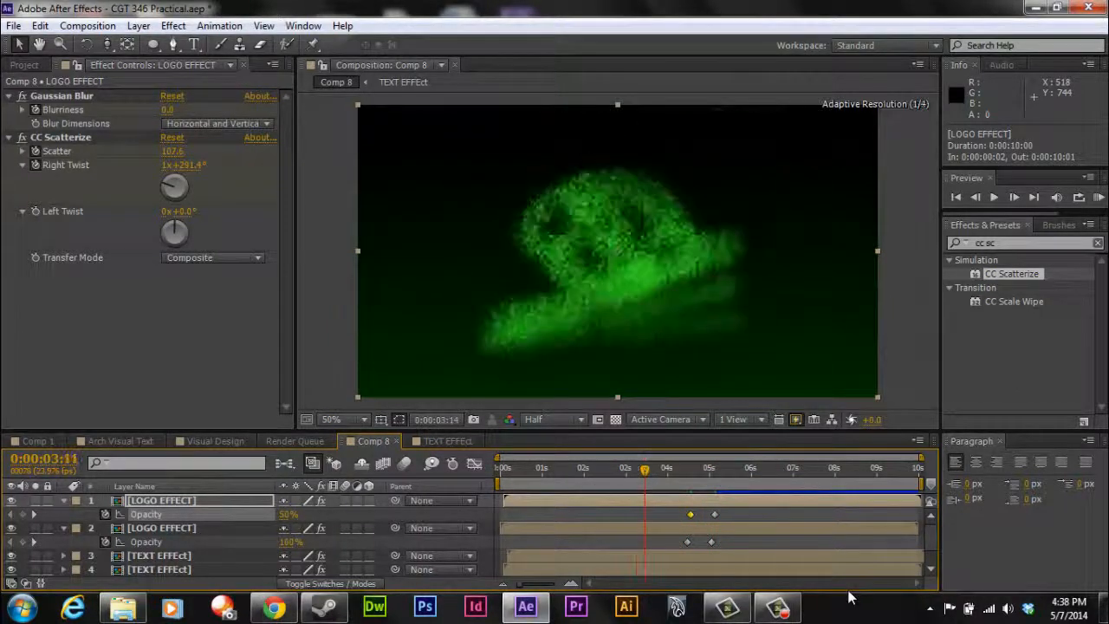
{"action": "key", "text": "Page_Down"}
{"action": "key", "text": "Page_Down"}
{"action": "key", "text": "Page_Down"}
{"action": "key", "text": "Page_Down"}
{"action": "key", "text": "Page_Down"}
{"action": "key", "text": "Page_Down"}
{"action": "key", "text": "Page_Down"}
{"action": "key", "text": "Page_Down"}
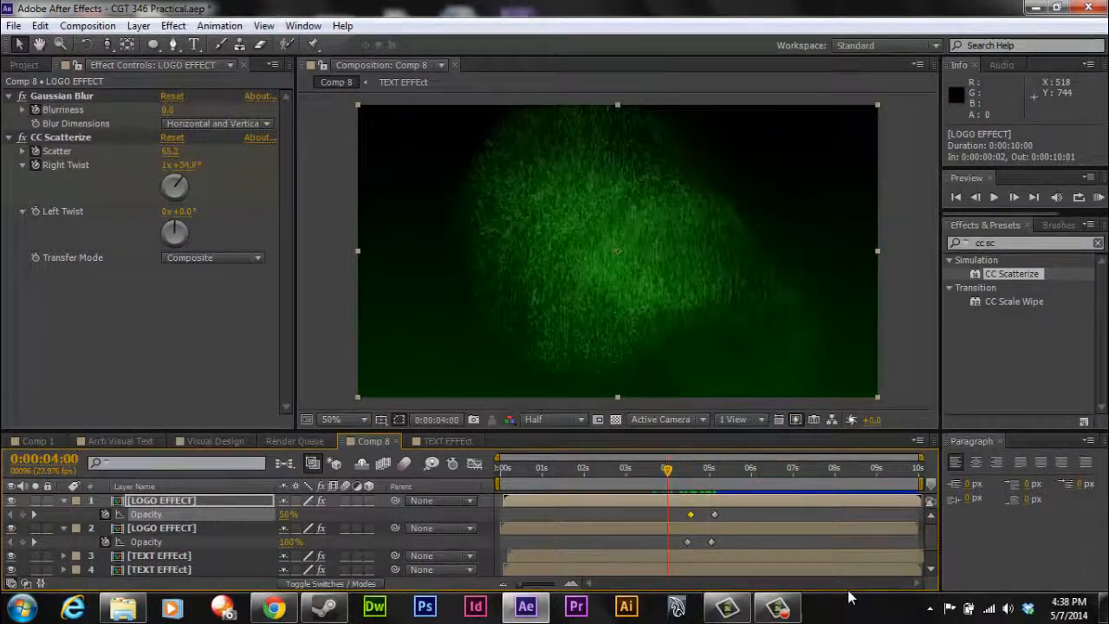
{"action": "key", "text": "Page_Down"}
{"action": "key", "text": "Page_Down"}
{"action": "key", "text": "Page_Down"}
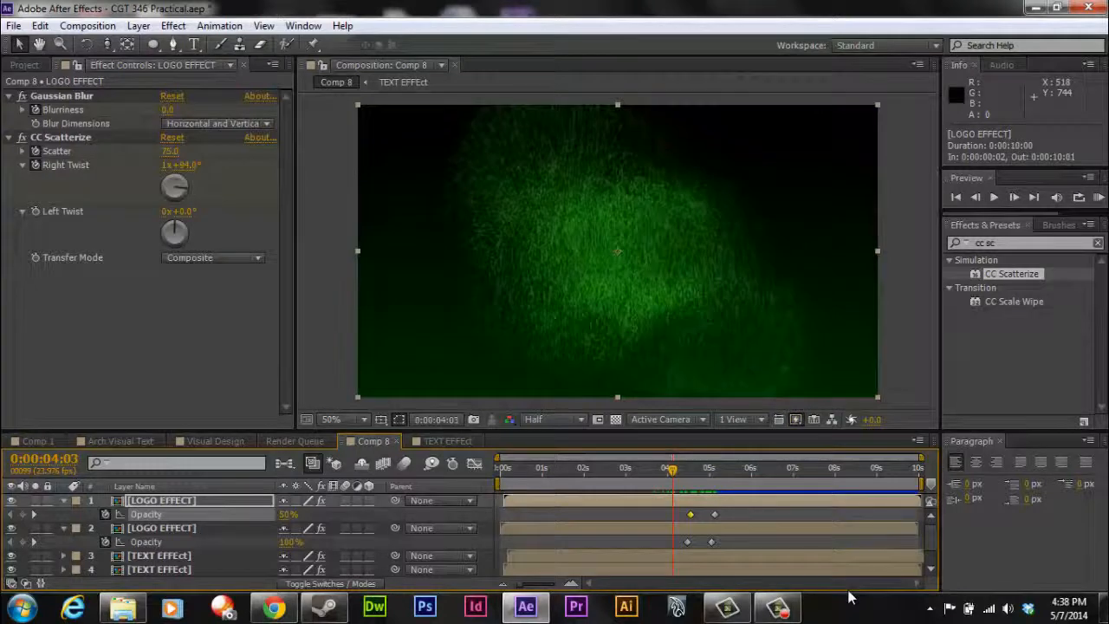
{"action": "key", "text": "Page_Down"}
{"action": "key", "text": "Page_Down"}
{"action": "key", "text": "Page_Down"}
{"action": "key", "text": "Page_Down"}
{"action": "key", "text": "Page_Down"}
{"action": "key", "text": "Page_Down"}
{"action": "key", "text": "Page_Down"}
{"action": "key", "text": "Page_Down"}
{"action": "key", "text": "Page_Down"}
{"action": "key", "text": "Page_Down"}
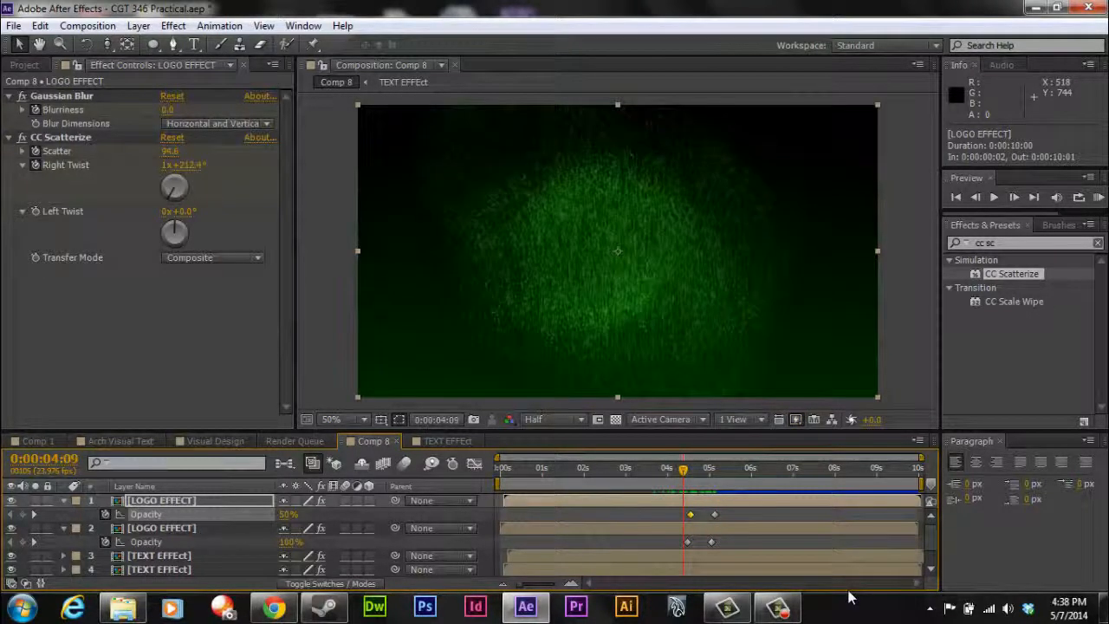
{"action": "key", "text": "Page_Up"}
{"action": "key", "text": "Page_Up"}
{"action": "key", "text": "Page_Up"}
{"action": "key", "text": "Page_Up"}
{"action": "key", "text": "Page_Up"}
{"action": "key", "text": "Page_Up"}
{"action": "key", "text": "Page_Up"}
{"action": "key", "text": "Page_Up"}
{"action": "key", "text": "Page_Up"}
{"action": "key", "text": "Page_Up"}
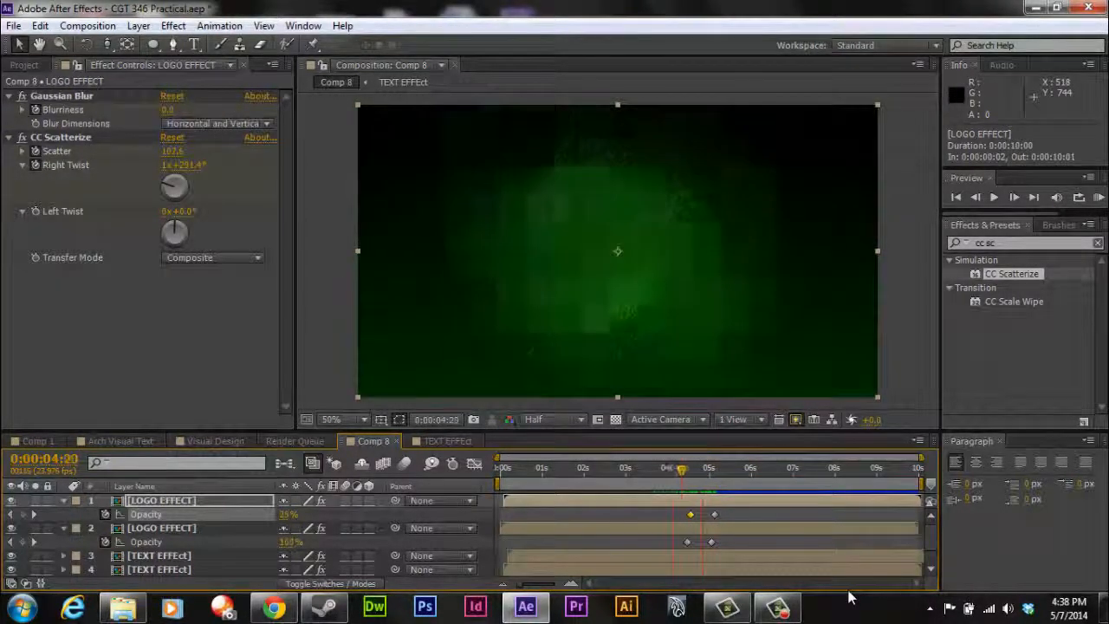
- Collapse the layers' keyframed properties and add a two-node camera with the 28mm preset to Comp 8
{"action": "key", "text": "F2"}
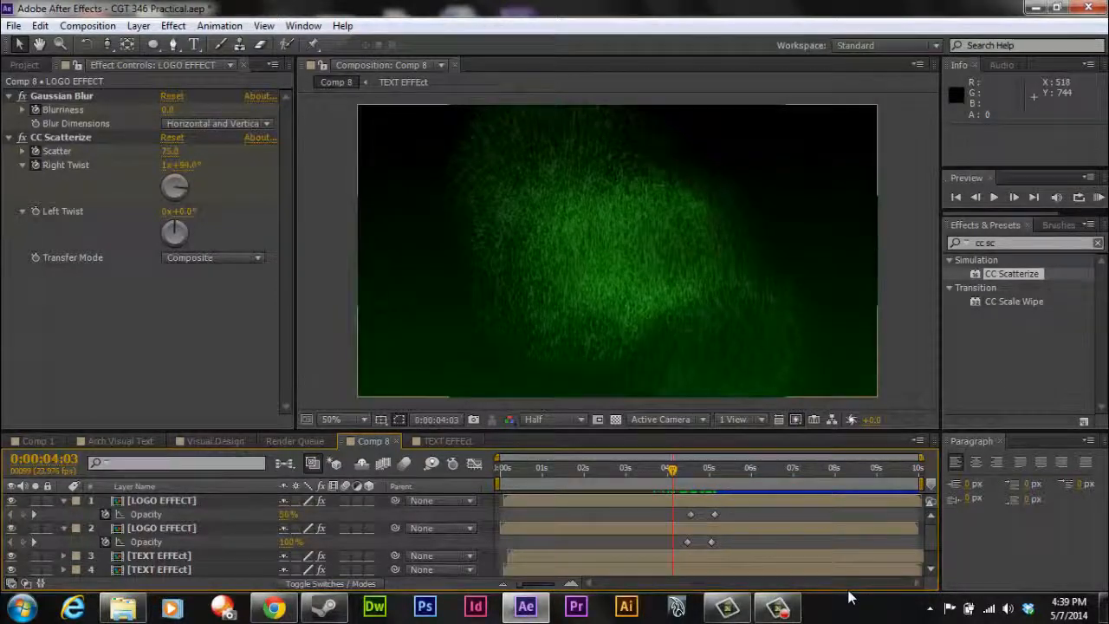
{"action": "key", "text": "u"}
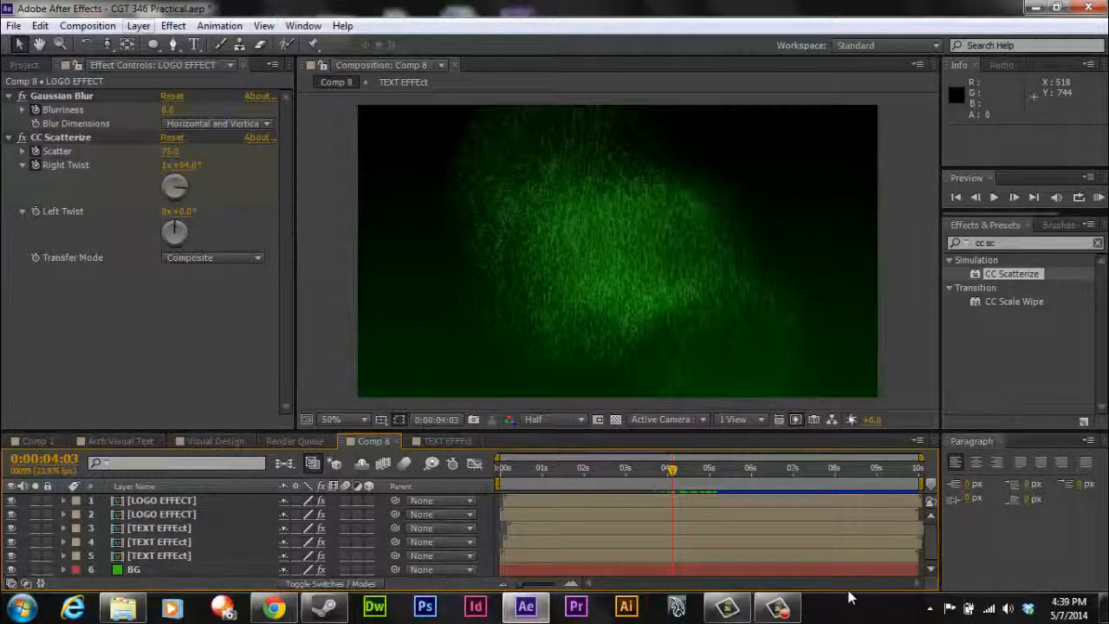
{"action": "key", "text": "alt+l"}
{"action": "key", "text": "Right"}
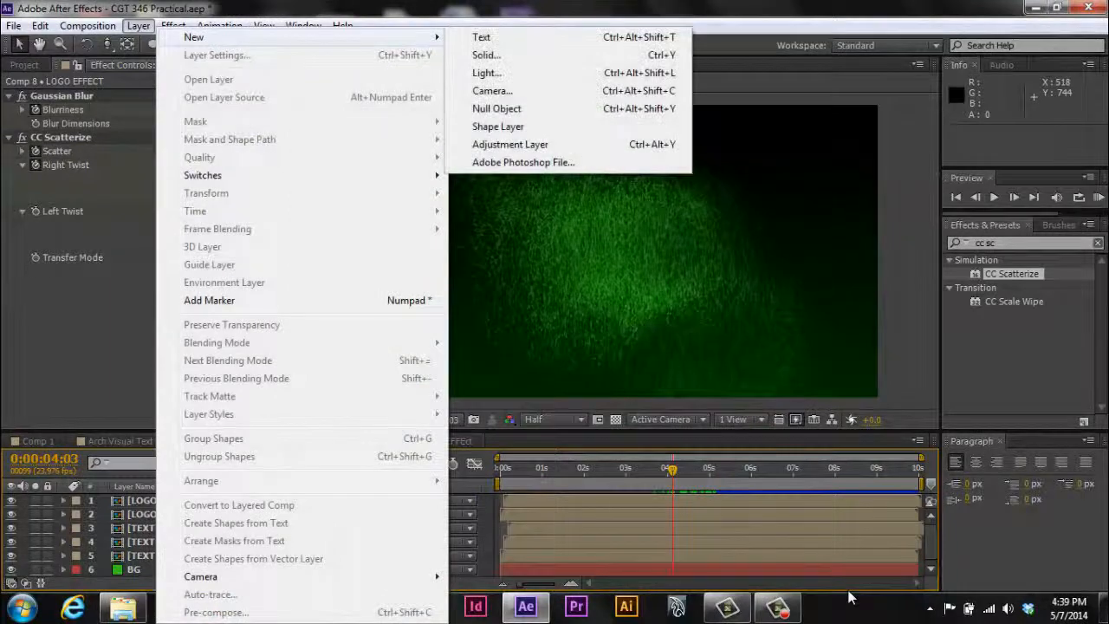
{"action": "key", "text": "Down"}
{"action": "key", "text": "Down"}
{"action": "key", "text": "Down"}
{"action": "key", "text": "Down"}
{"action": "key", "text": "Return"}
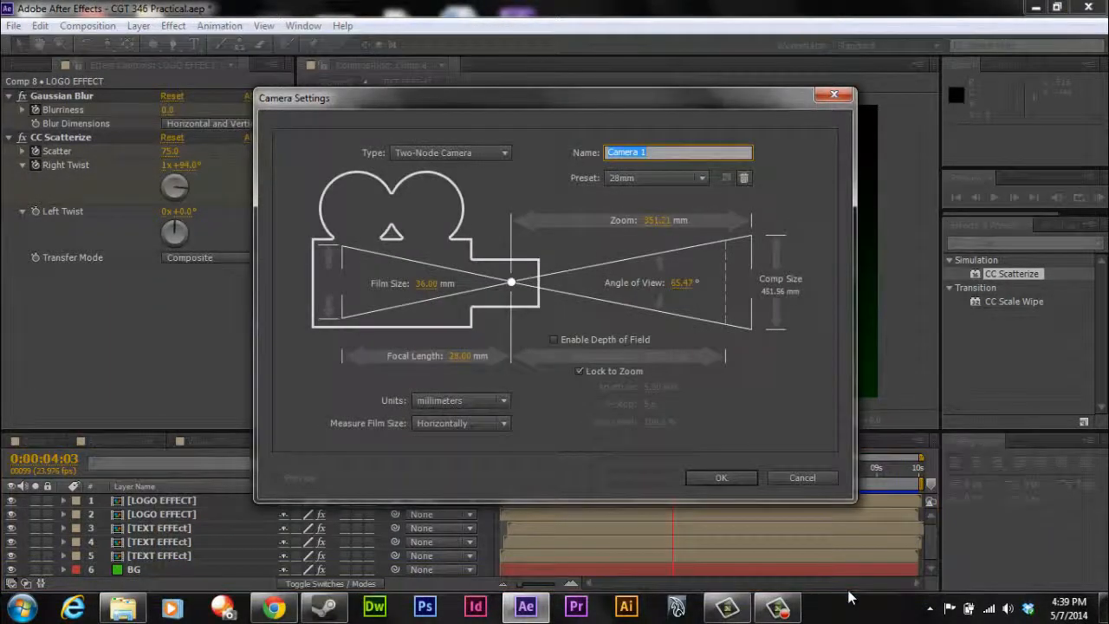
{"action": "key", "text": "Return"}
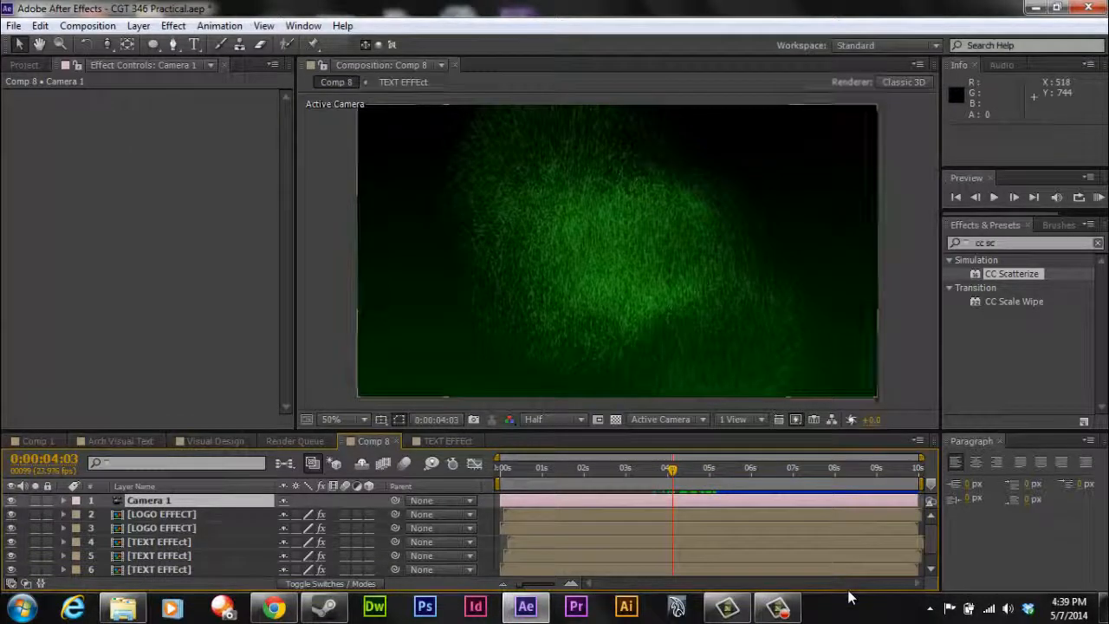
- Go to 0:00:02:10, where the full logo shows, and reveal Camera 1's Transform properties
{"action": "key", "text": "Page_Up"}
{"action": "key", "text": "Home"}
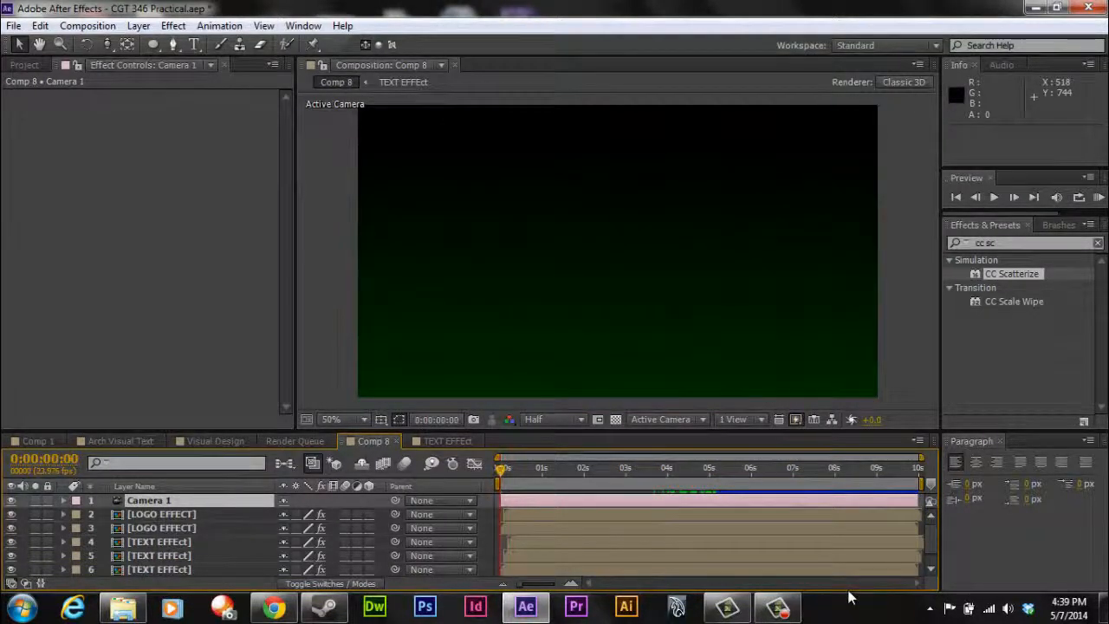
{"action": "key", "text": "ctrl+grave"}
{"action": "key", "text": "shift+Page_Down"}
{"action": "key", "text": "shift+Page_Down"}
{"action": "key", "text": "shift+Page_Down"}
{"action": "key", "text": "shift+Page_Down"}
{"action": "key", "text": "shift+Page_Down"}
{"action": "key", "text": "Page_Down"}
{"action": "key", "text": "Page_Down"}
{"action": "key", "text": "Page_Down"}
{"action": "key", "text": "Page_Down"}
{"action": "key", "text": "Page_Down"}
{"action": "key", "text": "Page_Down"}
{"action": "key", "text": "Page_Down"}
{"action": "key", "text": "Page_Down"}
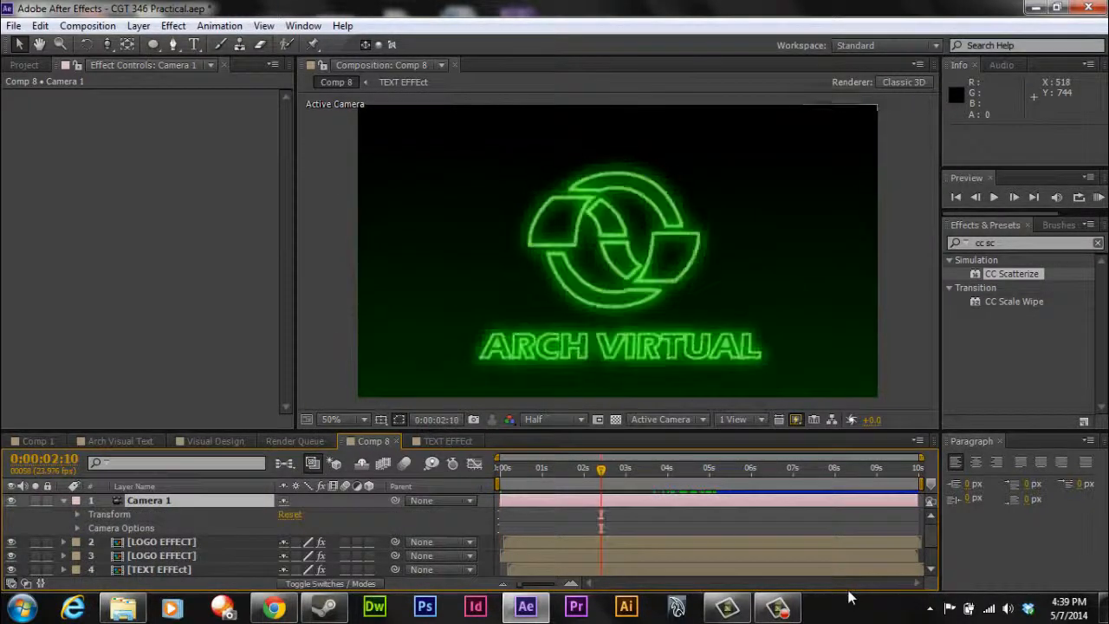
{"action": "key", "text": "ctrl+grave"}
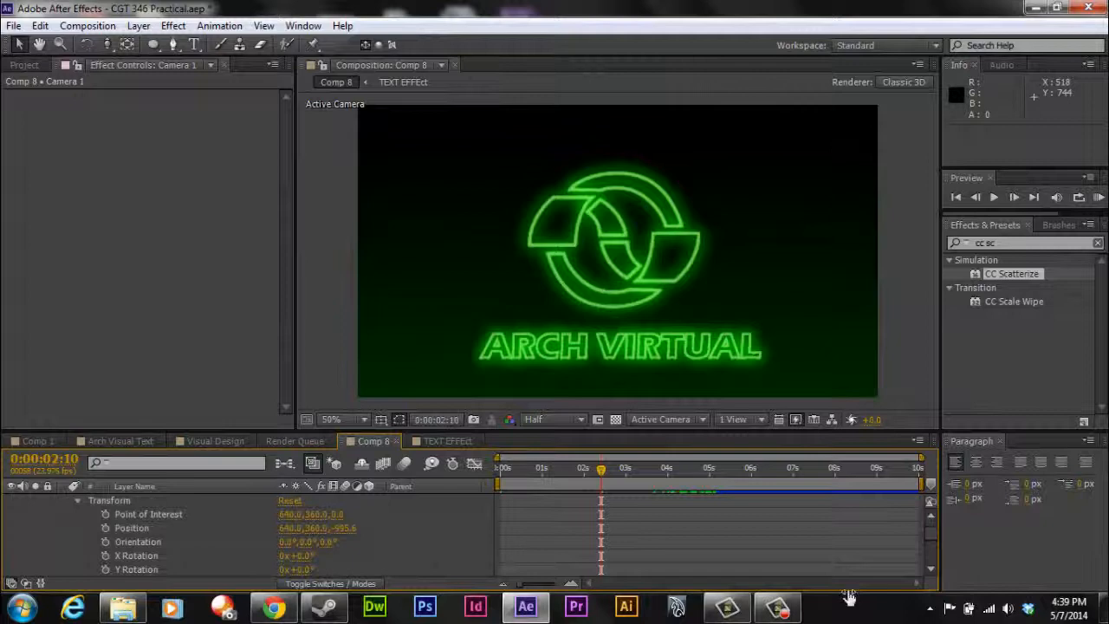
- Try to pull Camera 1 back by lowering its Z Position, and undo the change
{"action": "left_click_drag", "start_coordinate": [344, 527], "coordinate": [320, 527]}
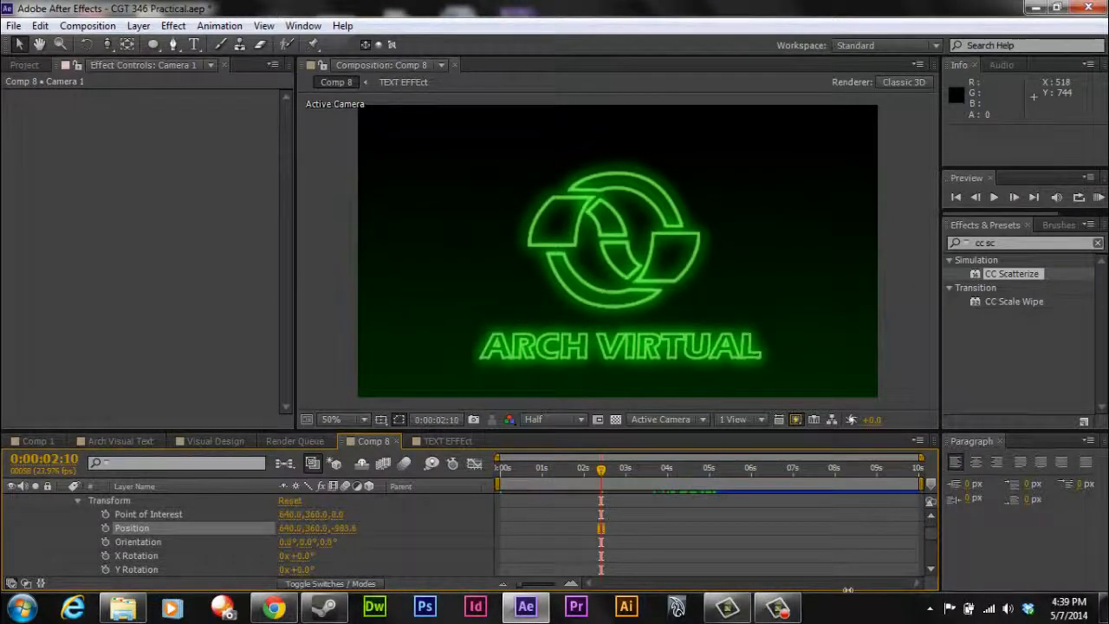
{"action": "key", "text": "ctrl+z"}
- Collapse Camera 1 and make both LOGO EFFECT layers and all three TEXT EFFECT layers 3D
{"action": "key", "text": "ctrl+grave"}
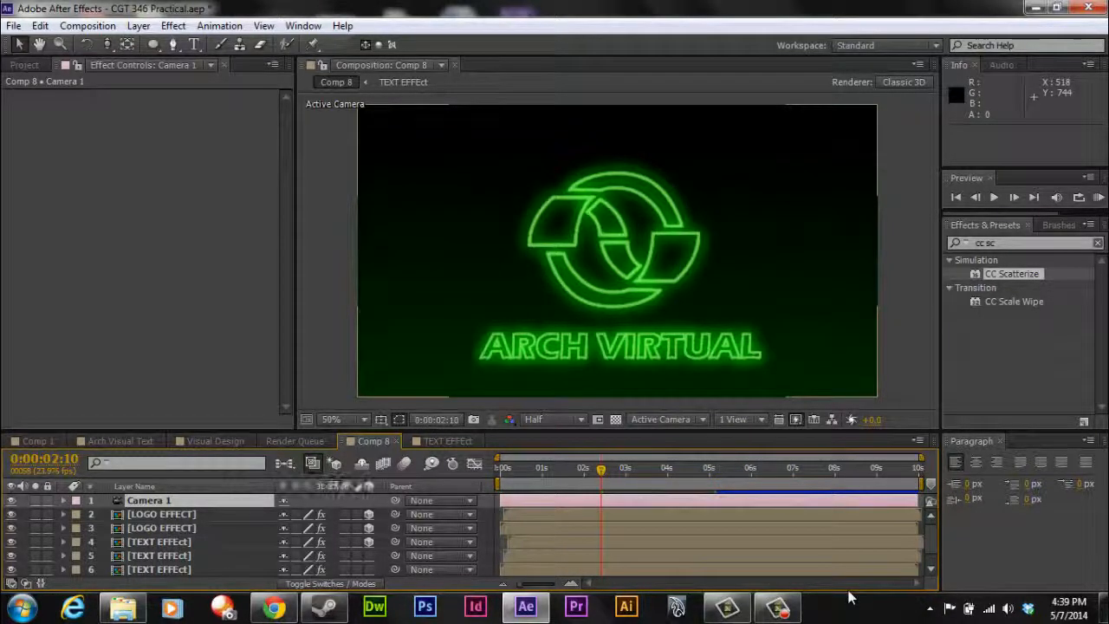
{"action": "scroll", "coordinate": [849, 598], "scroll_direction": "down", "scroll_amount": 1}
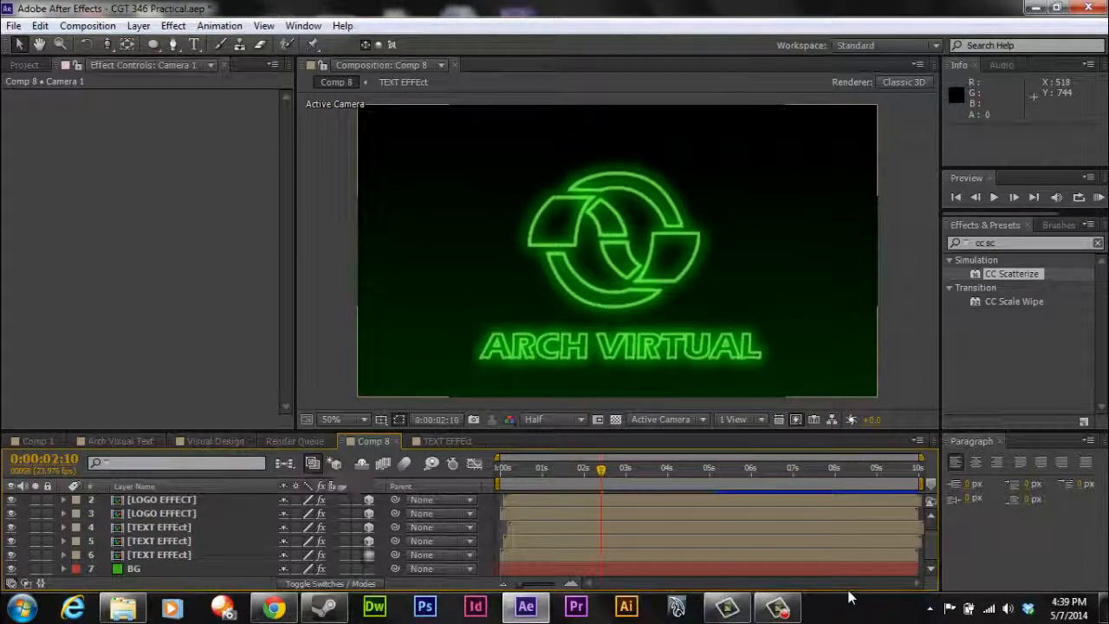
{"action": "scroll", "coordinate": [849, 597], "scroll_direction": "up", "scroll_amount": 1}
{"action": "scroll", "coordinate": [849, 597], "scroll_direction": "down", "scroll_amount": 1}
{"action": "scroll", "coordinate": [849, 598], "scroll_direction": "up", "scroll_amount": 1}
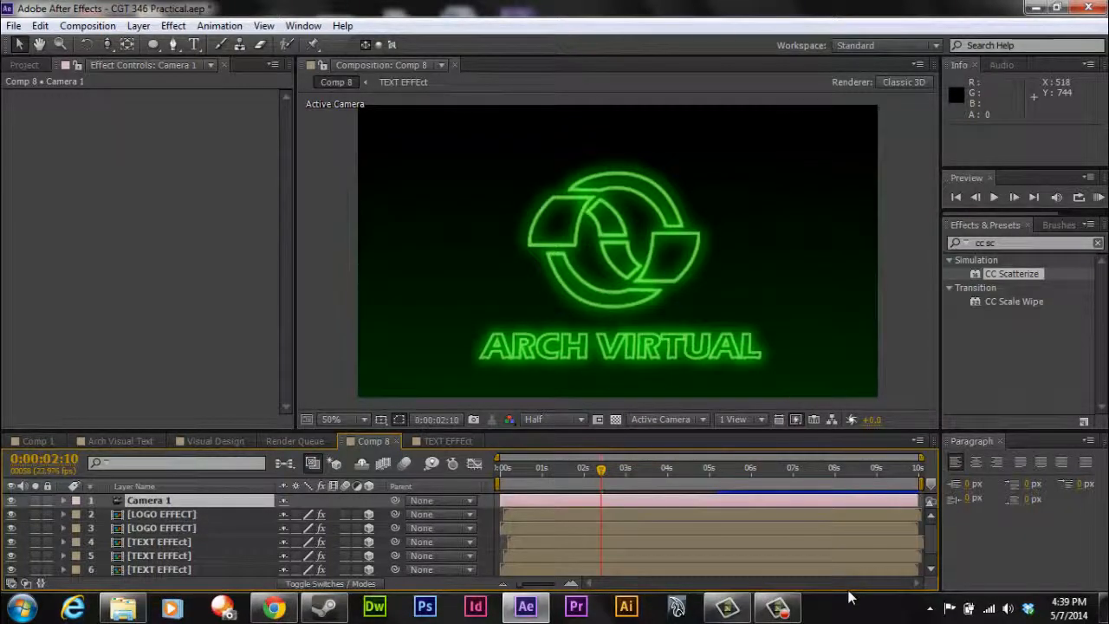
- Set Camera 1's Z Position to -1253.6 and preview the animation from the start
{"action": "key", "text": "ctrl+grave"}
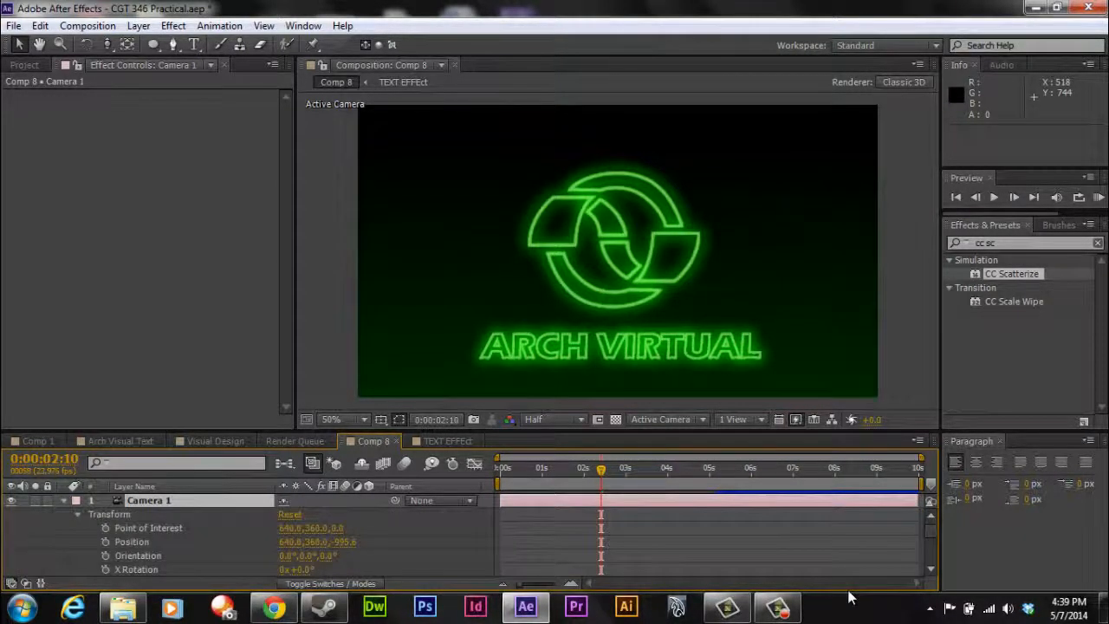
{"action": "left_click_drag", "start_coordinate": [344, 542], "coordinate": [149, 542]}
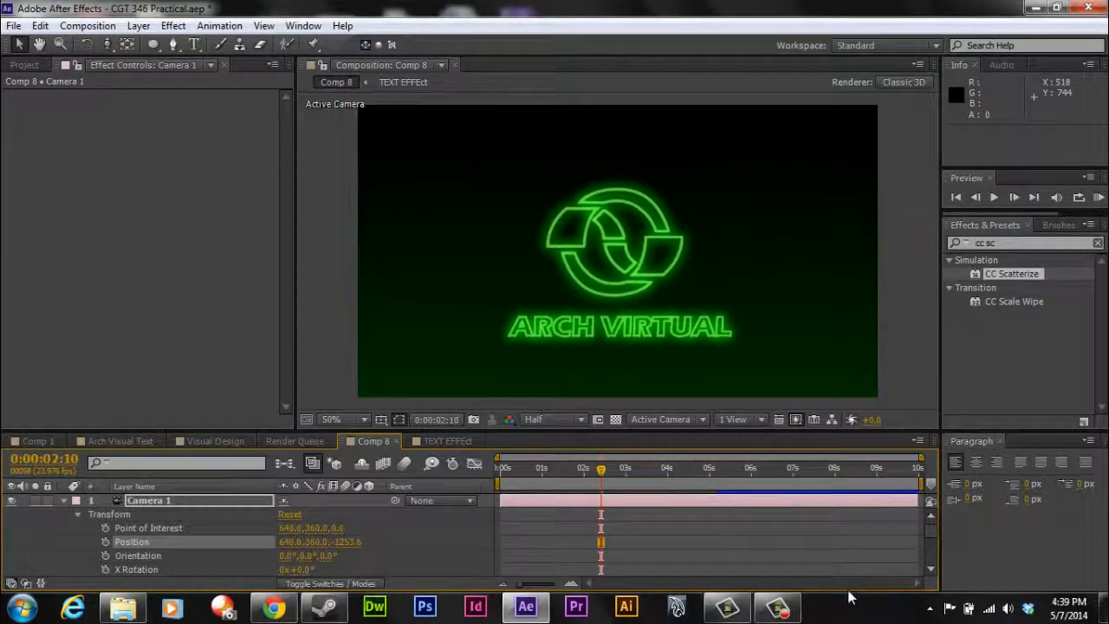
{"action": "key", "text": "Home"}
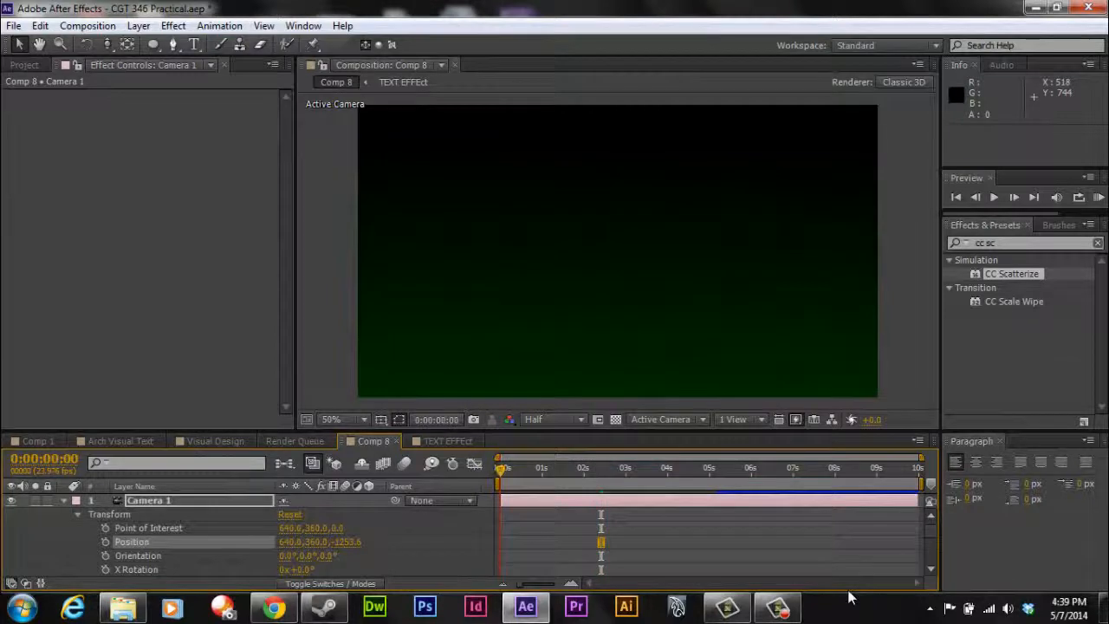
{"action": "key", "text": "space"}
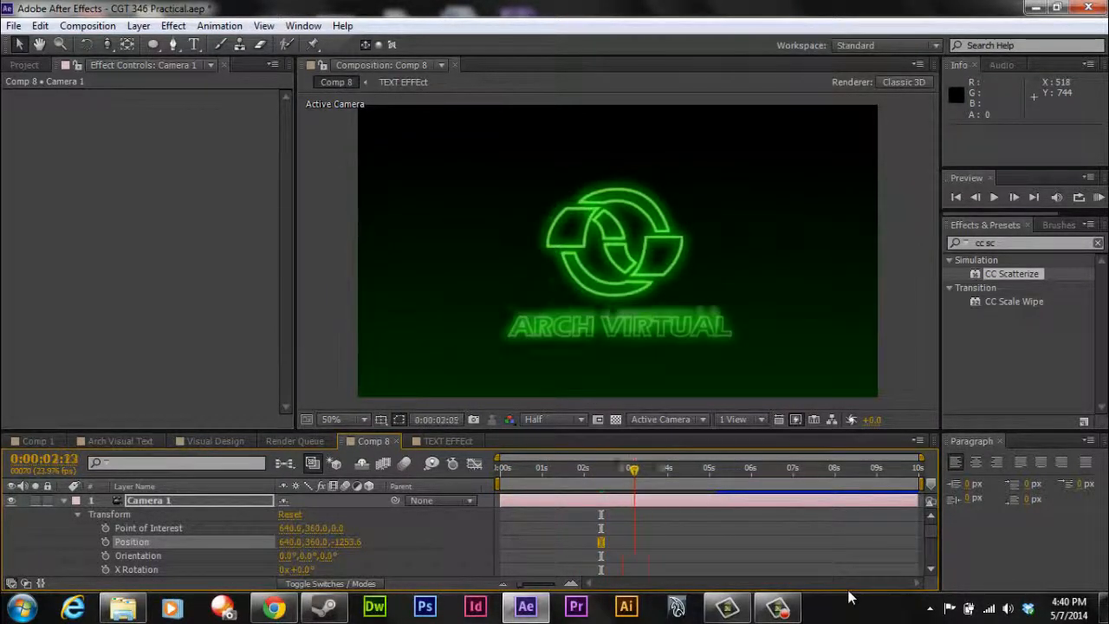
- At 0:00:02:00, start keyframing Camera 1's Point of Interest, Position, Orientation and X, Y and Z Rotation
{"action": "key", "text": "space"}
{"action": "key", "text": "Page_Up"}
{"action": "key", "text": "Page_Up"}
{"action": "key", "text": "Page_Up"}
{"action": "key", "text": "Page_Up"}
{"action": "key", "text": "Page_Up"}
{"action": "key", "text": "Page_Up"}
{"action": "key", "text": "Page_Up"}
{"action": "key", "text": "Page_Up"}
{"action": "key", "text": "Page_Up"}
{"action": "key", "text": "Page_Up"}
{"action": "key", "text": "Page_Up"}
{"action": "key", "text": "Page_Up"}
{"action": "key", "text": "Page_Up"}
{"action": "key", "text": "Page_Up"}
{"action": "key", "text": "Page_Up"}
{"action": "key", "text": "Page_Up"}
{"action": "key", "text": "Page_Up"}
{"action": "key", "text": "Page_Up"}
{"action": "key", "text": "Page_Up"}
{"action": "key", "text": "Page_Up"}
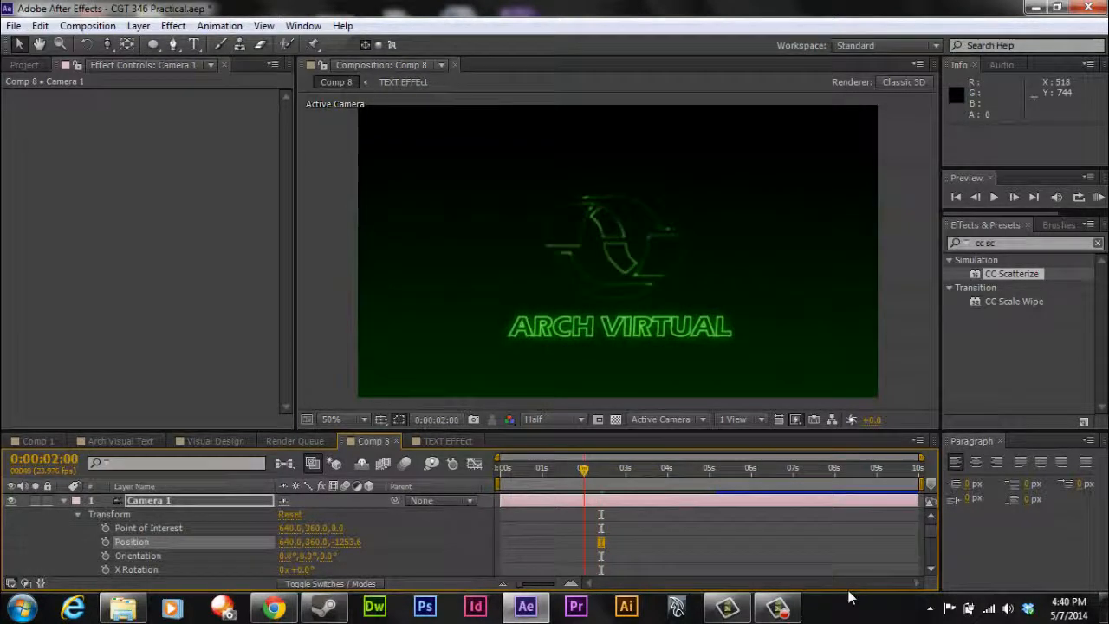
{"action": "scroll", "coordinate": [849, 597], "scroll_direction": "down", "scroll_amount": 1}
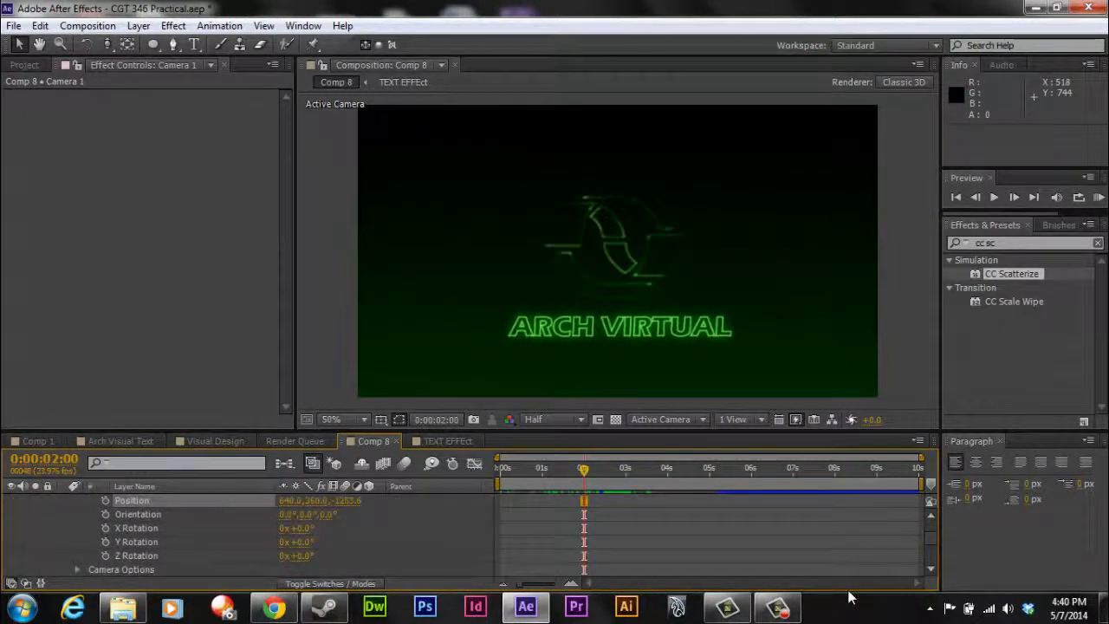
{"action": "left_click", "coordinate": [105, 555]}
{"action": "left_click", "coordinate": [105, 541]}
{"action": "left_click", "coordinate": [105, 528]}
{"action": "left_click", "coordinate": [105, 515]}
{"action": "left_click", "coordinate": [105, 501]}
{"action": "scroll", "coordinate": [105, 507], "scroll_direction": "up", "scroll_amount": 1}
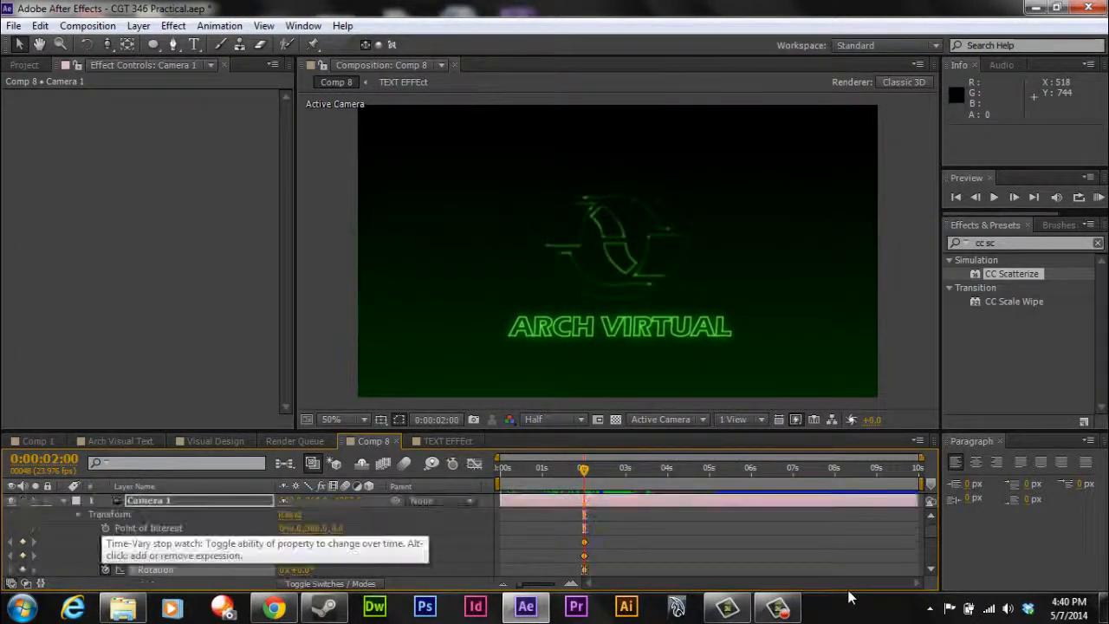
{"action": "left_click", "coordinate": [105, 528]}
- At 0:00:02:18, add keyframes for Camera 1's Point of Interest, Position, Orientation and X, Y and Z Rotation
{"action": "key", "text": "space"}
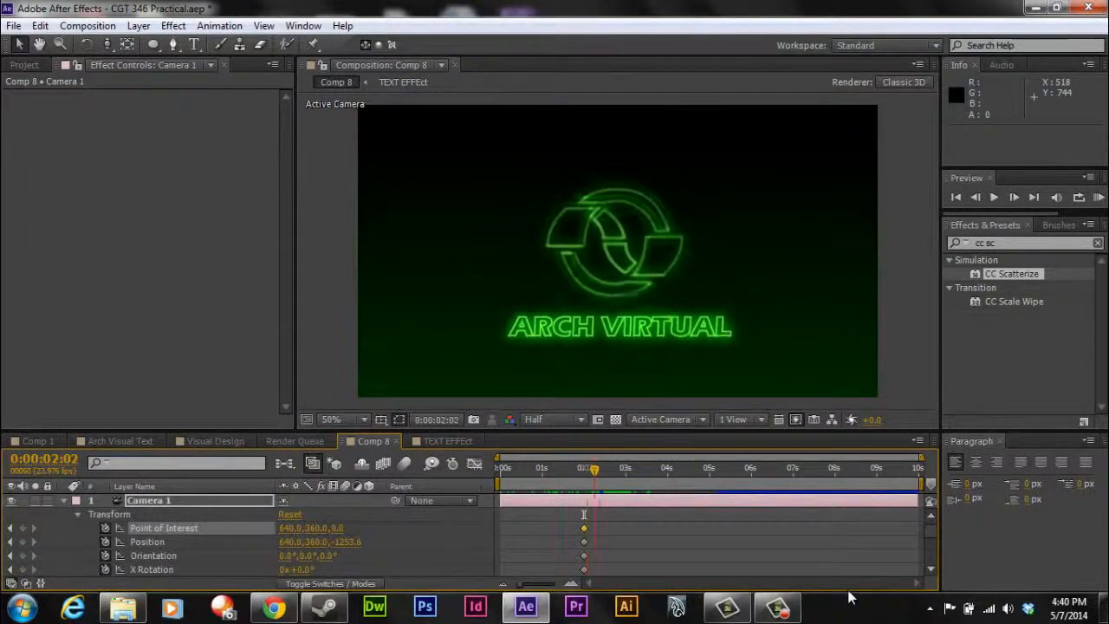
{"action": "left_click_drag", "start_coordinate": [631, 469], "coordinate": [617, 469]}
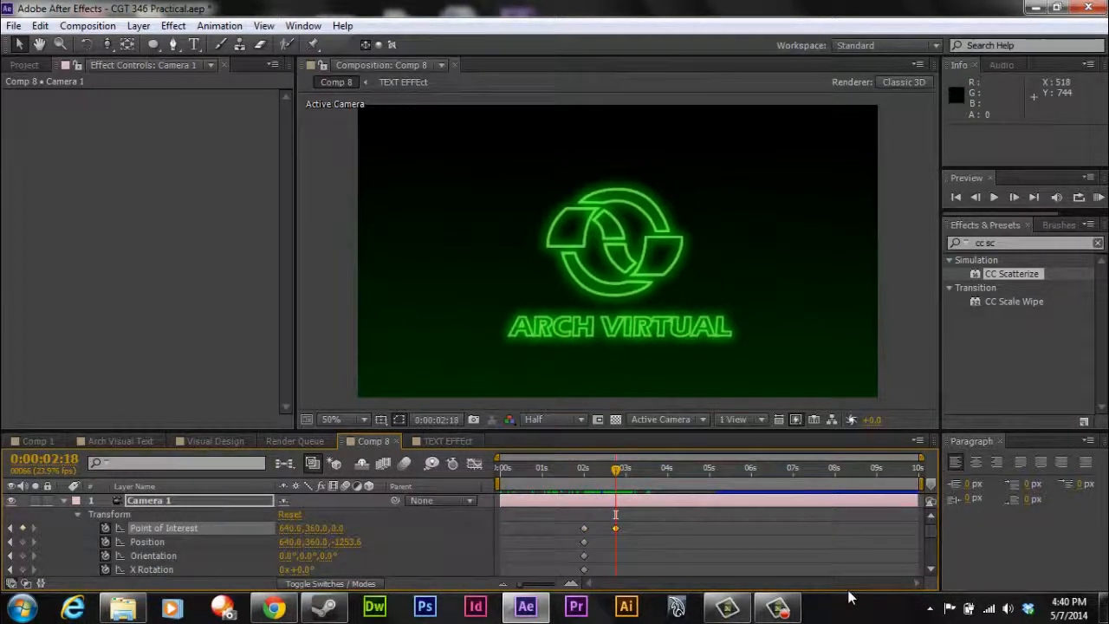
{"action": "left_click", "coordinate": [22, 541]}
{"action": "left_click", "coordinate": [22, 555]}
{"action": "left_click", "coordinate": [22, 569]}
{"action": "scroll", "coordinate": [22, 555], "scroll_direction": "down", "scroll_amount": 1}
{"action": "left_click", "coordinate": [23, 541]}
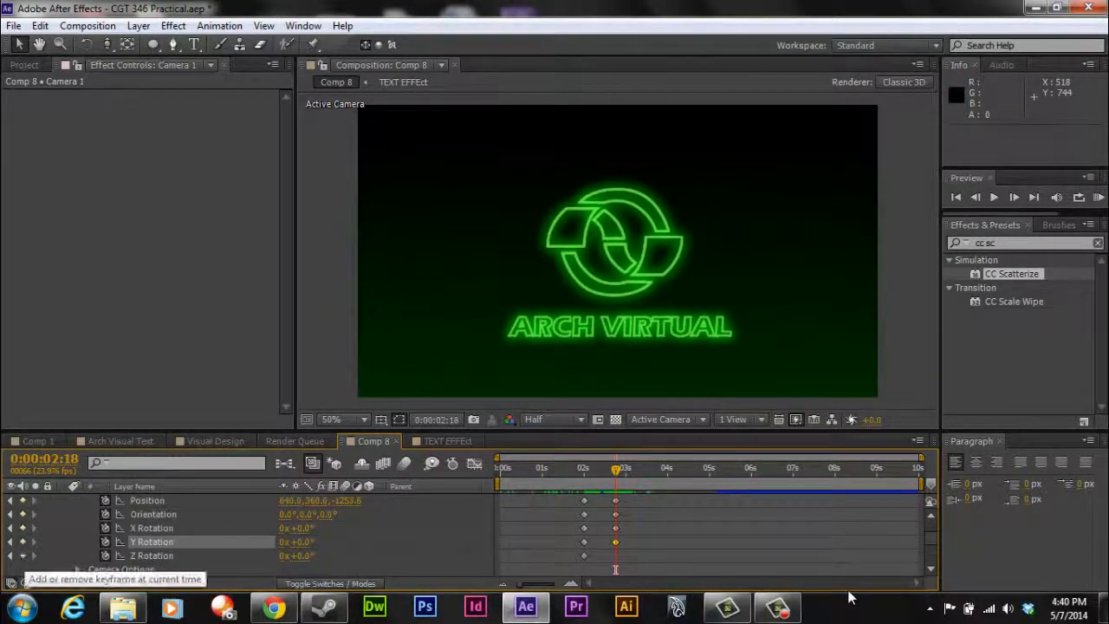
{"action": "left_click", "coordinate": [22, 555]}
{"action": "scroll", "coordinate": [23, 556], "scroll_direction": "up", "scroll_amount": 1}
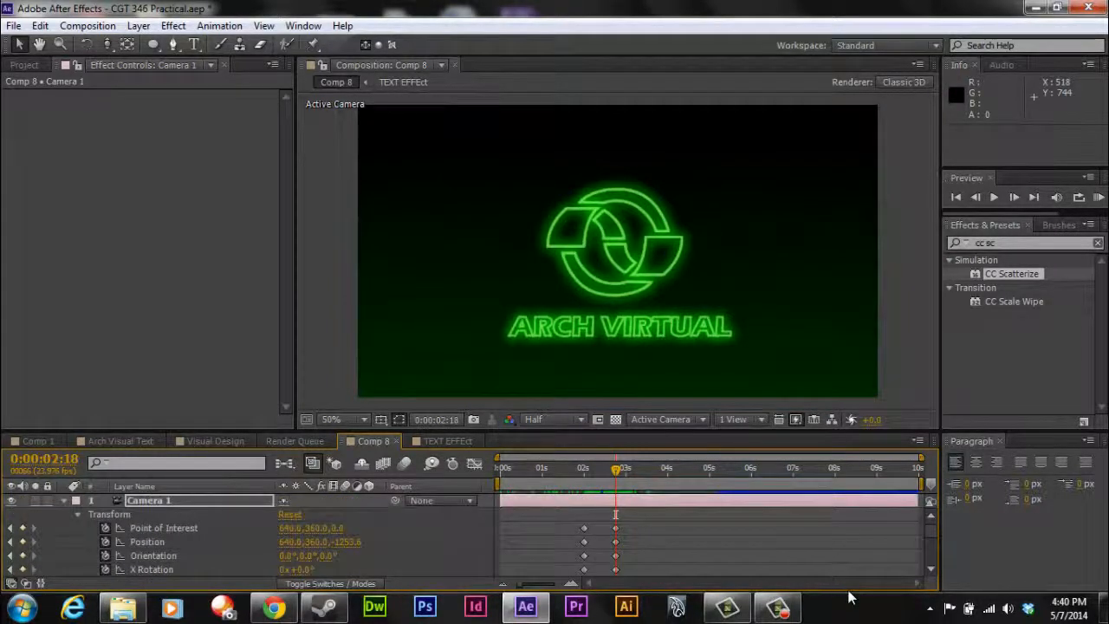
{"action": "scroll", "coordinate": [23, 555], "scroll_direction": "down", "scroll_amount": 1}
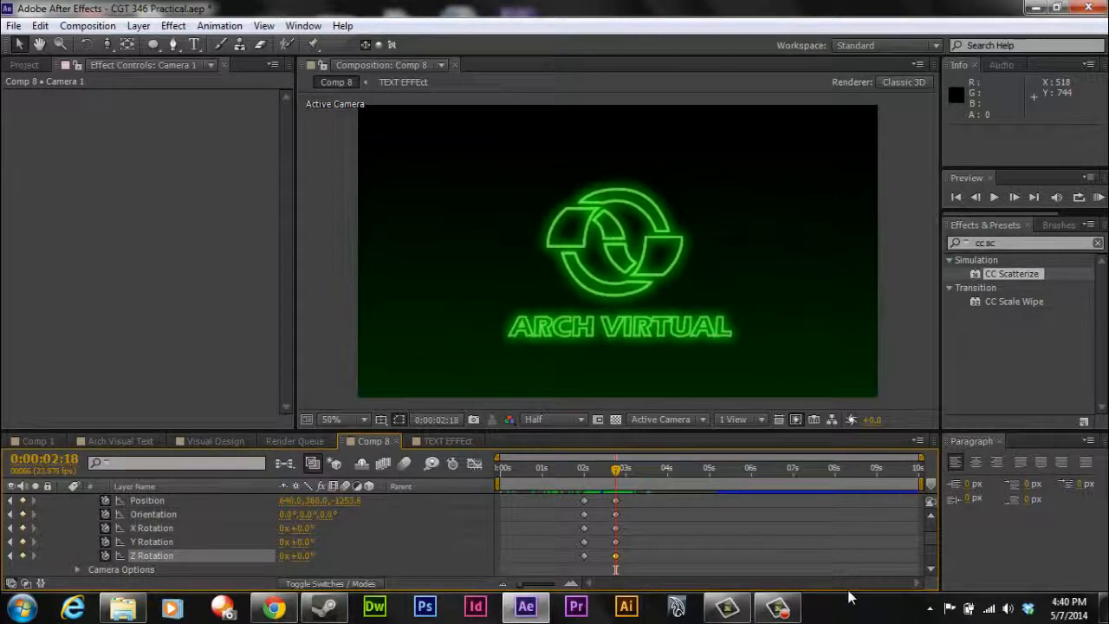
- At 0:00:03:03, set Camera 1's Z Position to -1034.6 and add a Point of Interest keyframe
{"action": "scroll", "coordinate": [850, 598], "scroll_direction": "up", "scroll_amount": 1}
{"action": "scroll", "coordinate": [850, 598], "scroll_direction": "down", "scroll_amount": 1}
{"action": "key", "text": "Page_Down"}
{"action": "key", "text": "Page_Down"}
{"action": "key", "text": "Page_Down"}
{"action": "key", "text": "Page_Down"}
{"action": "key", "text": "Page_Down"}
{"action": "key", "text": "Page_Down"}
{"action": "key", "text": "Page_Down"}
{"action": "key", "text": "Page_Down"}
{"action": "key", "text": "Page_Up"}
{"action": "key", "text": "Page_Up"}
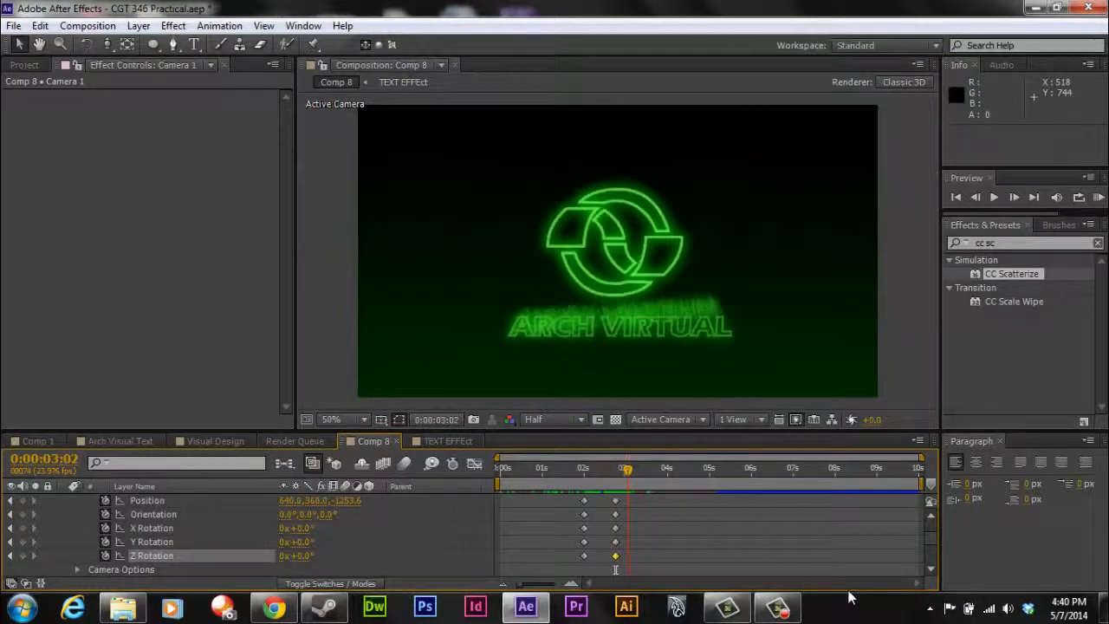
{"action": "key", "text": "Page_Down"}
{"action": "key", "text": "Page_Down"}
{"action": "key", "text": "Page_Down"}
{"action": "key", "text": "Page_Down"}
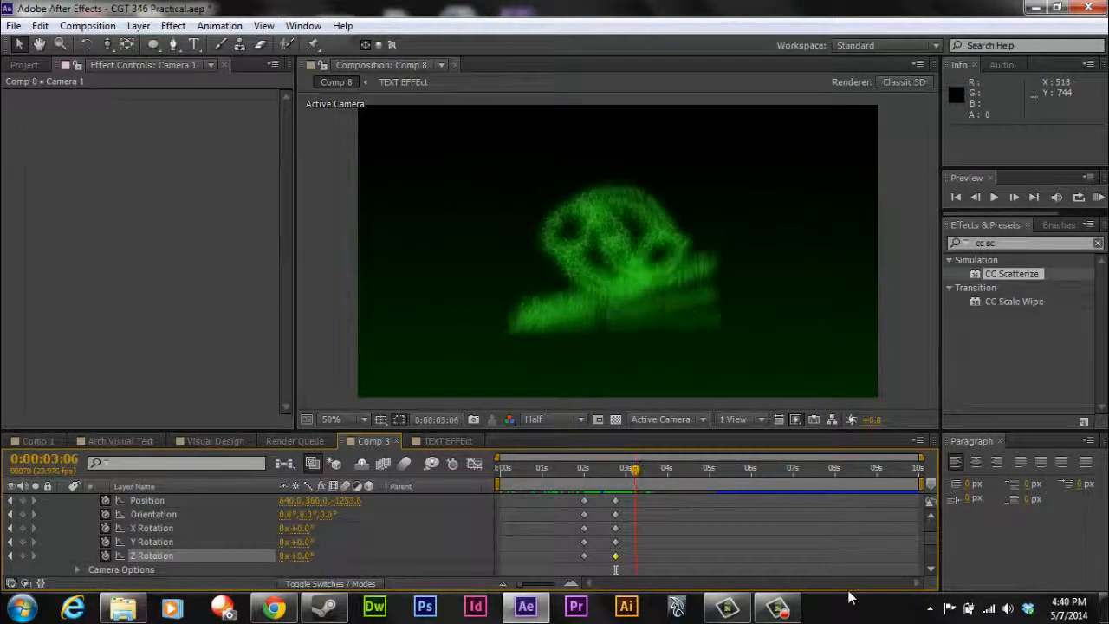
{"action": "key", "text": "Page_Up"}
{"action": "key", "text": "Page_Up"}
{"action": "key", "text": "Page_Down"}
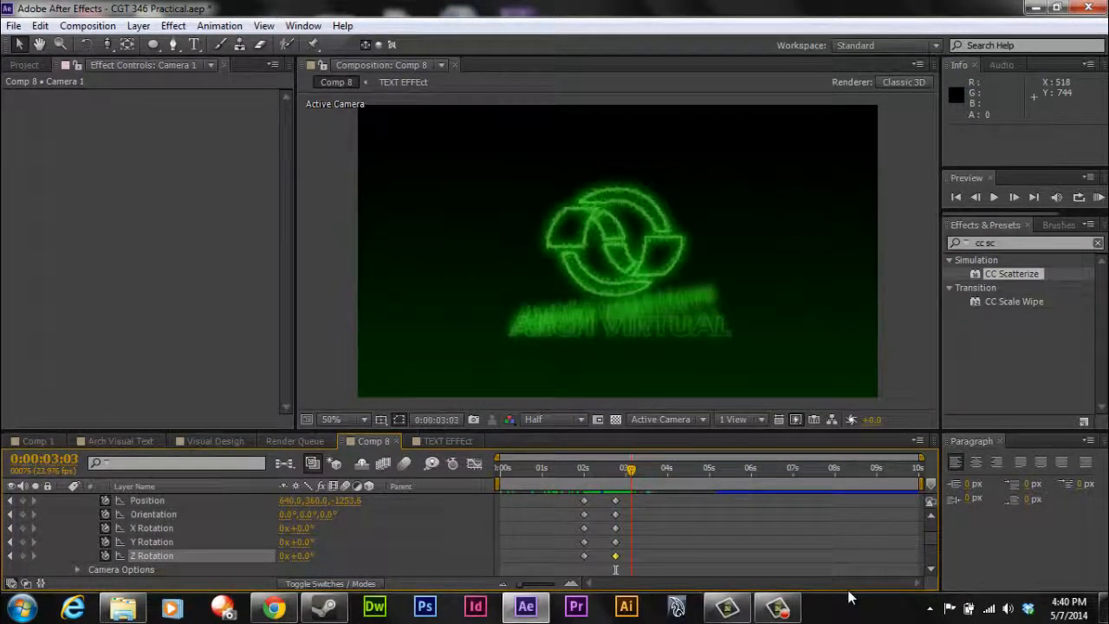
{"action": "scroll", "coordinate": [849, 598], "scroll_direction": "up", "scroll_amount": 1}
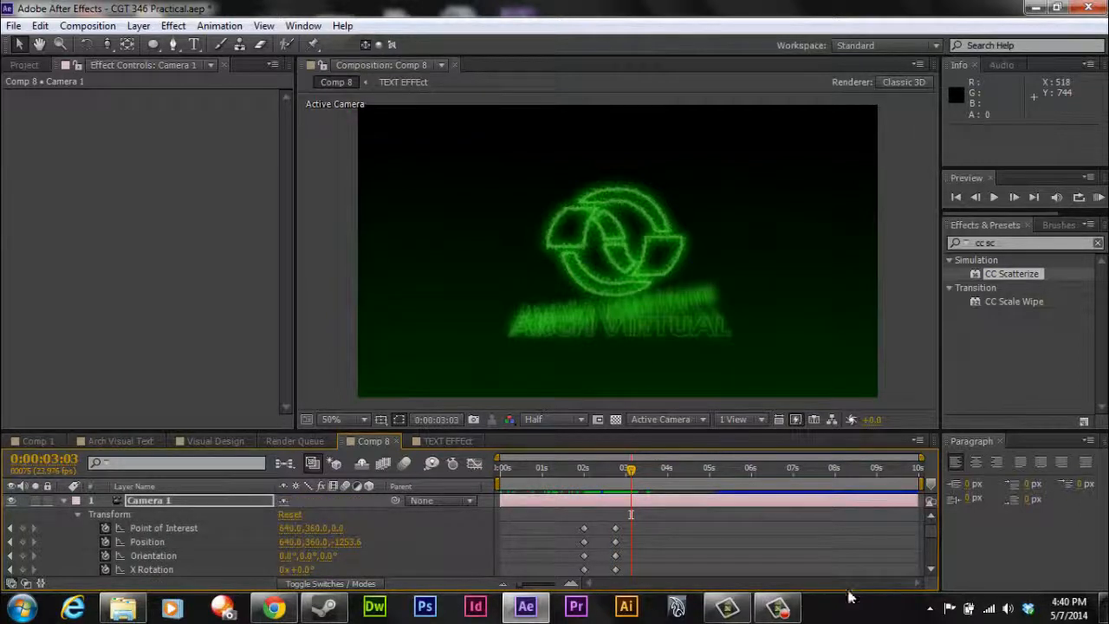
{"action": "left_click_drag", "start_coordinate": [346, 542], "coordinate": [548, 541]}
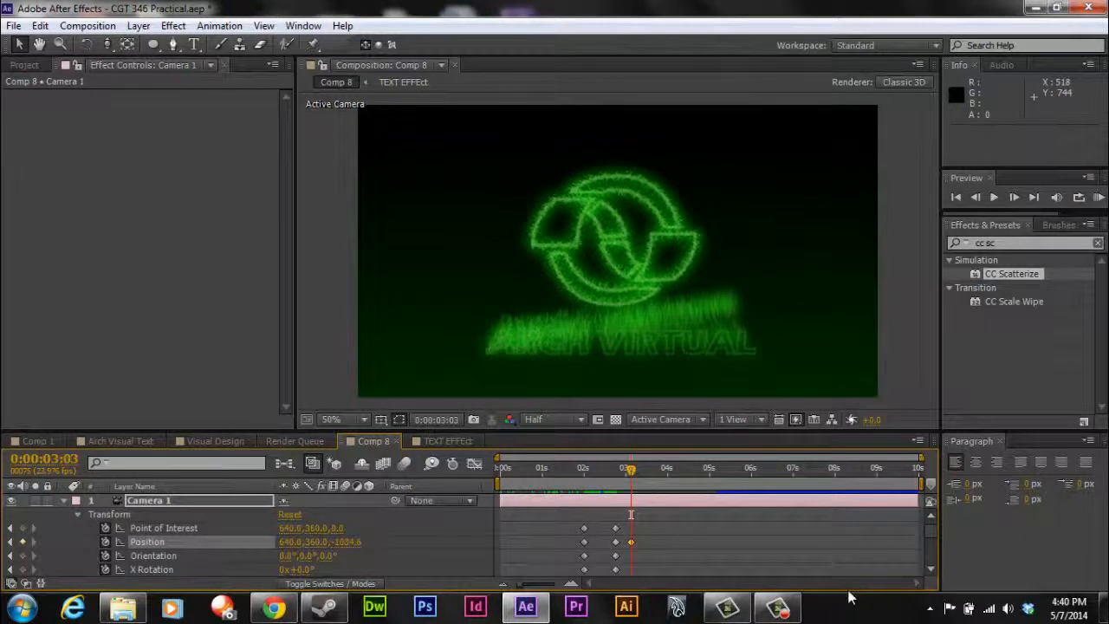
{"action": "left_click", "coordinate": [23, 527]}
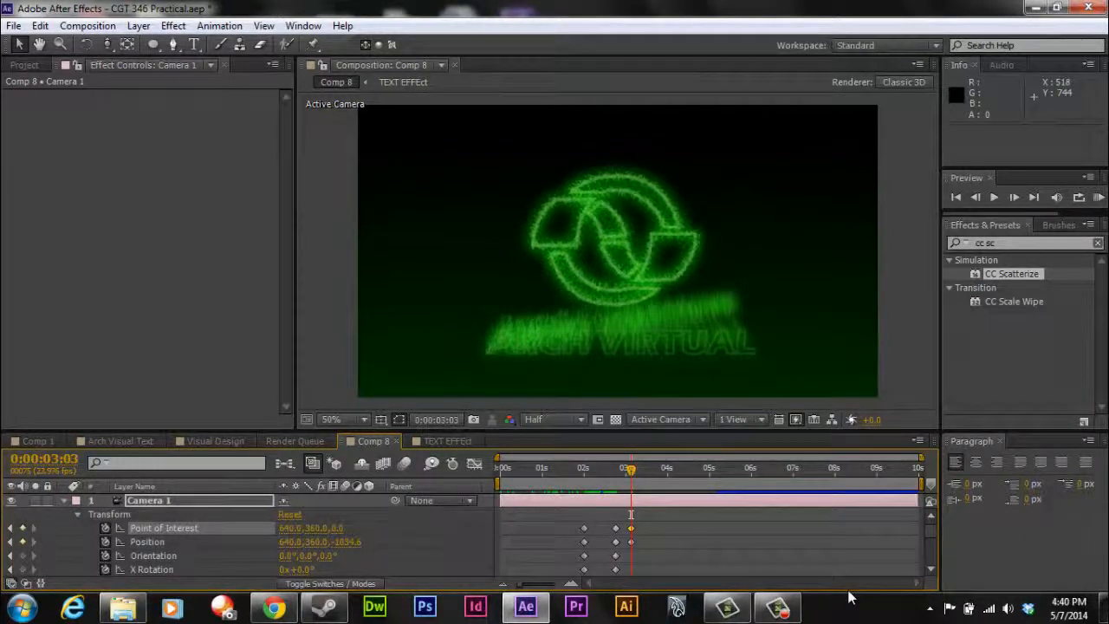
- Try out different rotation values for Camera 1 at 0:00:03:03 and undo them
{"action": "key", "text": "Page_Down"}
{"action": "key", "text": "Page_Down"}
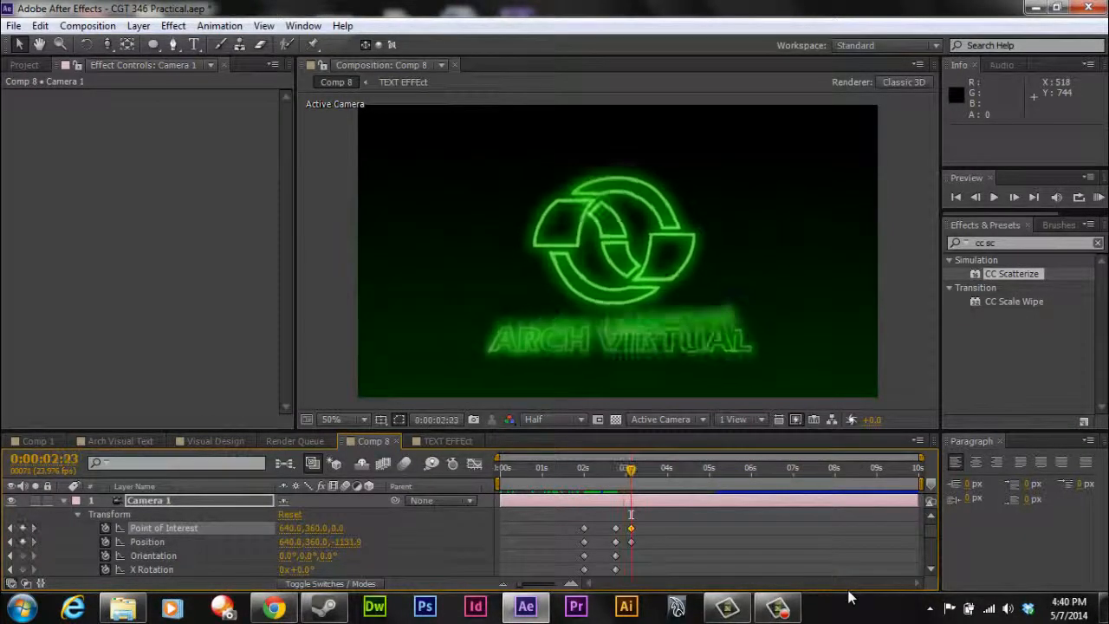
{"action": "key", "text": "Page_Up"}
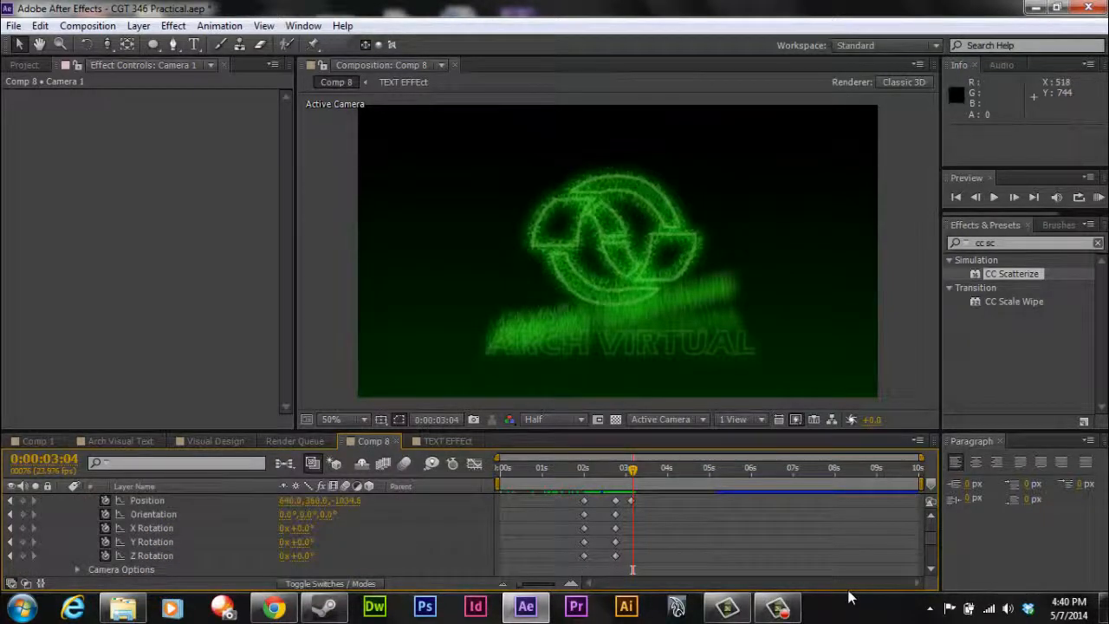
{"action": "key", "text": "Page_Up"}
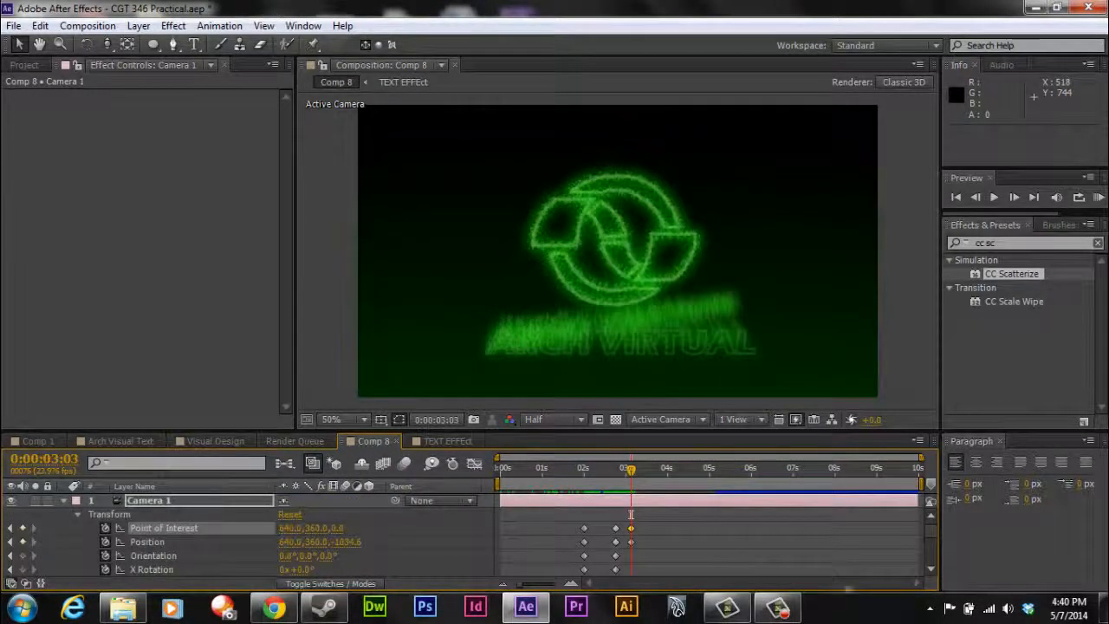
{"action": "scroll", "coordinate": [630, 513], "scroll_direction": "down", "scroll_amount": 1}
{"action": "left_click_drag", "start_coordinate": [848, 596], "coordinate": [851, 595]}
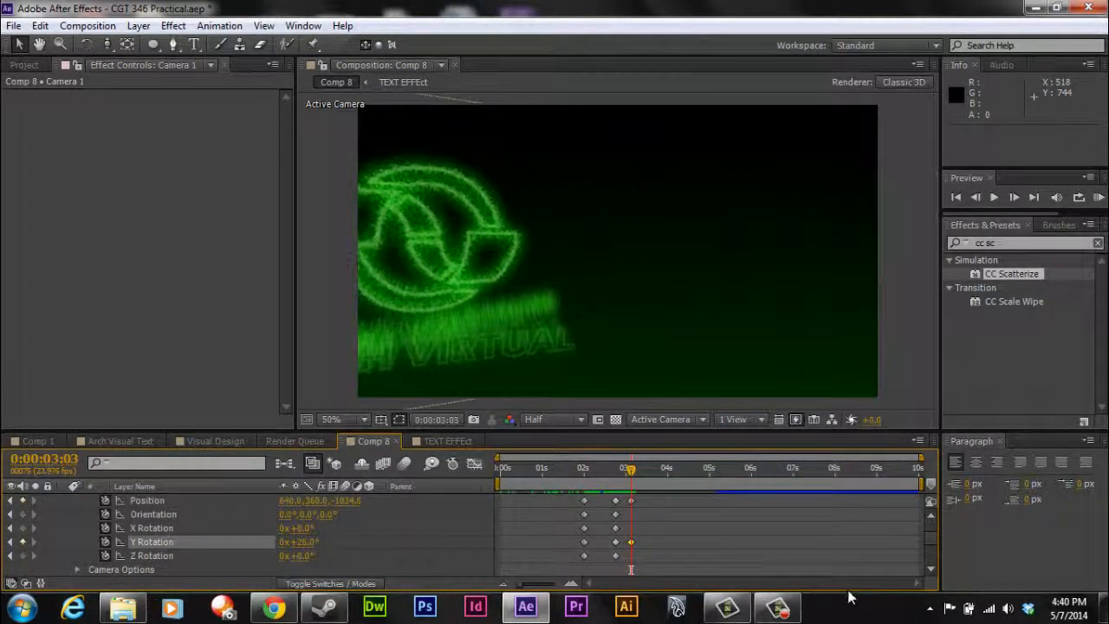
{"action": "key", "text": "ctrl+z"}
{"action": "left_click_drag", "start_coordinate": [302, 528], "coordinate": [330, 555]}
{"action": "key", "text": "ctrl+z"}
{"action": "key", "text": "ctrl+z"}
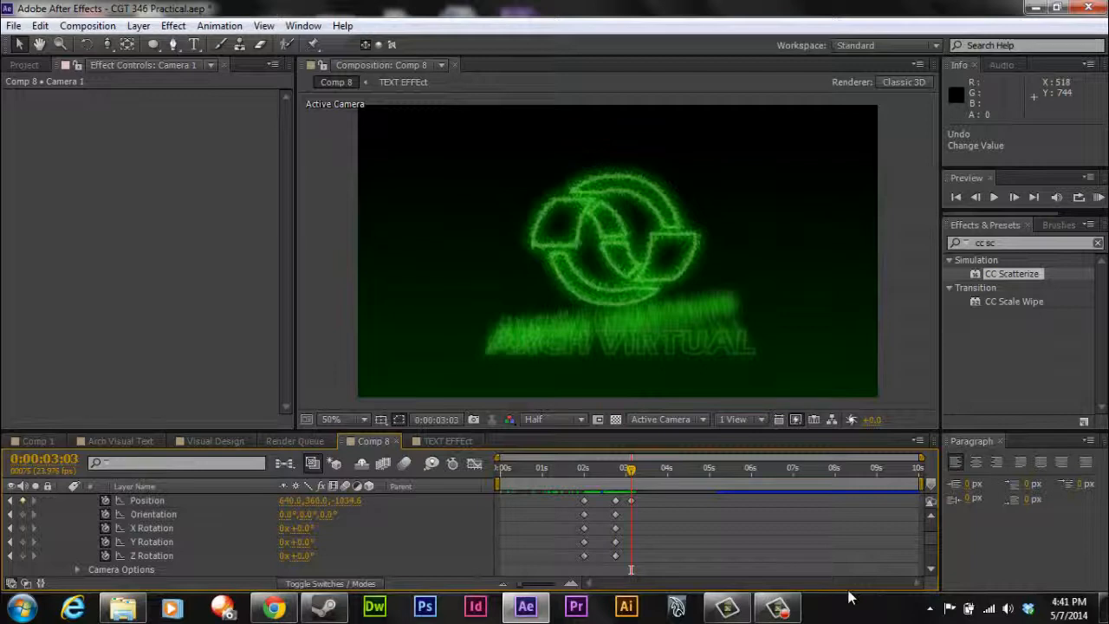
- Add a Z Rotation keyframe for Camera 1 at 0:00:03:03 and preview the camera move through the scatter
{"action": "left_click", "coordinate": [23, 555]}
{"action": "key", "text": "space"}
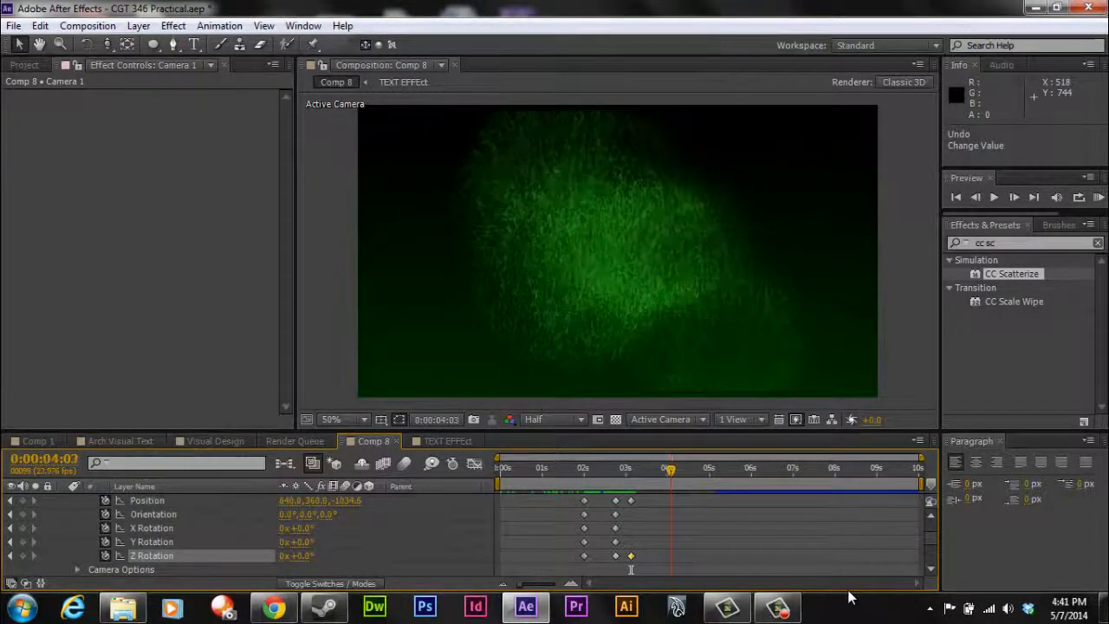
{"action": "key", "text": "Page_Up"}
{"action": "key", "text": "Page_Up"}
{"action": "key", "text": "Page_Up"}
{"action": "key", "text": "Page_Up"}
{"action": "key", "text": "Page_Up"}
{"action": "key", "text": "Page_Up"}
{"action": "key", "text": "Page_Up"}
{"action": "key", "text": "Page_Up"}
{"action": "key", "text": "Page_Up"}
{"action": "key", "text": "Page_Up"}
{"action": "key", "text": "Page_Up"}
{"action": "key", "text": "Page_Up"}
{"action": "key", "text": "Page_Up"}
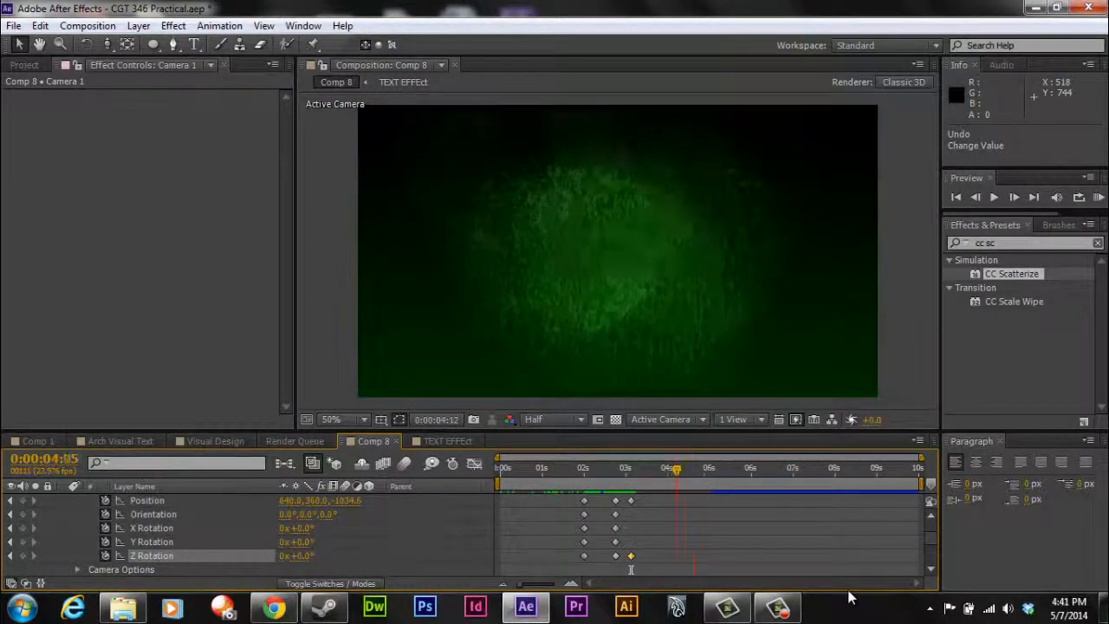
{"action": "key", "text": "Page_Up"}
{"action": "key", "text": "Page_Up"}
{"action": "key", "text": "Page_Up"}
{"action": "key", "text": "Page_Up"}
{"action": "key", "text": "Page_Up"}
{"action": "key", "text": "Page_Up"}
{"action": "key", "text": "Page_Up"}
{"action": "key", "text": "Page_Up"}
{"action": "key", "text": "Page_Up"}
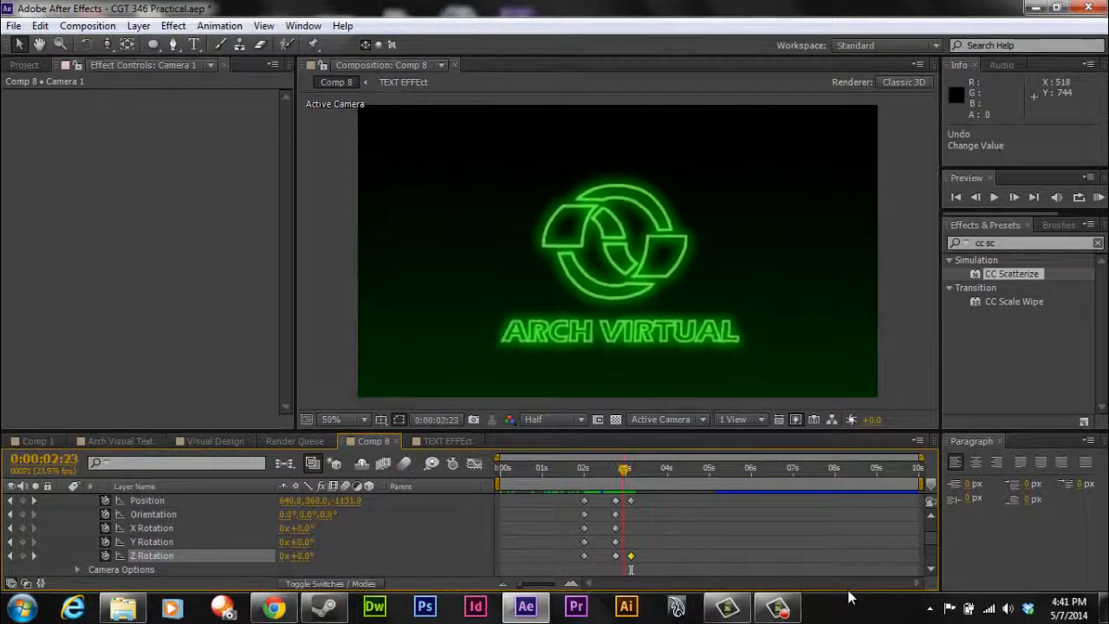
- At 0:00:04:00, orbit Camera 1 above the scattered logo to a Position of about 640, -402.8, -698.9
{"action": "key", "text": "Page_Down"}
{"action": "key", "text": "Page_Down"}
{"action": "key", "text": "Page_Down"}
{"action": "key", "text": "Page_Down"}
{"action": "key", "text": "Page_Down"}
{"action": "key", "text": "Page_Down"}
{"action": "key", "text": "Page_Down"}
{"action": "key", "text": "Page_Down"}
{"action": "key", "text": "Page_Down"}
{"action": "key", "text": "Page_Down"}
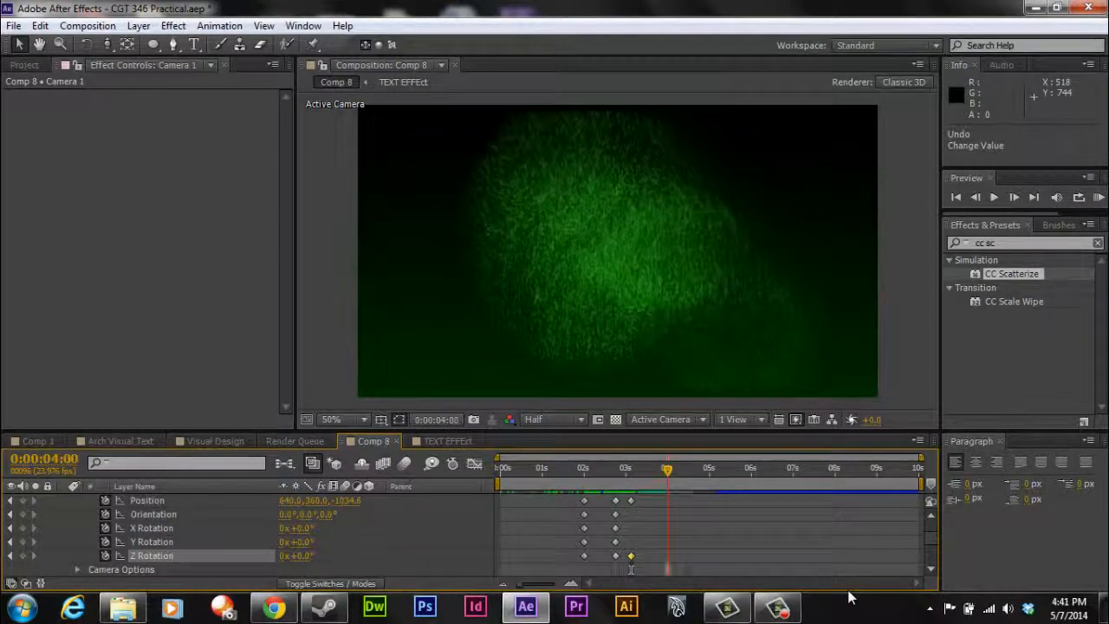
{"action": "key", "text": "c"}
{"action": "key", "text": "c"}
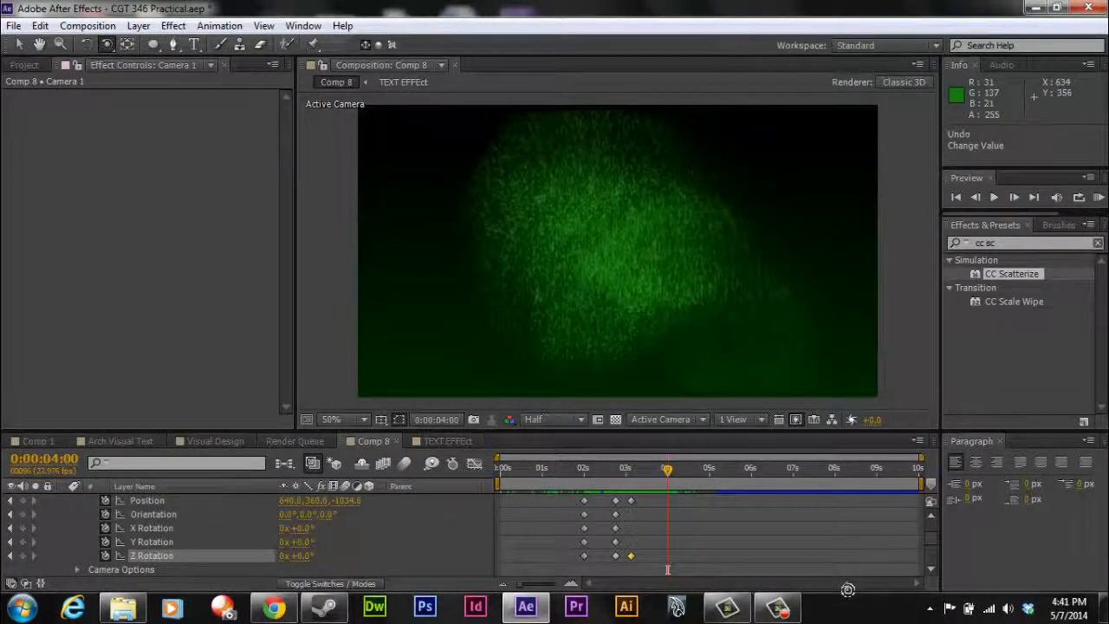
{"action": "left_click_drag", "start_coordinate": [615, 249], "coordinate": [576, 374]}
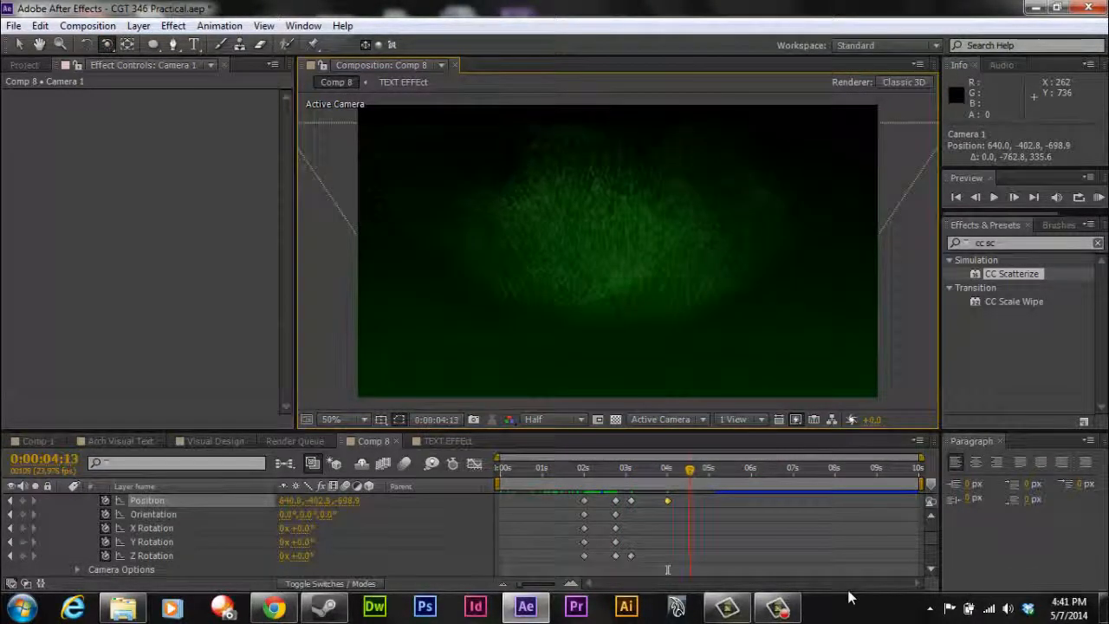
- At 0:00:04:12, move Camera 1 in towards the particles with Track Z, to a Position of about 640, 237.8, -112
{"action": "key", "text": "space"}
{"action": "scroll", "coordinate": [849, 598], "scroll_direction": "up", "scroll_amount": 1}
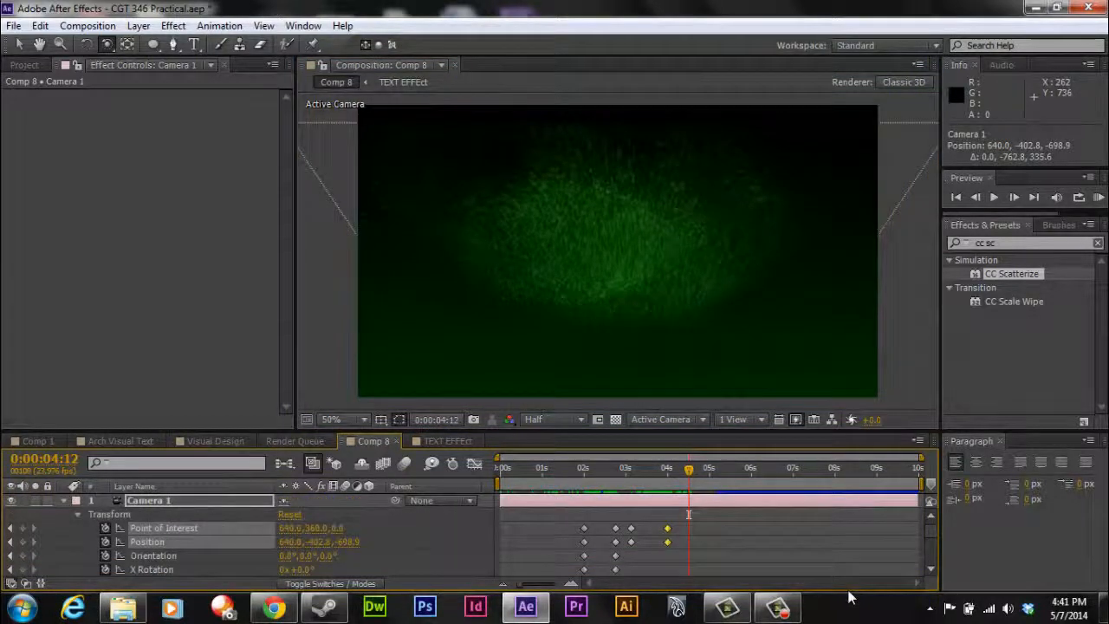
{"action": "scroll", "coordinate": [849, 598], "scroll_direction": "down", "scroll_amount": 1}
{"action": "scroll", "coordinate": [849, 598], "scroll_direction": "up", "scroll_amount": 1}
{"action": "scroll", "coordinate": [849, 597], "scroll_direction": "down", "scroll_amount": 1}
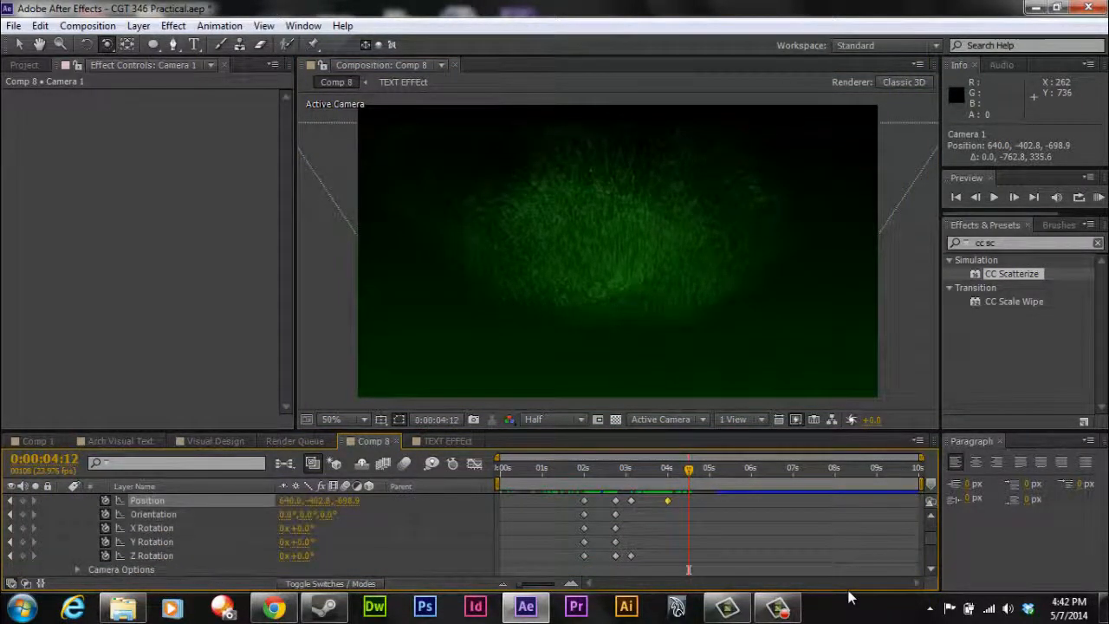
{"action": "key", "text": "Page_Up"}
{"action": "key", "text": "c"}
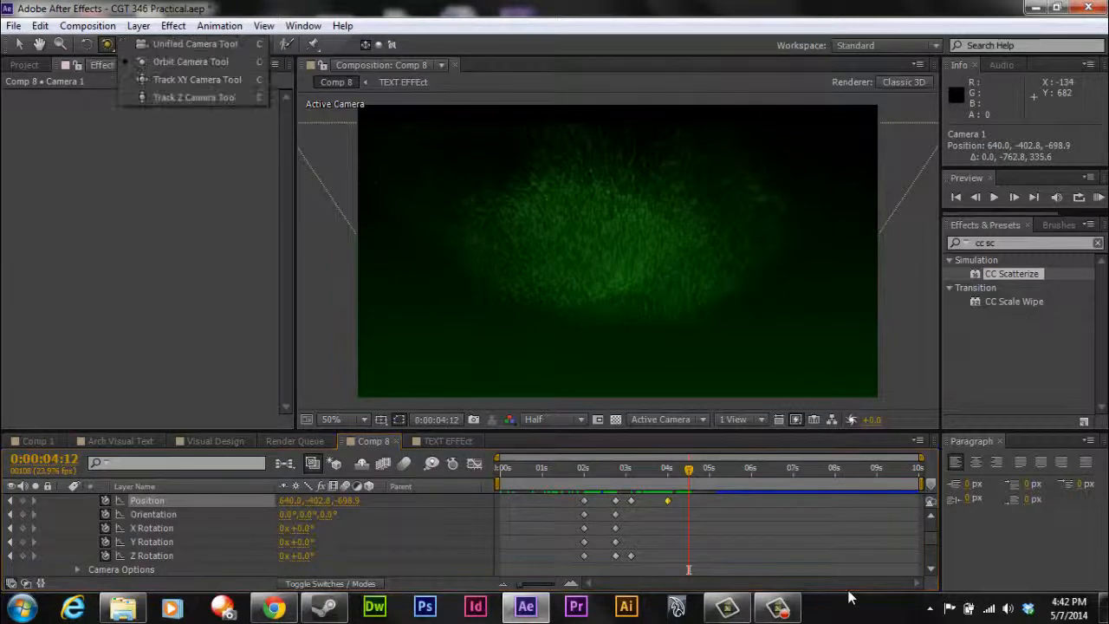
{"action": "left_click_drag", "start_coordinate": [561, 328], "coordinate": [575, 474]}
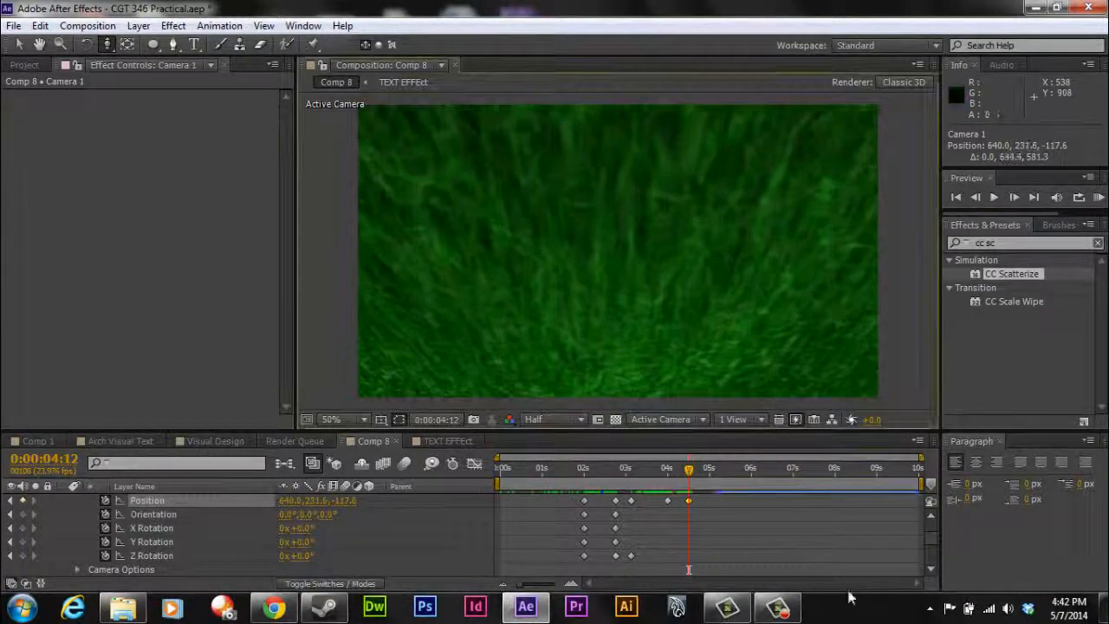
- Shift Camera 1 with the Track XY Camera Tool to a Position of about 640, 387.4, -275.3 at 0:00:04:12
{"action": "left_click", "coordinate": [106, 44]}
{"action": "left_click", "coordinate": [191, 80]}
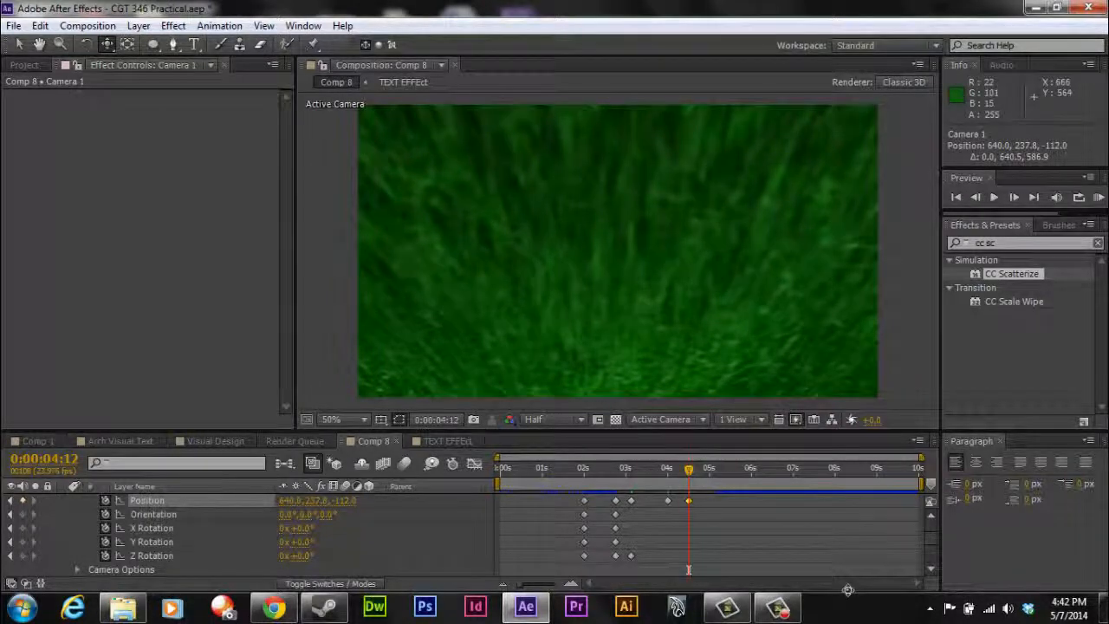
{"action": "left_click_drag", "start_coordinate": [597, 373], "coordinate": [596, 347]}
{"action": "left_click_drag", "start_coordinate": [551, 384], "coordinate": [541, 345]}
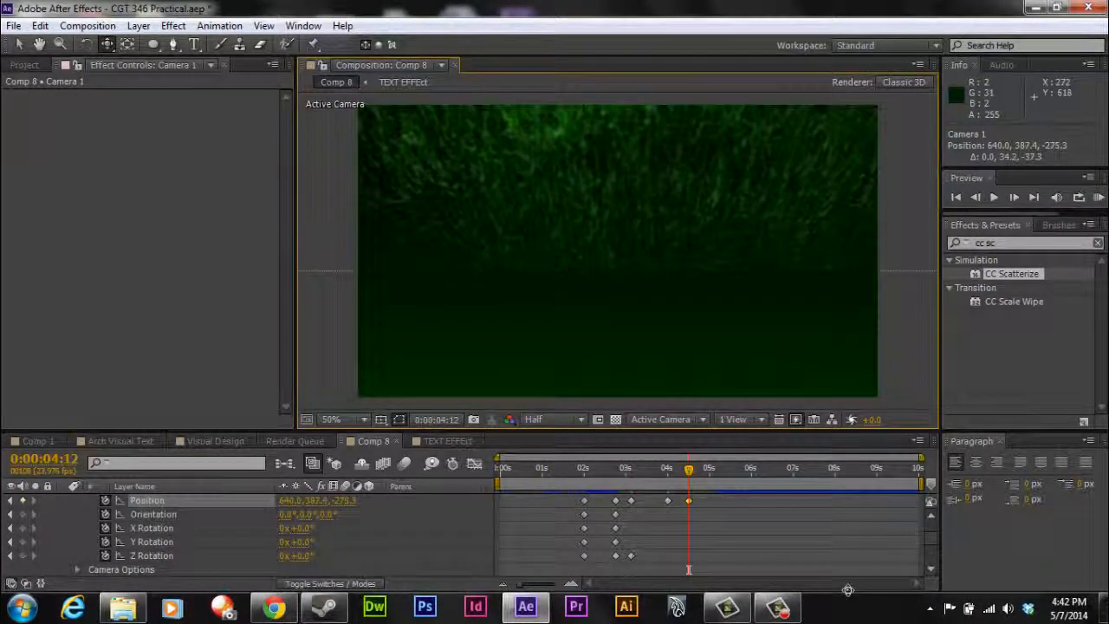
- Step back and forth through the frames leading up to 0:00:04:12 to review the camera move and scatter
{"action": "key", "text": "j"}
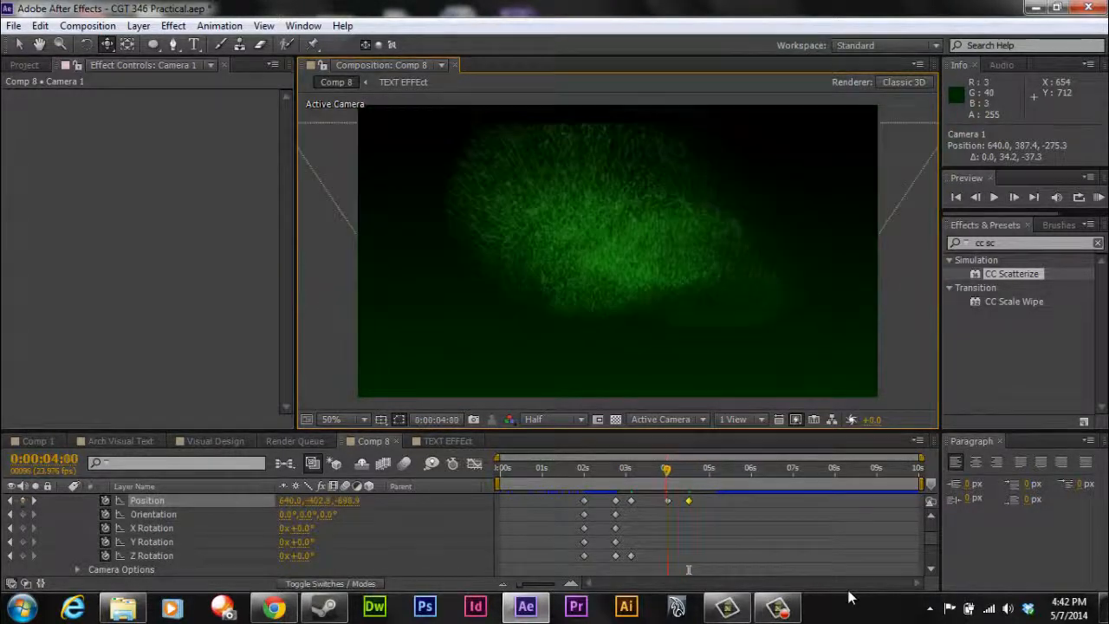
{"action": "key", "text": "Page_Up"}
{"action": "key", "text": "Page_Up"}
{"action": "key", "text": "Page_Up"}
{"action": "key", "text": "Page_Up"}
{"action": "key", "text": "Page_Up"}
{"action": "key", "text": "Page_Up"}
{"action": "key", "text": "Page_Up"}
{"action": "key", "text": "Page_Up"}
{"action": "key", "text": "Page_Up"}
{"action": "key", "text": "Page_Up"}
{"action": "key", "text": "Page_Up"}
{"action": "key", "text": "Page_Up"}
{"action": "key", "text": "Page_Up"}
{"action": "key", "text": "Page_Up"}
{"action": "key", "text": "Page_Up"}
{"action": "key", "text": "Page_Up"}
{"action": "key", "text": "Page_Up"}
{"action": "key", "text": "Page_Up"}
{"action": "key", "text": "Page_Up"}
{"action": "key", "text": "Page_Up"}
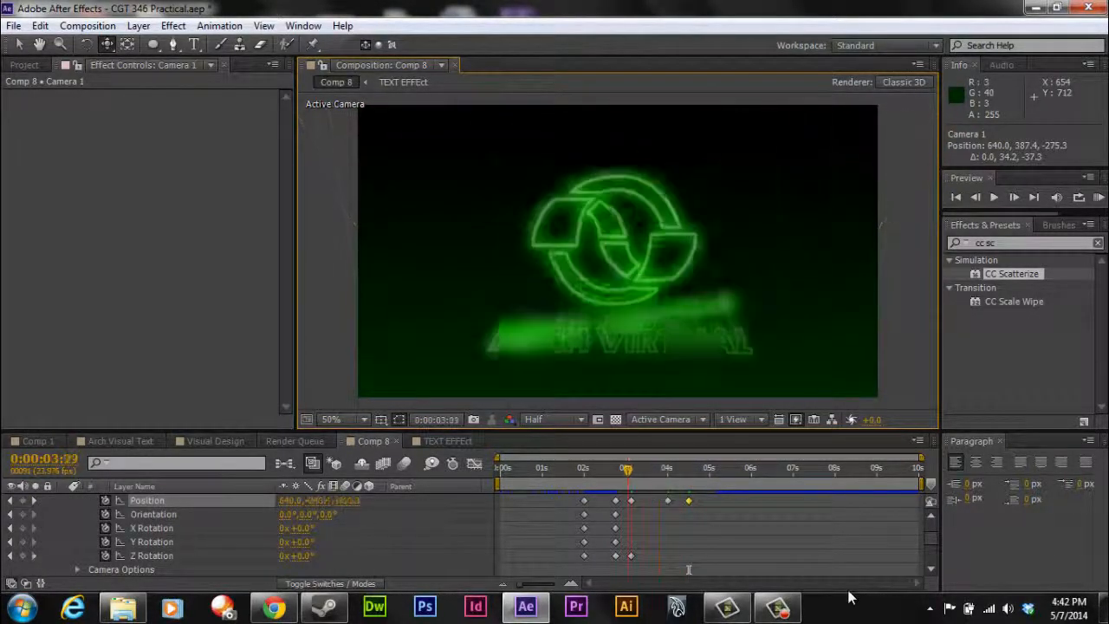
{"action": "key", "text": "Page_Down"}
{"action": "key", "text": "Page_Down"}
{"action": "key", "text": "Page_Down"}
{"action": "key", "text": "Page_Down"}
{"action": "key", "text": "Page_Down"}
{"action": "key", "text": "Page_Down"}
{"action": "key", "text": "Page_Down"}
{"action": "key", "text": "Page_Down"}
{"action": "key", "text": "Page_Down"}
{"action": "key", "text": "Page_Down"}
{"action": "key", "text": "Page_Down"}
{"action": "key", "text": "Page_Down"}
{"action": "key", "text": "Page_Down"}
{"action": "key", "text": "Page_Down"}
{"action": "key", "text": "Page_Down"}
{"action": "key", "text": "Page_Down"}
{"action": "key", "text": "Page_Down"}
{"action": "key", "text": "Page_Down"}
{"action": "key", "text": "Page_Down"}
{"action": "key", "text": "Page_Down"}
{"action": "key", "text": "Page_Down"}
{"action": "key", "text": "Page_Down"}
{"action": "key", "text": "Page_Down"}
{"action": "key", "text": "Page_Down"}
{"action": "key", "text": "Page_Down"}
{"action": "key", "text": "Page_Down"}
{"action": "key", "text": "Page_Down"}
{"action": "key", "text": "Page_Down"}
{"action": "key", "text": "Page_Down"}
{"action": "key", "text": "Page_Down"}
{"action": "key", "text": "Page_Down"}
{"action": "key", "text": "Page_Down"}
{"action": "key", "text": "Page_Down"}
{"action": "key", "text": "Page_Down"}
{"action": "key", "text": "Page_Down"}
{"action": "key", "text": "Page_Down"}
{"action": "key", "text": "Page_Down"}
{"action": "key", "text": "Page_Down"}
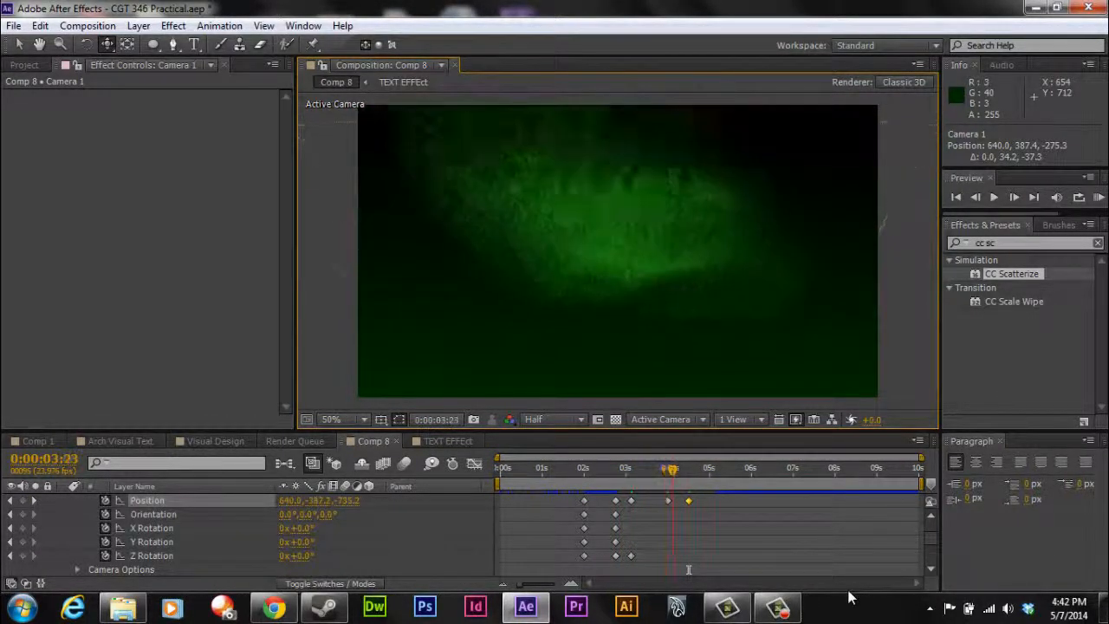
{"action": "key", "text": "Page_Down"}
{"action": "key", "text": "Page_Down"}
{"action": "key", "text": "Page_Down"}
{"action": "key", "text": "Page_Down"}
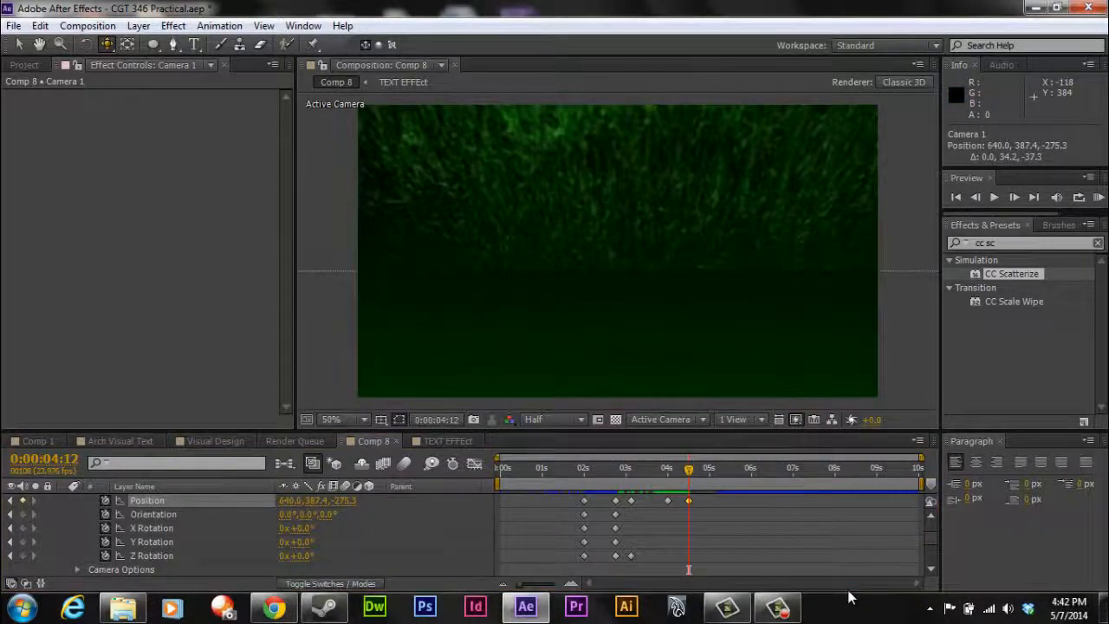
- At 0:00:04:12, track Camera 1 further in along Z and shift it in XY to a Position of about 640, 640, -197.9
{"action": "key", "text": "c"}
{"action": "key", "text": "c"}
{"action": "key", "text": "c"}
{"action": "left_click_drag", "start_coordinate": [531, 302], "coordinate": [531, 239]}
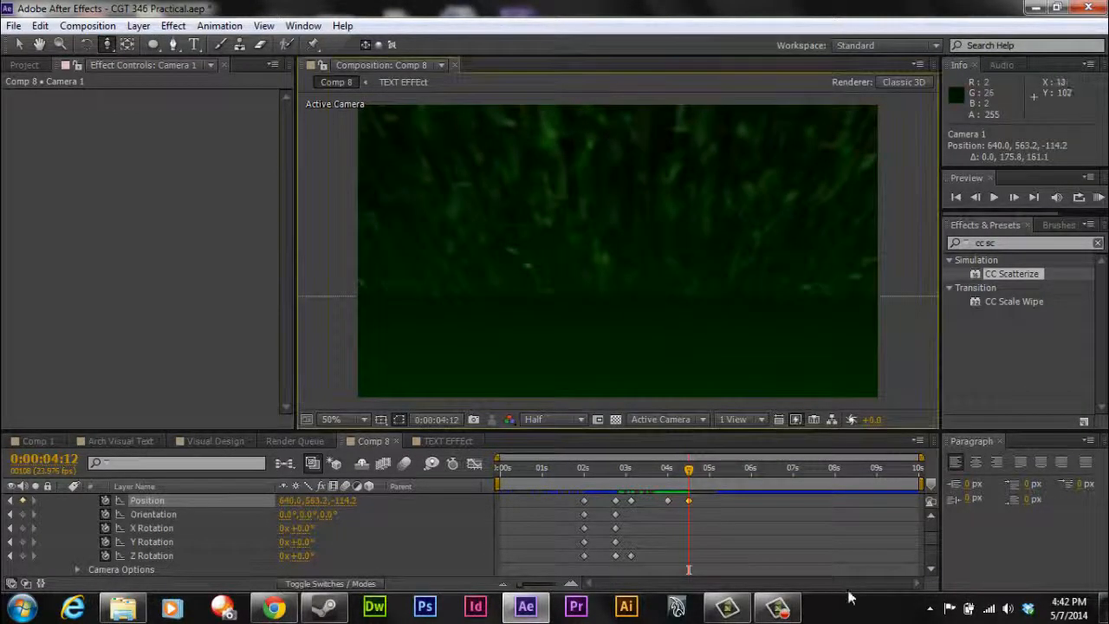
{"action": "left_click", "coordinate": [107, 44]}
{"action": "key", "text": "c"}
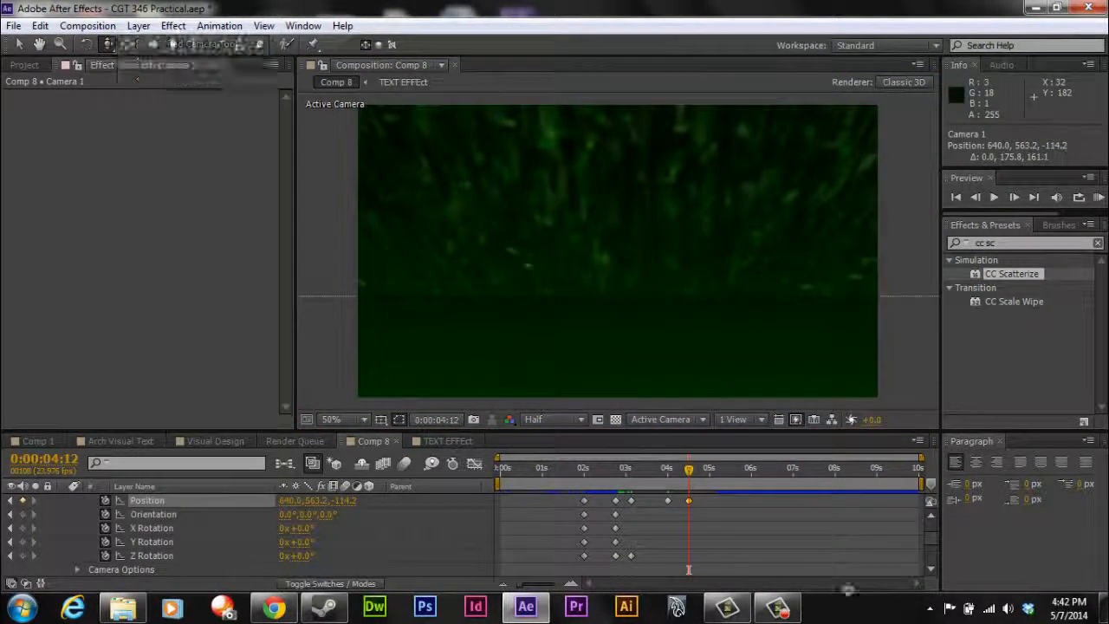
{"action": "left_click_drag", "start_coordinate": [637, 383], "coordinate": [637, 210]}
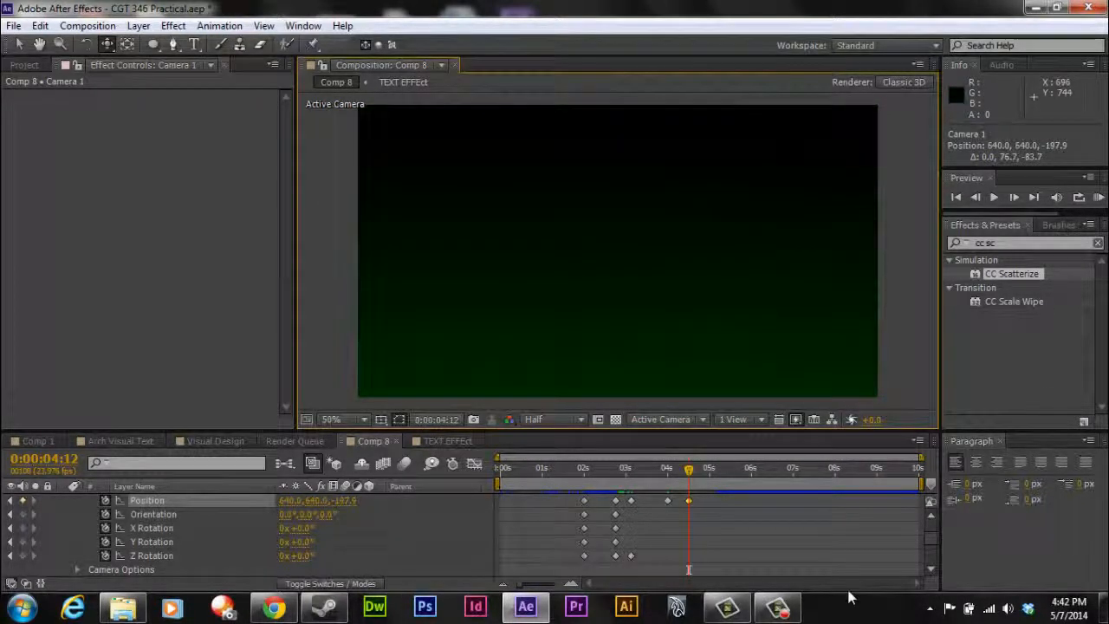
- Add a Z Rotation keyframe for Camera 1 at 0:00:04:00 and set its Z Rotation to 60° at 0:00:04:12
{"action": "mouse_move", "coordinate": [687, 469]}
{"action": "left_mouse_down"}
{"action": "mouse_move", "coordinate": [622, 469]}
{"action": "mouse_move", "coordinate": [688, 469]}
{"action": "mouse_move", "coordinate": [667, 468]}
{"action": "left_mouse_up"}
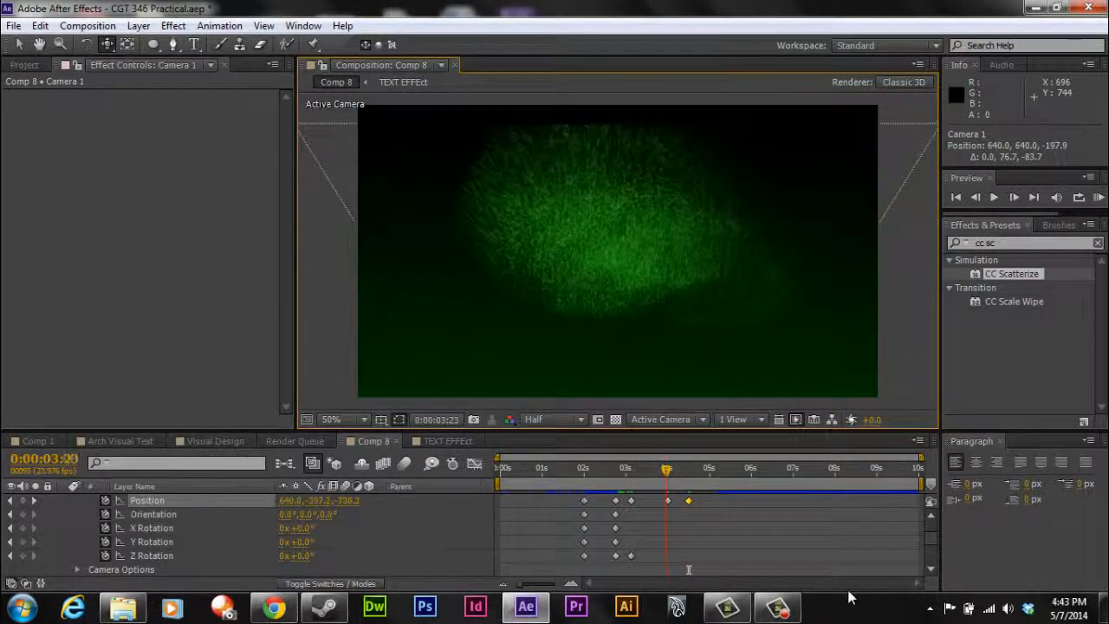
{"action": "left_click", "coordinate": [23, 555]}
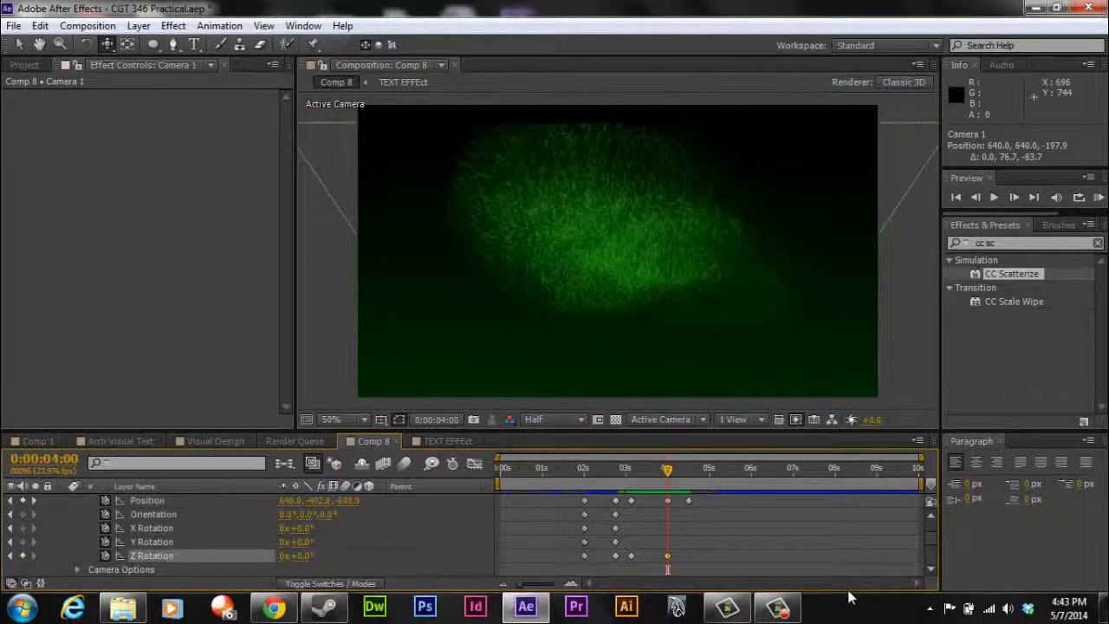
{"action": "left_click_drag", "start_coordinate": [668, 468], "coordinate": [688, 469]}
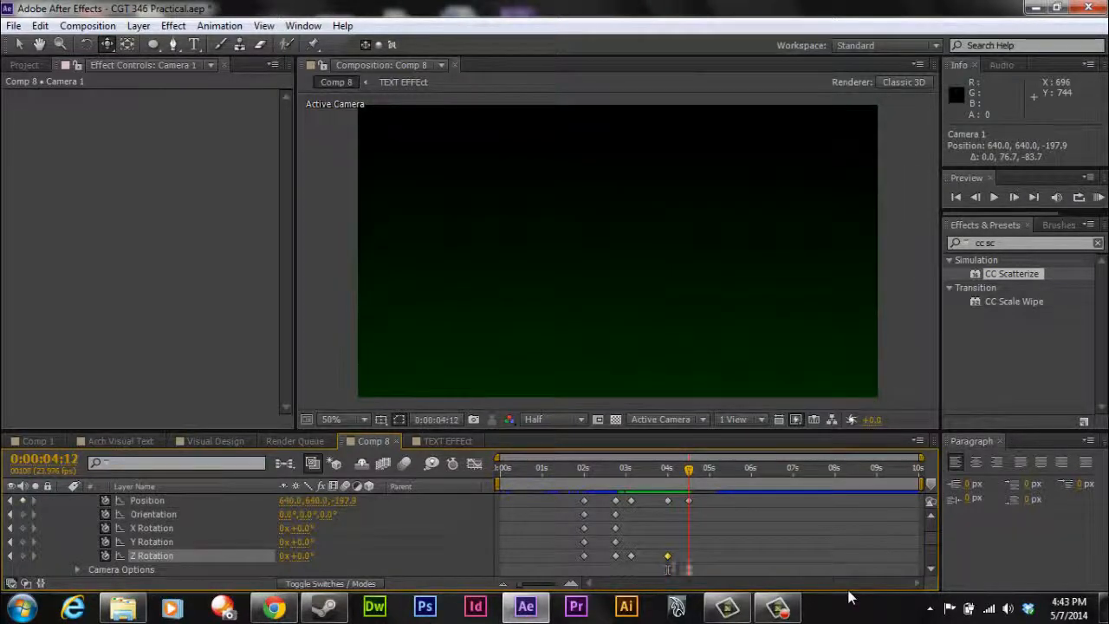
{"action": "left_click", "coordinate": [302, 556]}
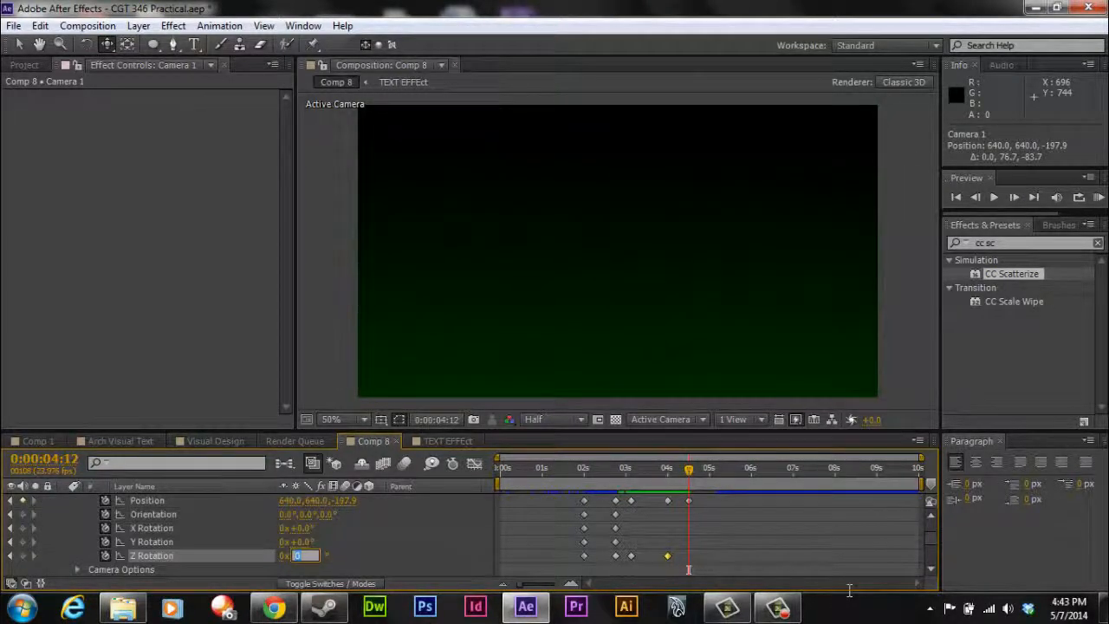
{"action": "type", "text": "60"}
{"action": "key", "text": "Return"}
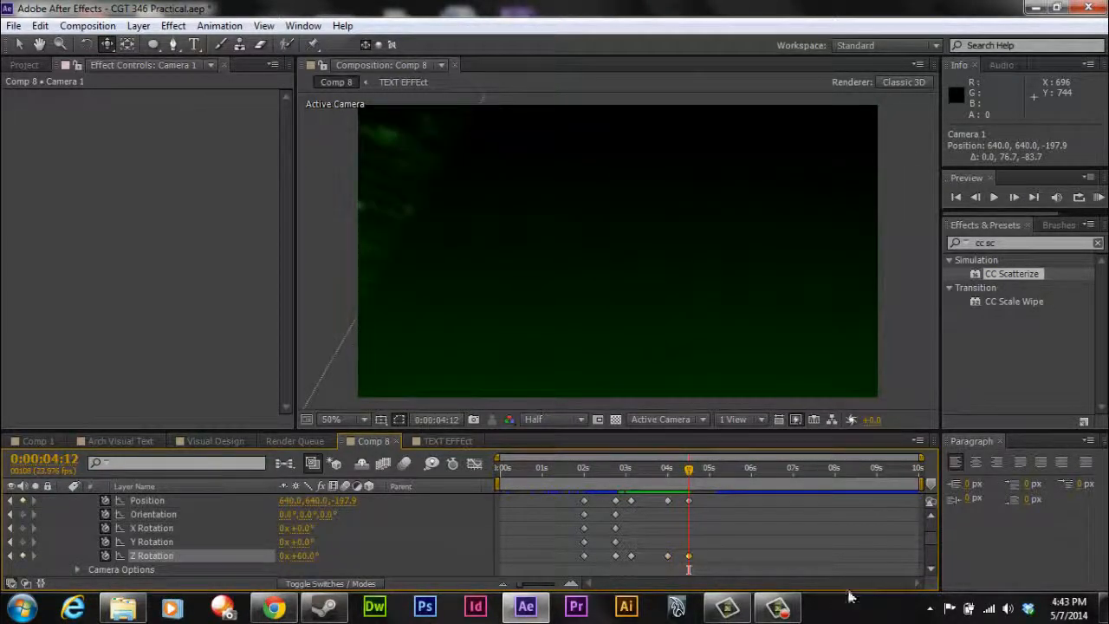
- Set Camera 1's Z Rotation to -33° and use that keyframe in place of the existing one at 0:00:04:12
{"action": "mouse_move", "coordinate": [689, 469]}
{"action": "left_mouse_down"}
{"action": "mouse_move", "coordinate": [663, 469]}
{"action": "mouse_move", "coordinate": [680, 468]}
{"action": "left_mouse_up"}
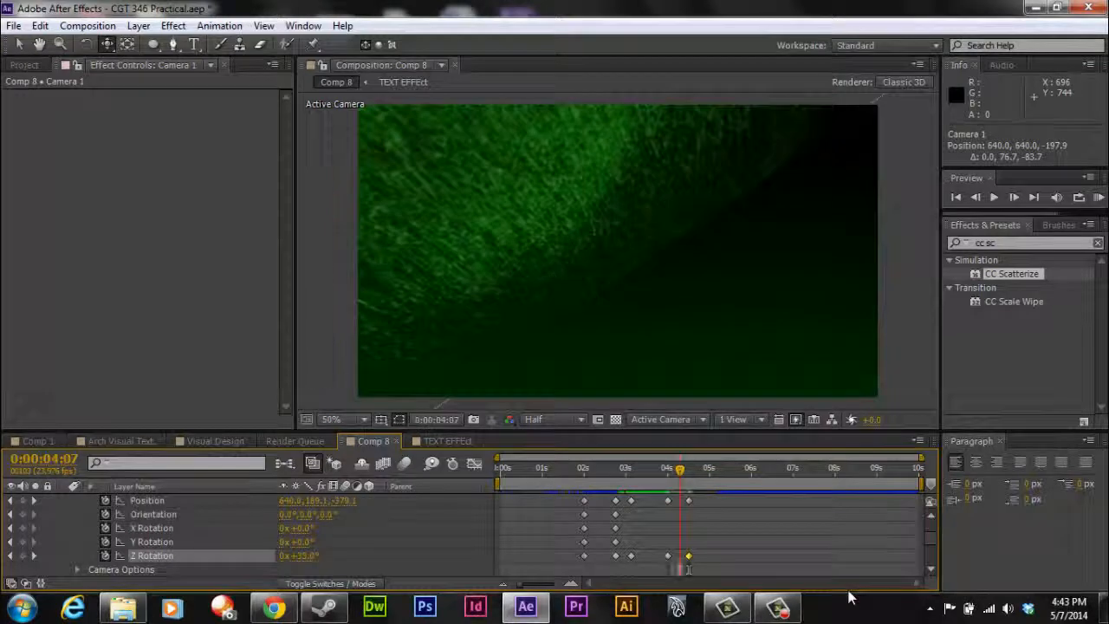
{"action": "mouse_move", "coordinate": [302, 556]}
{"action": "left_mouse_down"}
{"action": "mouse_move", "coordinate": [315, 556]}
{"action": "mouse_move", "coordinate": [253, 557]}
{"action": "left_mouse_up"}
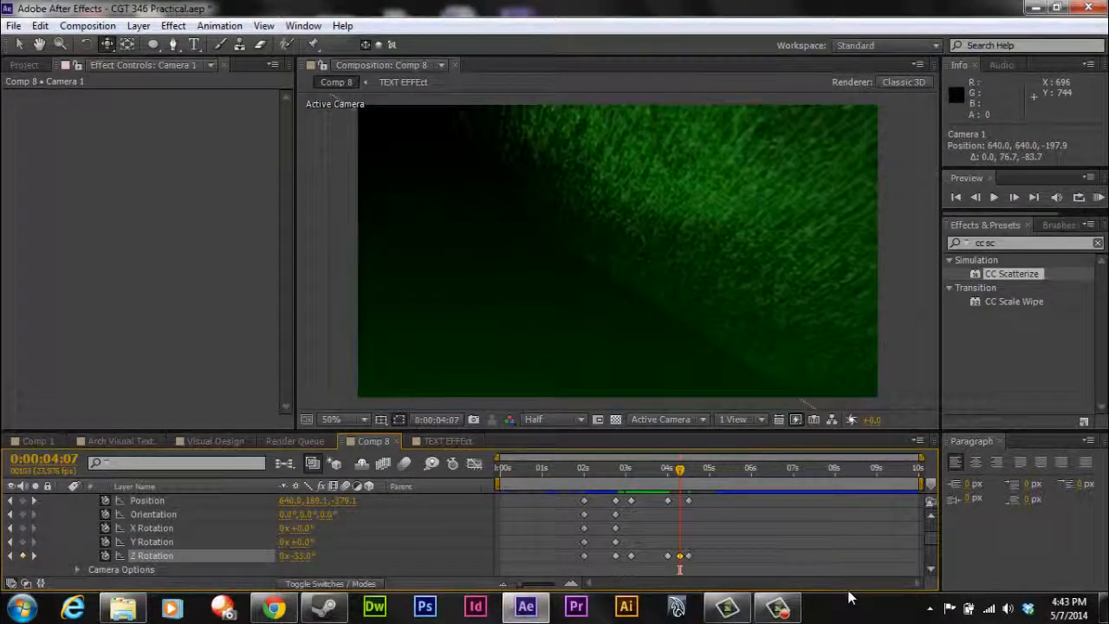
{"action": "left_click", "coordinate": [689, 556]}
{"action": "key", "text": "Delete"}
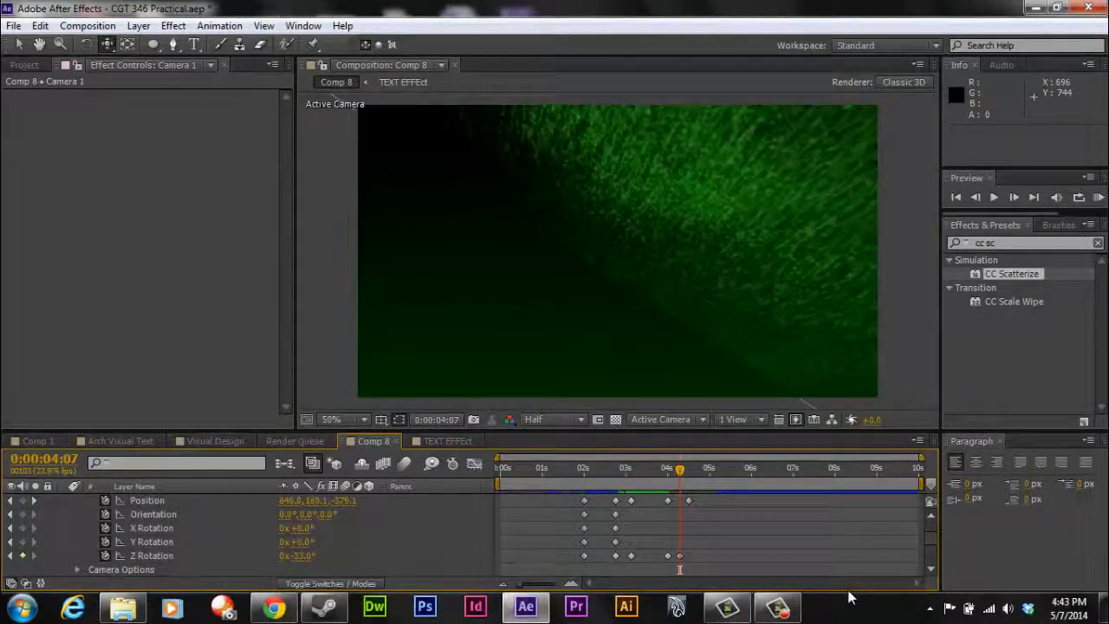
{"action": "left_click_drag", "start_coordinate": [680, 556], "coordinate": [692, 556]}
- Remove Camera 1's Z Rotation keyframe at 0:00:04:12
{"action": "mouse_move", "coordinate": [680, 469]}
{"action": "left_mouse_down"}
{"action": "mouse_move", "coordinate": [690, 469]}
{"action": "mouse_move", "coordinate": [664, 469]}
{"action": "left_mouse_up"}
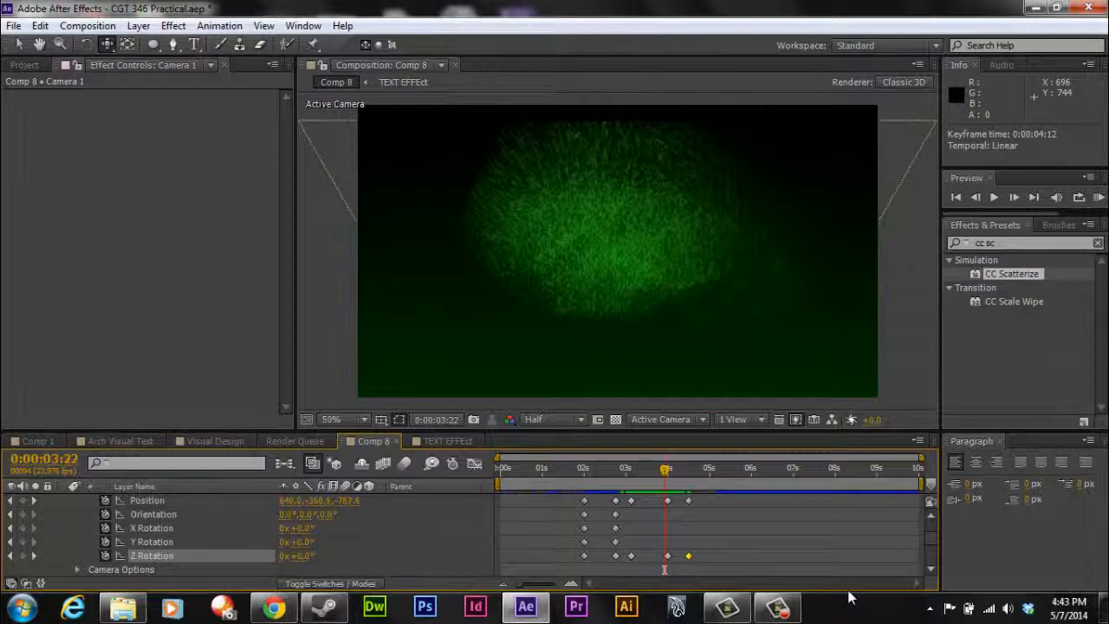
{"action": "left_click_drag", "start_coordinate": [681, 569], "coordinate": [693, 555]}
{"action": "left_click_drag", "start_coordinate": [665, 469], "coordinate": [681, 468]}
- Shift the upper LOGO EFFECT layer's Opacity fade-out earlier, from 0:00:03:22 to 0:00:04:12
{"action": "scroll", "coordinate": [681, 537], "scroll_direction": "down", "scroll_amount": 1}
{"action": "left_click", "coordinate": [161, 542]}
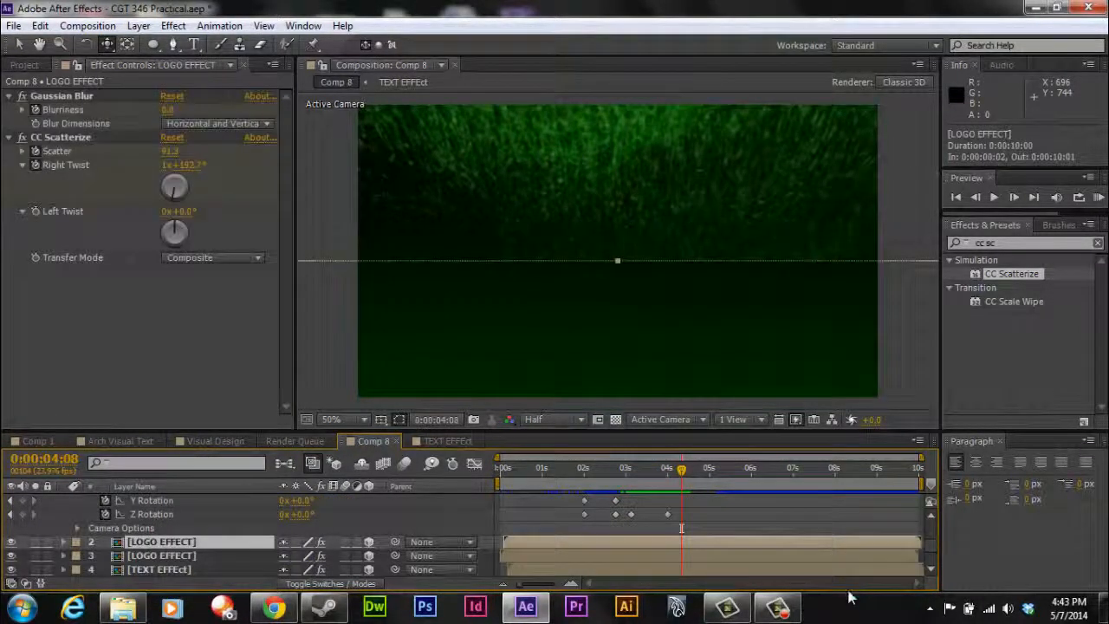
{"action": "key", "text": "t"}
{"action": "scroll", "coordinate": [161, 542], "scroll_direction": "down", "scroll_amount": 1}
{"action": "scroll", "coordinate": [681, 554], "scroll_direction": "up", "scroll_amount": 3}
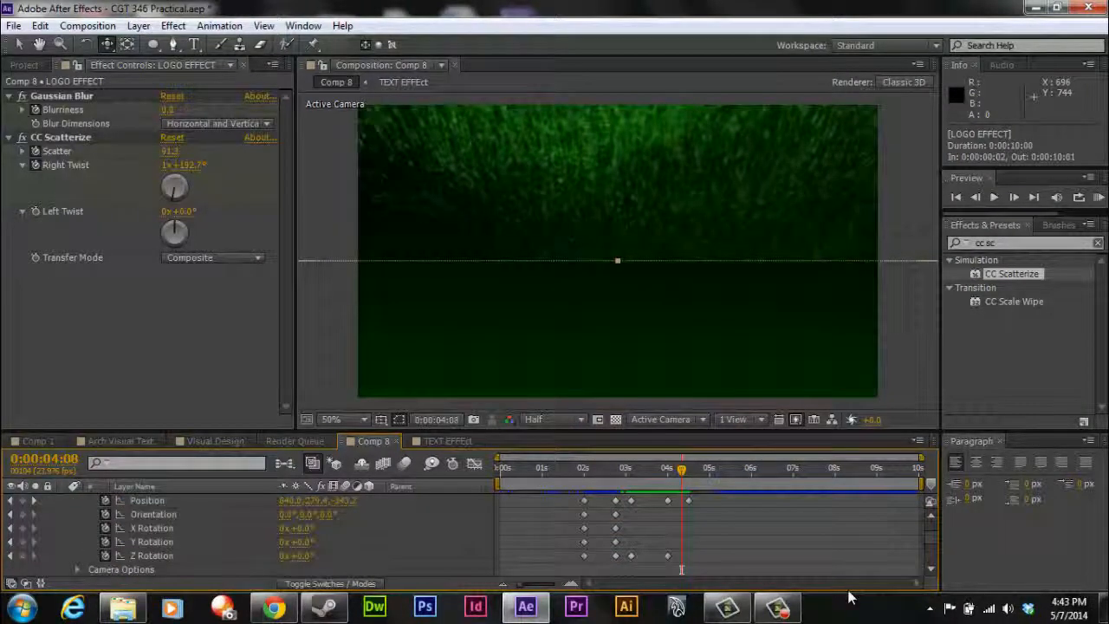
{"action": "left_click_drag", "start_coordinate": [681, 469], "coordinate": [689, 468]}
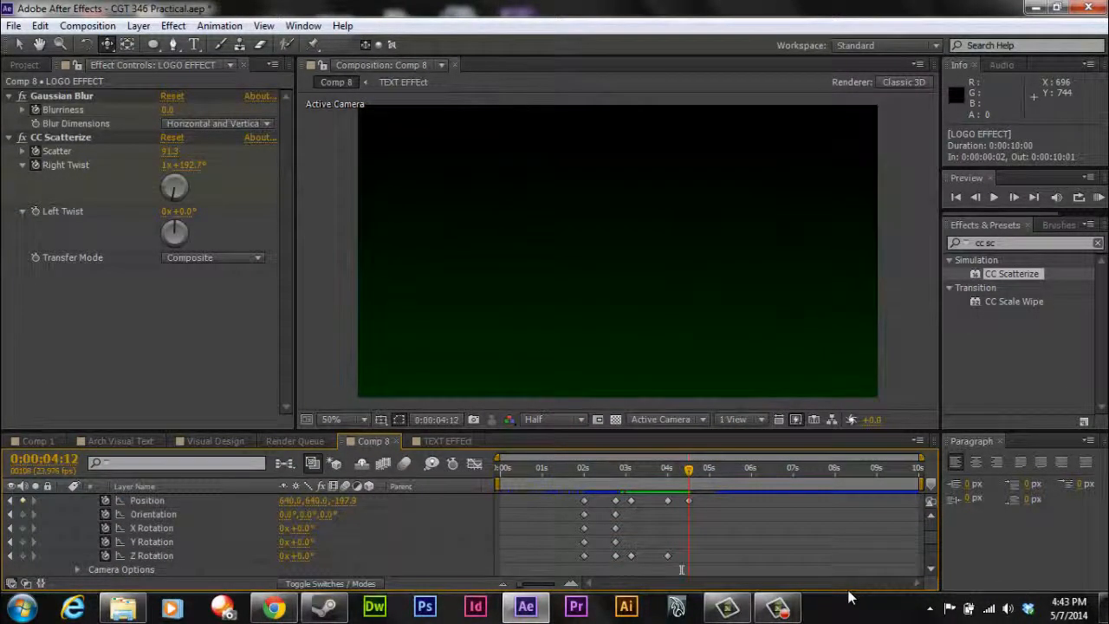
{"action": "scroll", "coordinate": [689, 533], "scroll_direction": "down", "scroll_amount": 2}
{"action": "left_click_drag", "start_coordinate": [680, 553], "coordinate": [733, 563]}
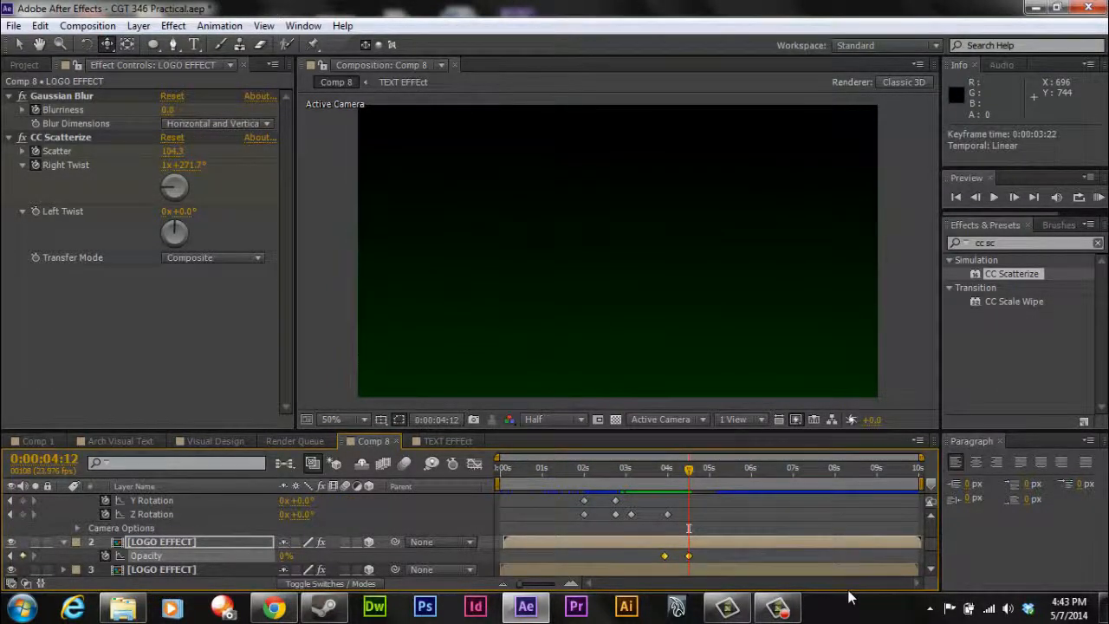
- Shift the second LOGO EFFECT layer's Opacity keyframes earlier so its fade-out ends at 0:00:04:12
{"action": "scroll", "coordinate": [689, 533], "scroll_direction": "down", "scroll_amount": 2}
{"action": "left_click", "coordinate": [161, 528]}
{"action": "key", "text": "ctrl+v"}
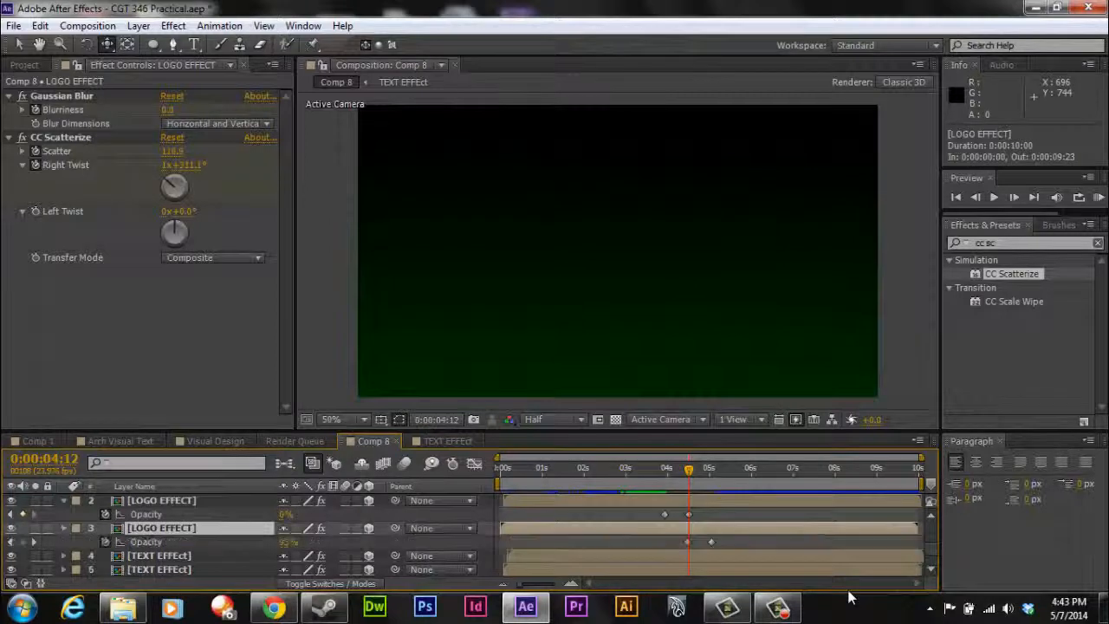
{"action": "left_click", "coordinate": [728, 541]}
{"action": "left_click", "coordinate": [687, 541]}
{"action": "left_click", "coordinate": [728, 542]}
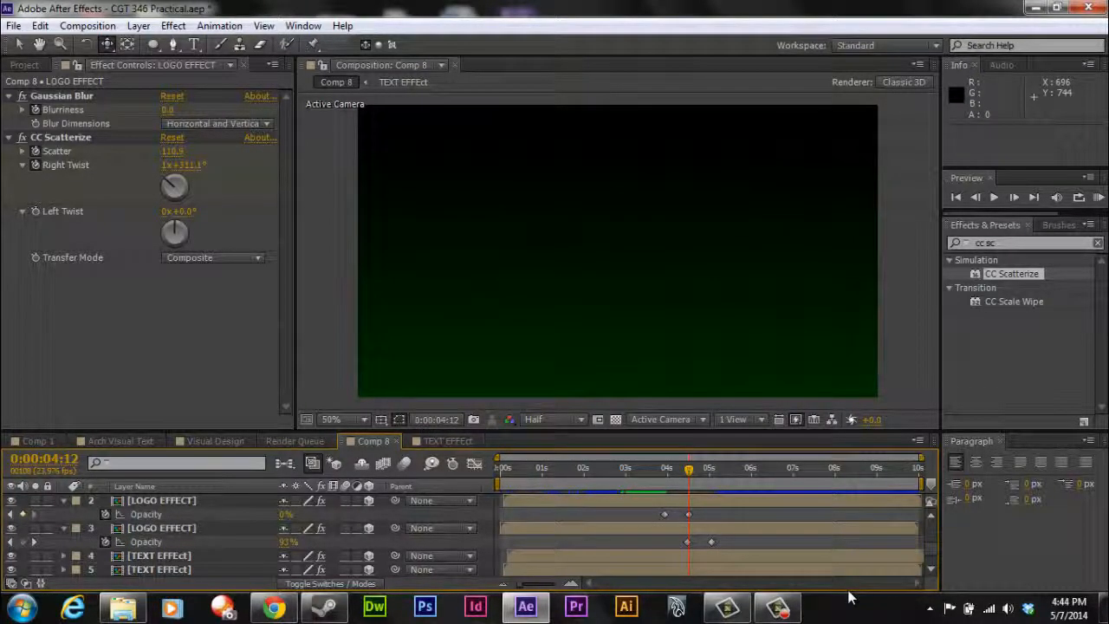
{"action": "left_click_drag", "start_coordinate": [721, 536], "coordinate": [665, 542]}
- Reveal Opacity on the three TEXT EFFEct layers and shift layer 4's fade-out to run from 0:00:03:11 to 0:00:04:12
{"action": "key", "text": "ctrl+Down"}
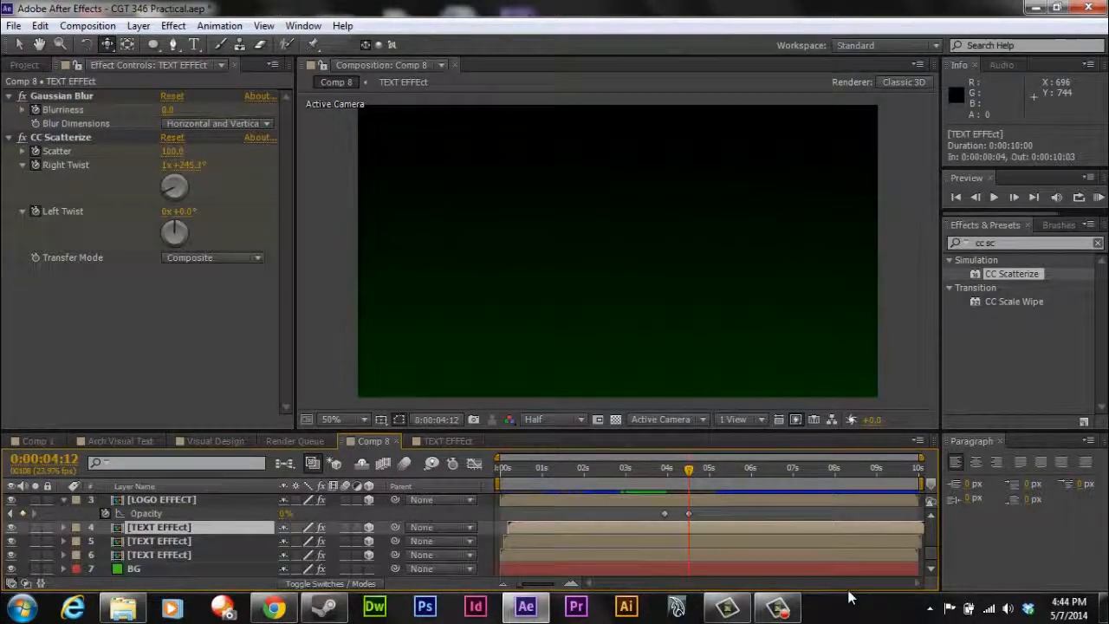
{"action": "key", "text": "ctrl+shift+Down"}
{"action": "key", "text": "ctrl+shift+Down"}
{"action": "key", "text": "t"}
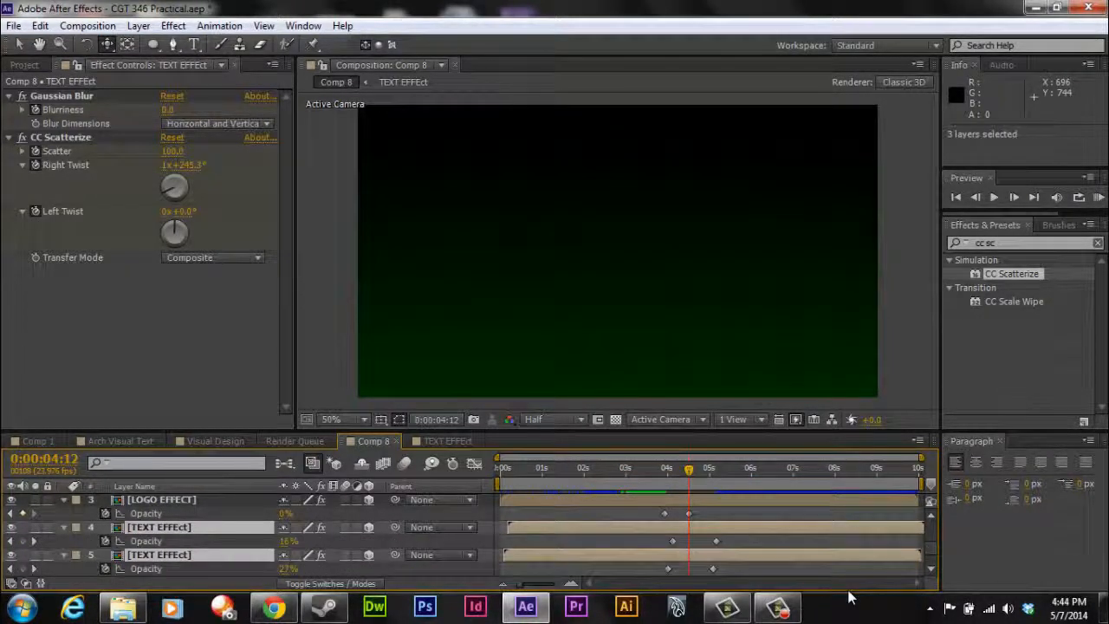
{"action": "left_click", "coordinate": [754, 541]}
{"action": "left_click_drag", "start_coordinate": [745, 535], "coordinate": [648, 540]}
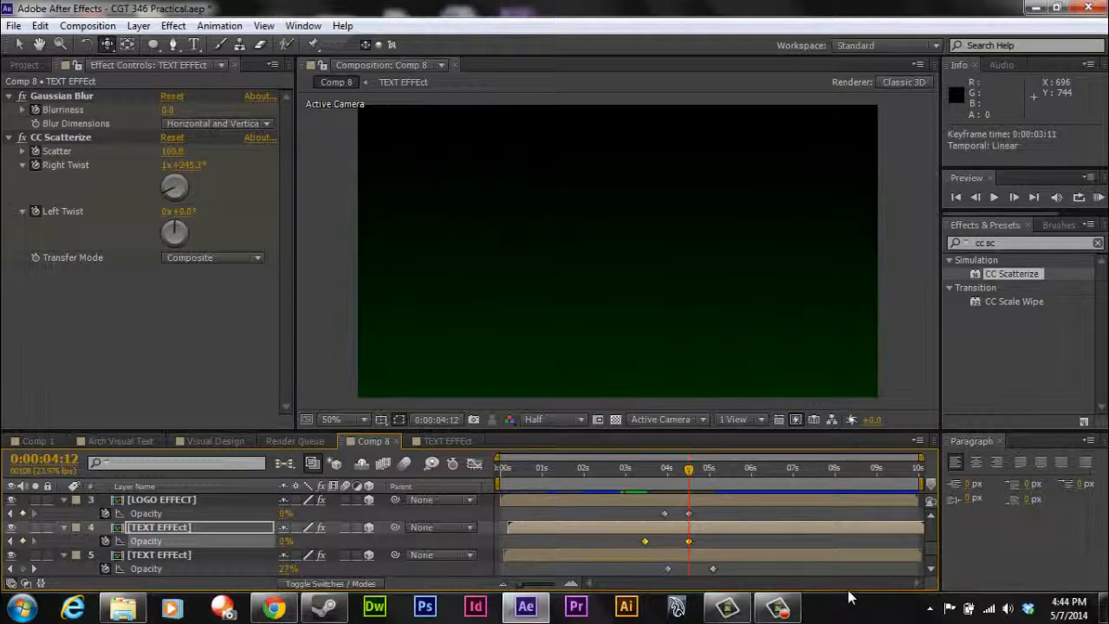
- Shift the Opacity fade-outs of TEXT EFFEct layers 5 and 6 to start at 0:00:03:10 and 0:00:03:12, both ending at 0:00:04:12
{"action": "left_click", "coordinate": [848, 591]}
{"action": "left_click_drag", "start_coordinate": [736, 571], "coordinate": [648, 568]}
{"action": "scroll", "coordinate": [648, 561], "scroll_direction": "down", "scroll_amount": 2}
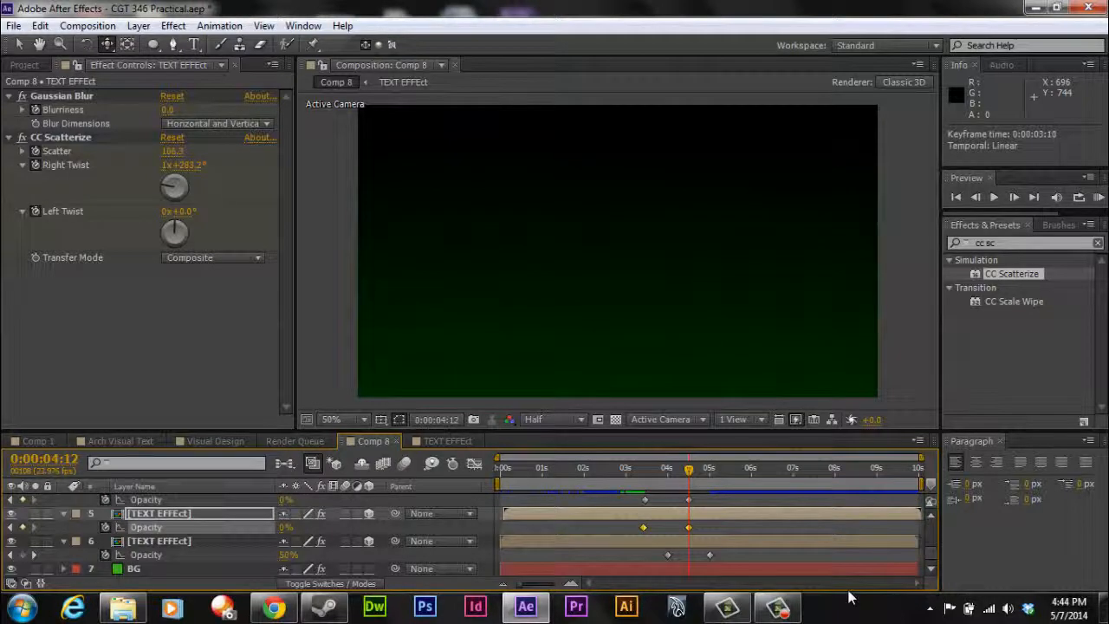
{"action": "left_click_drag", "start_coordinate": [735, 559], "coordinate": [652, 553]}
{"action": "left_click", "coordinate": [654, 557]}
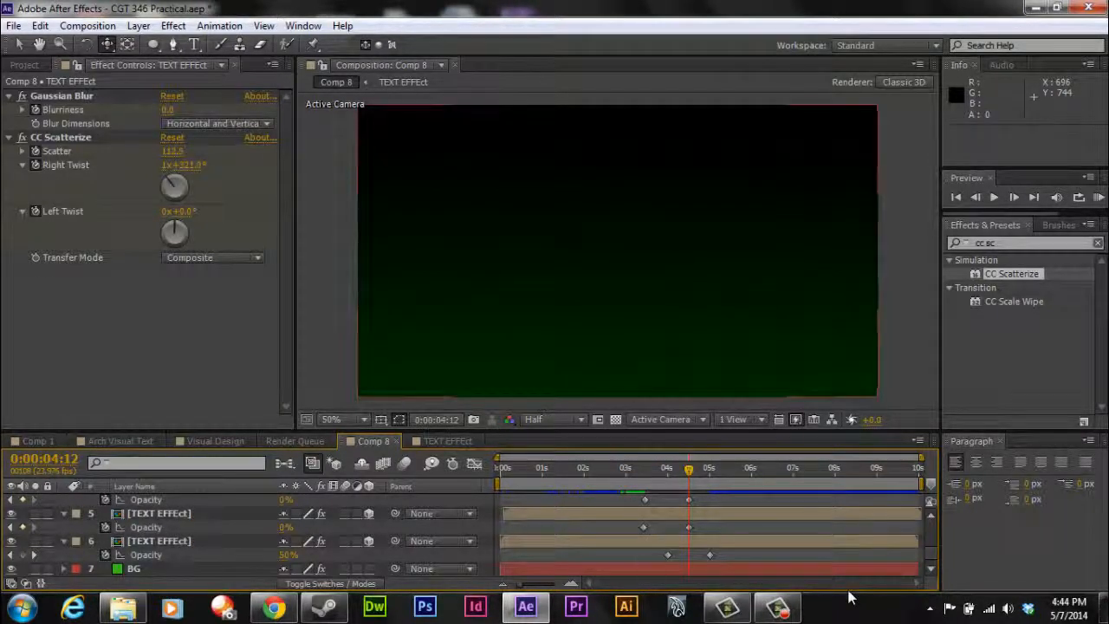
{"action": "mouse_move", "coordinate": [726, 561]}
{"action": "left_mouse_down"}
{"action": "mouse_move", "coordinate": [651, 555]}
{"action": "mouse_move", "coordinate": [663, 555]}
{"action": "left_mouse_up"}
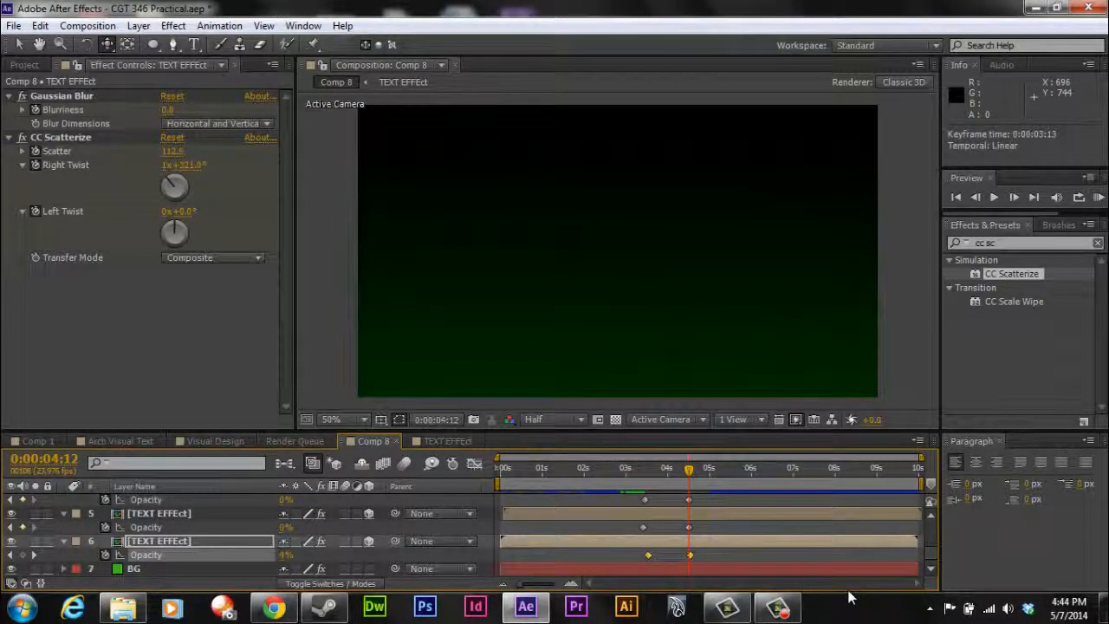
- Collapse the revealed Opacity properties and RAM-preview the camera move with the retimed fade-outs
{"action": "mouse_move", "coordinate": [688, 469]}
{"action": "left_mouse_down"}
{"action": "mouse_move", "coordinate": [598, 469]}
{"action": "mouse_move", "coordinate": [682, 469]}
{"action": "mouse_move", "coordinate": [631, 468]}
{"action": "left_mouse_up"}
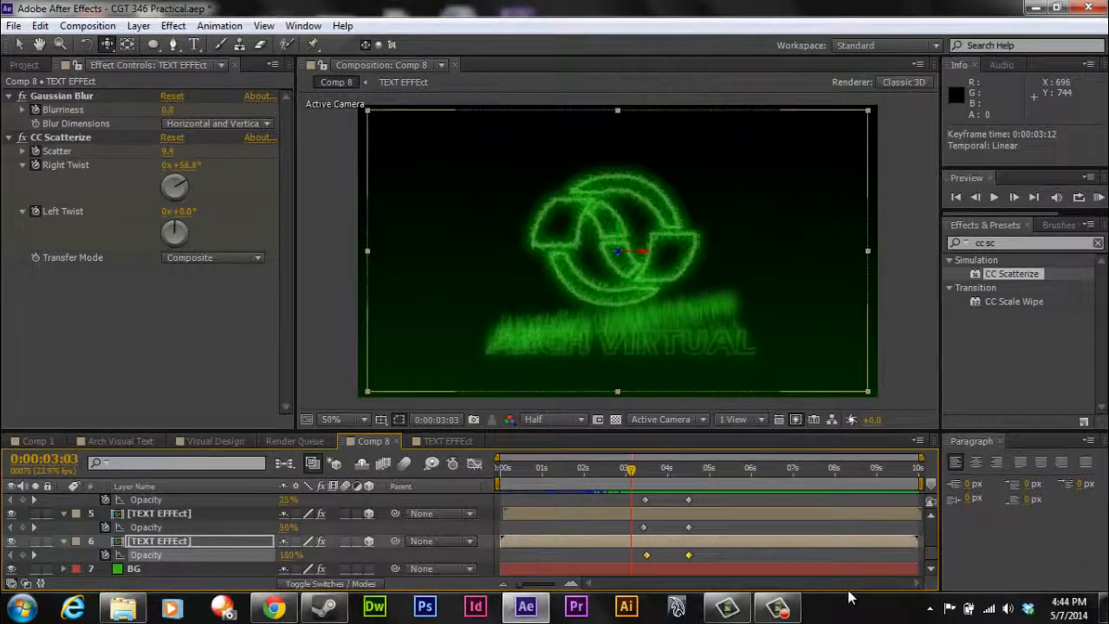
{"action": "scroll", "coordinate": [631, 529], "scroll_direction": "up", "scroll_amount": 5}
{"action": "key", "text": "t"}
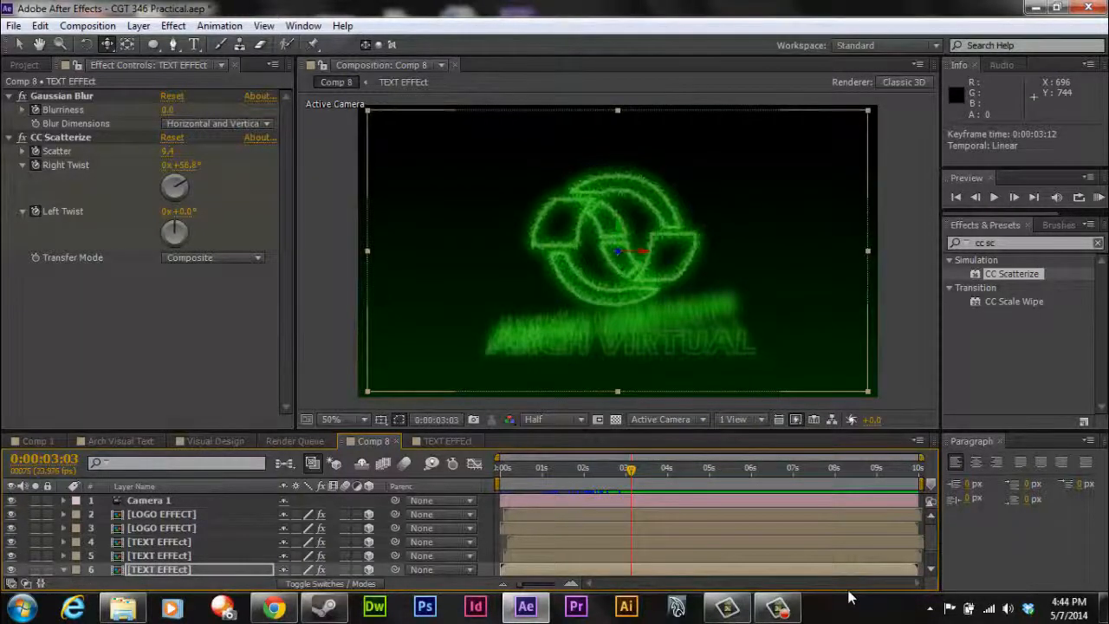
{"action": "key", "text": "KP_0"}
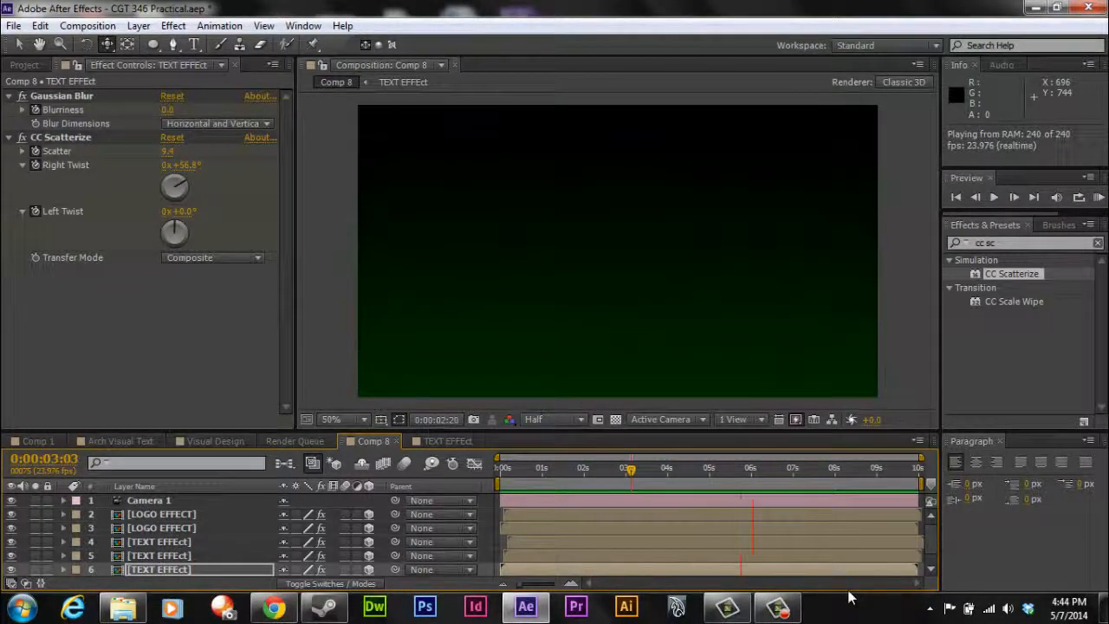
{"action": "key", "text": "space"}
{"action": "key", "text": "space"}
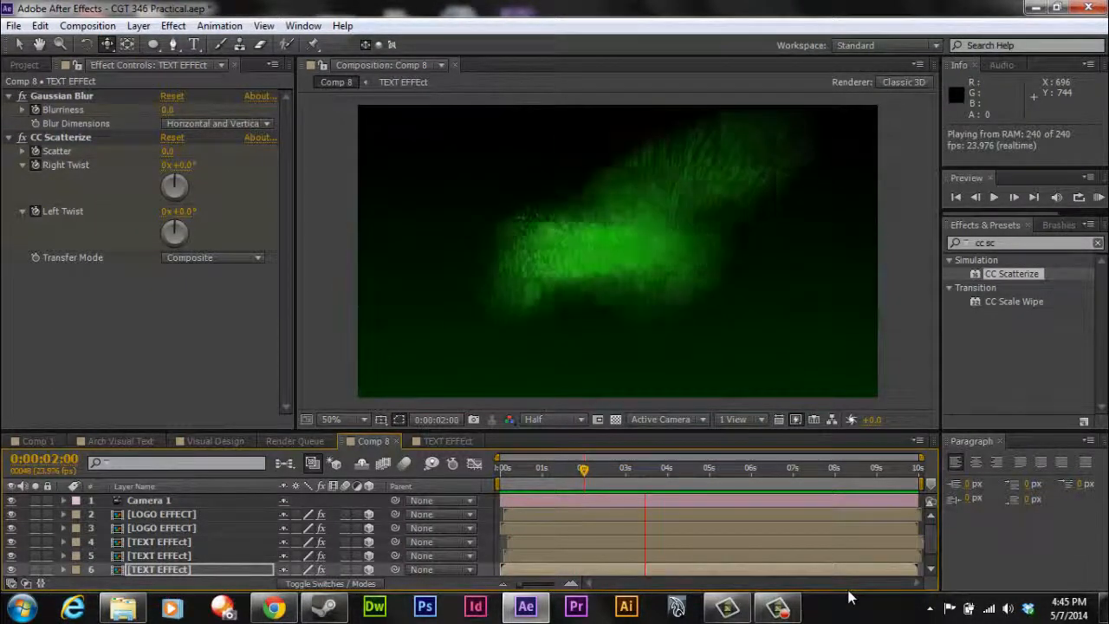
{"action": "key", "text": "space"}
{"action": "key", "text": "space"}
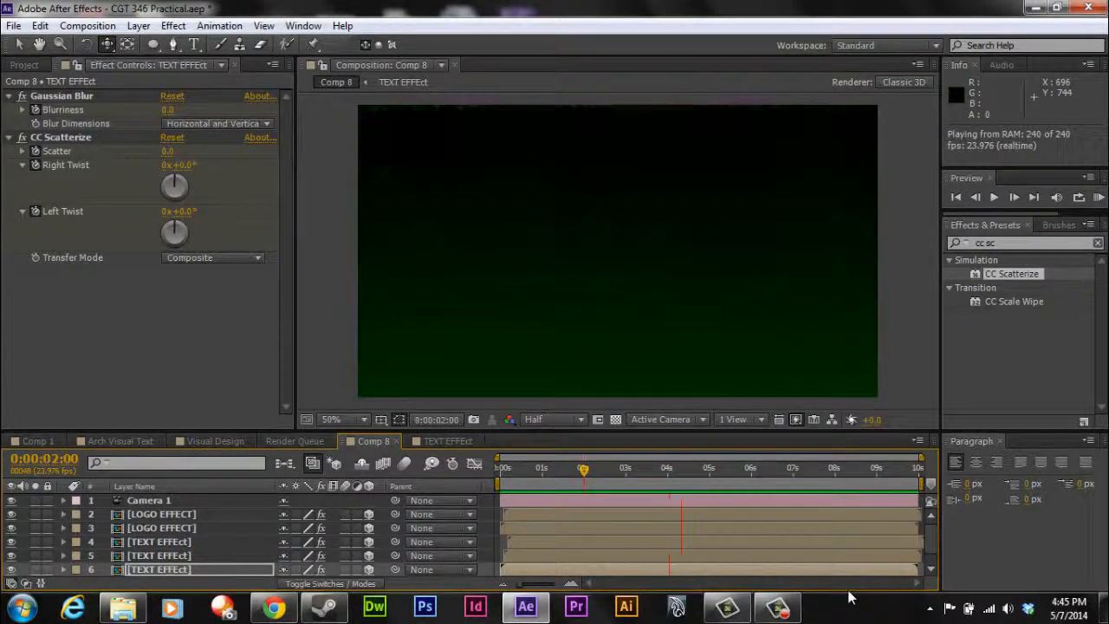
{"action": "key", "text": "space"}
- Move Camera 1's last two pairs of Point of Interest and Position keyframes earlier, with the first pair at 0:00:03:15
{"action": "left_click_drag", "start_coordinate": [584, 470], "coordinate": [589, 471]}
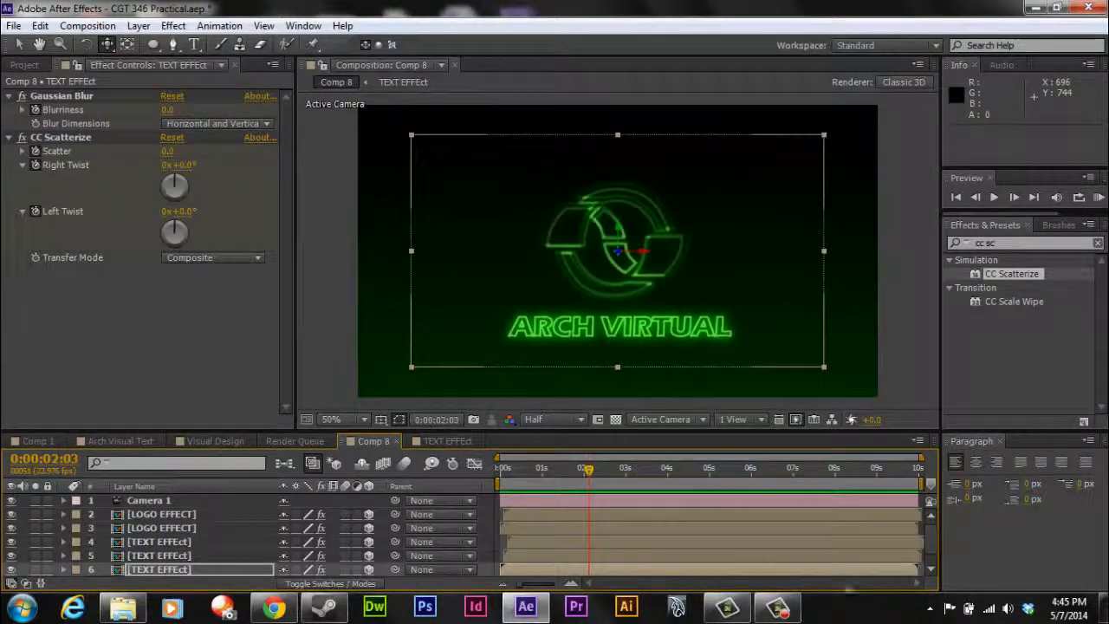
{"action": "key", "text": "KP_1"}
{"action": "key", "text": "u"}
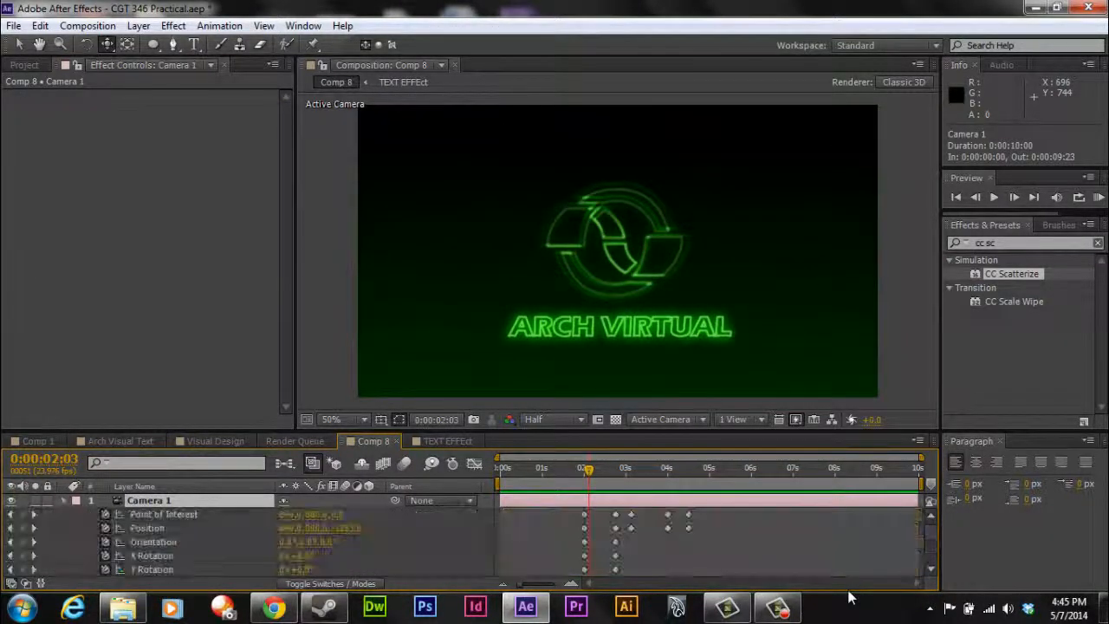
{"action": "key", "text": "space"}
{"action": "key", "text": "space"}
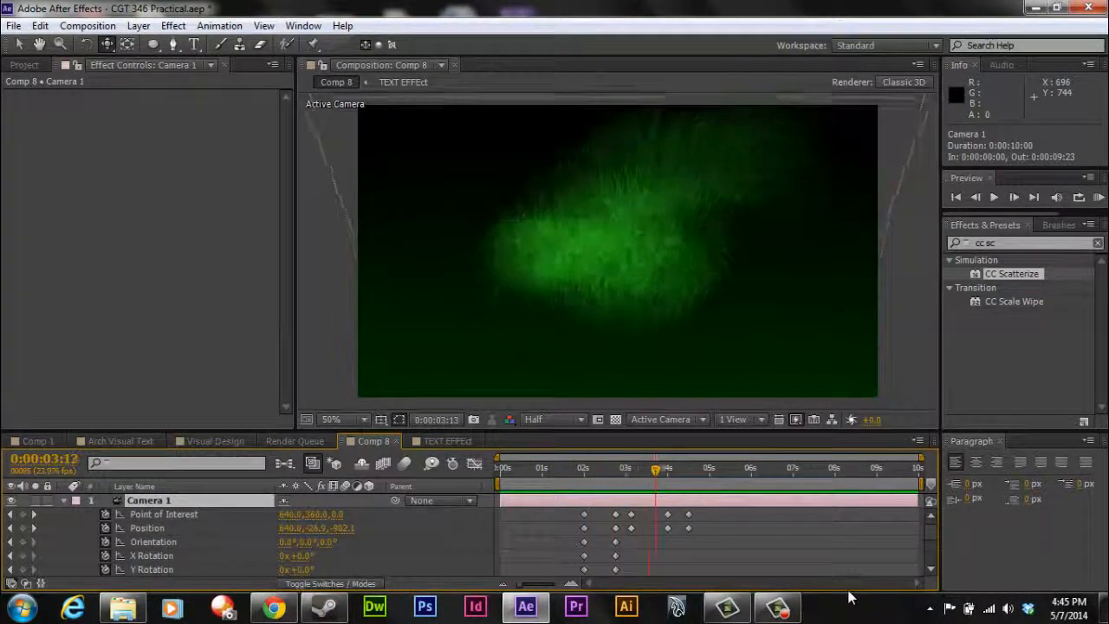
{"action": "mouse_move", "coordinate": [664, 509]}
{"action": "left_mouse_down"}
{"action": "mouse_move", "coordinate": [703, 536]}
{"action": "mouse_move", "coordinate": [652, 527]}
{"action": "left_mouse_up"}
{"action": "key", "text": "space"}
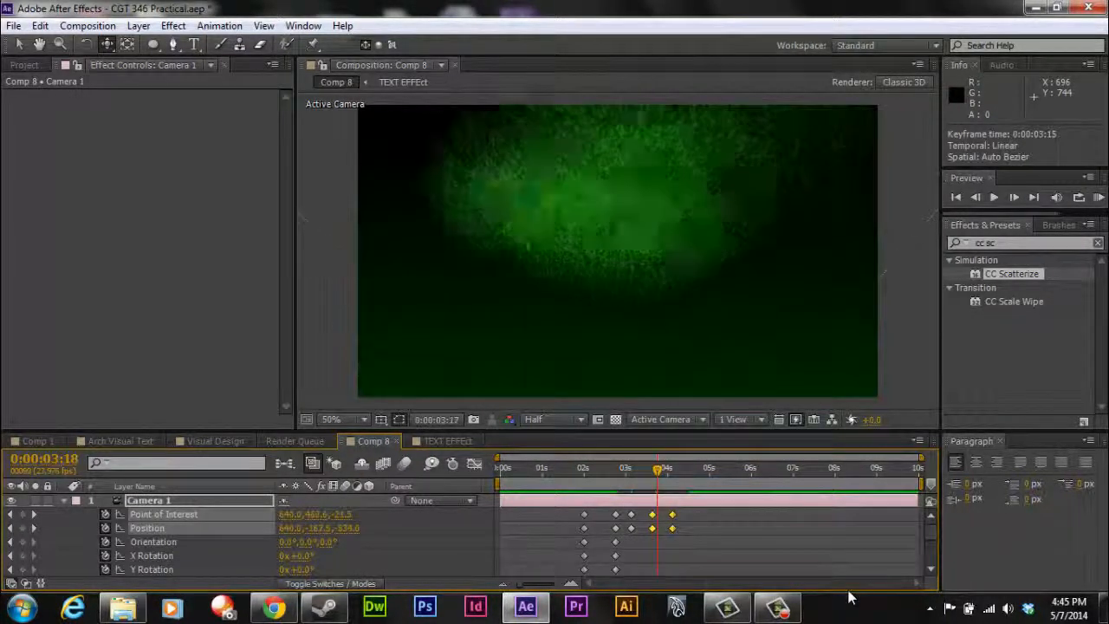
- Step through the frames between 0:00:04:01 and 0:00:03:08 to review the retimed camera move
{"action": "key", "text": "Page_Down"}
{"action": "key", "text": "Page_Down"}
{"action": "key", "text": "Page_Down"}
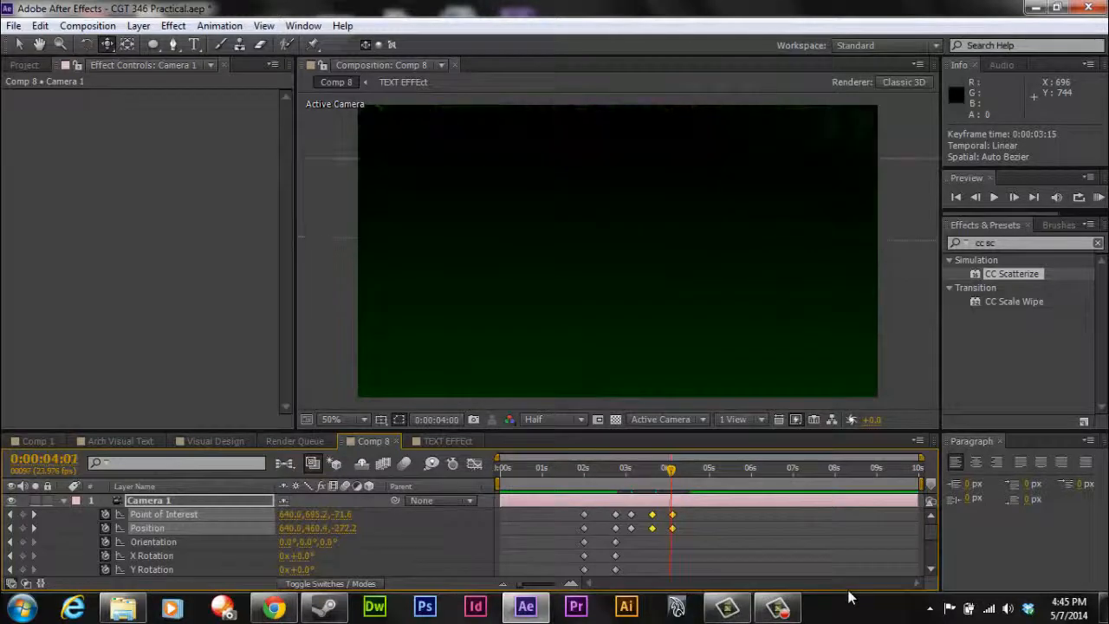
{"action": "key", "text": "Page_Up"}
{"action": "key", "text": "Page_Up"}
{"action": "key", "text": "Page_Up"}
{"action": "key", "text": "Page_Up"}
{"action": "key", "text": "Page_Up"}
{"action": "key", "text": "Page_Up"}
{"action": "key", "text": "Page_Up"}
{"action": "key", "text": "Page_Up"}
{"action": "key", "text": "Page_Up"}
{"action": "key", "text": "Page_Up"}
{"action": "key", "text": "Page_Up"}
{"action": "key", "text": "Page_Up"}
{"action": "key", "text": "Page_Up"}
{"action": "key", "text": "Page_Up"}
{"action": "key", "text": "Page_Up"}
{"action": "key", "text": "Page_Up"}
{"action": "key", "text": "Page_Up"}
{"action": "key", "text": "Page_Up"}
{"action": "key", "text": "Page_Up"}
{"action": "key", "text": "Page_Up"}
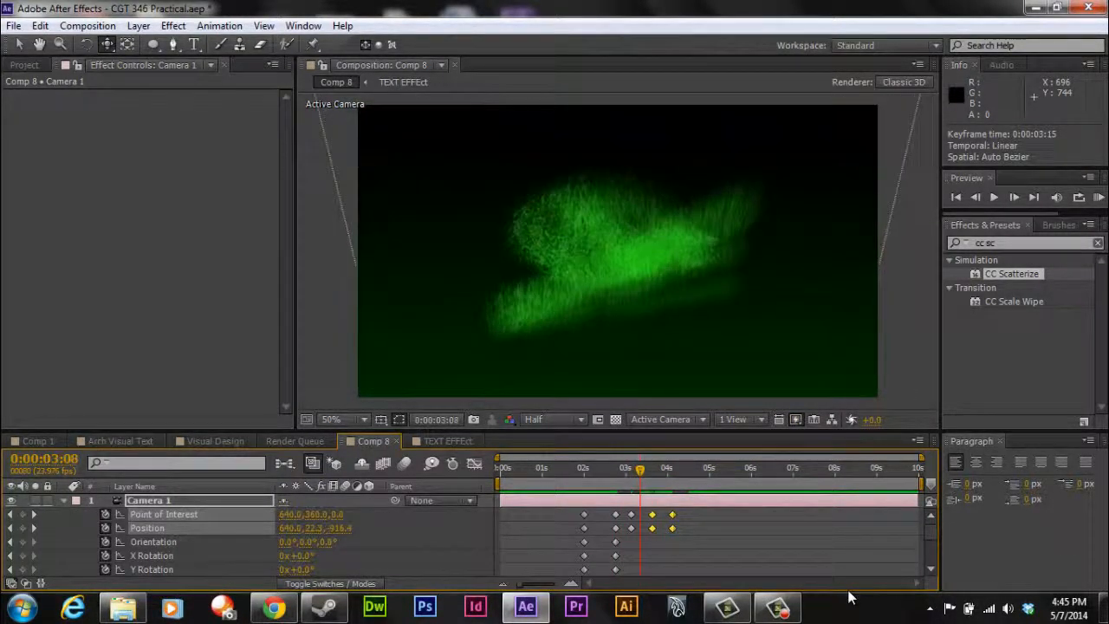
- Delete Camera 1's Z Rotation keyframe at 0:00:04:00
{"action": "left_click_drag", "start_coordinate": [700, 510], "coordinate": [578, 533]}
{"action": "key", "text": "Delete"}
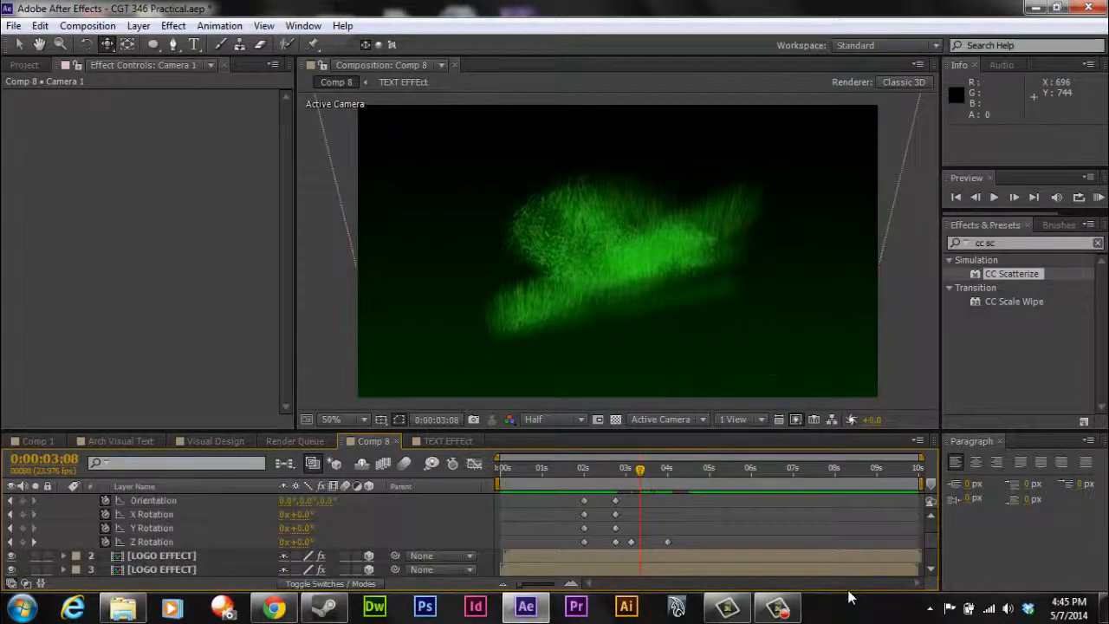
{"action": "scroll", "coordinate": [849, 597], "scroll_direction": "up", "scroll_amount": 1}
{"action": "scroll", "coordinate": [849, 598], "scroll_direction": "down", "scroll_amount": 1}
{"action": "key", "text": "space"}
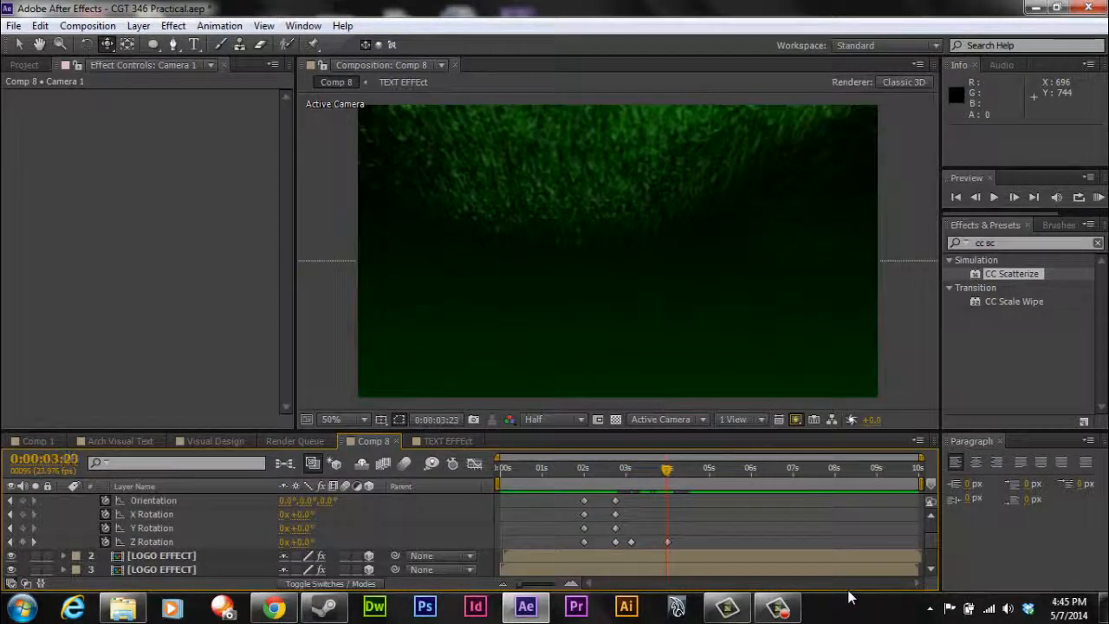
{"action": "left_click", "coordinate": [668, 541]}
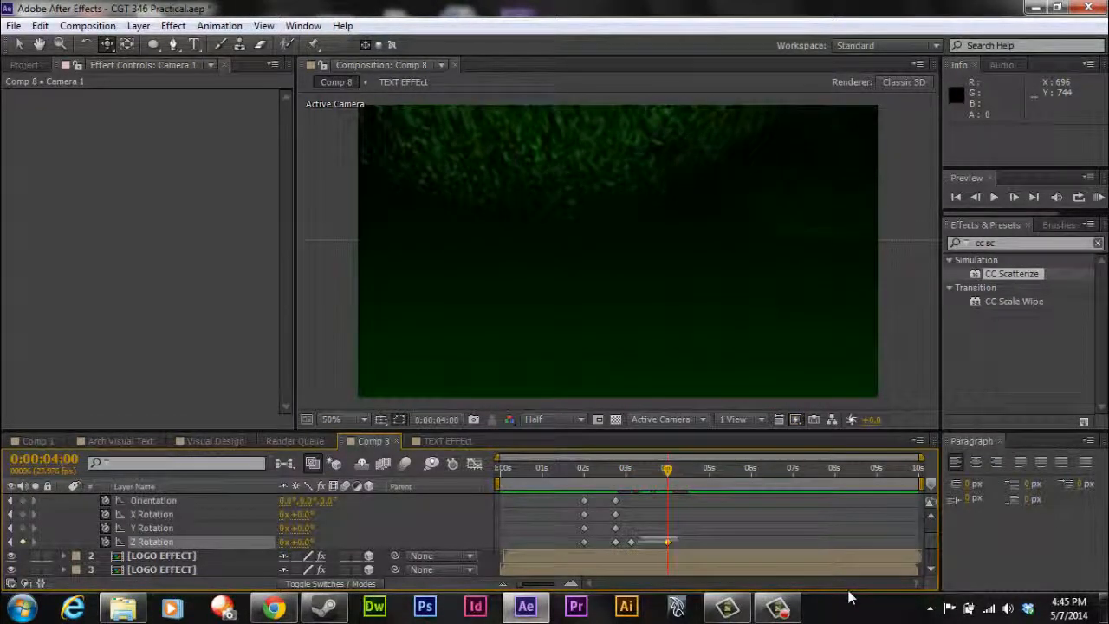
{"action": "key", "text": "Delete"}
{"action": "scroll", "coordinate": [668, 542], "scroll_direction": "up", "scroll_amount": 1}
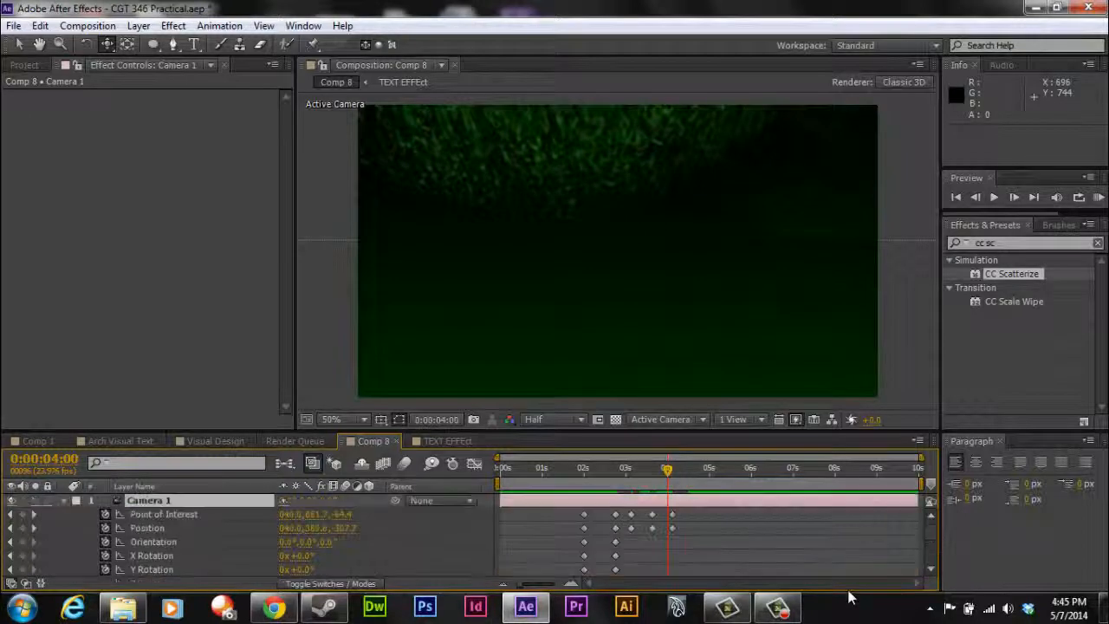
- Apply Easy Ease to all of Camera 1's Point of Interest and Position keyframes and preview the smoothed camera move
{"action": "mouse_move", "coordinate": [691, 508]}
{"action": "left_mouse_down"}
{"action": "mouse_move", "coordinate": [665, 524]}
{"action": "mouse_move", "coordinate": [564, 532]}
{"action": "left_mouse_up"}
{"action": "right_click", "coordinate": [616, 527]}
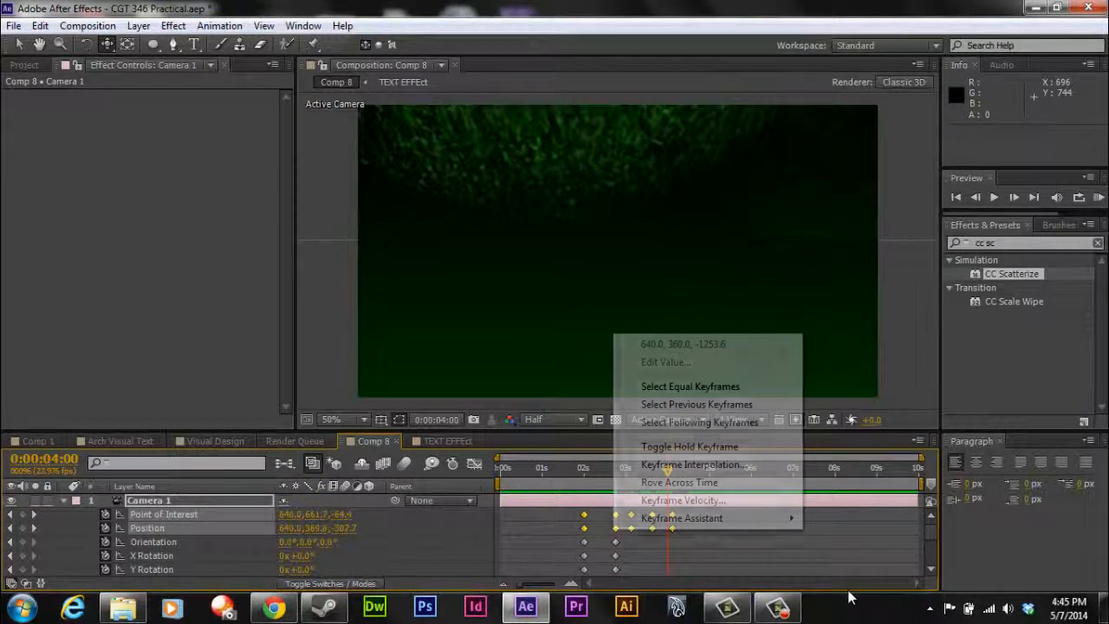
{"action": "mouse_move", "coordinate": [681, 518]}
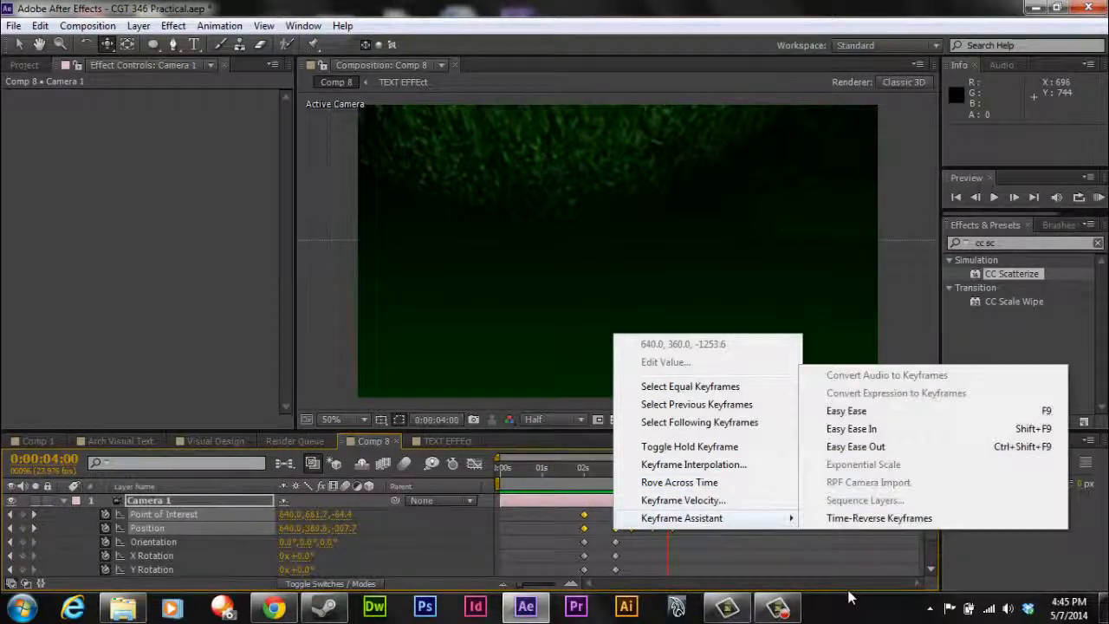
{"action": "left_click", "coordinate": [718, 550]}
{"action": "left_click_drag", "start_coordinate": [700, 510], "coordinate": [562, 541]}
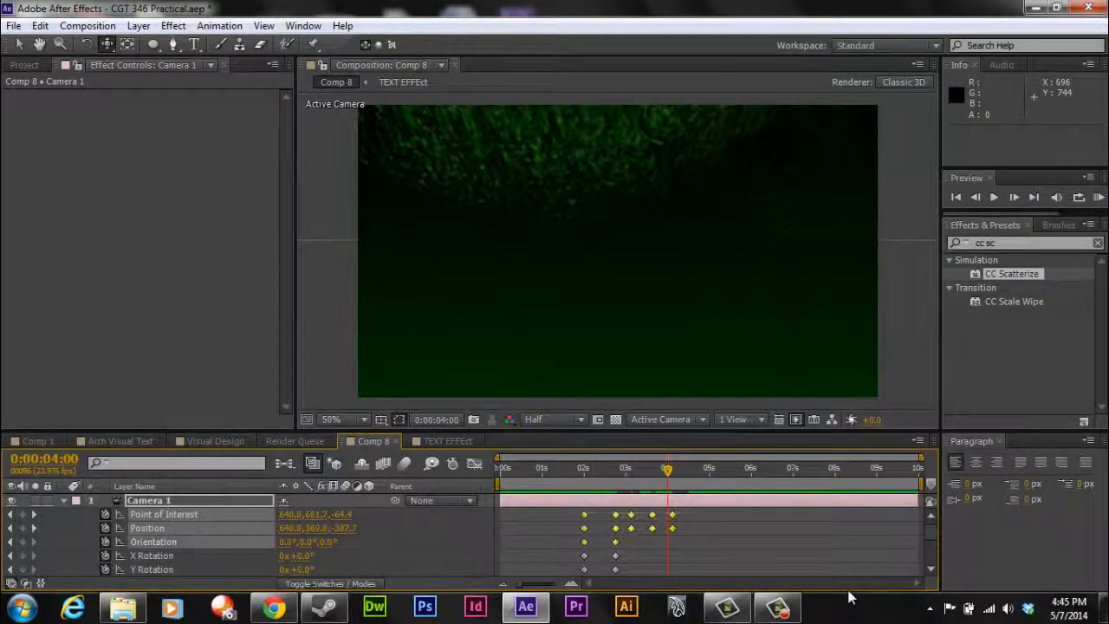
{"action": "left_click", "coordinate": [562, 541]}
{"action": "left_click_drag", "start_coordinate": [691, 509], "coordinate": [571, 532]}
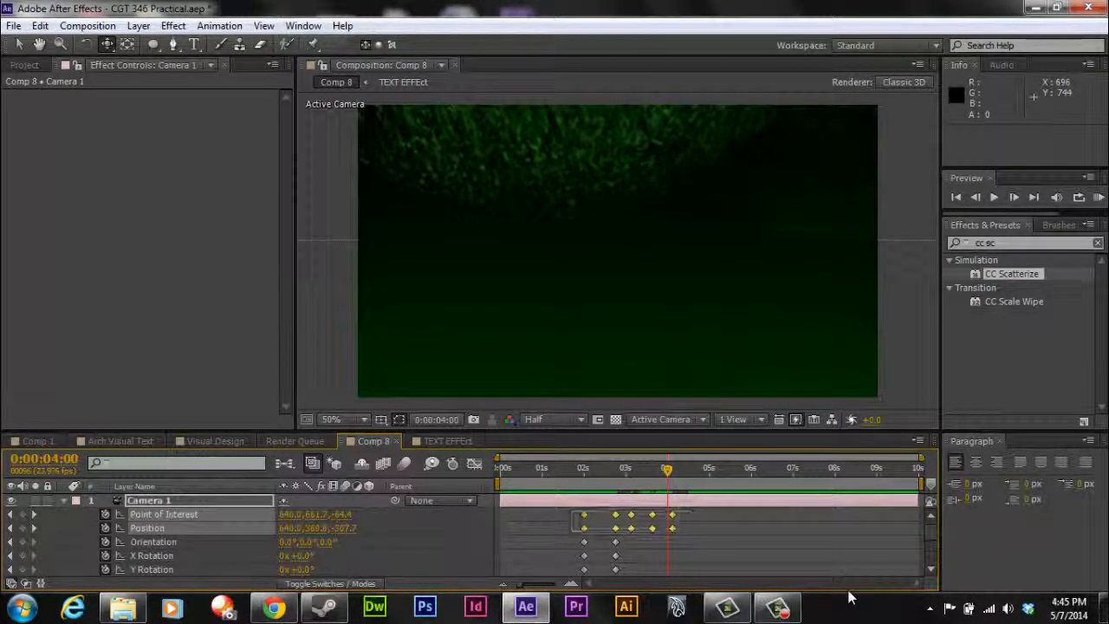
{"action": "right_click", "coordinate": [583, 528]}
{"action": "mouse_move", "coordinate": [682, 516]}
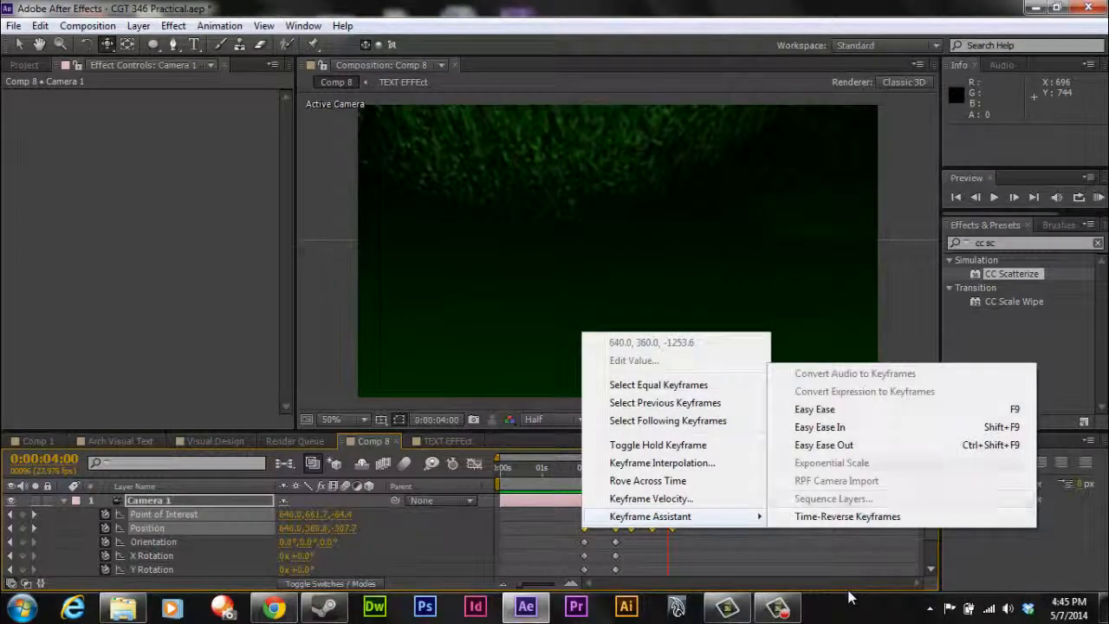
{"action": "left_click", "coordinate": [815, 409]}
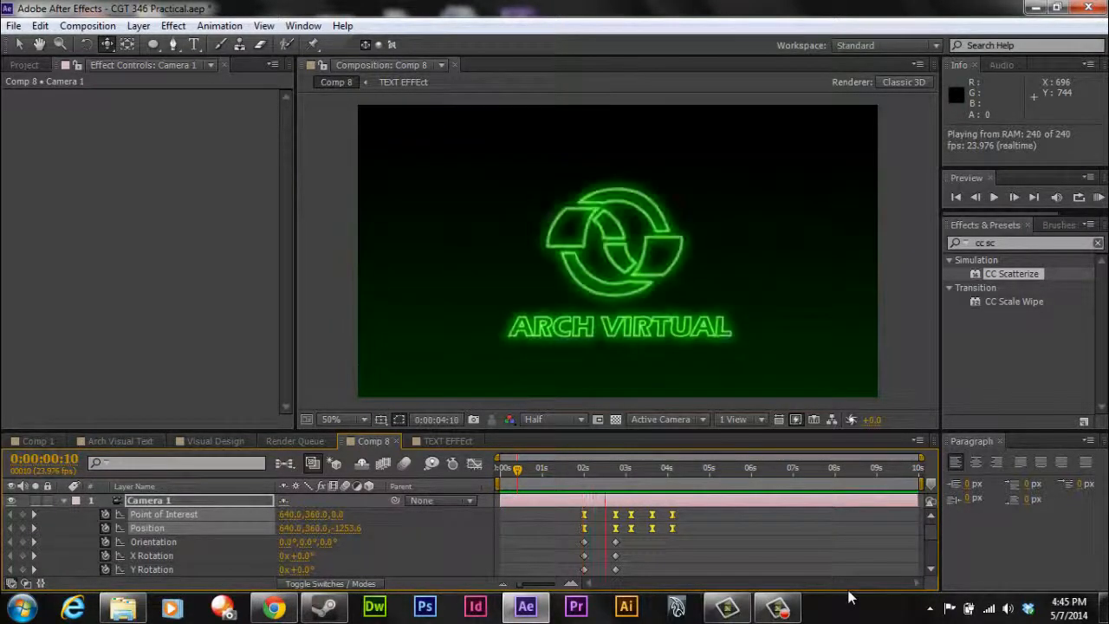
{"action": "key", "text": "space"}
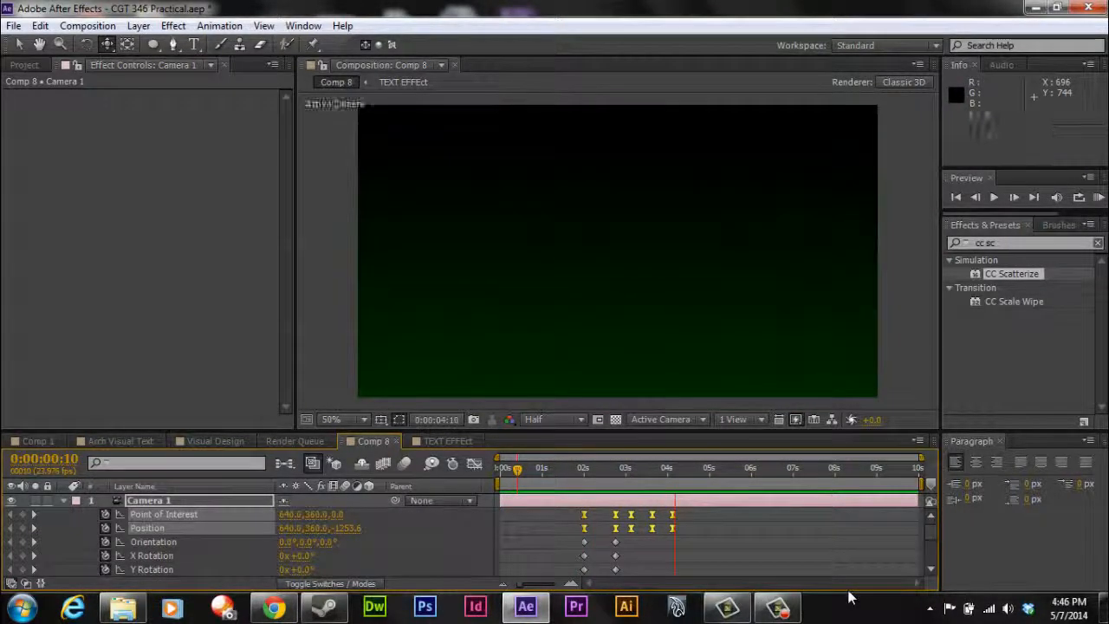
{"action": "key", "text": "space"}
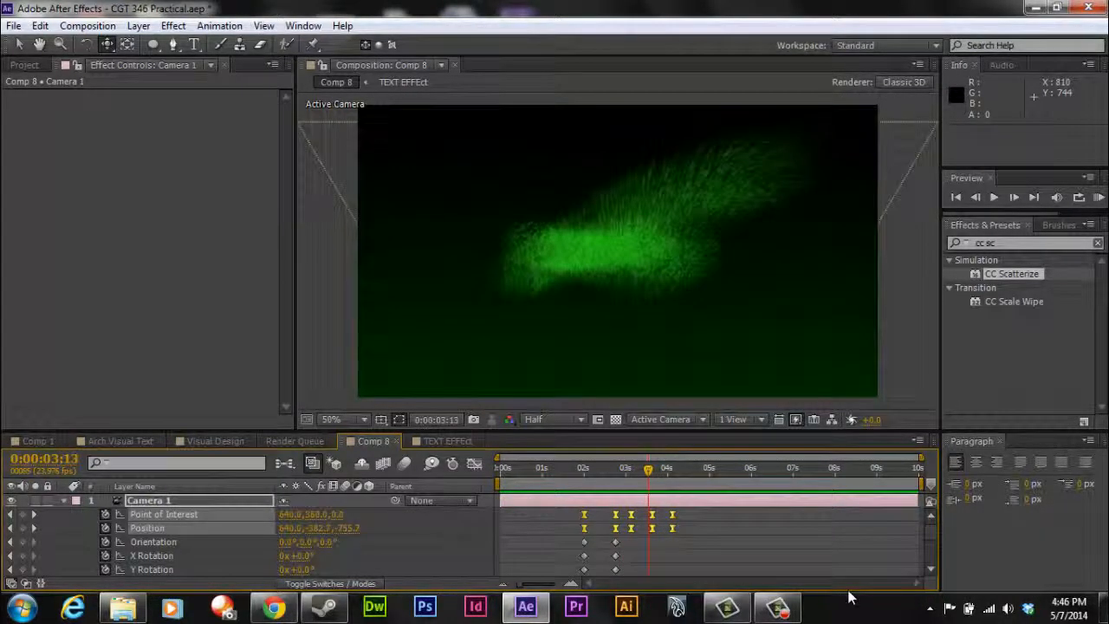
- In the TEXT EFFect comp, reveal the Text 2 layer's Position keyframes and apply Easy Ease to all of them
{"action": "key", "text": "u"}
{"action": "key", "text": "shift+Escape"}
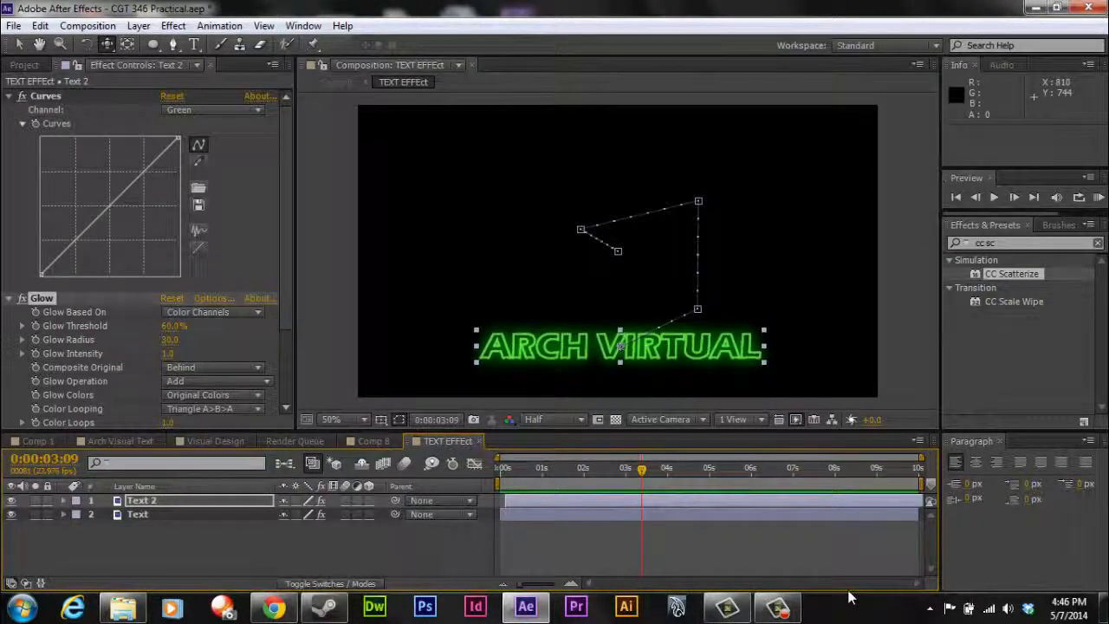
{"action": "key", "text": "u"}
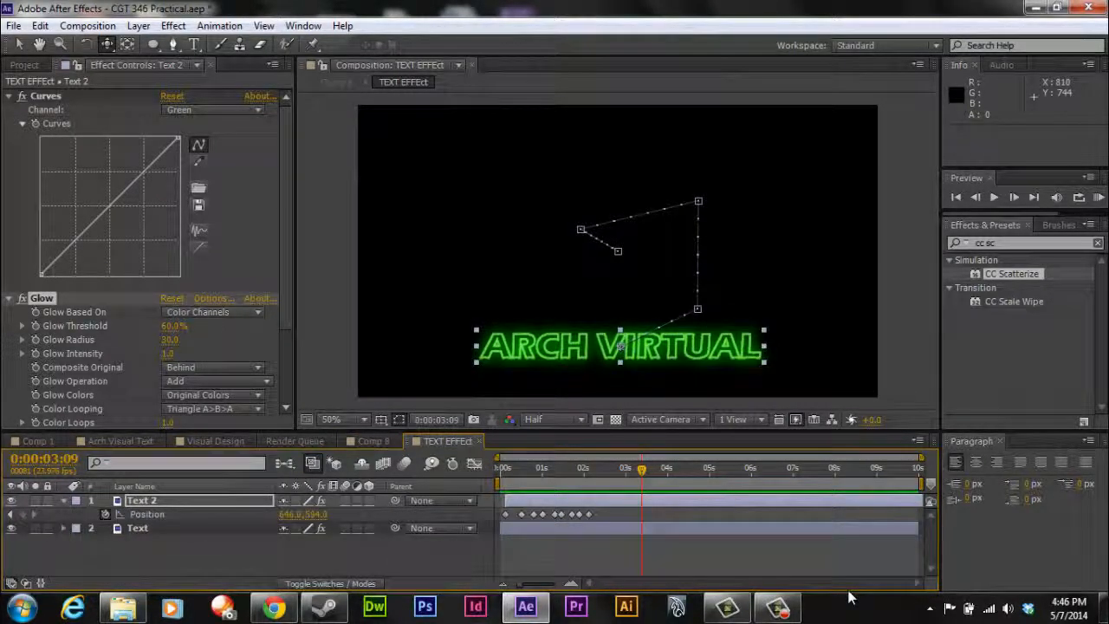
{"action": "left_click_drag", "start_coordinate": [608, 522], "coordinate": [501, 510]}
{"action": "right_click", "coordinate": [505, 515]}
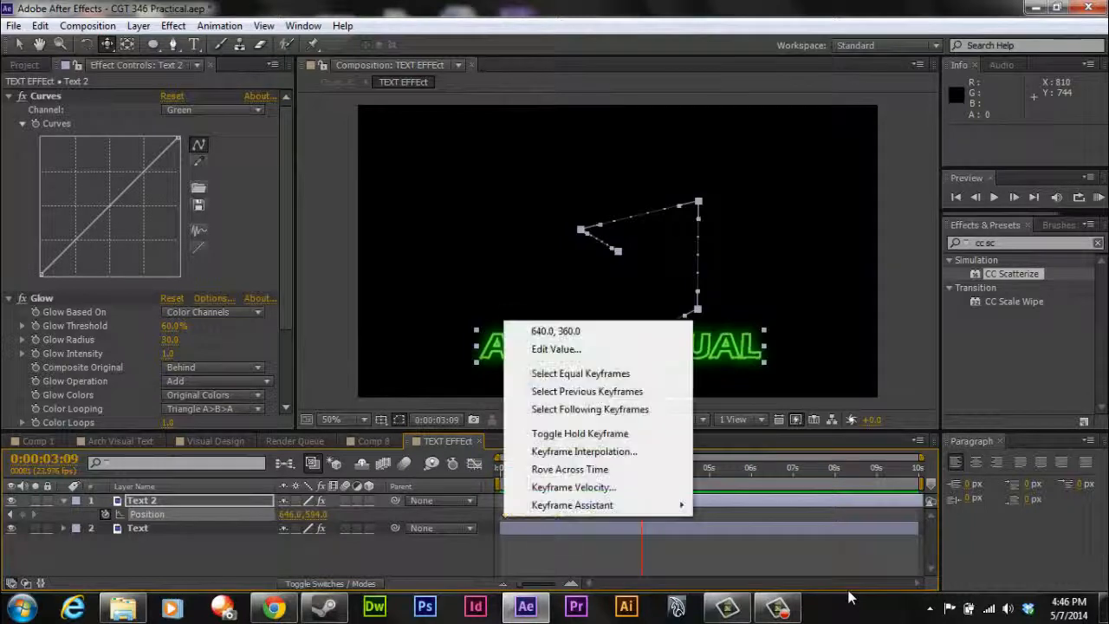
{"action": "mouse_move", "coordinate": [571, 504]}
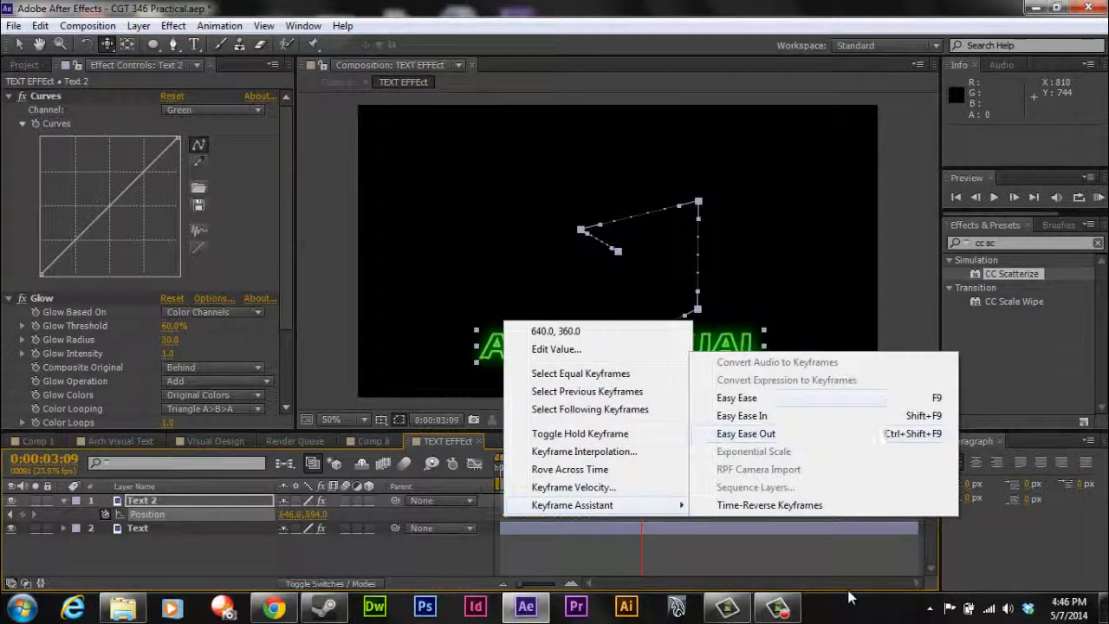
{"action": "left_click", "coordinate": [746, 433]}
- Move the current time to 0:00:01:18 and apply Easy Ease to all of Text 2's Opacity keyframes
{"action": "mouse_move", "coordinate": [641, 469]}
{"action": "left_mouse_down"}
{"action": "mouse_move", "coordinate": [544, 468]}
{"action": "mouse_move", "coordinate": [573, 469]}
{"action": "left_mouse_up"}
{"action": "left_click", "coordinate": [141, 500]}
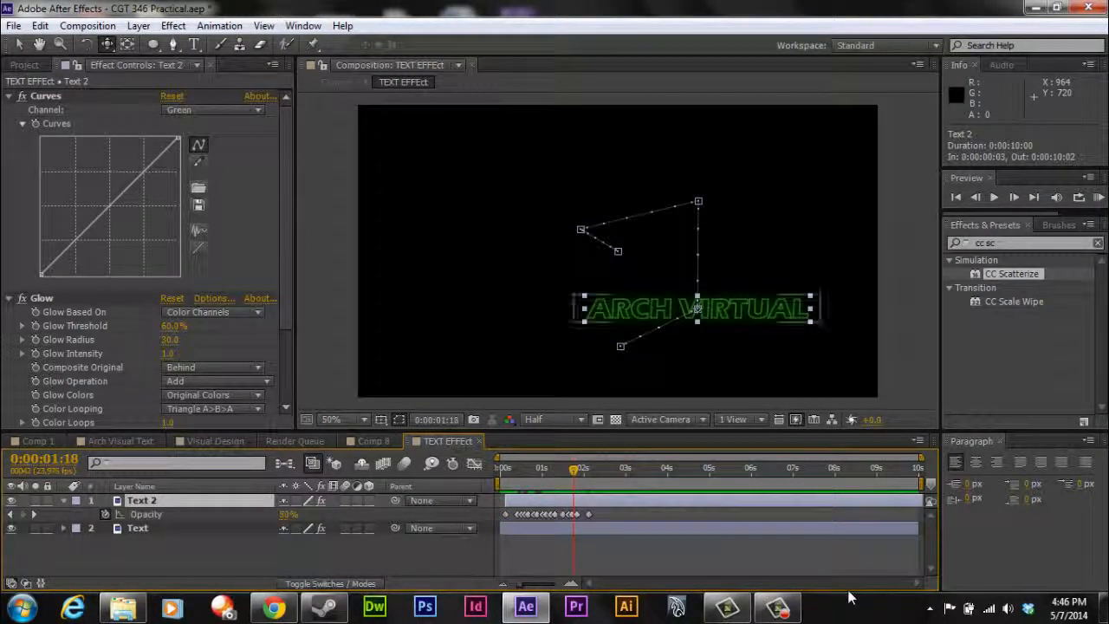
{"action": "left_click", "coordinate": [145, 514]}
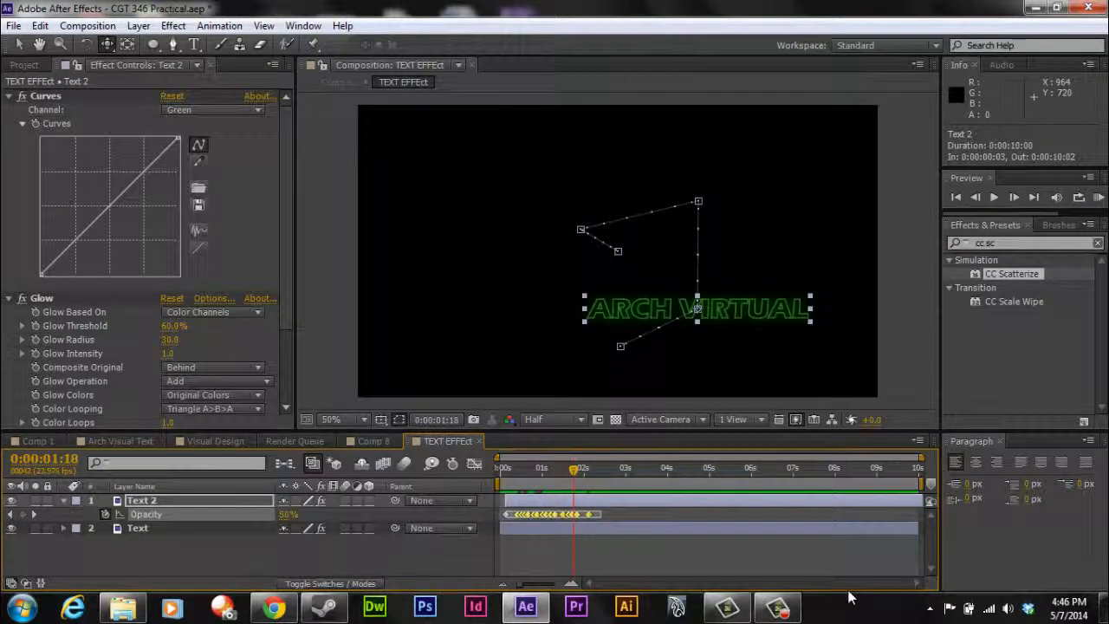
{"action": "right_click", "coordinate": [506, 514]}
{"action": "mouse_move", "coordinate": [572, 506]}
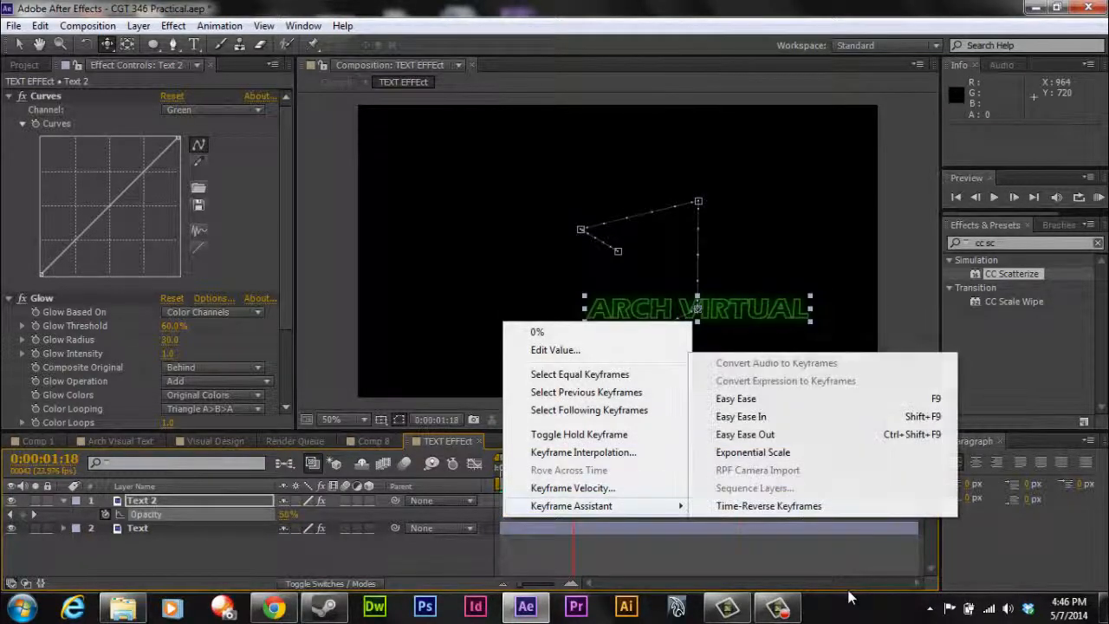
{"action": "key", "text": "F9"}
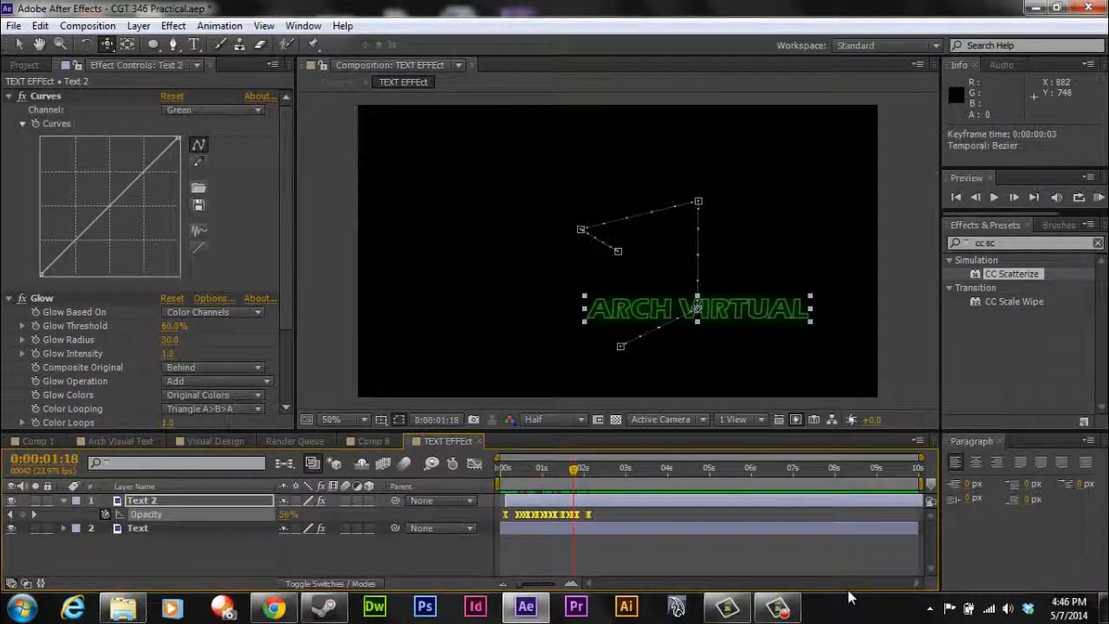
- Reveal the Text layer's Opacity keyframes and apply Easy Ease to all of them
{"action": "left_click", "coordinate": [138, 527]}
{"action": "key", "text": "ctrl+v"}
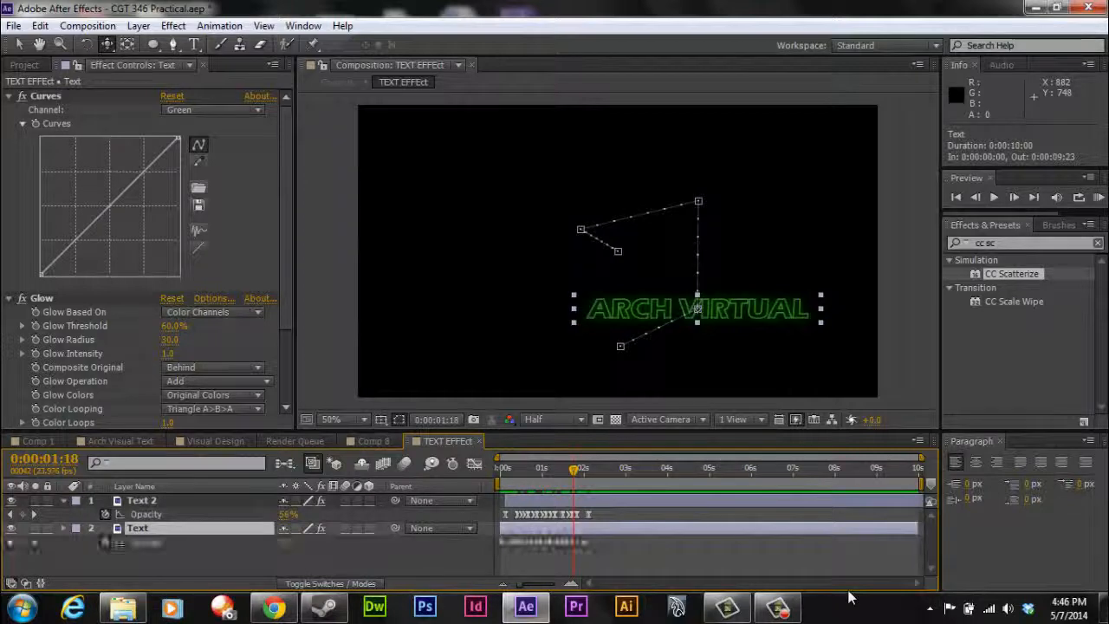
{"action": "right_click", "coordinate": [524, 542]}
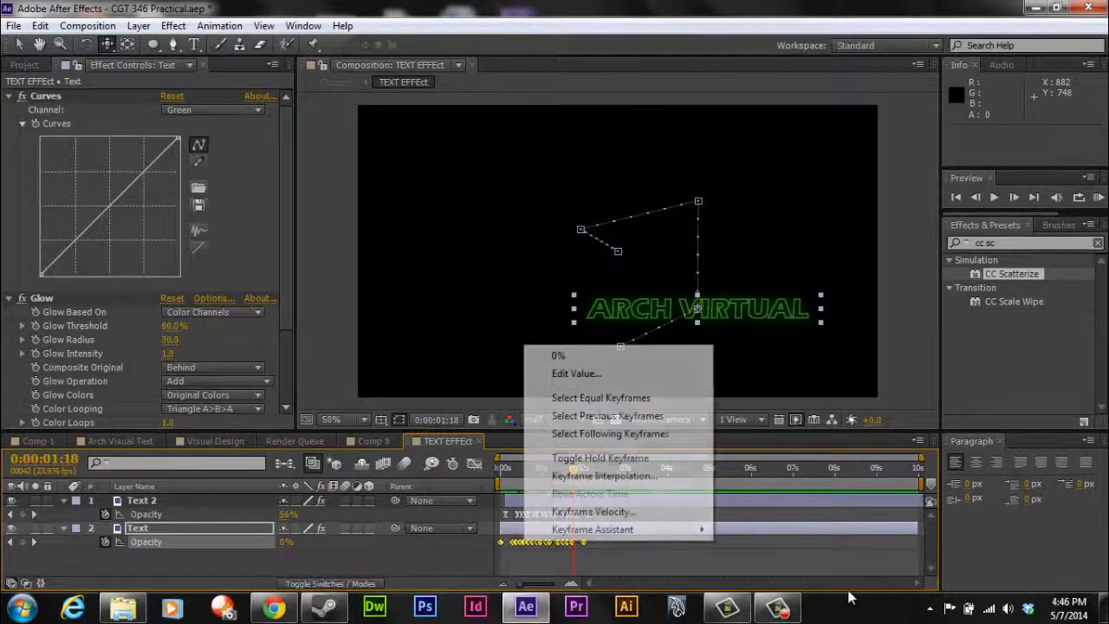
{"action": "mouse_move", "coordinate": [593, 530]}
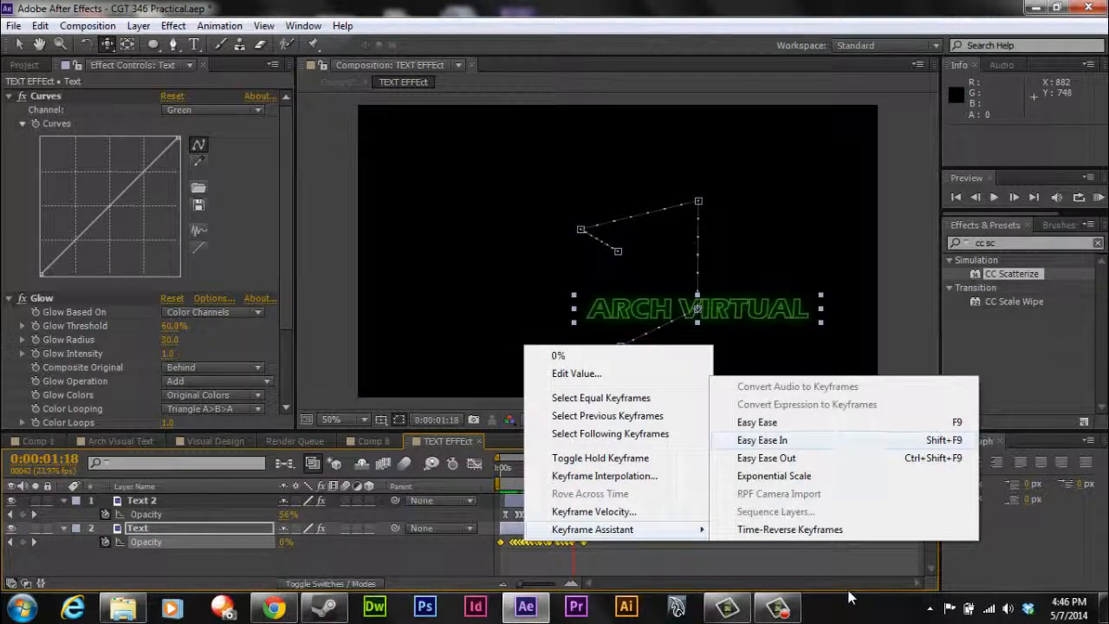
{"action": "left_click", "coordinate": [761, 440]}
- Reveal the Text layer's Position keyframes and apply Easy Ease to all of them
{"action": "left_click", "coordinate": [138, 527]}
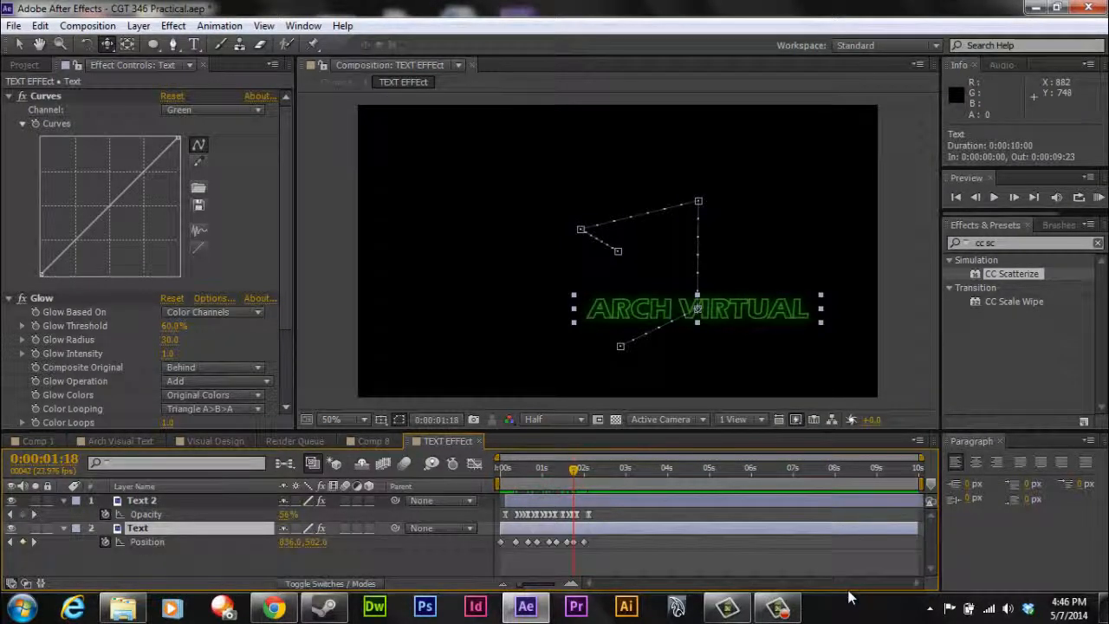
{"action": "left_click", "coordinate": [147, 542]}
{"action": "right_click", "coordinate": [500, 542]}
{"action": "mouse_move", "coordinate": [567, 532]}
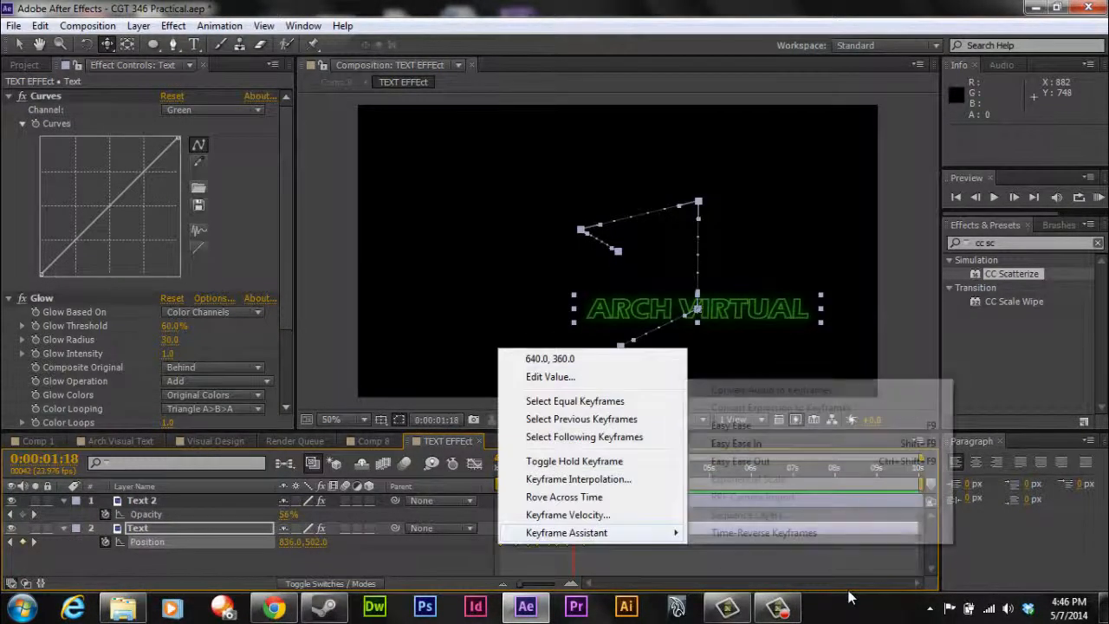
{"action": "left_click", "coordinate": [736, 442]}
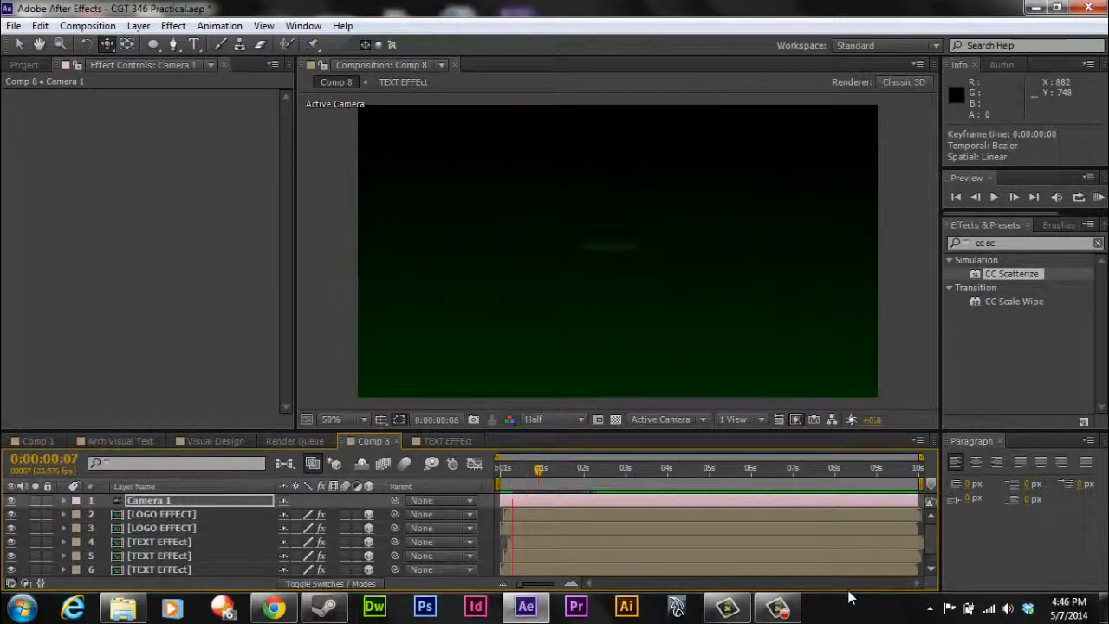
- RAM-preview Comp 8 from the start to review the eased text, logo and camera animation
{"action": "key", "text": "KP_0"}
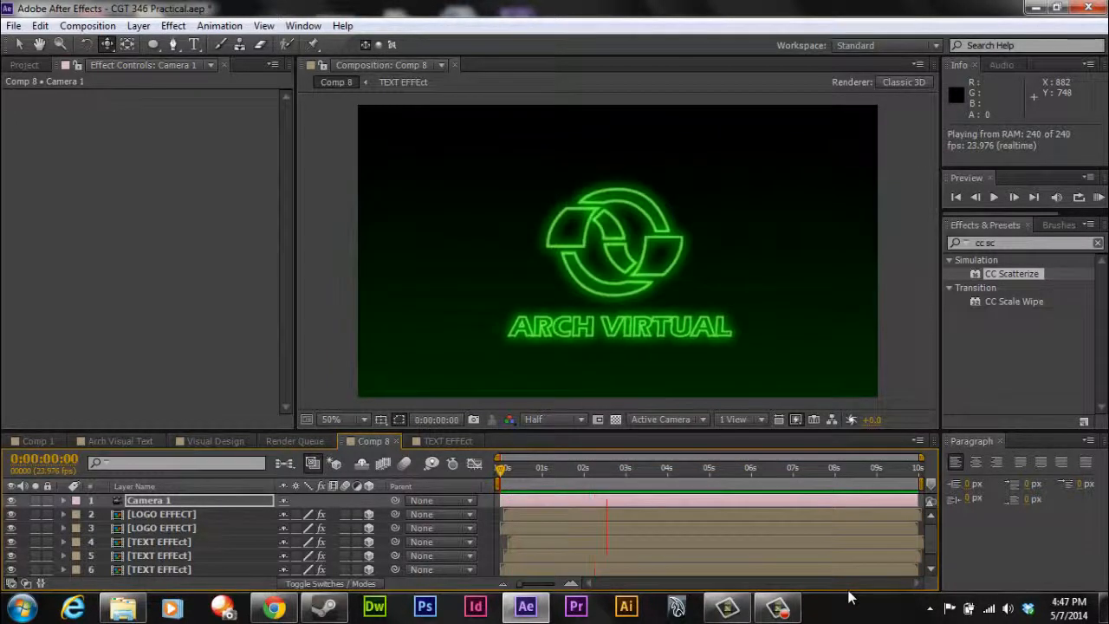
{"action": "key", "text": "space"}
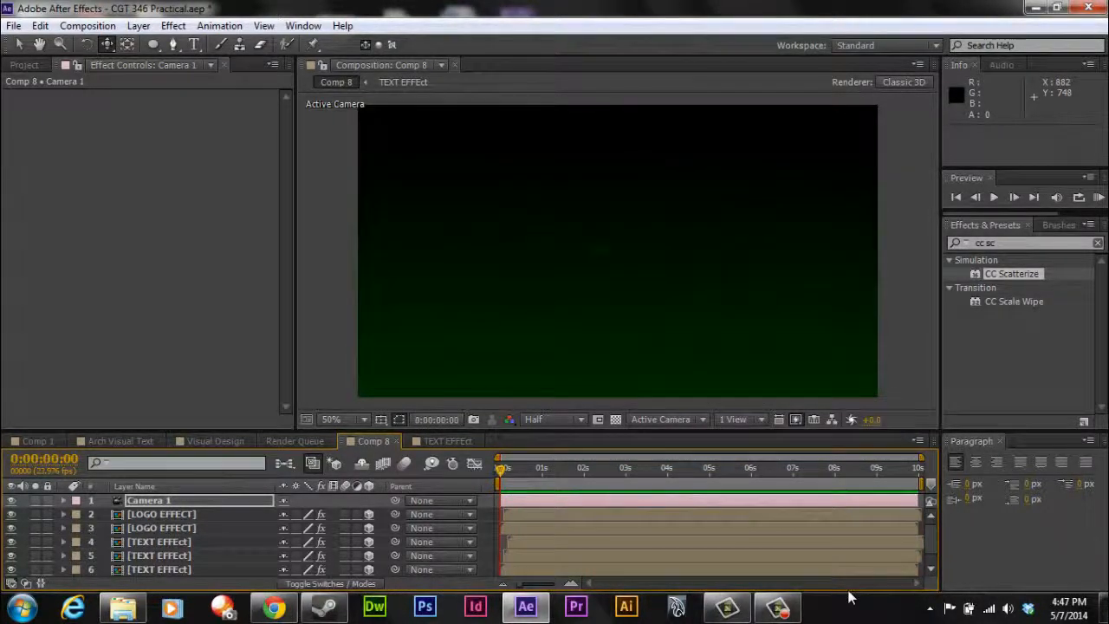
{"action": "key", "text": "space"}
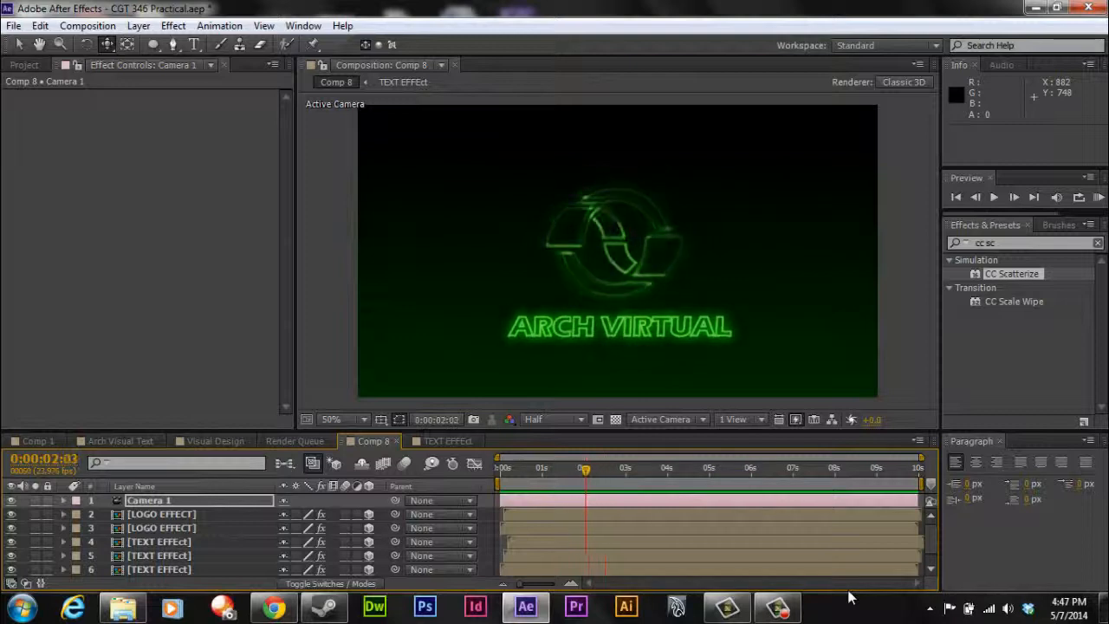
{"action": "key", "text": "space"}
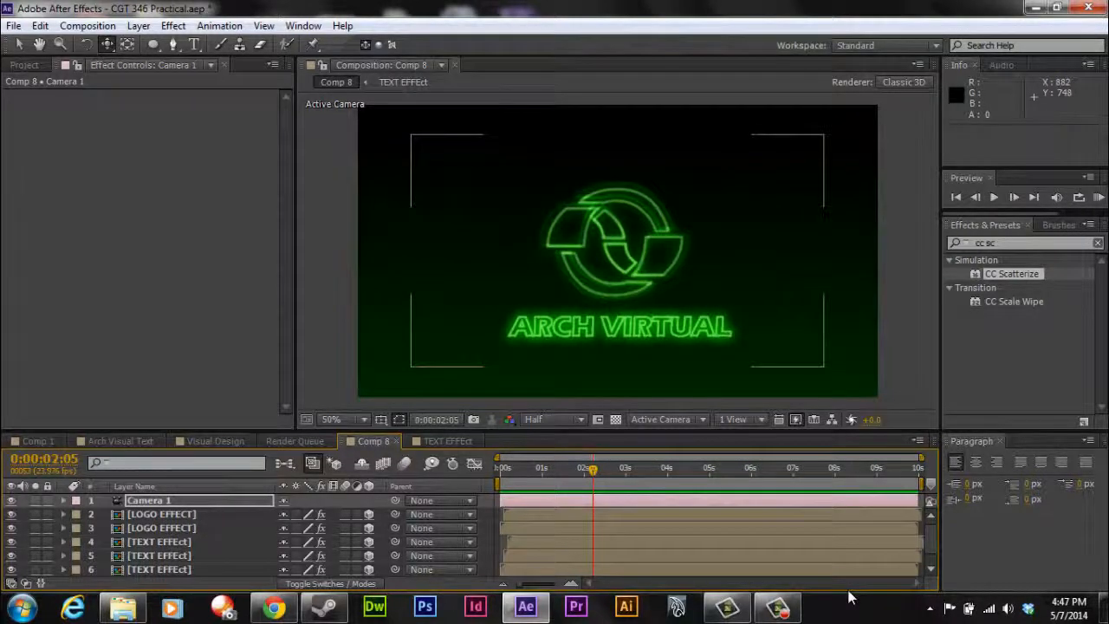
{"action": "key", "text": "space"}
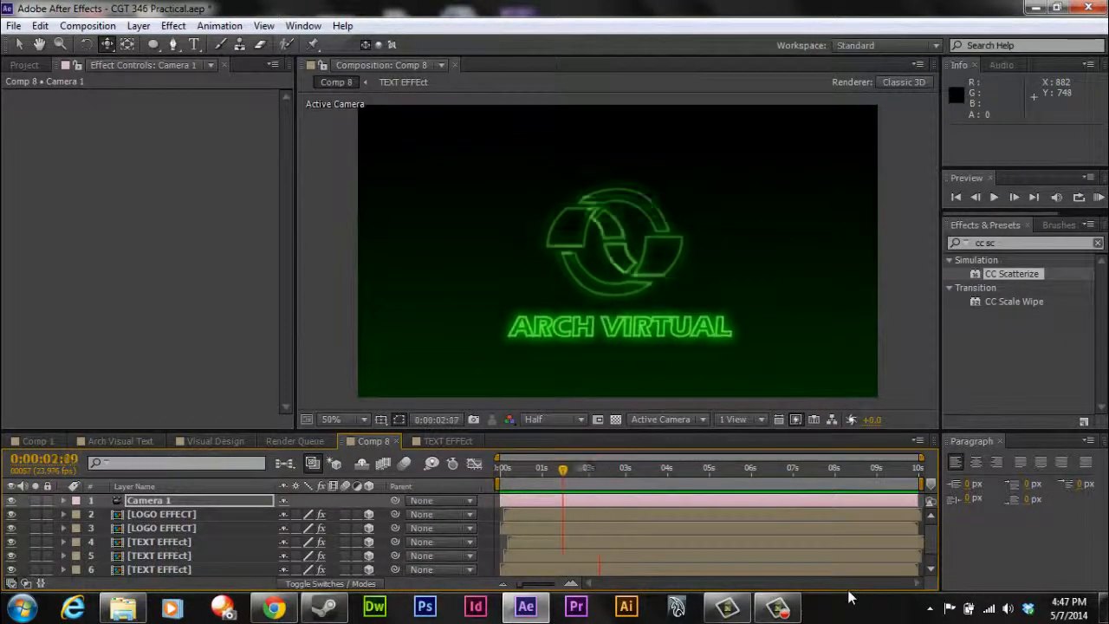
- Add a new 1280 x 720 px solid layer in dark green to Comp 8
{"action": "key", "text": "alt+l"}
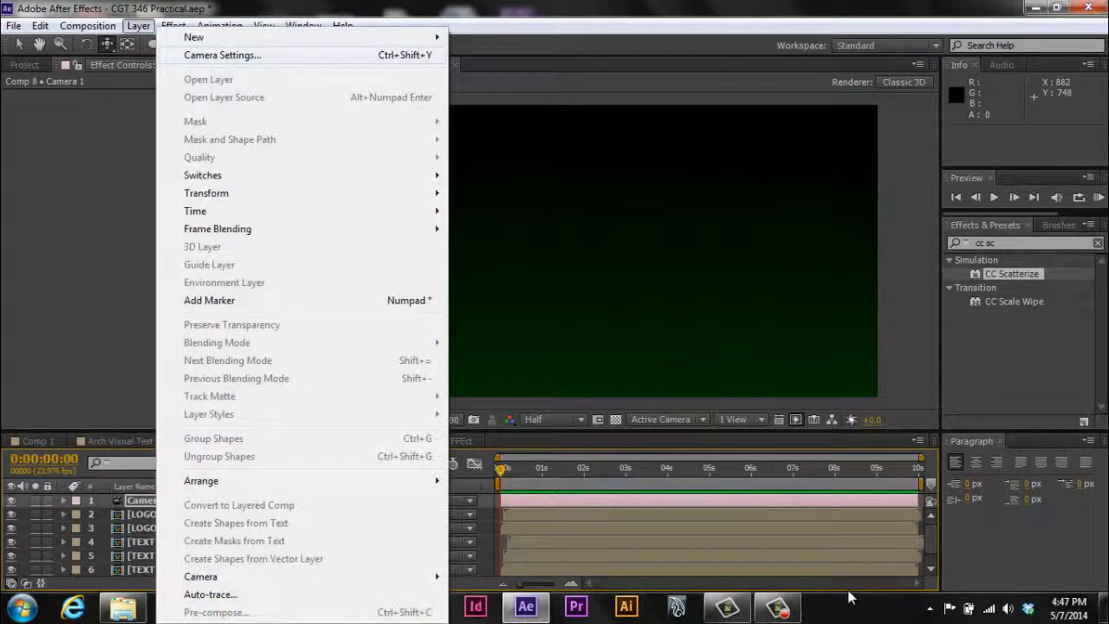
{"action": "key", "text": "Right"}
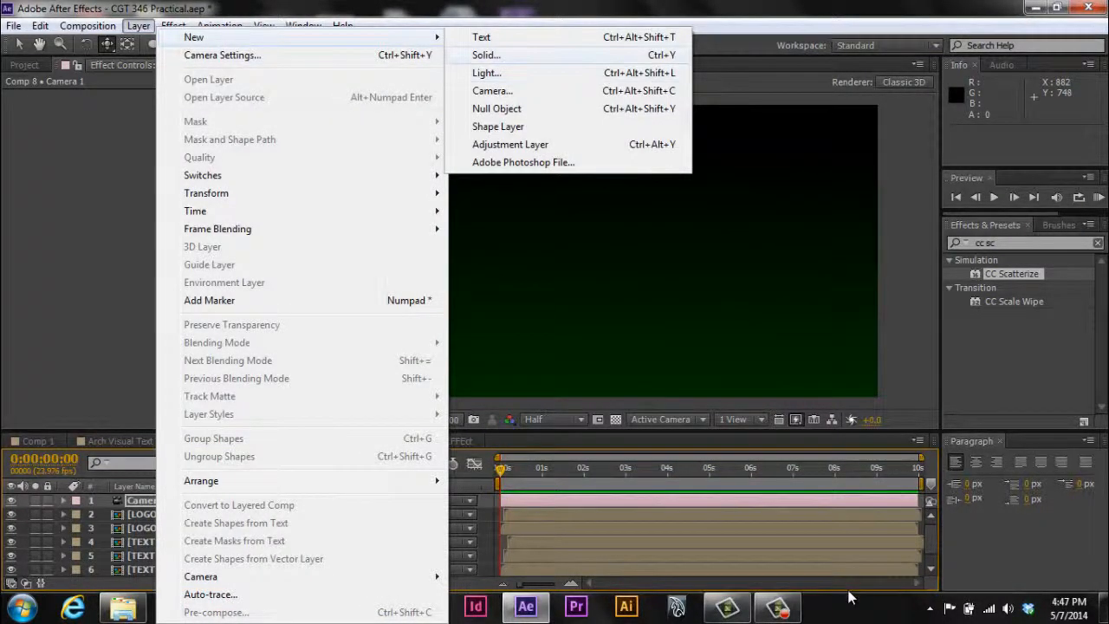
{"action": "left_click", "coordinate": [486, 56]}
{"action": "left_click", "coordinate": [545, 401]}
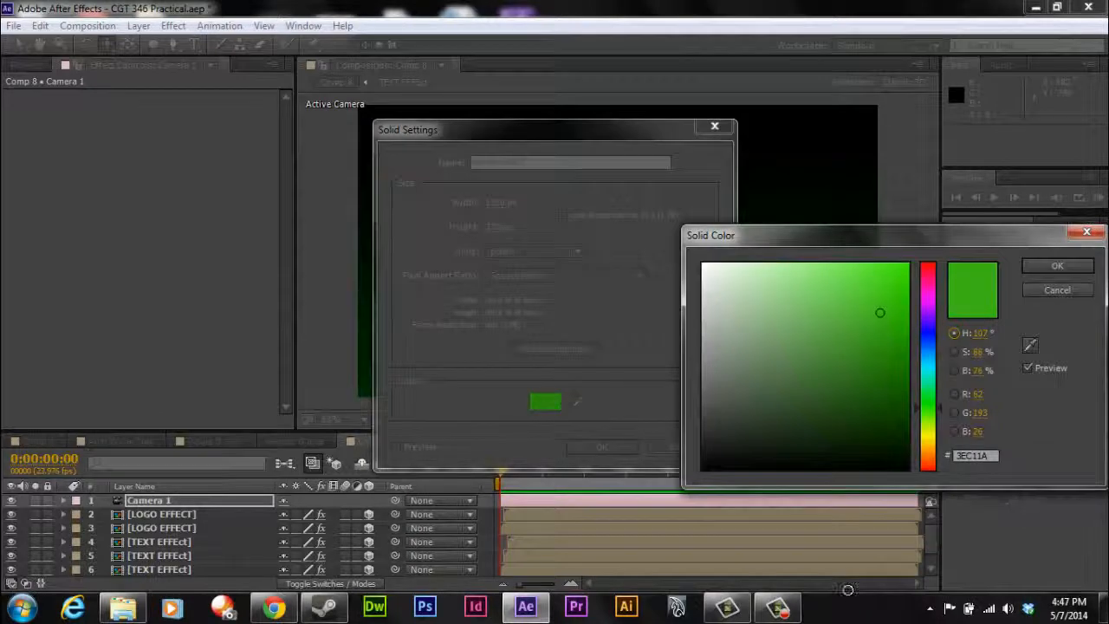
{"action": "left_click", "coordinate": [902, 381]}
{"action": "key", "text": "Return"}
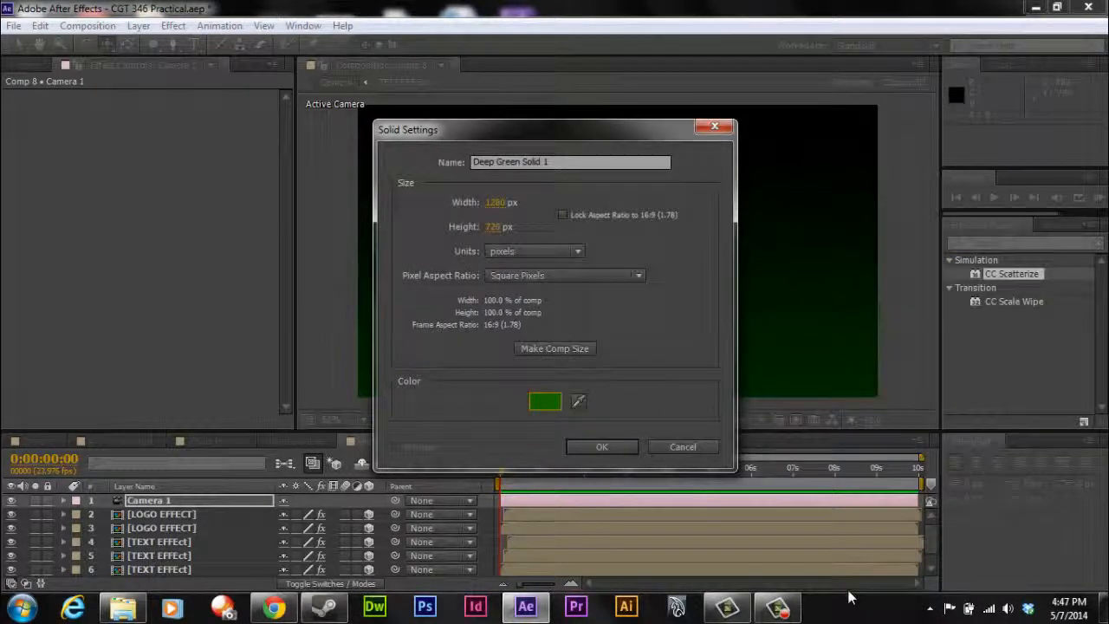
{"action": "key", "text": "Return"}
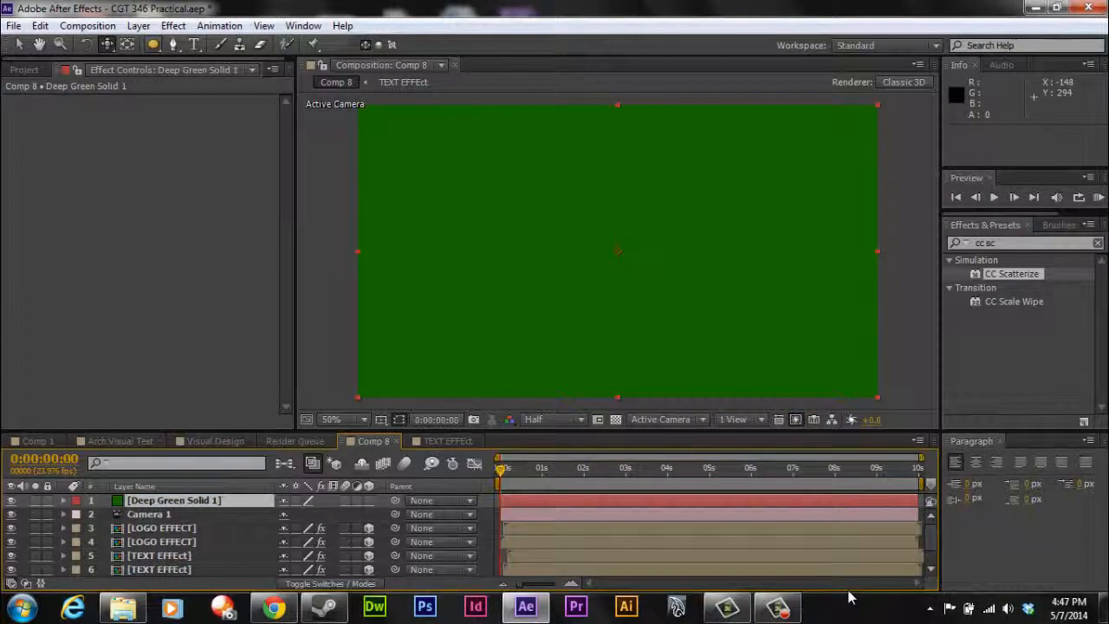
- Draw an elliptical mask about 1175 by 592 px on the green solid, filling most of the frame
{"action": "key", "text": "q"}
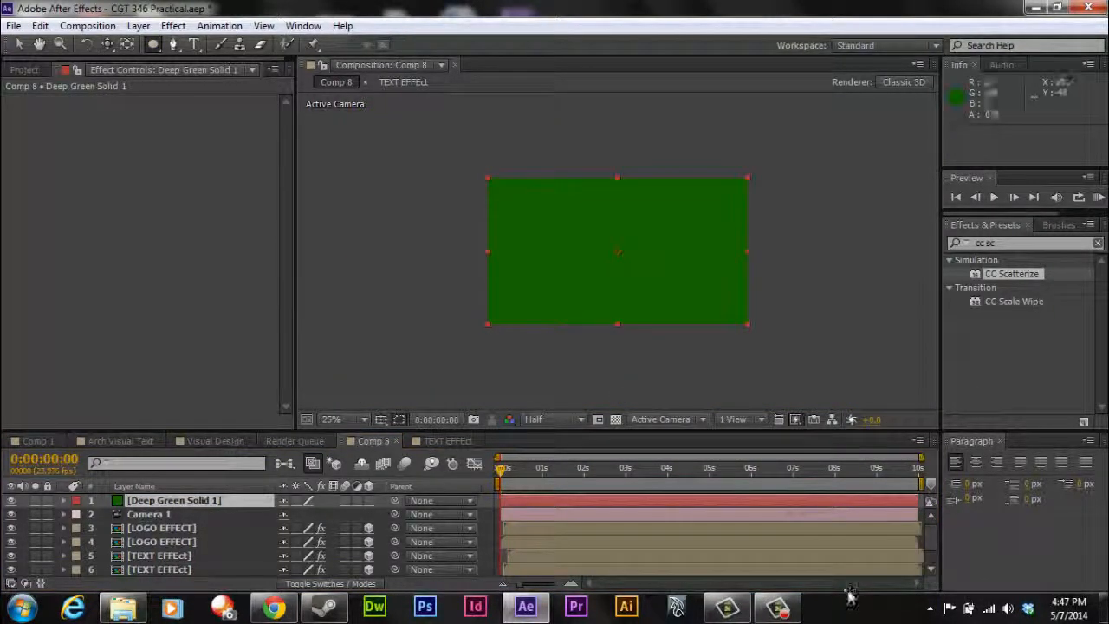
{"action": "left_click", "coordinate": [153, 45]}
{"action": "left_click", "coordinate": [223, 80]}
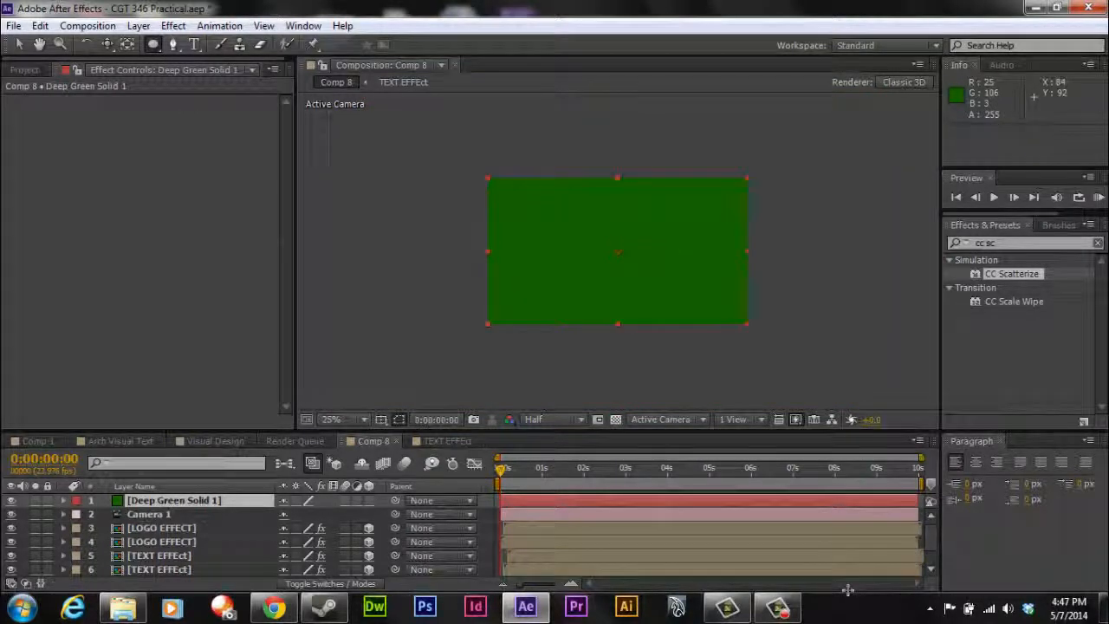
{"action": "left_click_drag", "start_coordinate": [500, 189], "coordinate": [739, 305]}
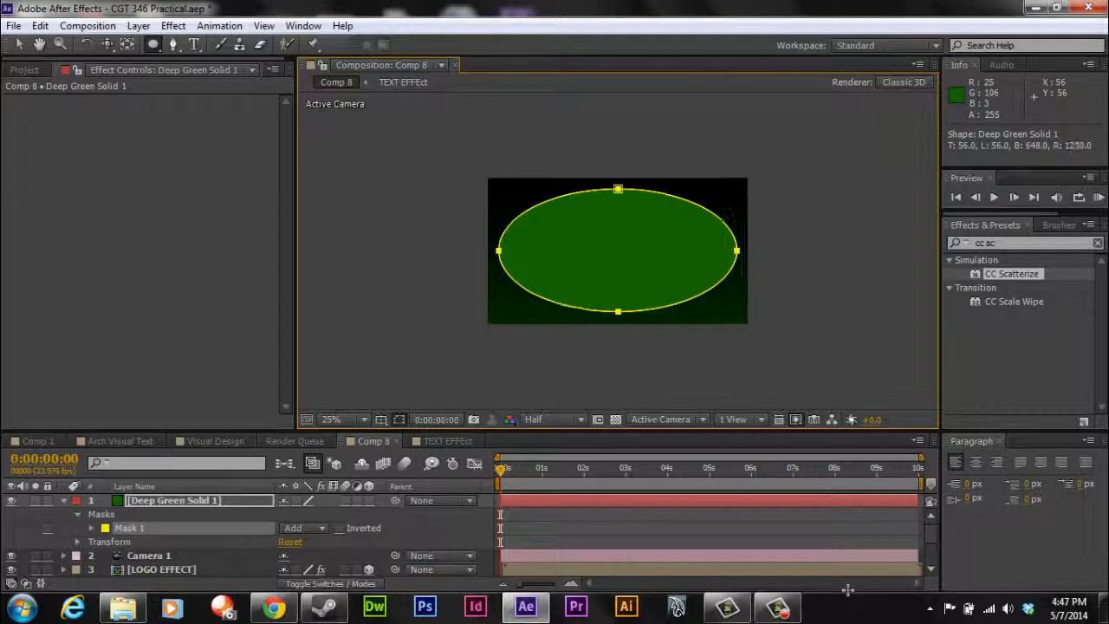
- Set the elliptical mask on the dark green solid to Subtract mode
{"action": "key", "text": "period"}
{"action": "left_click", "coordinate": [304, 528]}
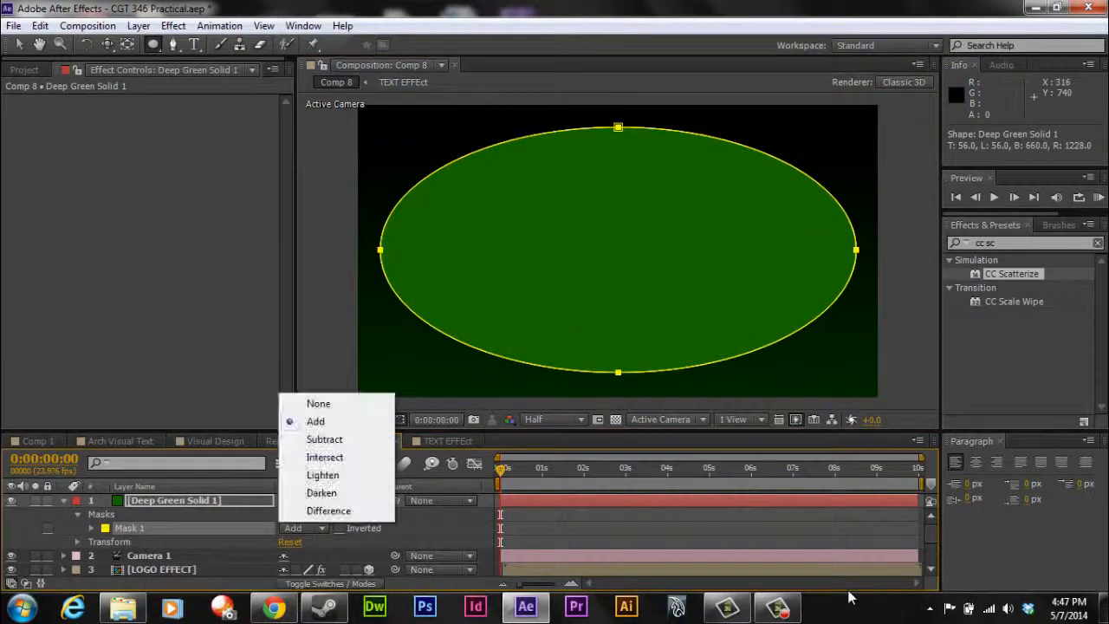
{"action": "left_click", "coordinate": [324, 439]}
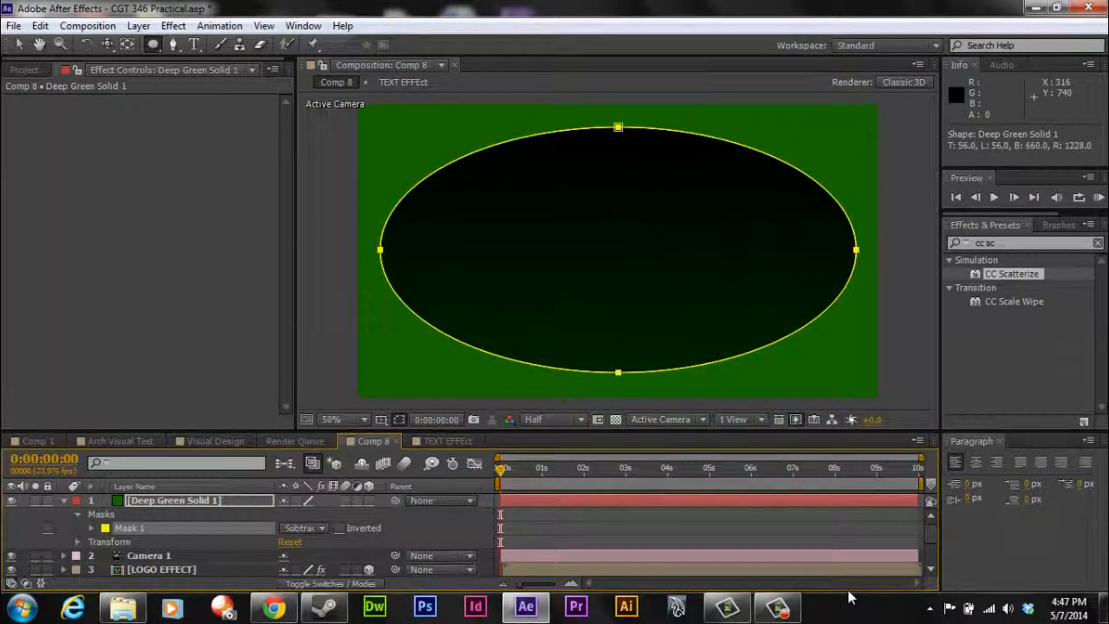
- Soften the green solid's mask with a feather of 322 pixels and an expansion of 174 pixels, and deselect the layer
{"action": "left_click", "coordinate": [91, 528]}
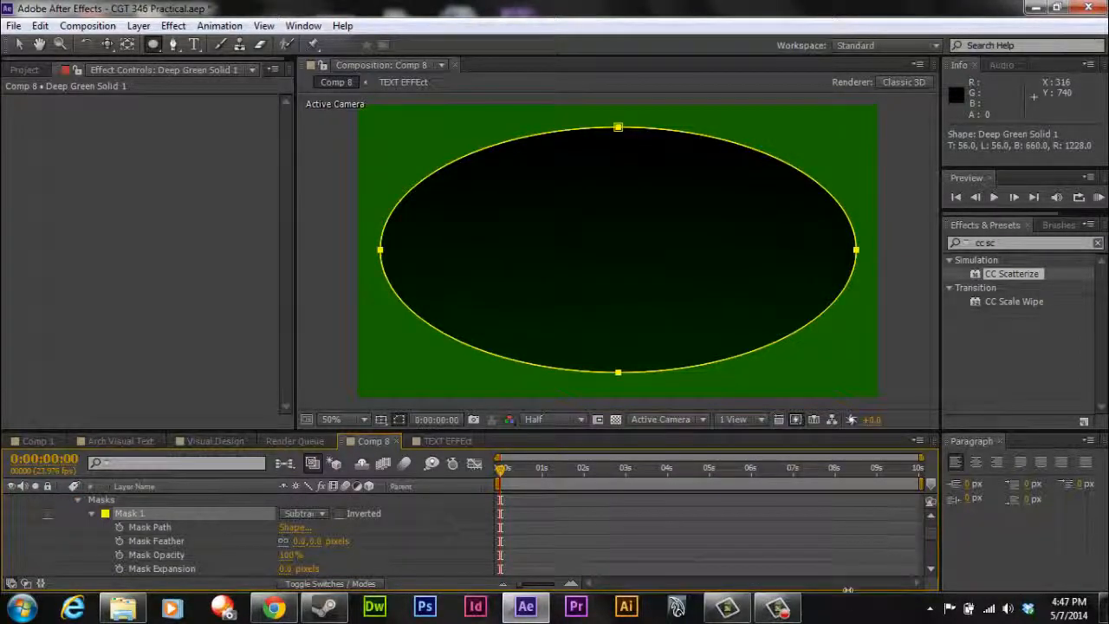
{"action": "left_click_drag", "start_coordinate": [301, 541], "coordinate": [405, 541]}
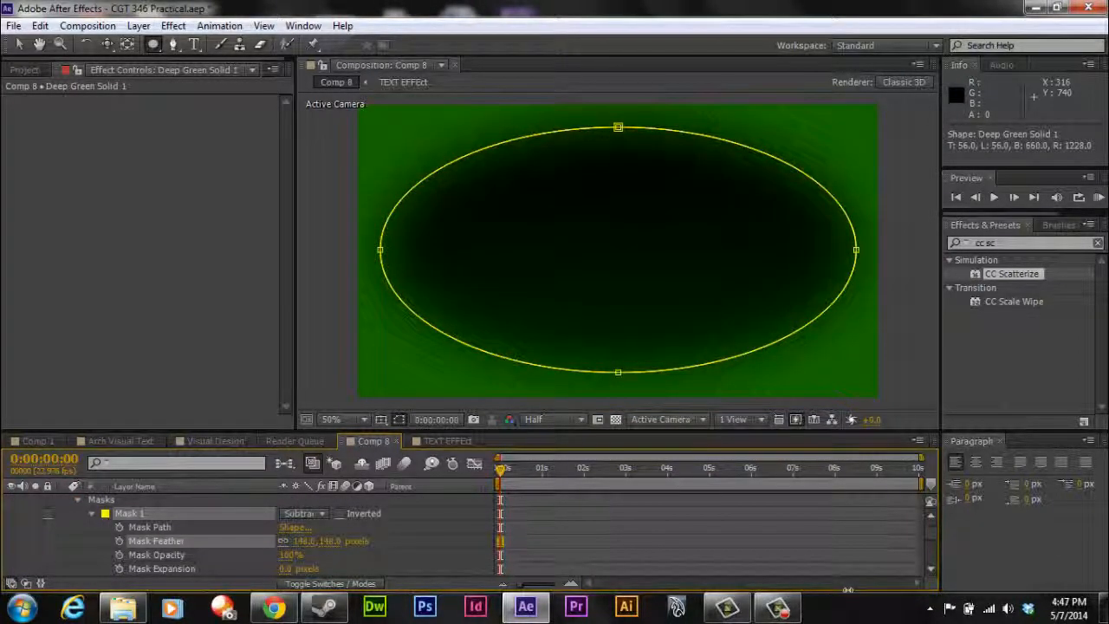
{"action": "left_click_drag", "start_coordinate": [285, 569], "coordinate": [437, 568]}
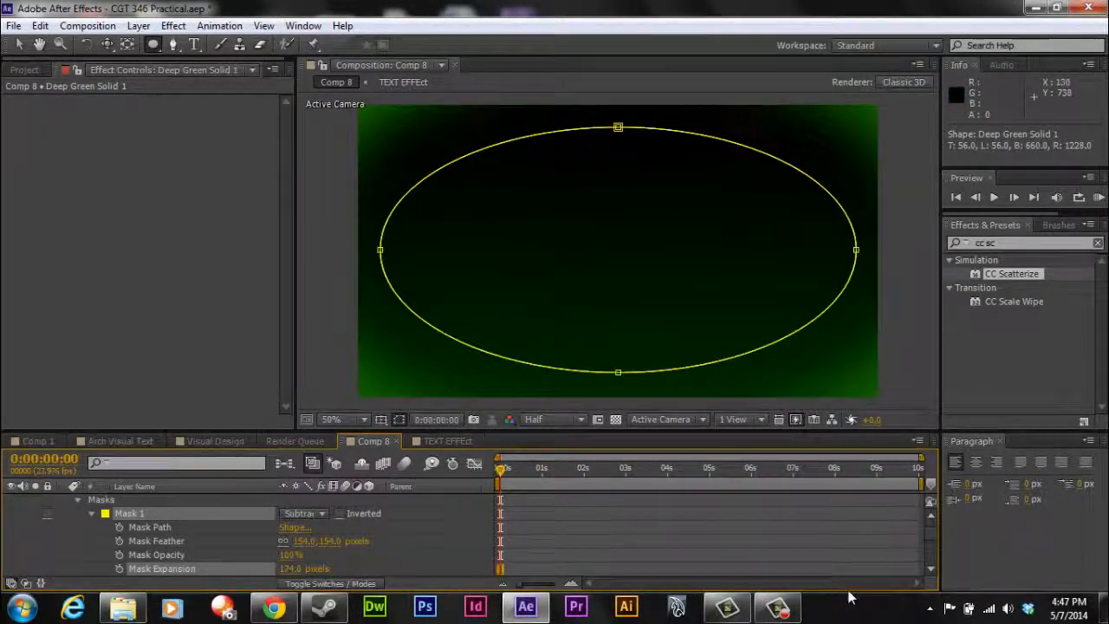
{"action": "left_click_drag", "start_coordinate": [306, 541], "coordinate": [329, 541]}
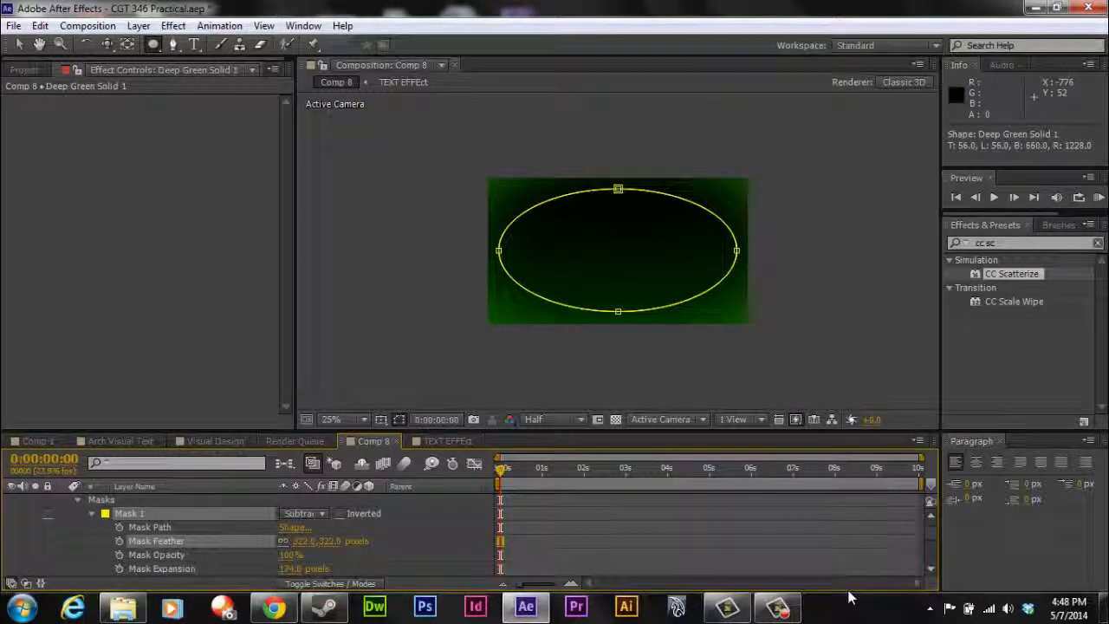
{"action": "key", "text": "v"}
{"action": "key", "text": "ctrl+shift+a"}
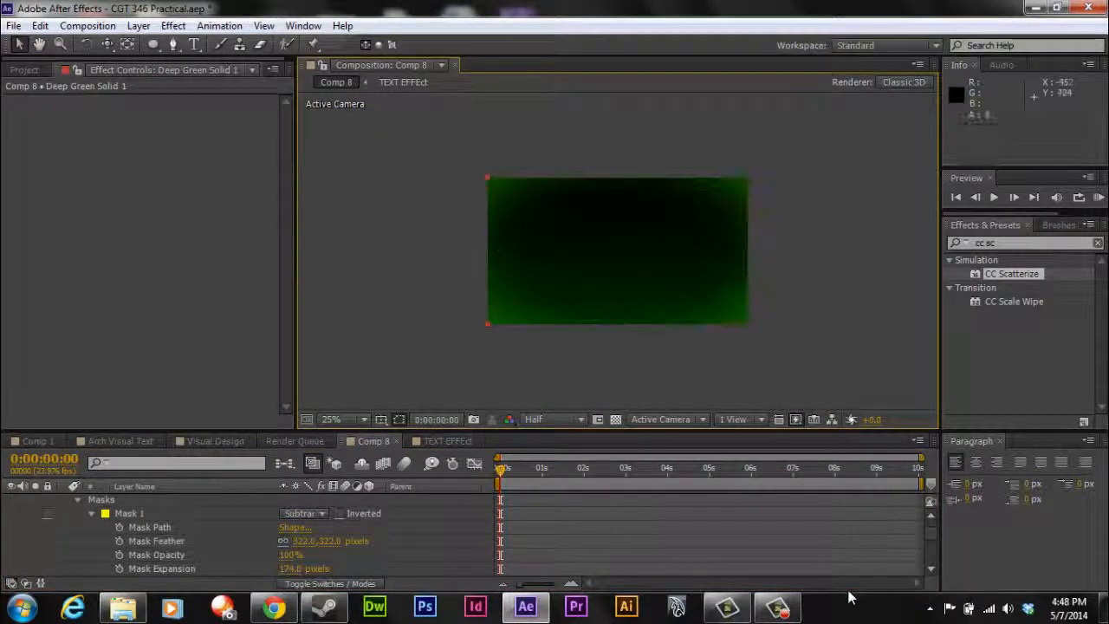
- Play Comp 8 to check the logo and text against the green vignette, and return to the start
{"action": "key", "text": "."}
{"action": "key", "text": "space"}
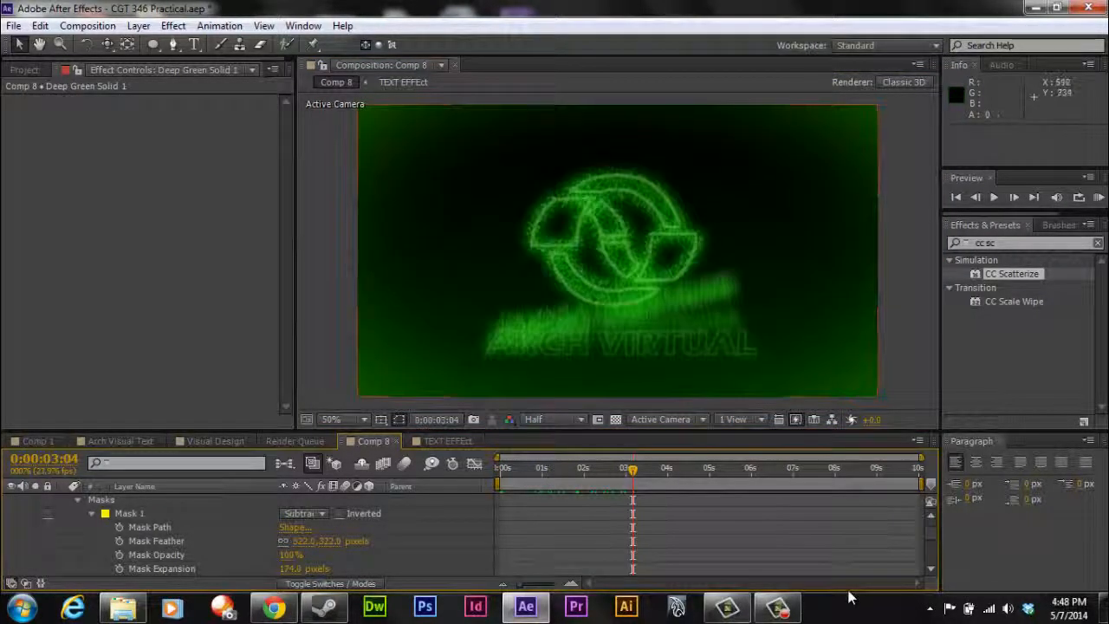
{"action": "key", "text": "Home"}
{"action": "scroll", "coordinate": [849, 597], "scroll_direction": "up", "scroll_amount": 1}
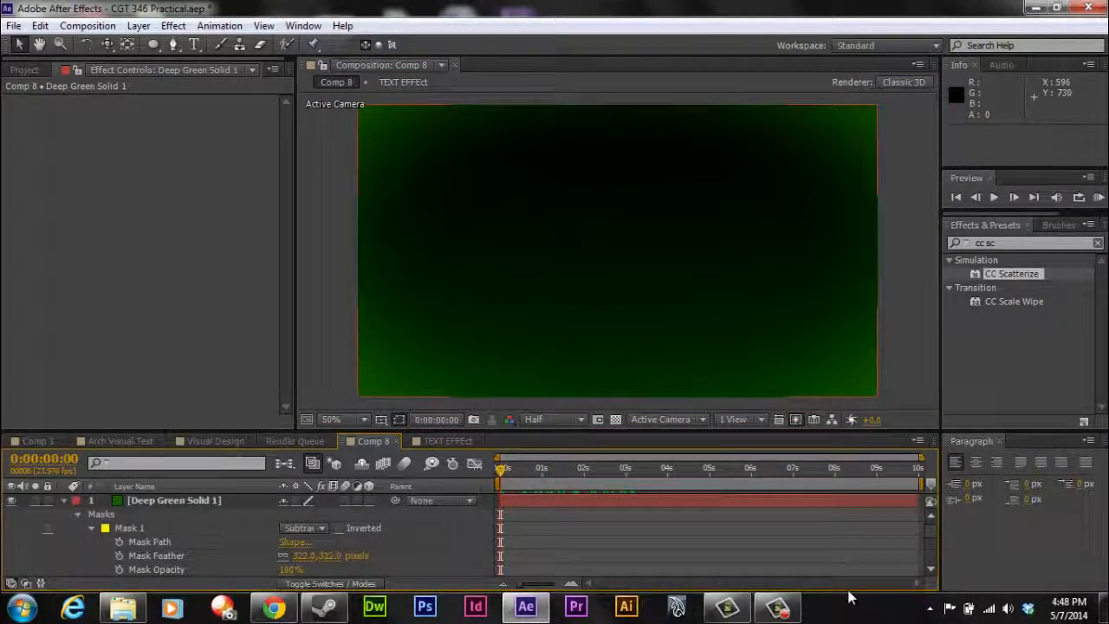
- Add a new 1280 x 720 px black solid layer on top of the Comp 8 layers
{"action": "key", "text": "alt+l"}
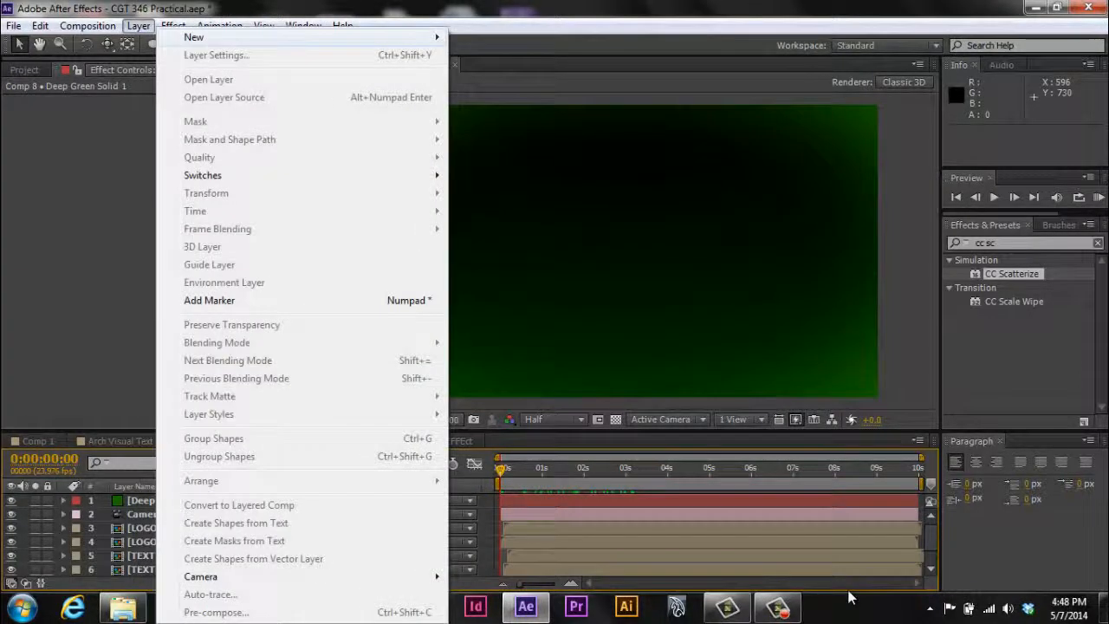
{"action": "key", "text": "Right"}
{"action": "key", "text": "Left"}
{"action": "key", "text": "Right"}
{"action": "key", "text": "Down"}
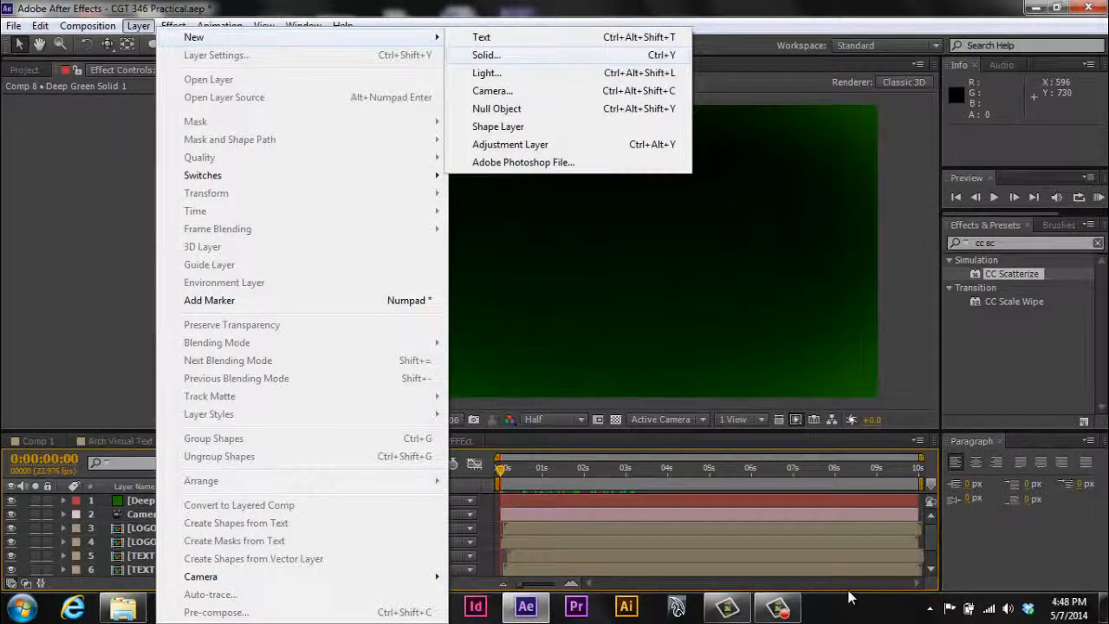
{"action": "key", "text": "Return"}
{"action": "left_click", "coordinate": [545, 401]}
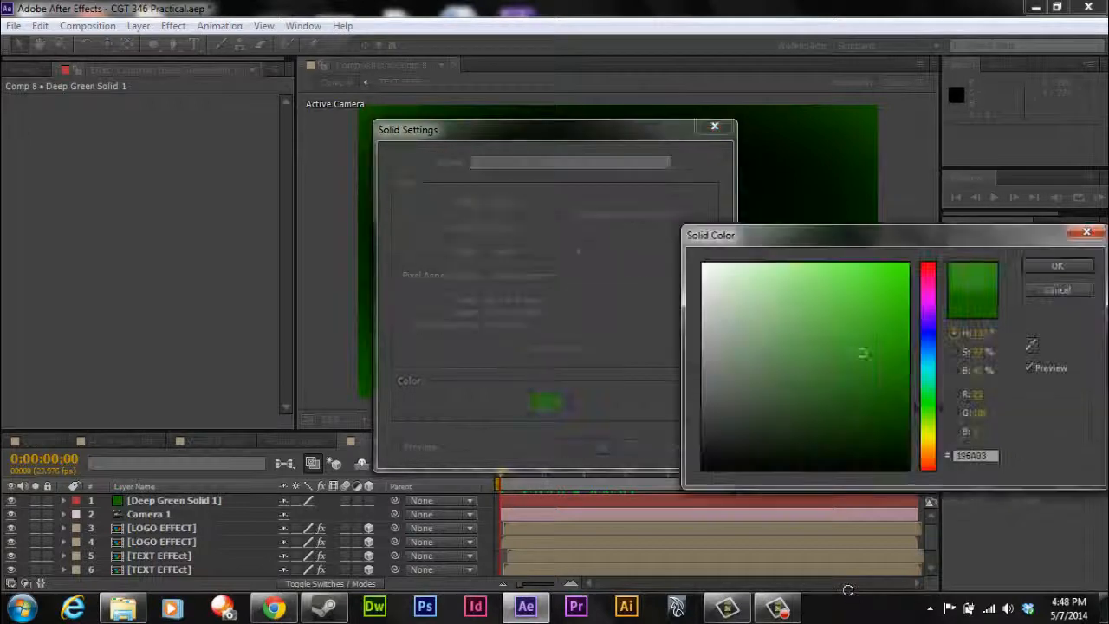
{"action": "left_click", "coordinate": [702, 469]}
{"action": "key", "text": "Return"}
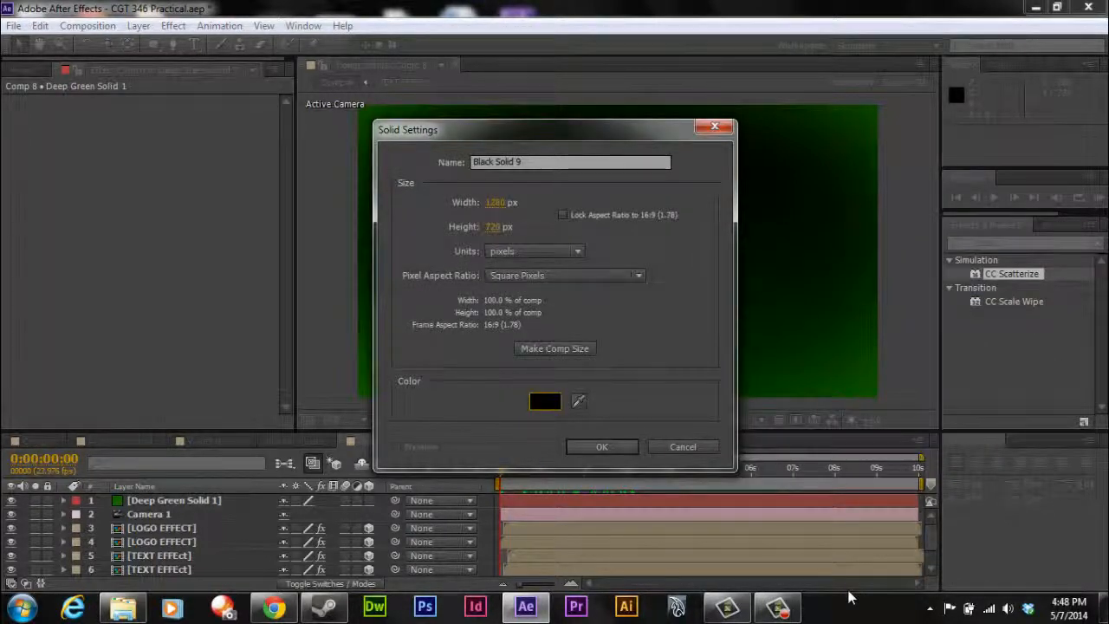
{"action": "key", "text": "Return"}
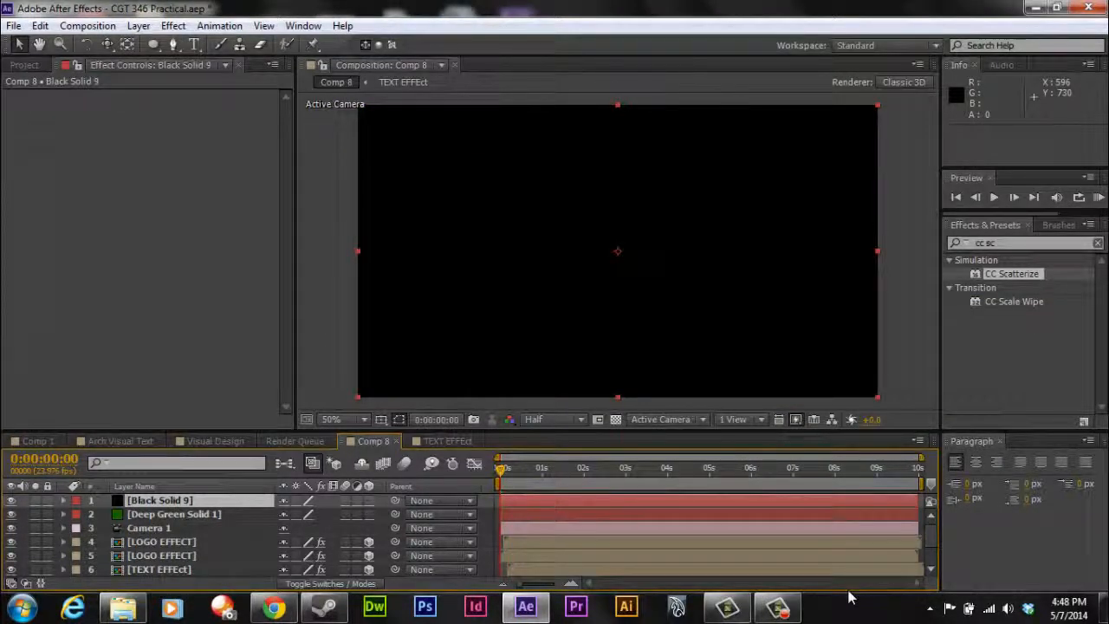
- Keyframe the black solid's Opacity at 100% on the first frame and 0% at frame 8
{"action": "key", "text": "t"}
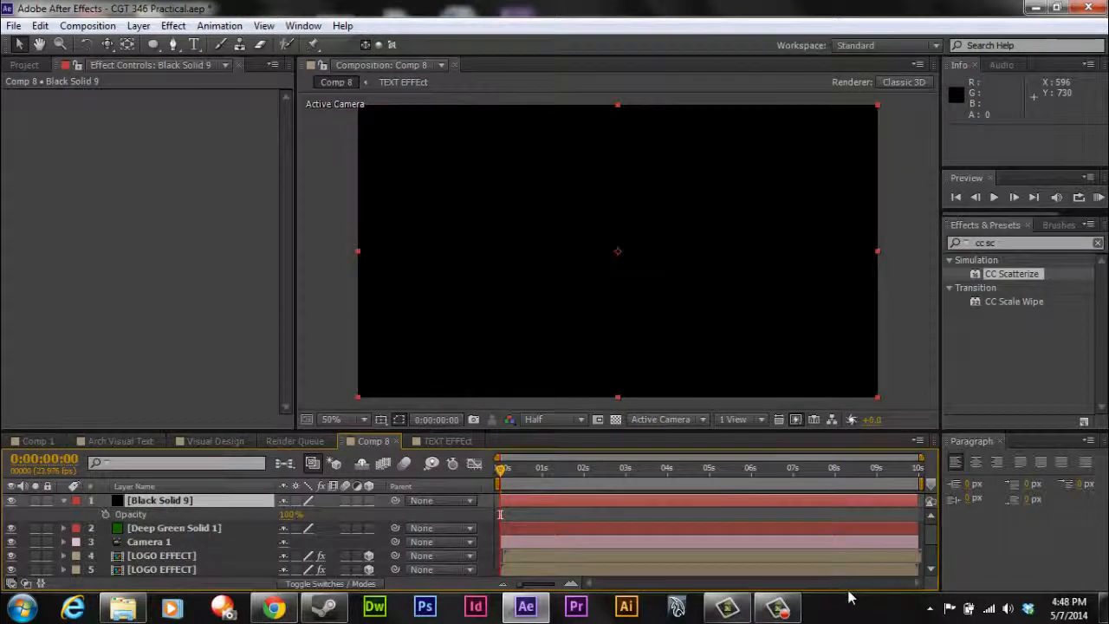
{"action": "key", "text": "alt+shift+t"}
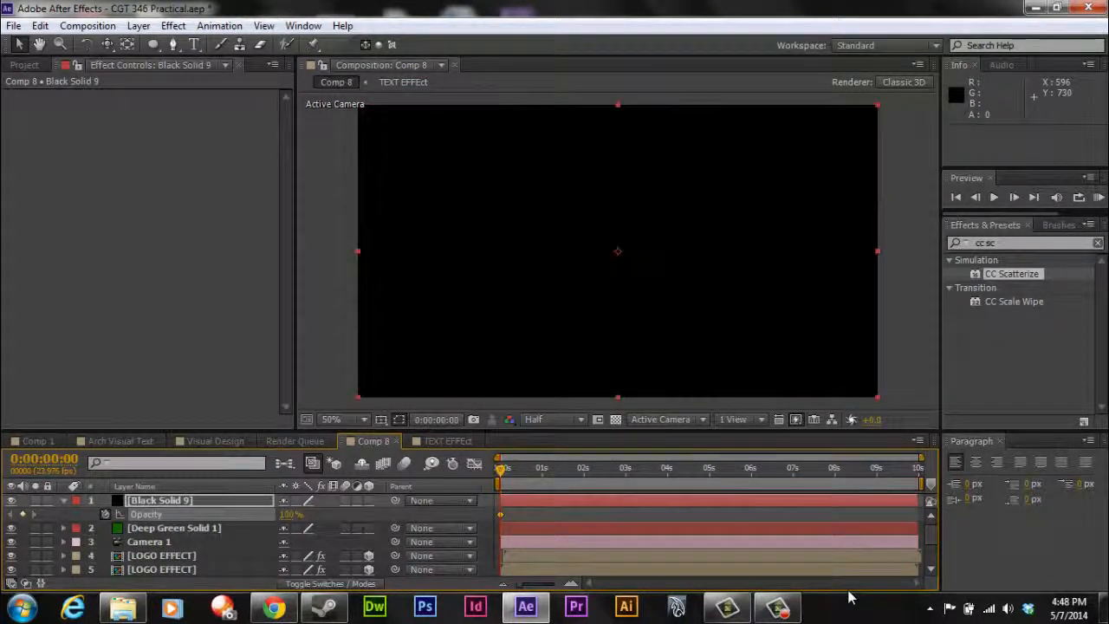
{"action": "key", "text": "Page_Down"}
{"action": "key", "text": "Page_Down"}
{"action": "key", "text": "Page_Down"}
{"action": "key", "text": "Page_Down"}
{"action": "key", "text": "Page_Down"}
{"action": "key", "text": "Page_Down"}
{"action": "key", "text": "Page_Down"}
{"action": "key", "text": "Page_Down"}
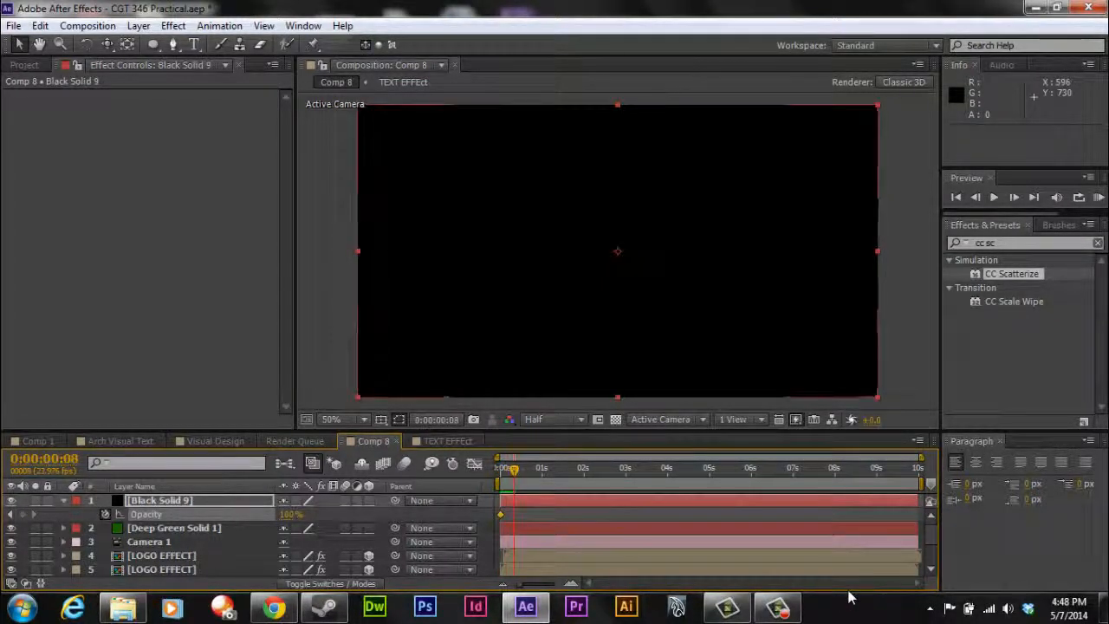
{"action": "left_click", "coordinate": [288, 515]}
{"action": "type", "text": "0"}
{"action": "key", "text": "Return"}
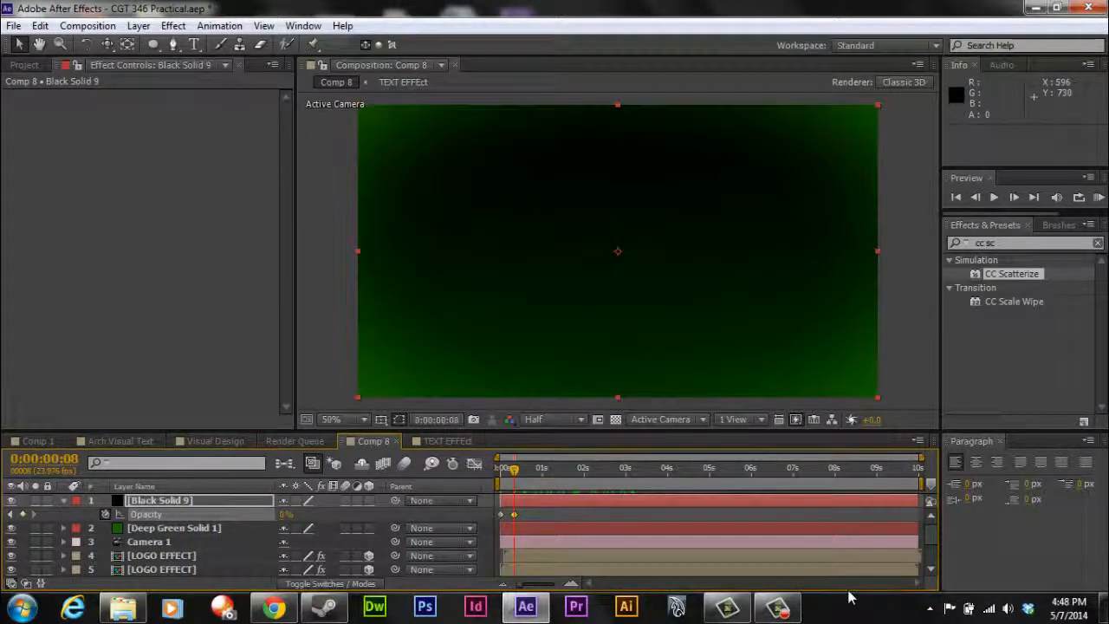
- Play the fade from the start and move the black solid's 0% Opacity keyframe to about frame 16
{"action": "key", "text": "Home"}
{"action": "key", "text": "space"}
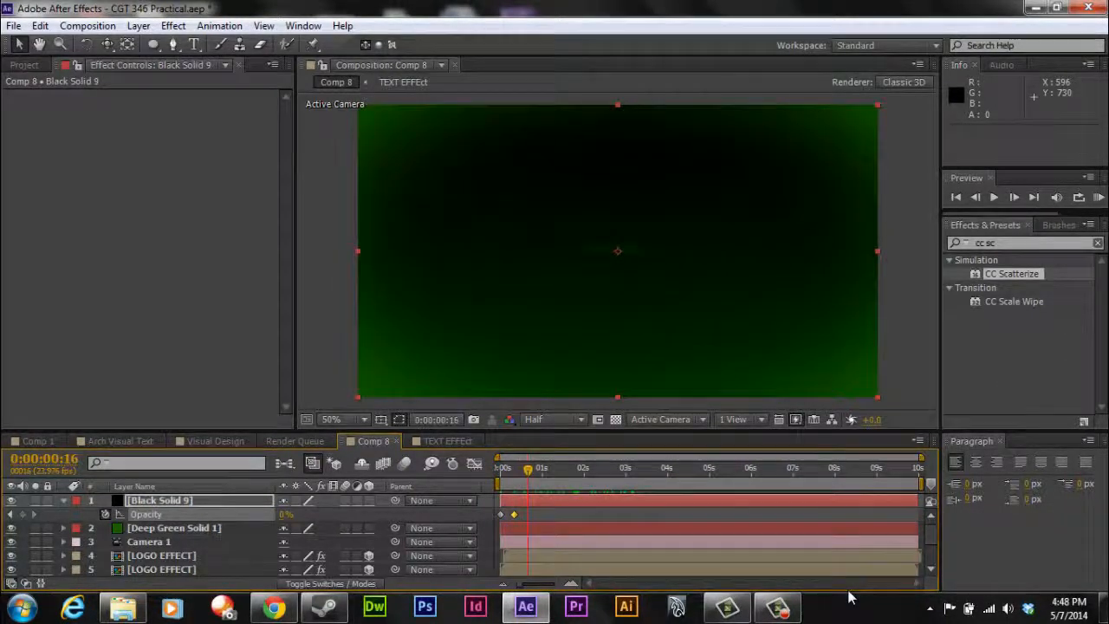
{"action": "key", "text": "alt+Right"}
{"action": "key", "text": "alt+Right"}
{"action": "key", "text": "alt+Right"}
{"action": "key", "text": "alt+Right"}
{"action": "key", "text": "alt+Right"}
{"action": "key", "text": "alt+Right"}
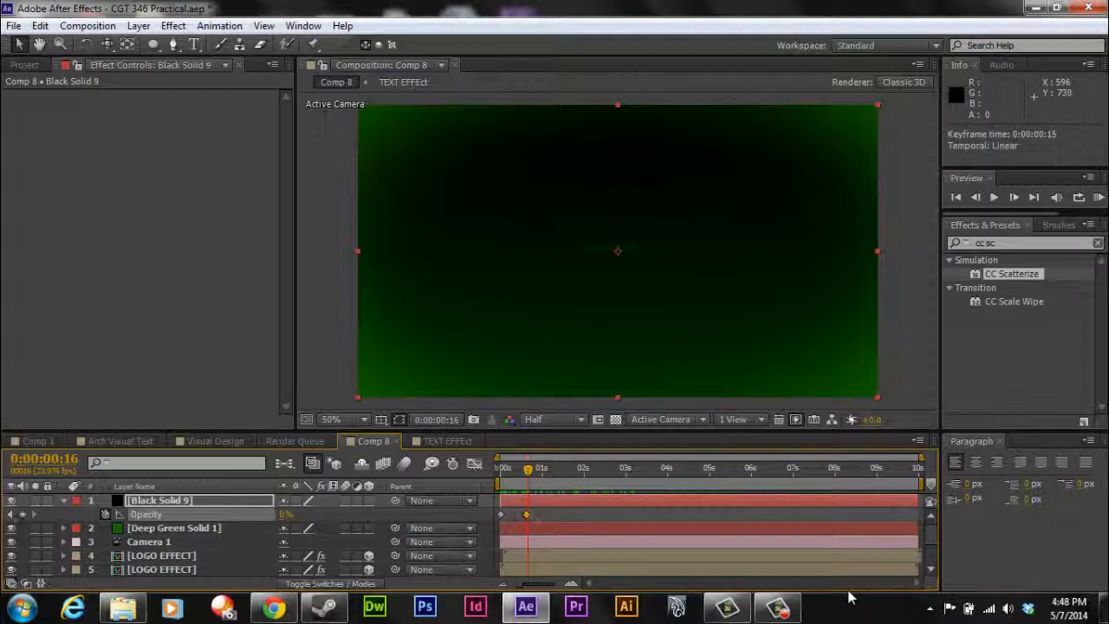
- Replay the fade and shift the black solid's 0% Opacity keyframe a few frames further, to just before one second
{"action": "key", "text": "Home"}
{"action": "key", "text": "space"}
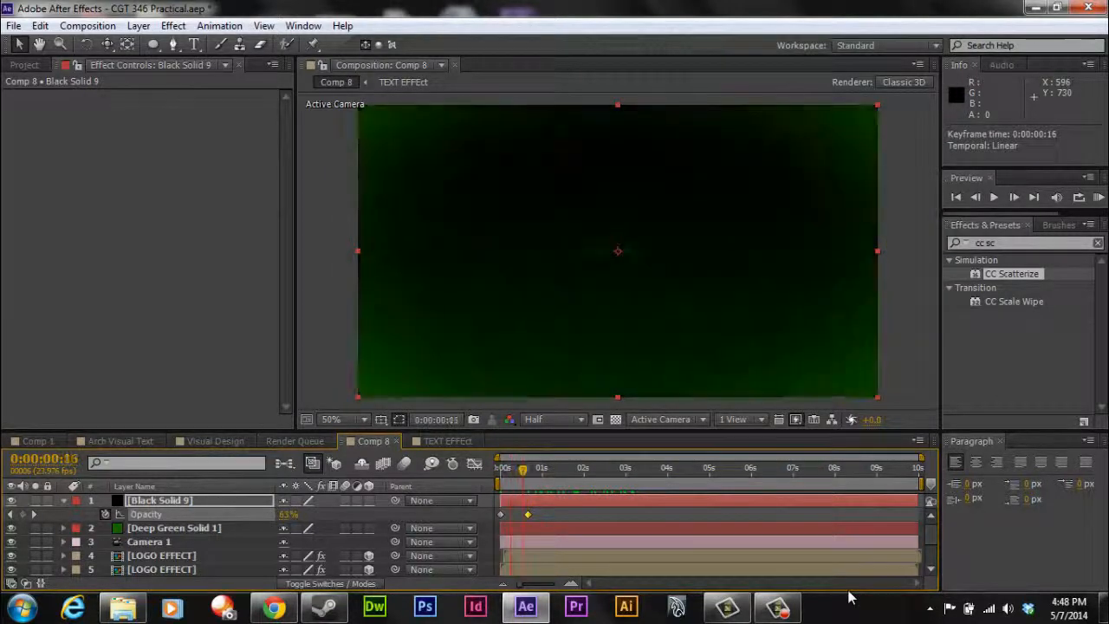
{"action": "key", "text": "alt+Right"}
{"action": "key", "text": "alt+Right"}
{"action": "key", "text": "alt+Right"}
{"action": "key", "text": "alt+Right"}
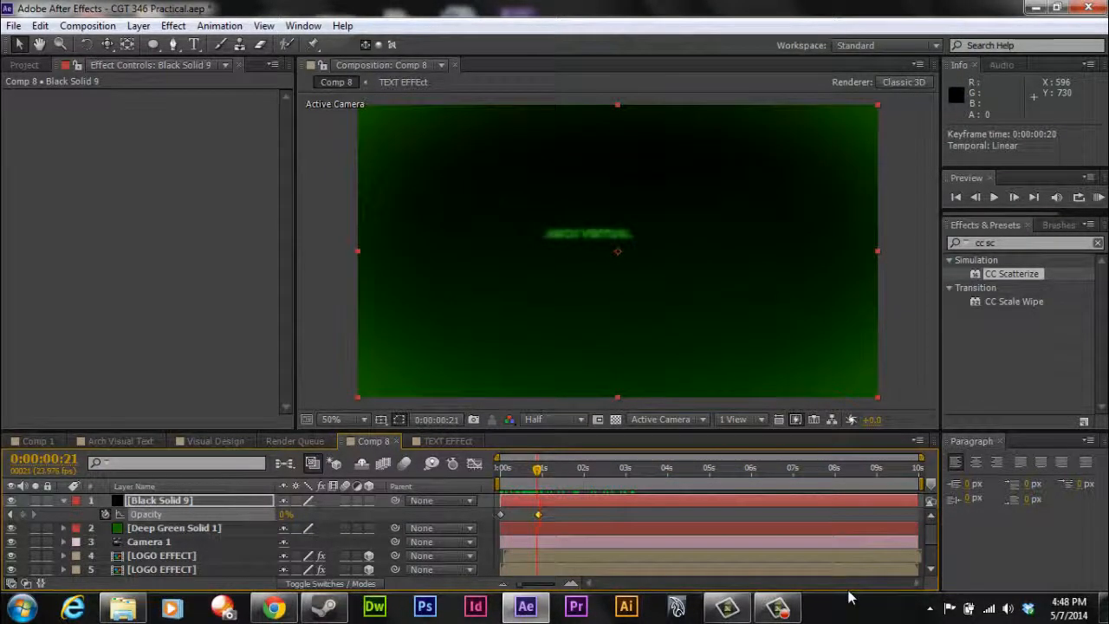
- RAM-preview Comp 8 to review the fade-in, and set the composition view's resolution to Full
{"action": "key", "text": "KP_0"}
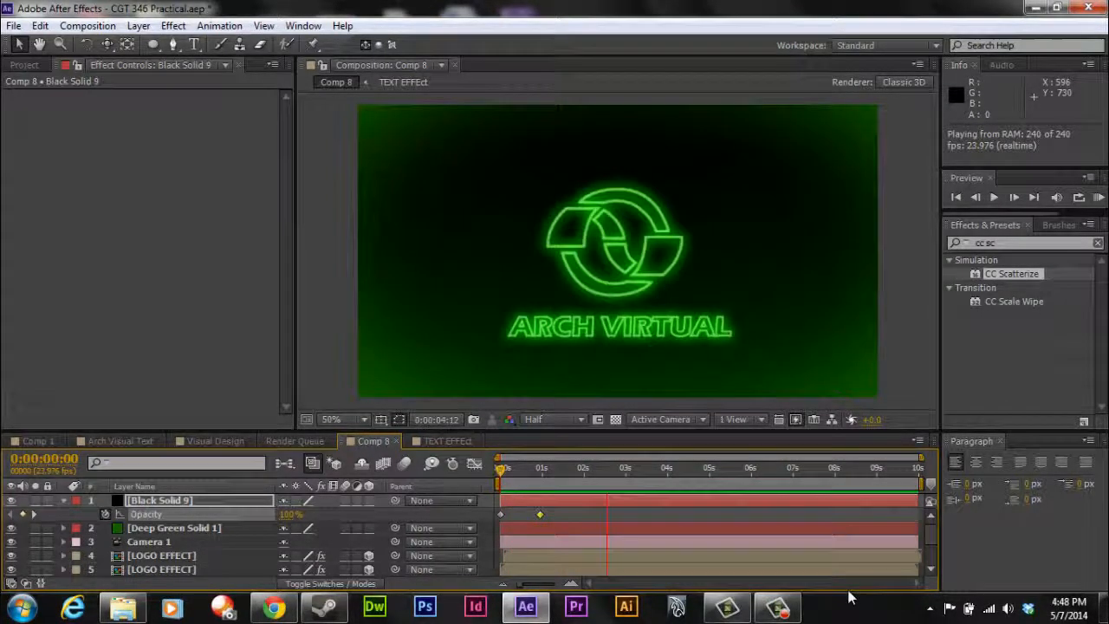
{"action": "key", "text": "space"}
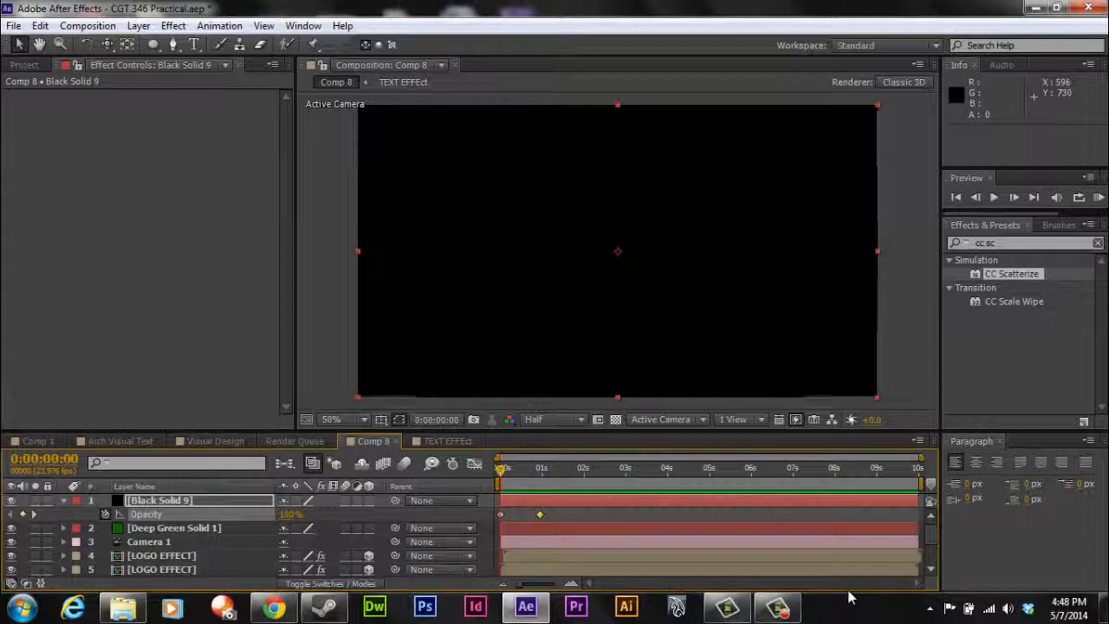
{"action": "left_click", "coordinate": [545, 419]}
{"action": "left_click", "coordinate": [546, 460]}
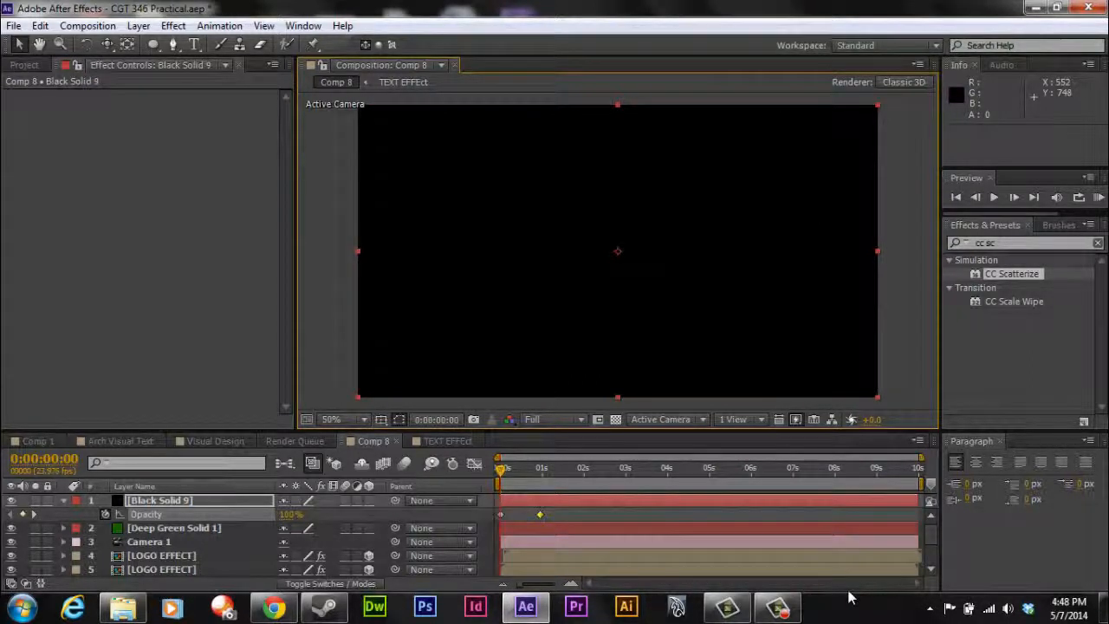
- Turn on the Motion Blur switch for all the LOGO EFFECT and TEXT EFFECt layers in Comp 8
{"action": "scroll", "coordinate": [346, 520], "scroll_direction": "down", "scroll_amount": 1}
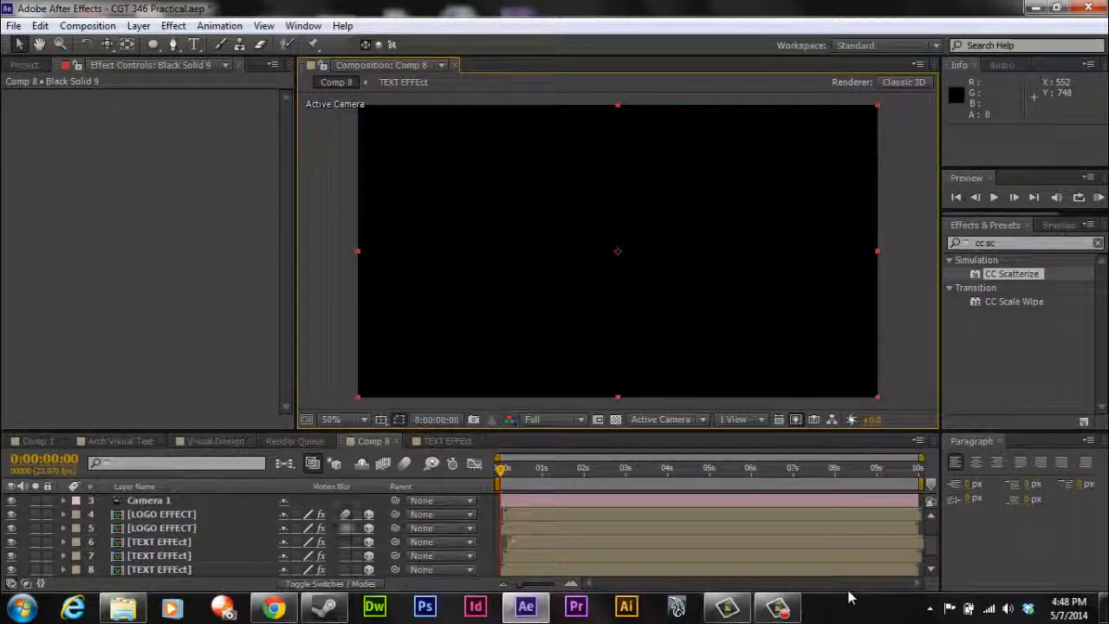
{"action": "scroll", "coordinate": [850, 598], "scroll_direction": "down", "scroll_amount": 1}
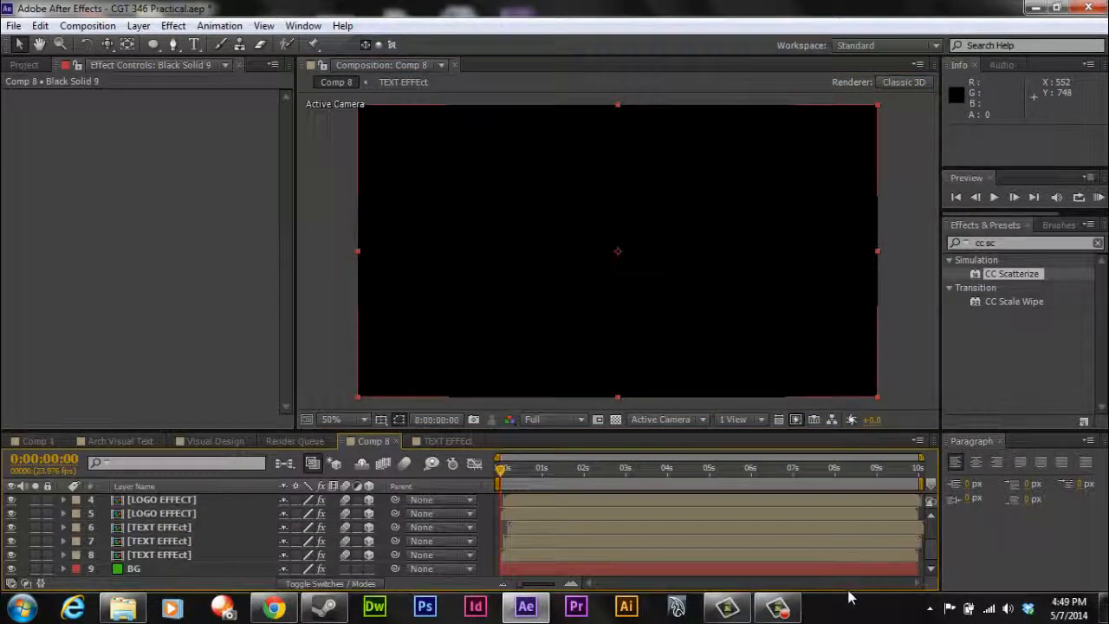
{"action": "scroll", "coordinate": [850, 598], "scroll_direction": "up", "scroll_amount": 1}
{"action": "scroll", "coordinate": [850, 598], "scroll_direction": "down", "scroll_amount": 1}
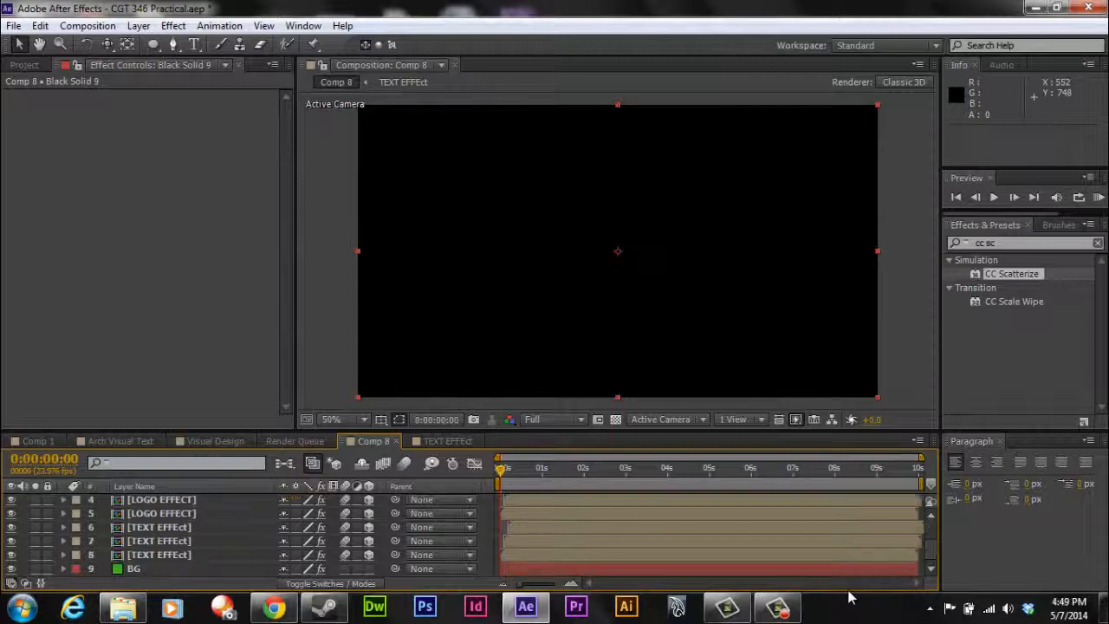
{"action": "scroll", "coordinate": [850, 597], "scroll_direction": "up", "scroll_amount": 1}
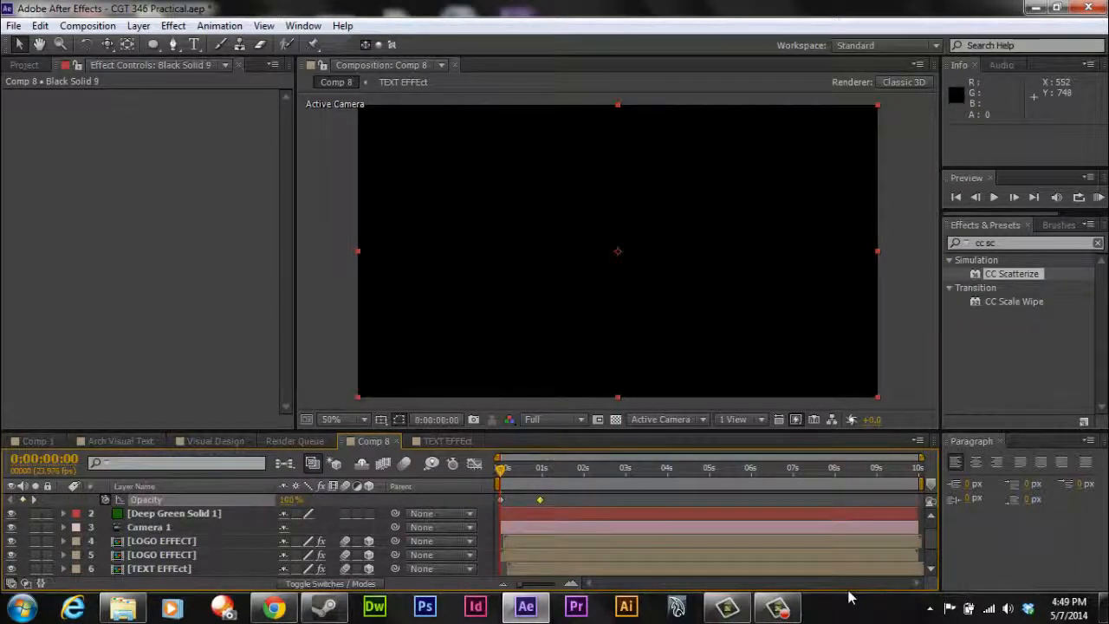
- Turn on Motion Blur for Text and Text 2 inside the TEXT EFFECt composition, and open LOGO EFFECT from Comp 8
{"action": "key", "text": "alt+shift+period"}
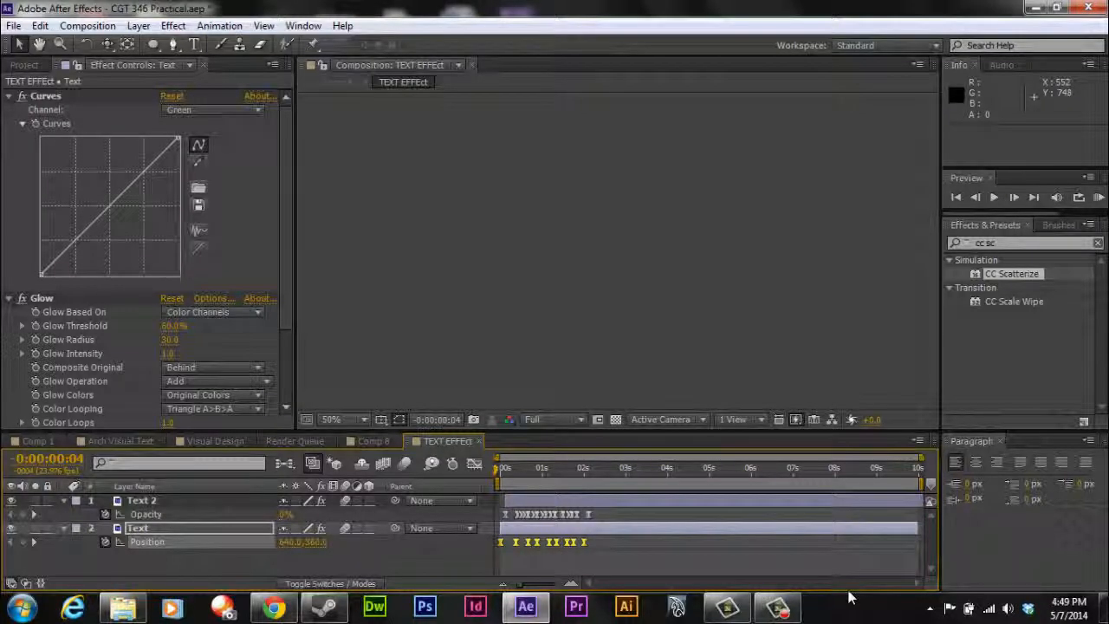
{"action": "left_click", "coordinate": [374, 441]}
{"action": "left_click", "coordinate": [163, 541]}
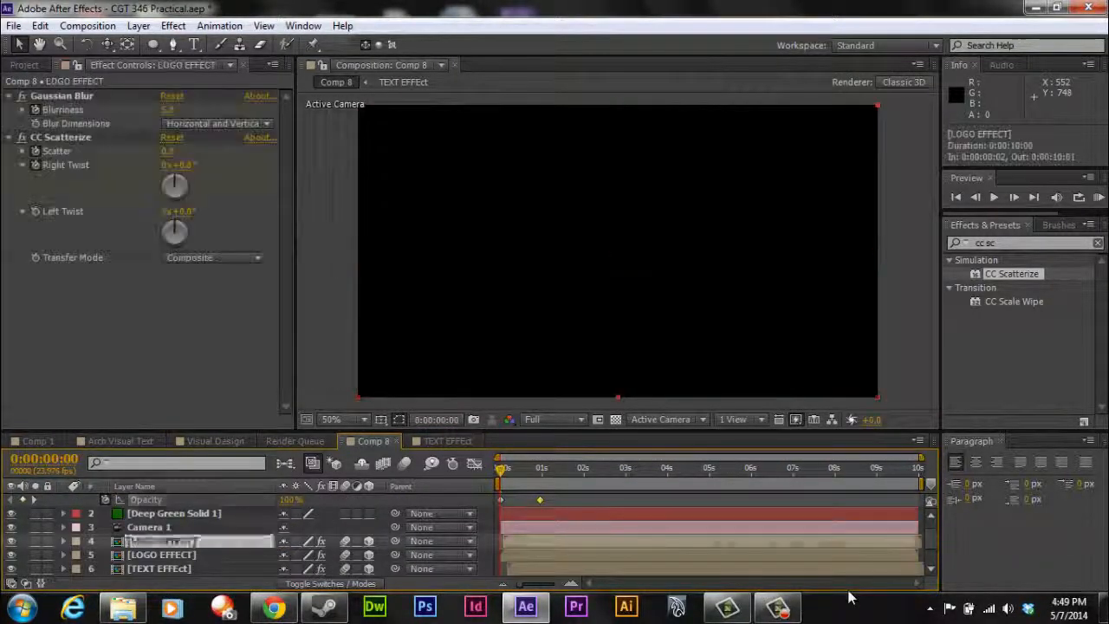
{"action": "double_click", "coordinate": [162, 542]}
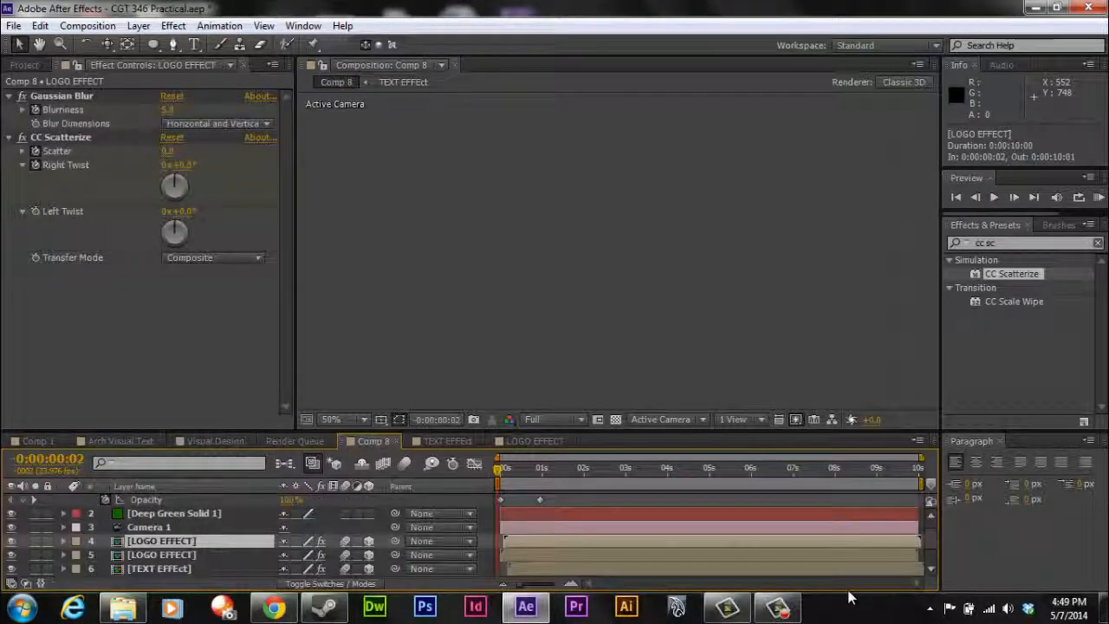
- Enable motion blur for the whole of Comp 8 so the layers' Motion Blur switches take effect
{"action": "scroll", "coordinate": [260, 537], "scroll_direction": "up", "scroll_amount": 1}
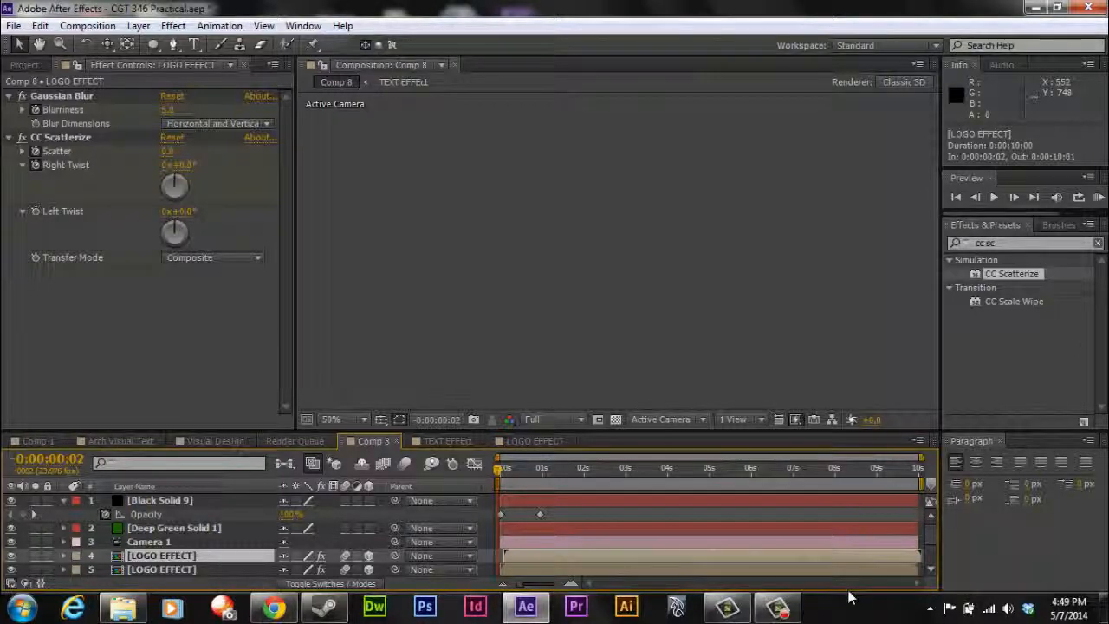
{"action": "left_click", "coordinate": [404, 463]}
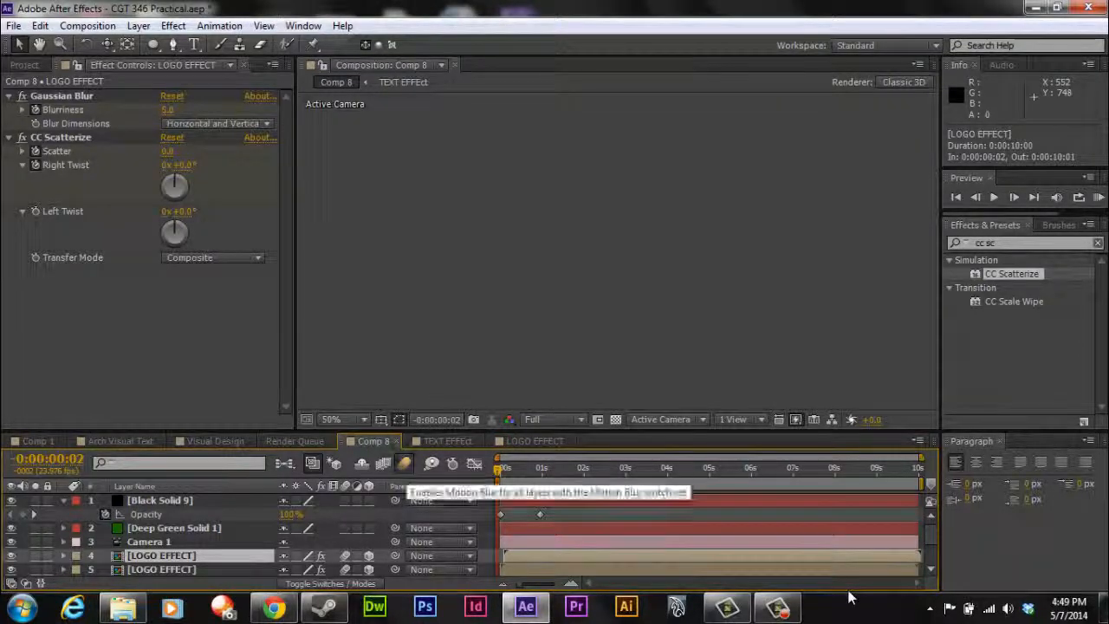
{"action": "scroll", "coordinate": [550, 262], "scroll_direction": "down", "scroll_amount": 2}
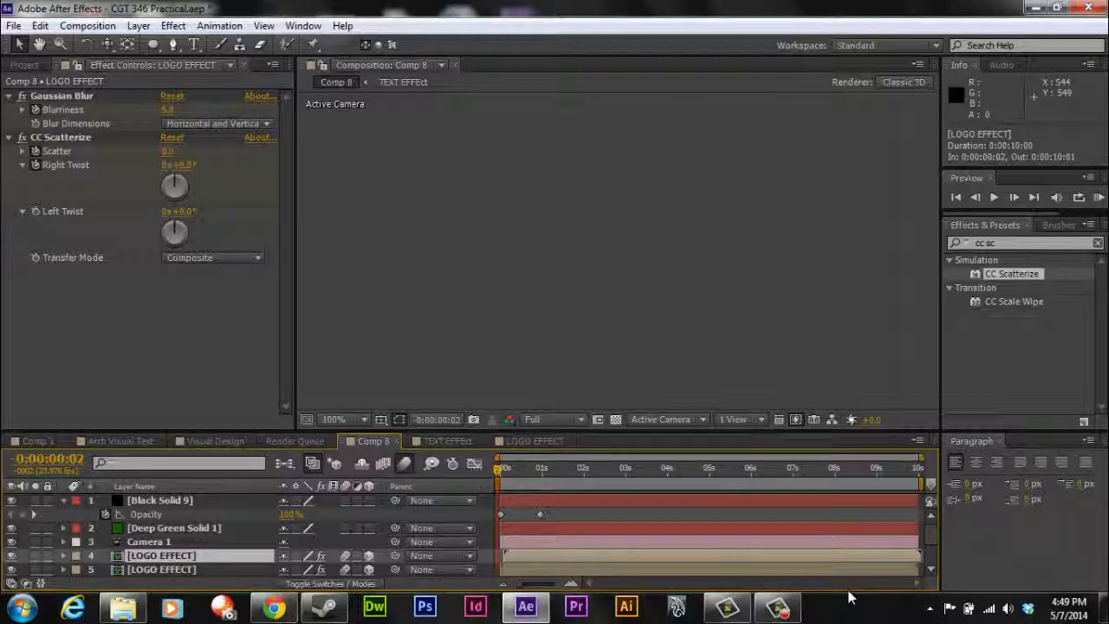
- RAM-preview Comp 8 from its first frame to review the whole animation with motion blur at full resolution
{"action": "mouse_move", "coordinate": [497, 469]}
{"action": "left_mouse_down"}
{"action": "mouse_move", "coordinate": [509, 469]}
{"action": "mouse_move", "coordinate": [500, 468]}
{"action": "left_mouse_up"}
{"action": "scroll", "coordinate": [562, 391], "scroll_direction": "down", "scroll_amount": 1}
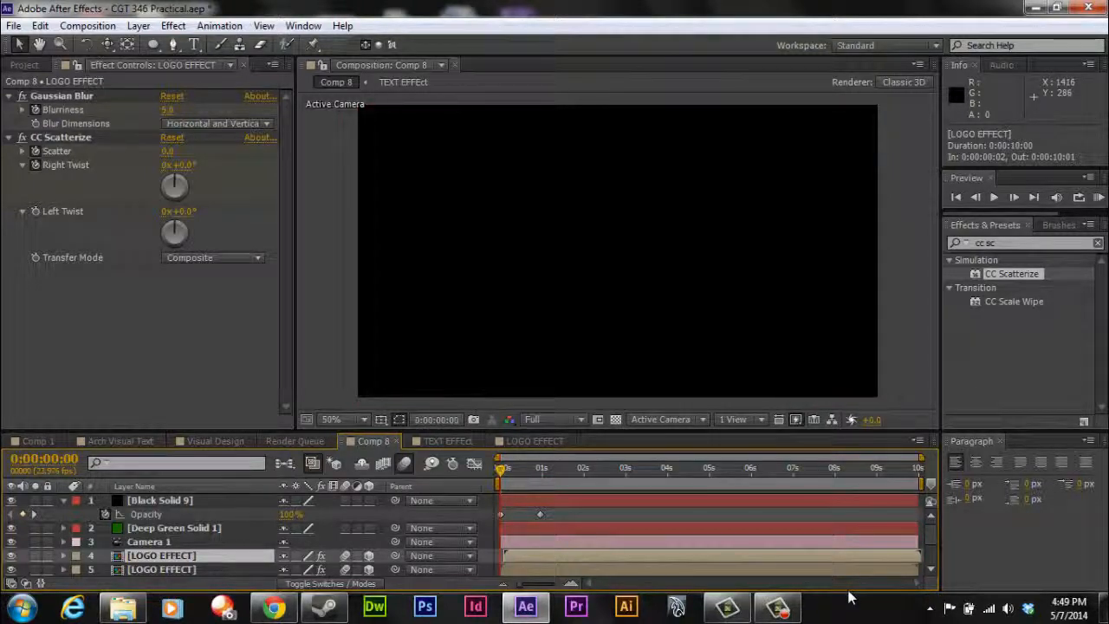
{"action": "key", "text": "KP_0"}
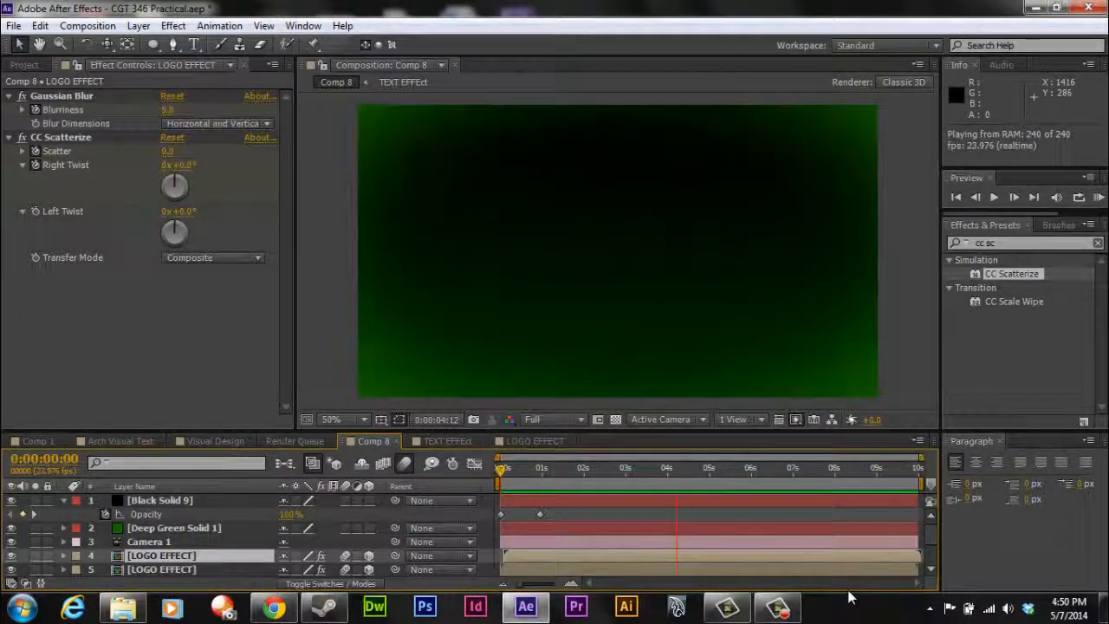
{"action": "key", "text": "space"}
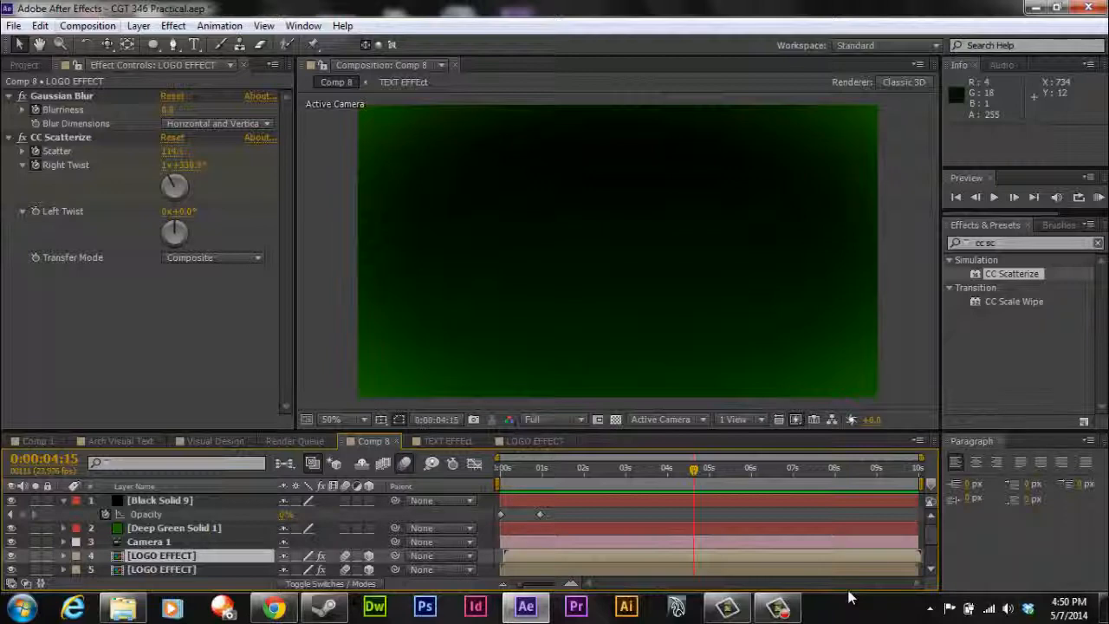
- Add Comp 8 to the render queue and accept render settings with Best quality, Full resolution and the work area as time span
{"action": "key", "text": "alt+c"}
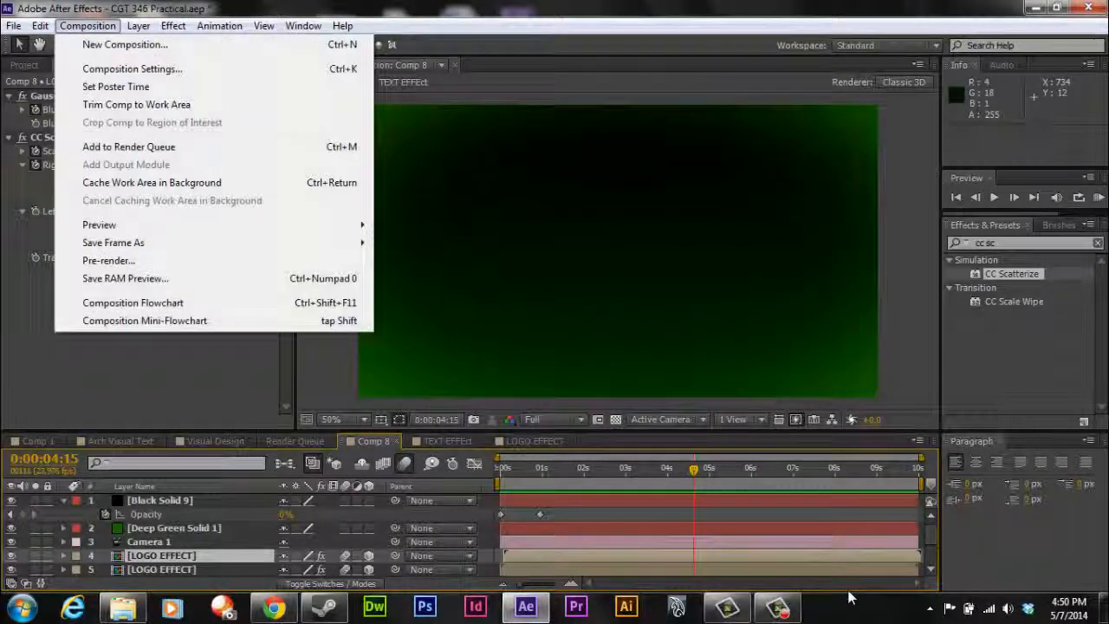
{"action": "key", "text": "ctrl+m"}
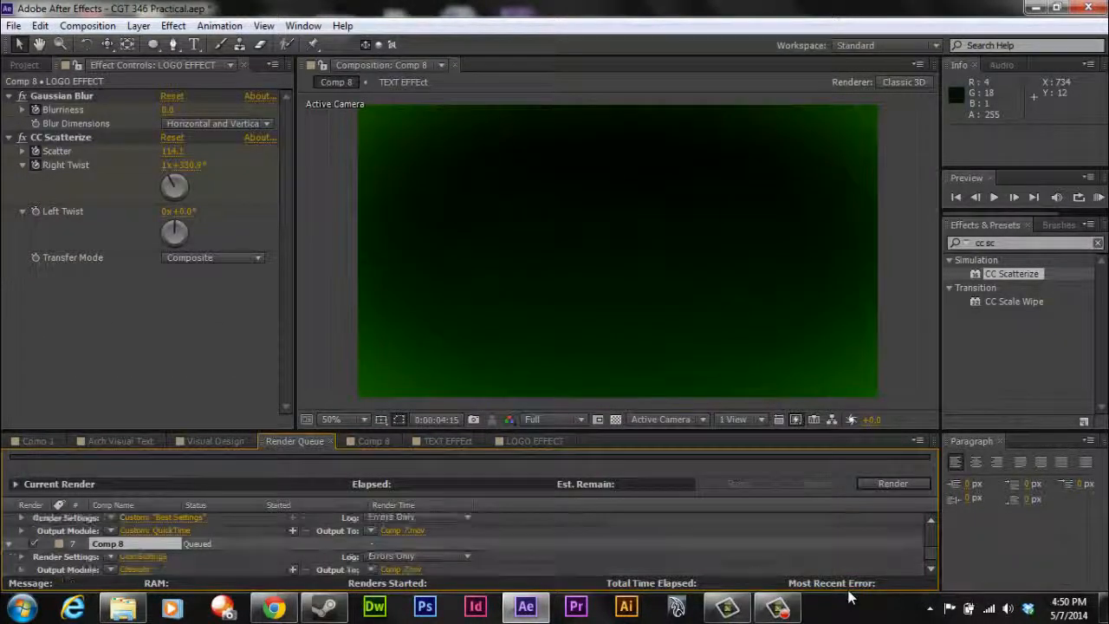
{"action": "left_click", "coordinate": [143, 557]}
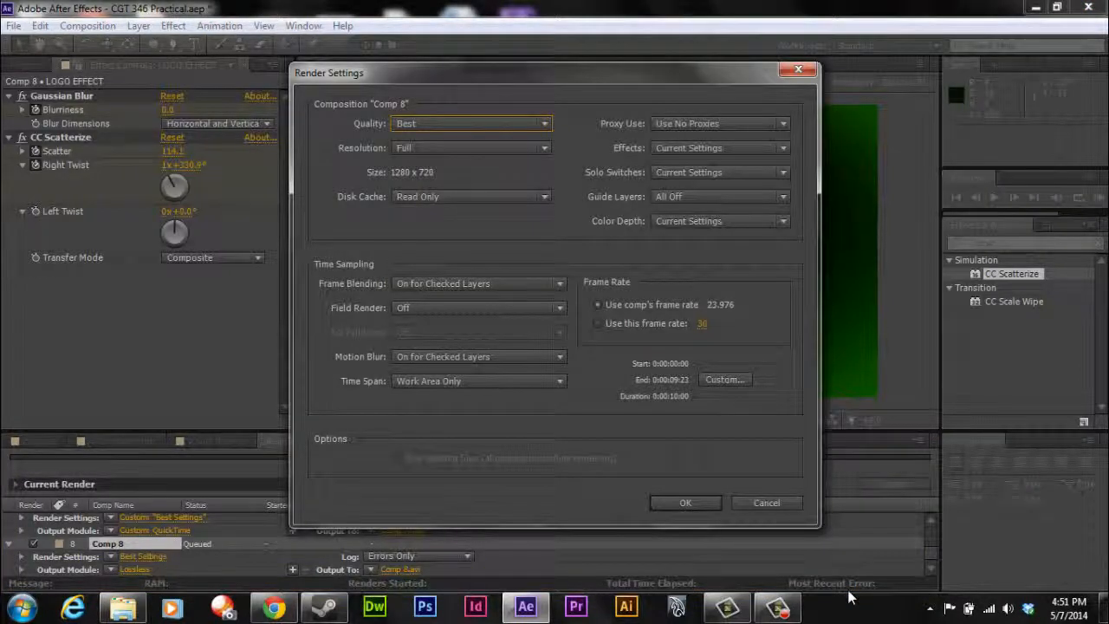
{"action": "key", "text": "Return"}
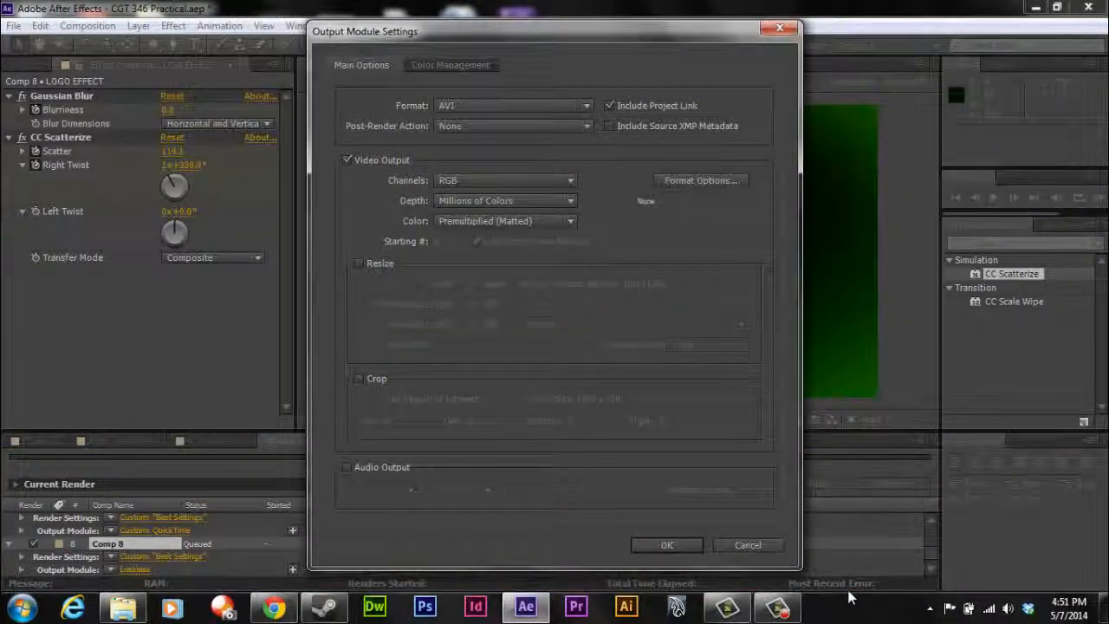
- Set Comp 8's output to QuickTime with the Photo - JPEG codec at quality 100, and save its output destination as Comp 8.mov
{"action": "left_click", "coordinate": [514, 106]}
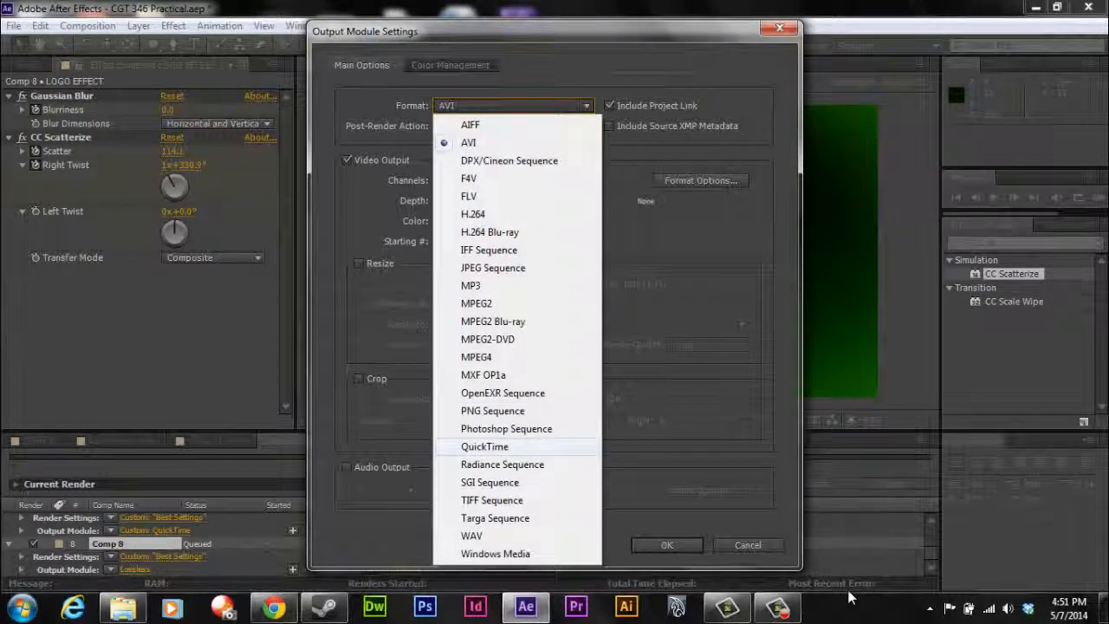
{"action": "key", "text": "Return"}
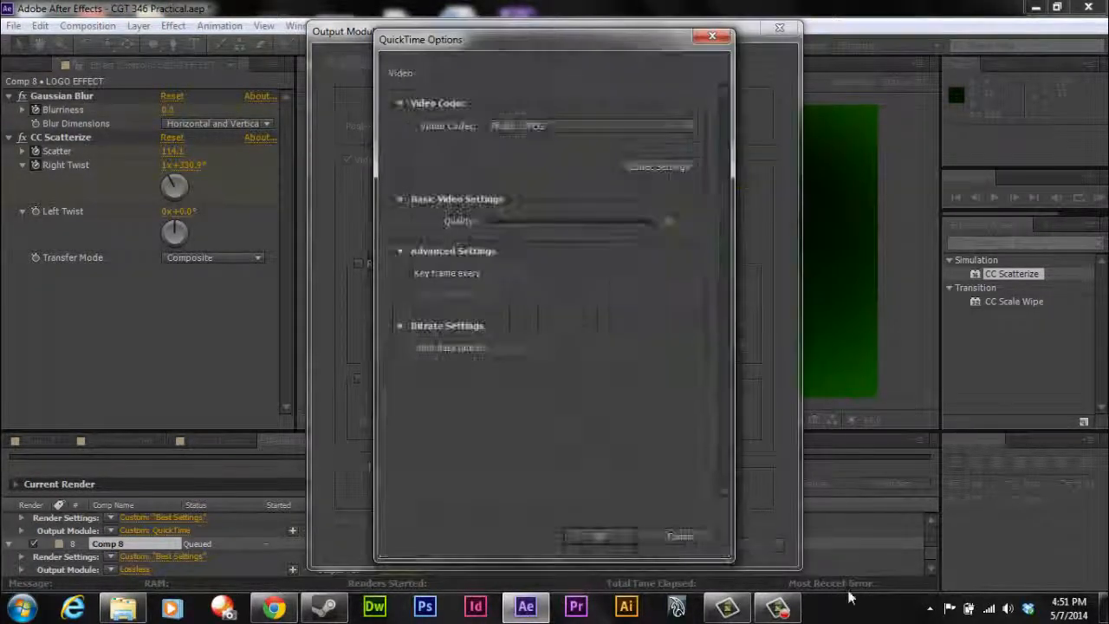
{"action": "key", "text": "Return"}
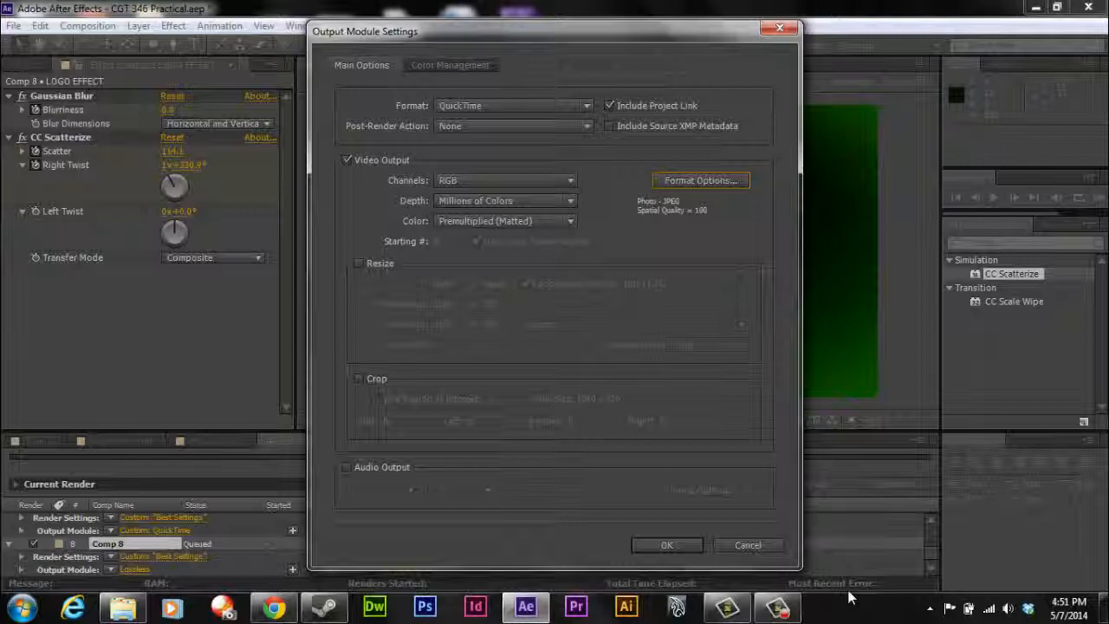
{"action": "key", "text": "Return"}
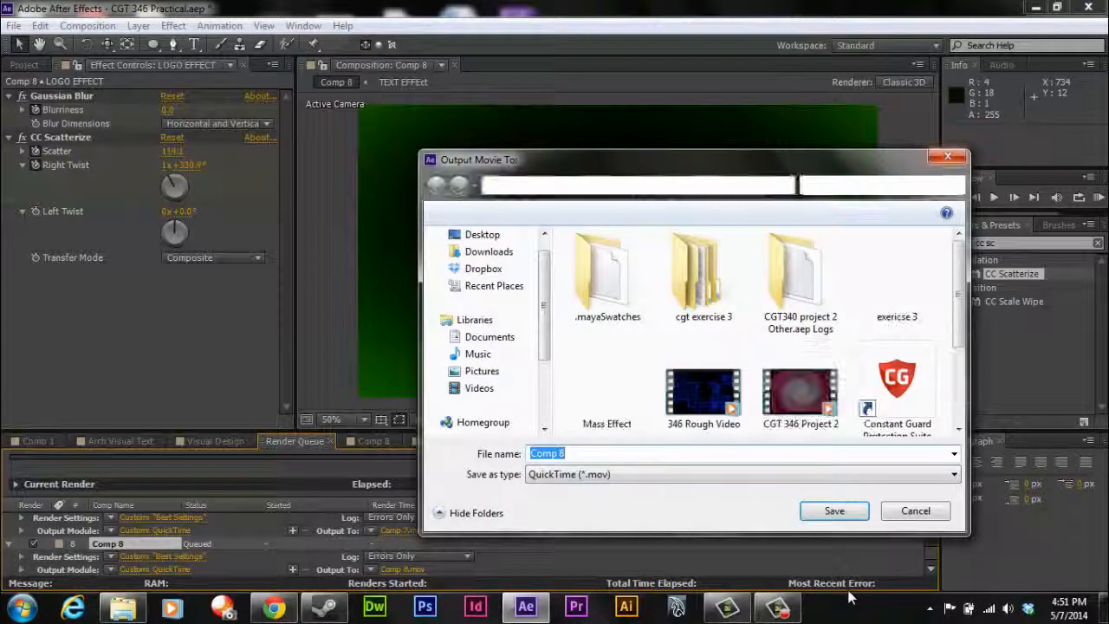
{"action": "key", "text": "Return"}
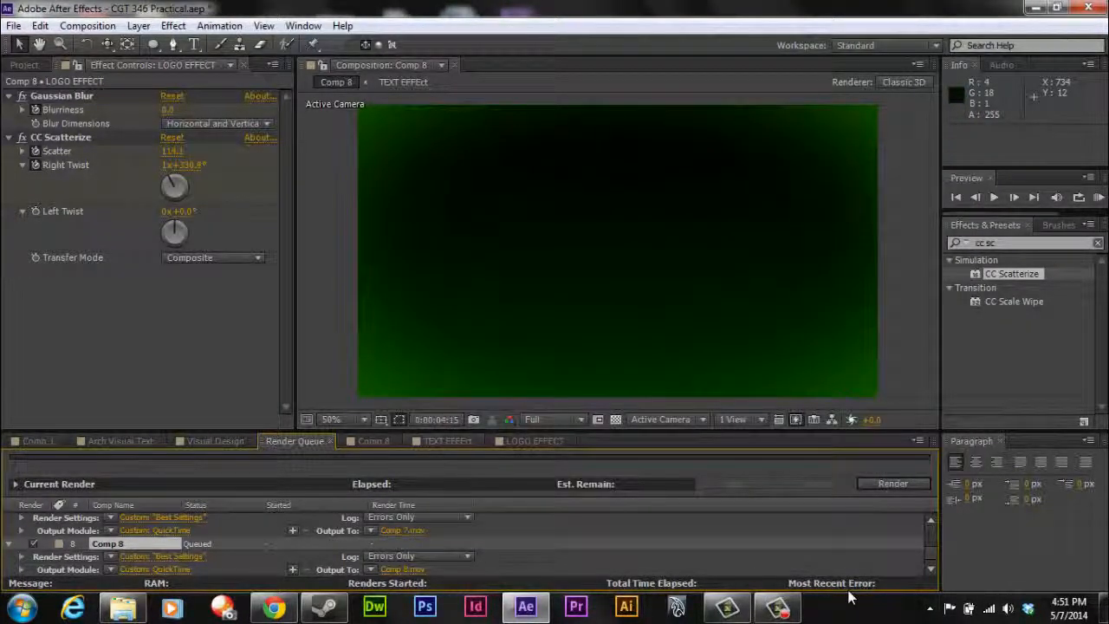
- Return to the Comp 8 timeline and play the finished animation from the first frame
{"action": "key", "text": "backslash"}
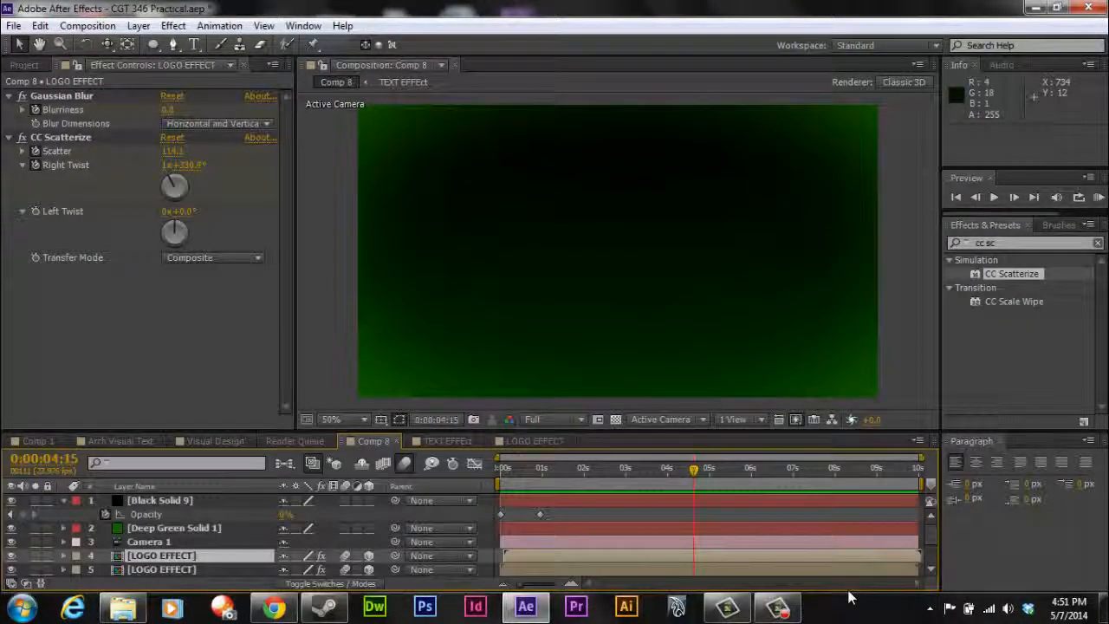
{"action": "key", "text": "Home"}
{"action": "key", "text": "space"}
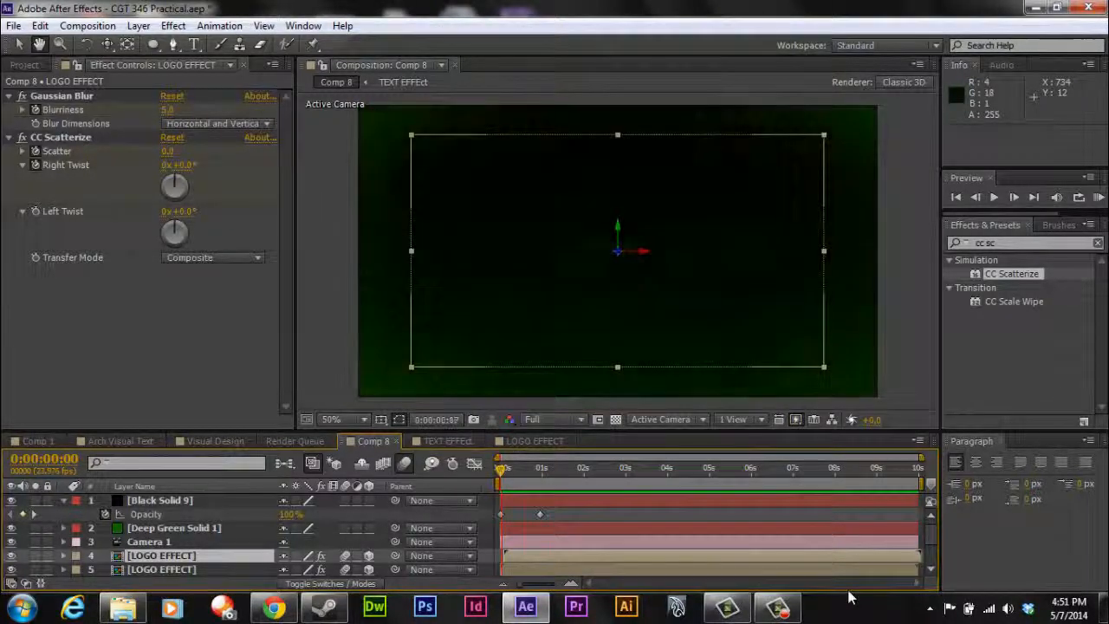
{"action": "key", "text": "space"}
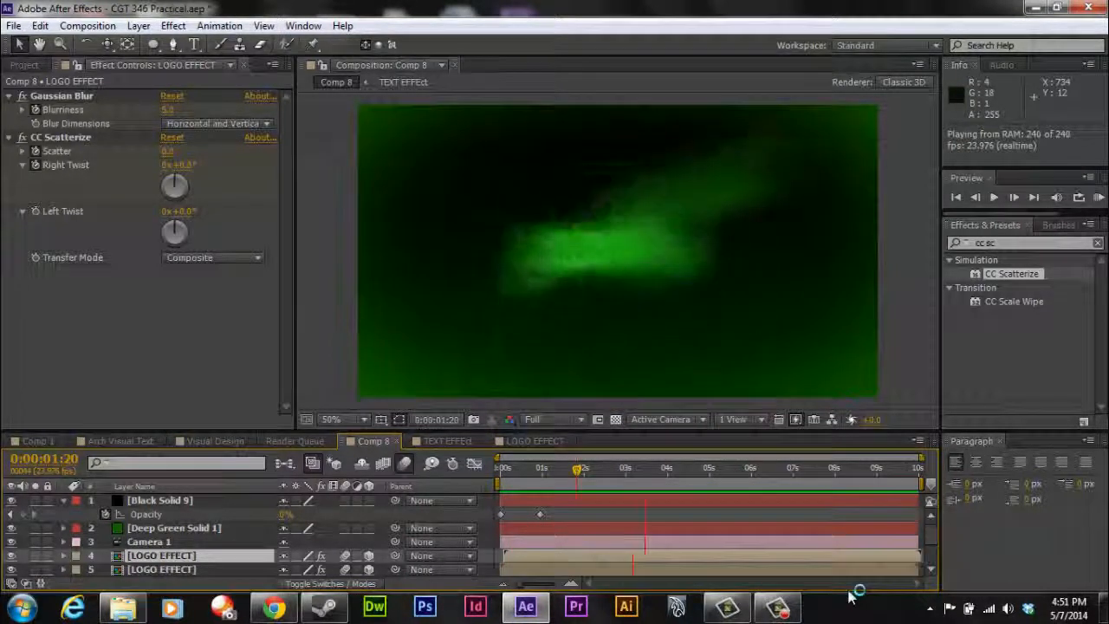
{"action": "key", "text": "space"}
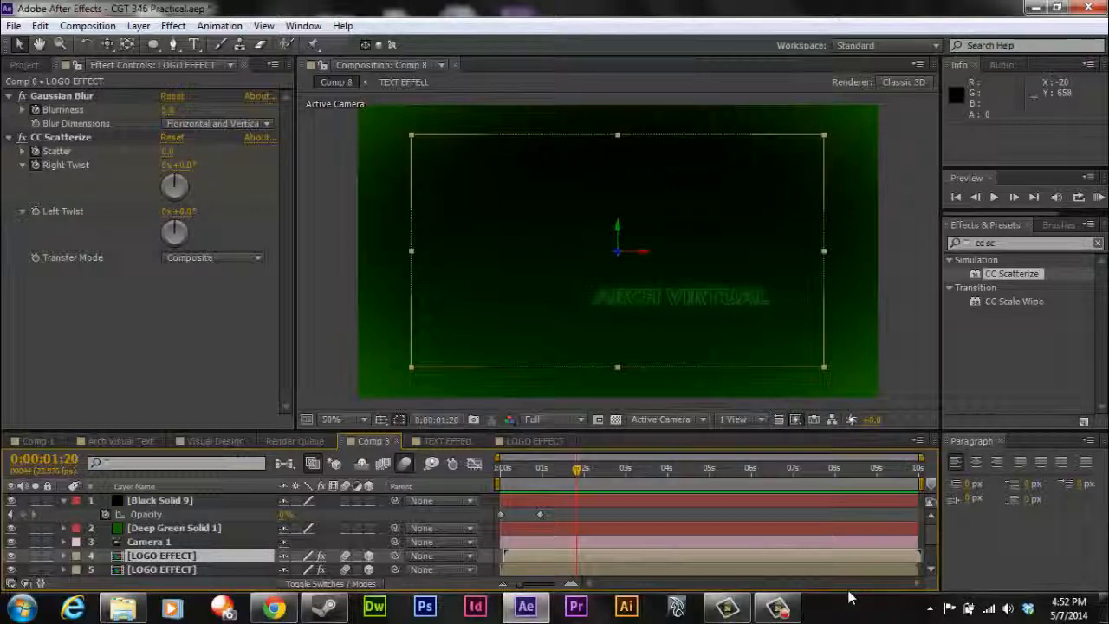
{"action": "left_click", "coordinate": [777, 608]}
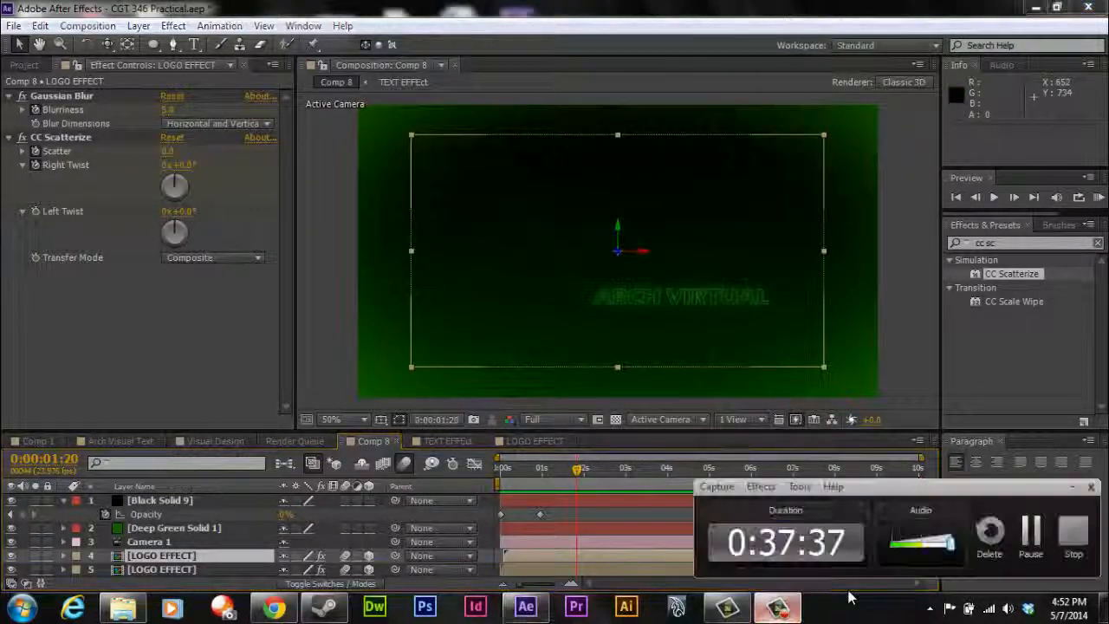